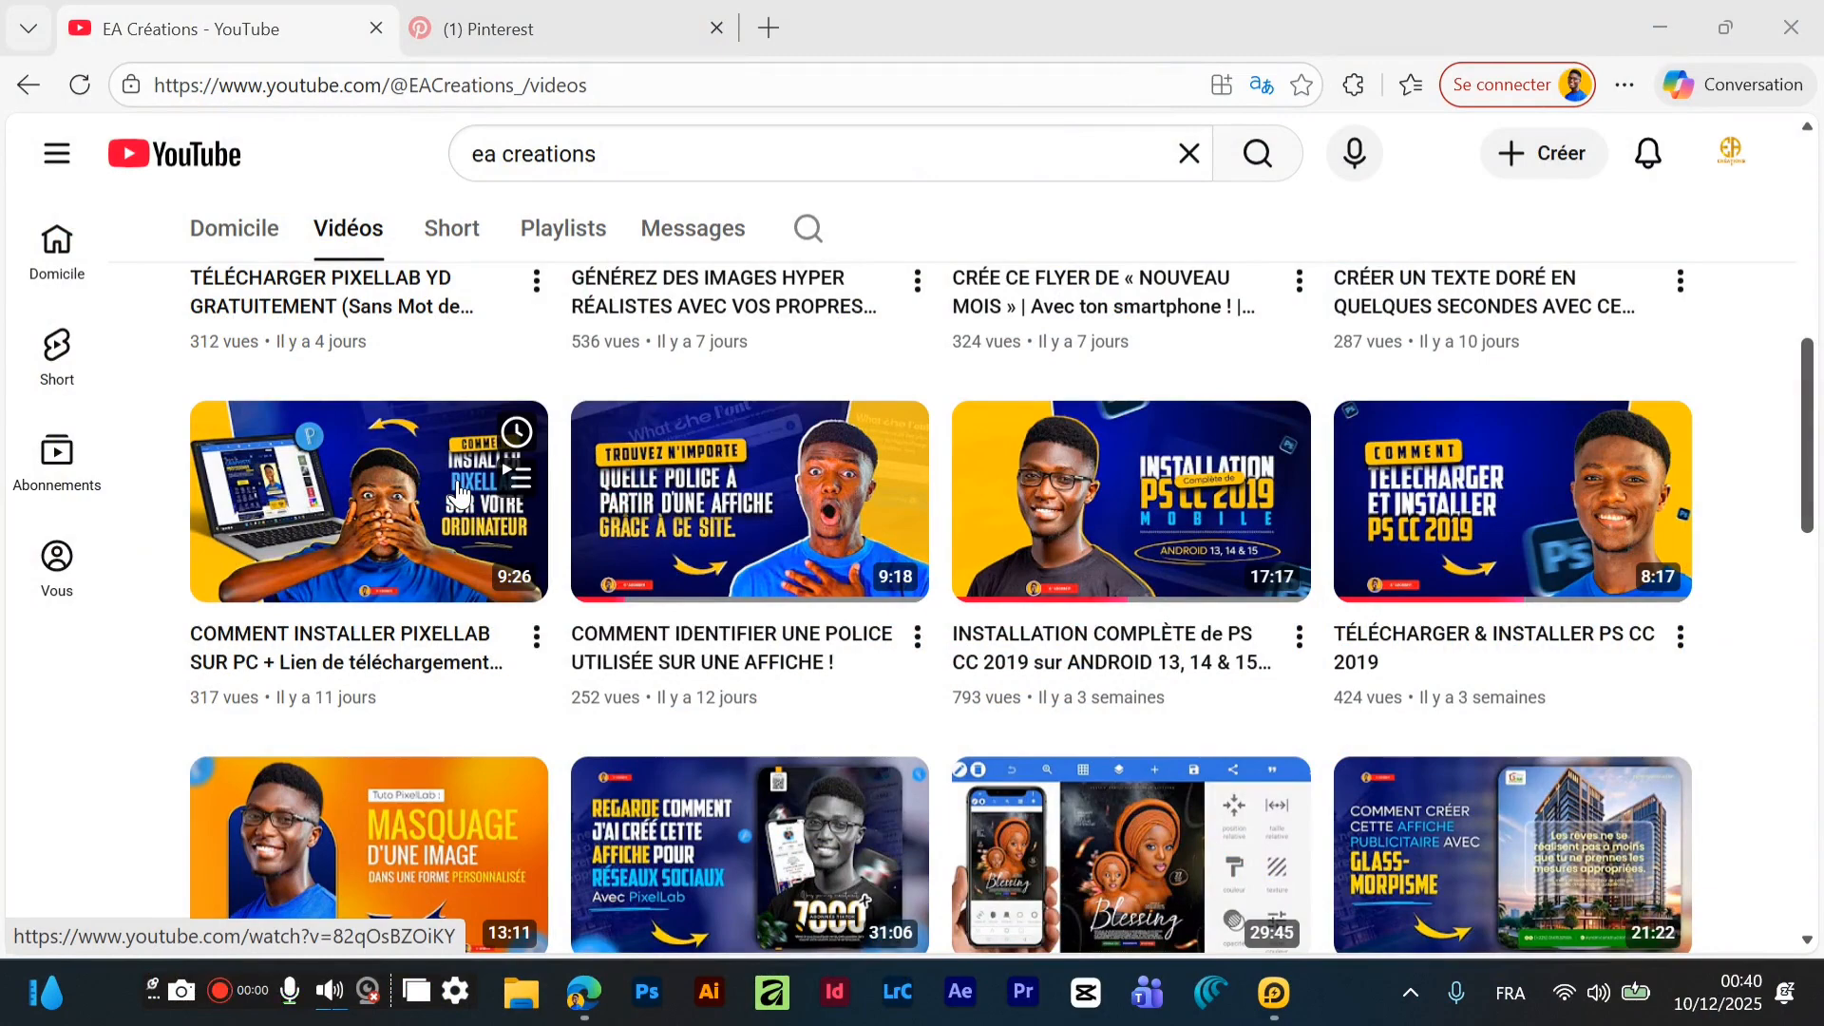
- Browse the EA Créations channel's video list for its PixelLab and mobile graphic design tutorials
scroll(446, 494, "up", 1)
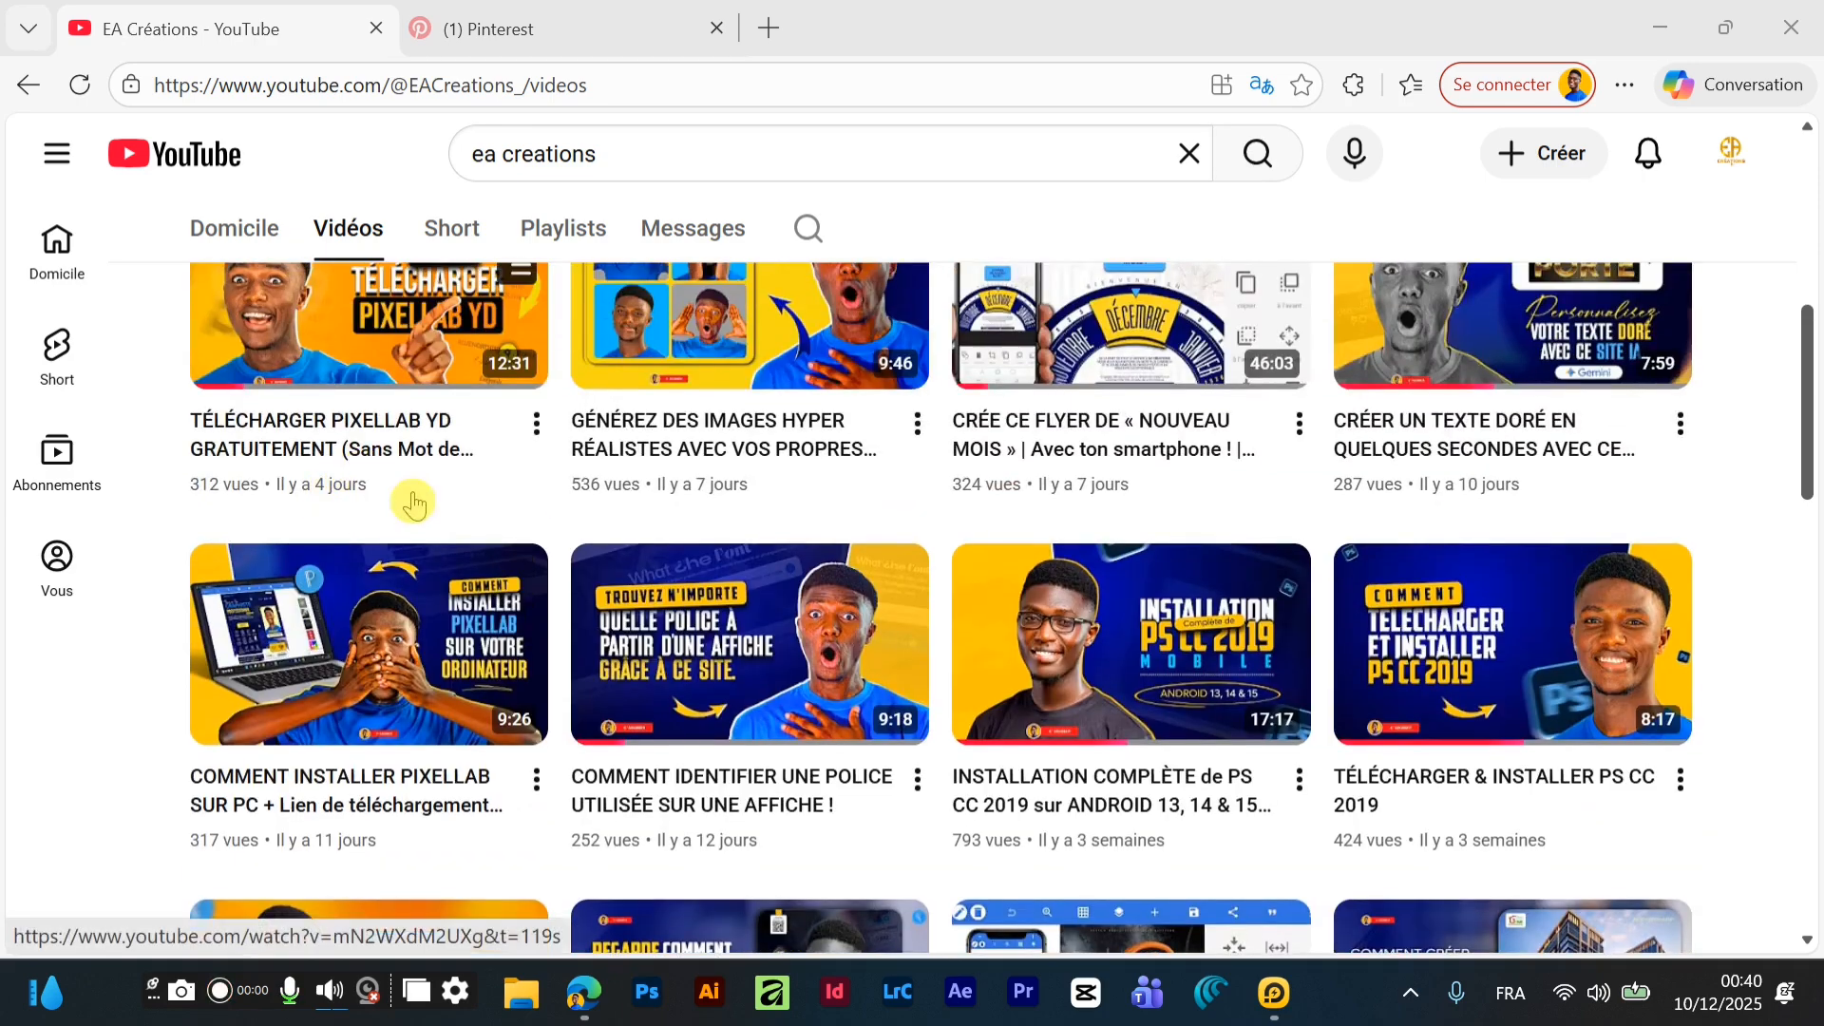
scroll(414, 504, "up", 2)
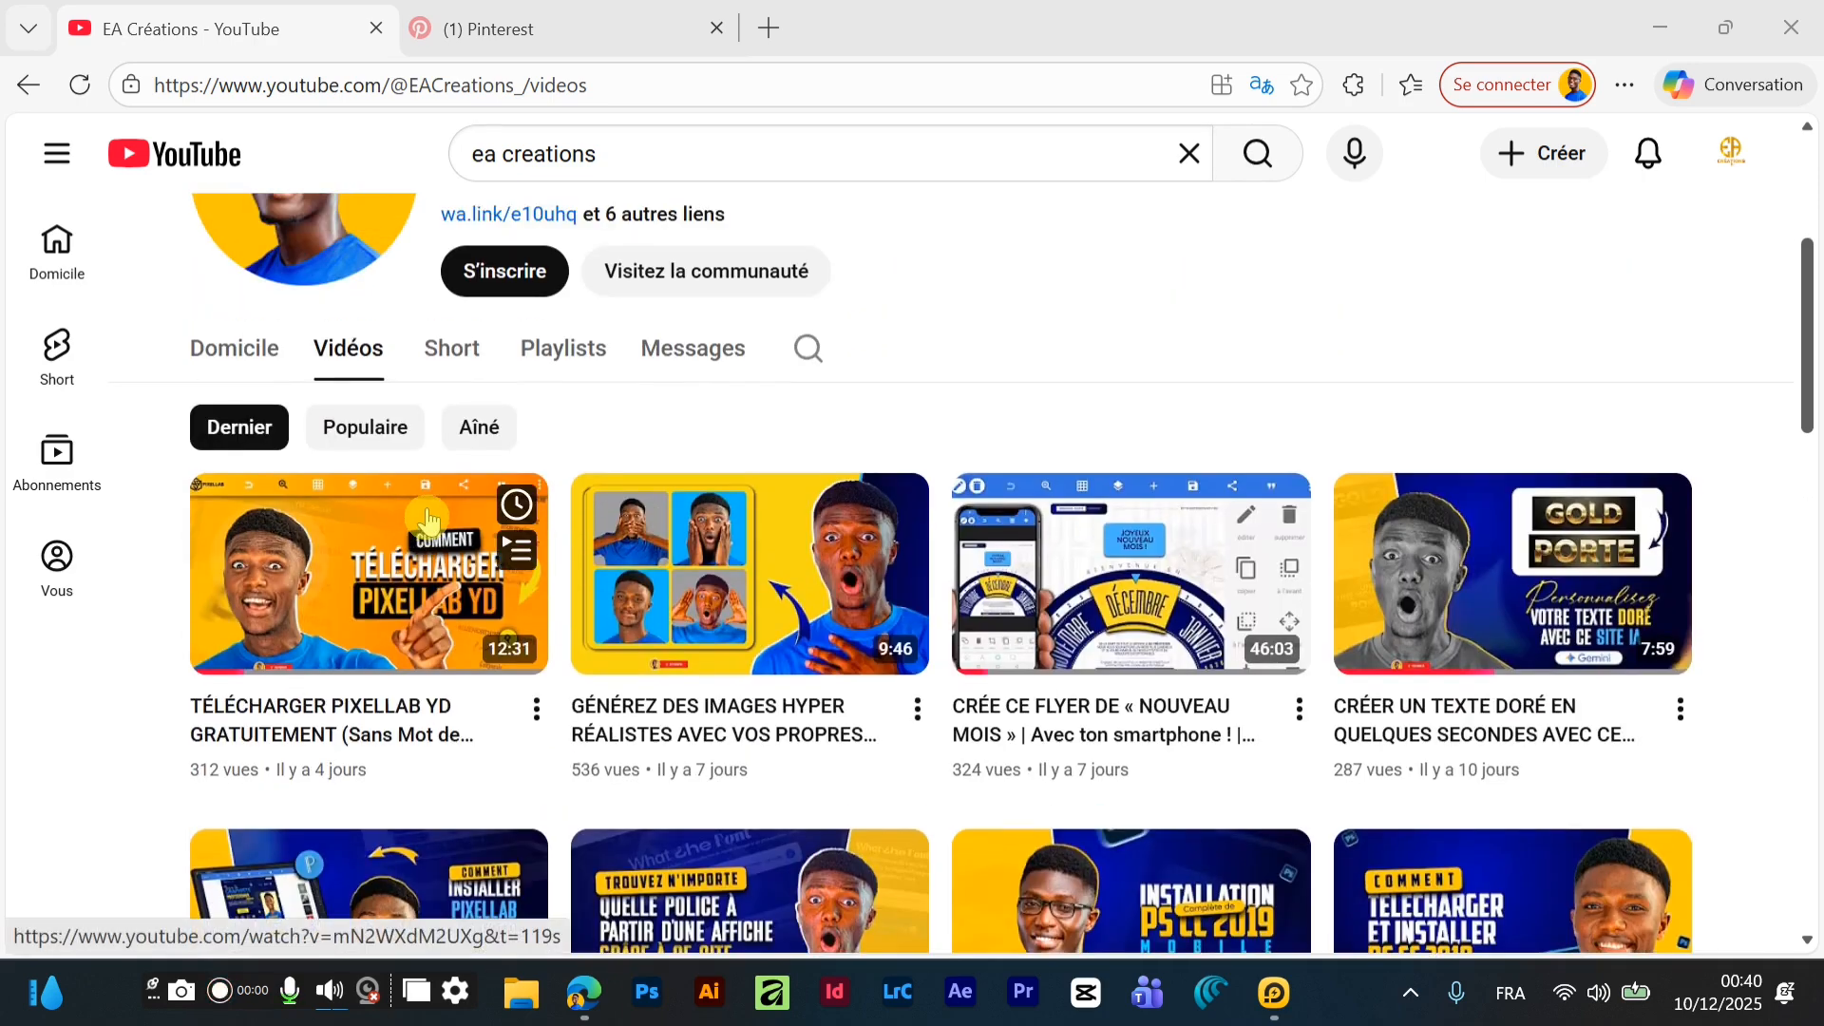
scroll(427, 521, "down", 7)
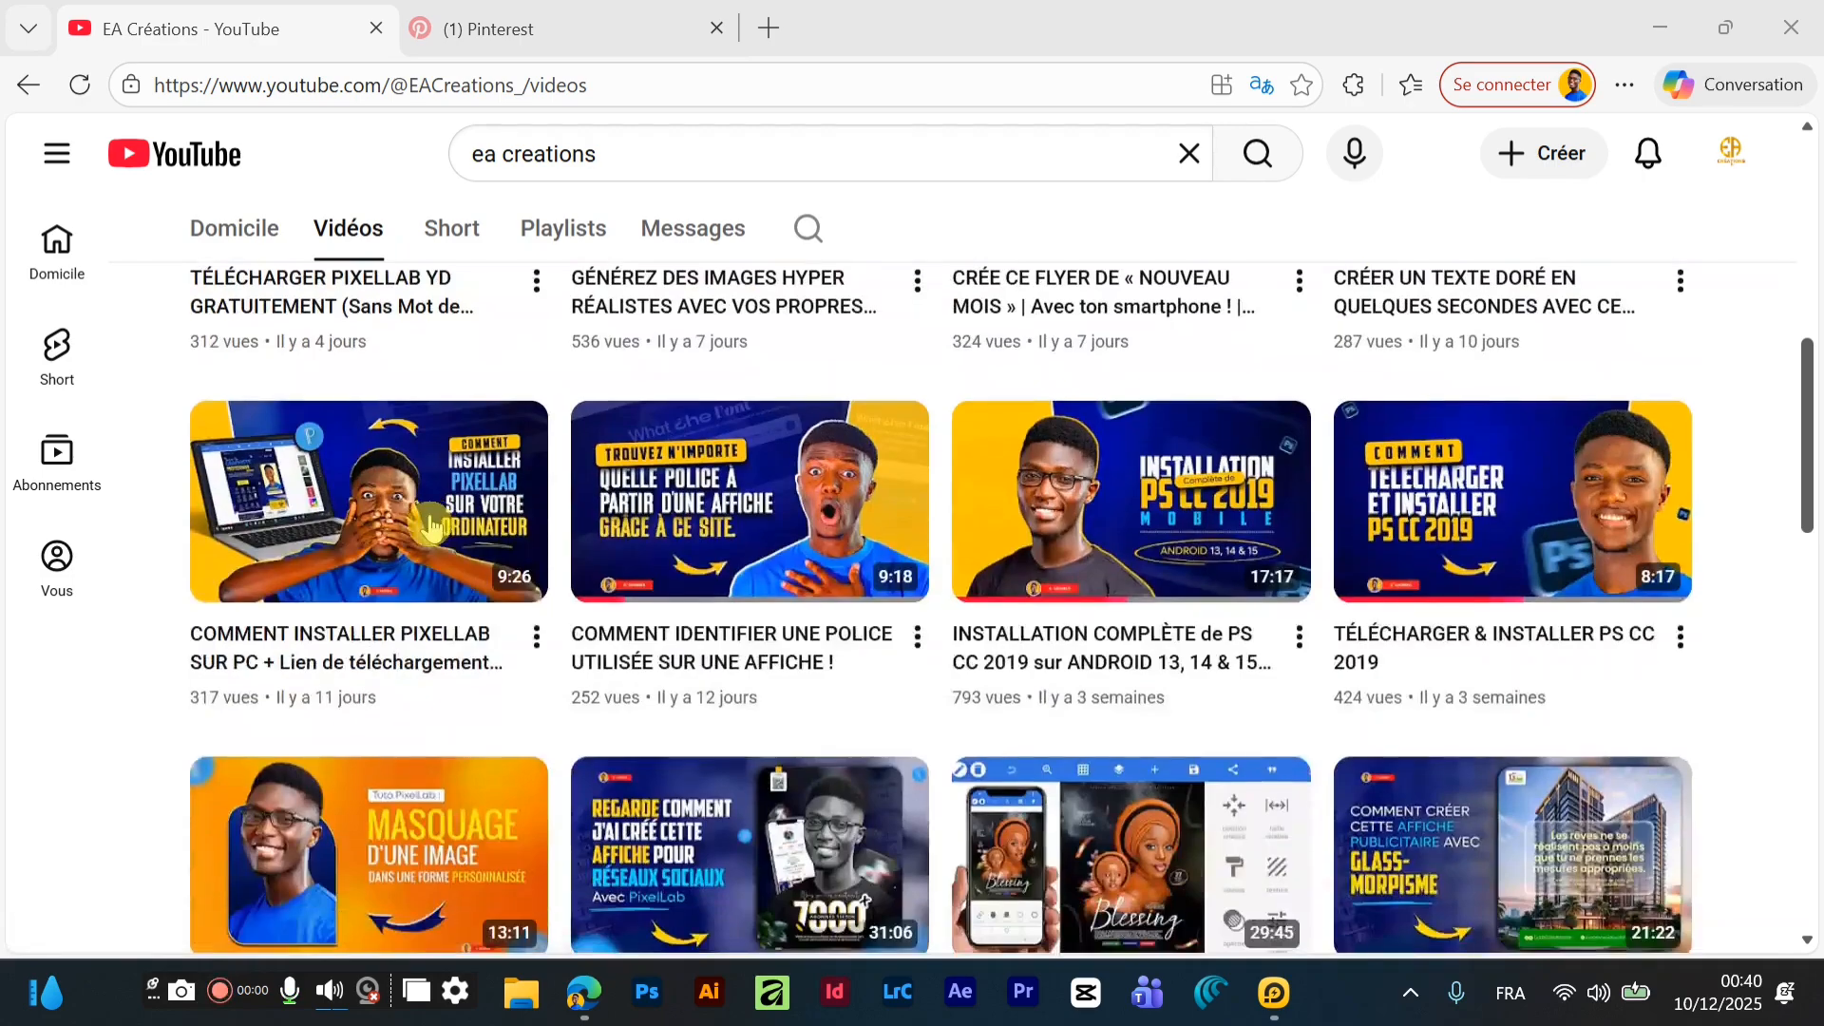
scroll(429, 528, "down", 5)
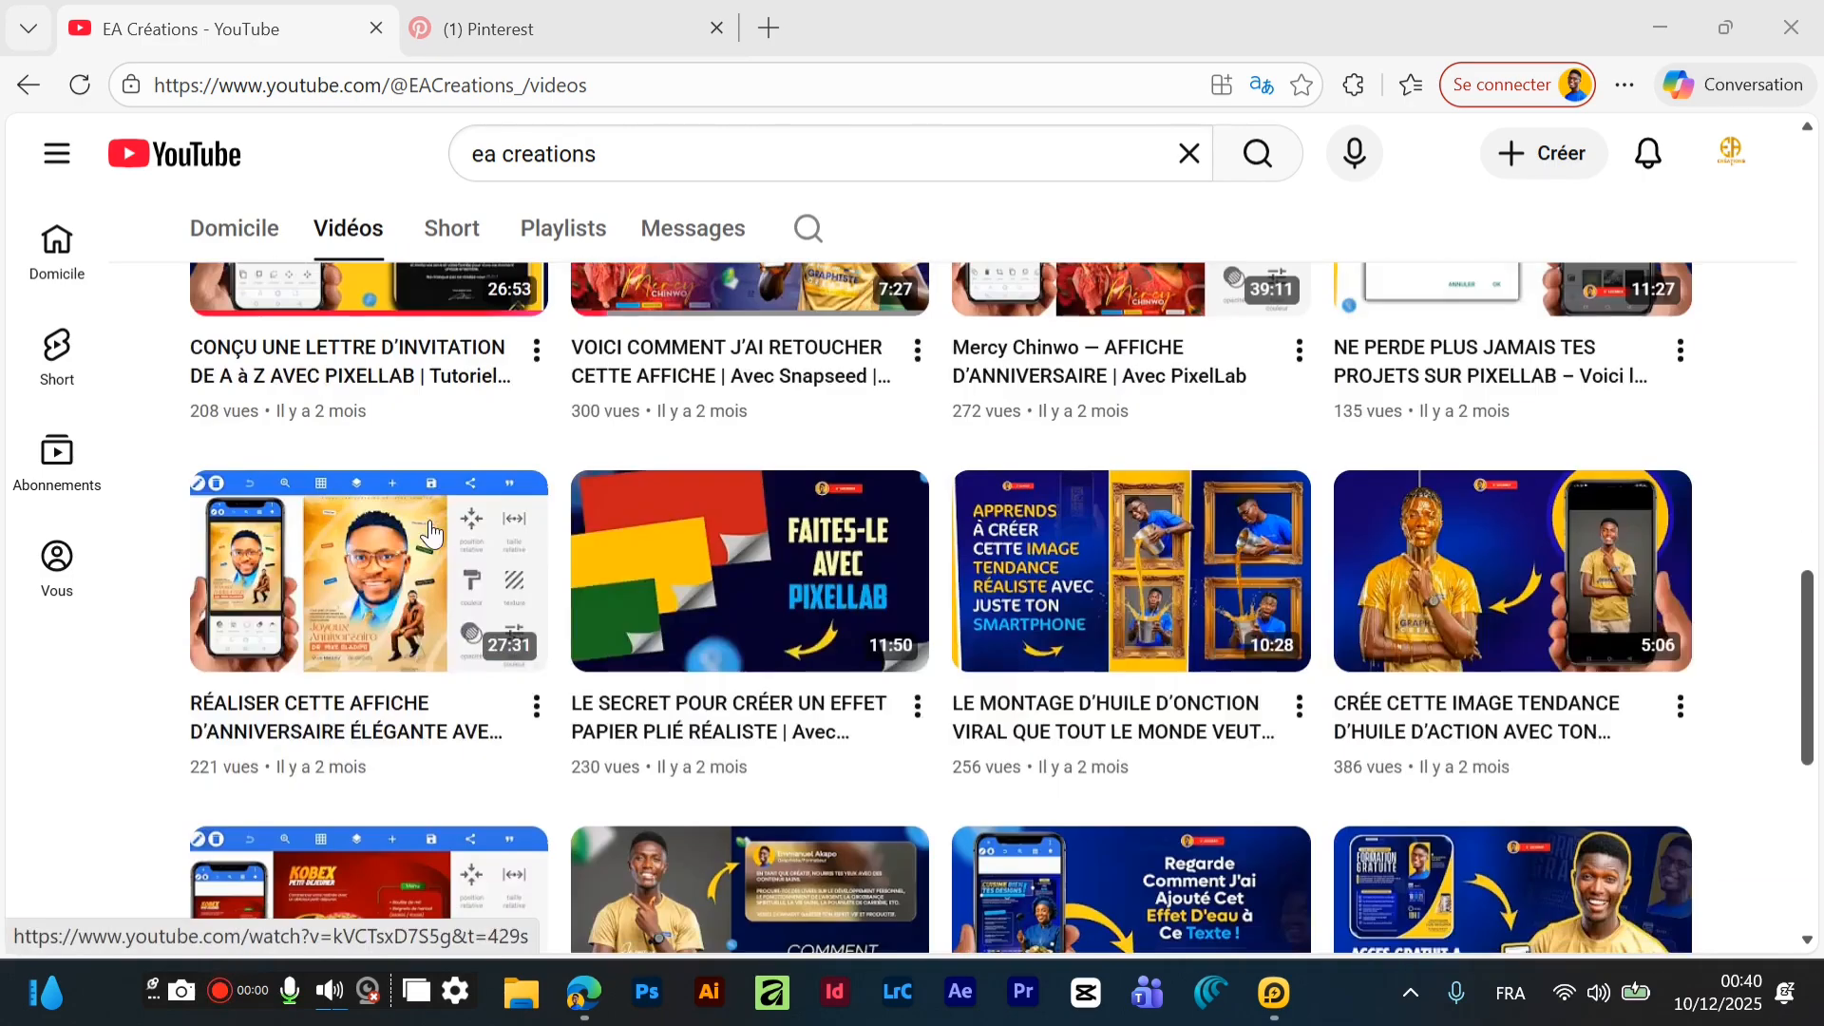
scroll(429, 528, "up", 4)
scroll(430, 534, "down", 3)
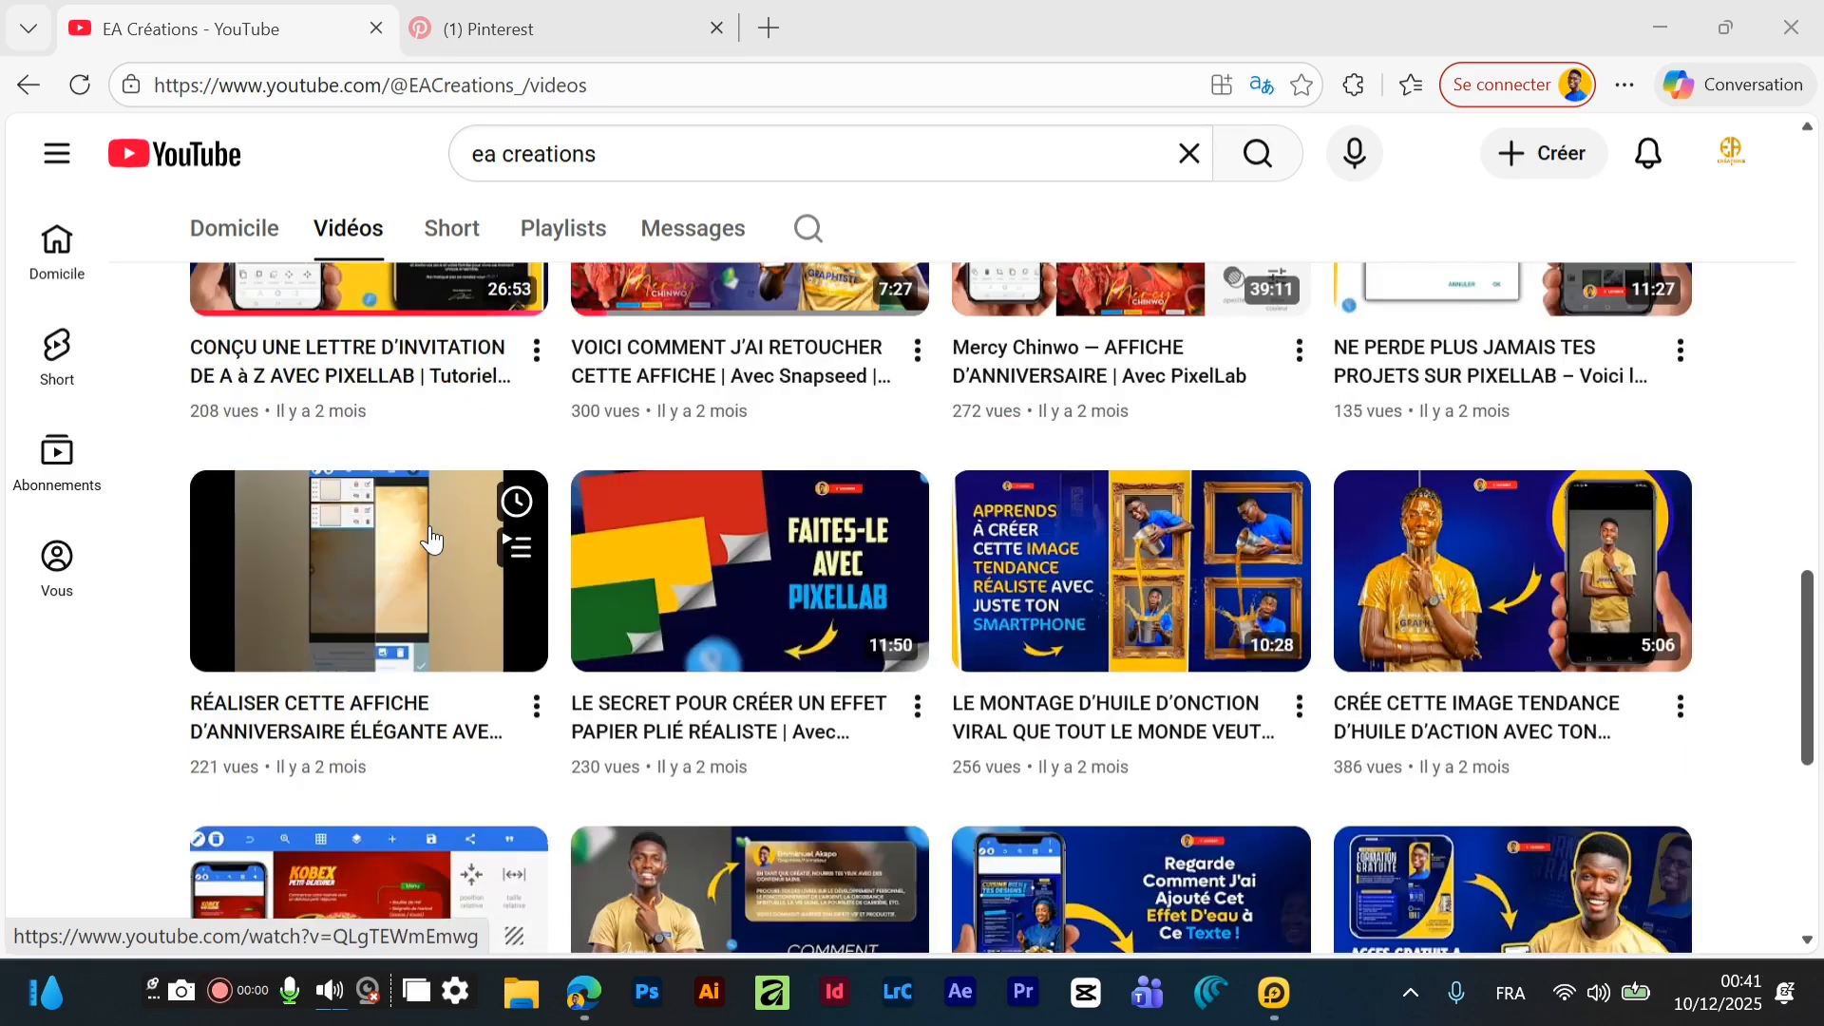
left_click(431, 535)
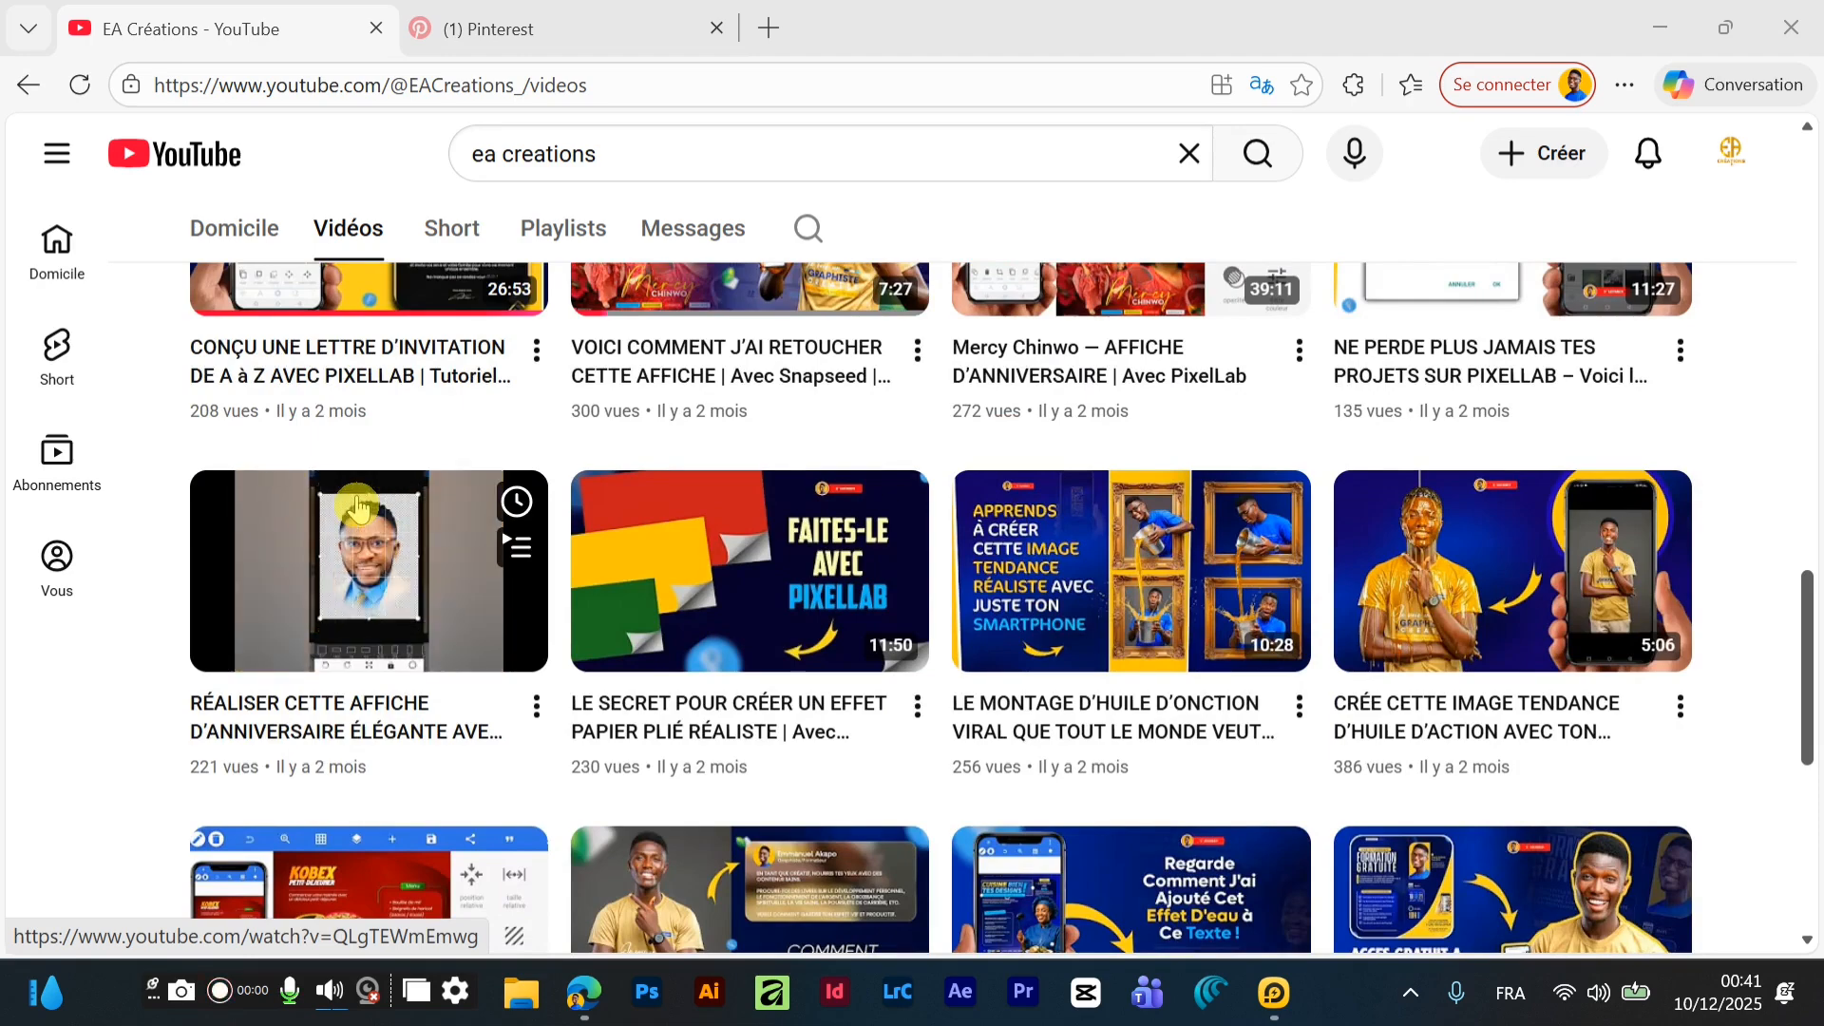
scroll(359, 513, "down", 1)
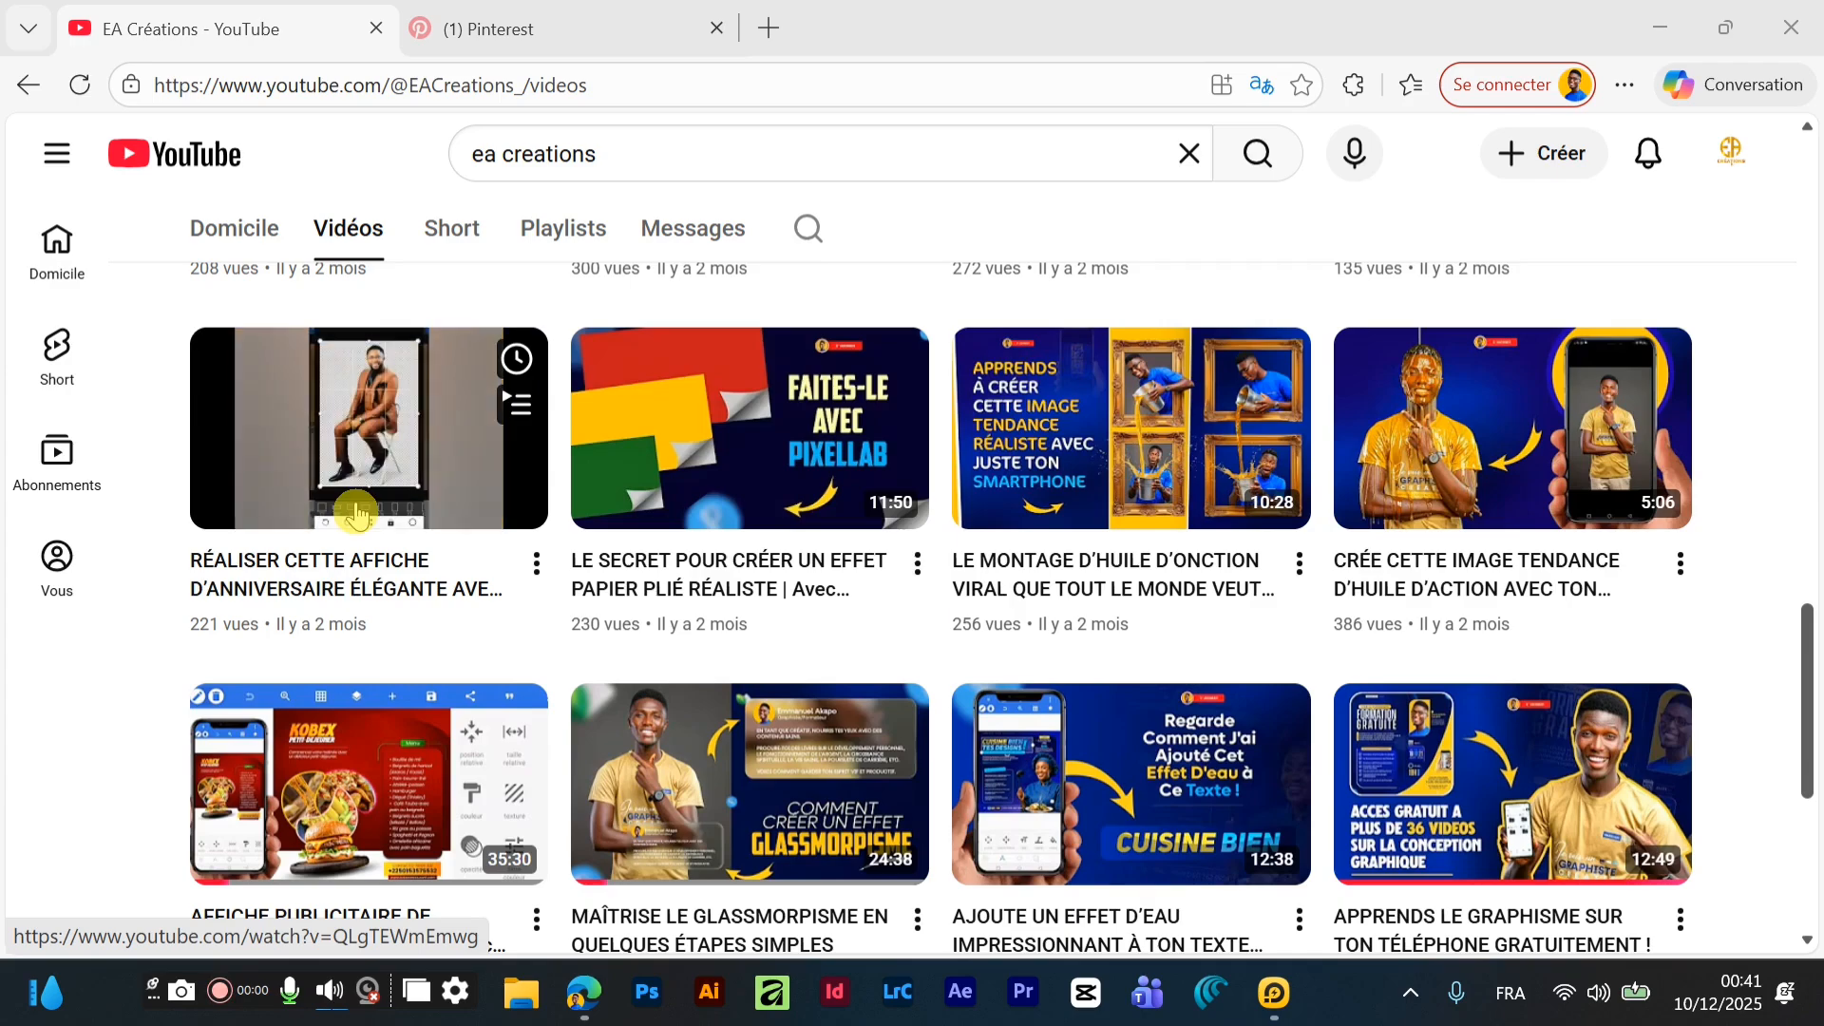
scroll(358, 513, "down", 1)
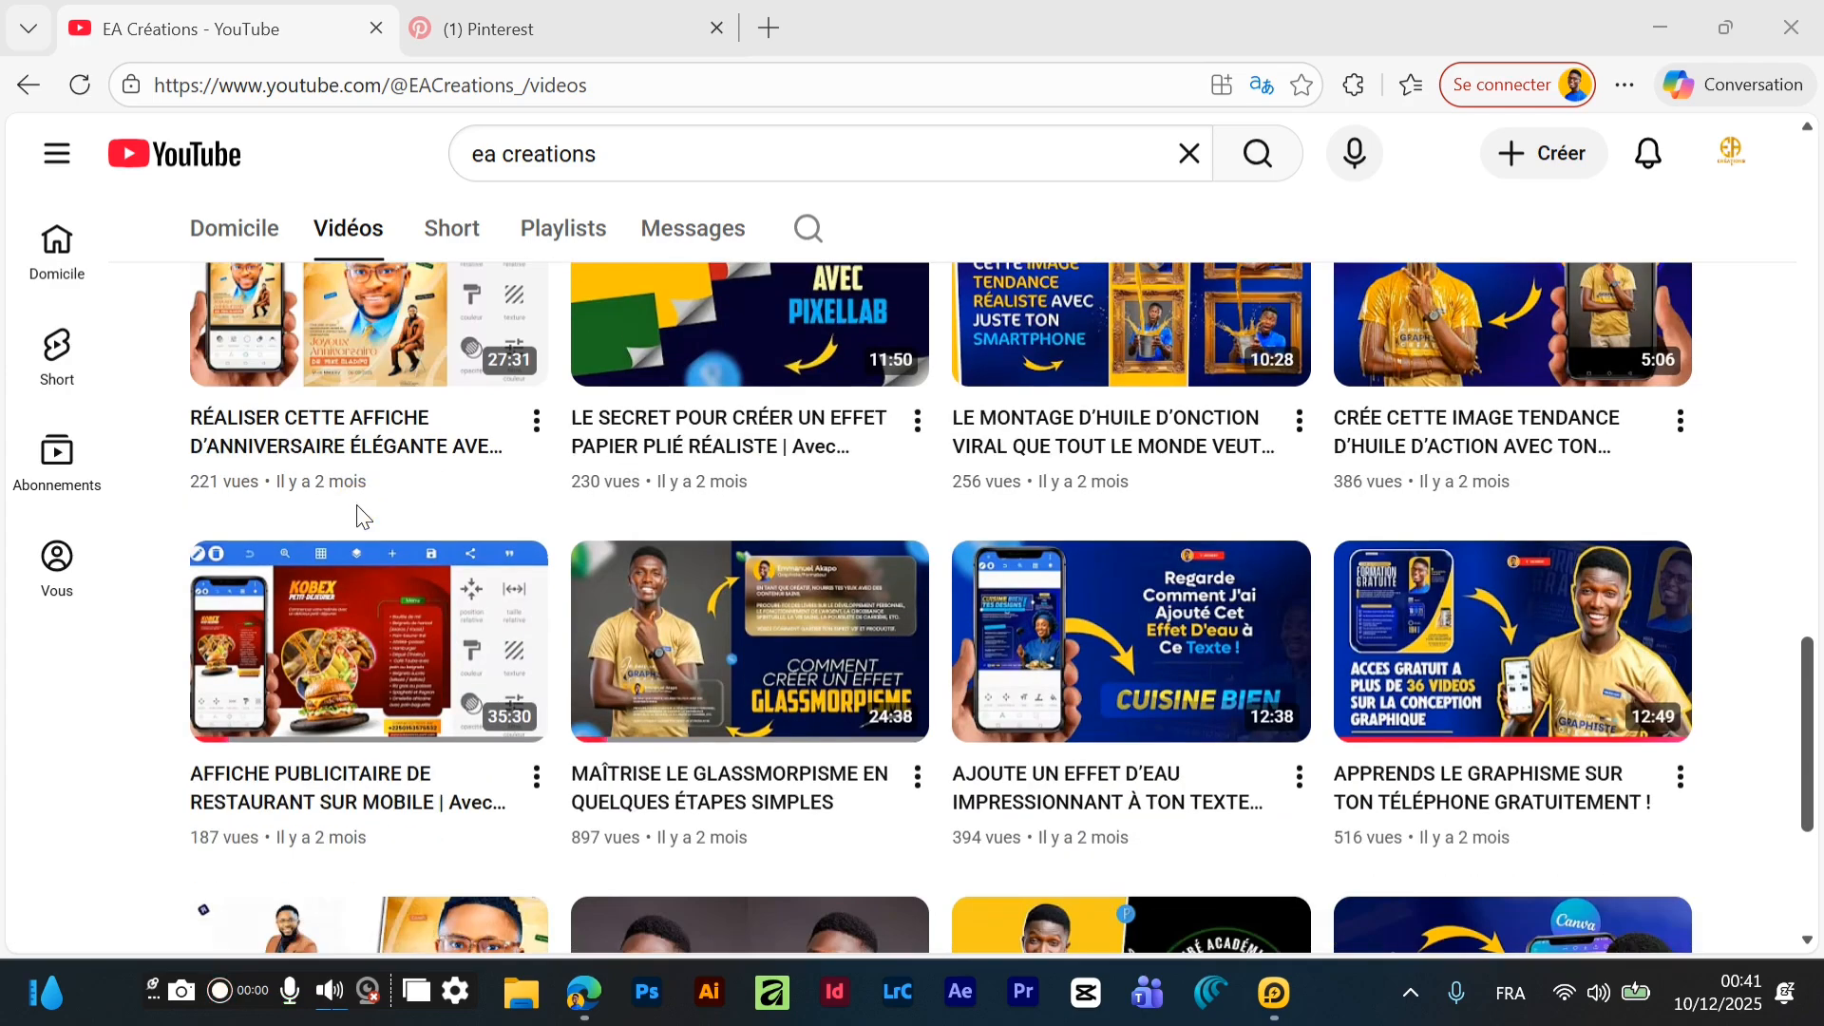
- Subscribe to the EA Créations channel
scroll(358, 518, "up", 10)
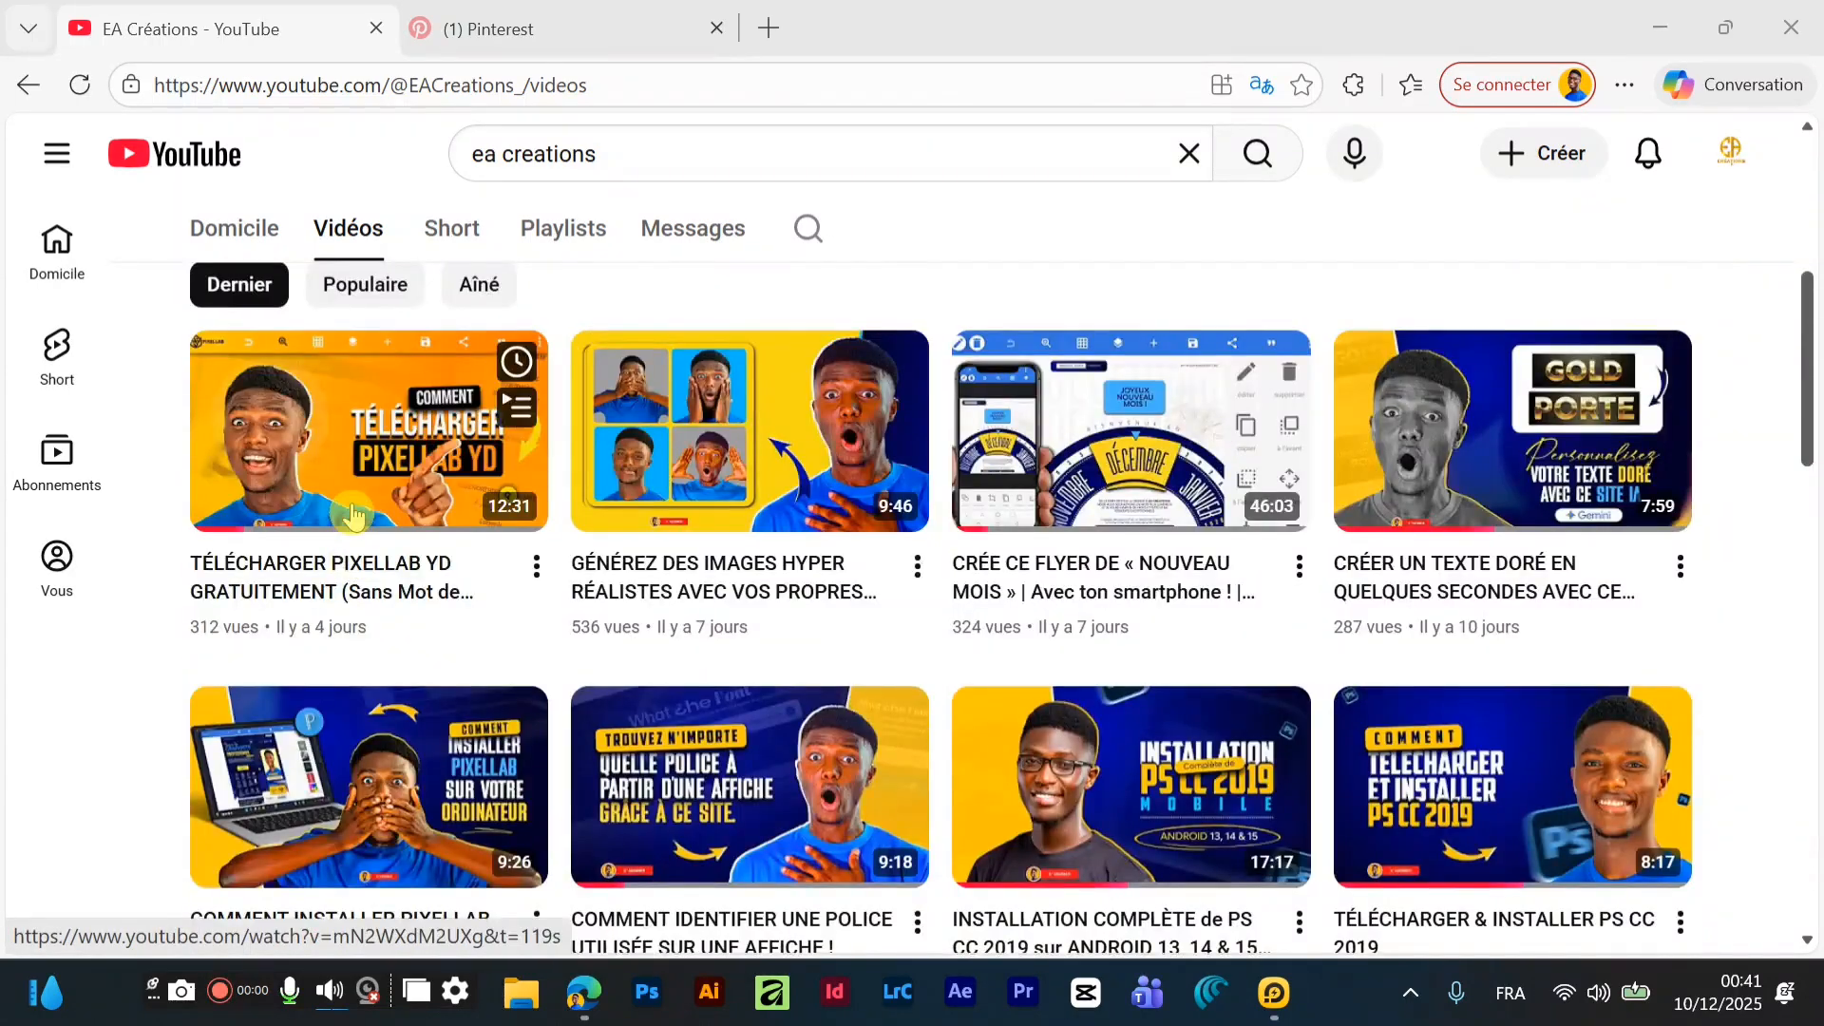
scroll(354, 516, "up", 4)
left_click(502, 570)
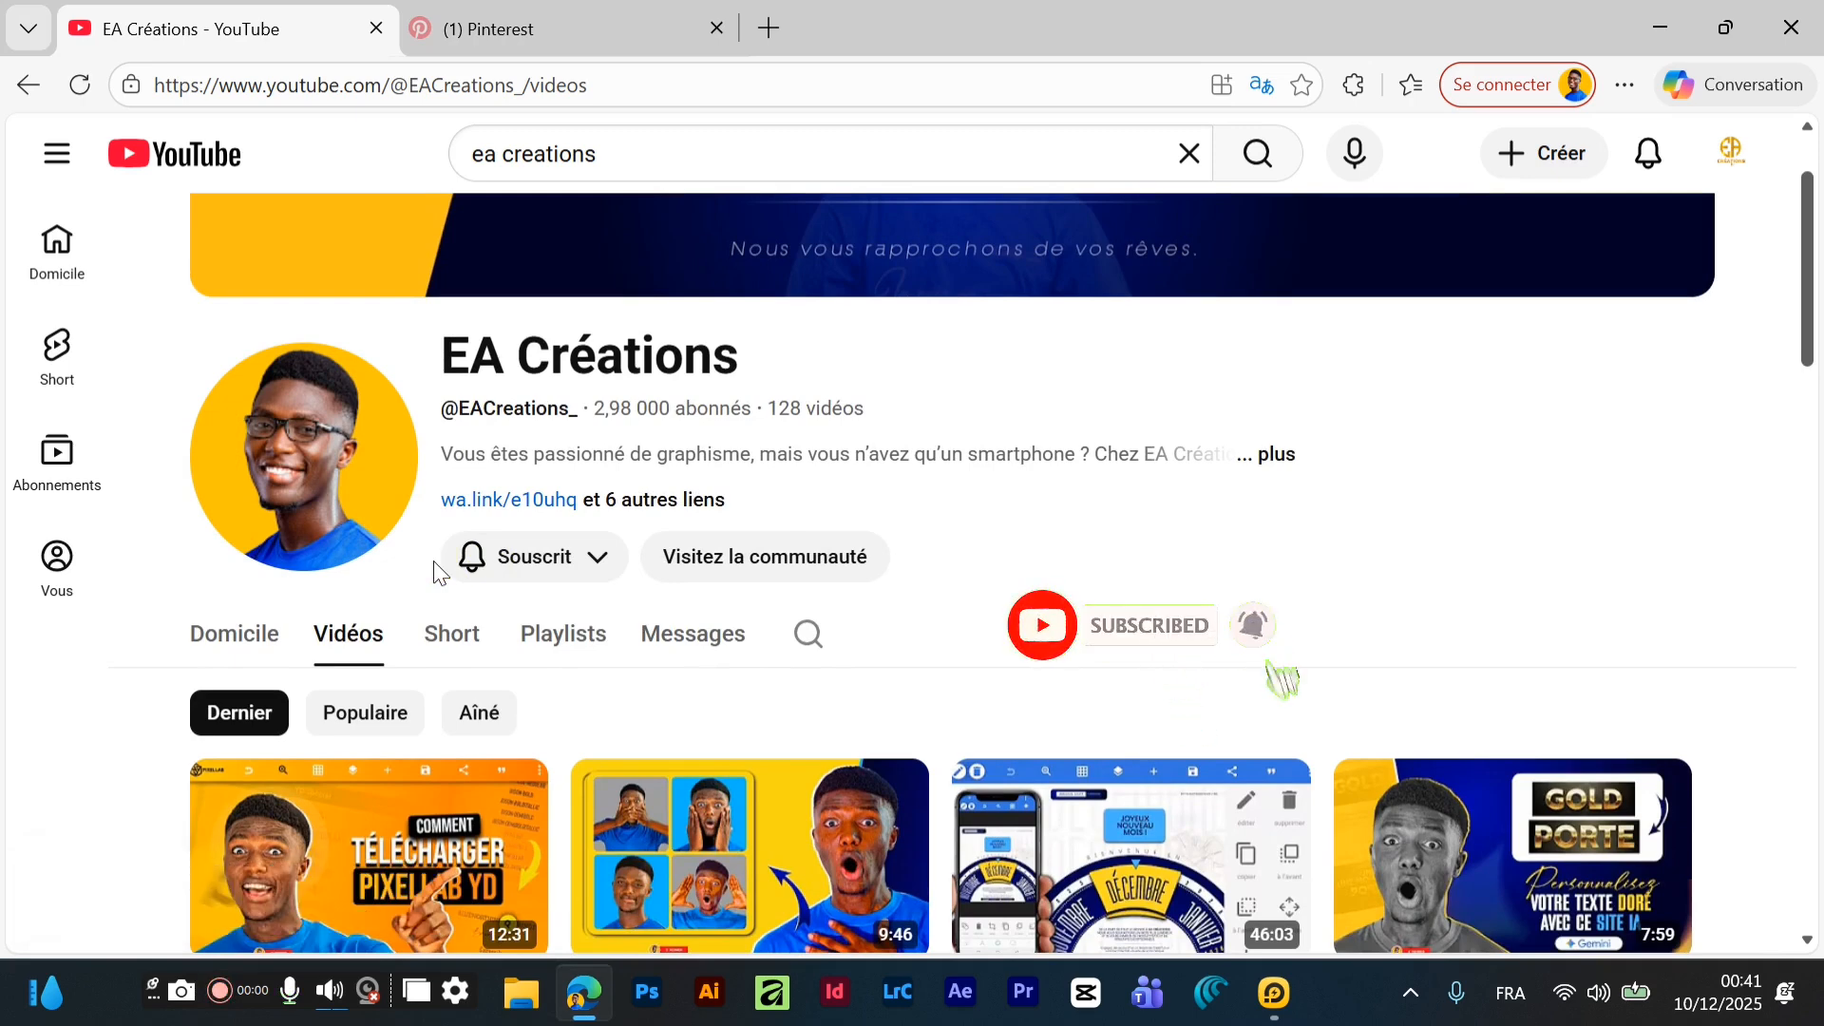
- Locate the tutorial on installing PixelLab on a PC among the channel's videos
scroll(652, 590, "down", 5)
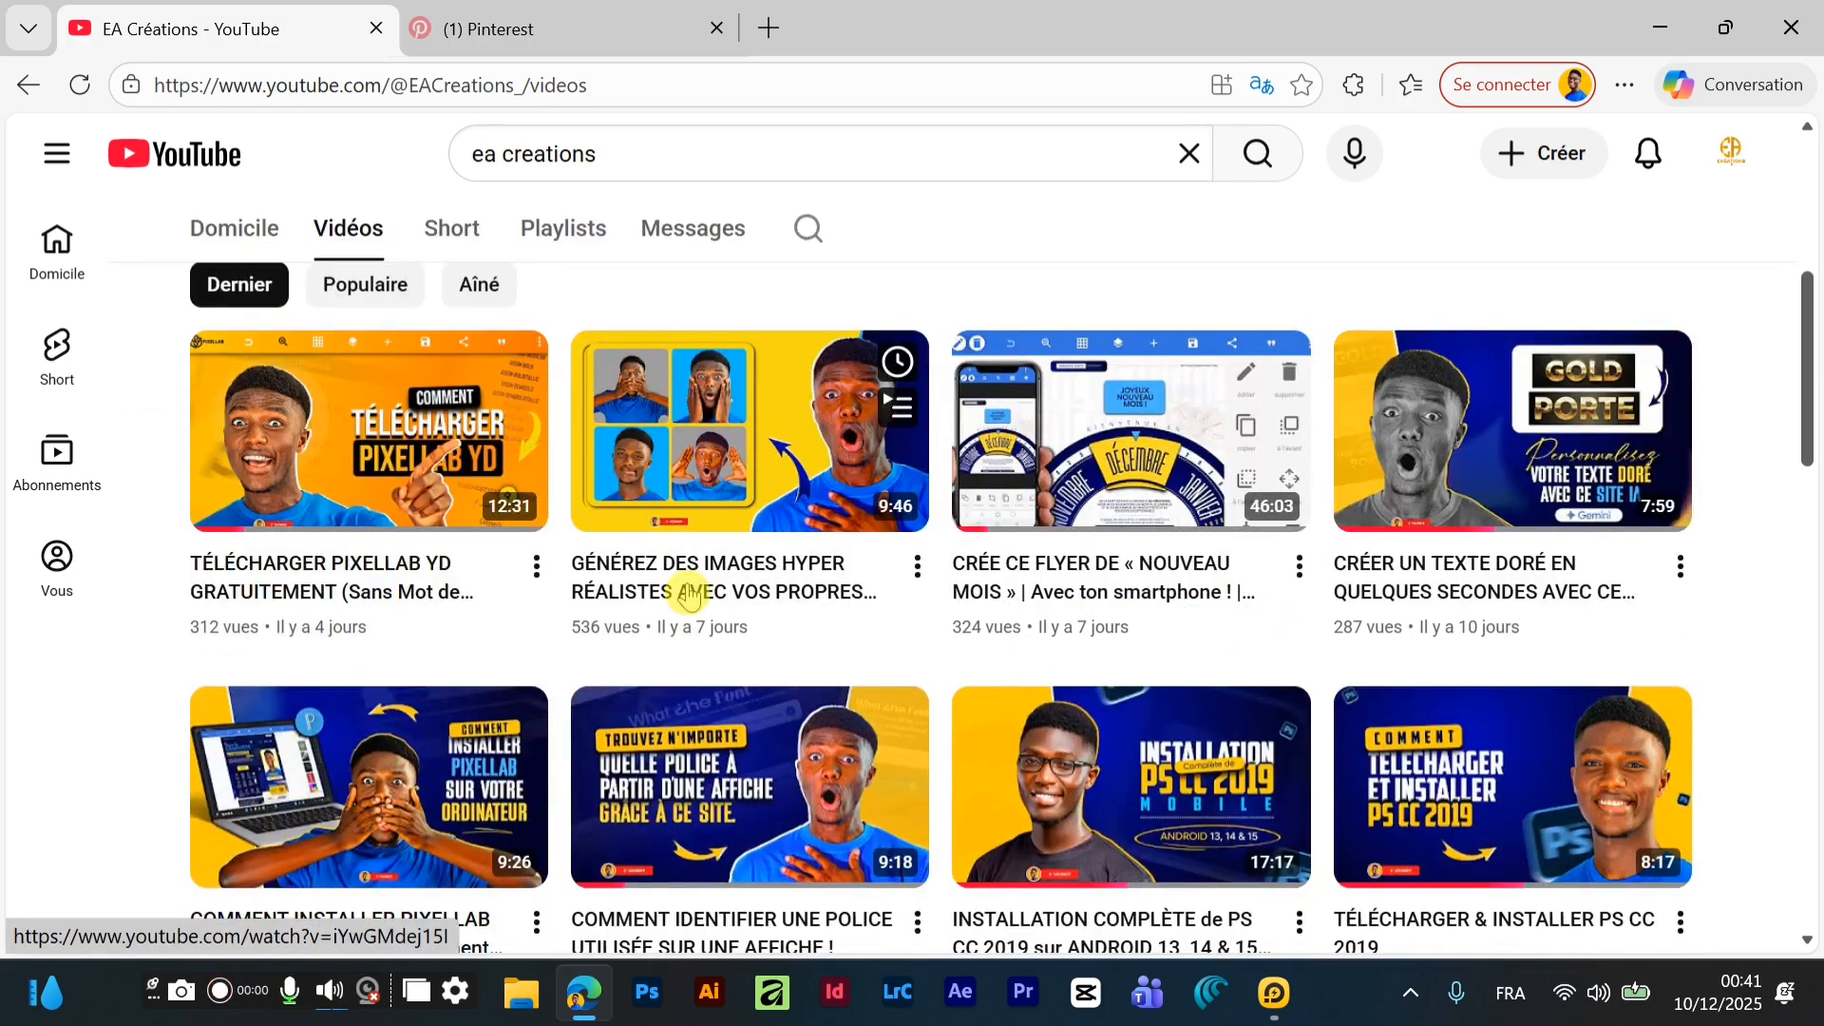
scroll(691, 594, "up", 4)
scroll(676, 626, "down", 7)
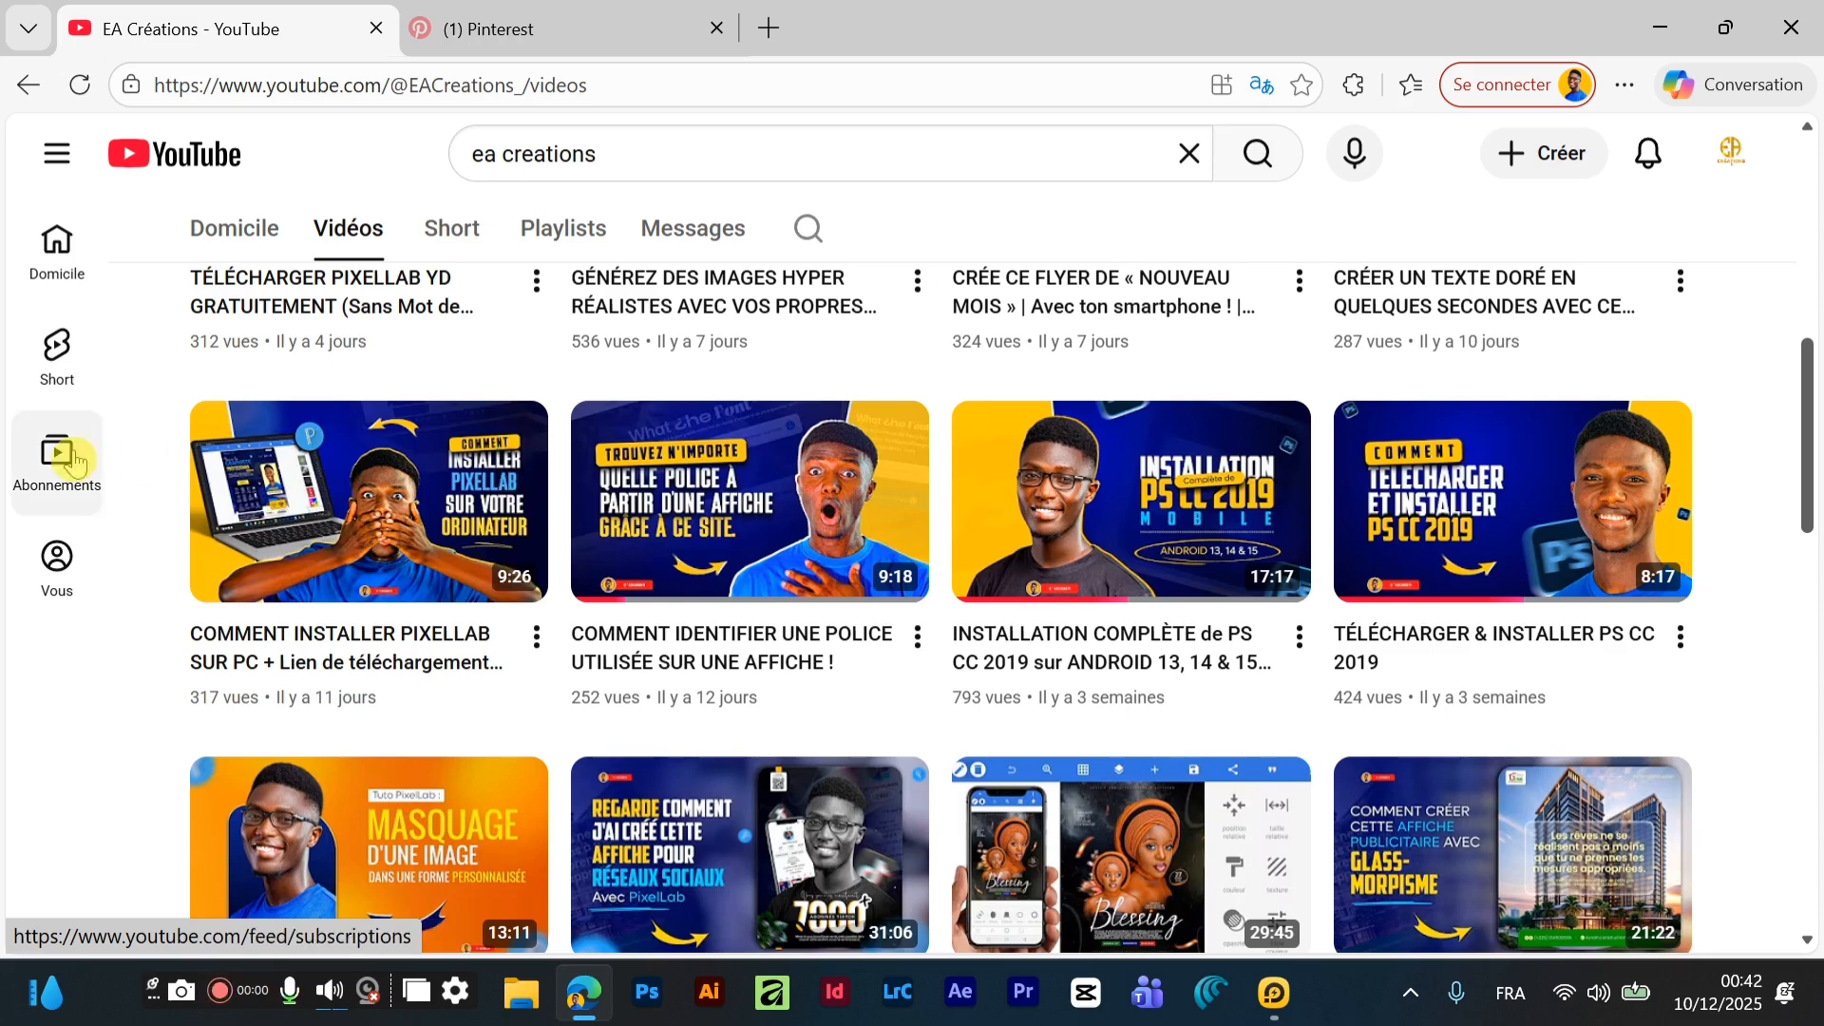
left_click(389, 494)
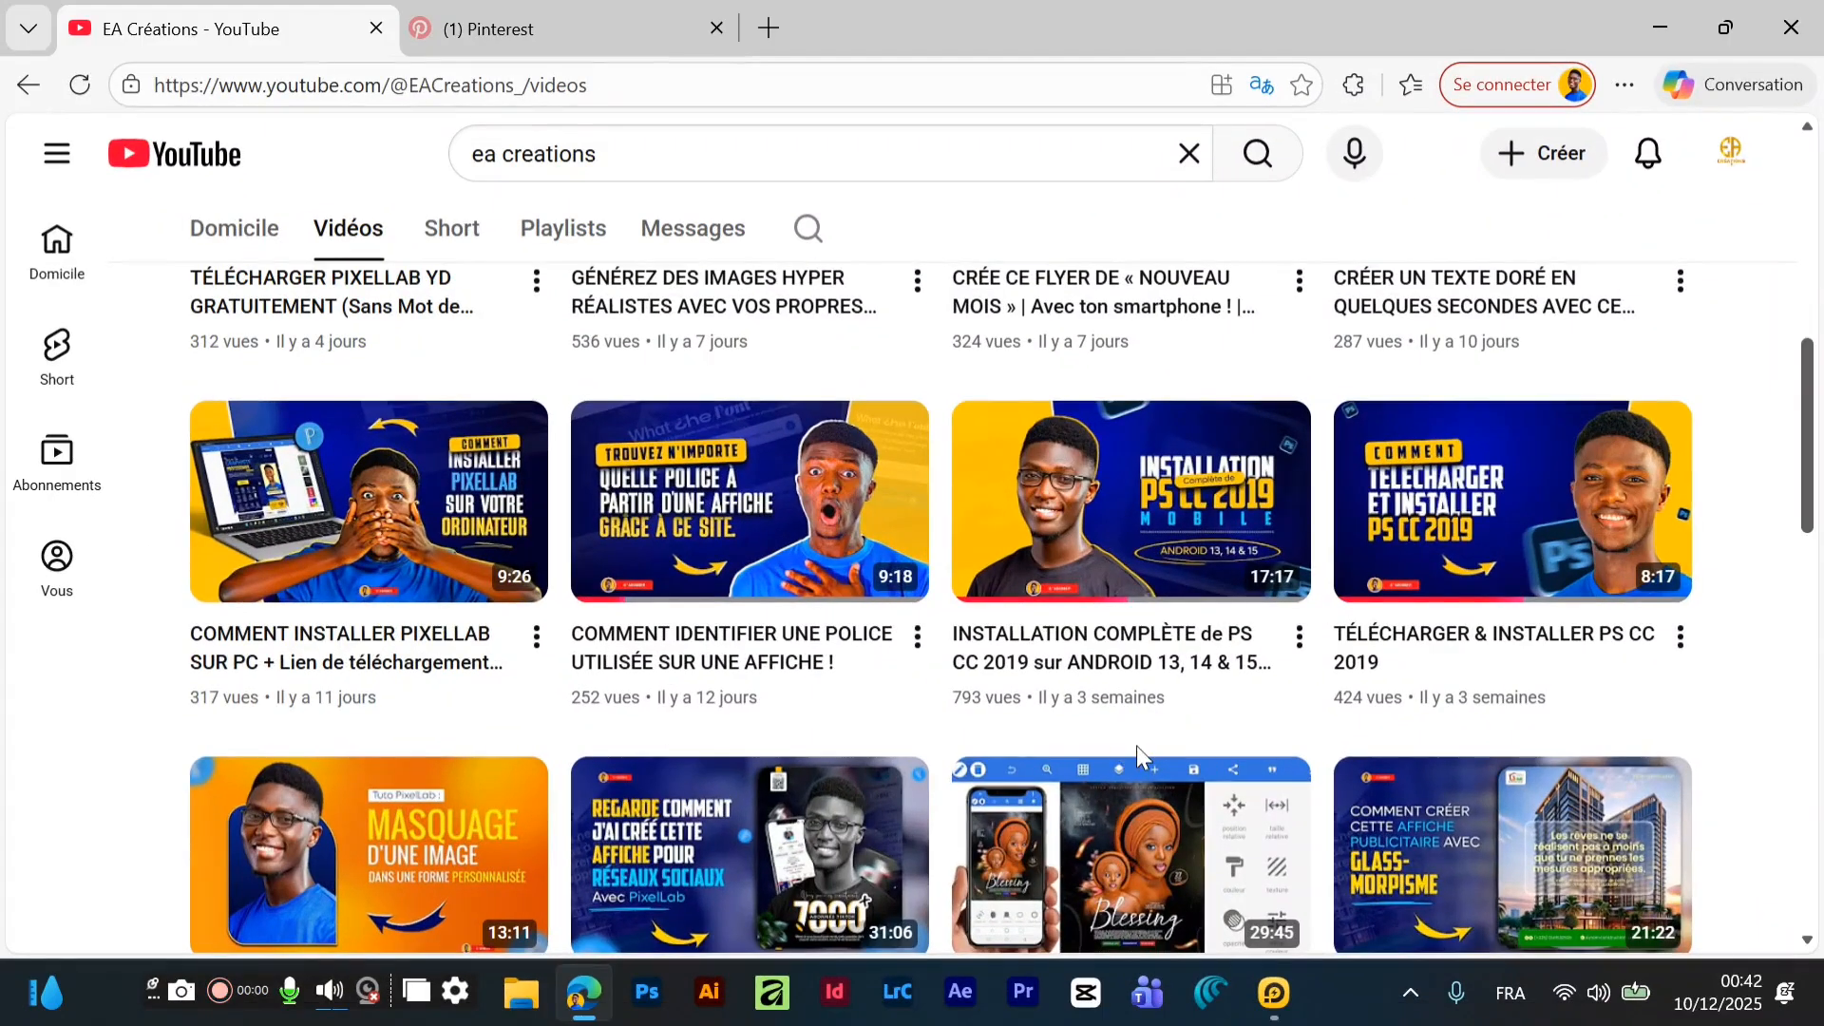
- Switch to LDPlayer and view the contents of the System Apps folder on its home screen
left_click(1285, 992)
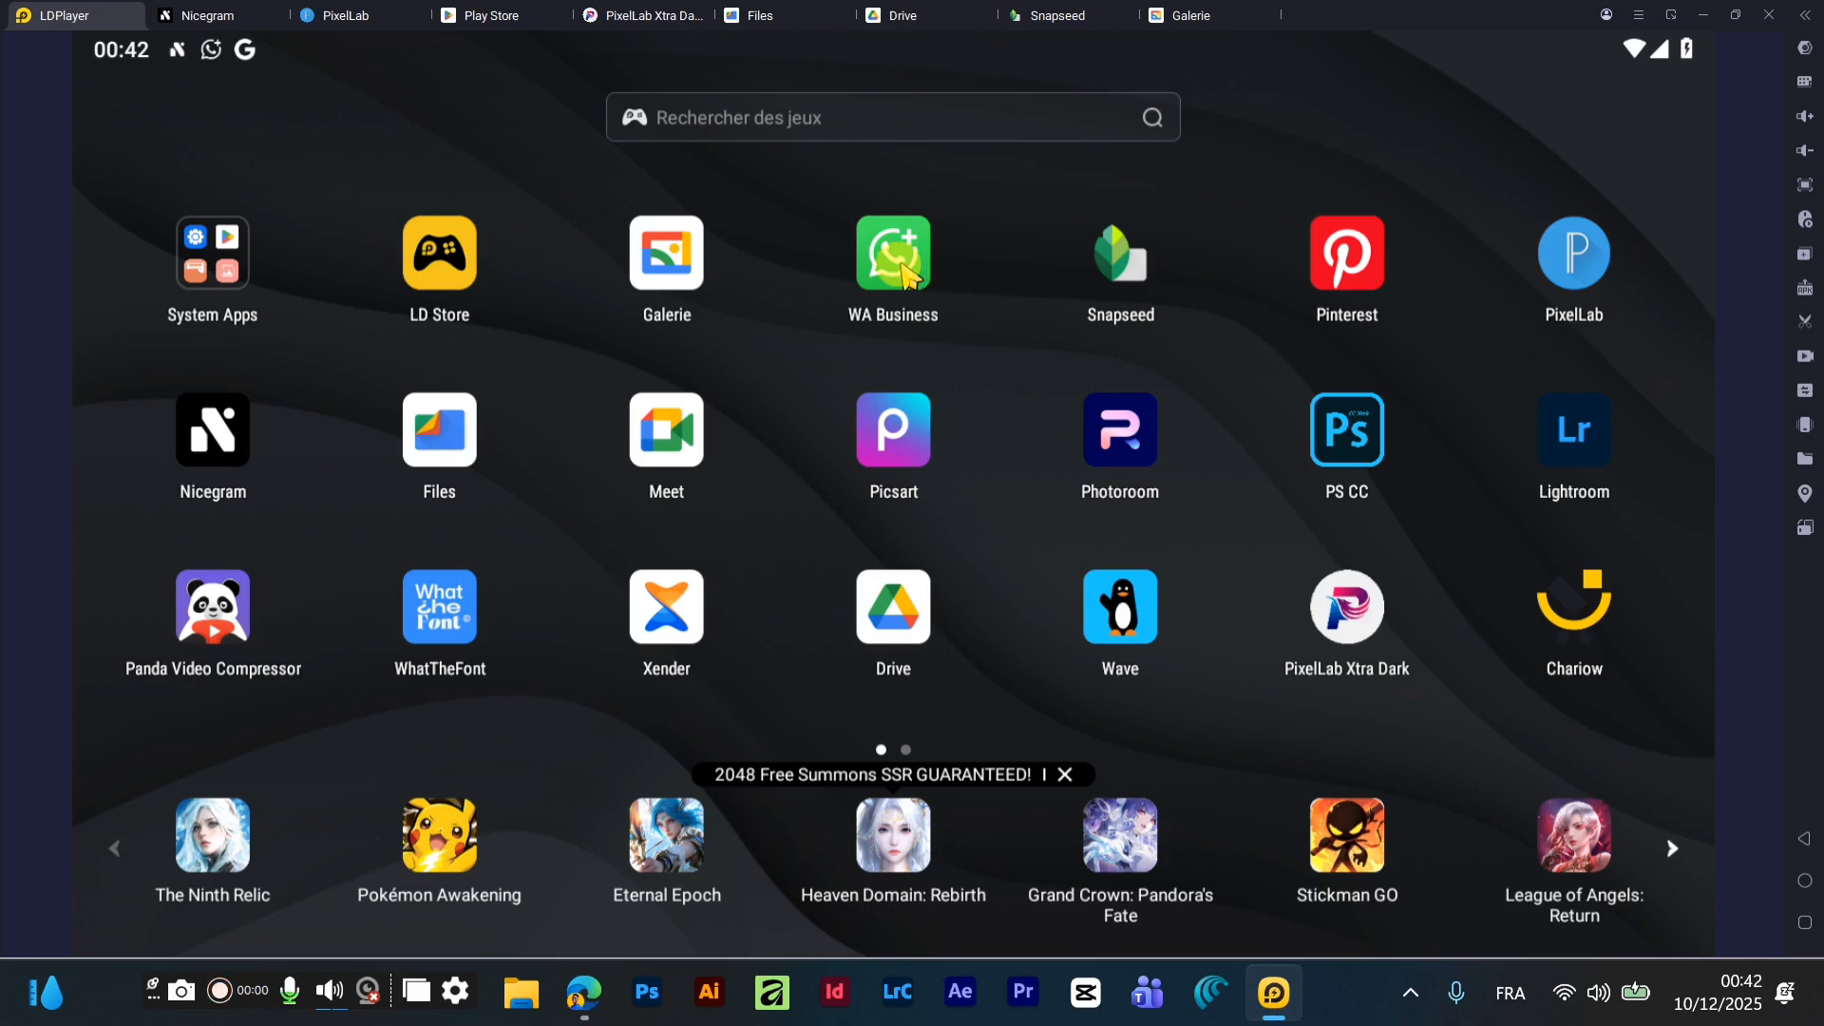
left_click(237, 268)
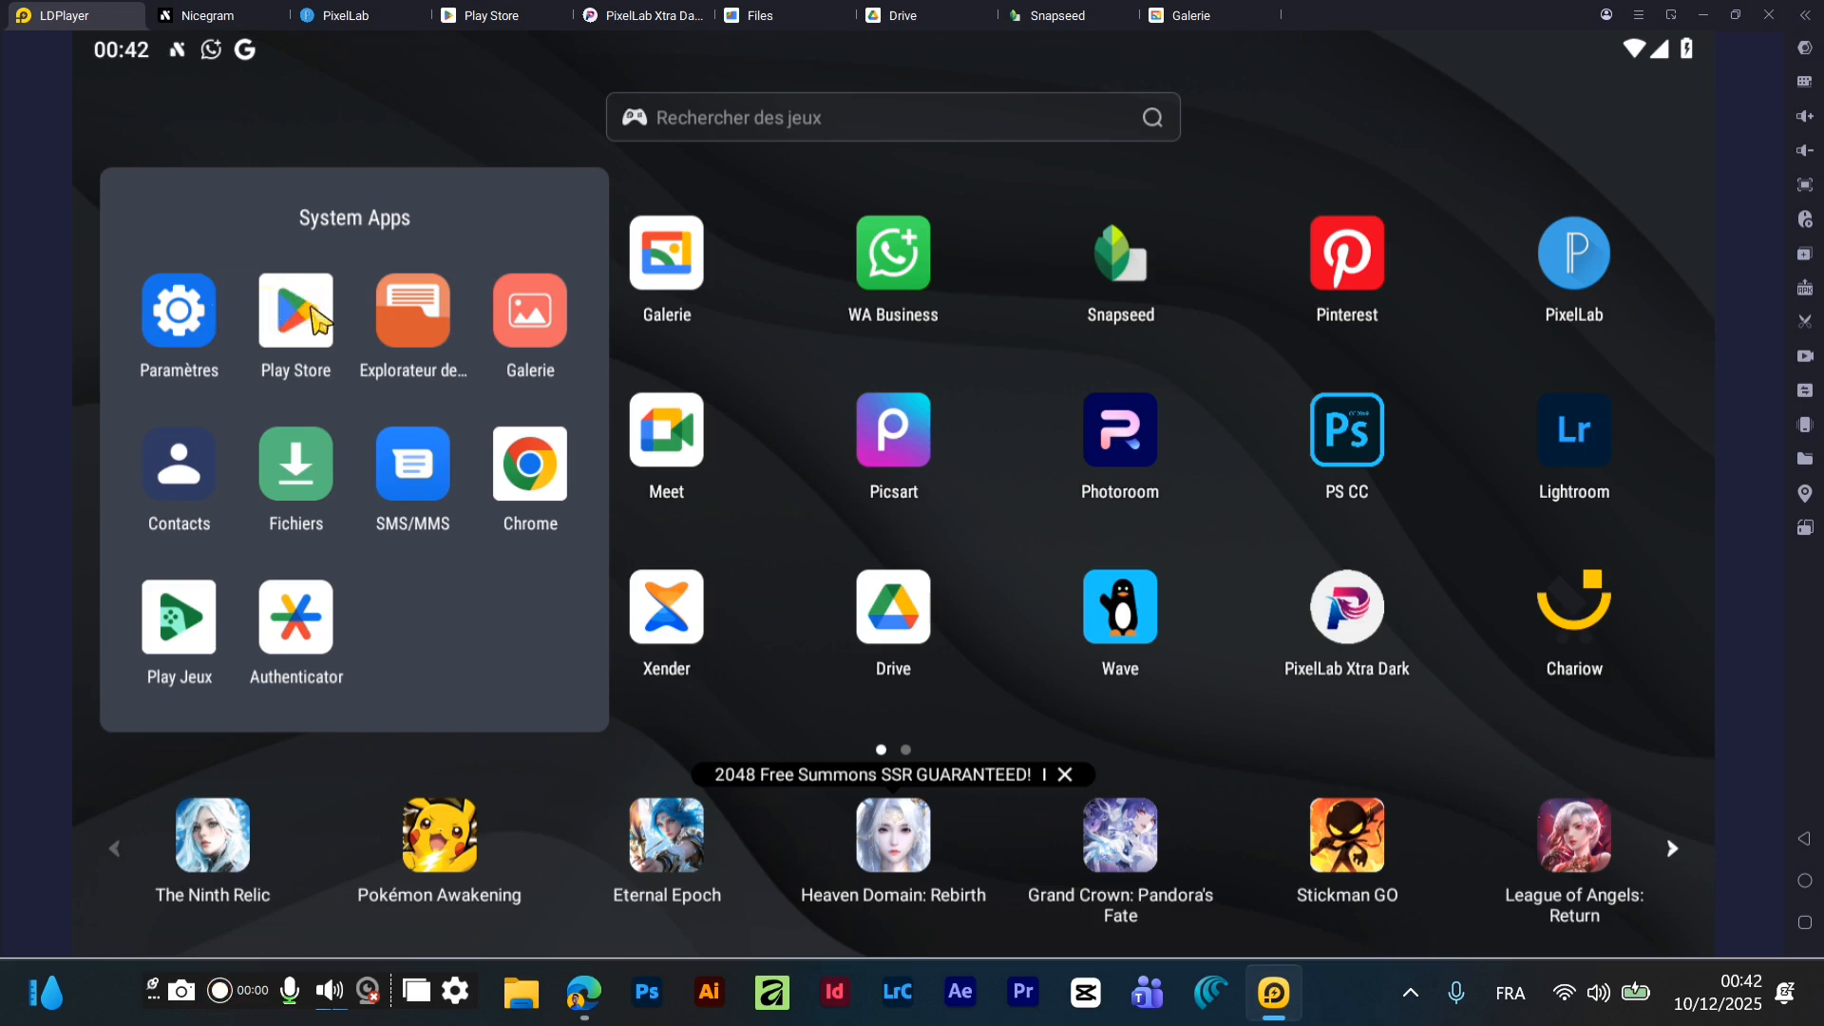
left_click(794, 334)
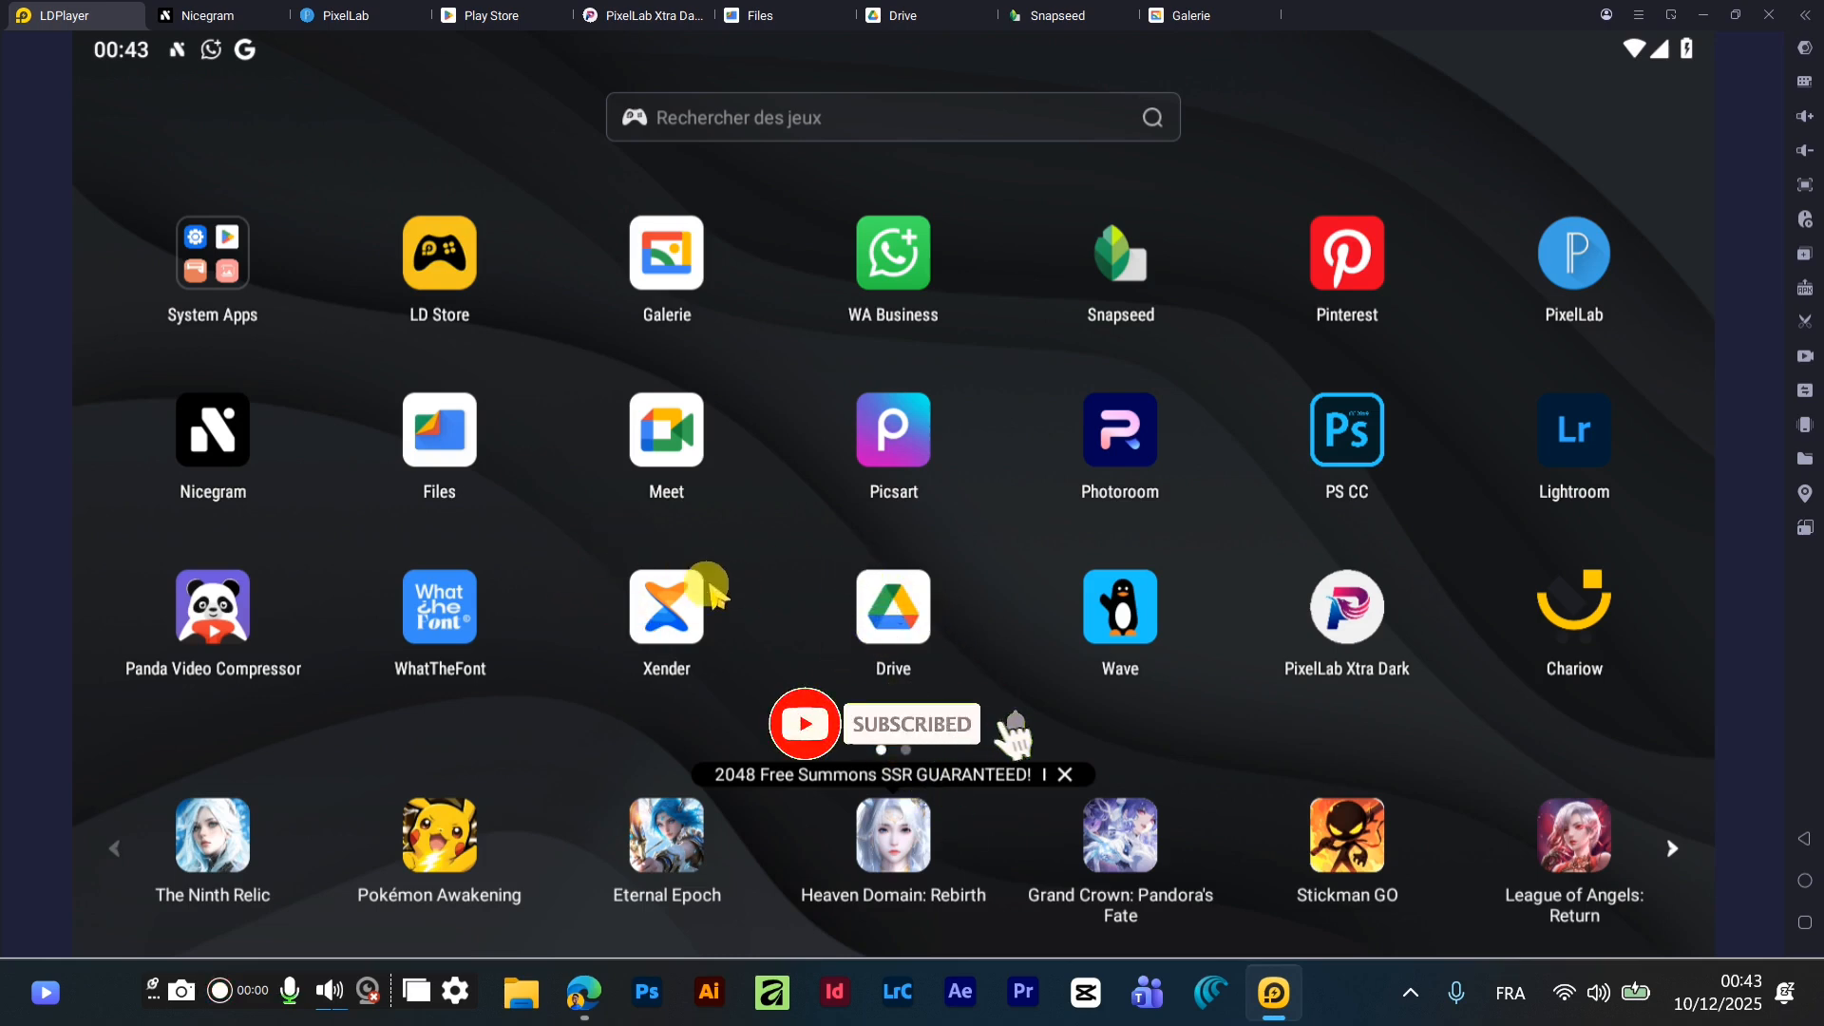
left_click(609, 638)
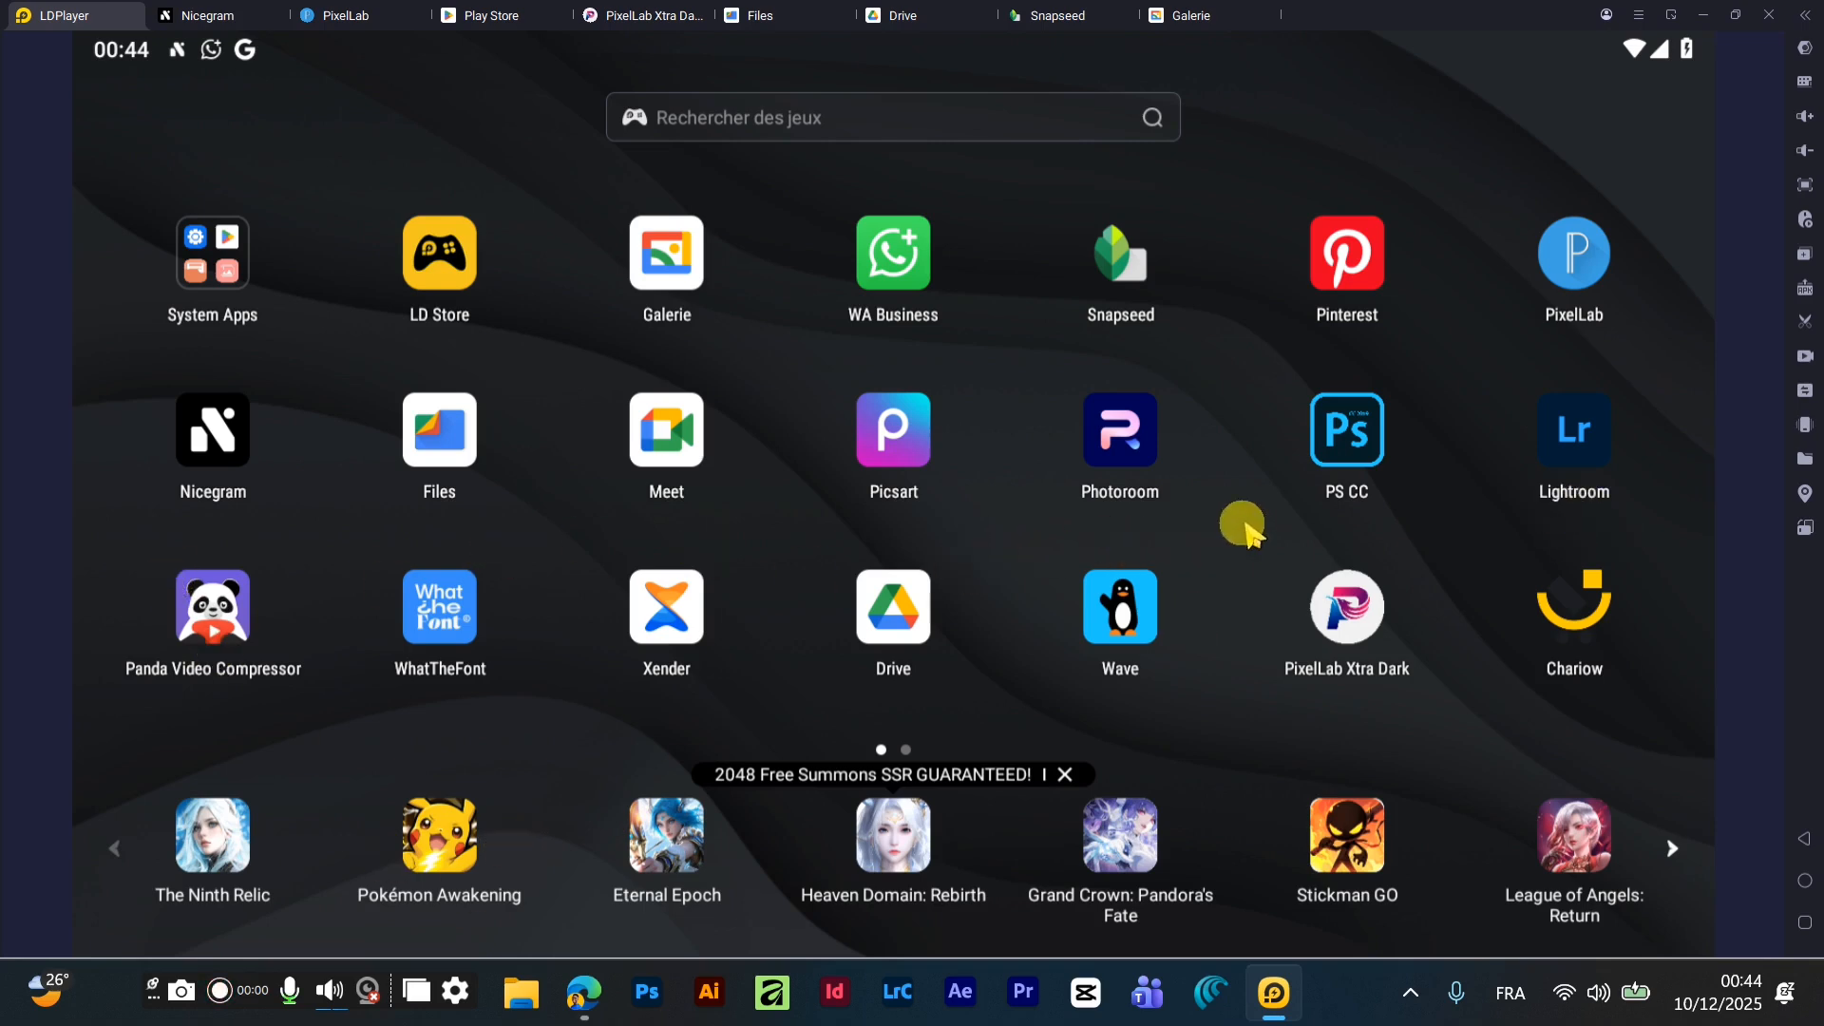
- View the PixelLab Xtra Dark app and return to the LDPlayer home screen
left_click(1354, 613)
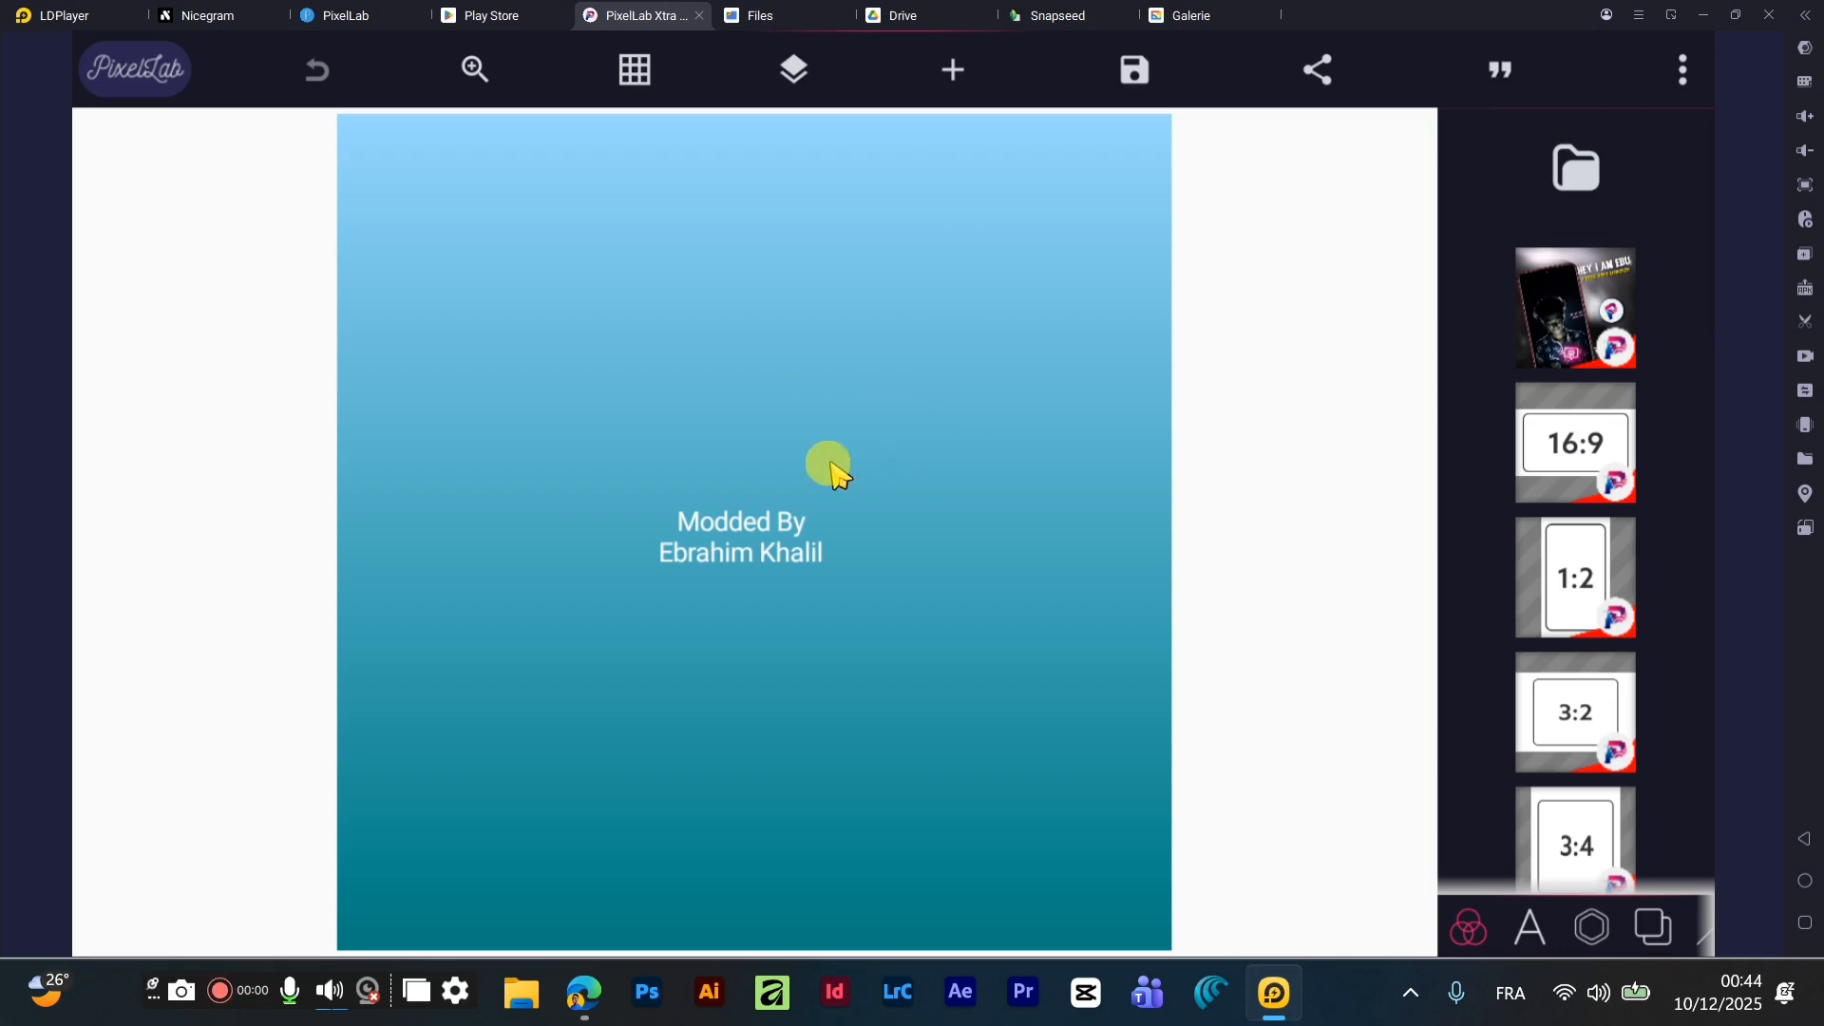
left_click(19, 15)
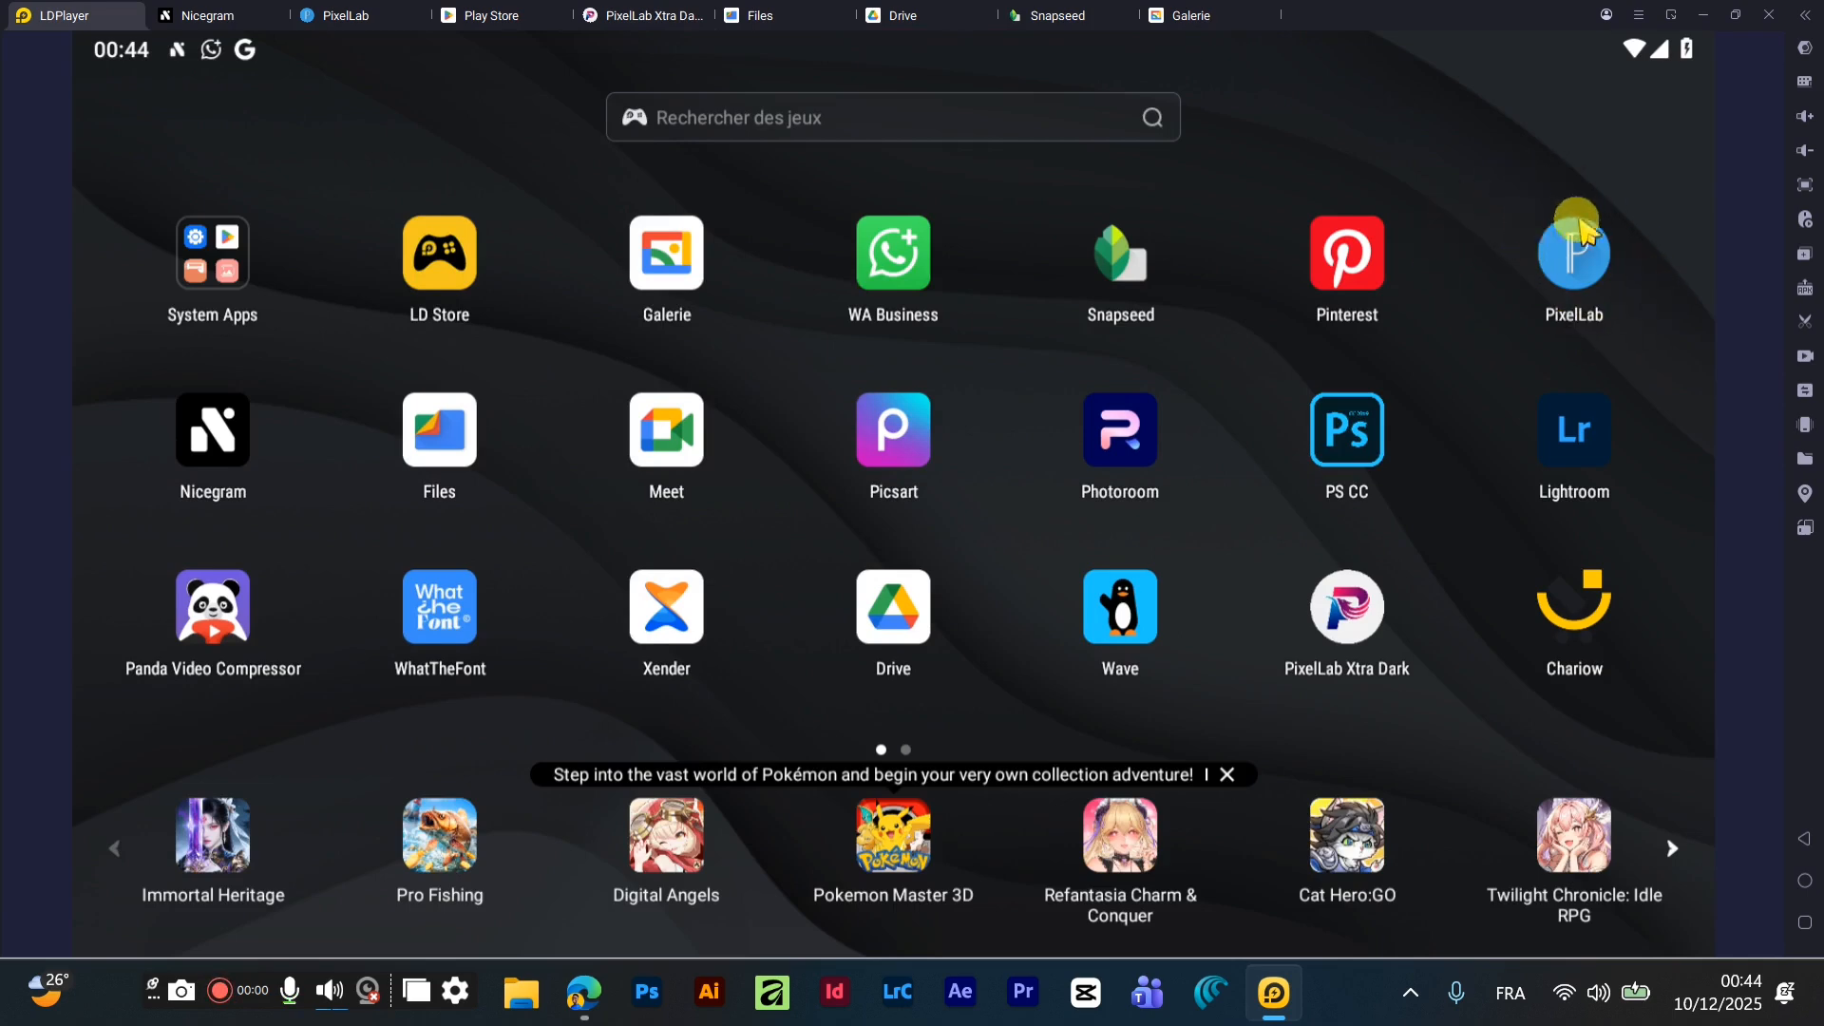
left_click(1378, 280)
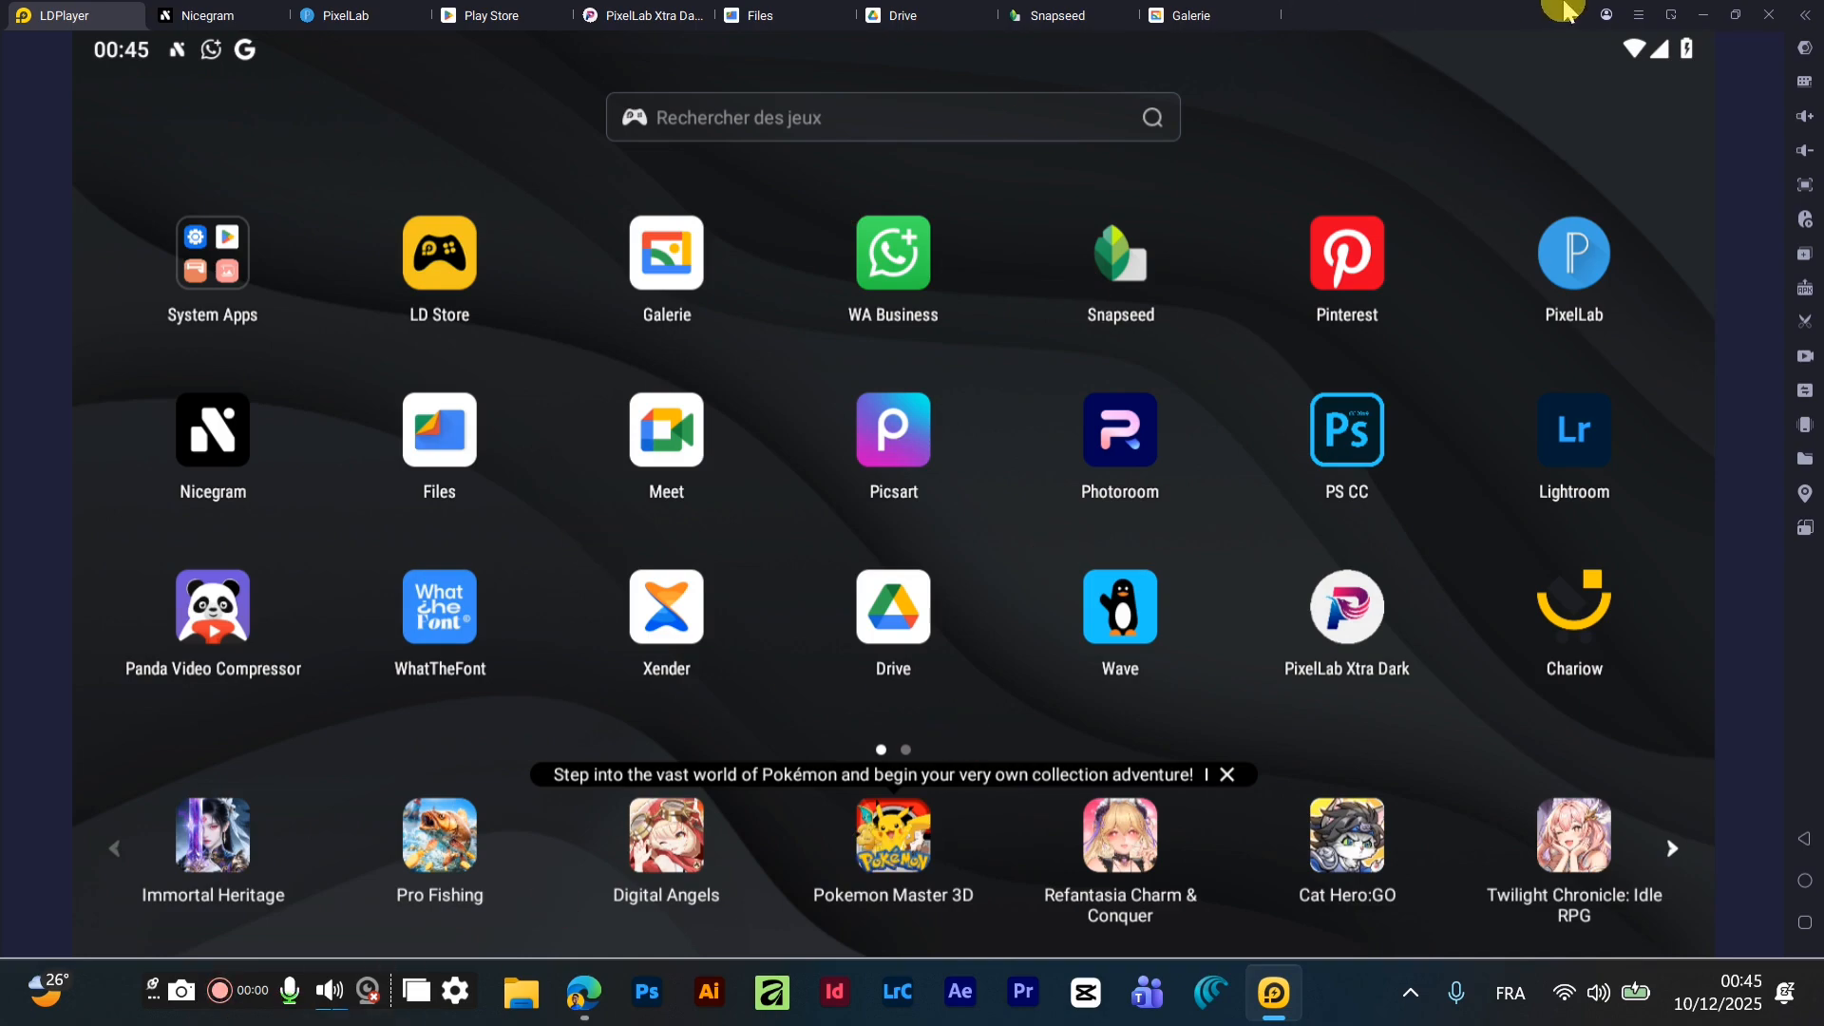
- Minimize LDPlayer and the browser to show the Windows desktop
left_click(1705, 14)
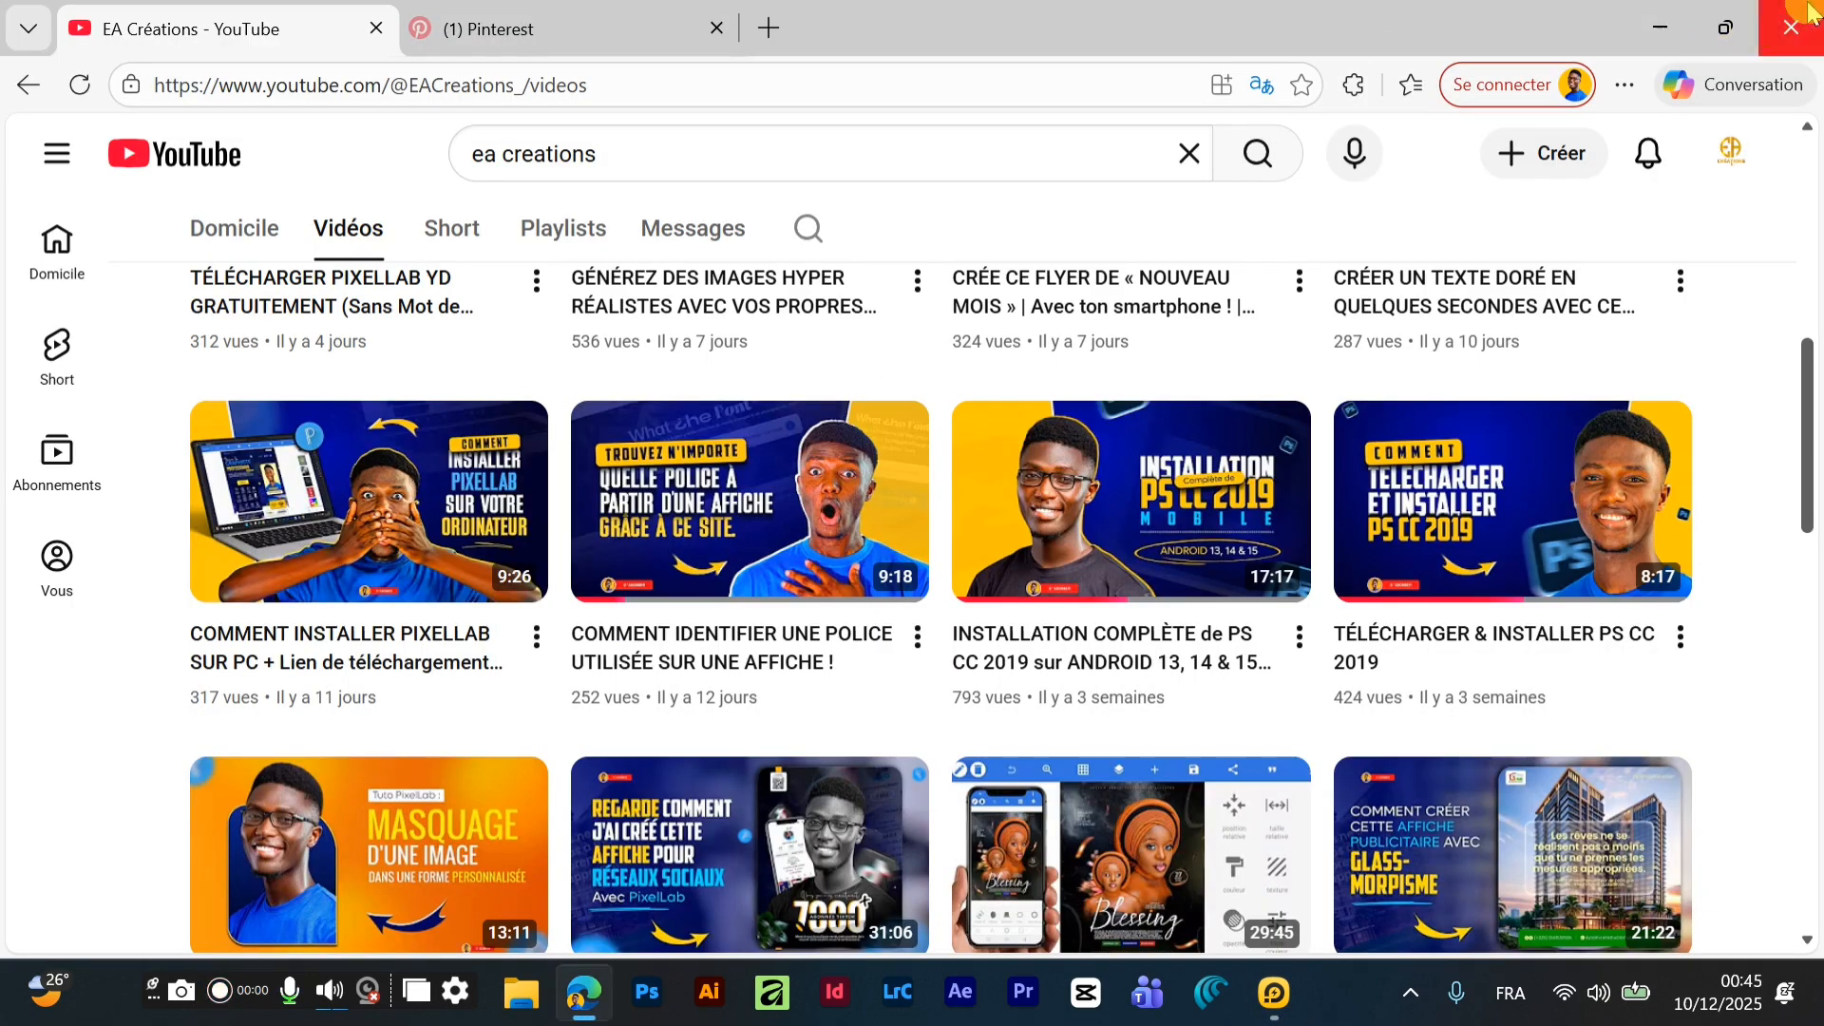
double_click(1607, 23)
left_click(1608, 68)
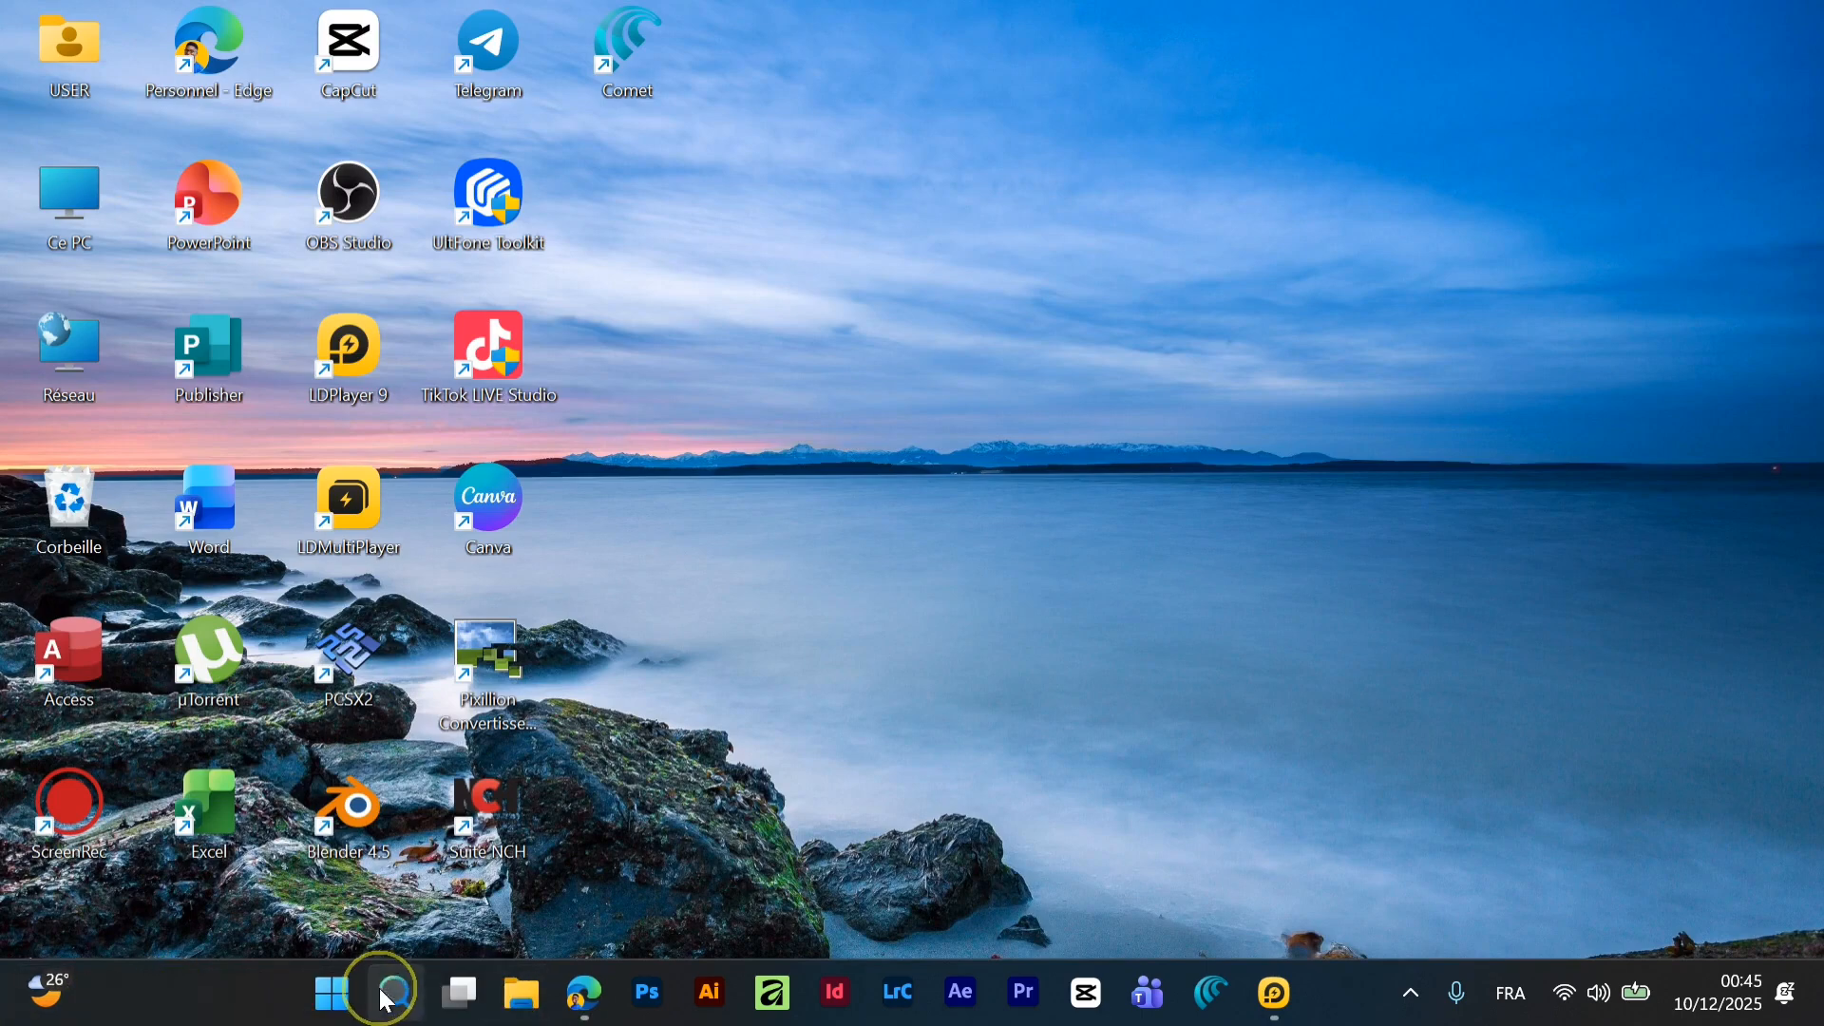
- Search Windows for the WhatsApp application
left_click(385, 1000)
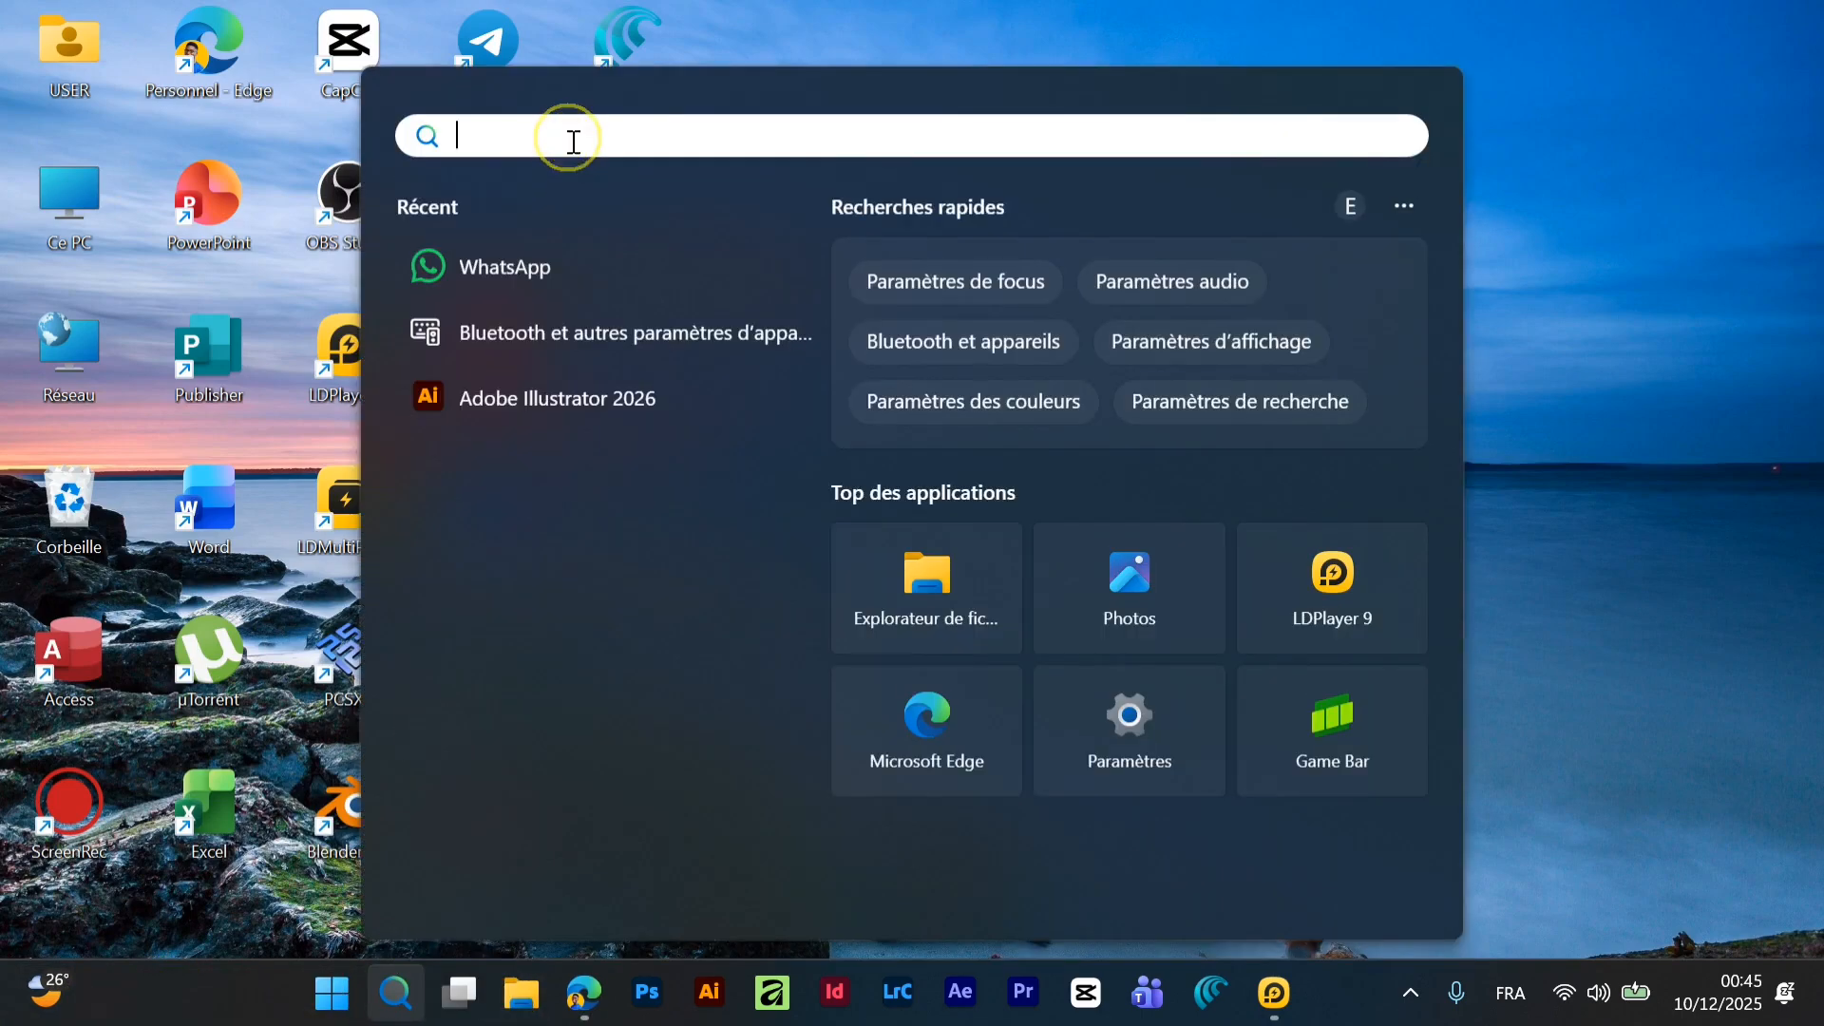
left_click(573, 143)
type("Wh")
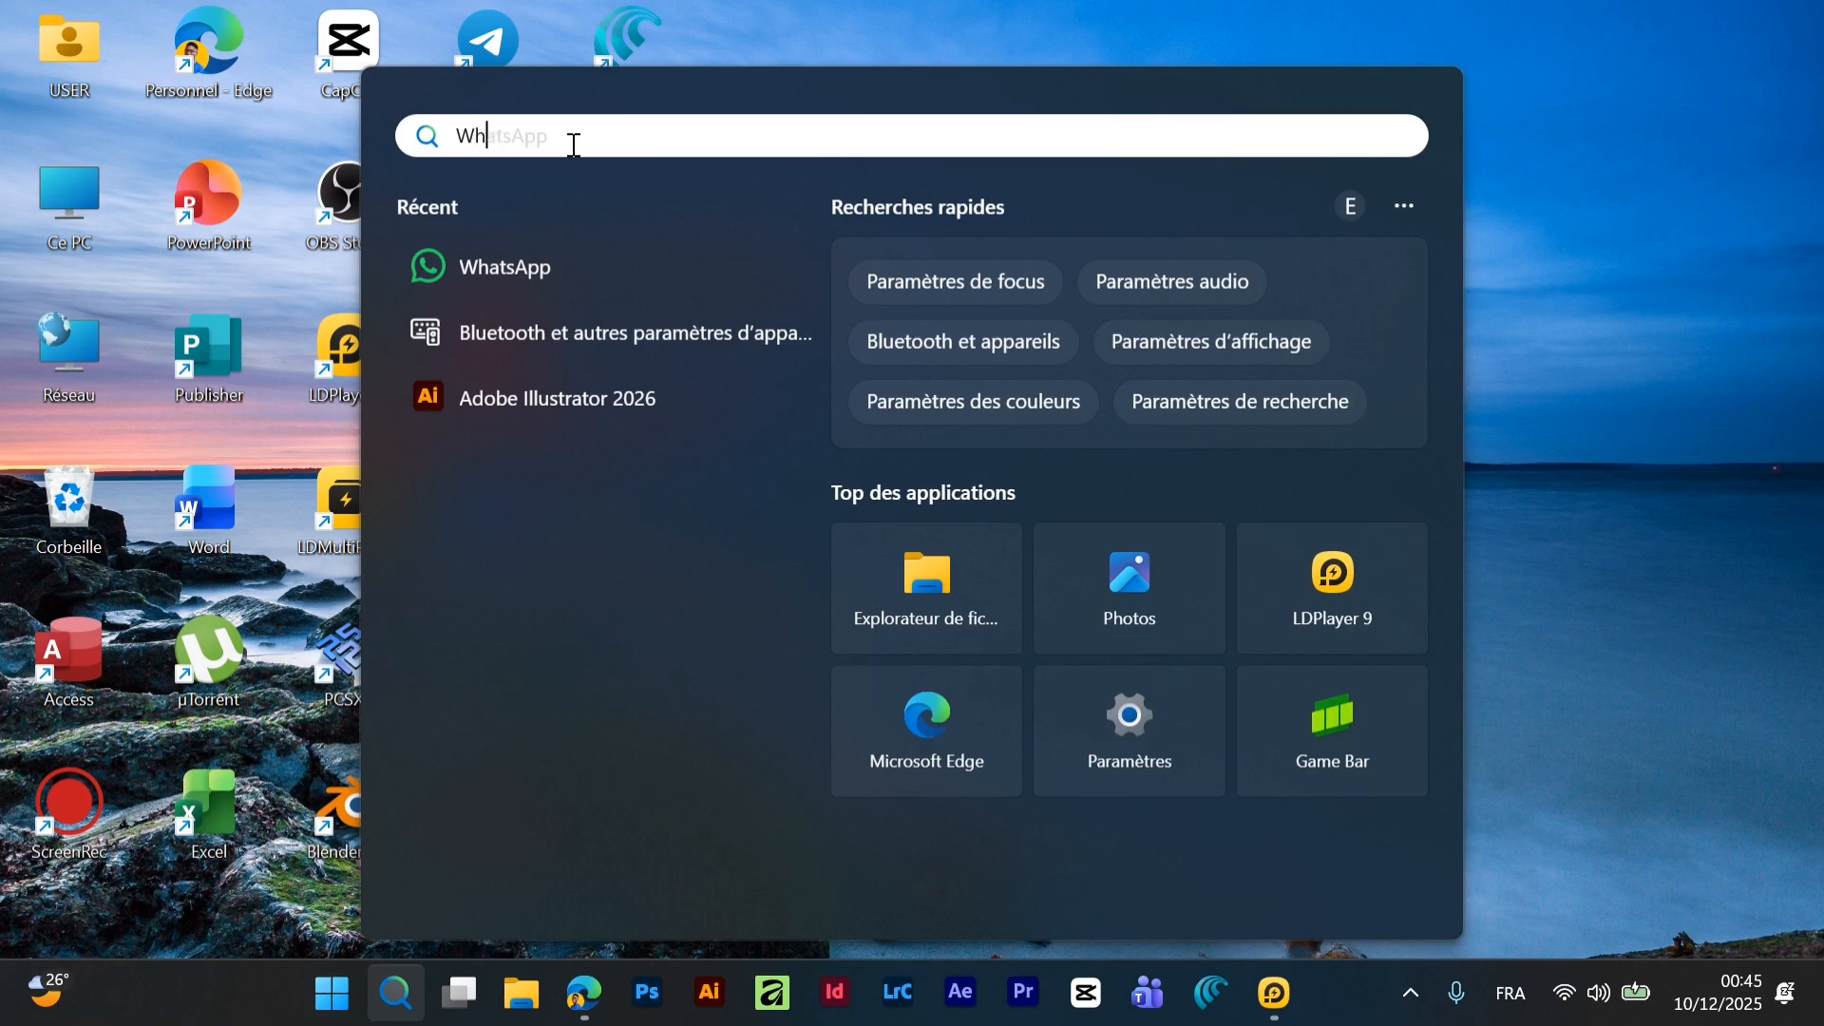
type("a")
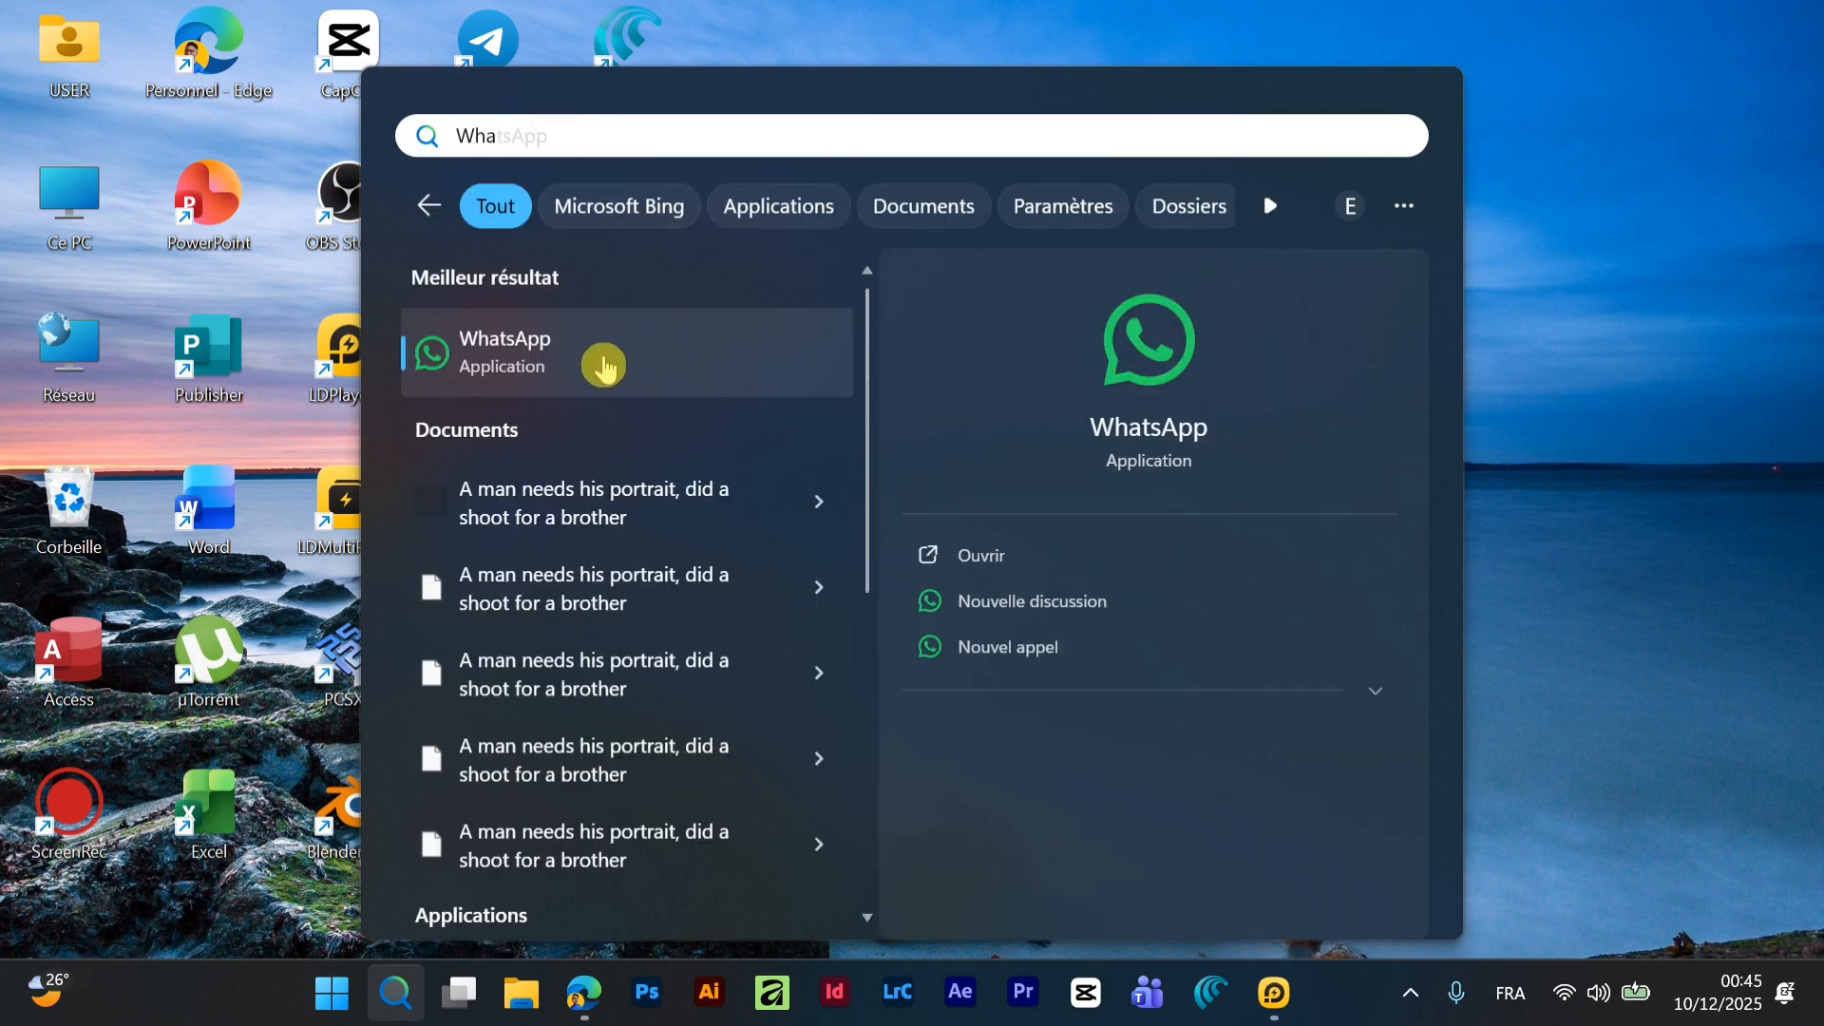
- Search Windows for the Telegram application instead, and close the search without launching it
key("BackSpace")
key("BackSpace")
key("BackSpace")
type("te")
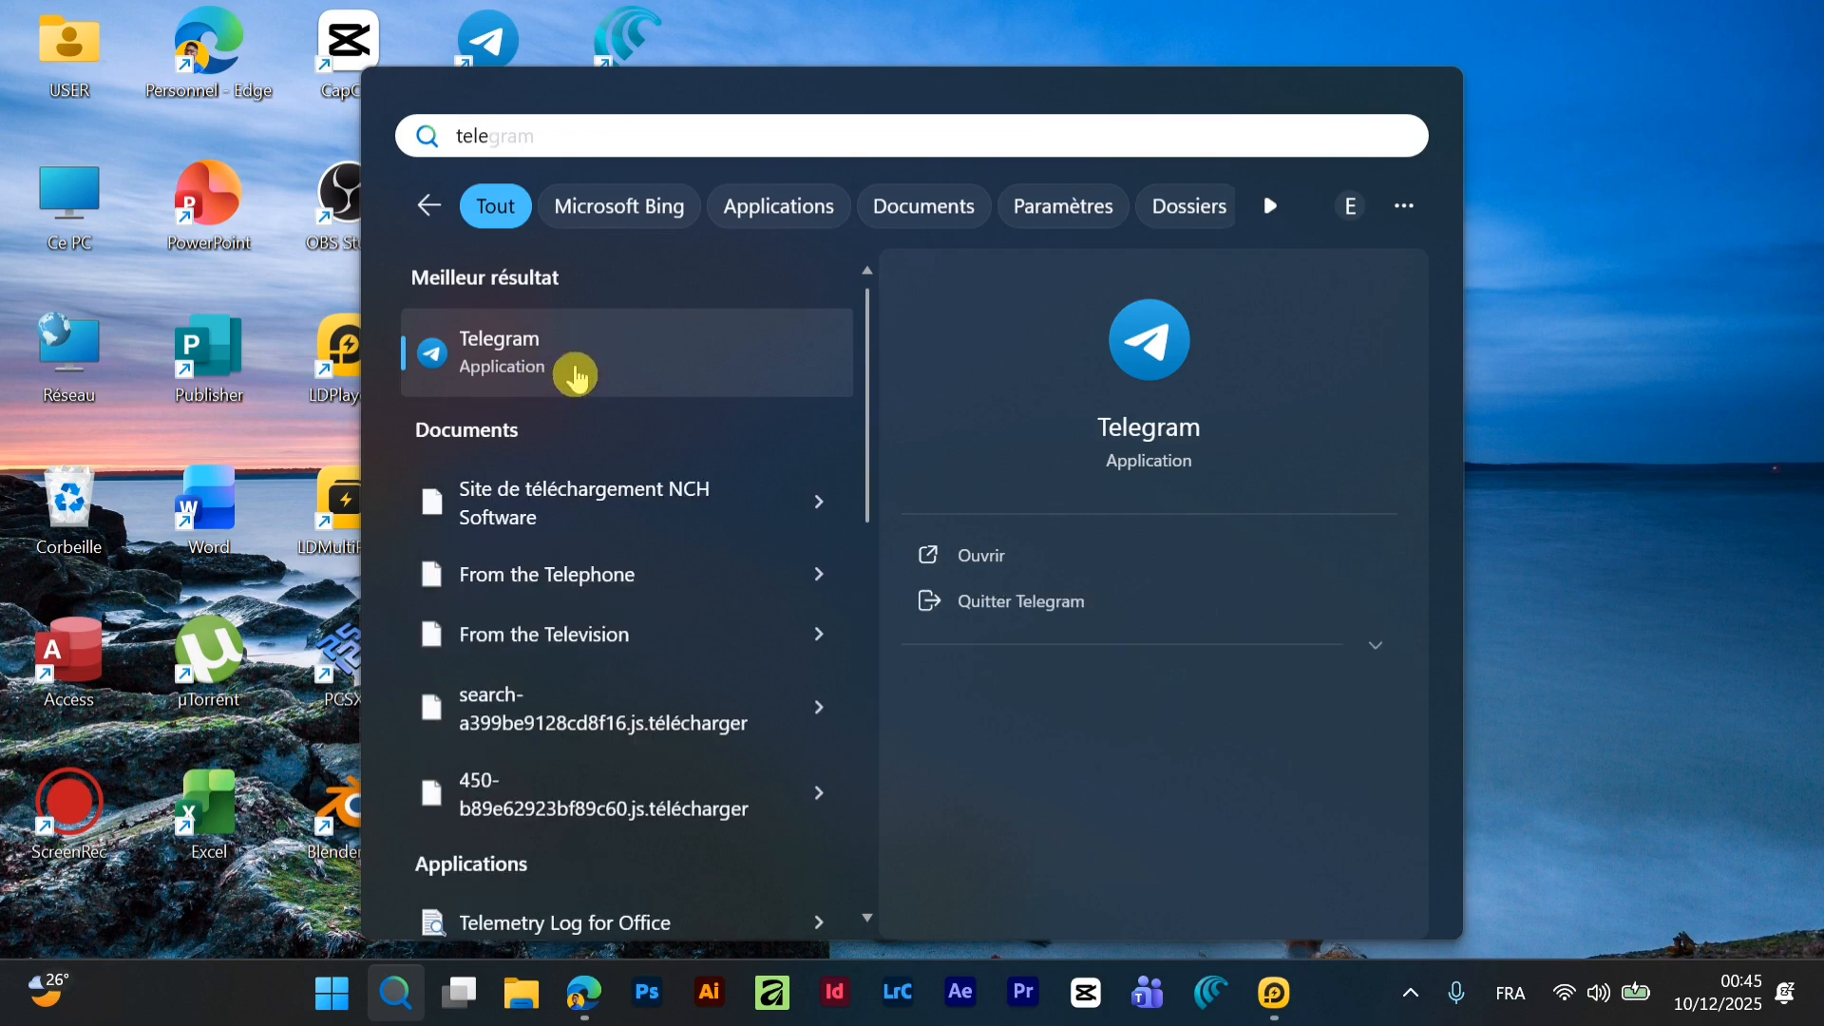
type("le")
left_click(1628, 146)
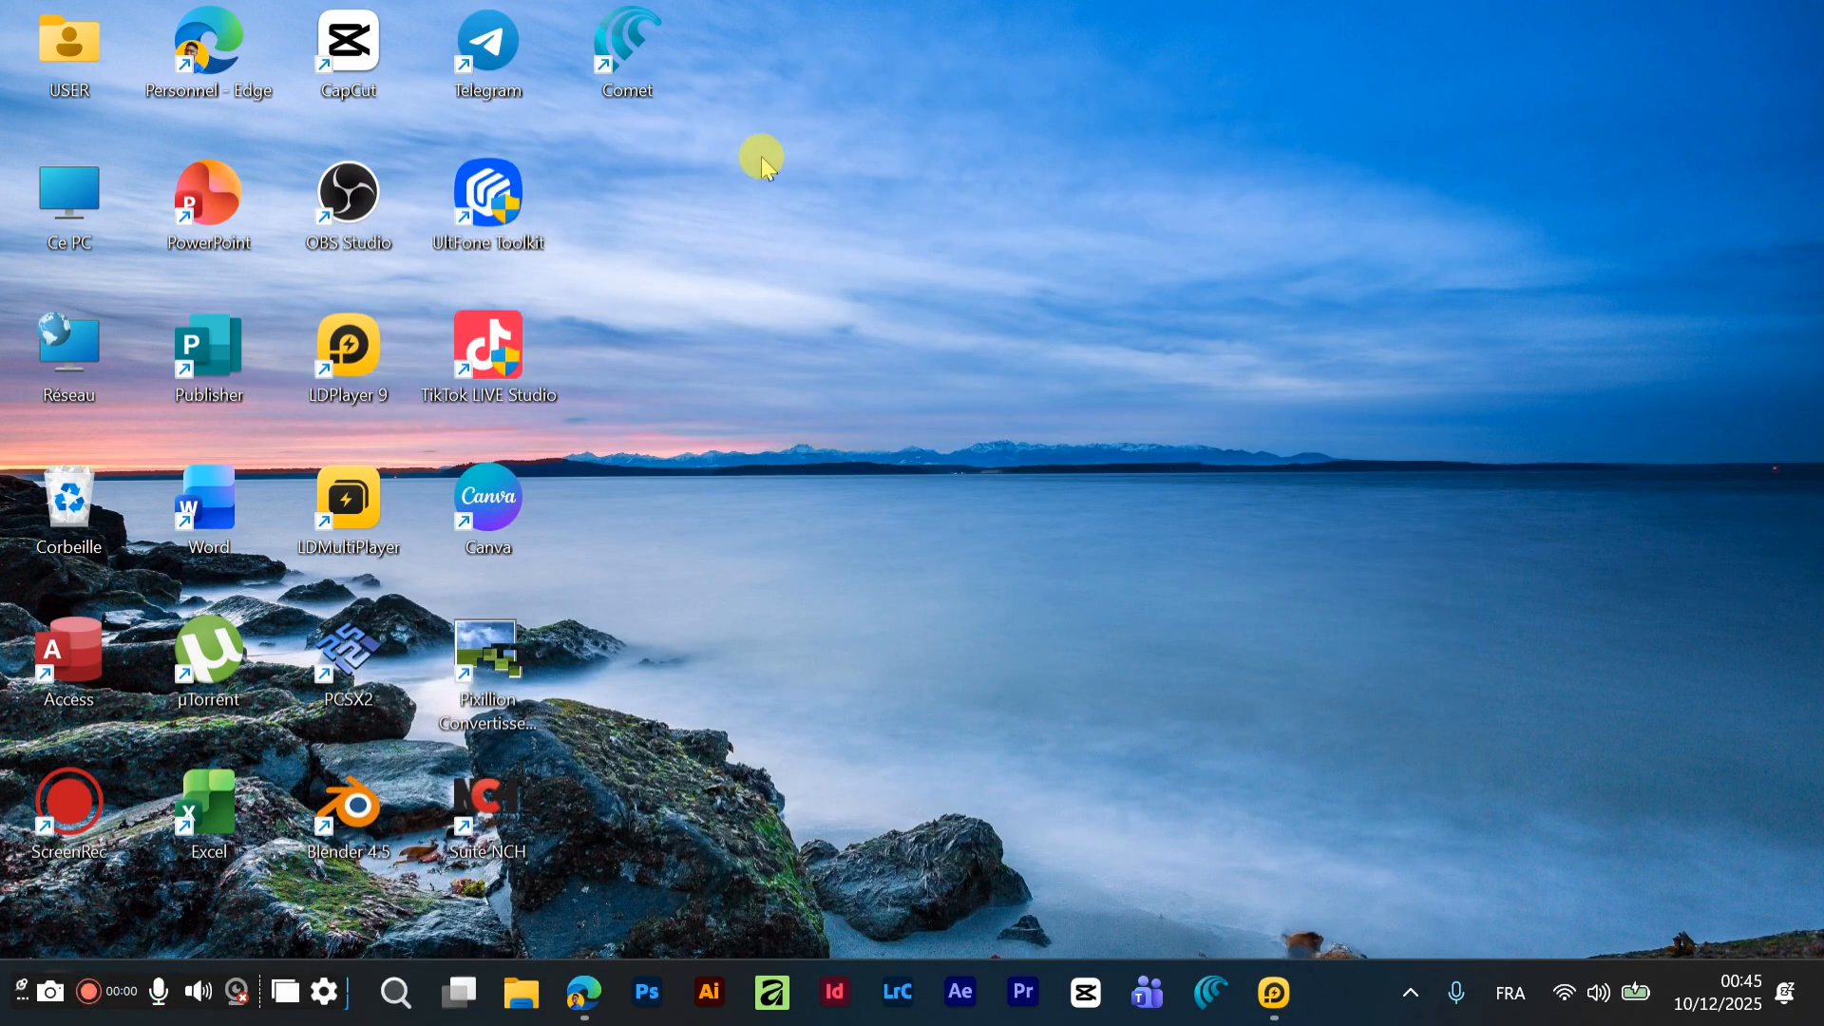
- Switch to LDPlayer and open the saved project "ONG VIE Florissante !(1)" in the standard PixelLab app
left_click(1282, 983)
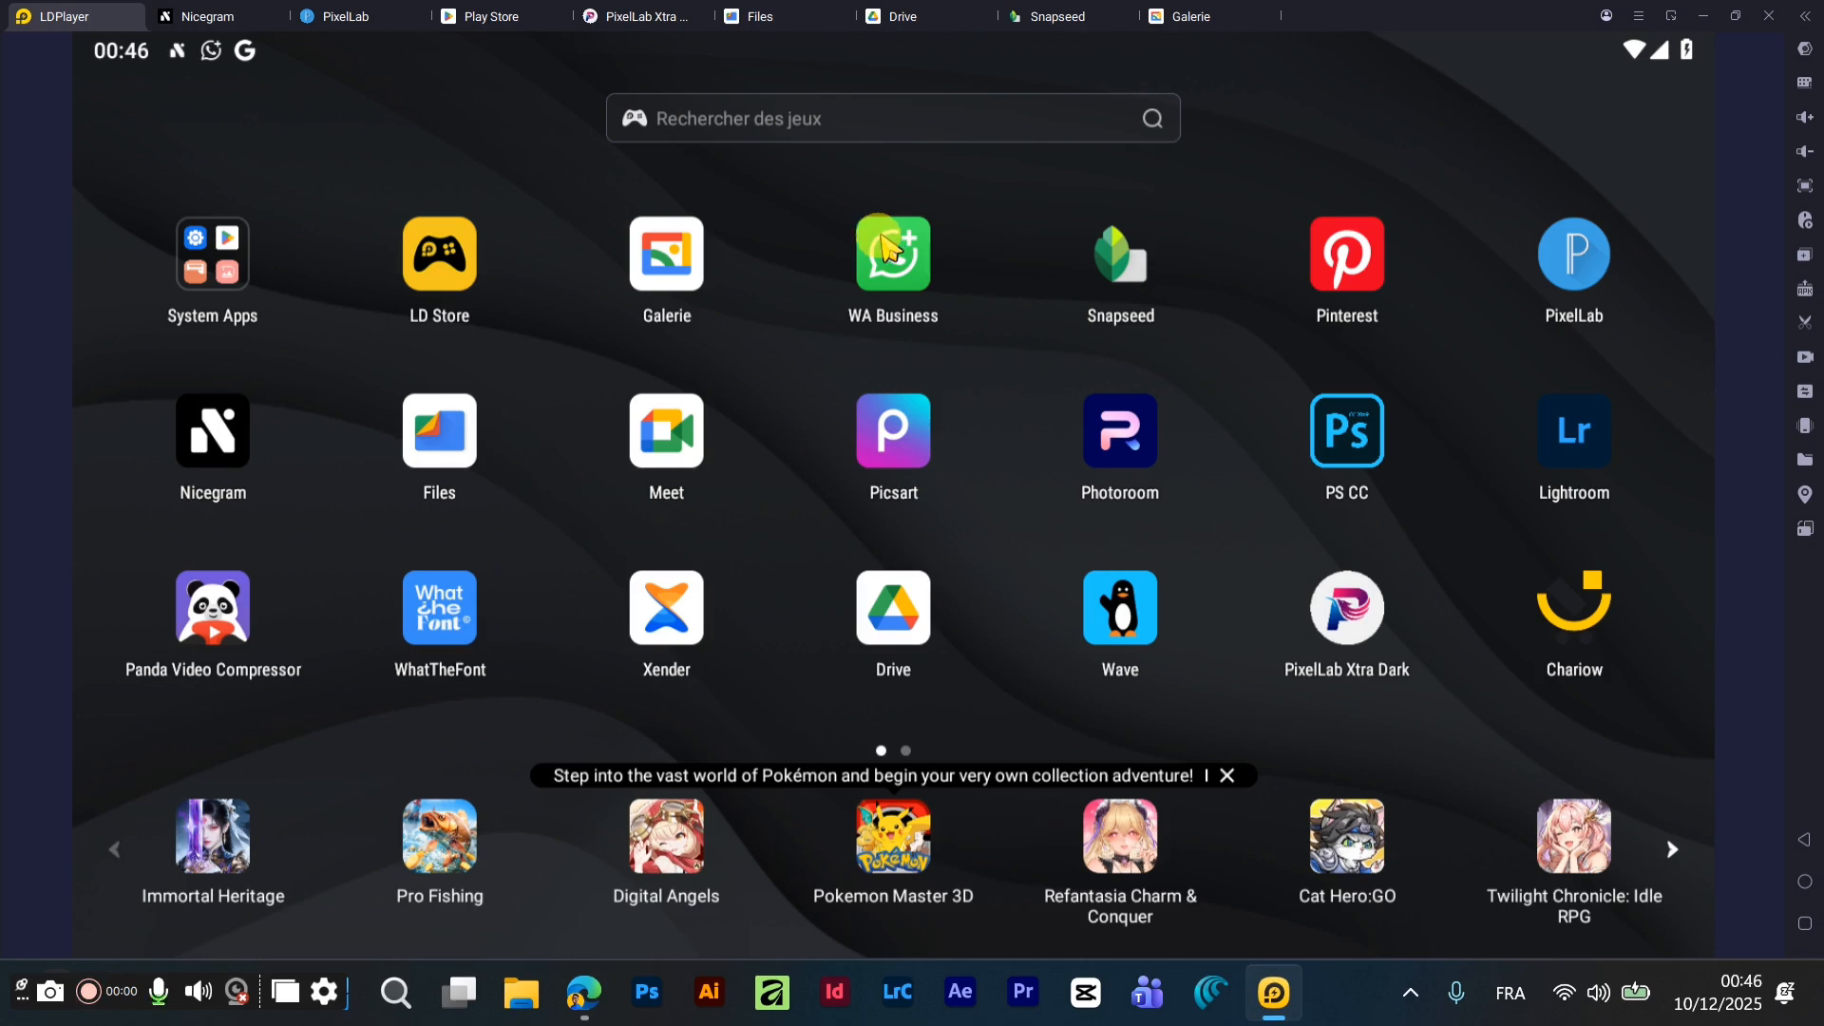
left_click(1569, 253)
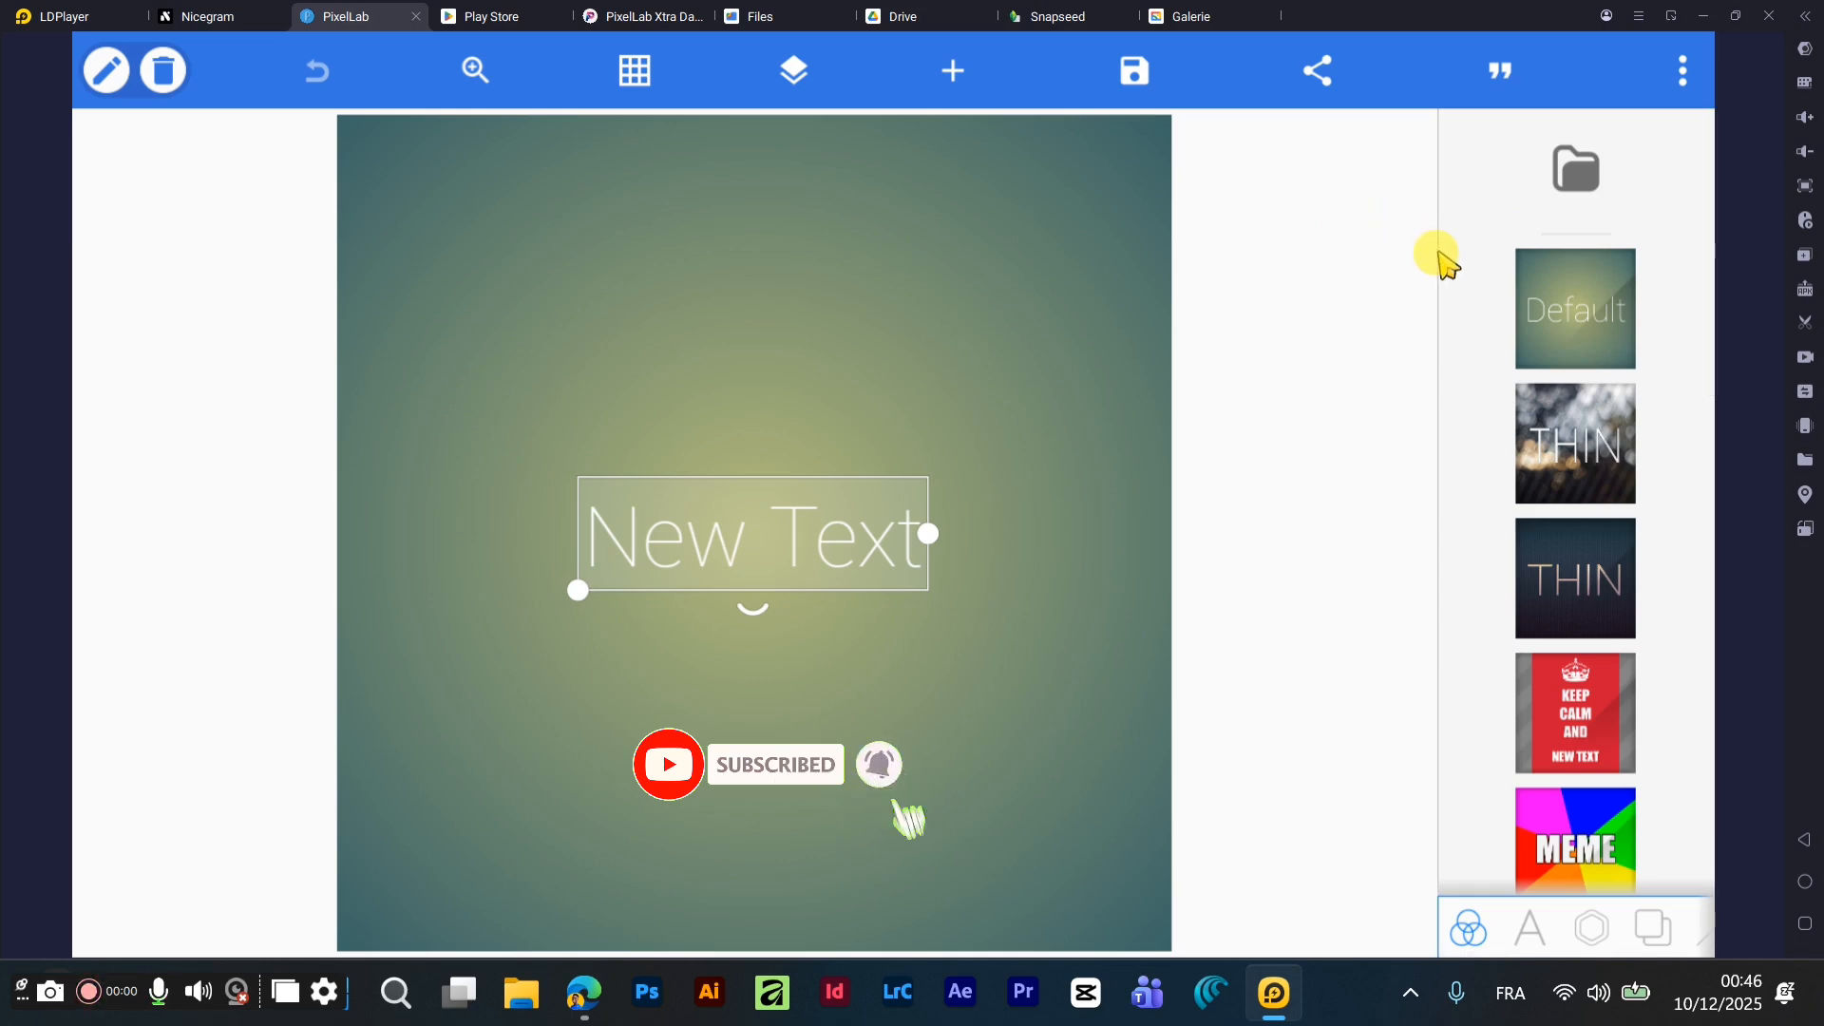
left_click(1603, 167)
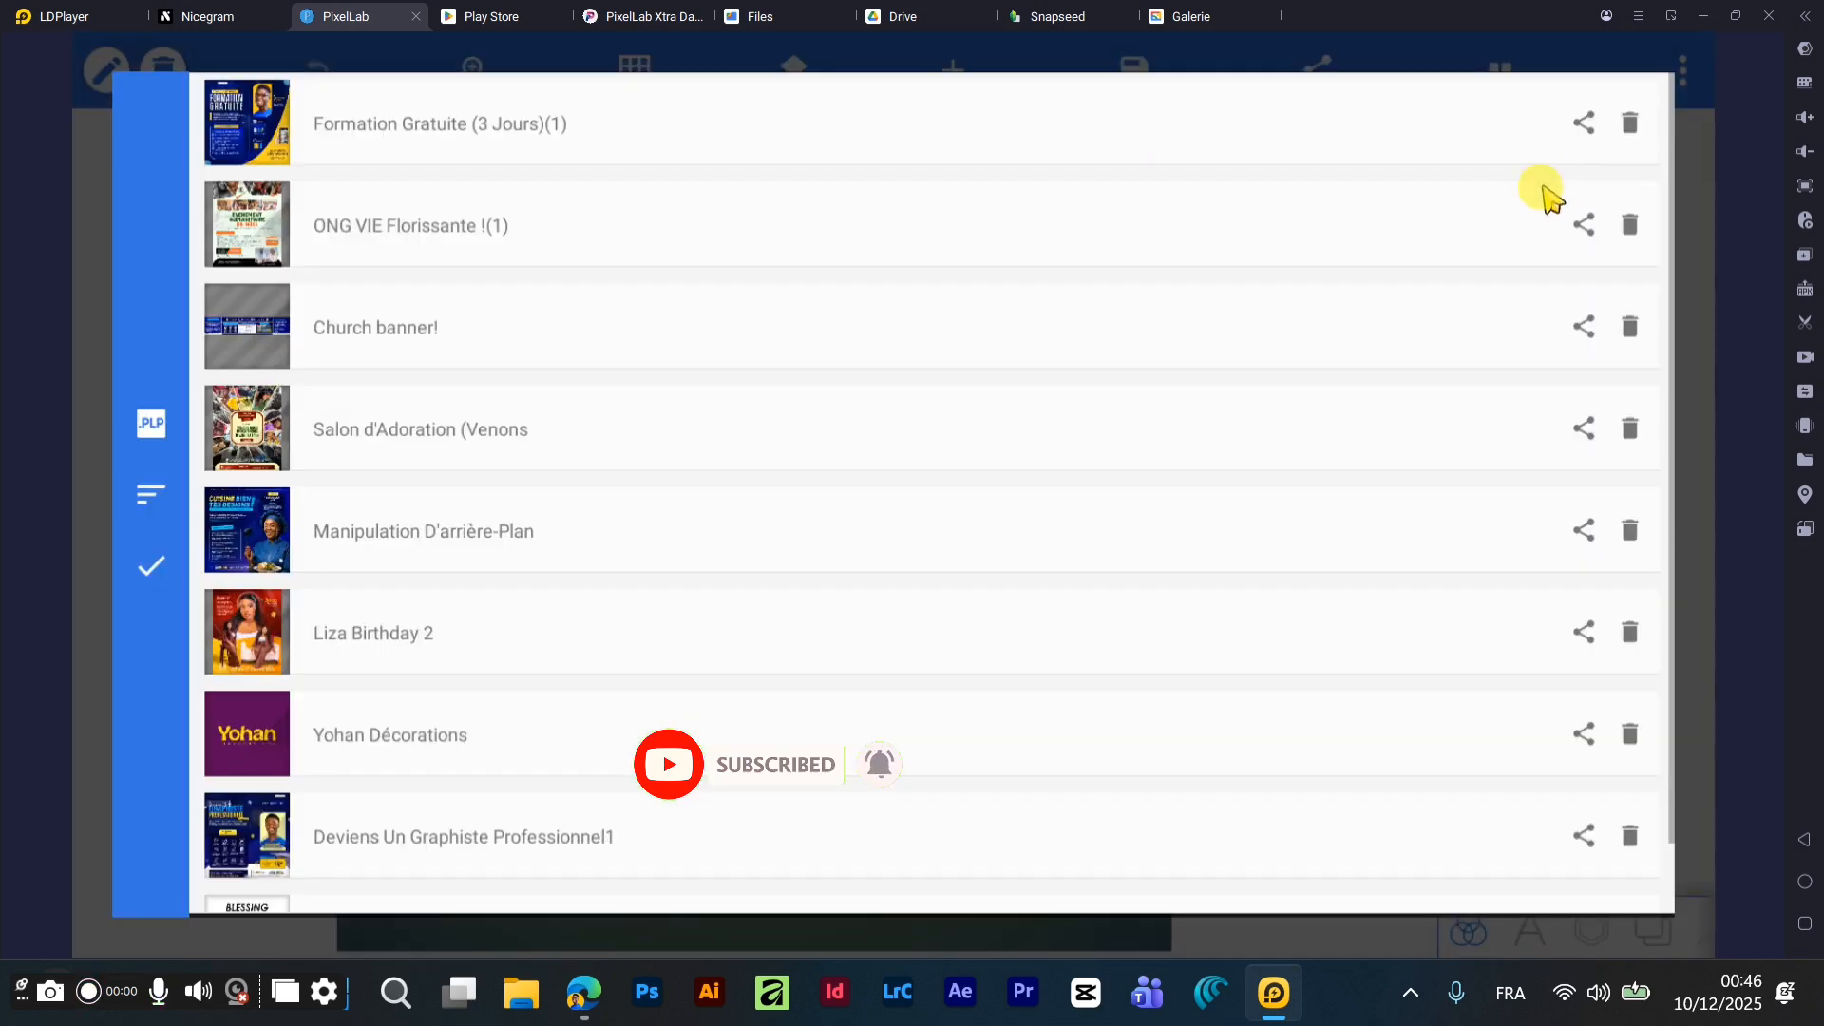
left_click(343, 244)
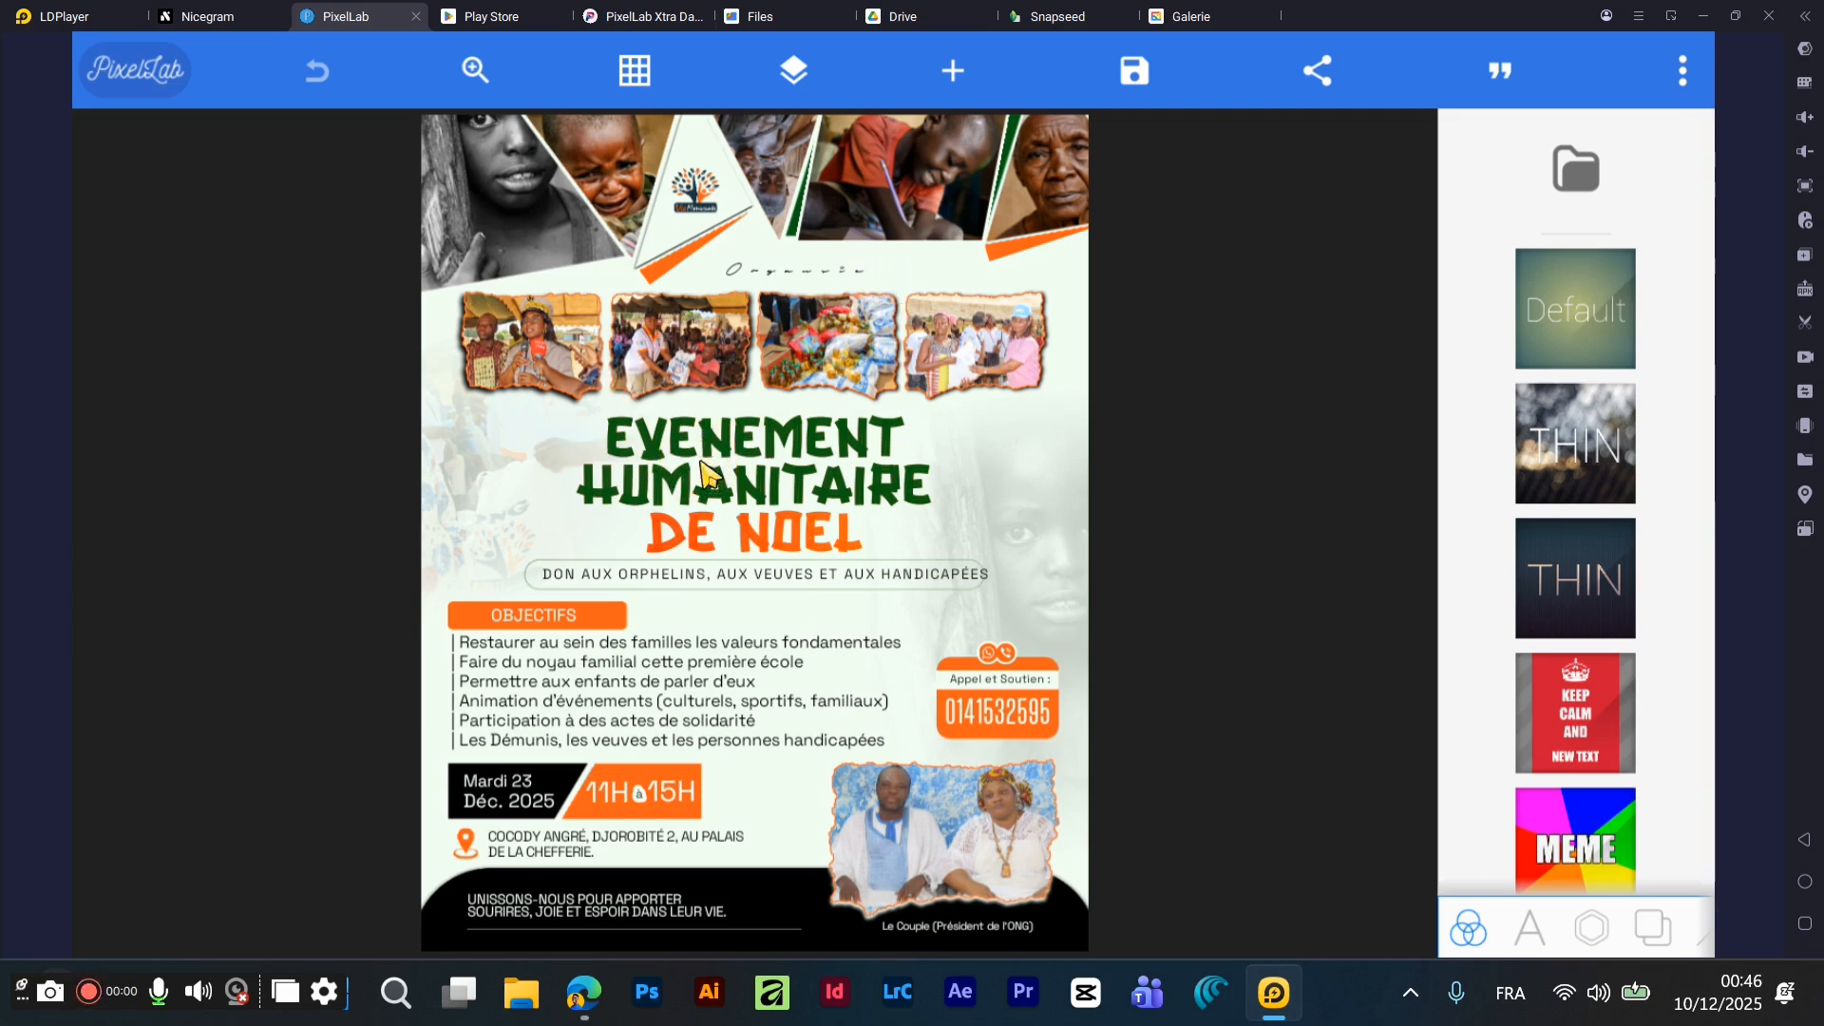
- Nudge the "OBJECTIFS" heading text on the poster 1 px to the right with the position tool
left_click(538, 618)
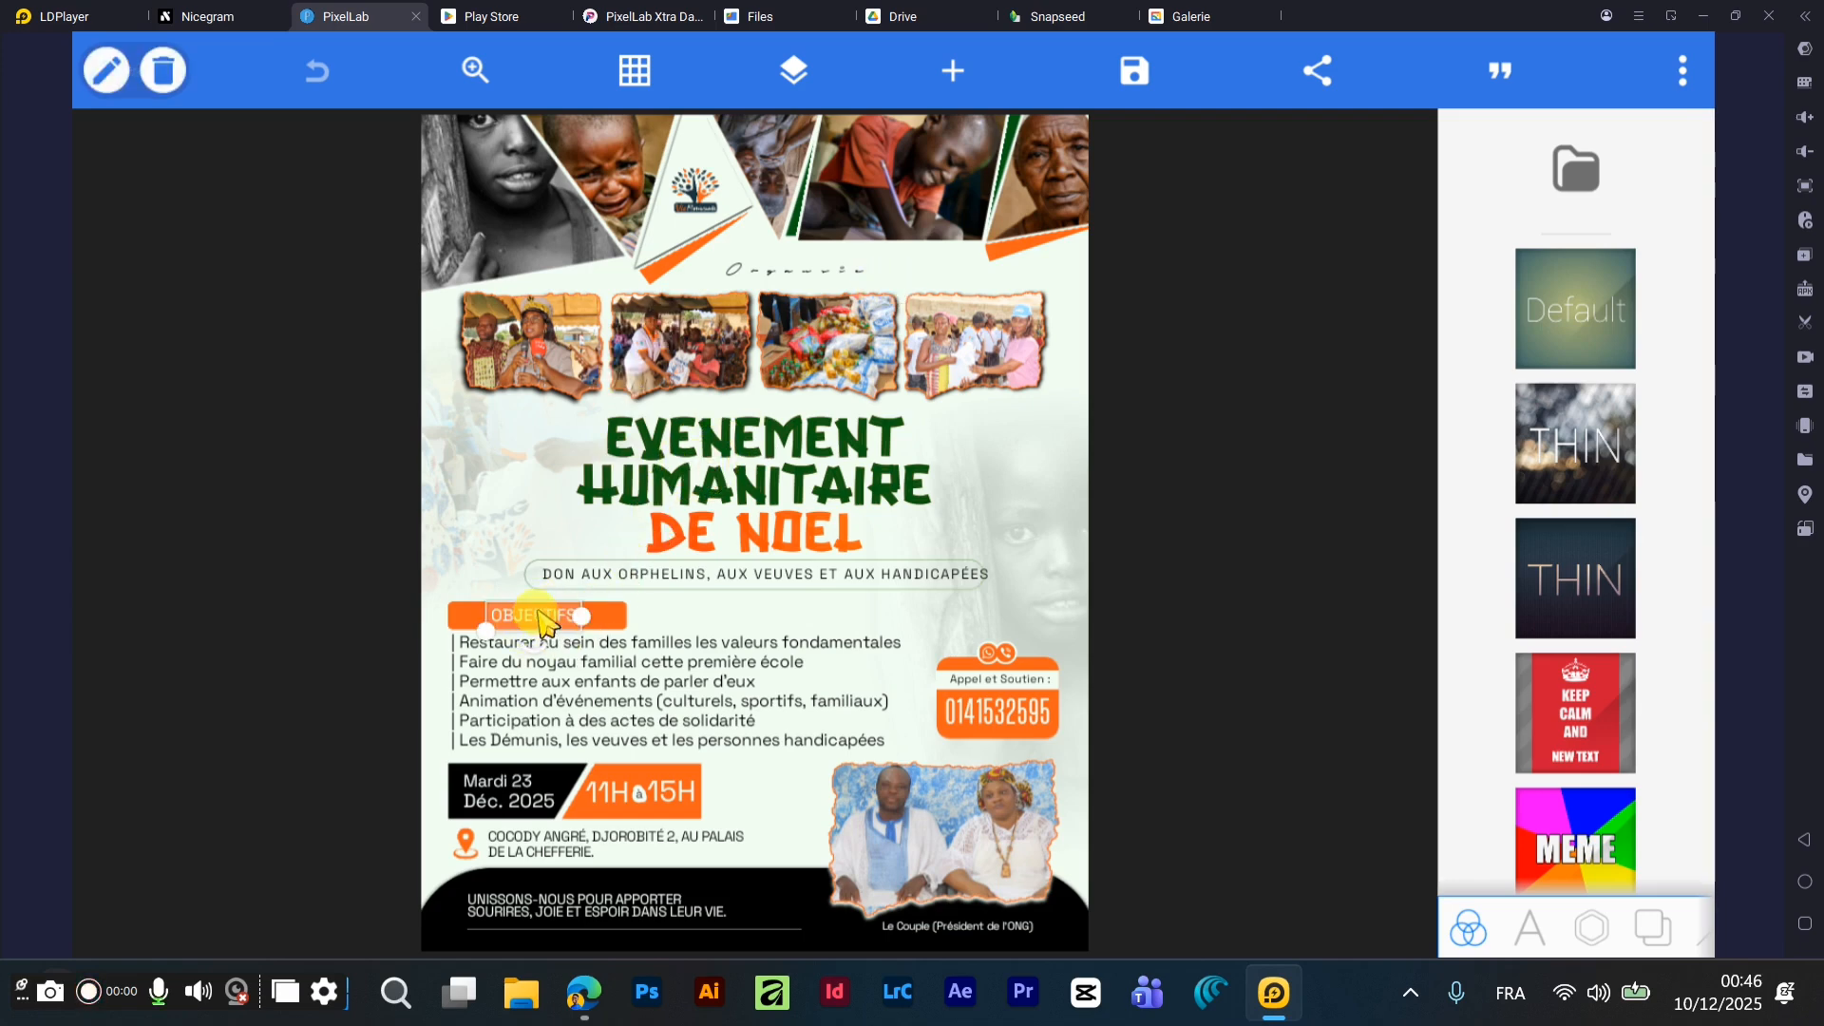
left_click(1520, 922)
left_click(1635, 639)
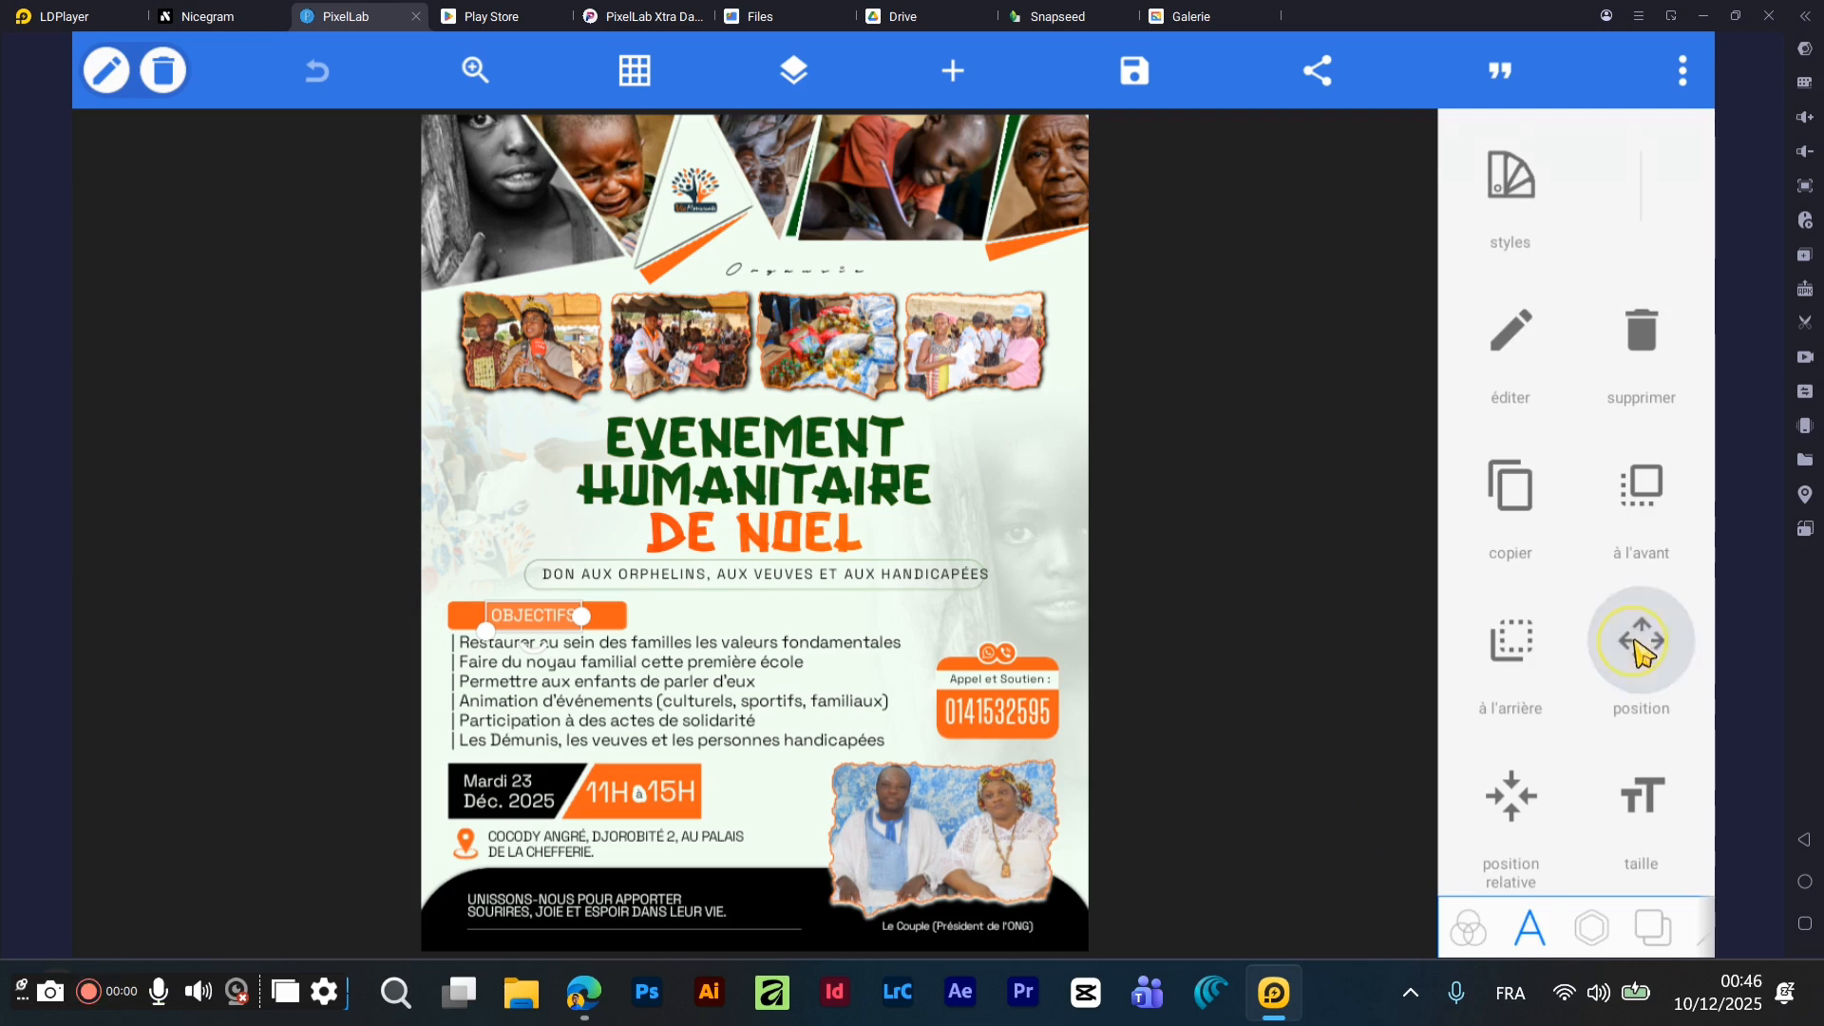
left_click(1503, 320)
left_click(1501, 319)
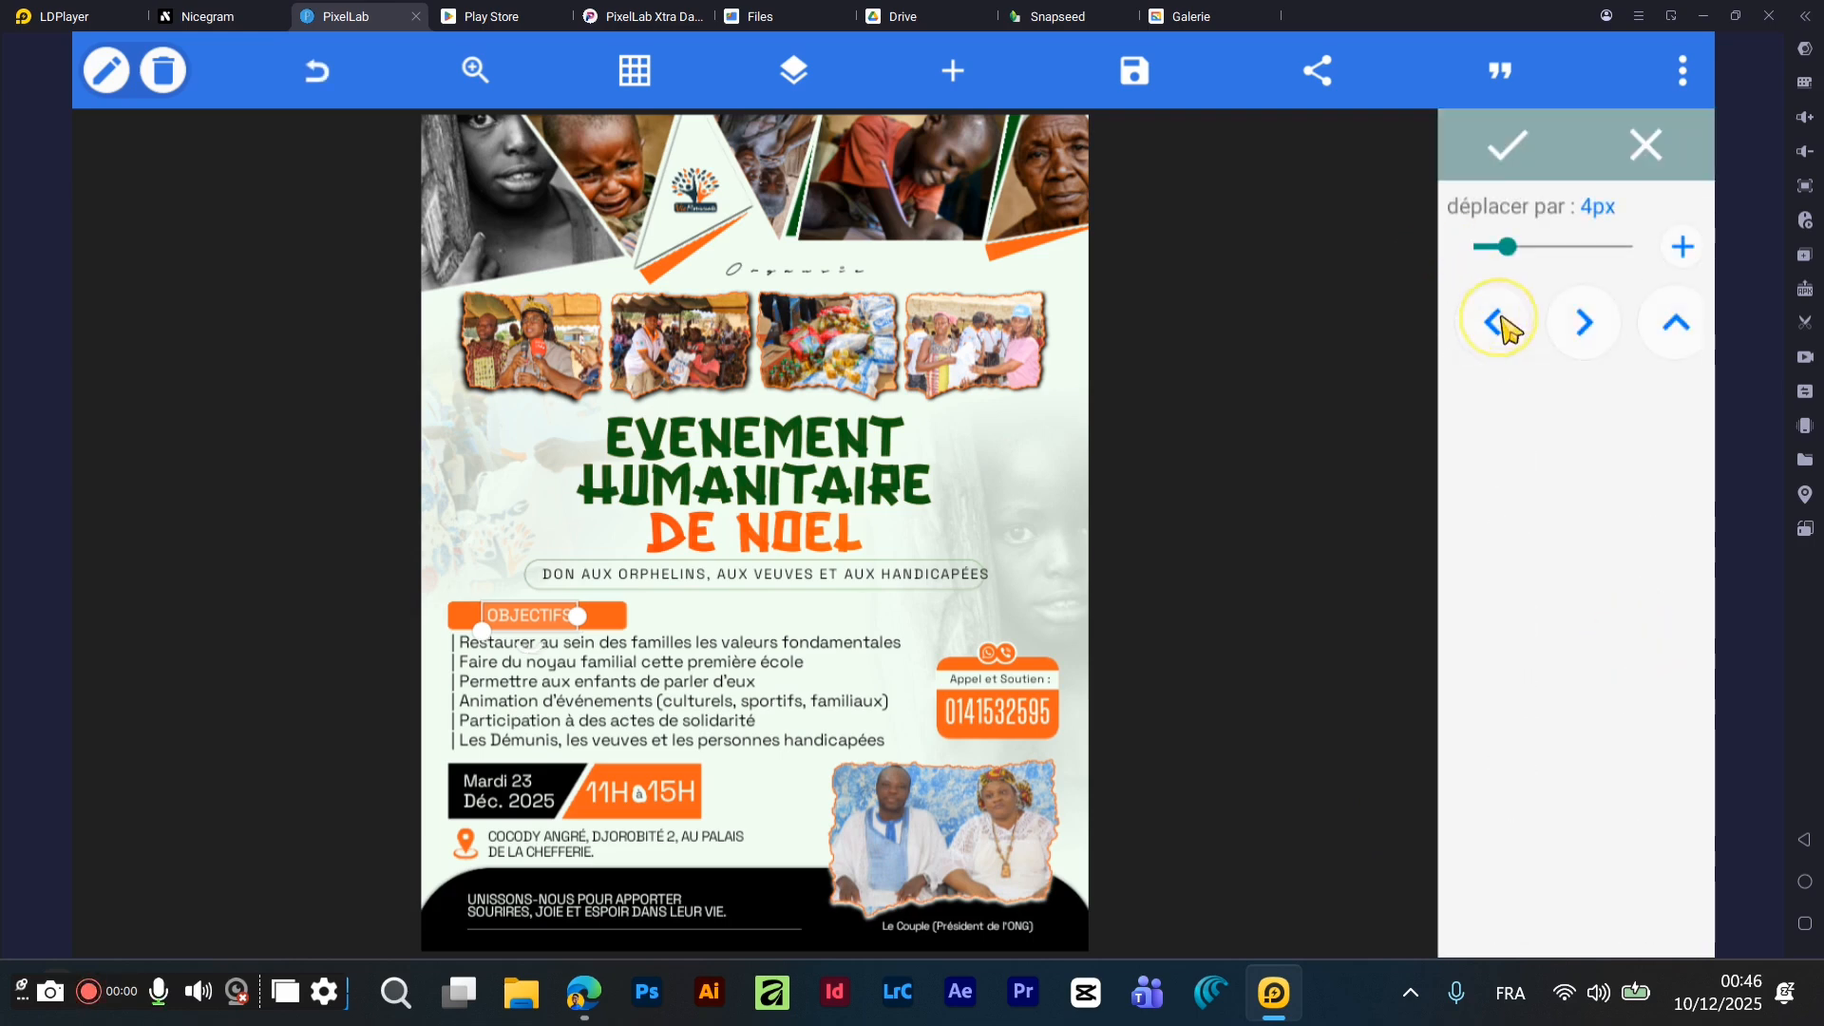
left_click(1586, 321)
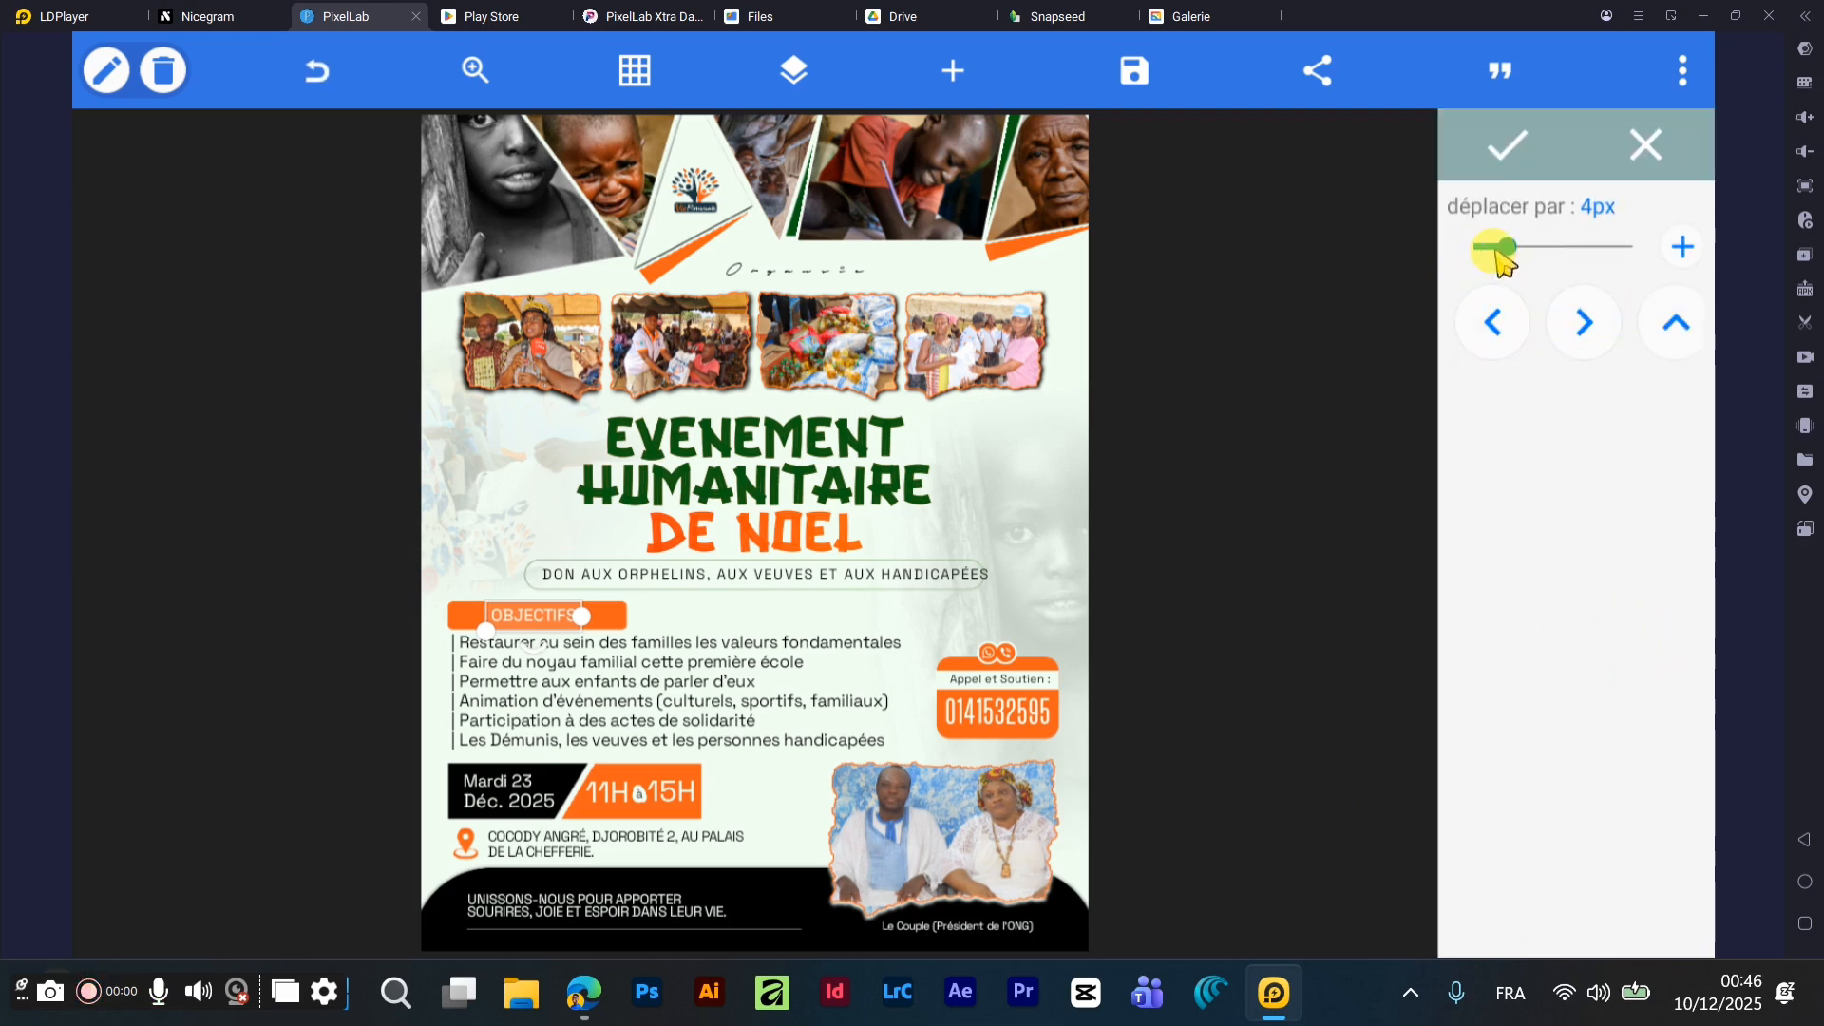
left_click_drag(1491, 254, 1475, 251)
left_click(1586, 325)
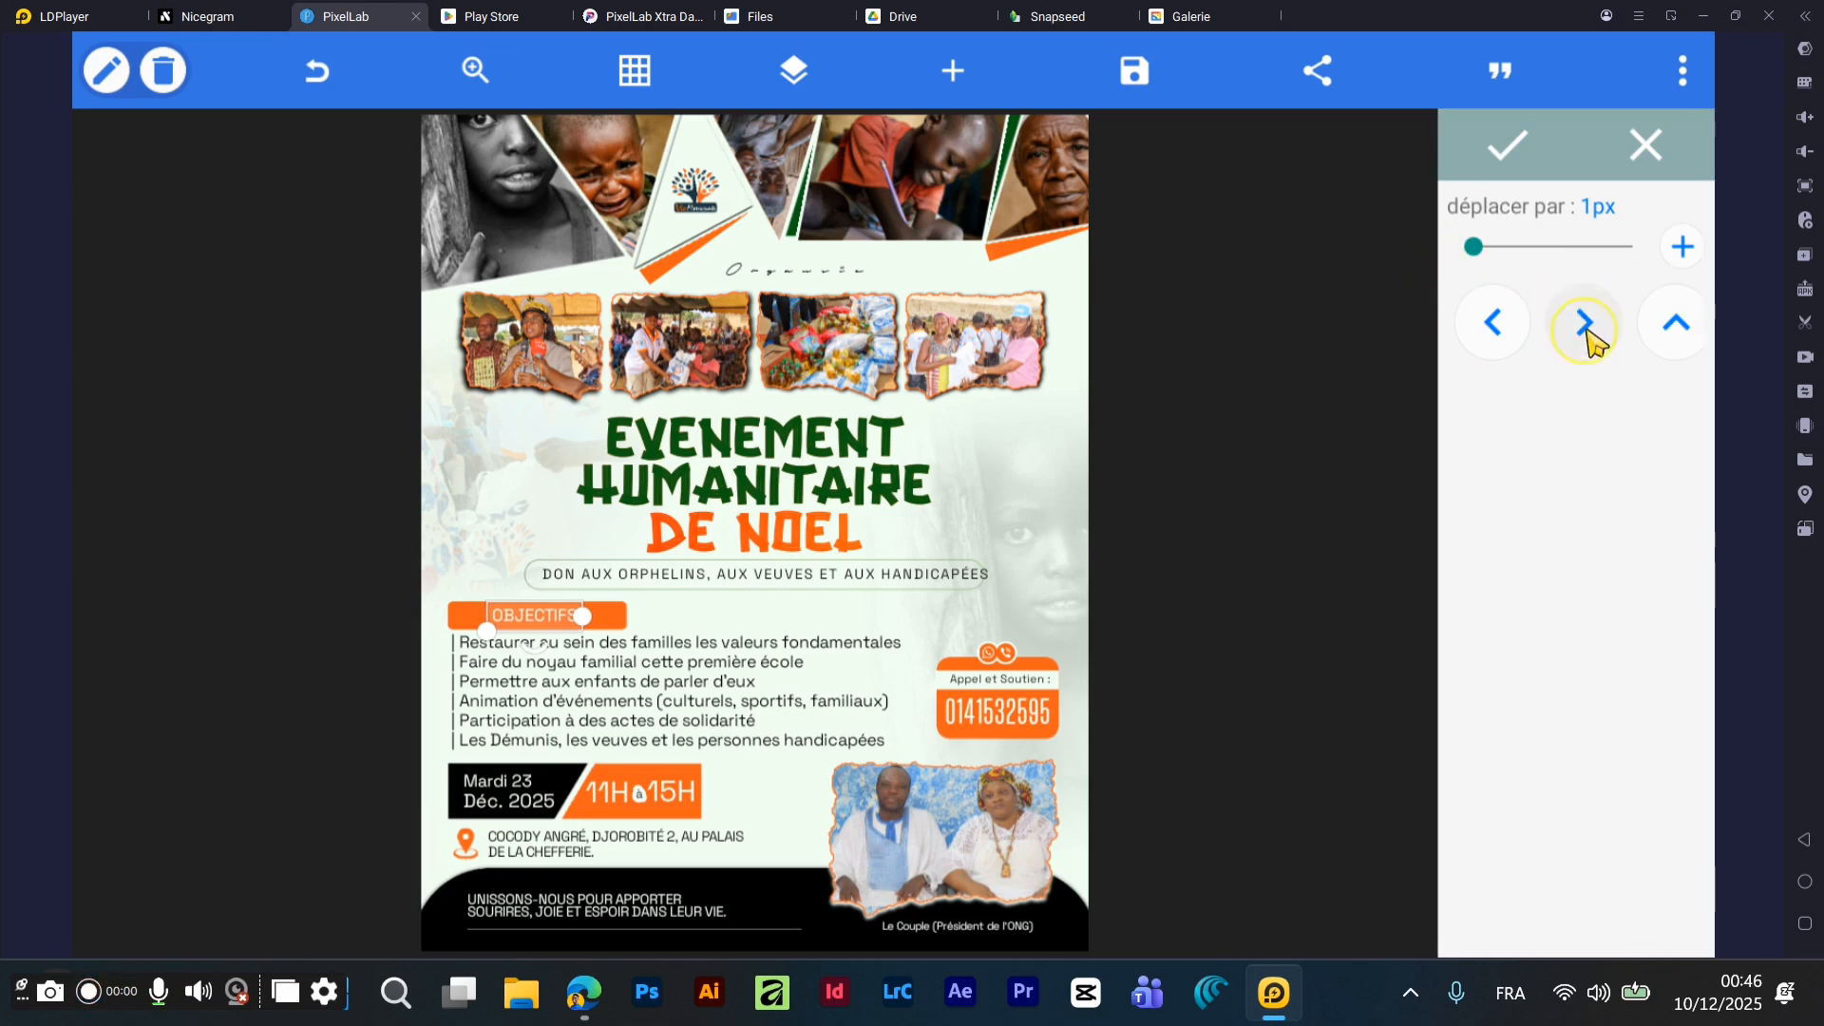
left_click(1508, 147)
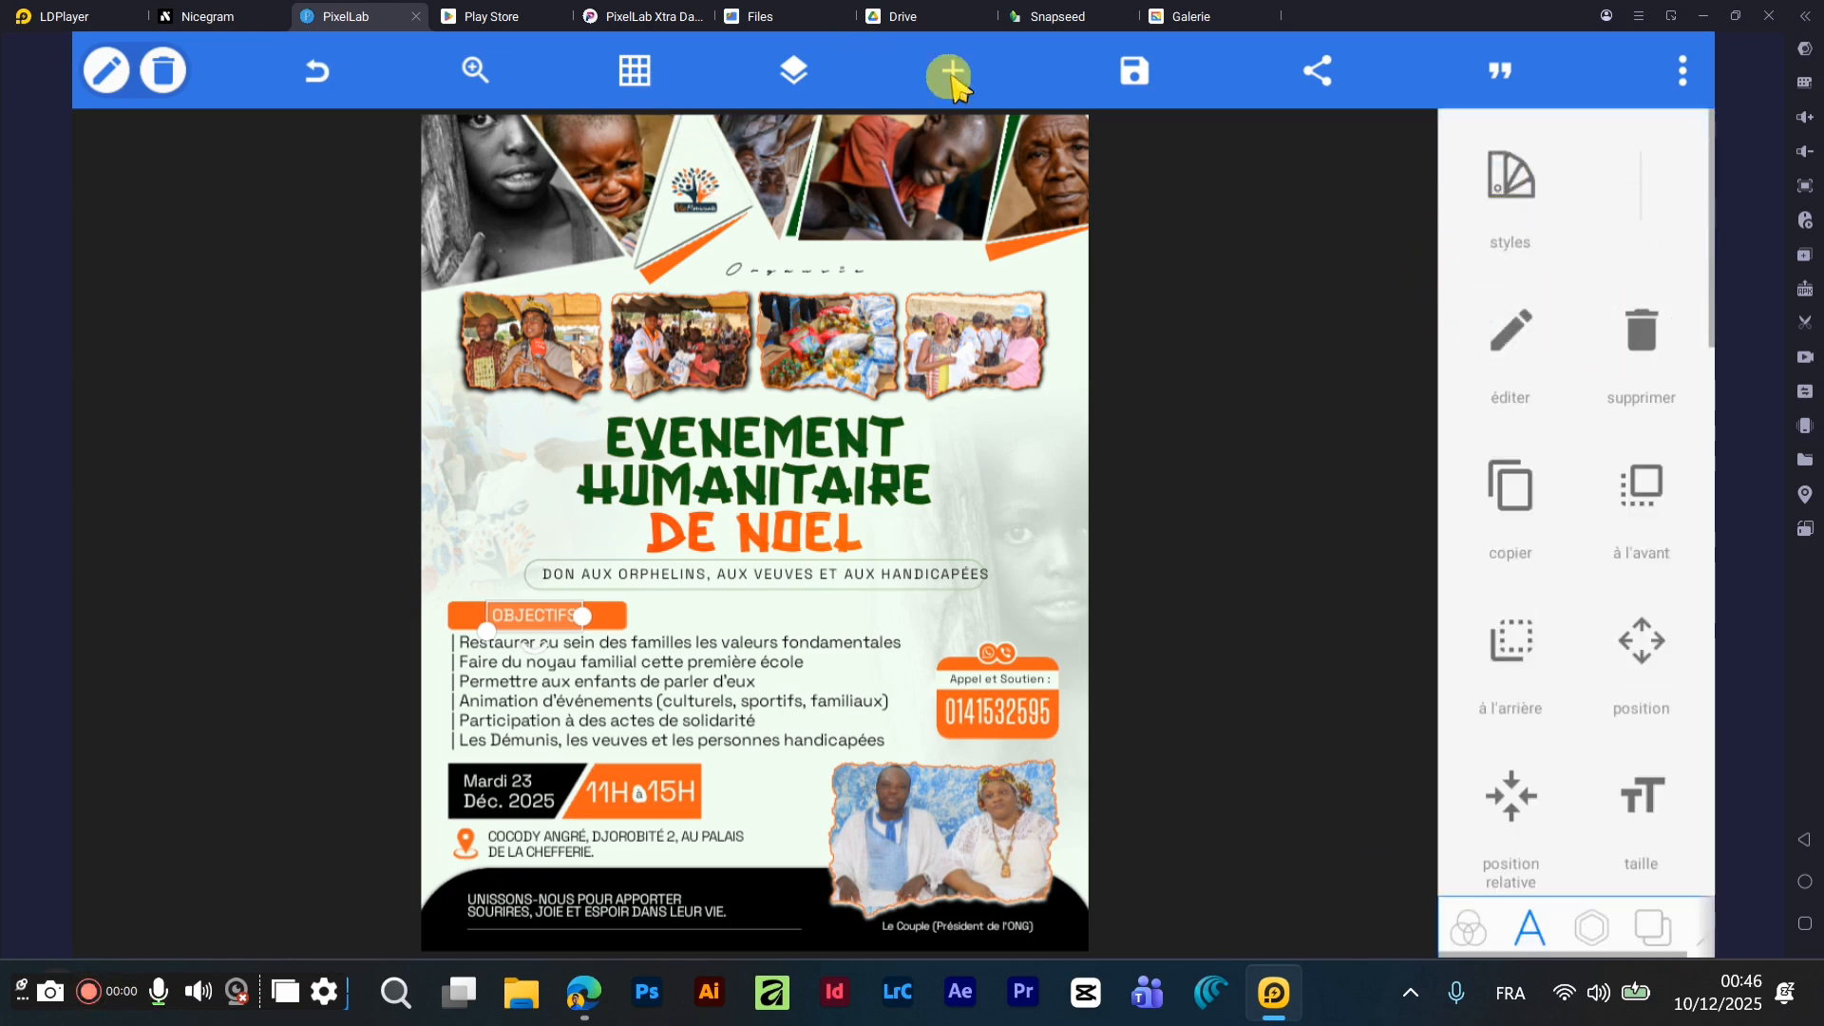
- Write the poster's modifications to the existing PixelLab project
left_click(1133, 83)
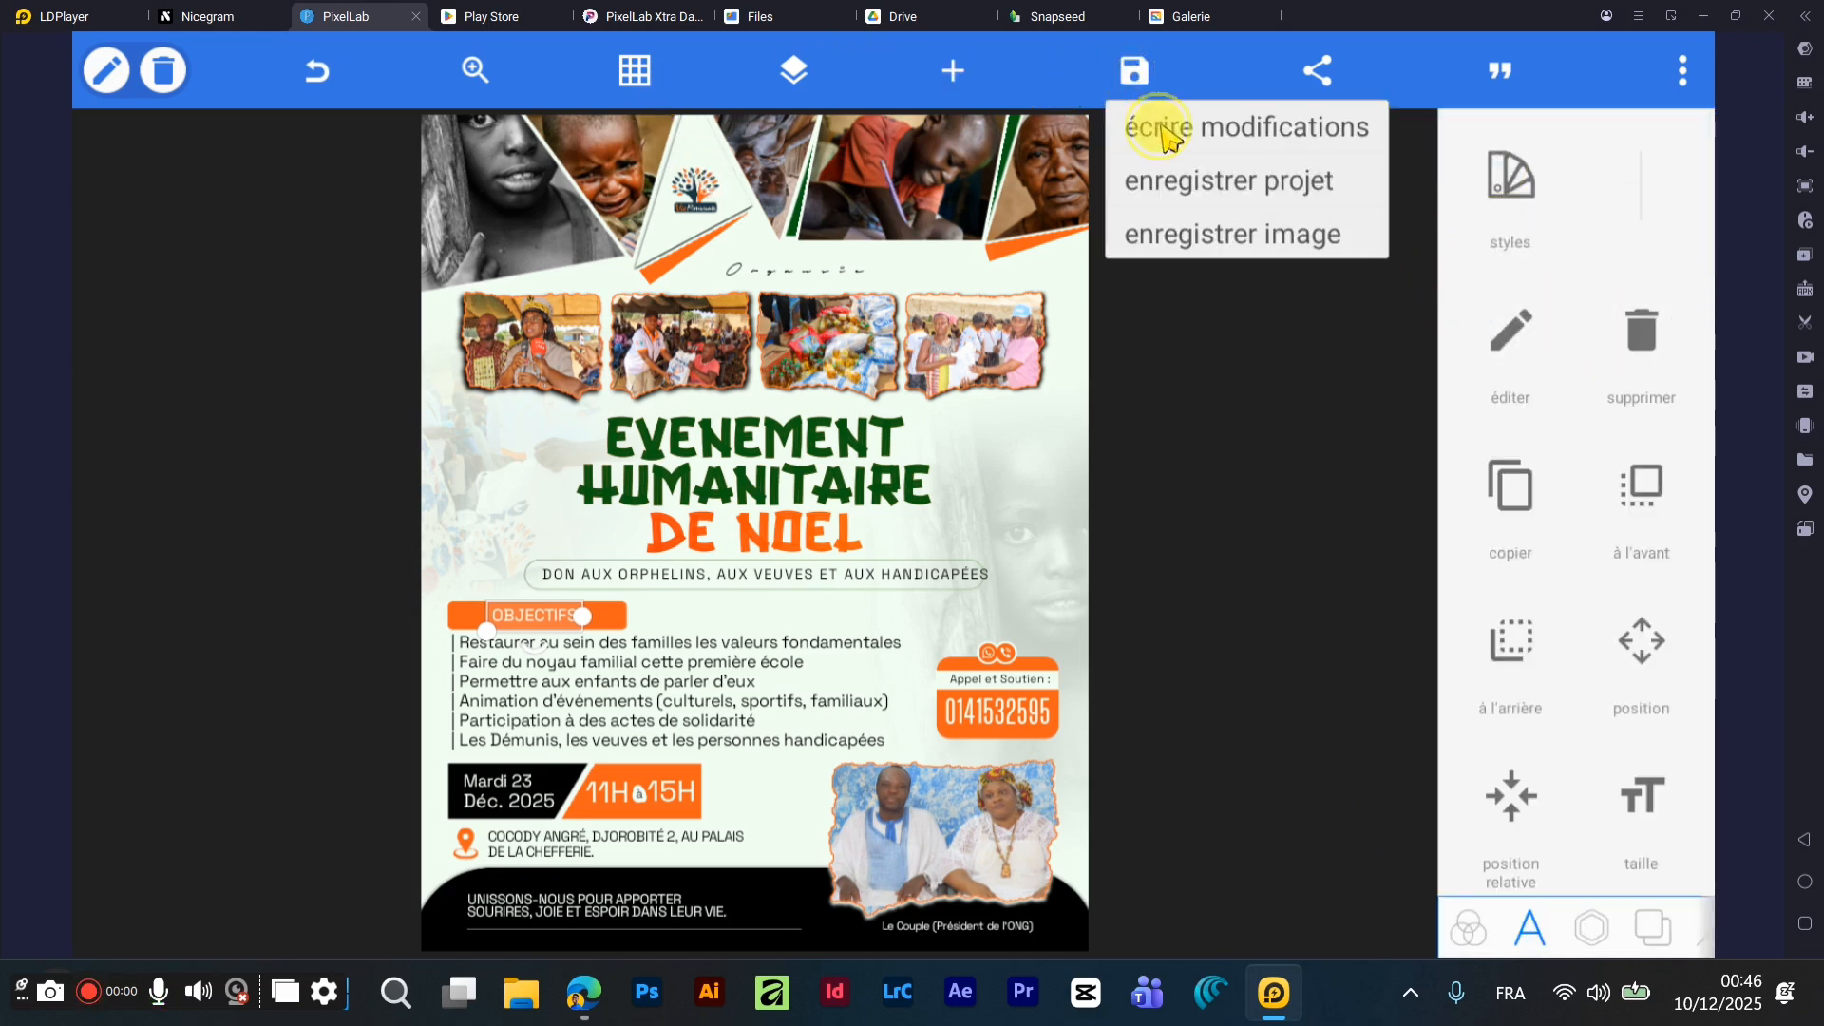
left_click(1164, 129)
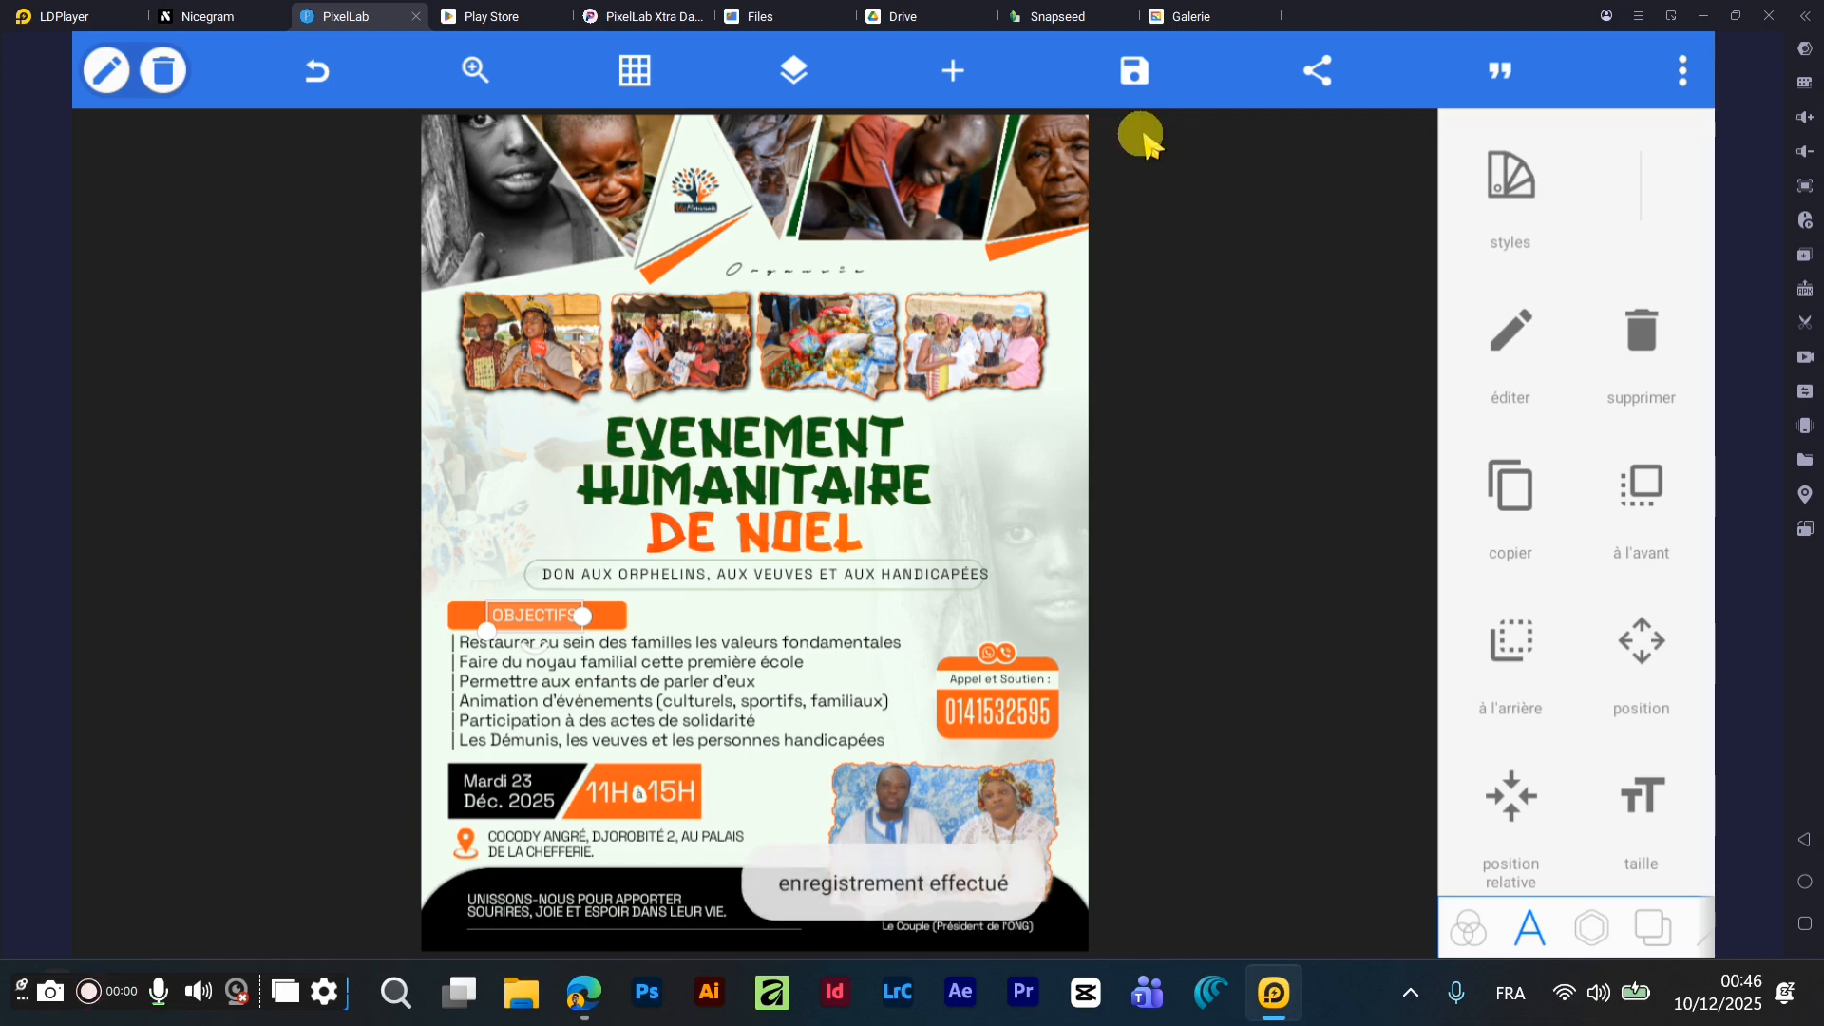
left_click(1130, 76)
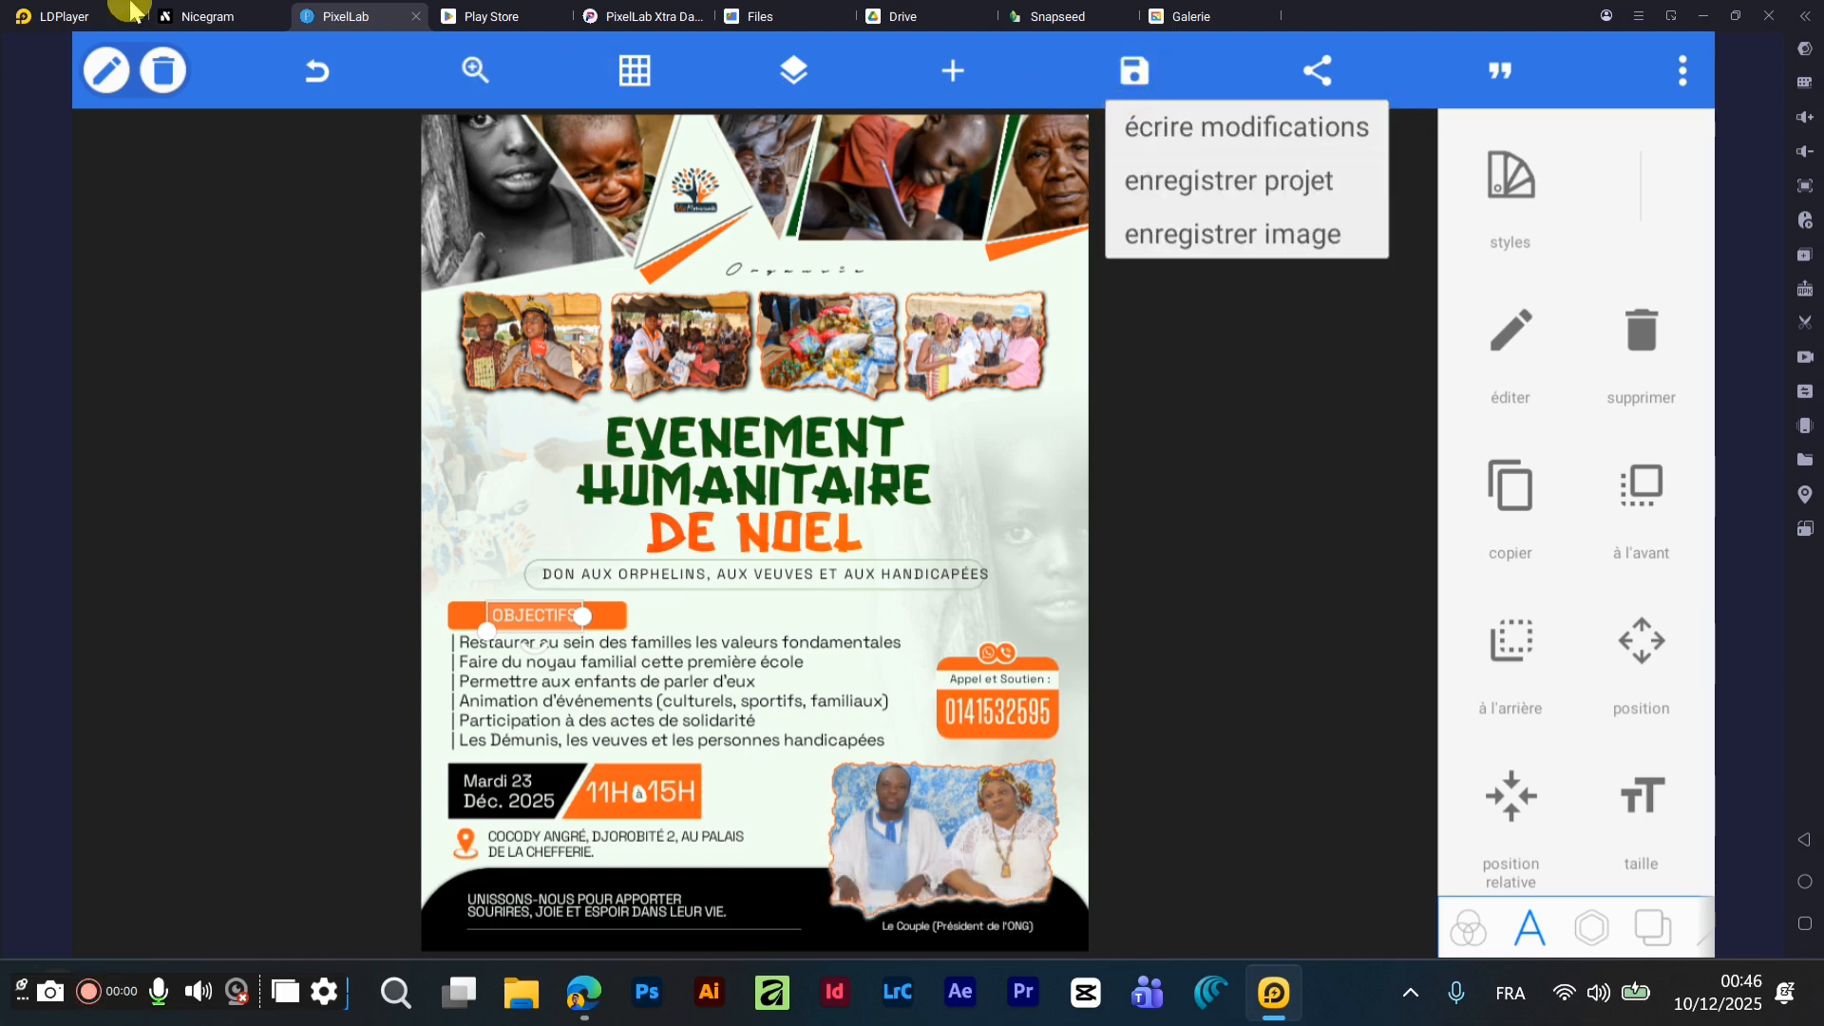
- Switch to the Galerie app and look through the pixelLab folder's images, returning to the folder overview
left_click(92, 14)
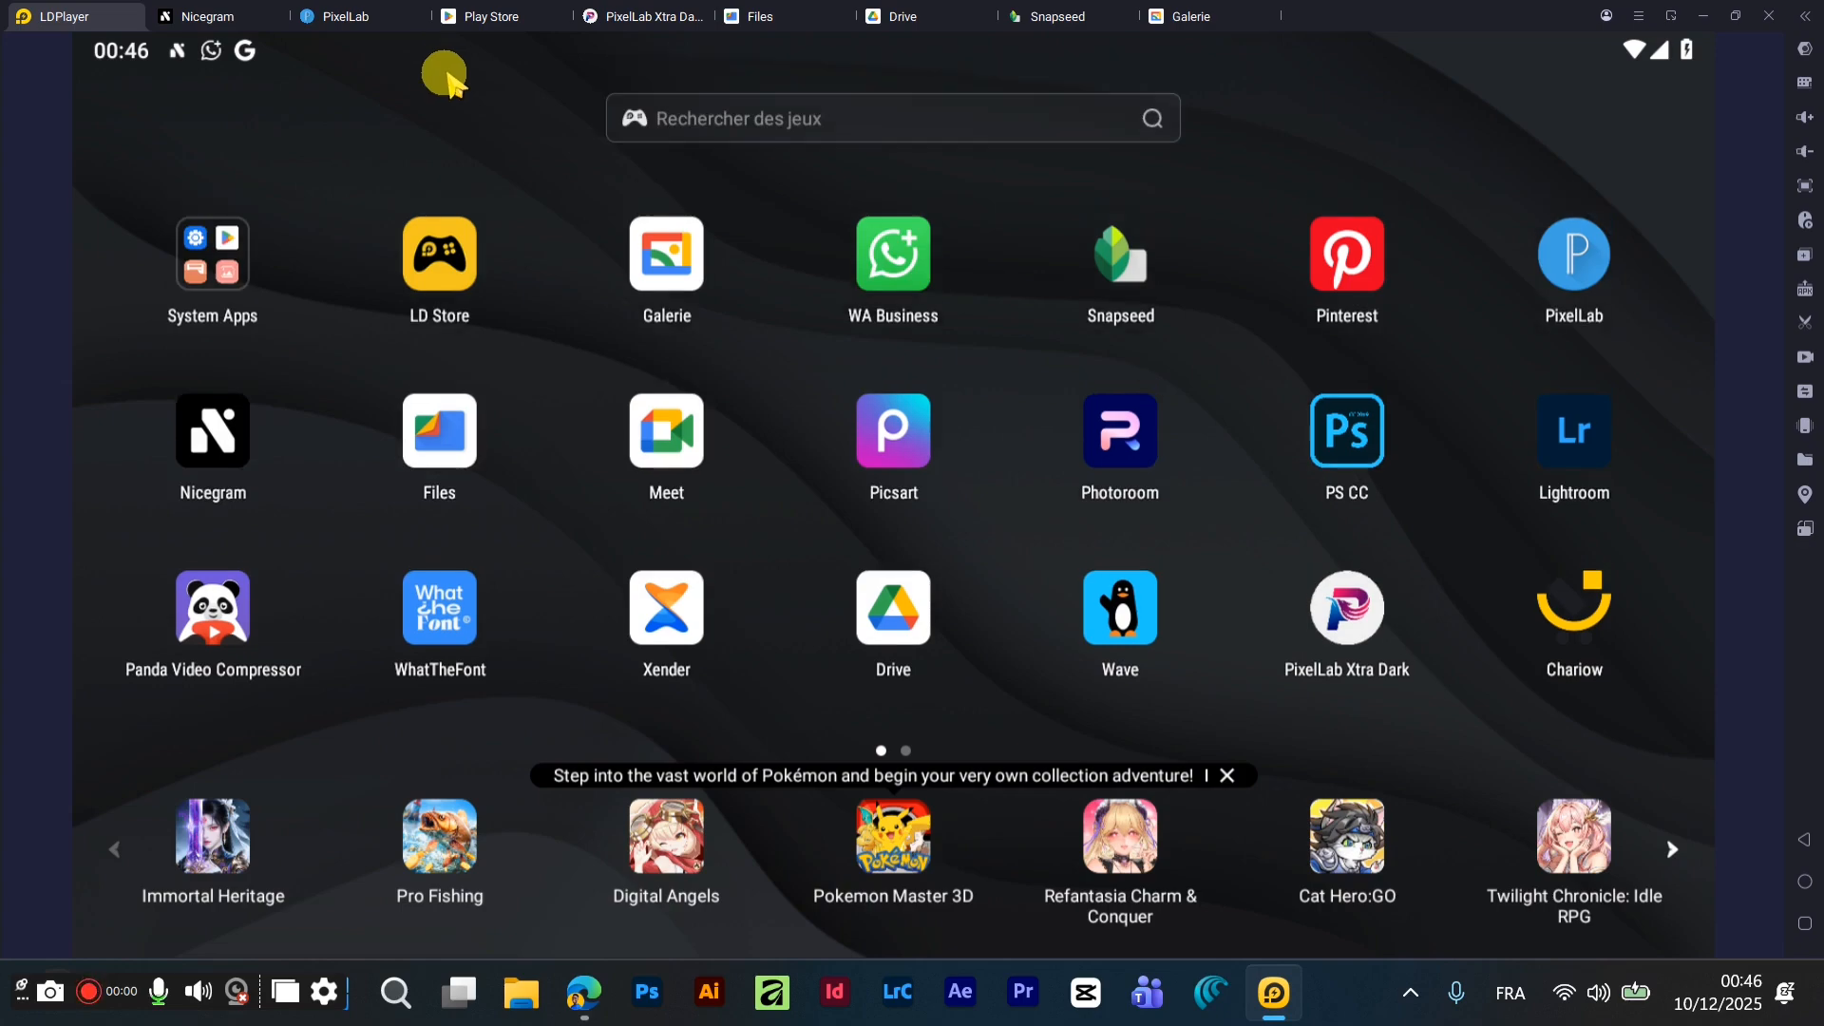
left_click(669, 254)
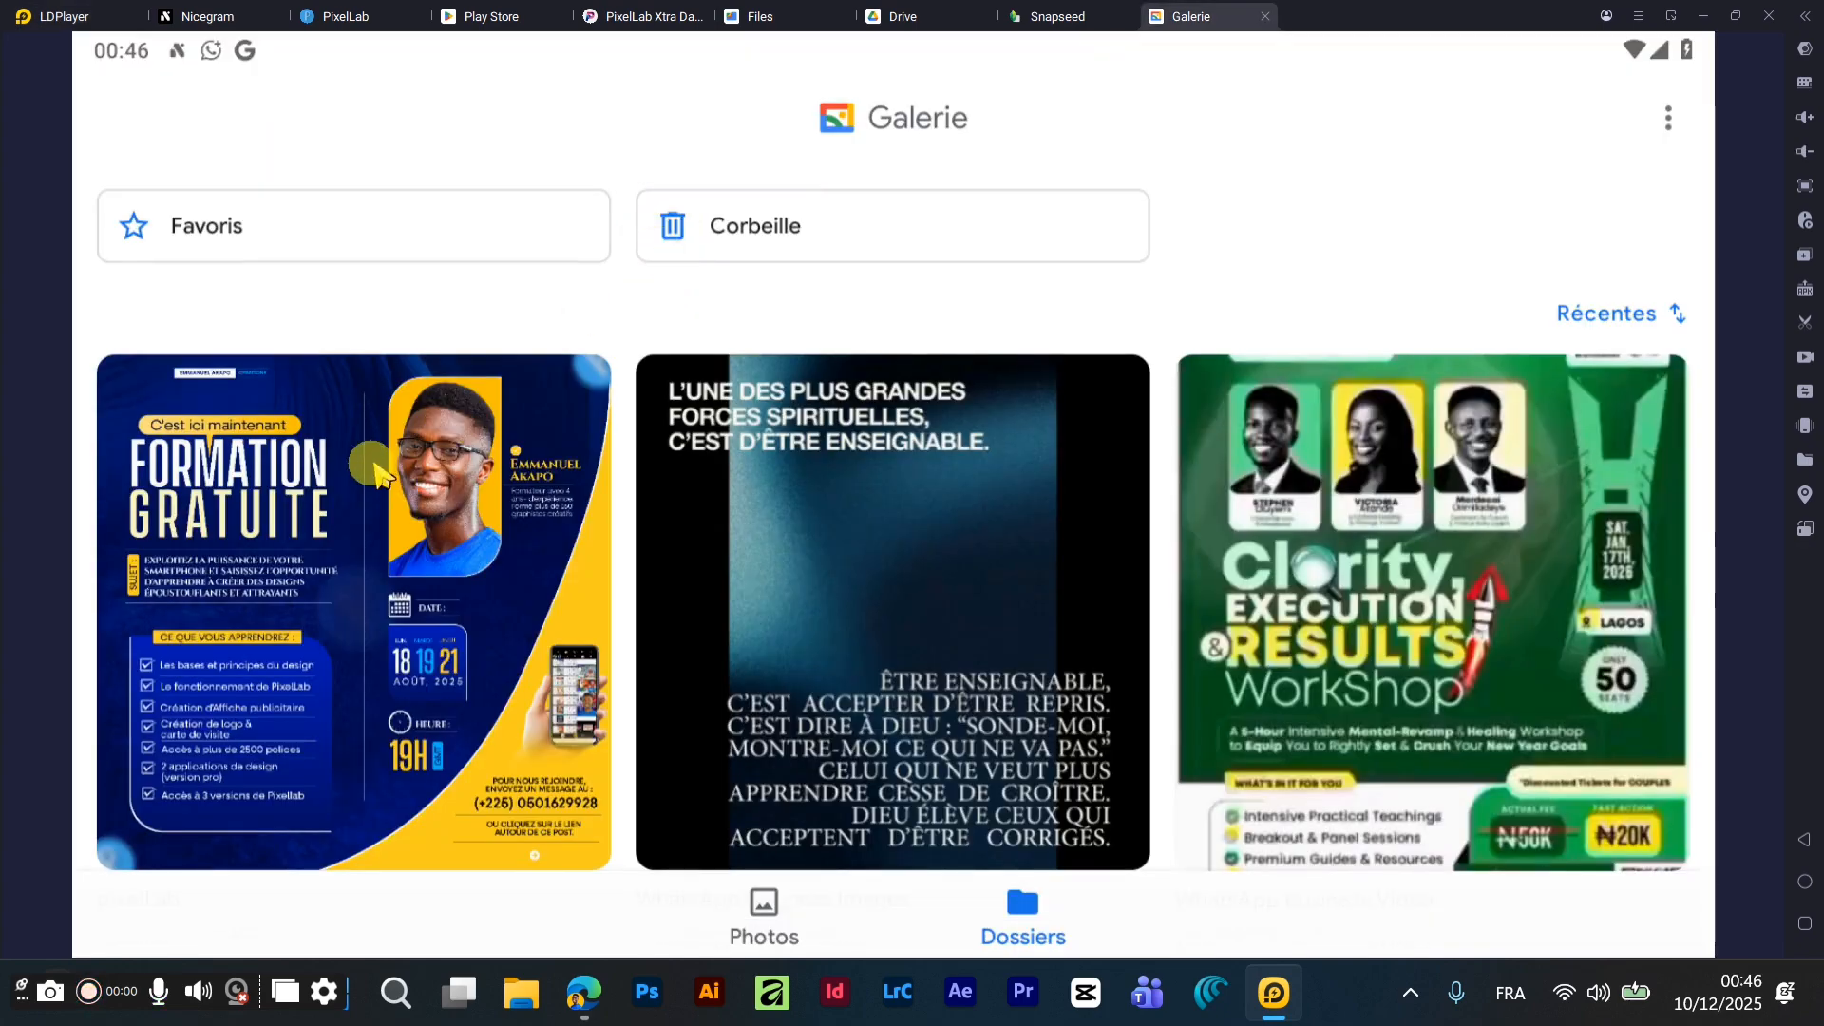
scroll(391, 480, "down", 5)
scroll(399, 489, "up", 5)
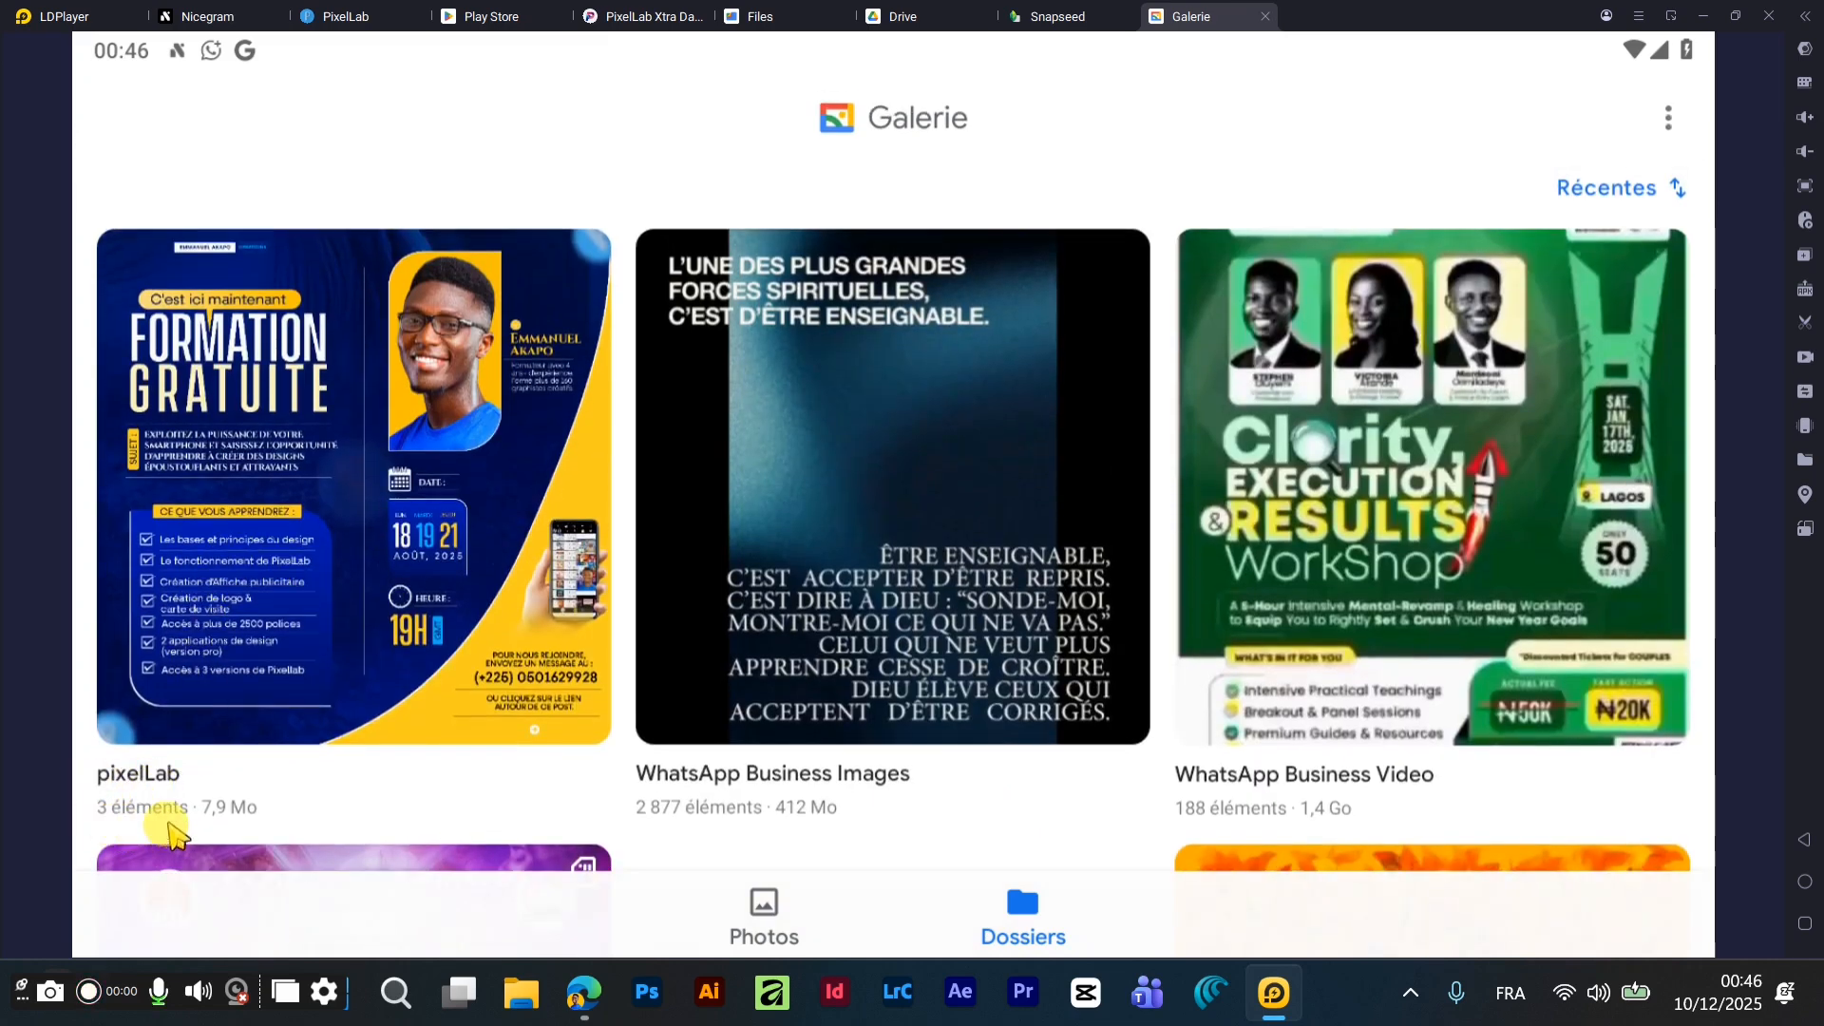
left_click(234, 608)
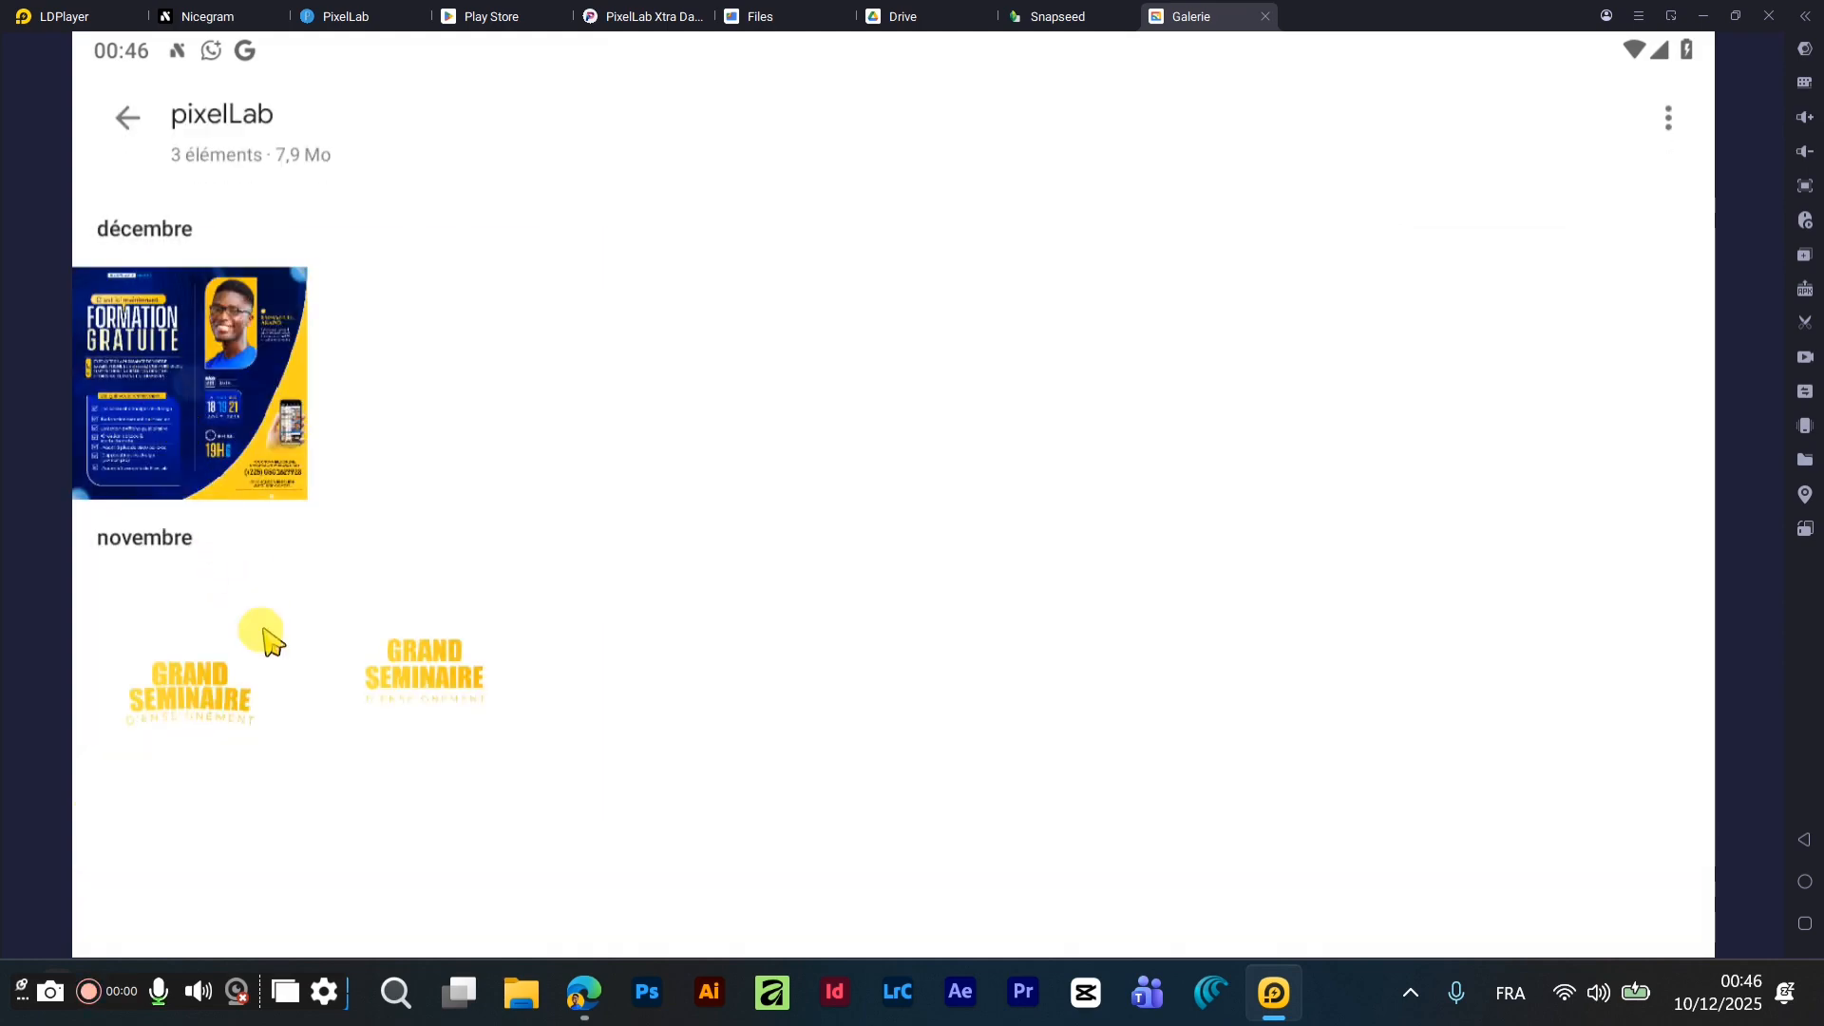
left_click(117, 133)
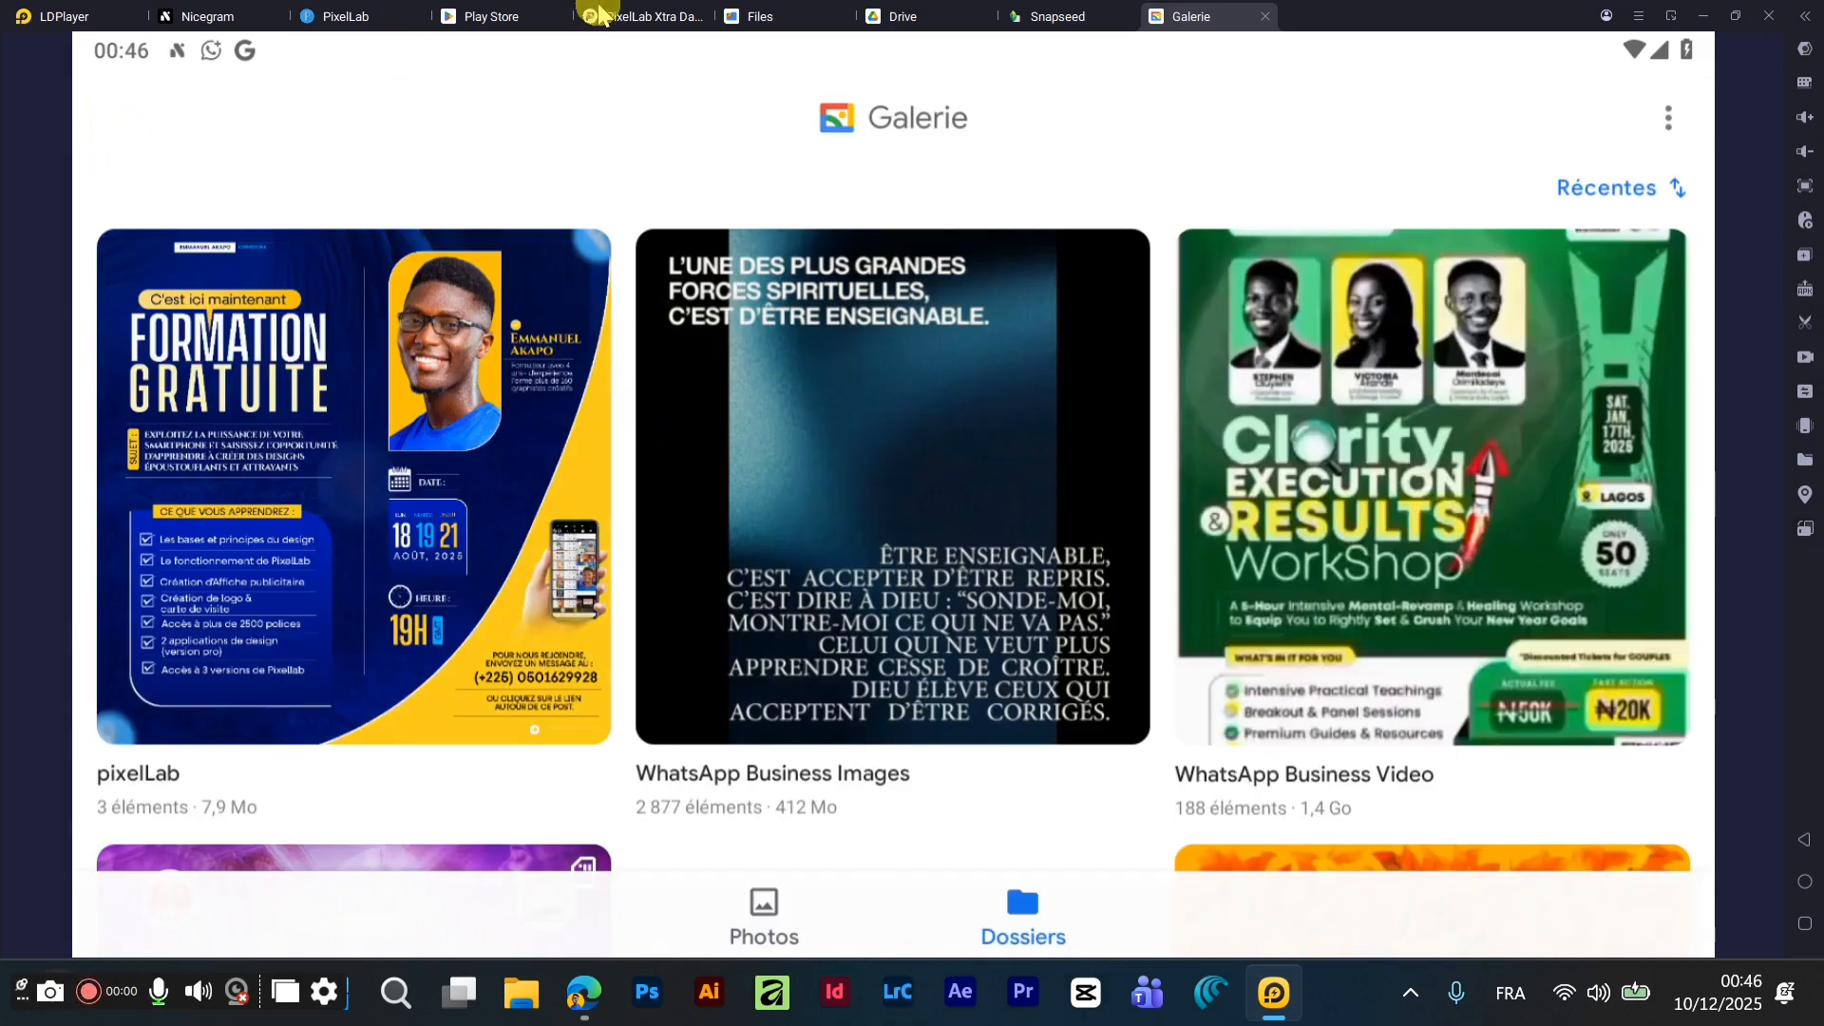
- Switch back to PixelLab and export the poster to the gallery as a png image with "faible" dimensions
left_click(342, 16)
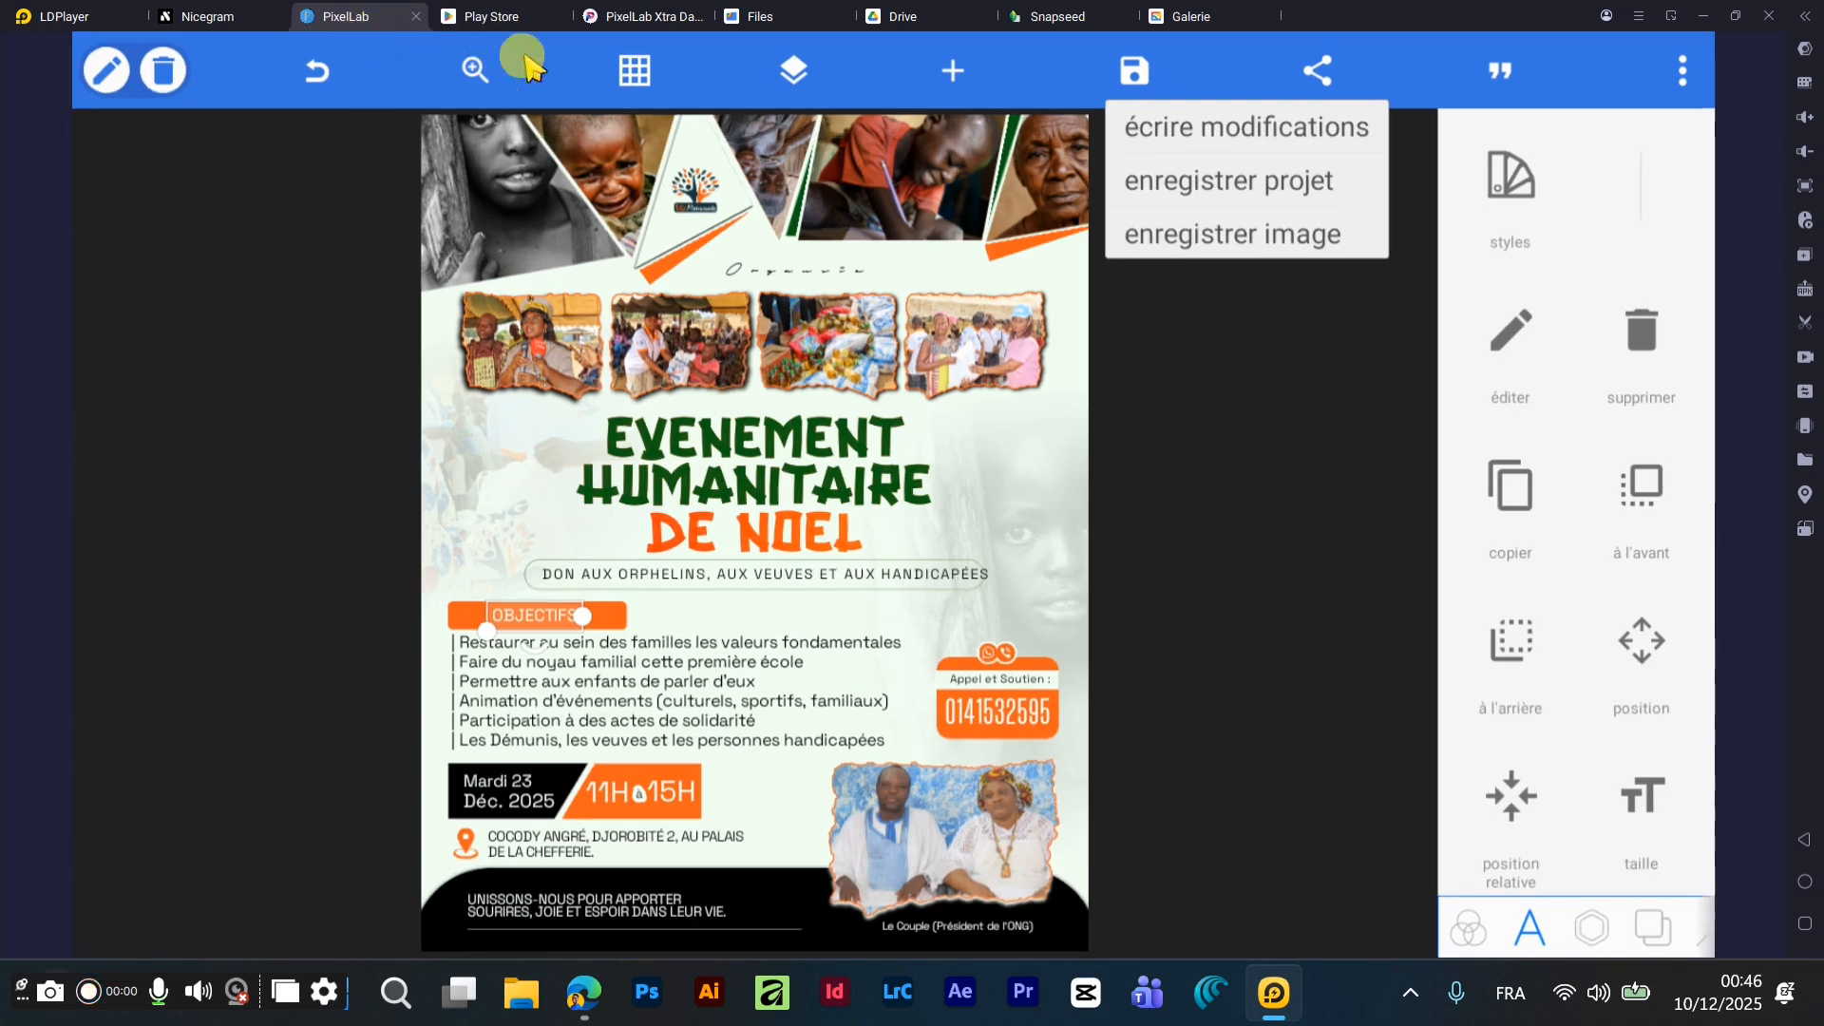
left_click(796, 70)
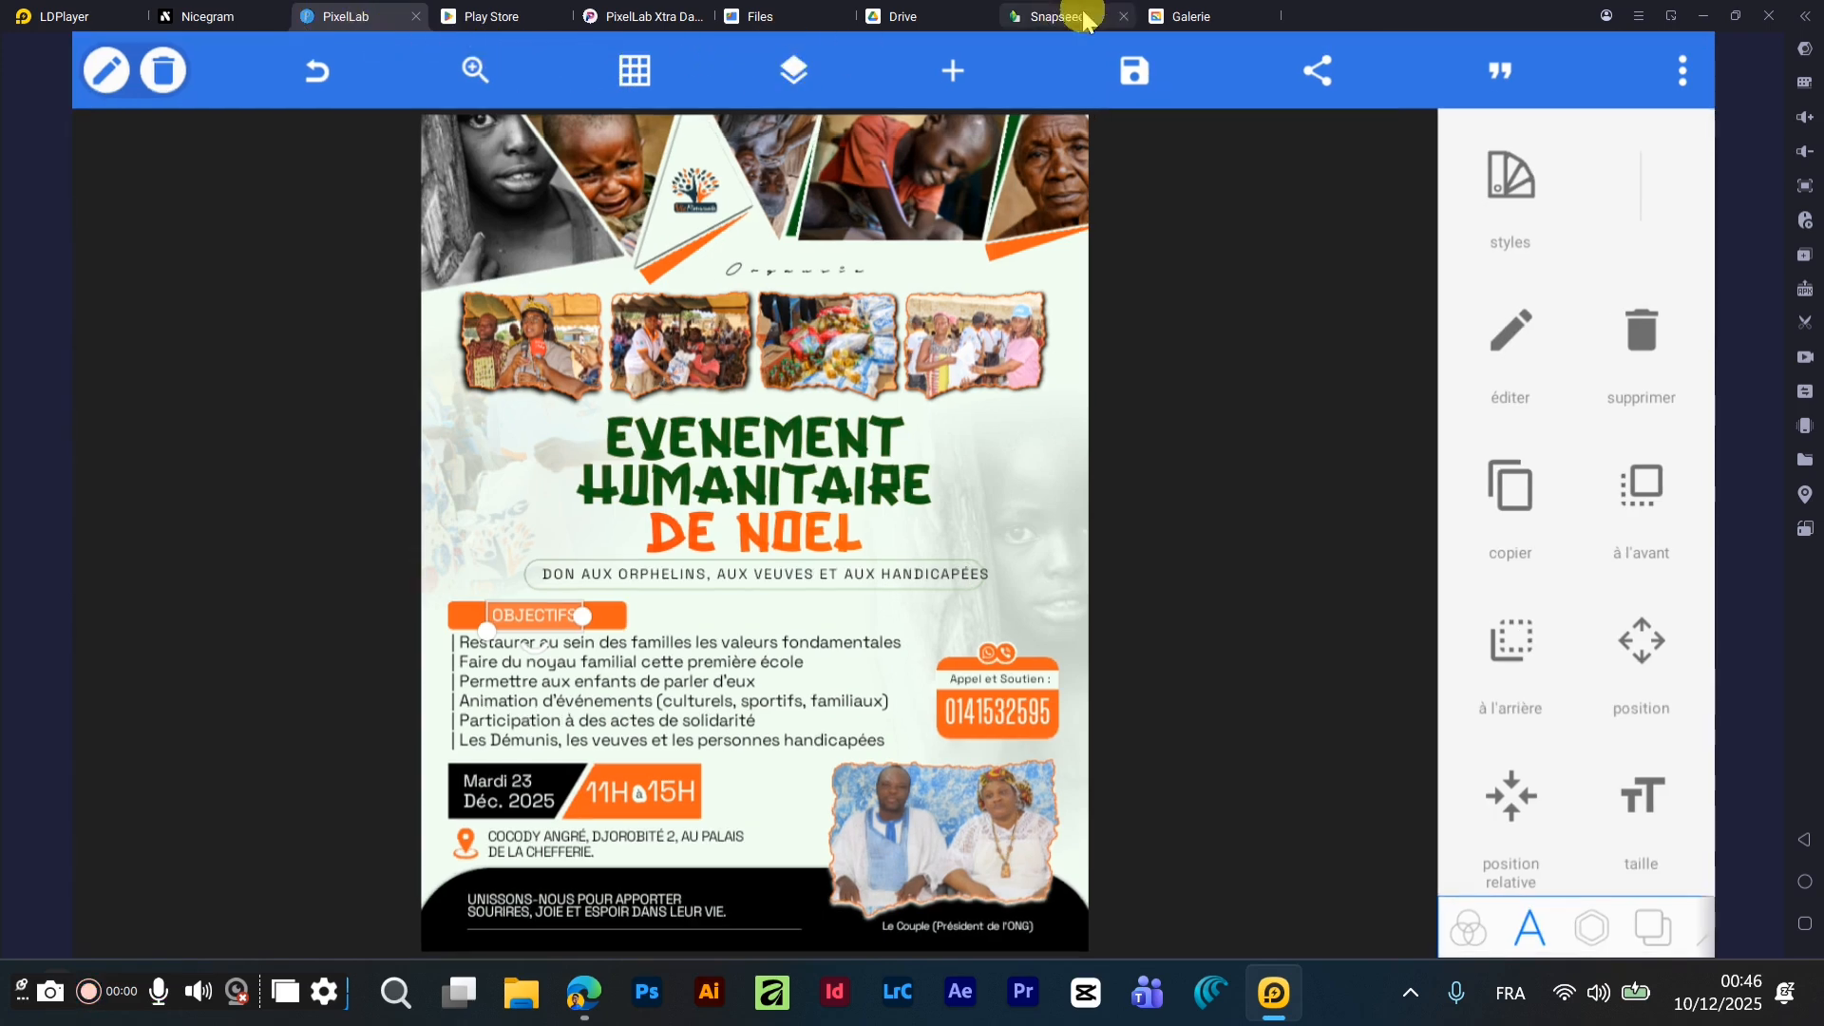
left_click(1131, 74)
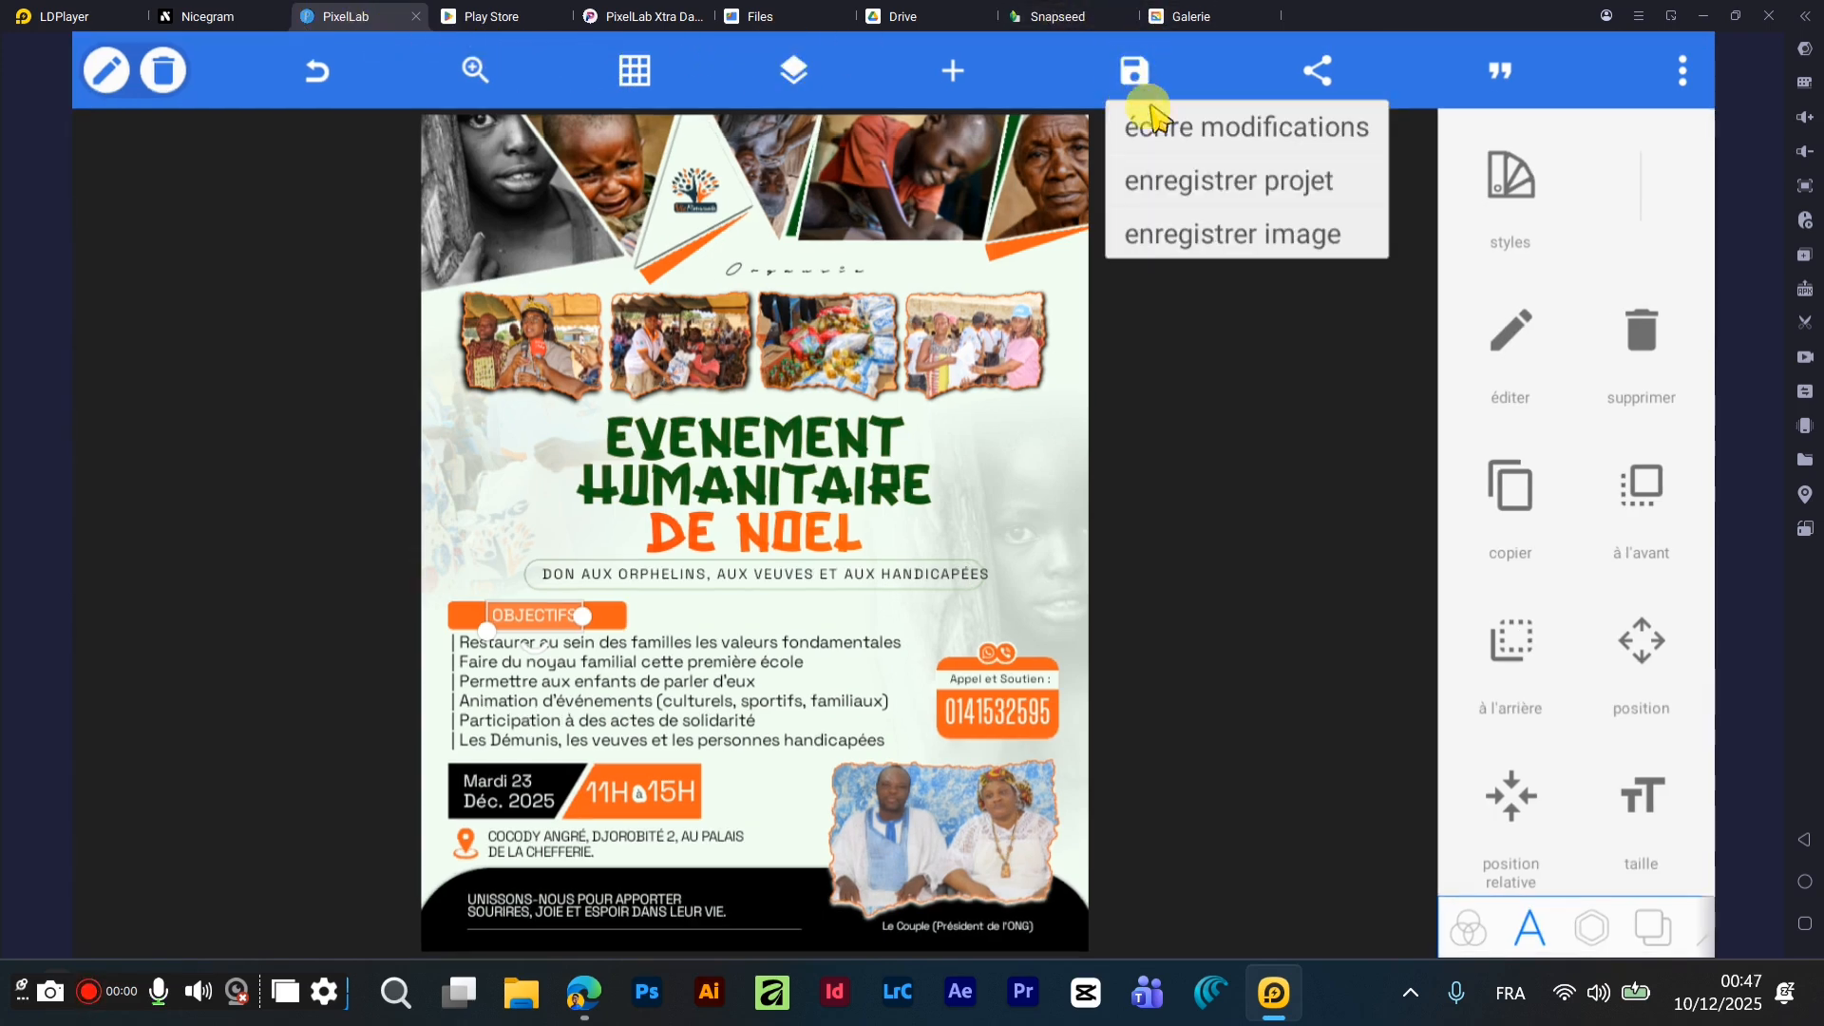
left_click(1222, 236)
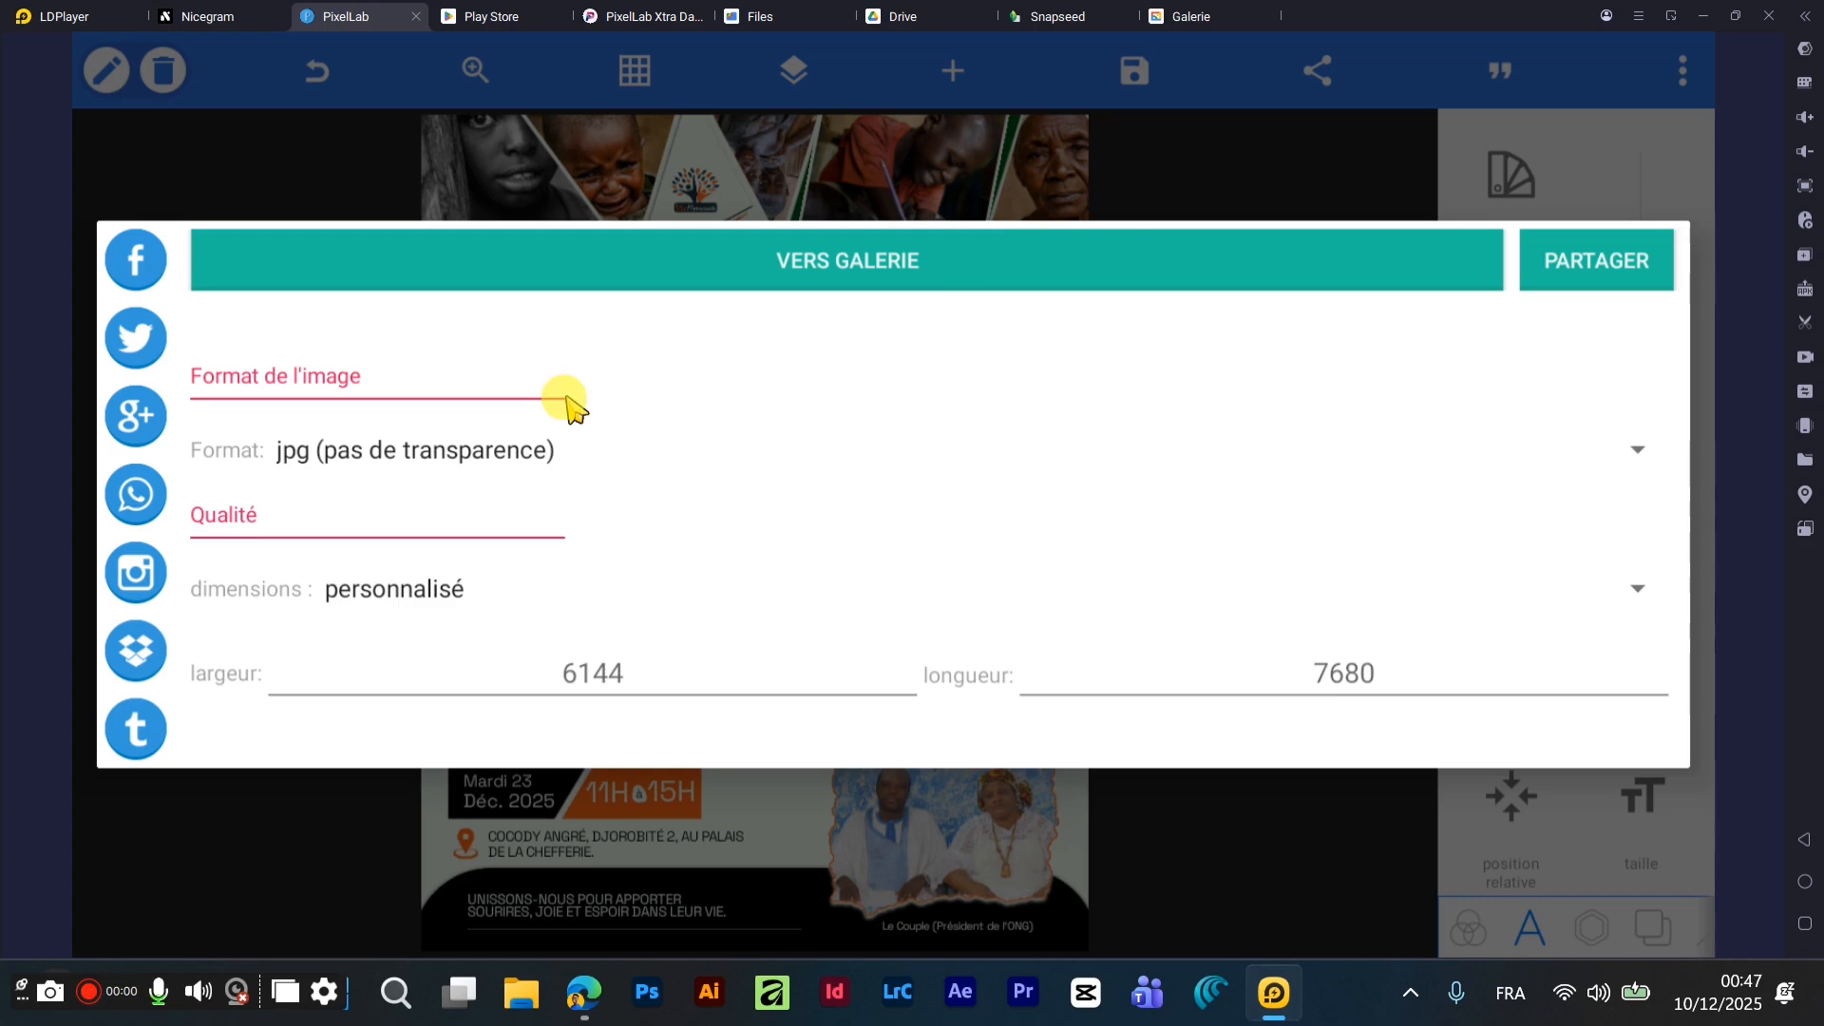
left_click(382, 443)
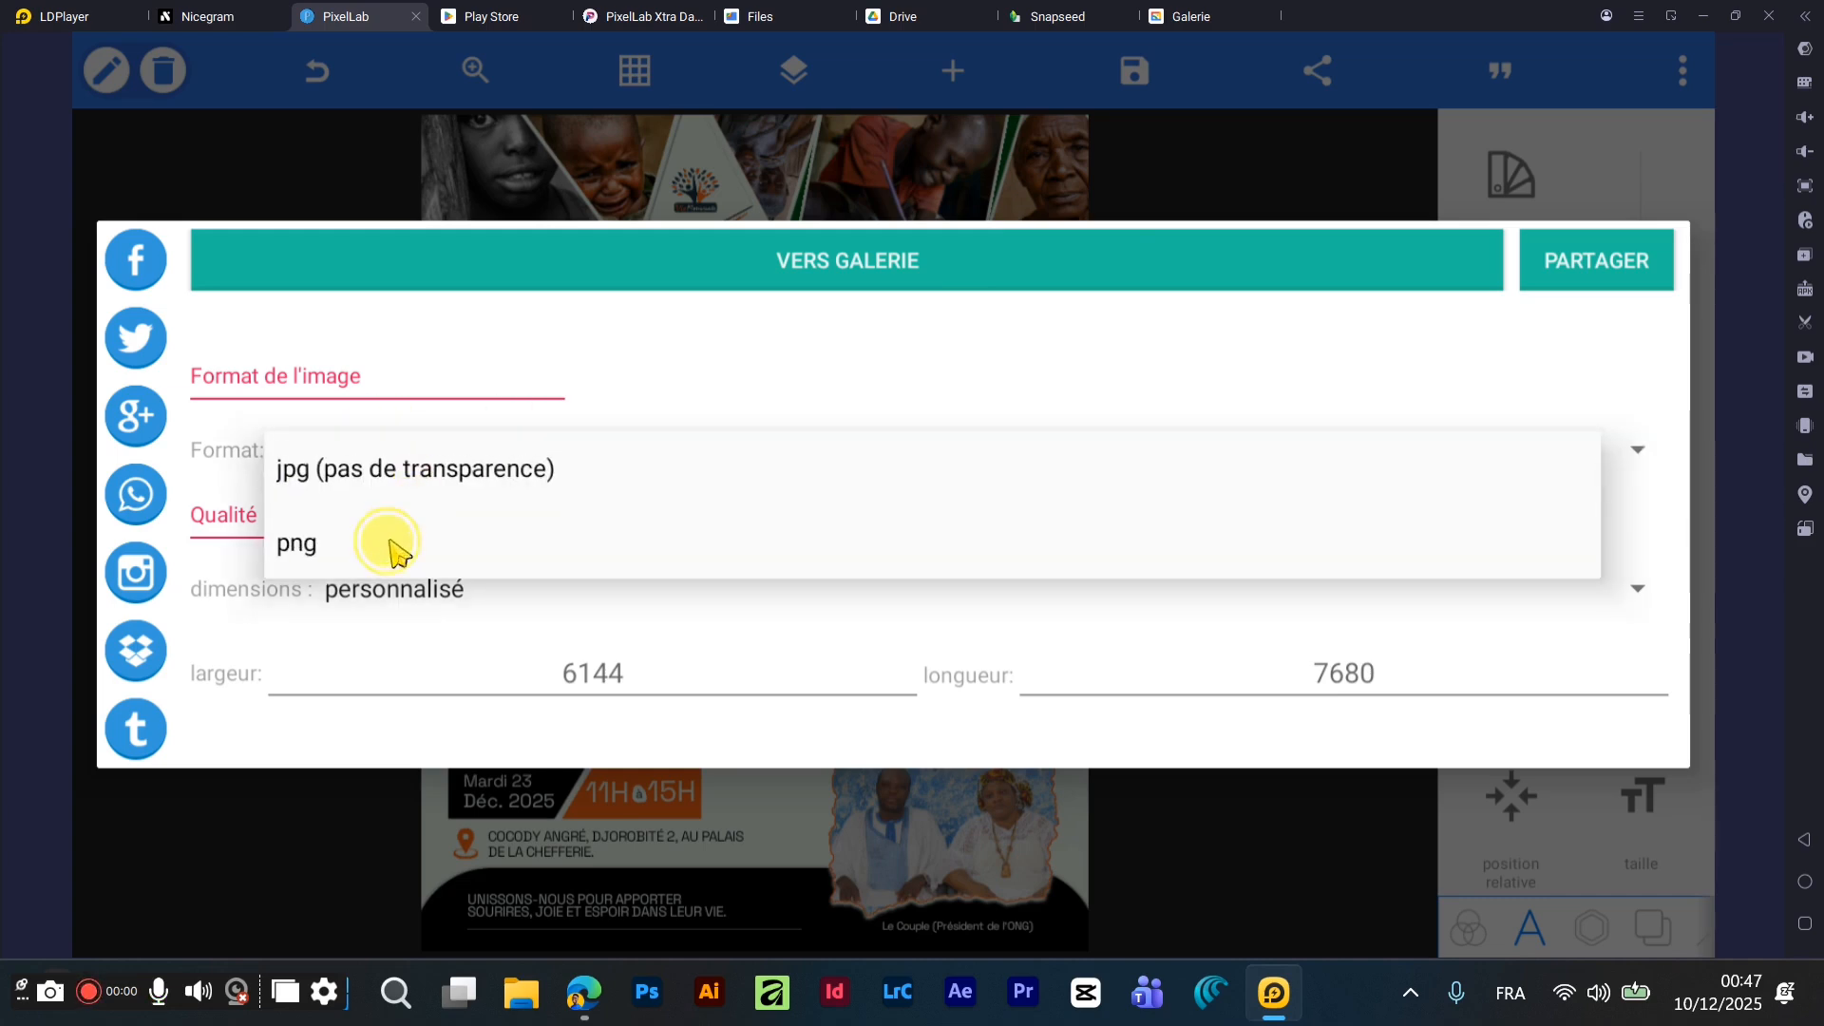
left_click(394, 545)
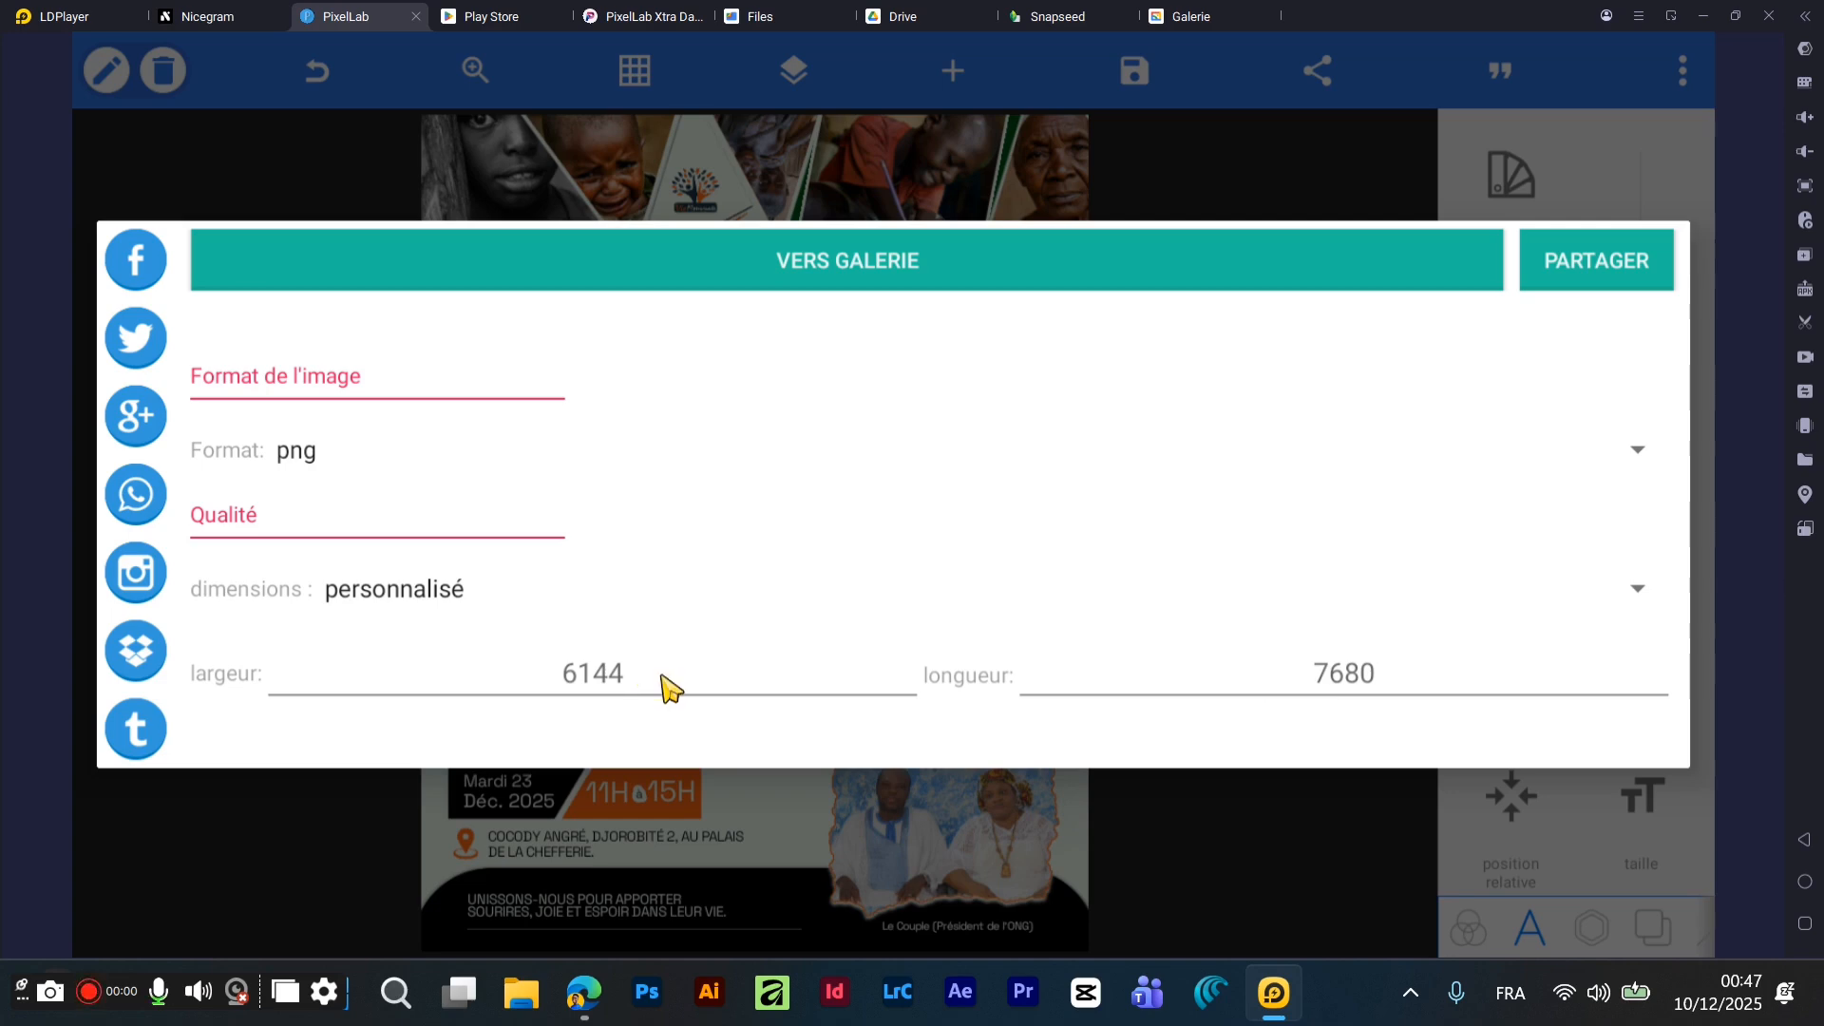
left_click(440, 591)
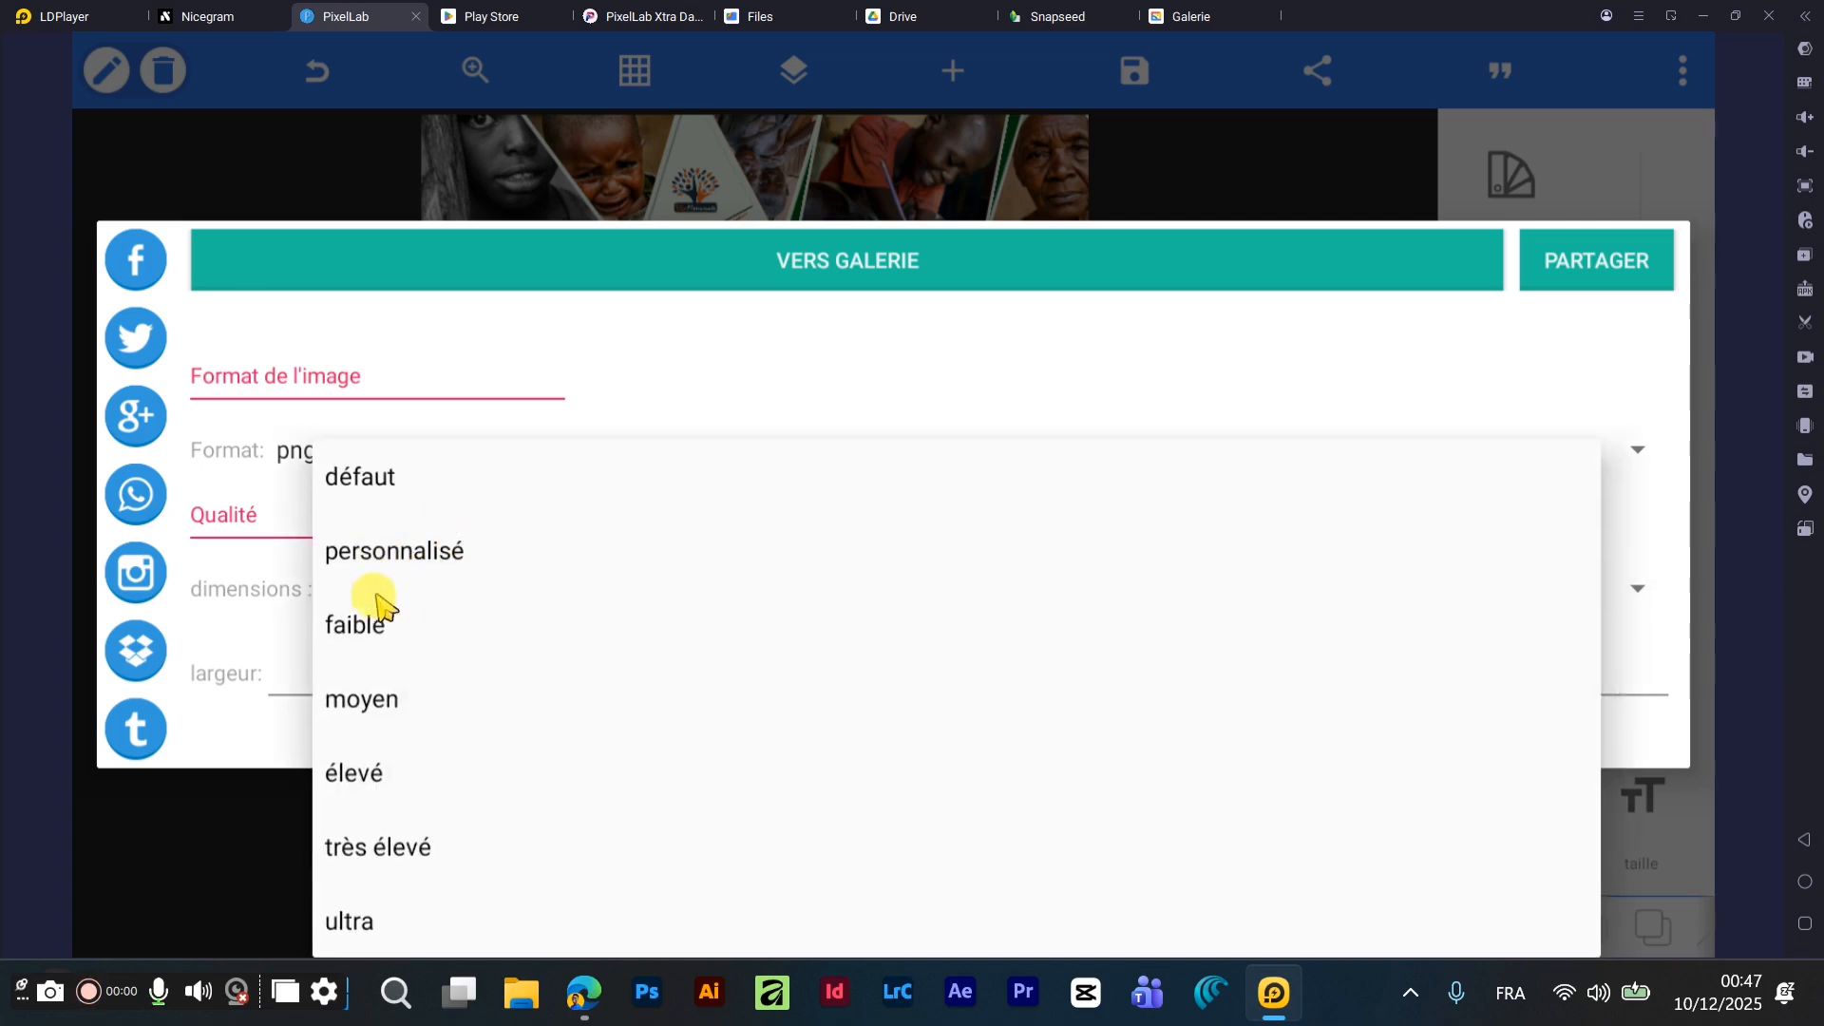
left_click(376, 627)
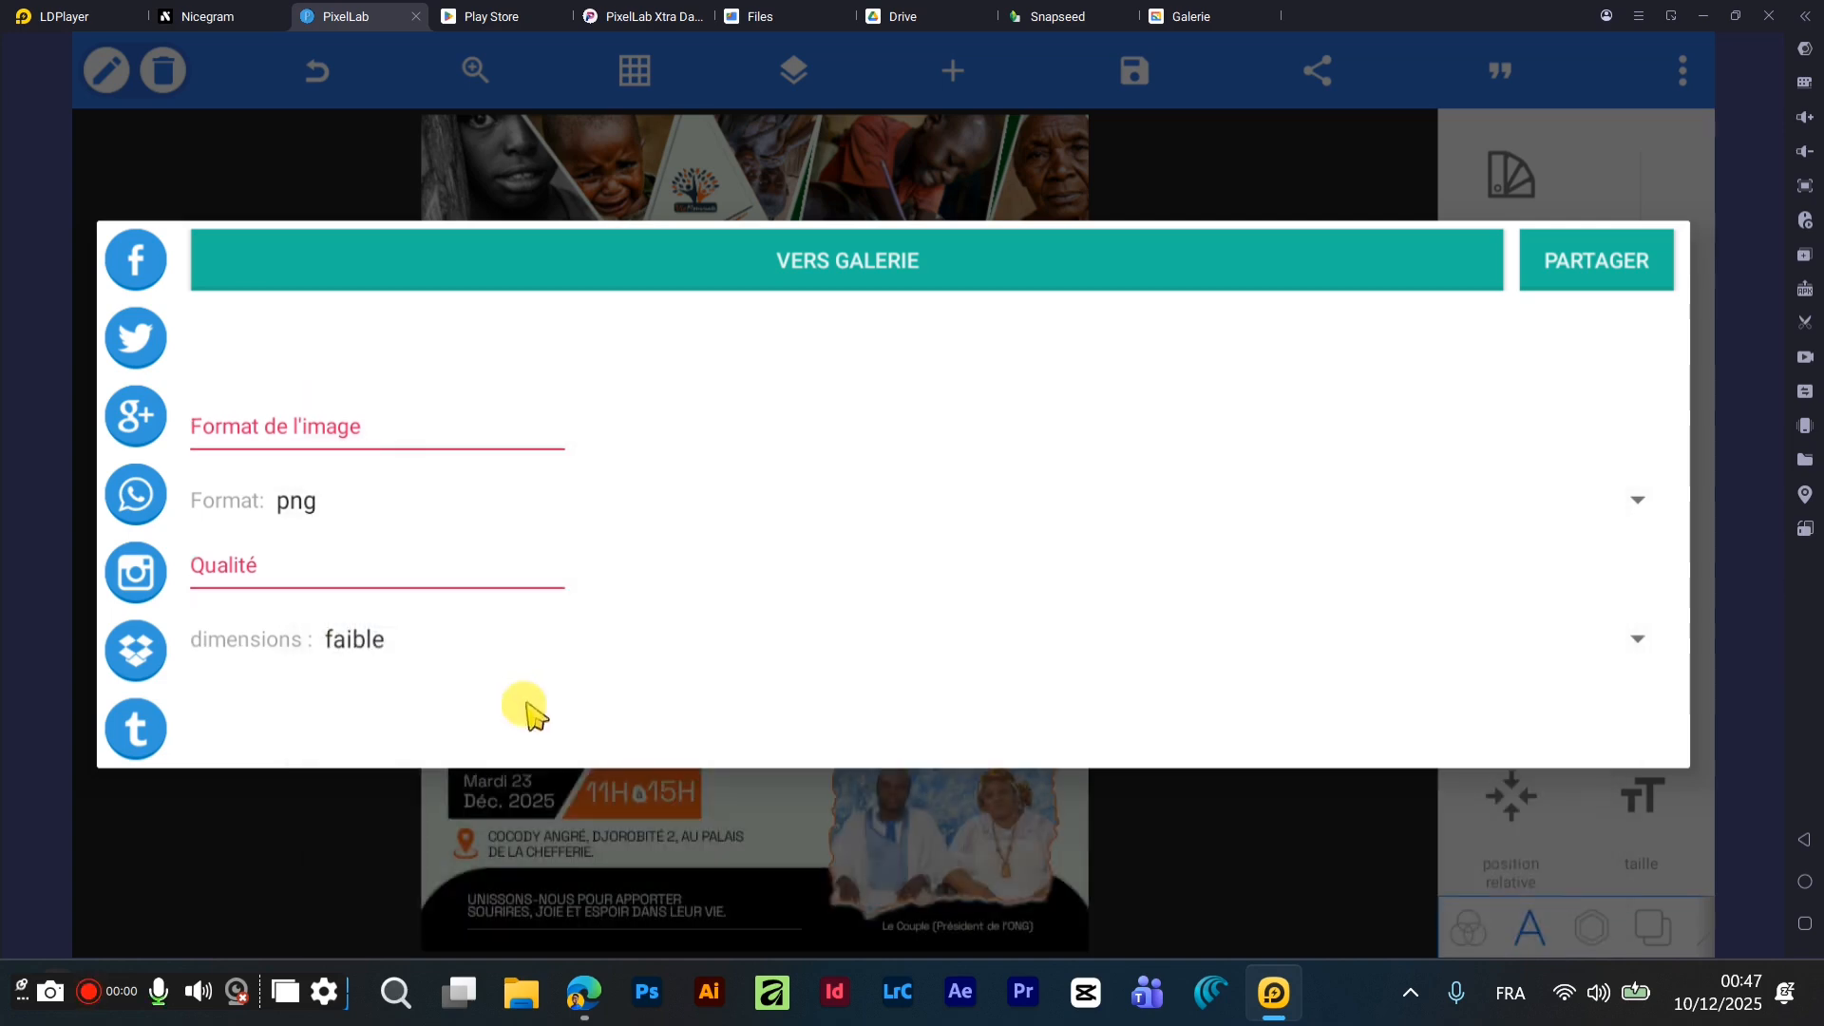
left_click(730, 274)
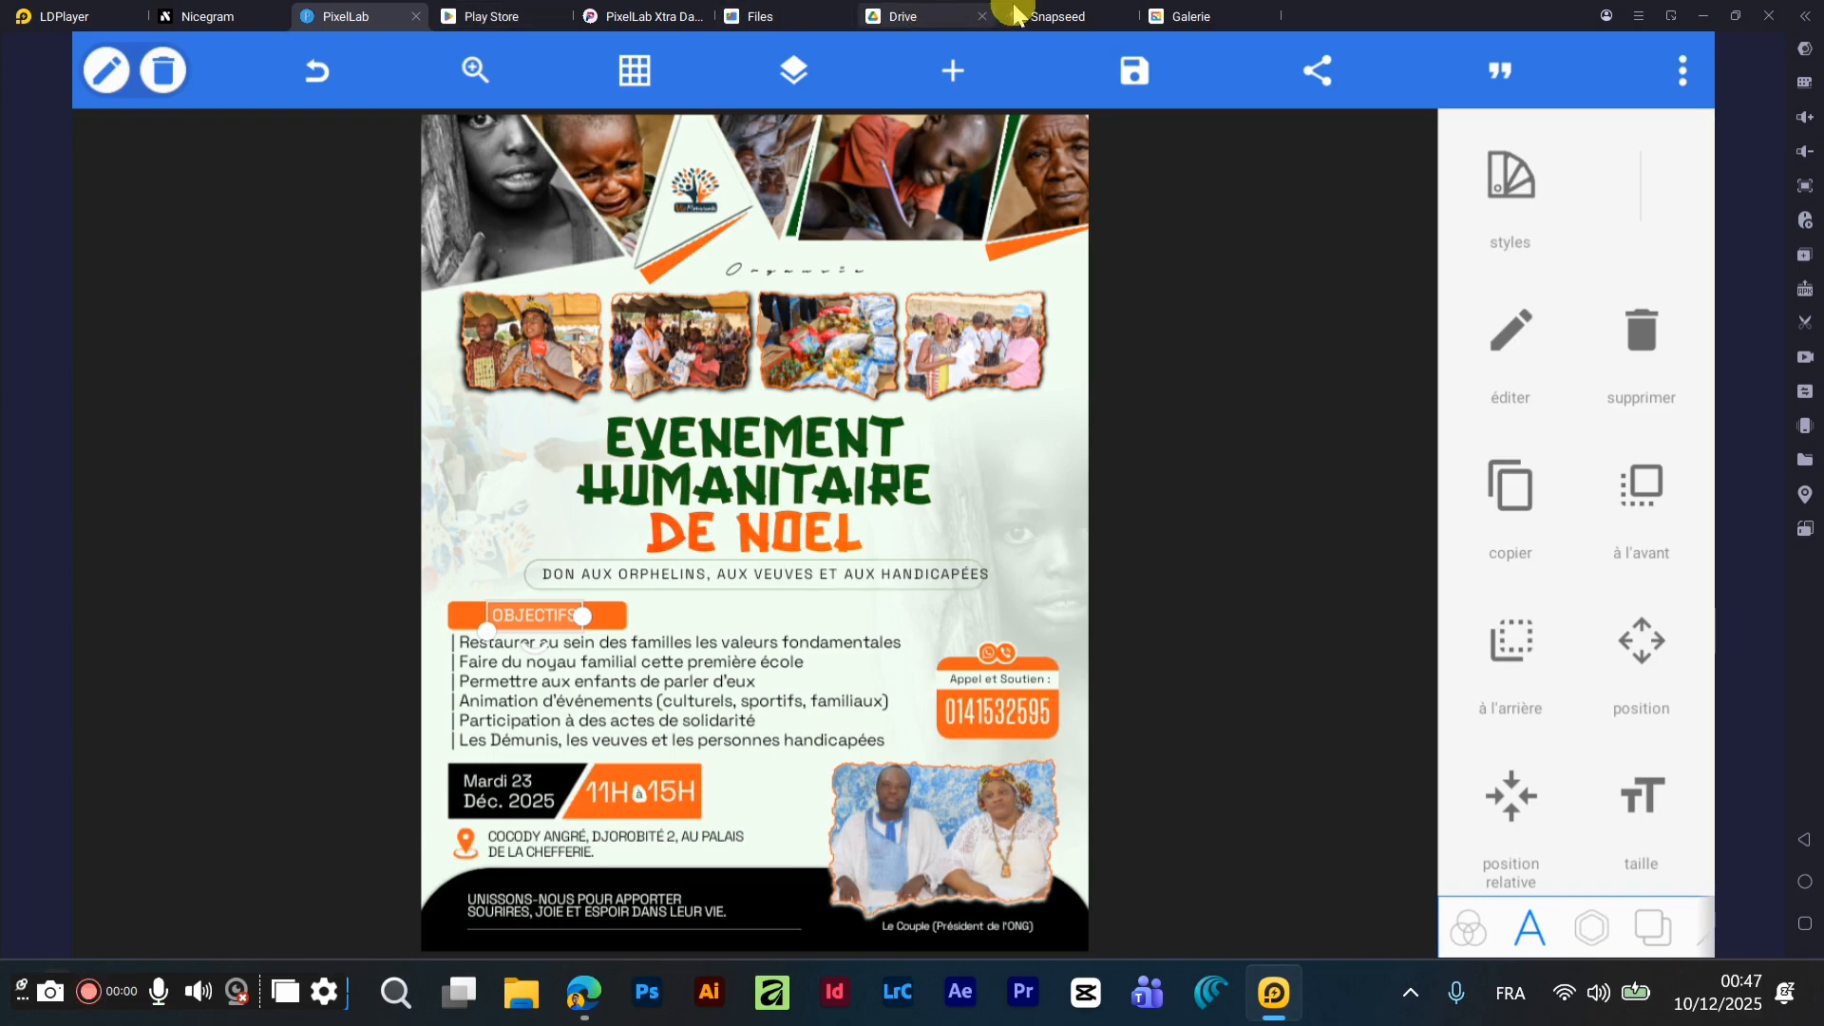
- Switch to Galerie and open the exported "Evenement Humanitaire de Noel" poster from the pixelLab folder
left_click(1175, 19)
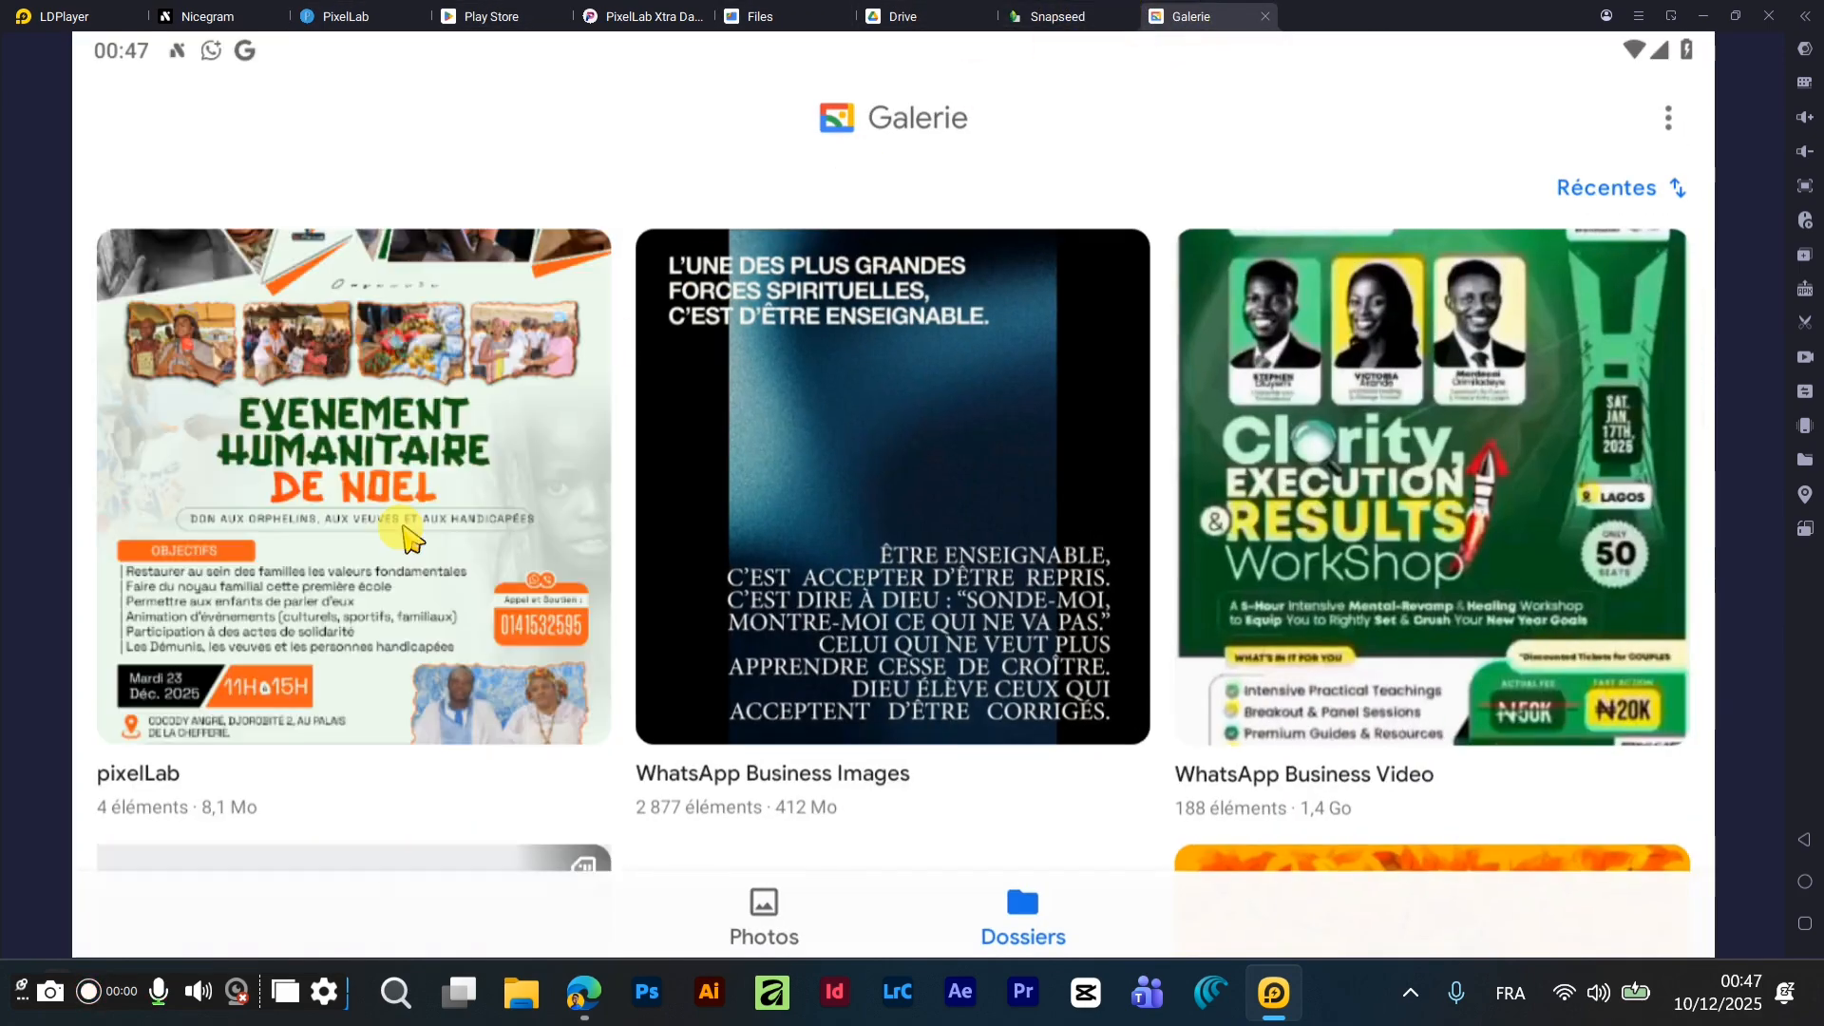
left_click(384, 527)
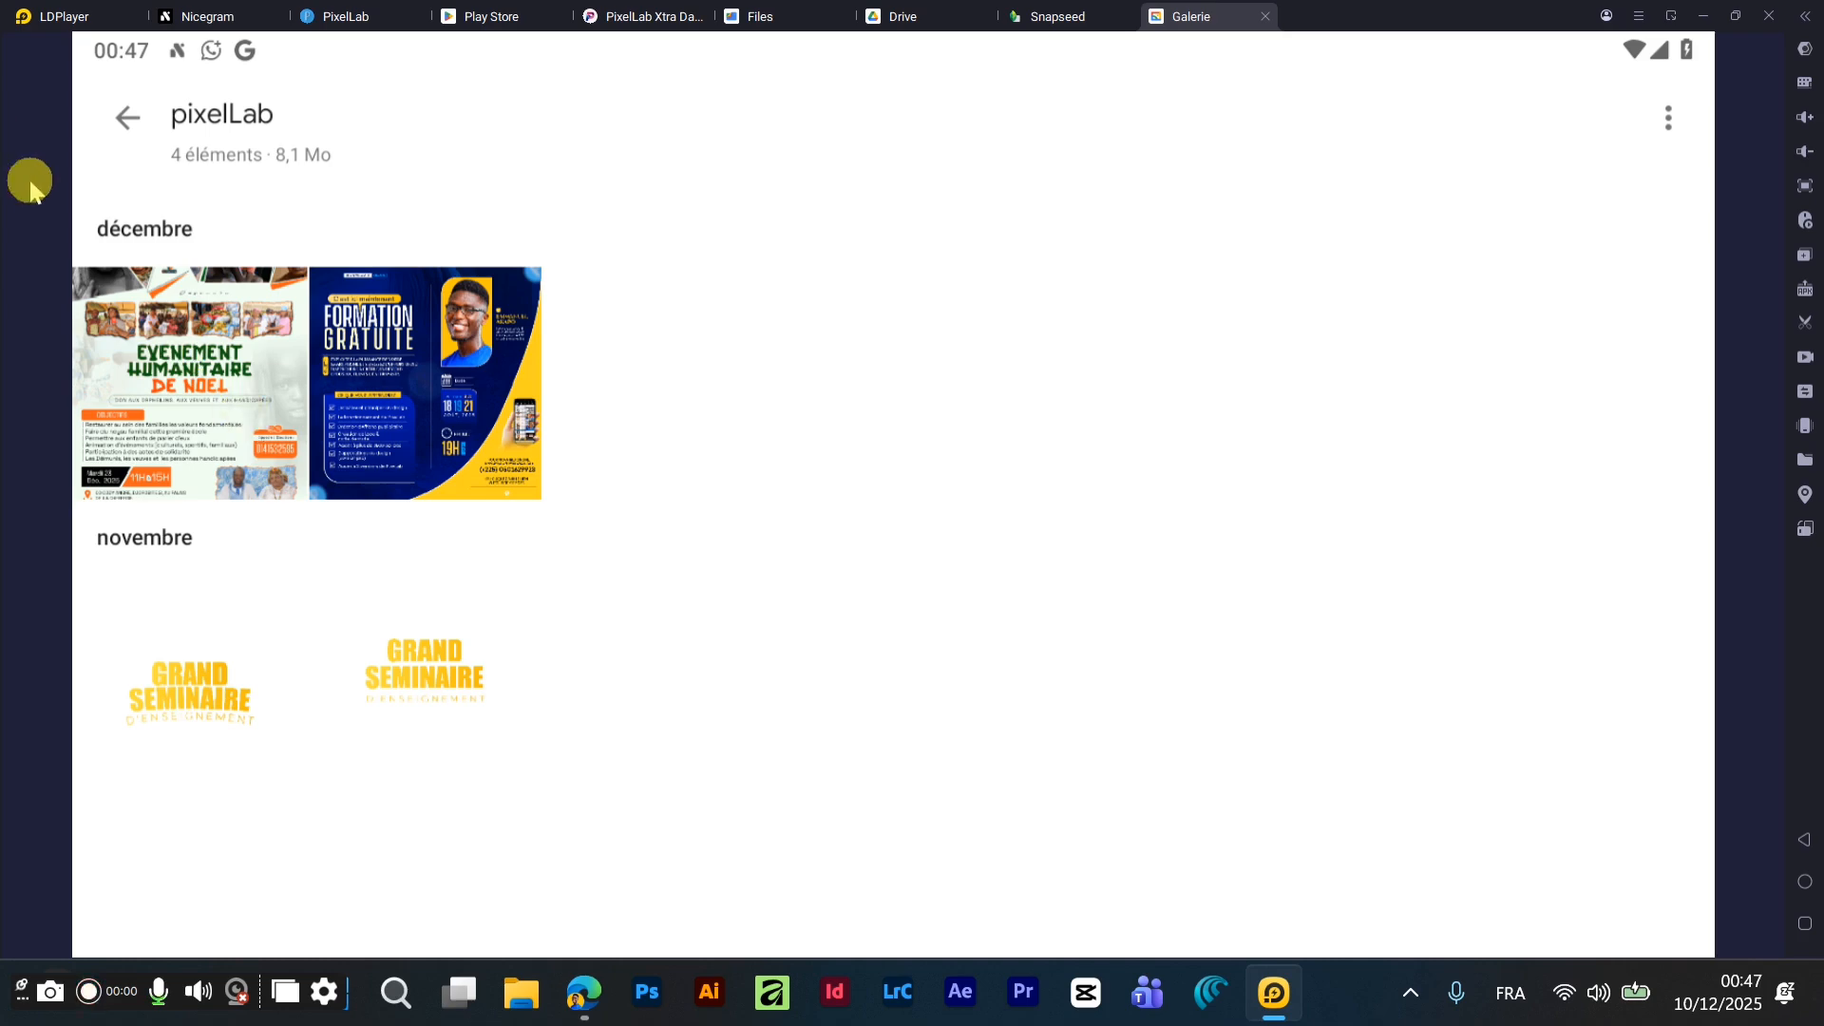
left_click(179, 327)
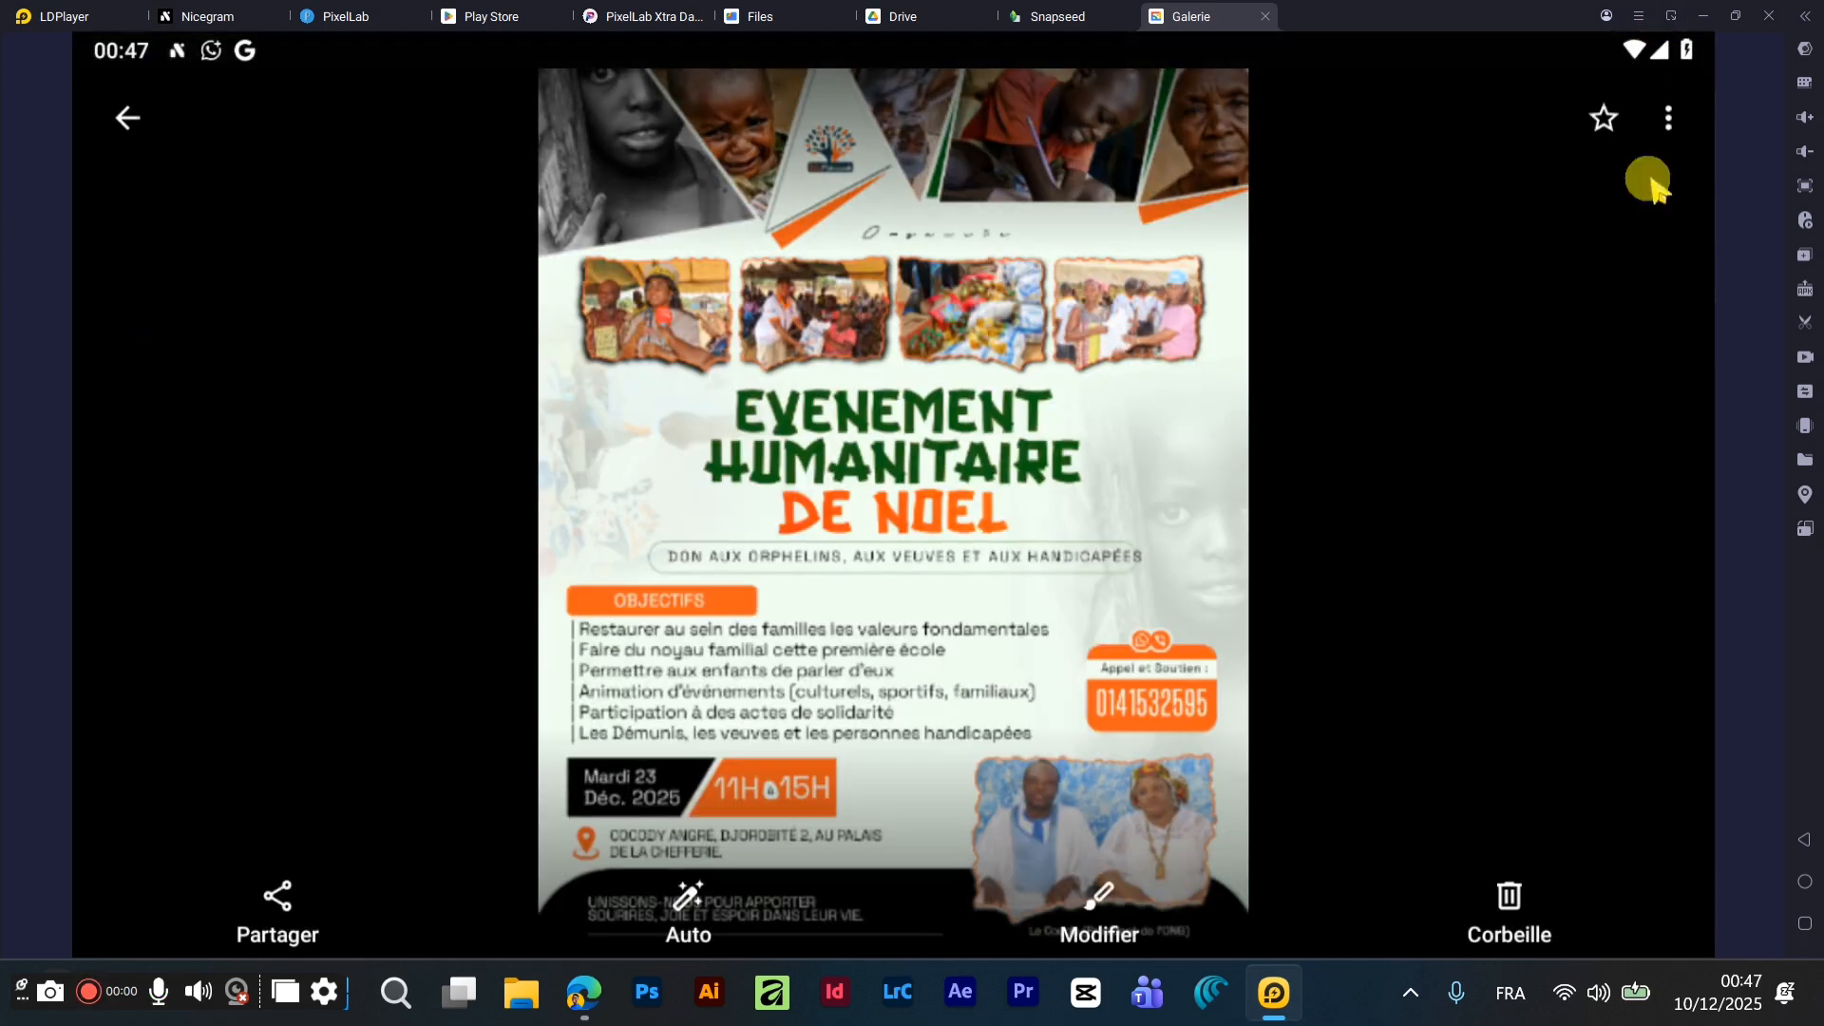
- Share the poster image through WhatsApp Business and send it to the account's own chat without a caption
left_click(275, 907)
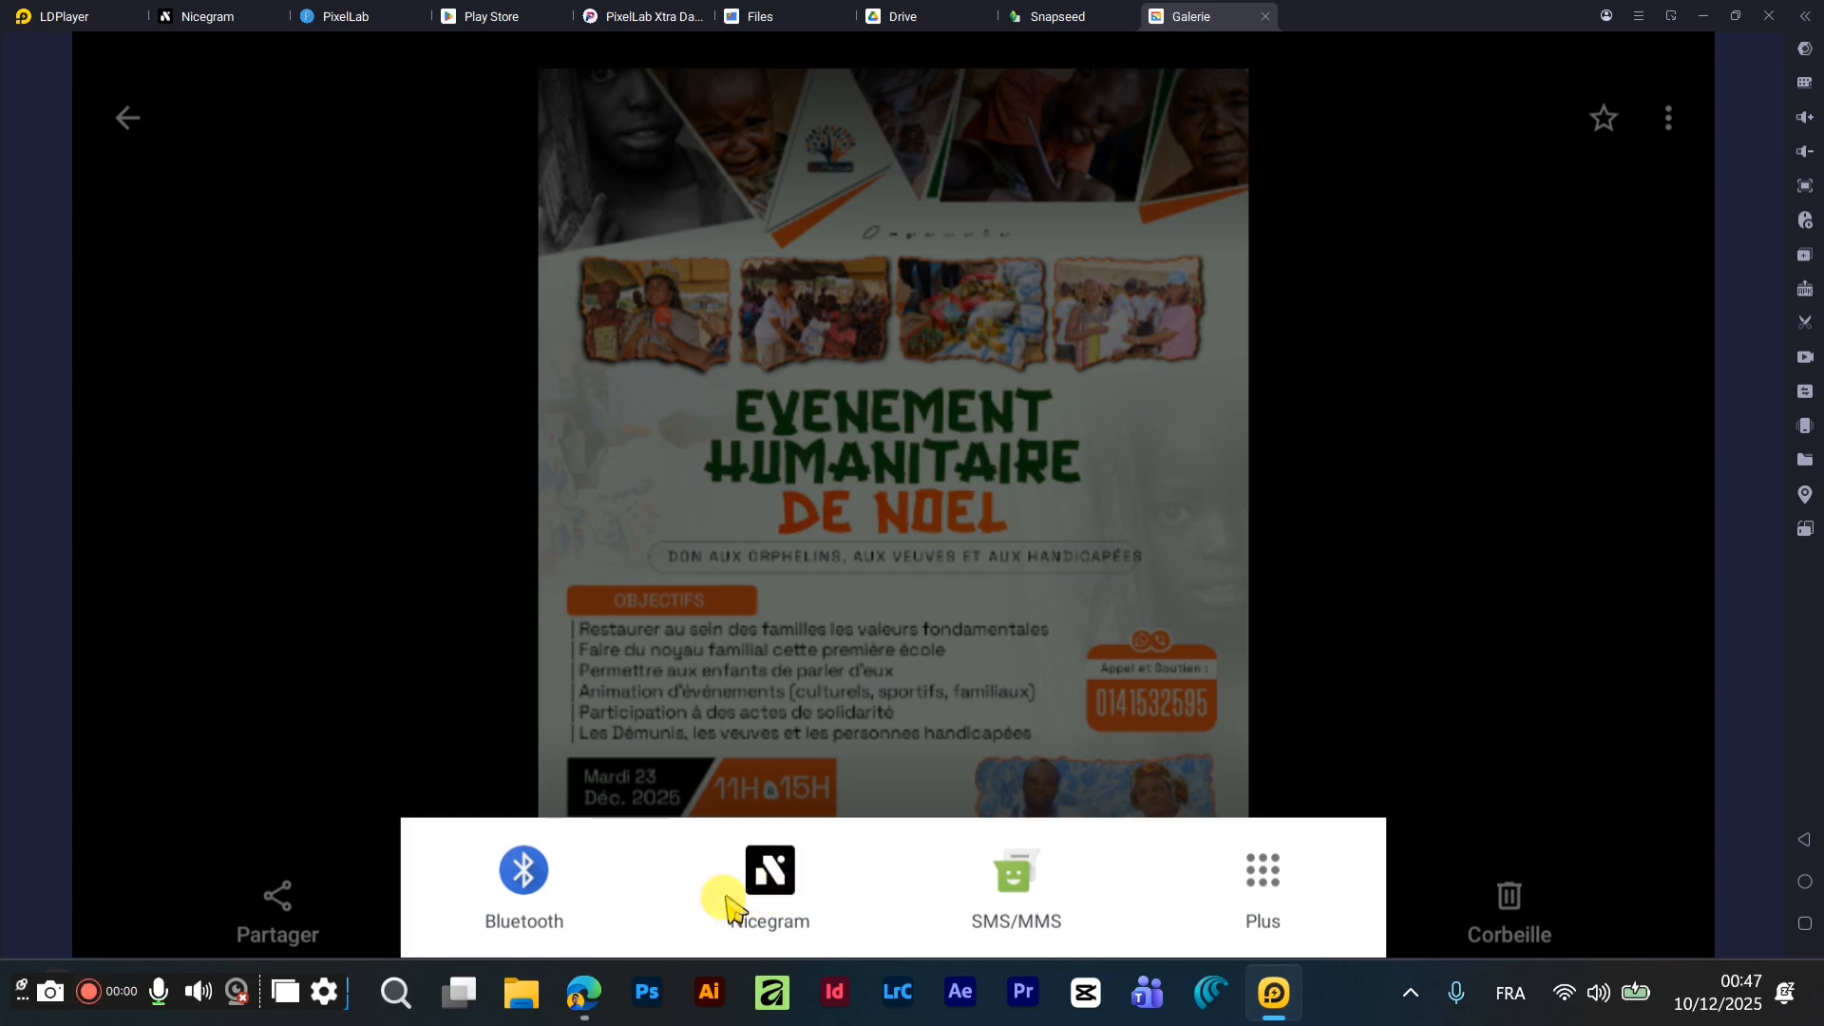
left_click(1273, 905)
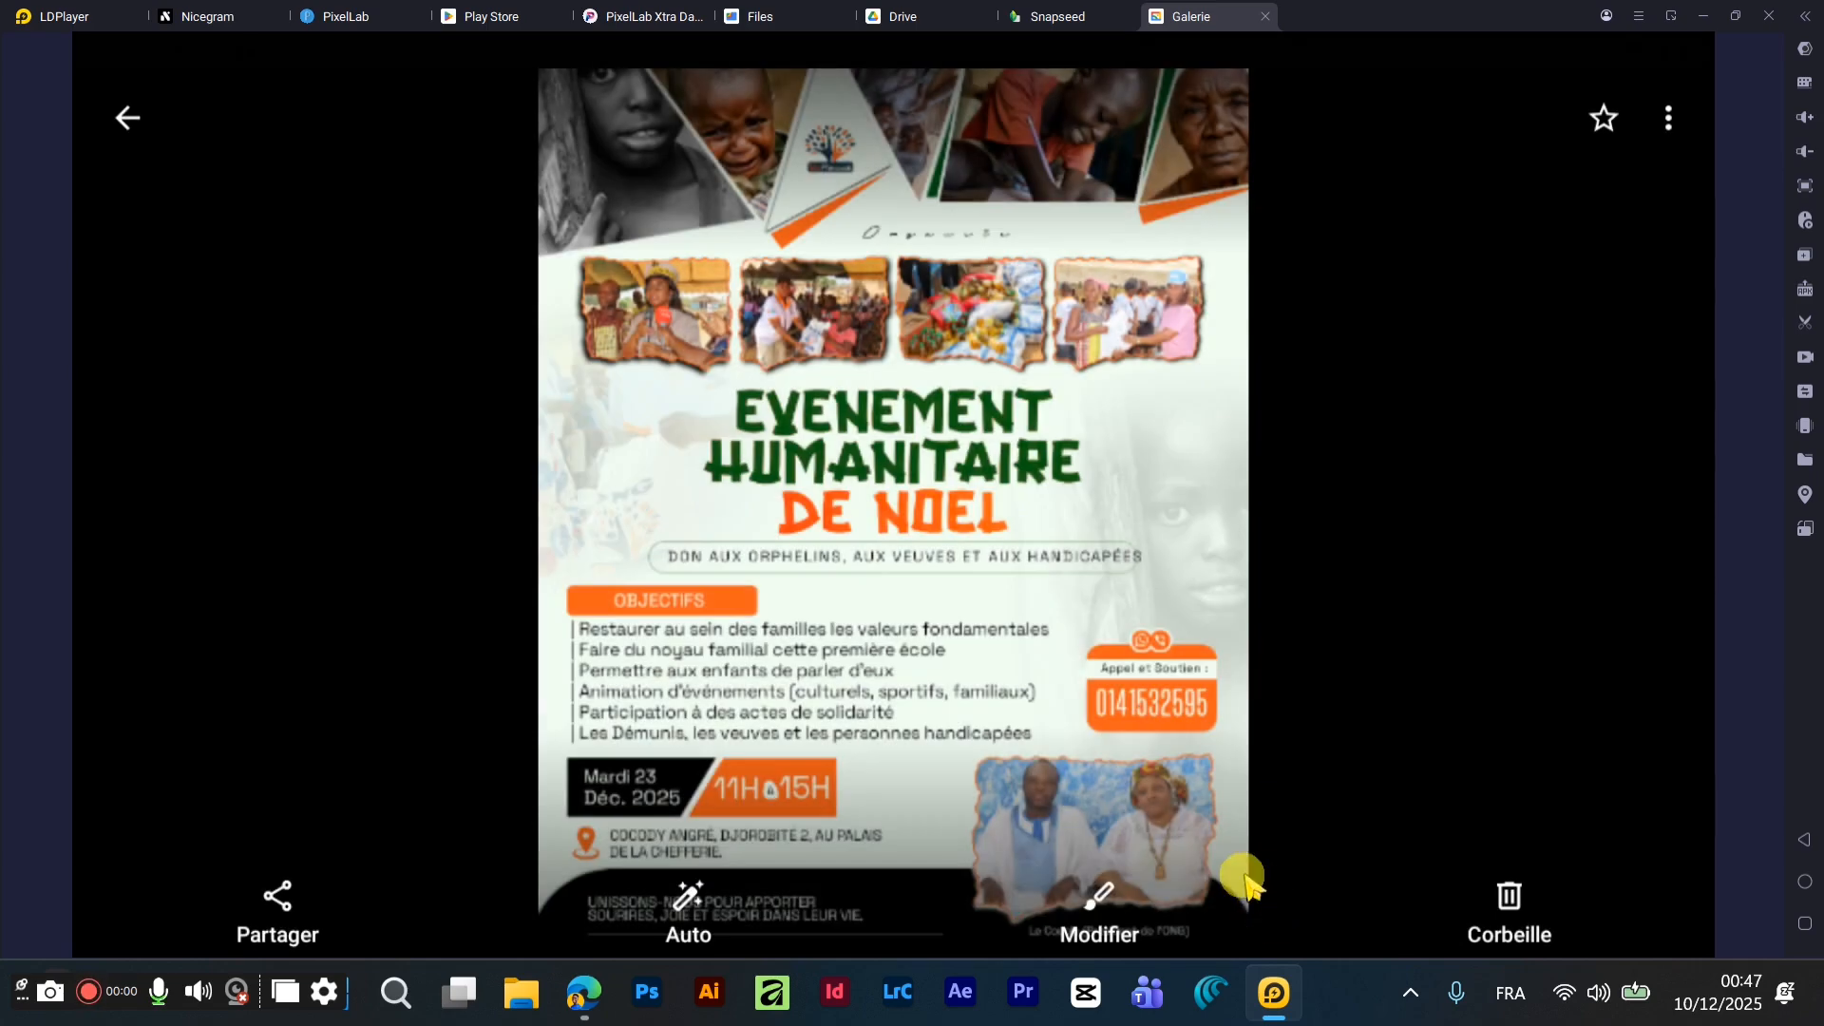
scroll(615, 801, "down", 3)
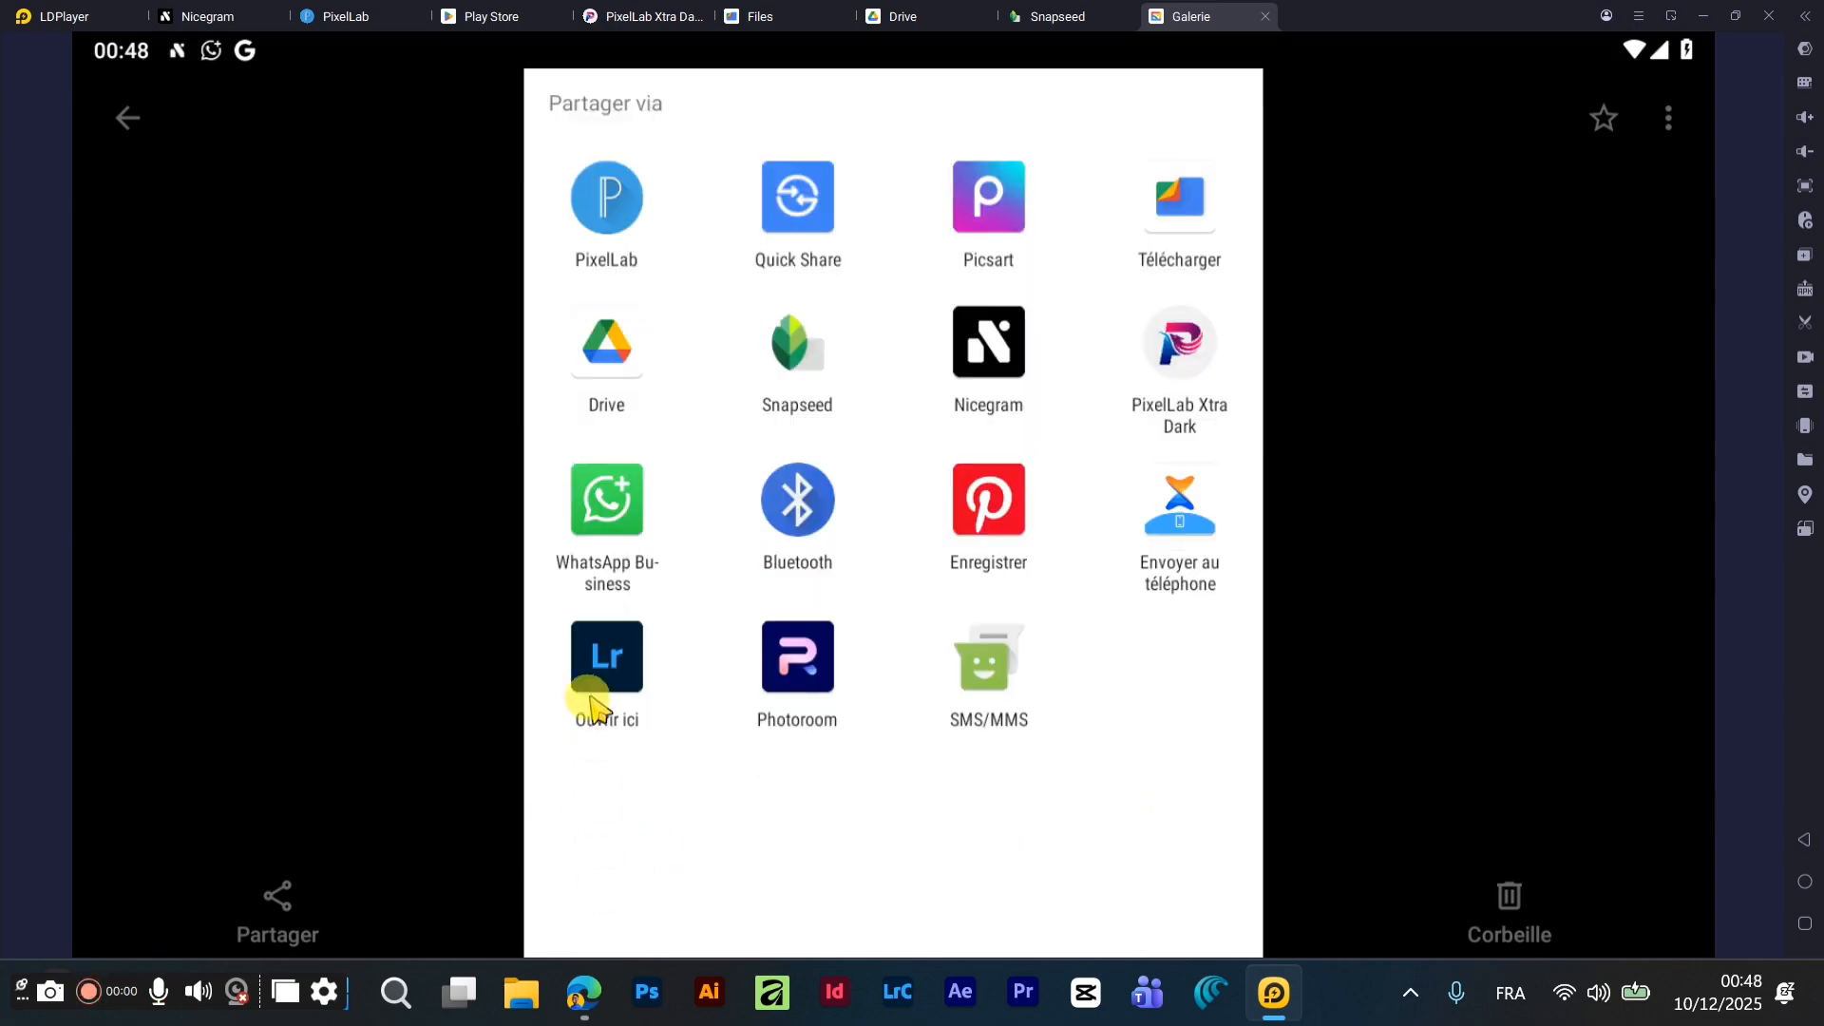
left_click(584, 503)
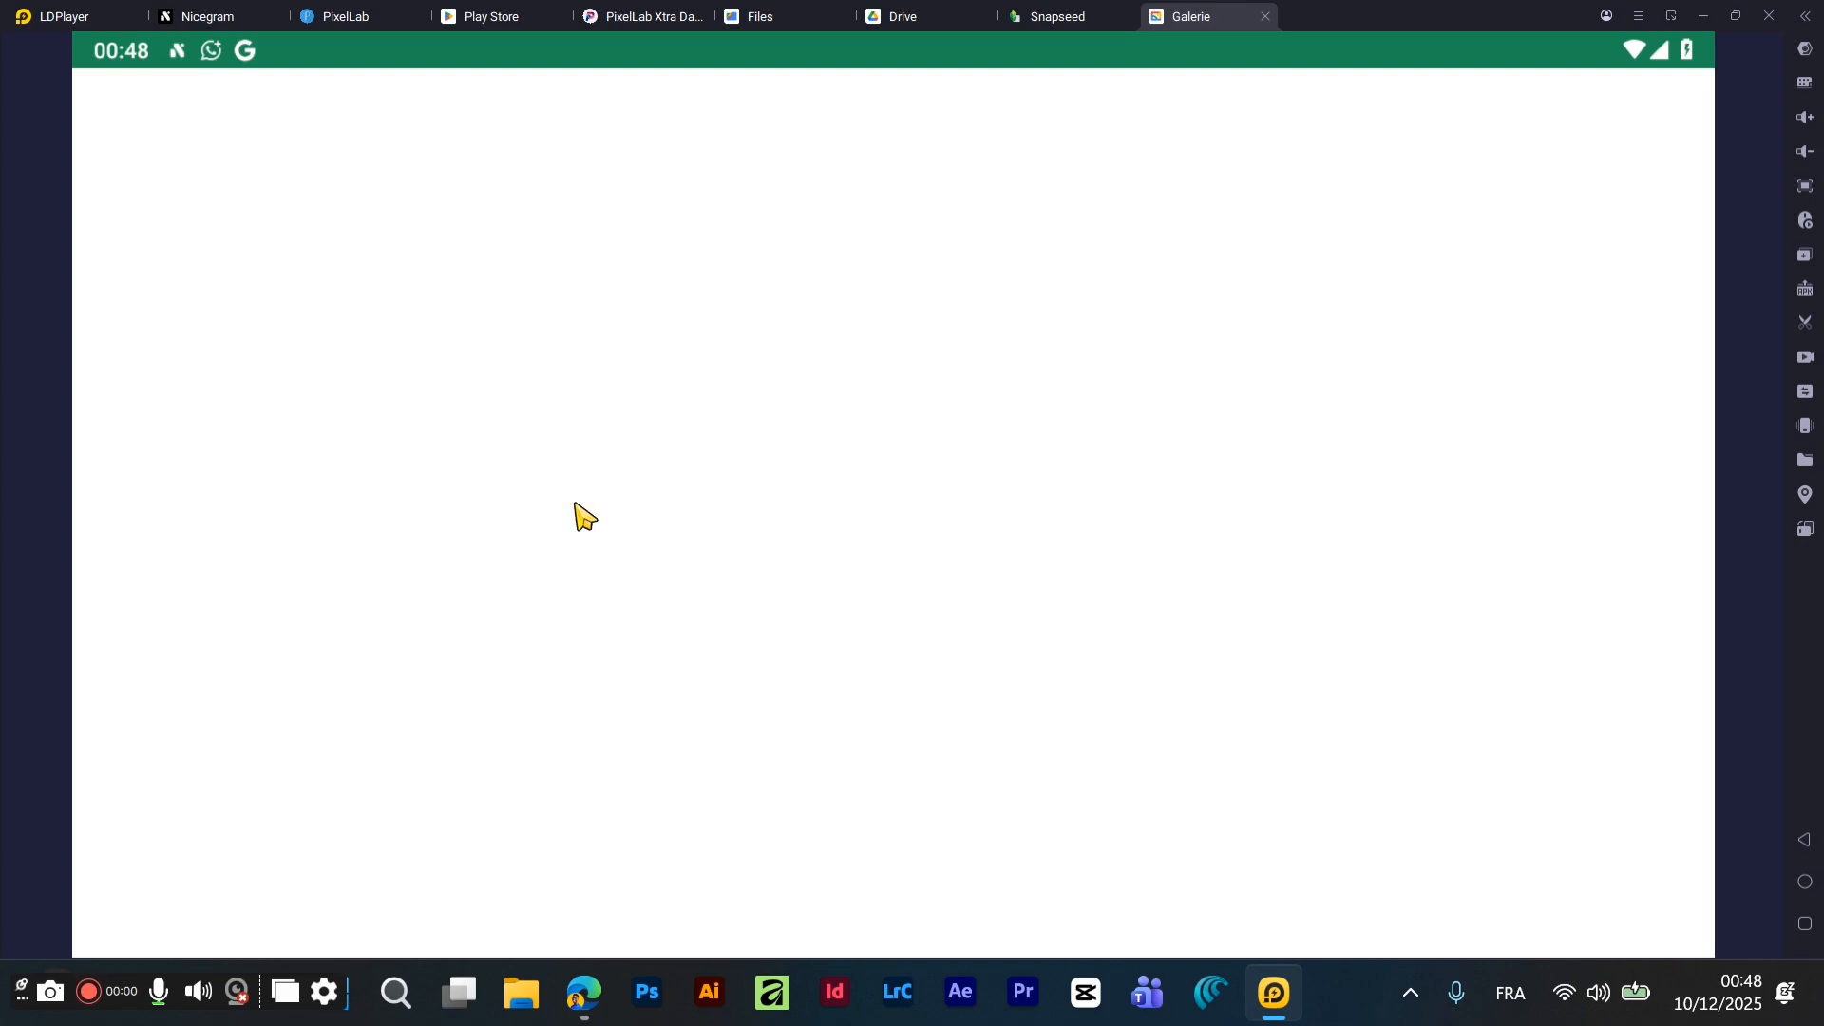
left_click(577, 504)
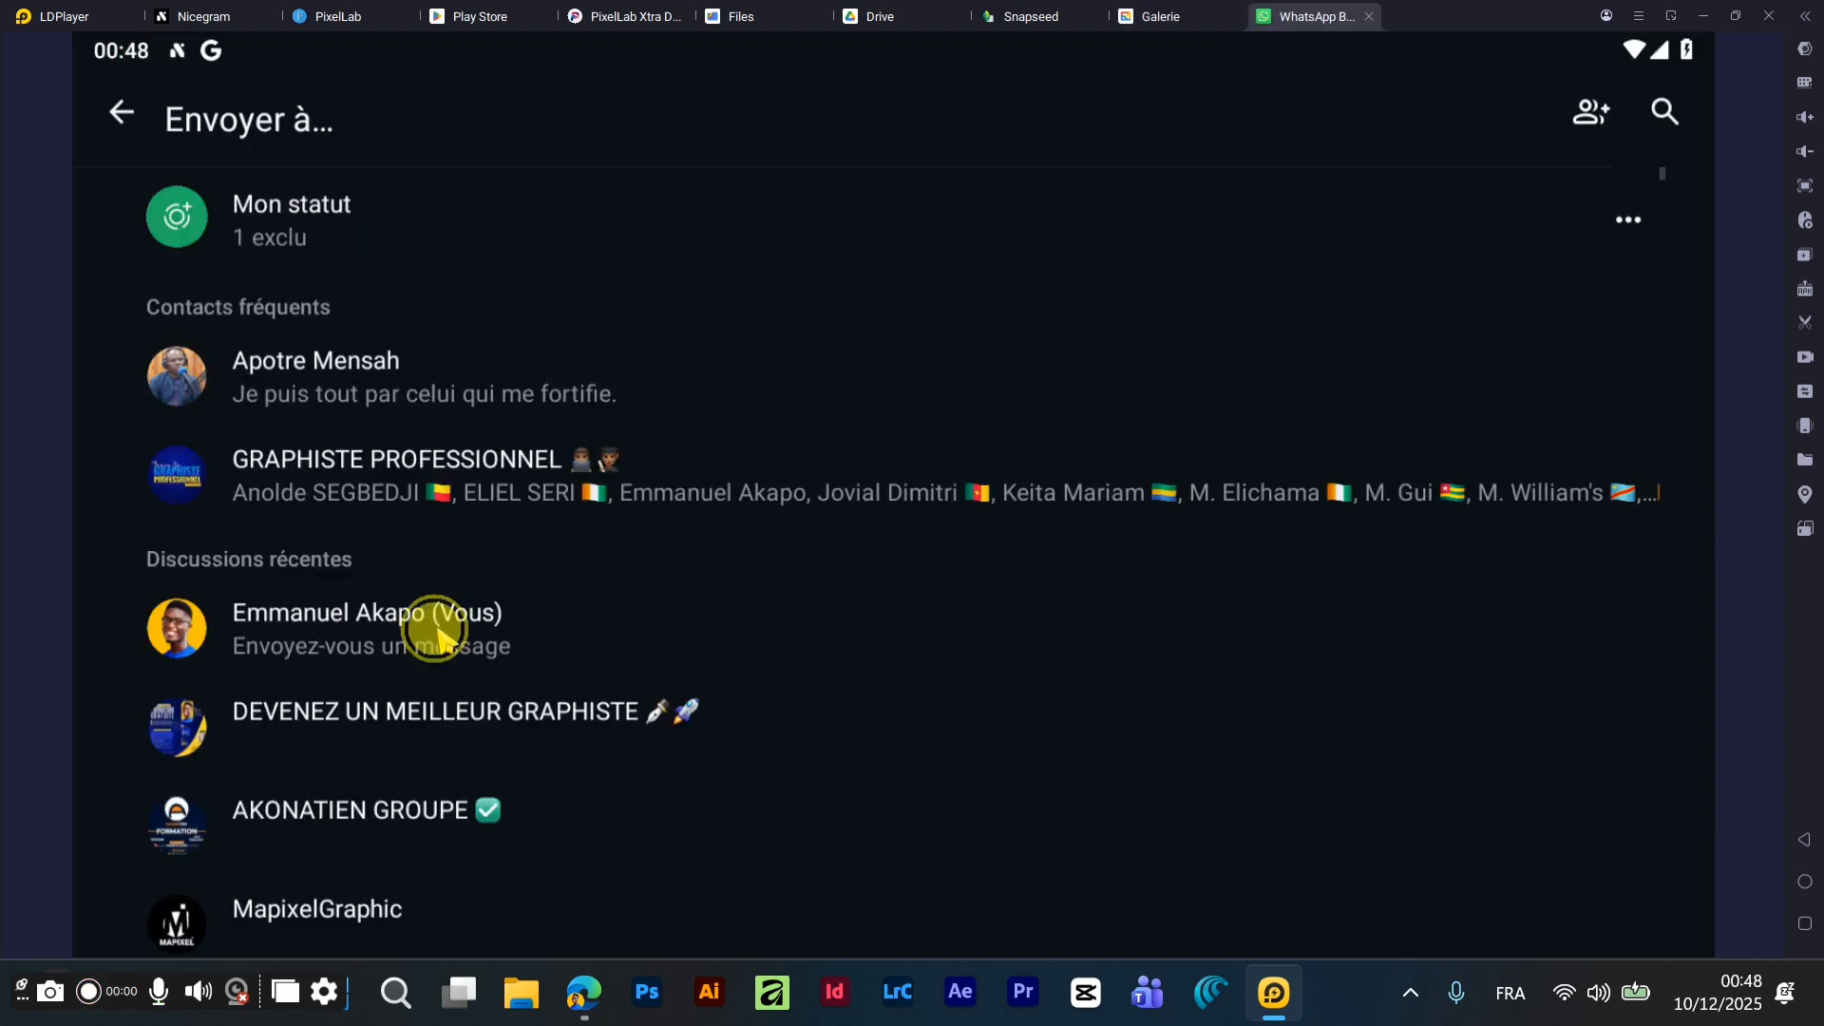
left_click(428, 627)
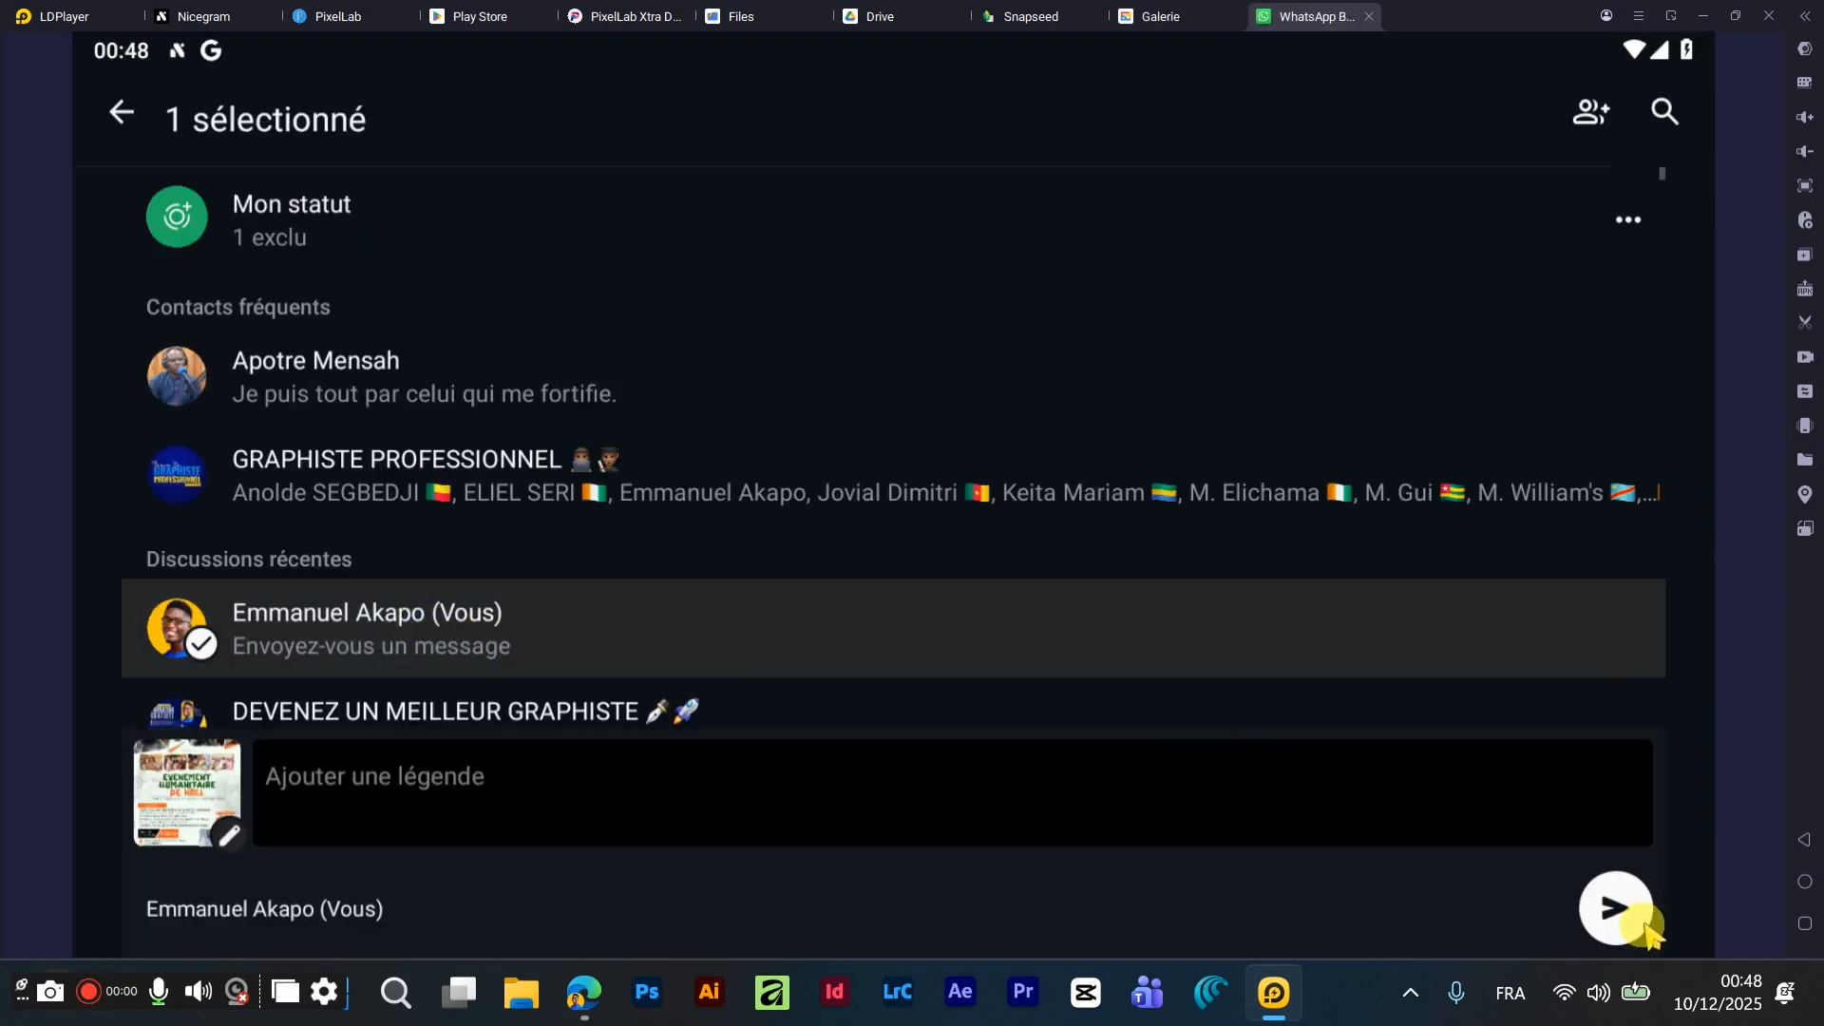
left_click(1612, 913)
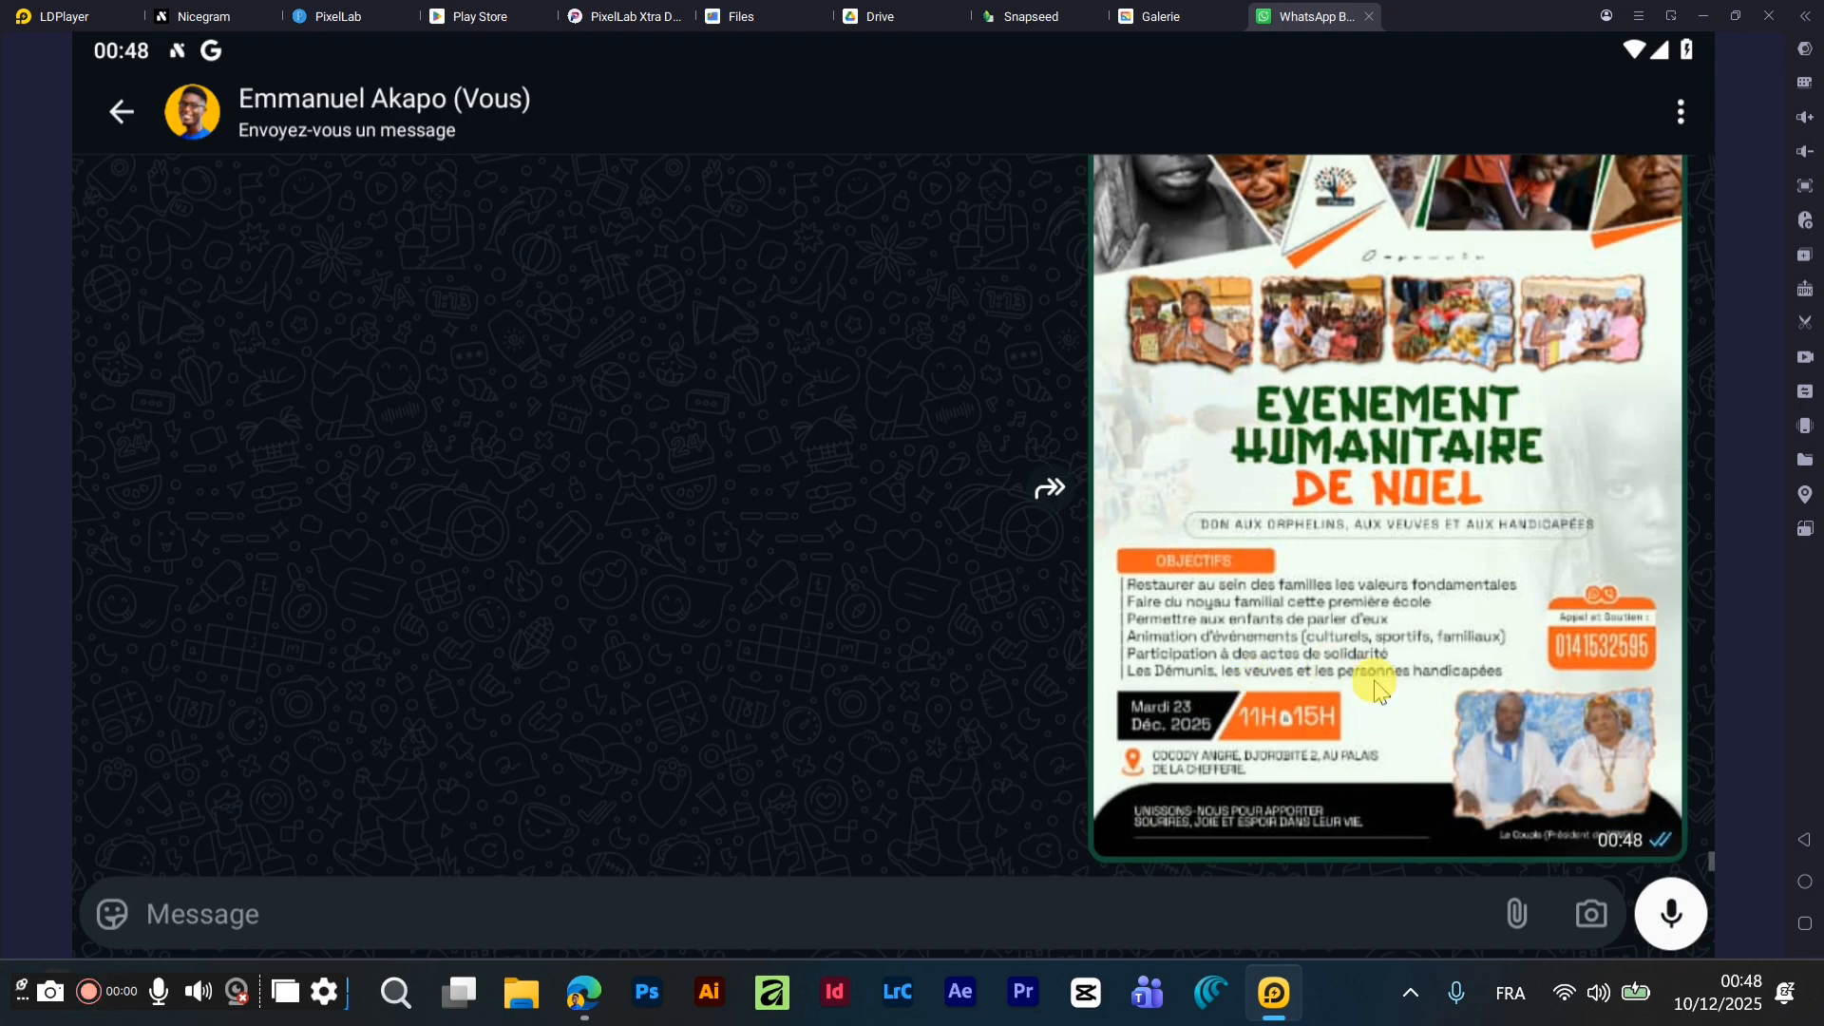
- Leave LDPlayer for the desktop, find and open WhatsApp for Windows, and view the poster image in the account's own chat
left_click(1244, 933)
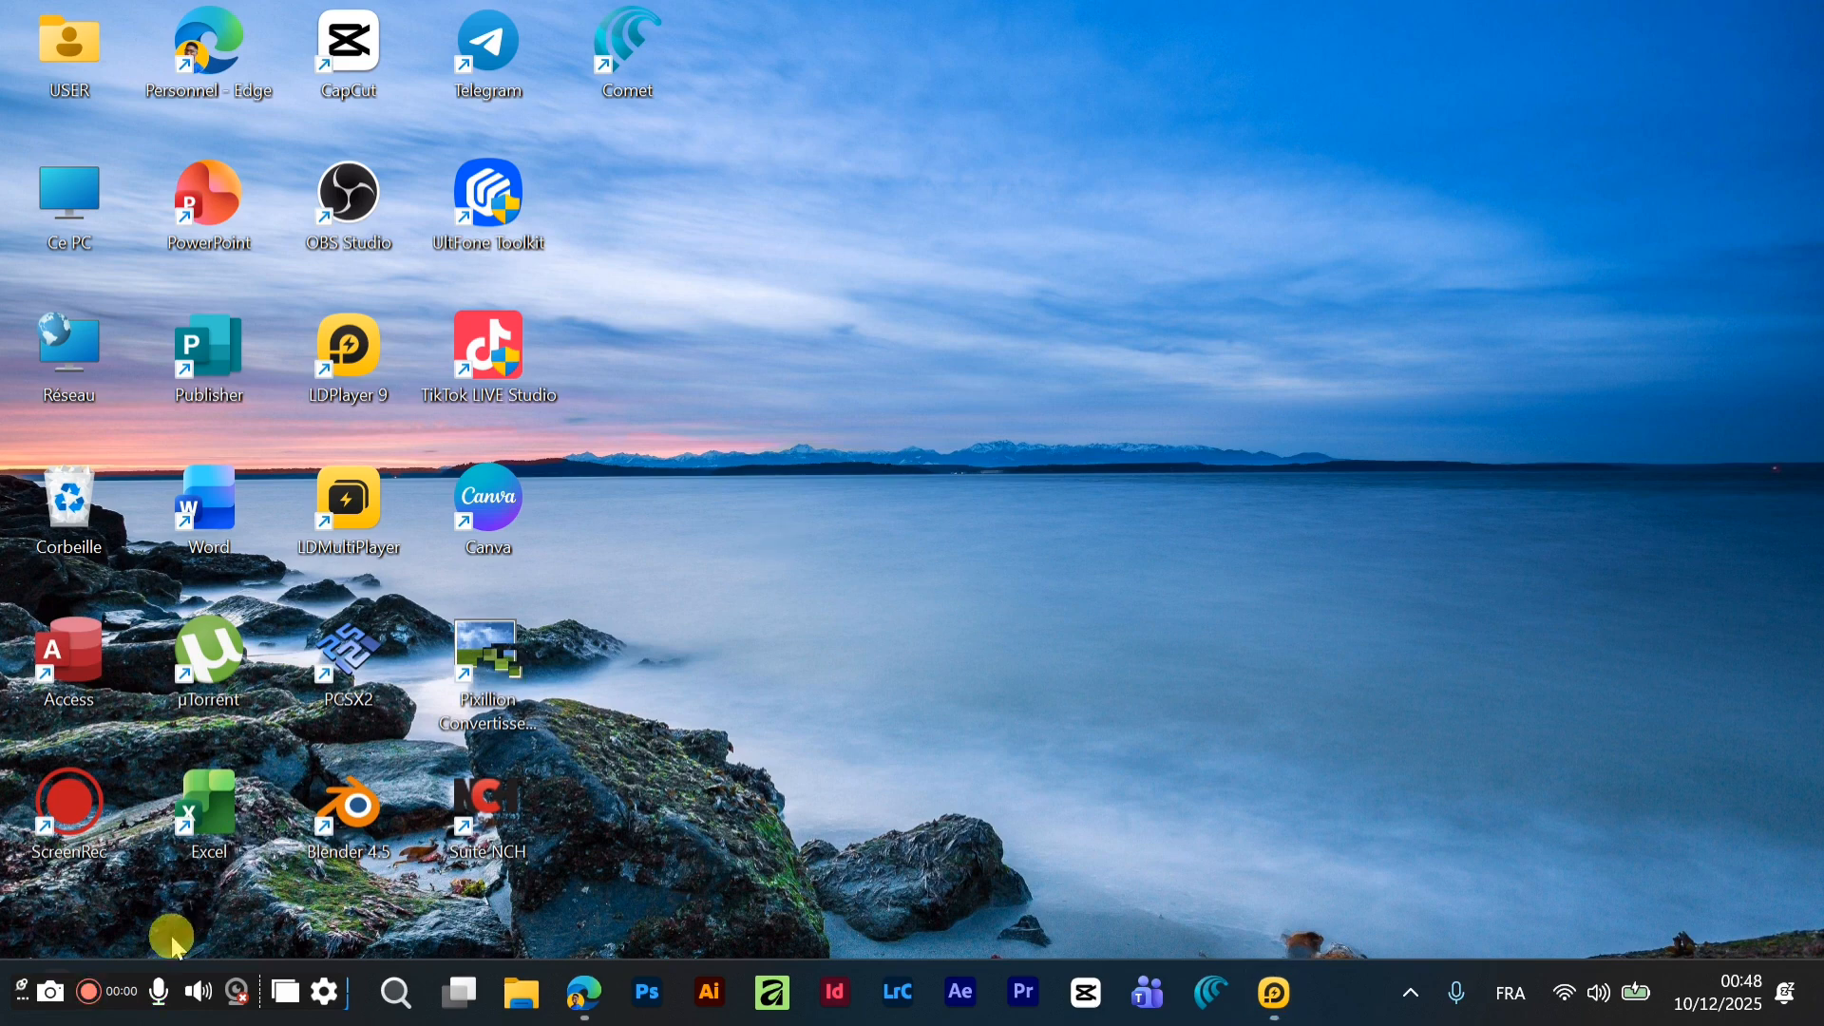
left_click(395, 992)
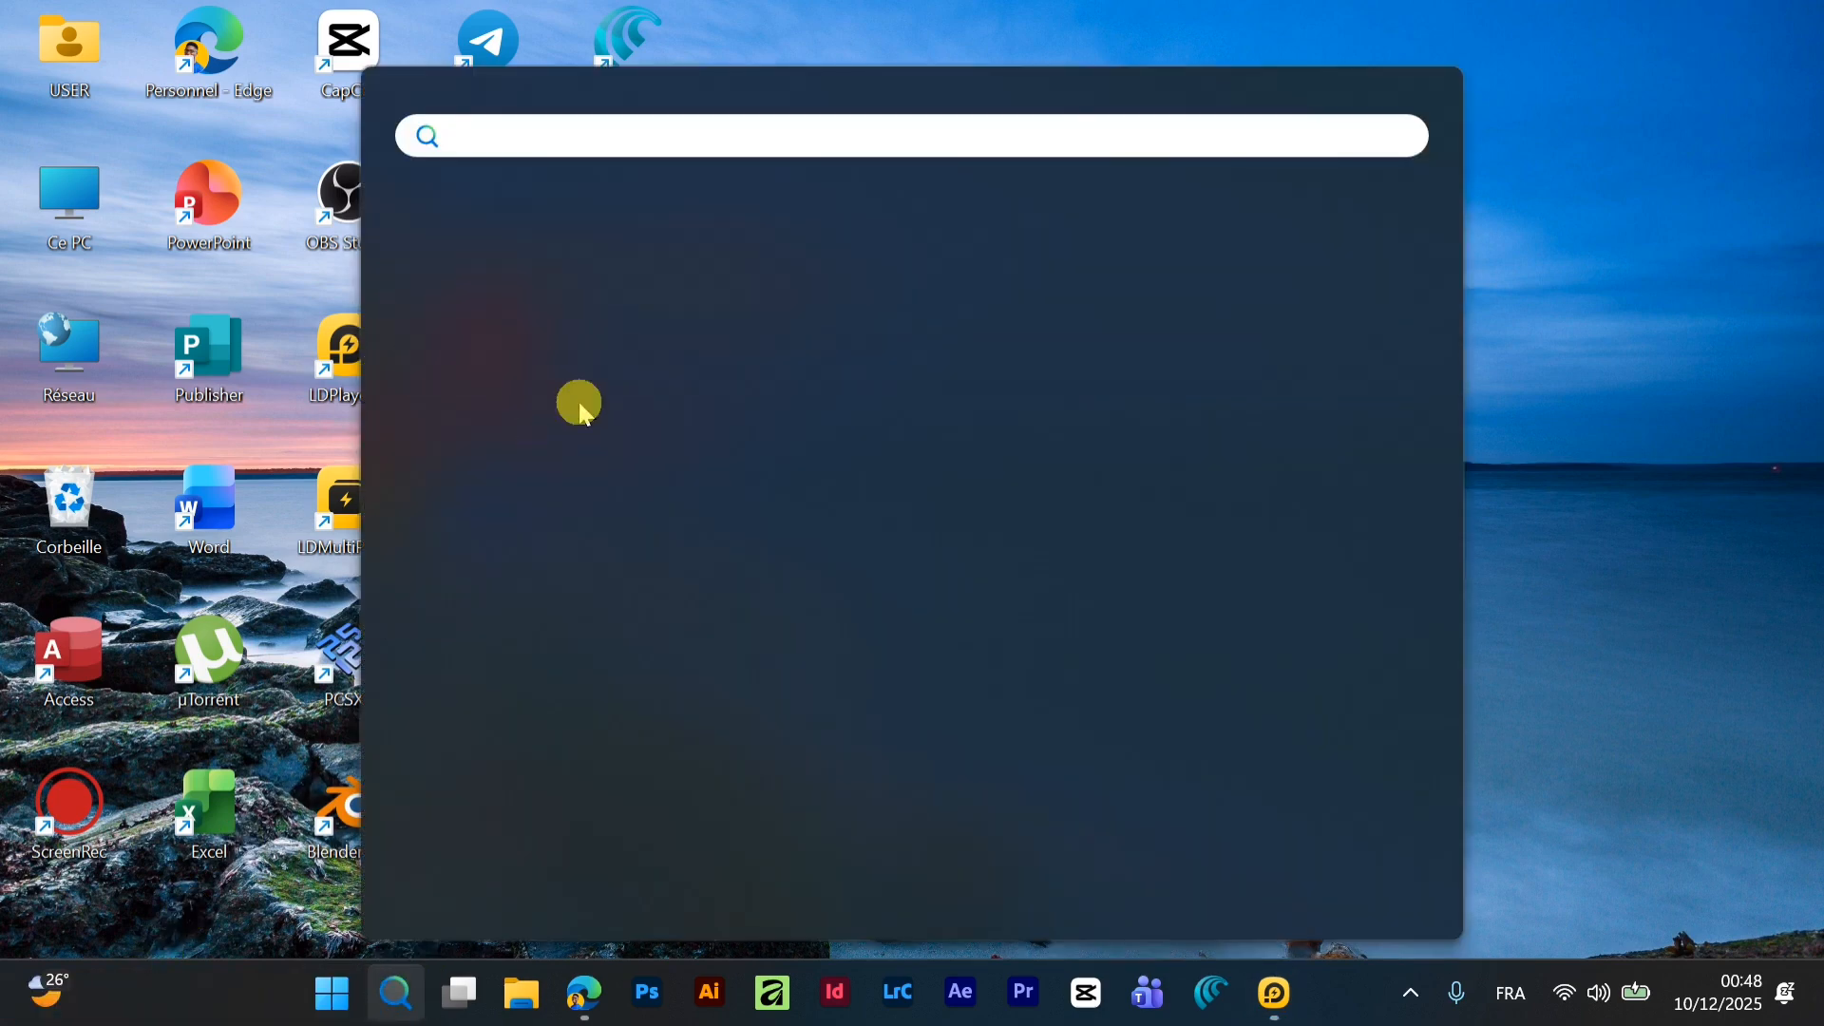
type("wha")
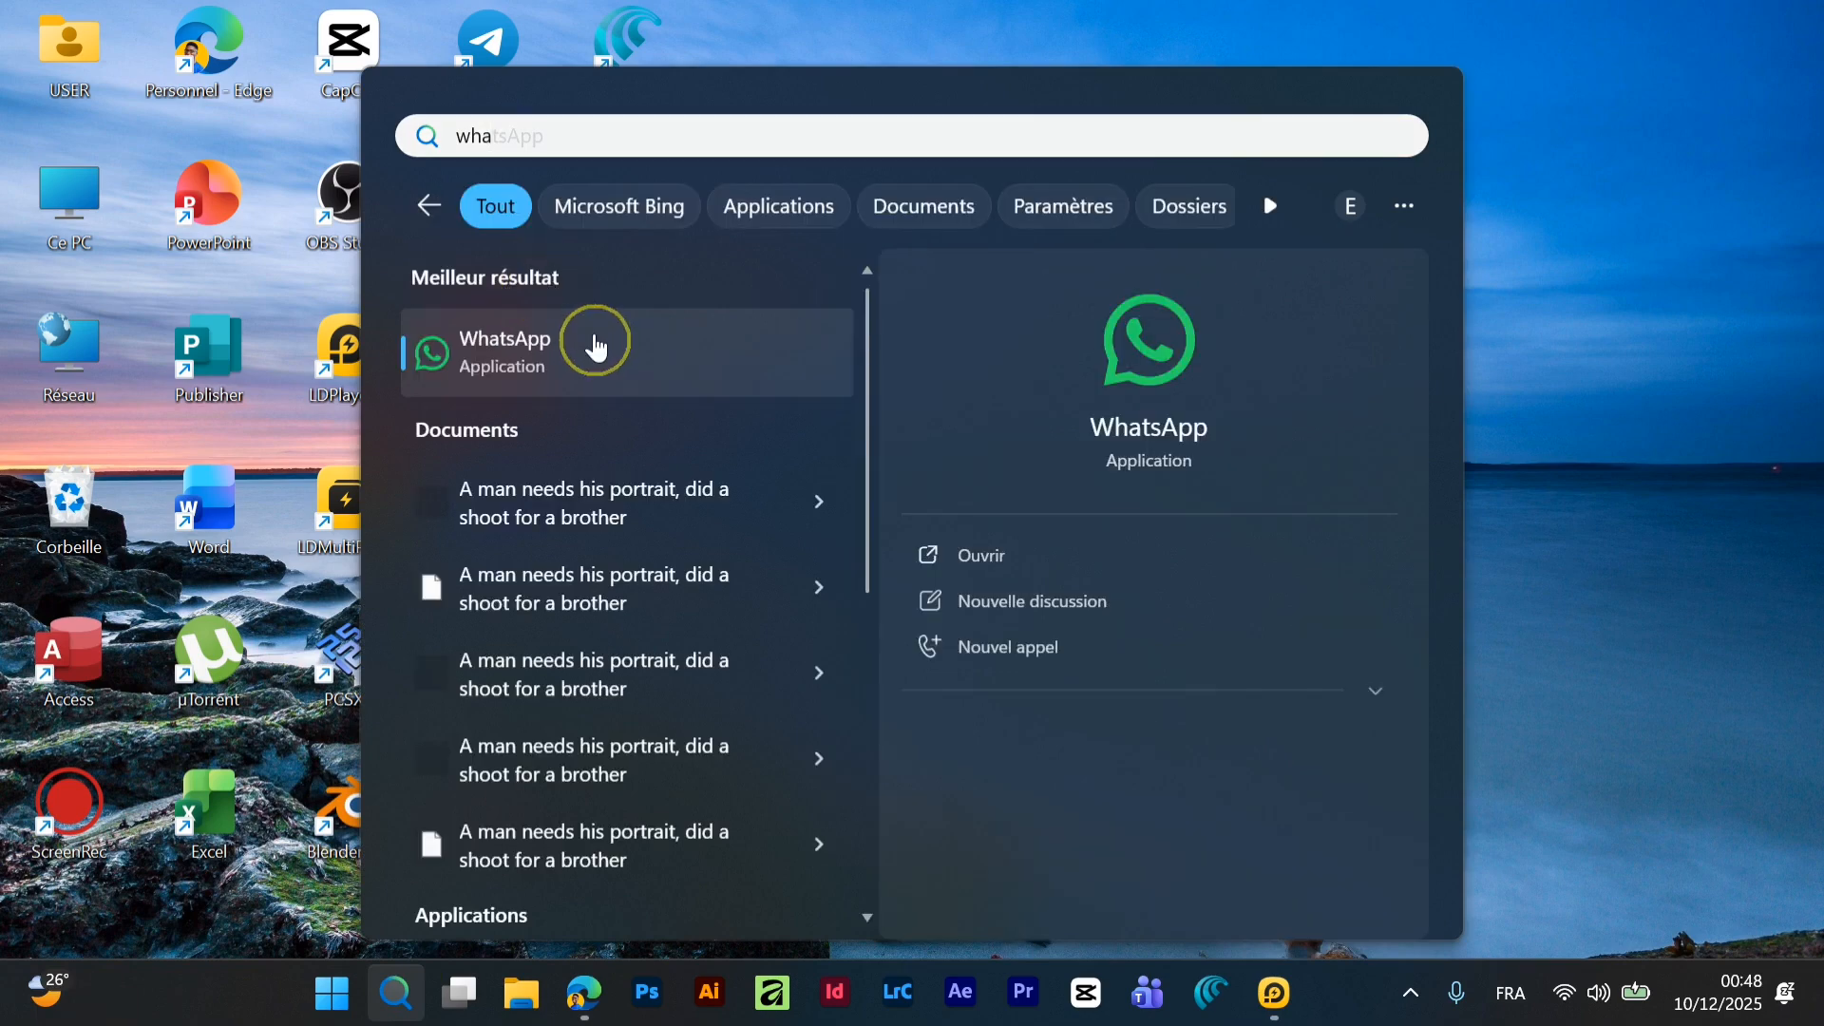
left_click(1208, 568)
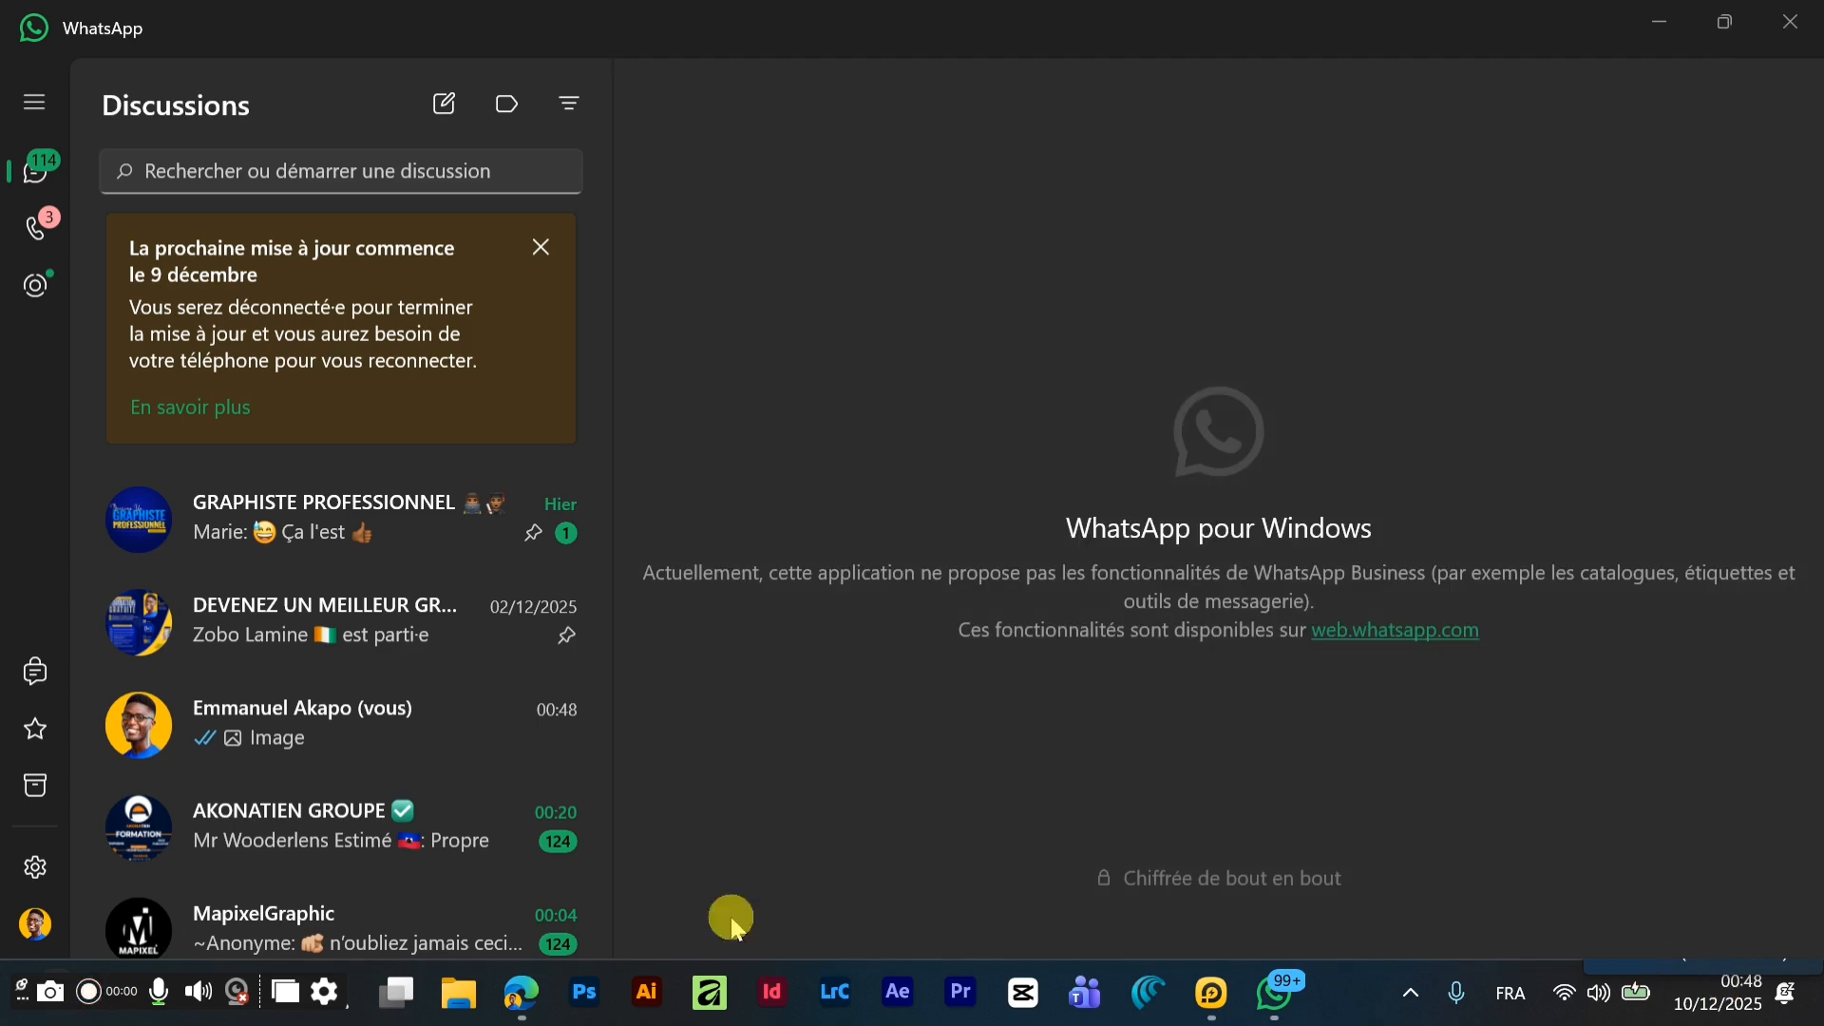
left_click(372, 745)
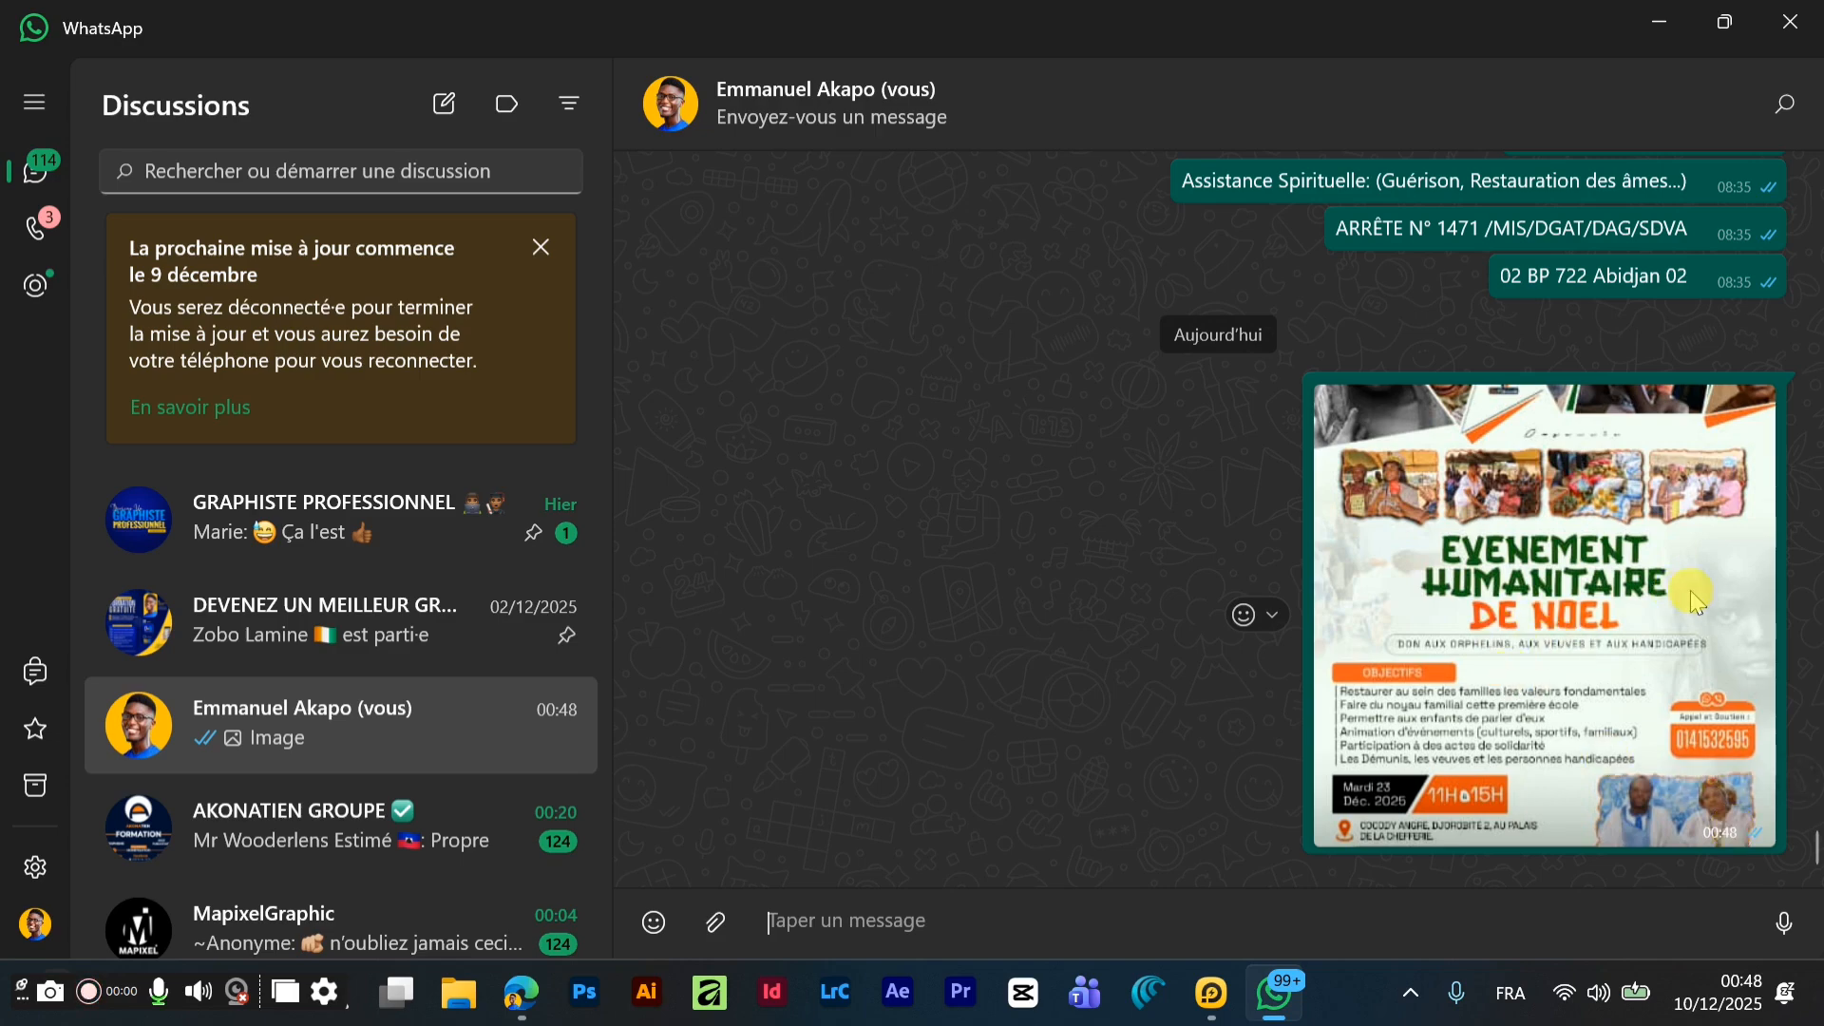
- Minimize WhatsApp and switch back to the poster in PixelLab inside LDPlayer
left_click(1649, 37)
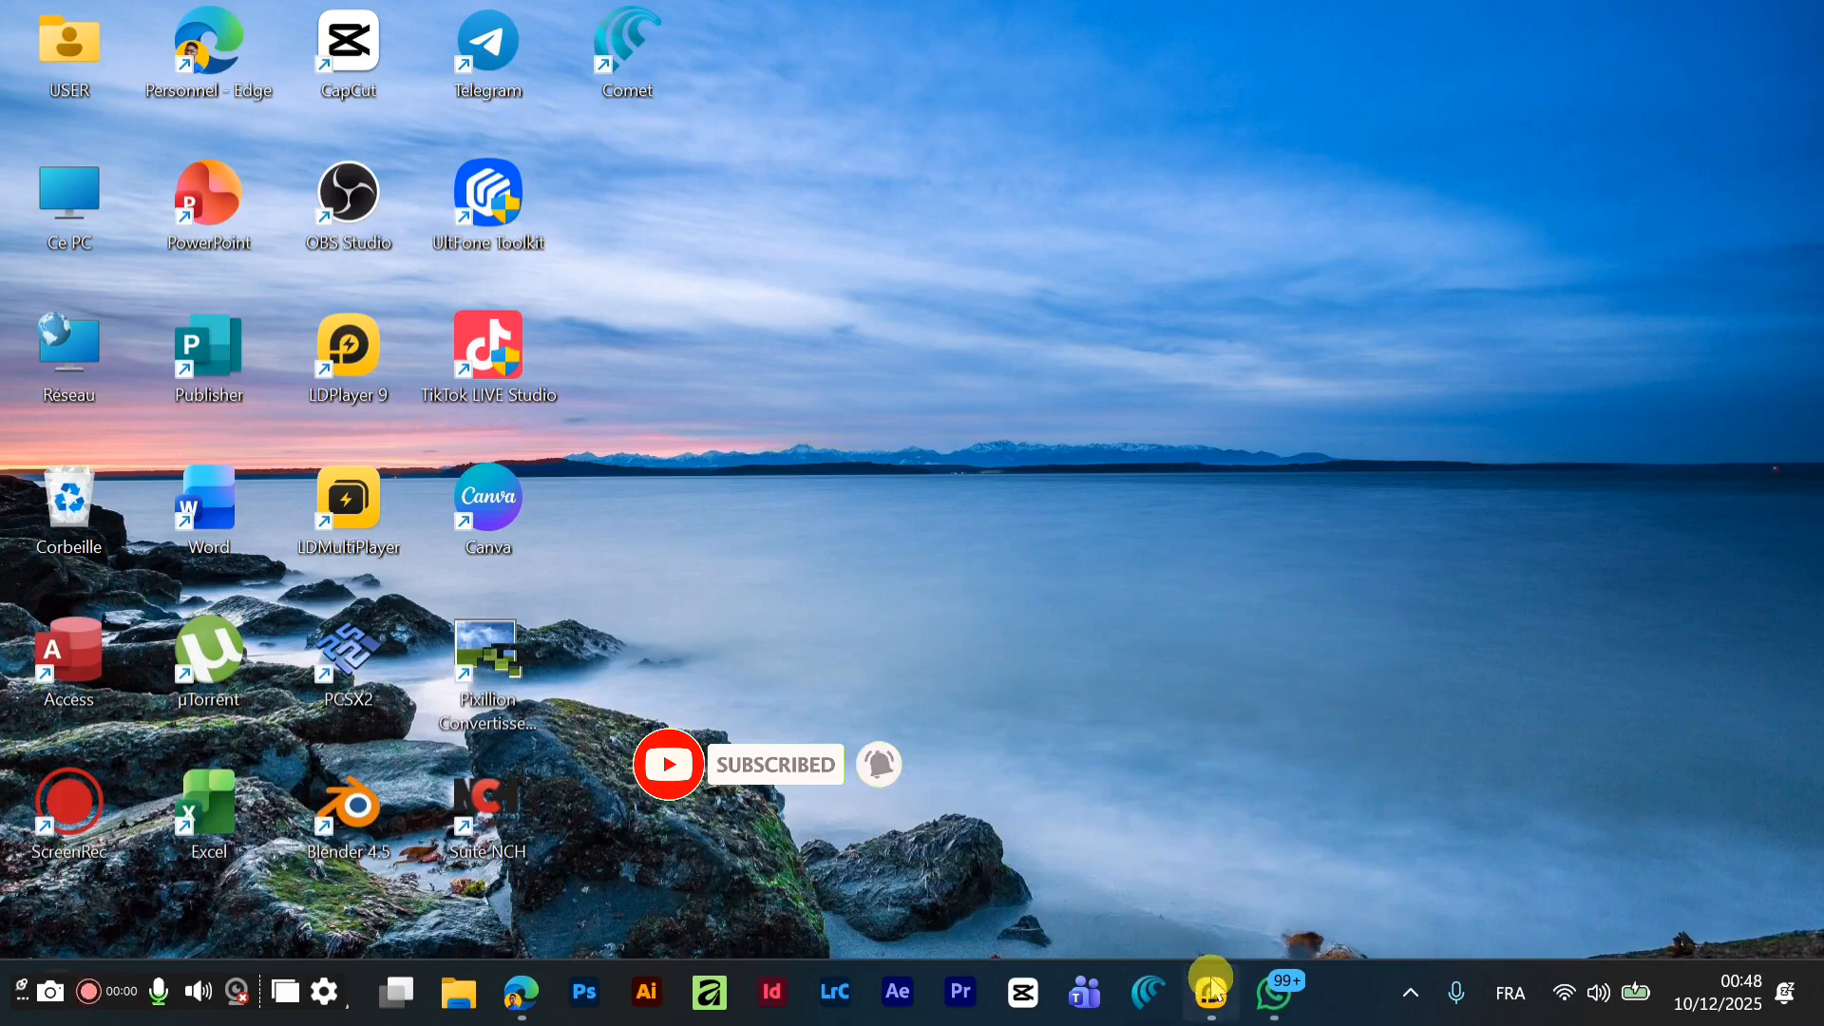
left_click(1220, 989)
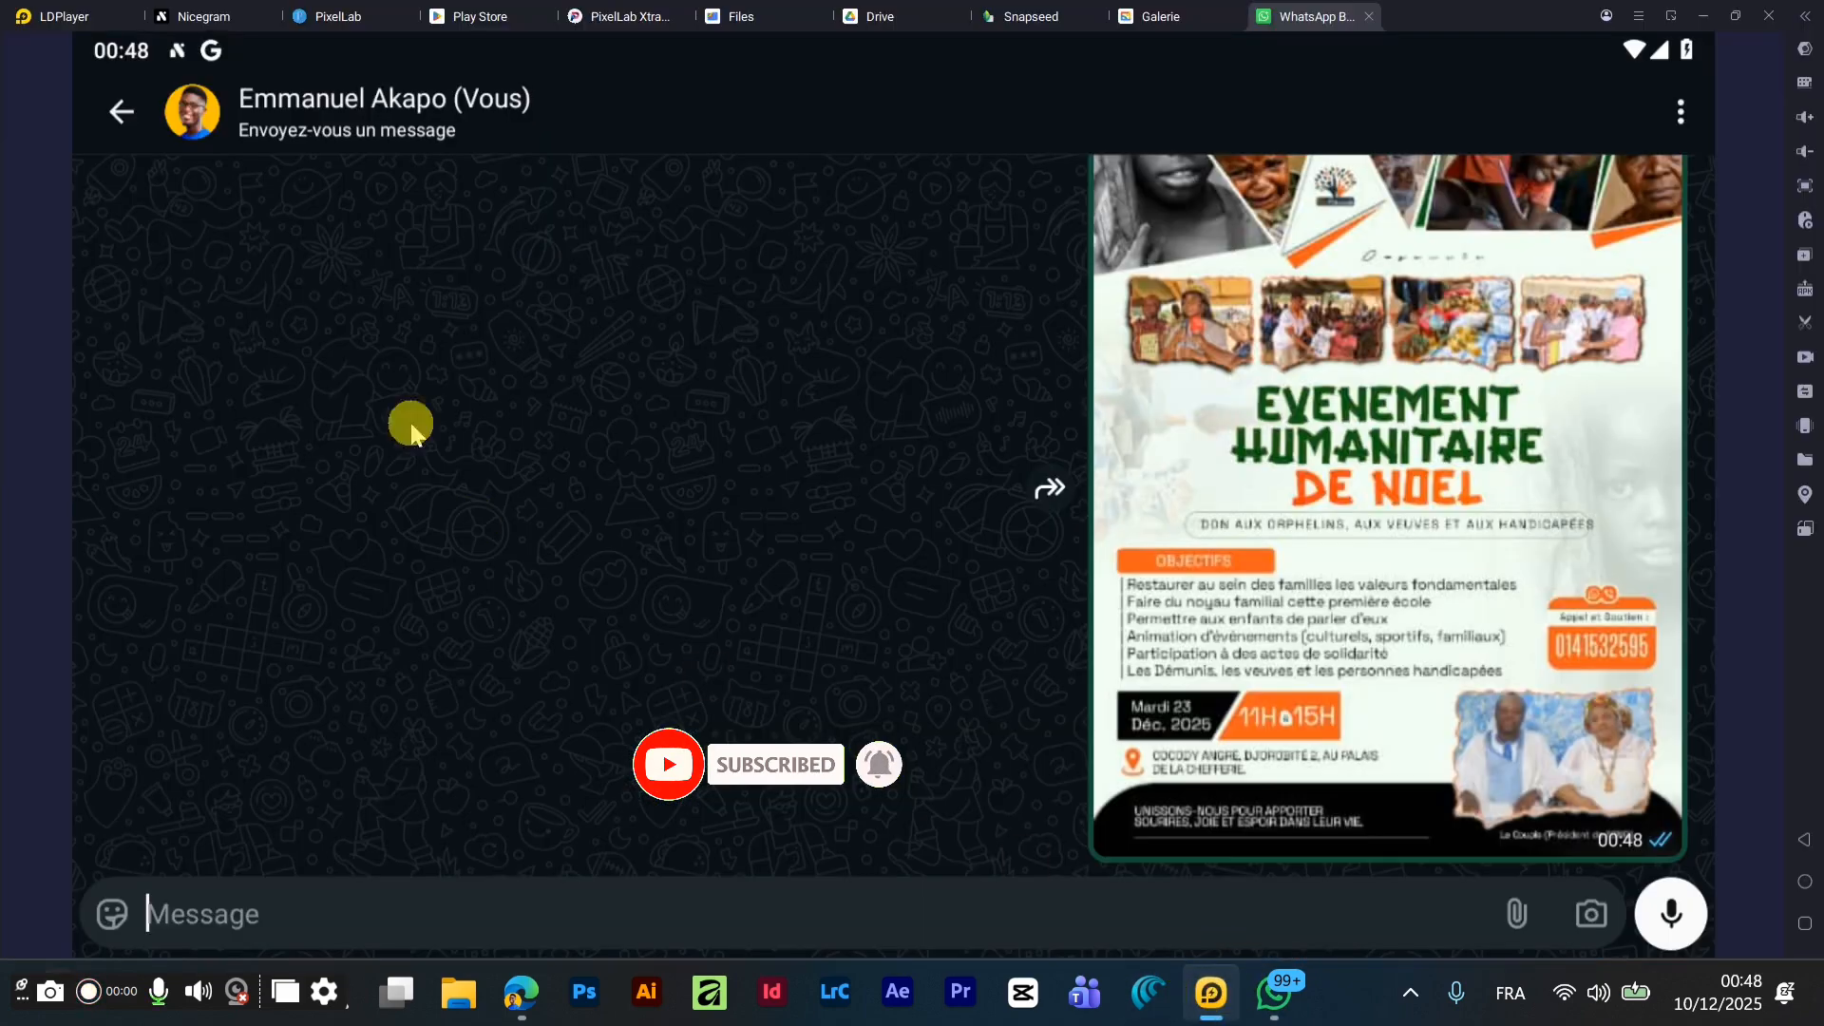
left_click(319, 17)
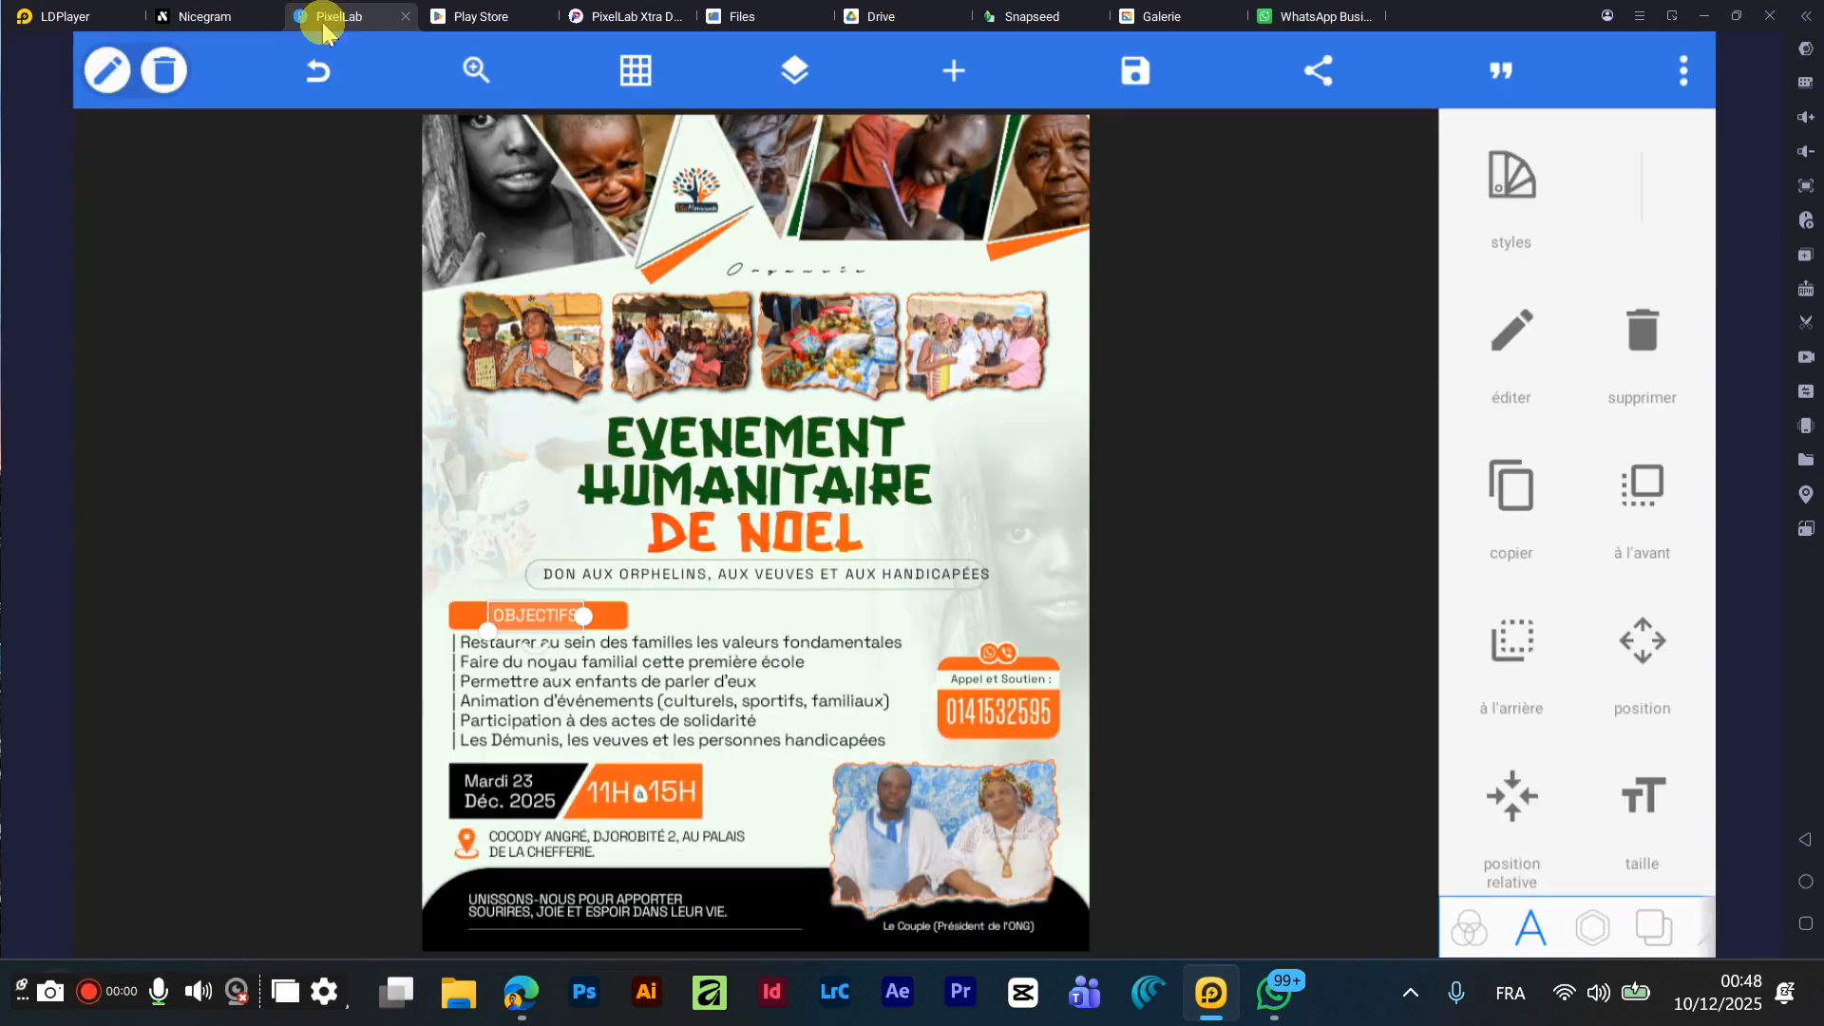
left_click(766, 537)
left_click(761, 570)
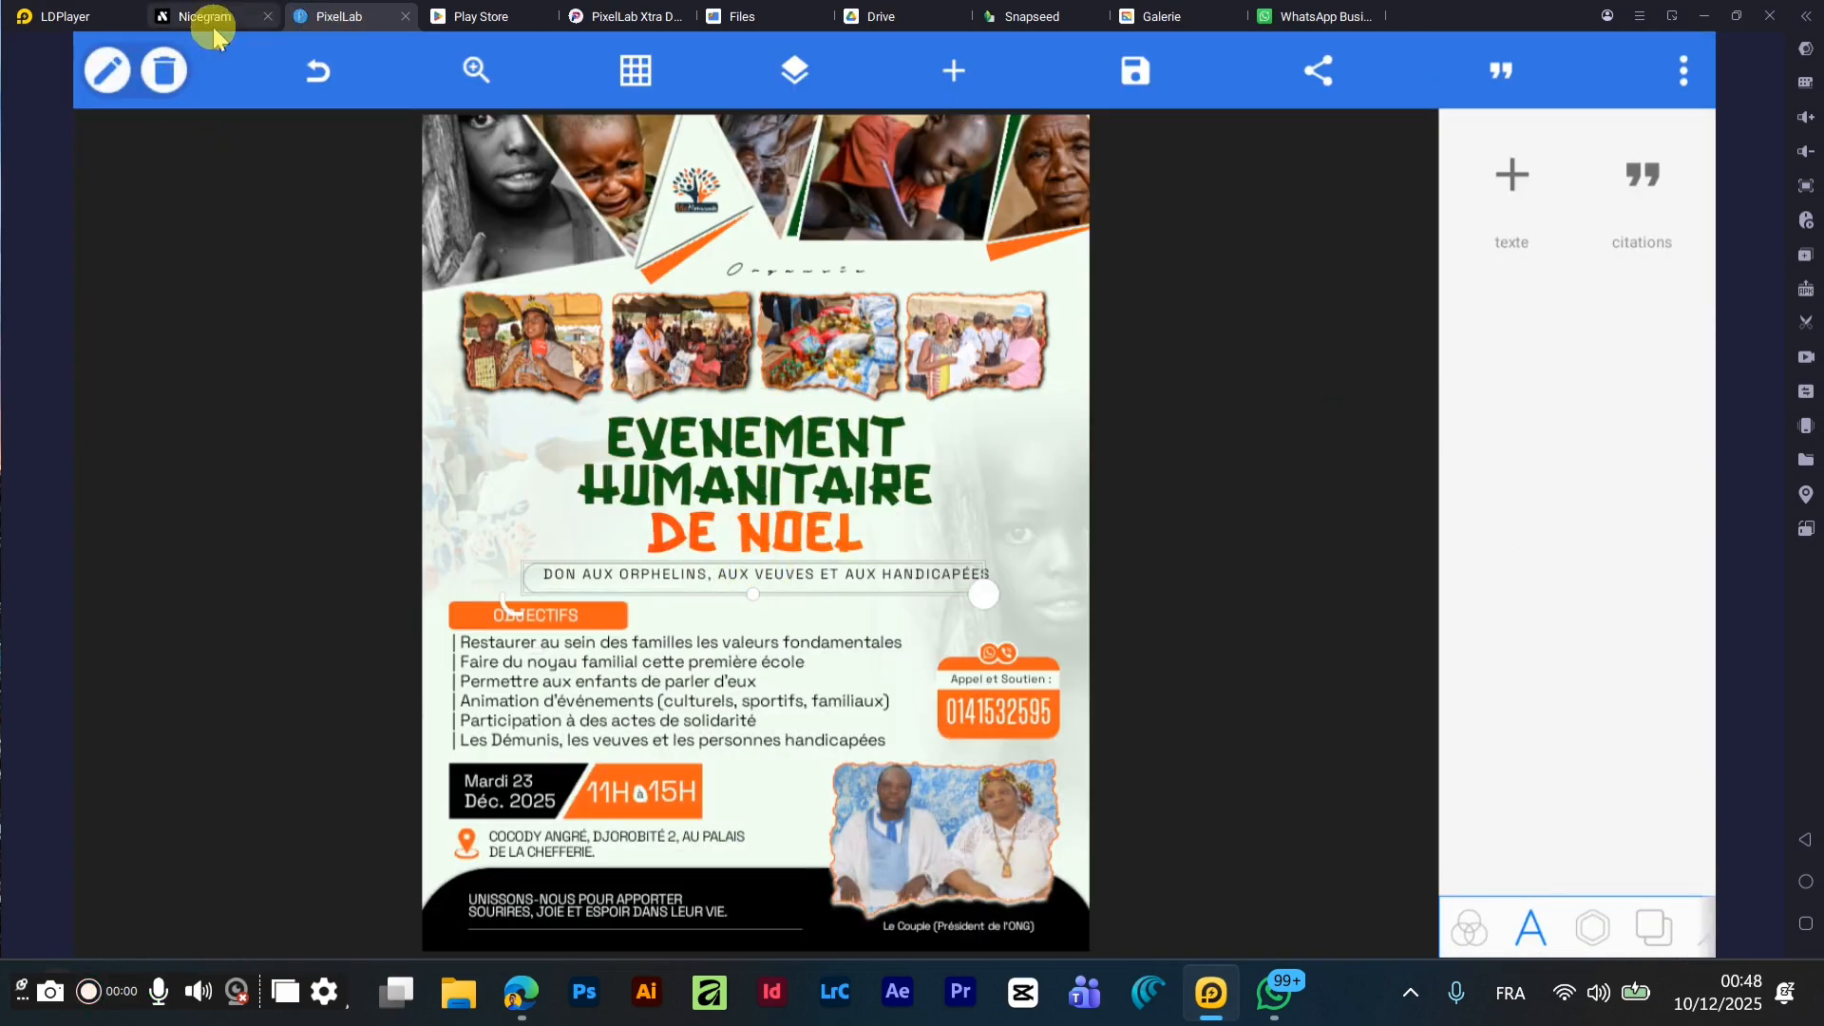
left_click(310, 66)
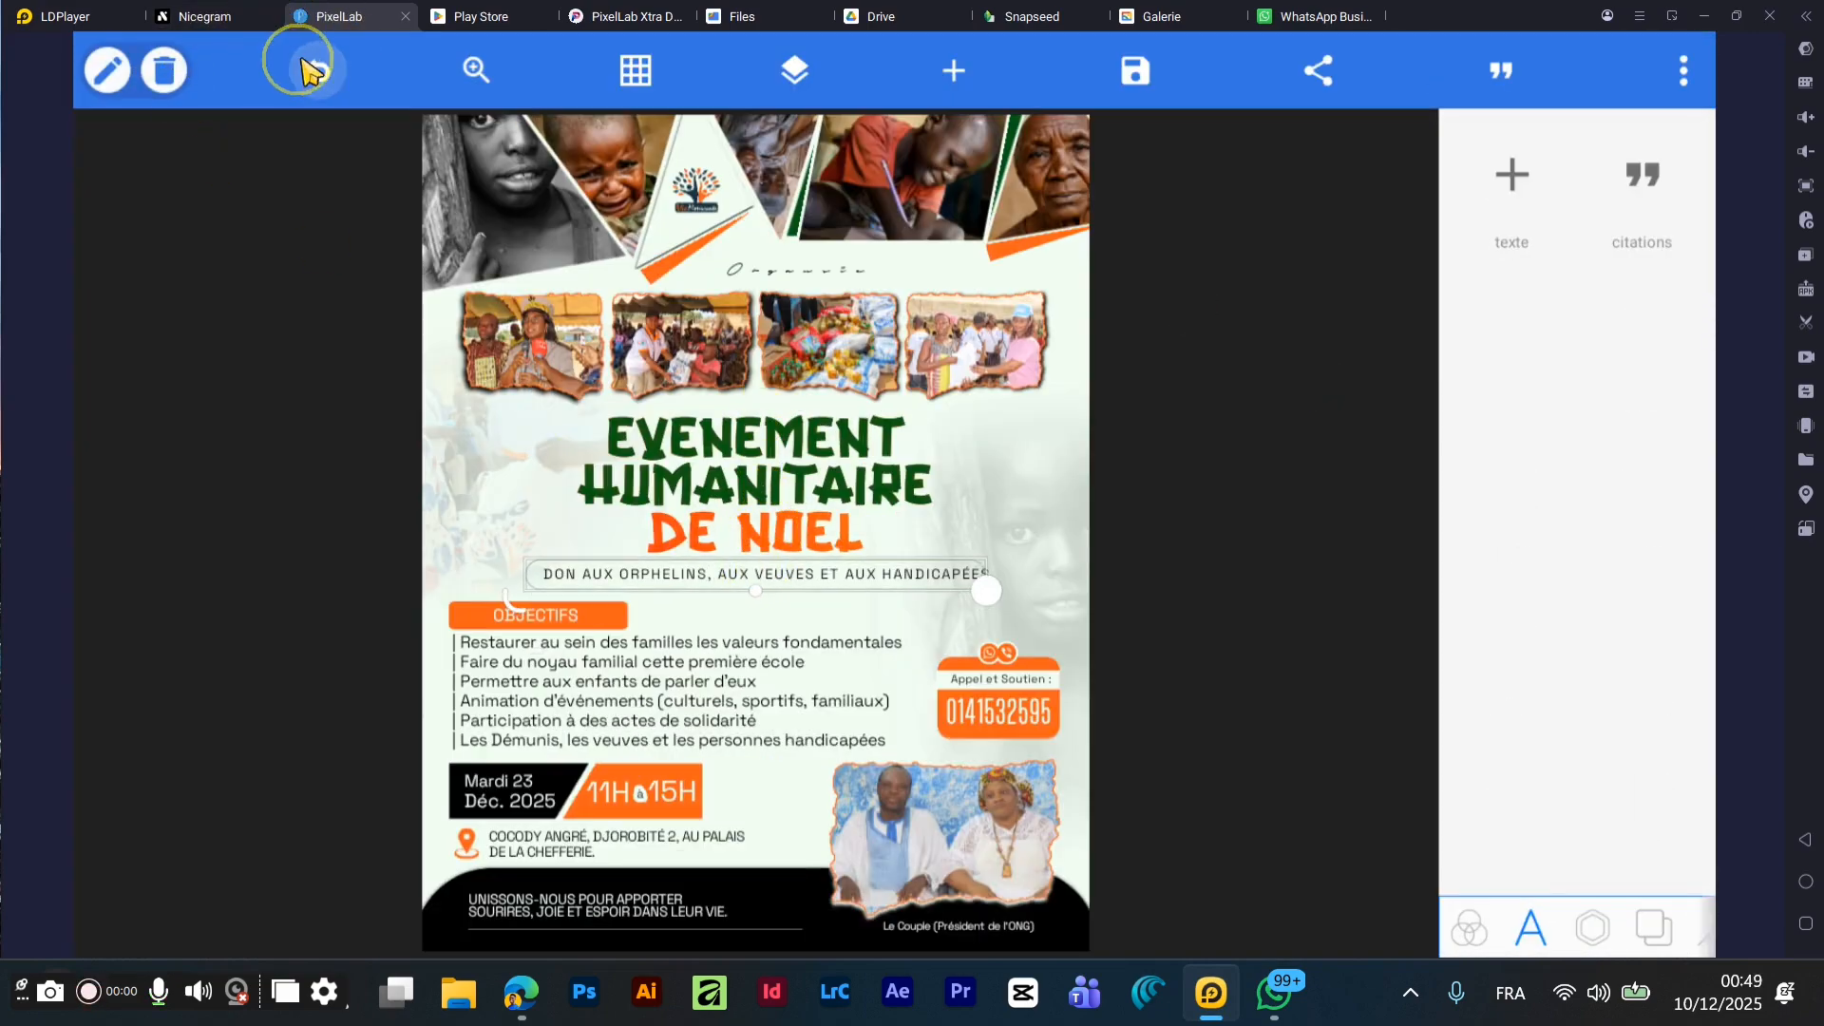
left_click(558, 620)
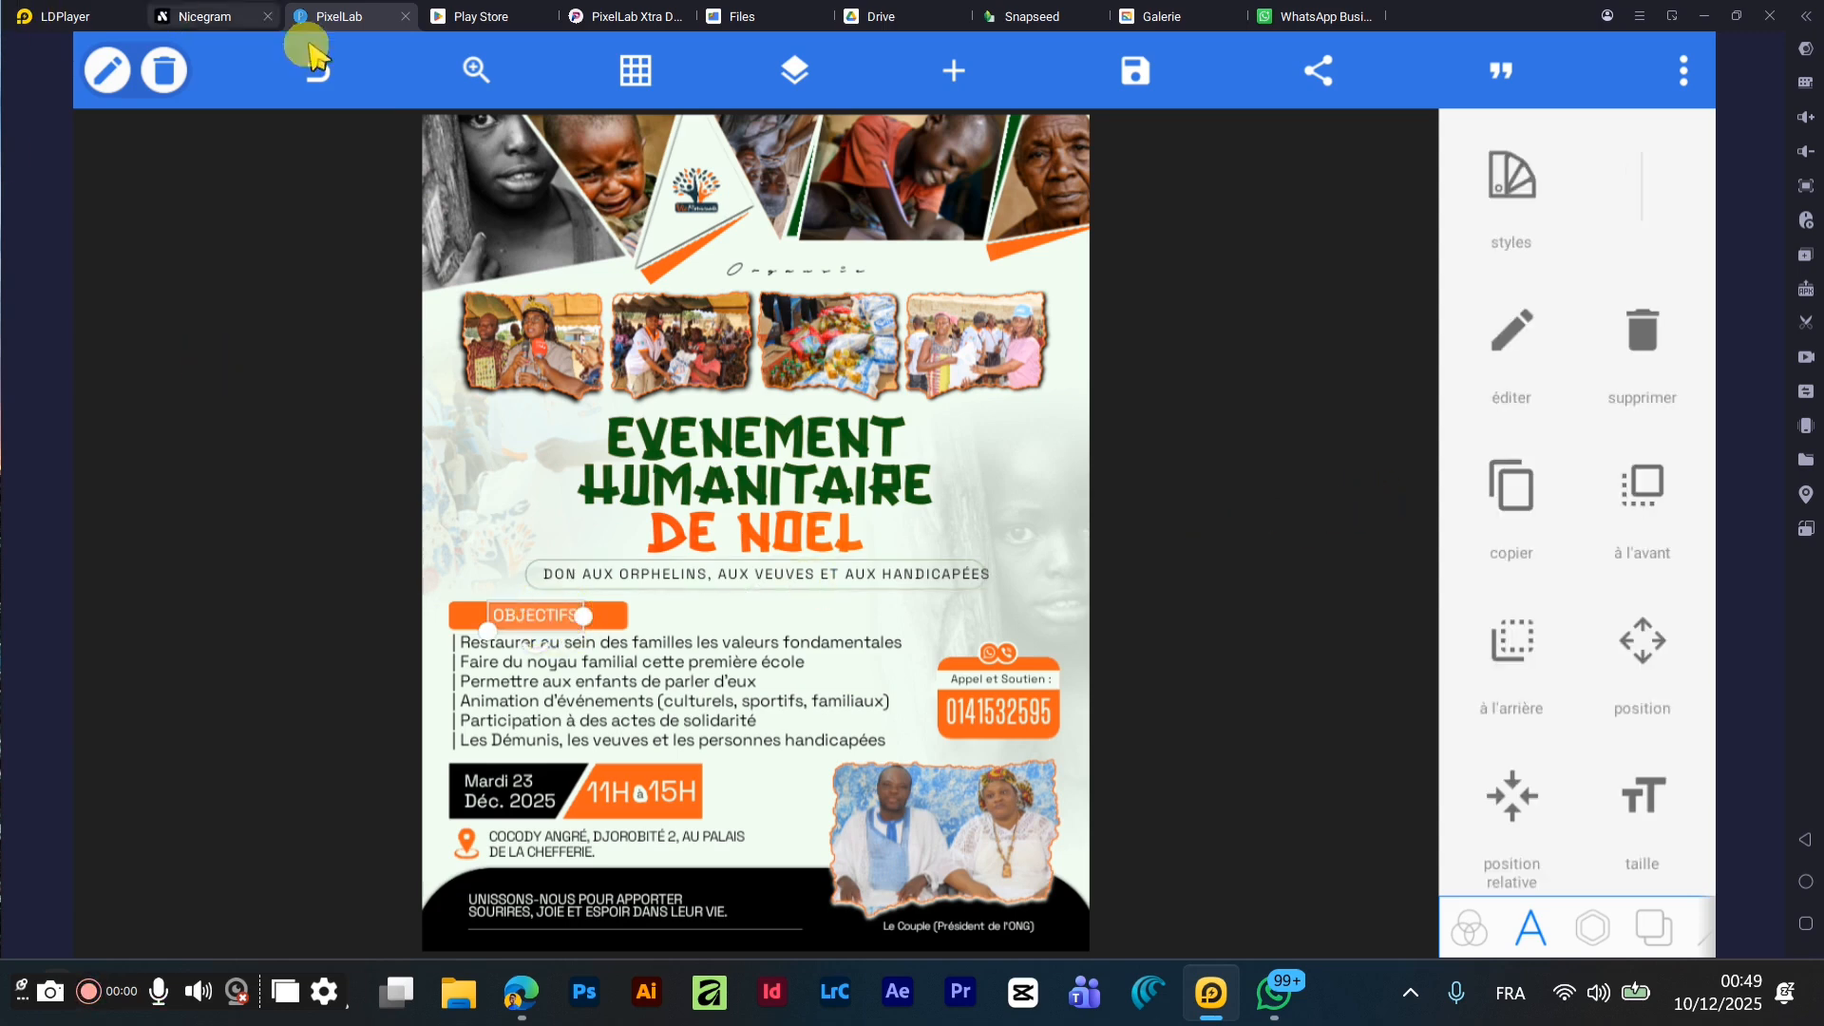
left_click(323, 72)
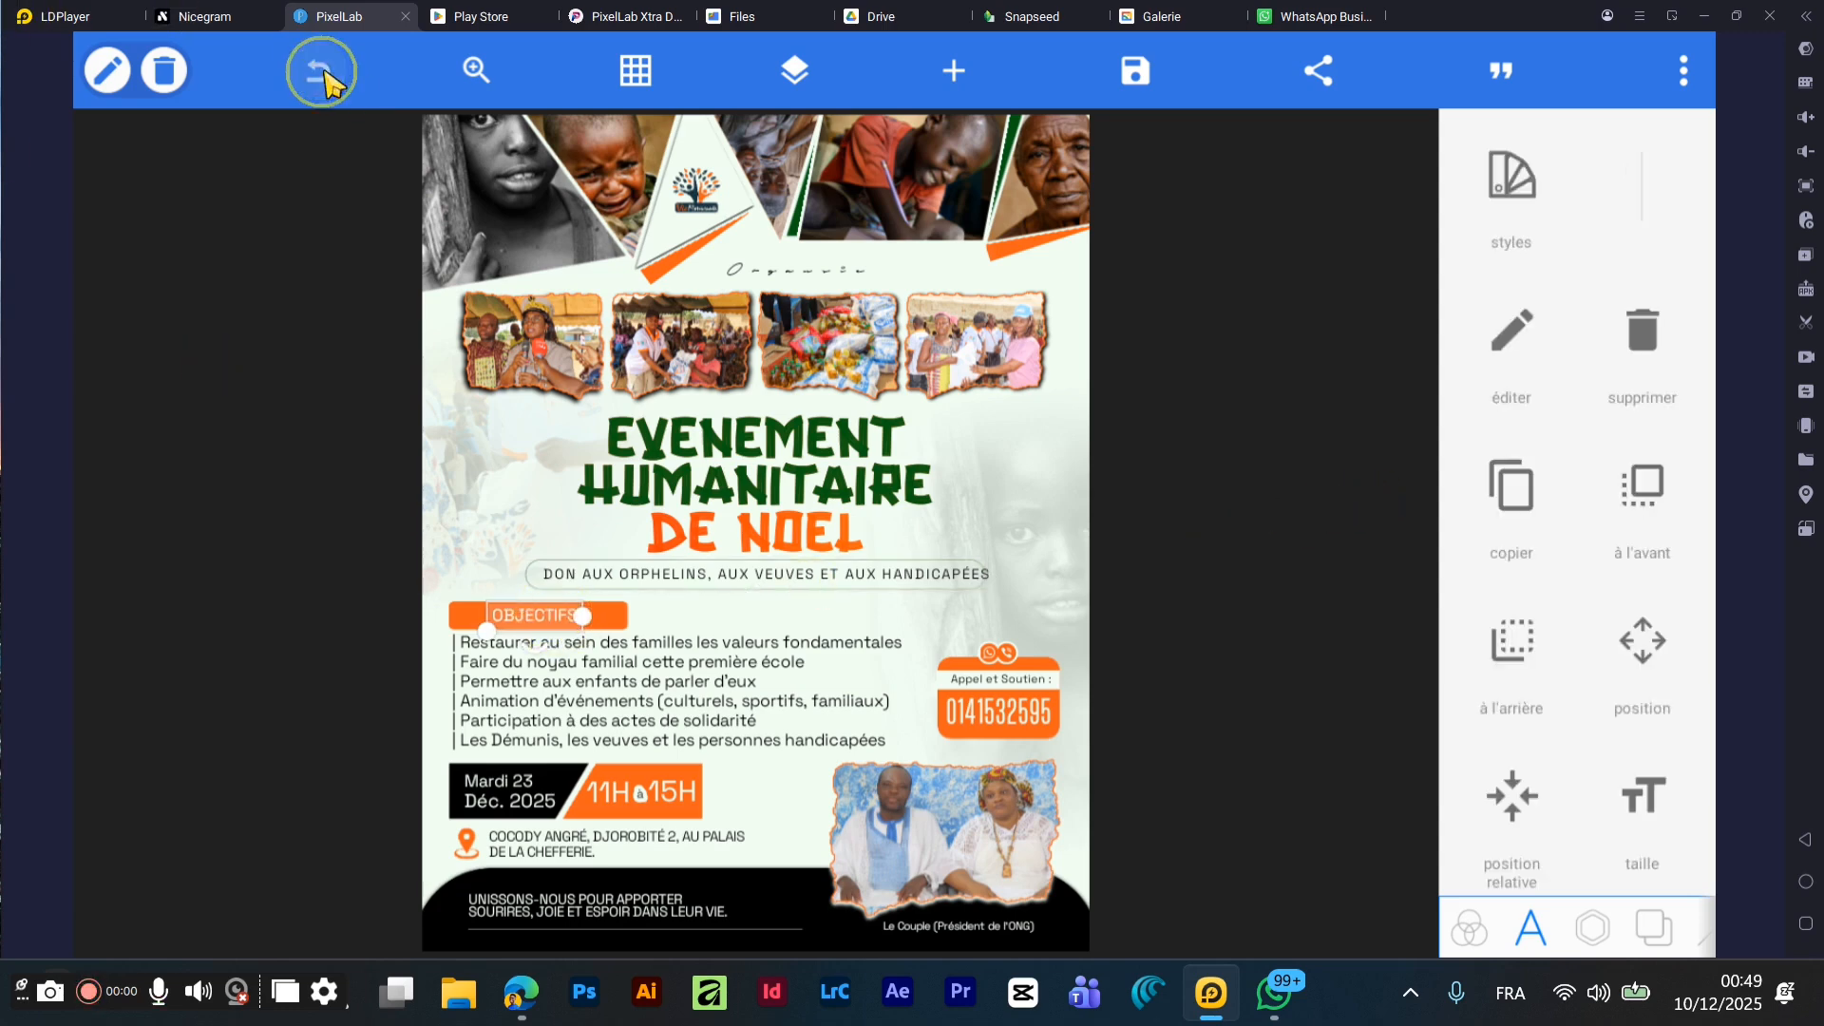
- Select the OBJECTIFS text on the poster and open its font chooser at the custom fonts list "Mes polices"
left_click(559, 620)
left_click(561, 622)
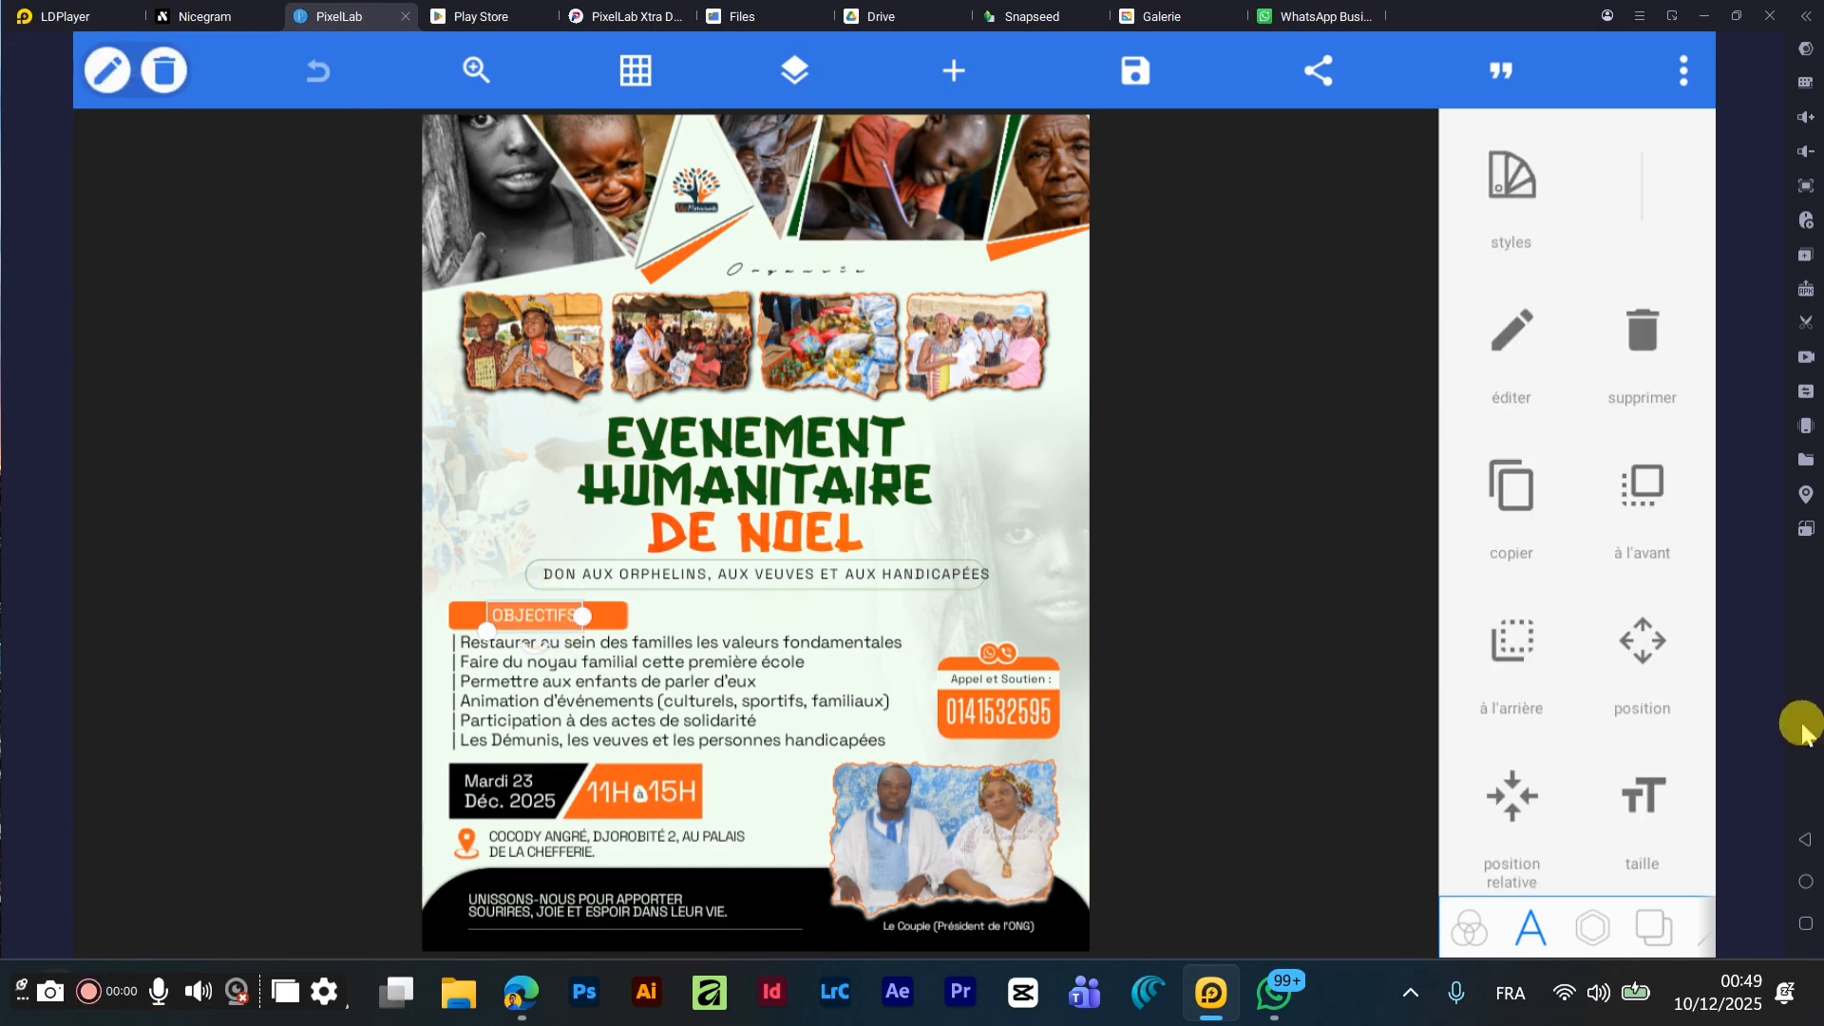
scroll(1514, 651, "down", 5)
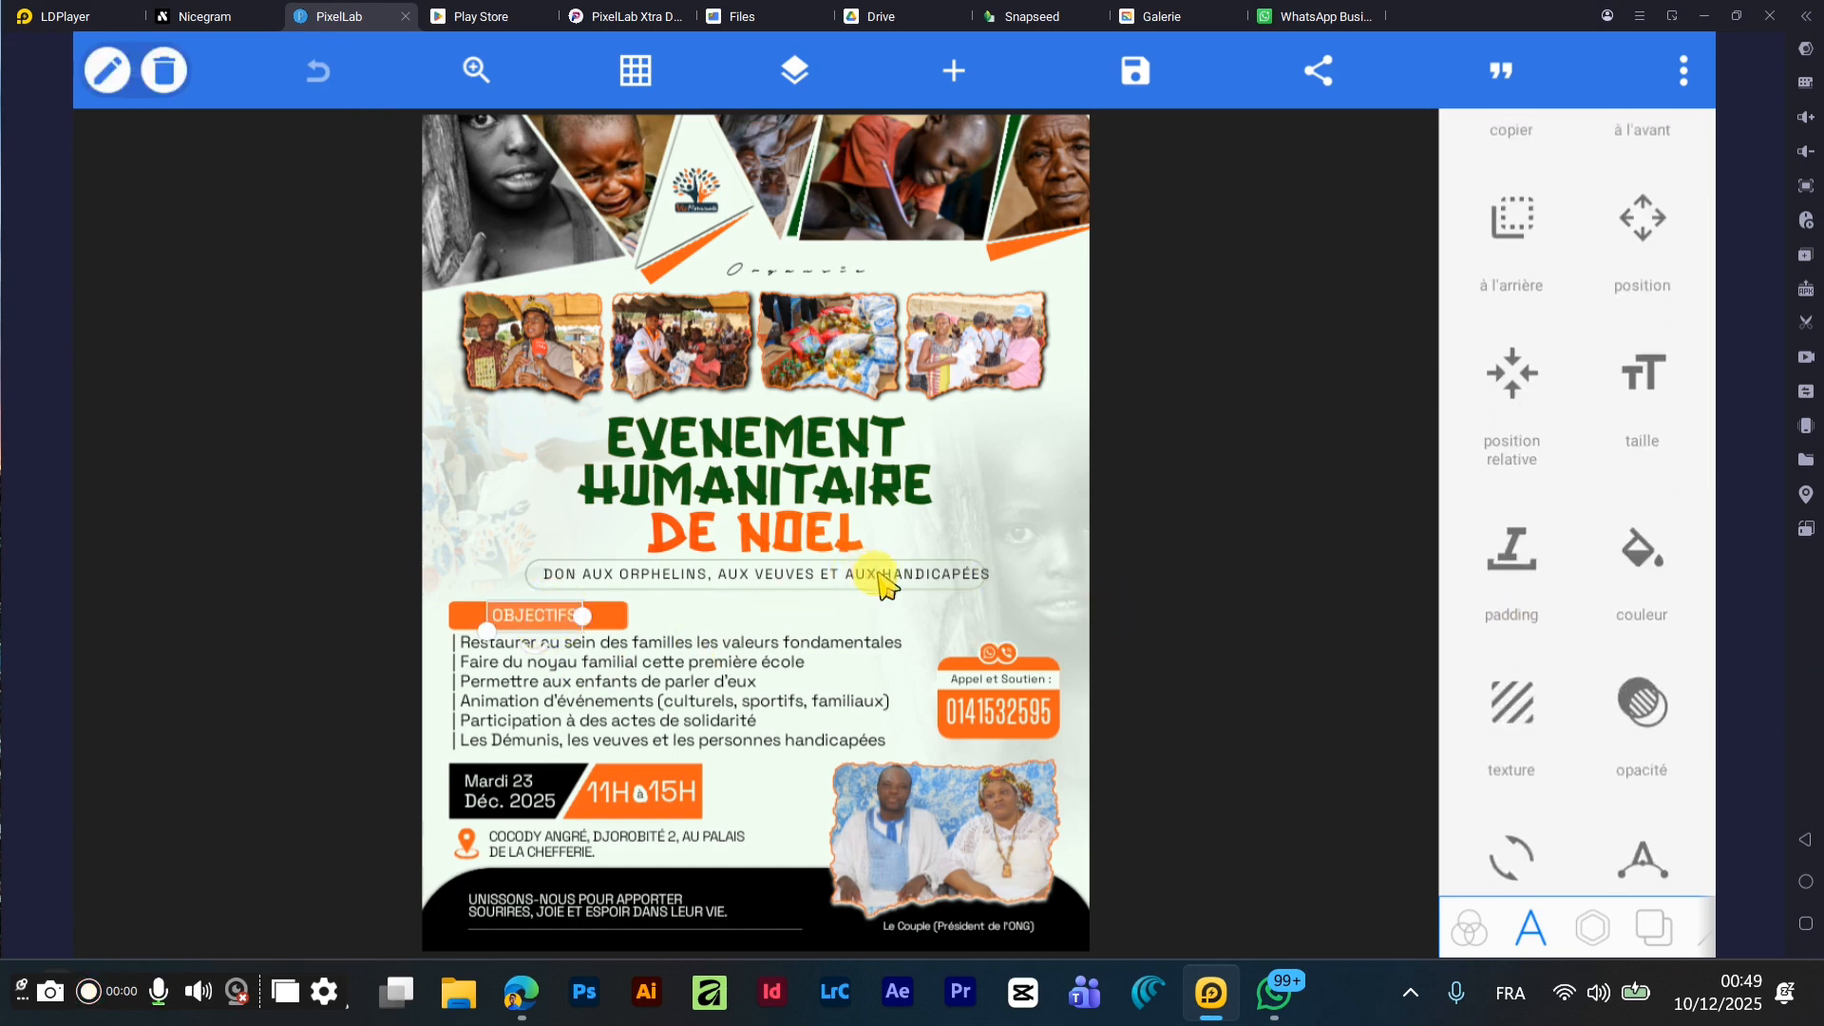
scroll(1475, 672, "down", 5)
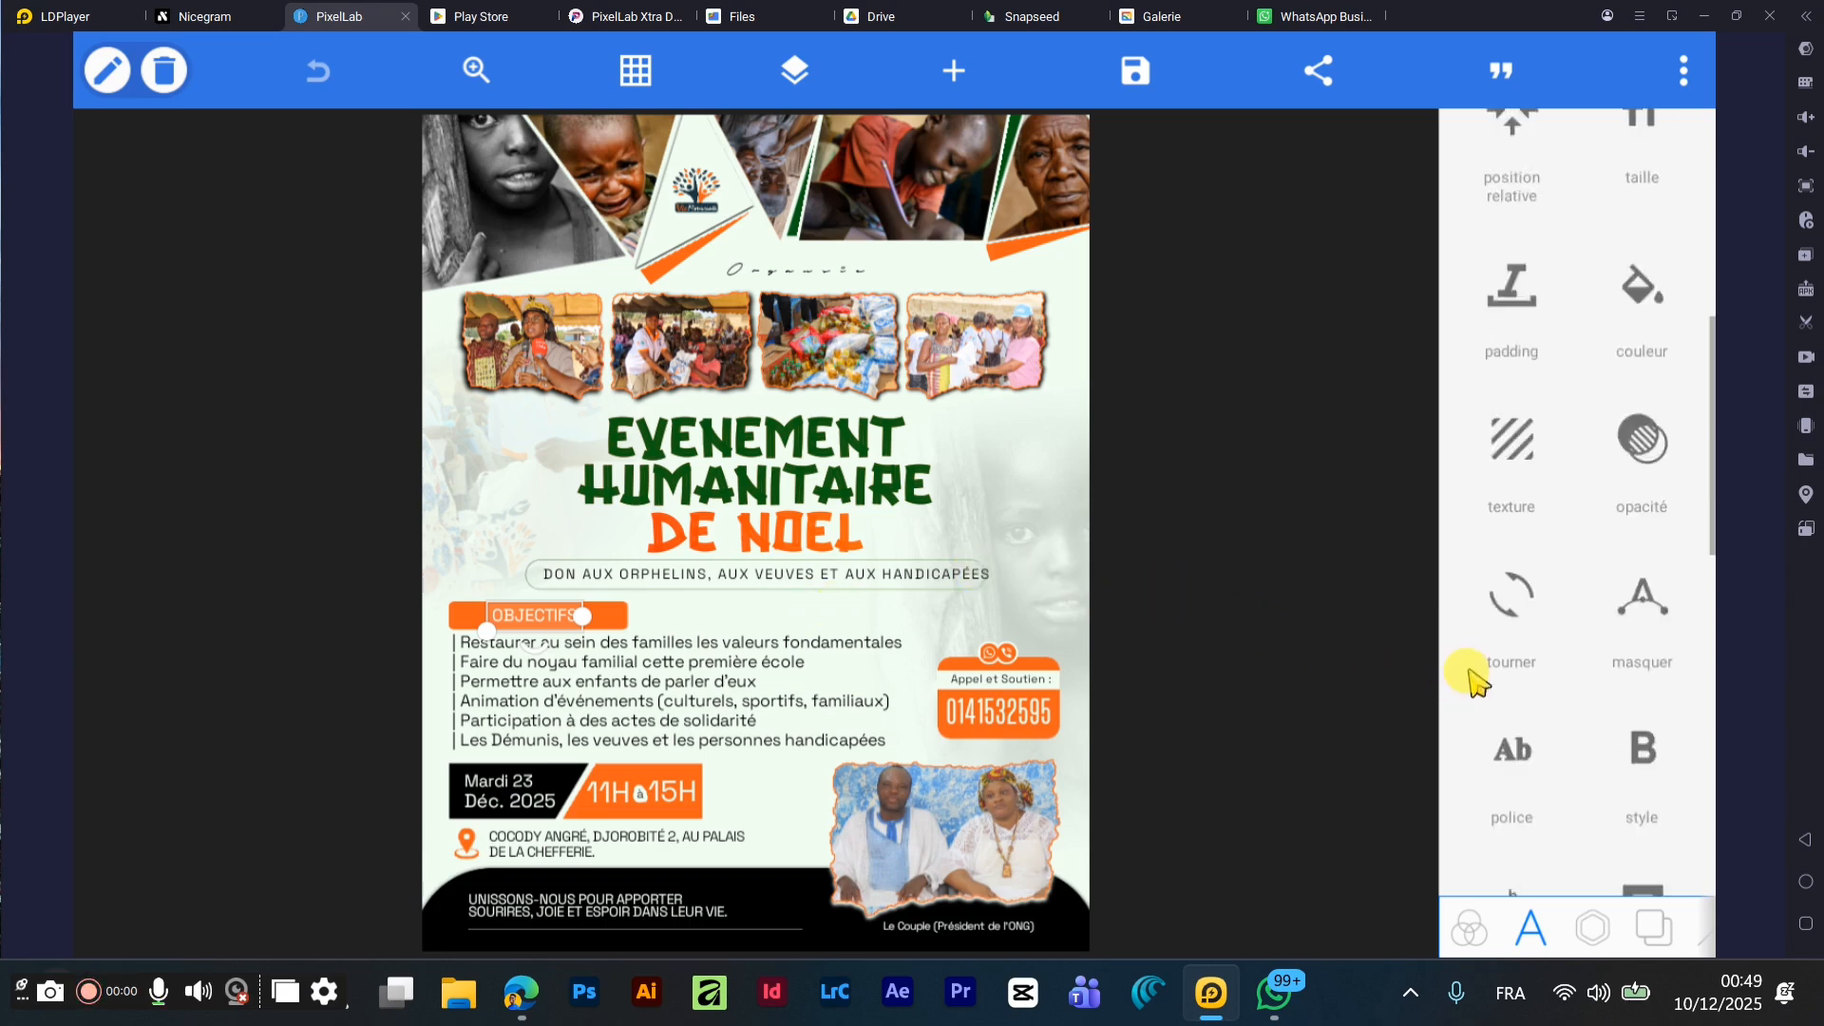
left_click(1518, 596)
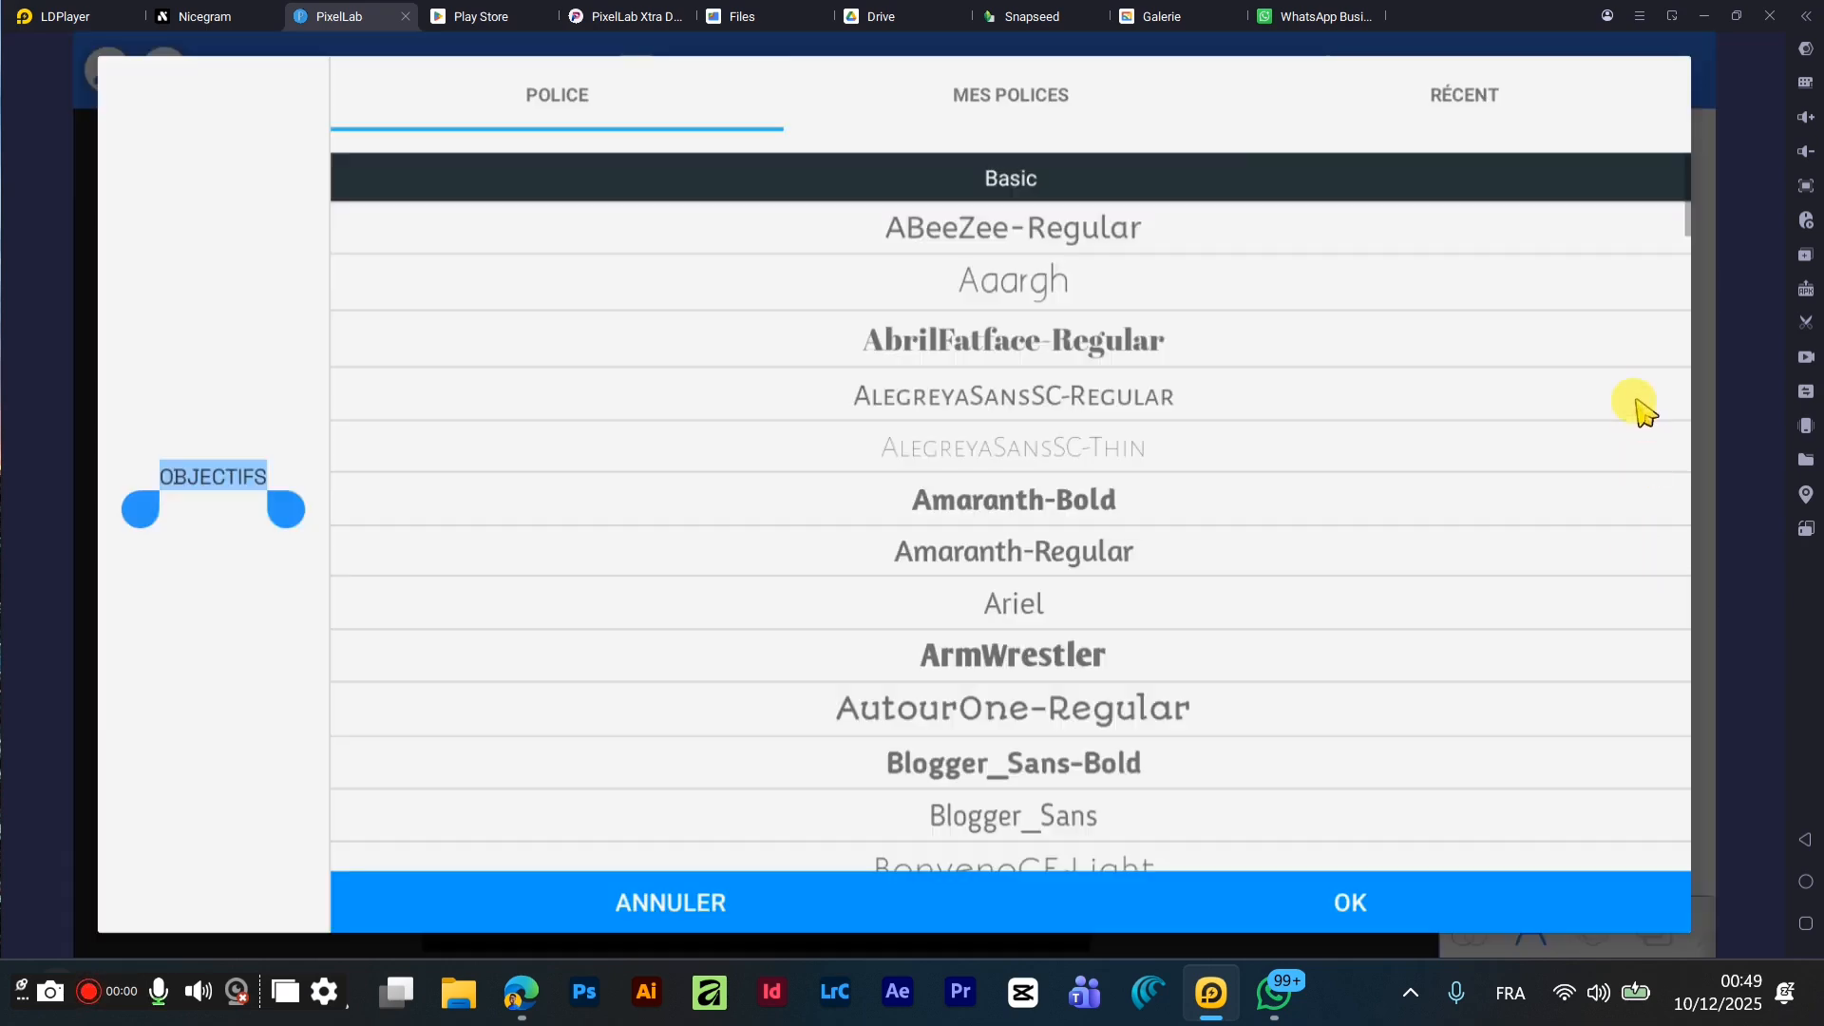
left_click(973, 83)
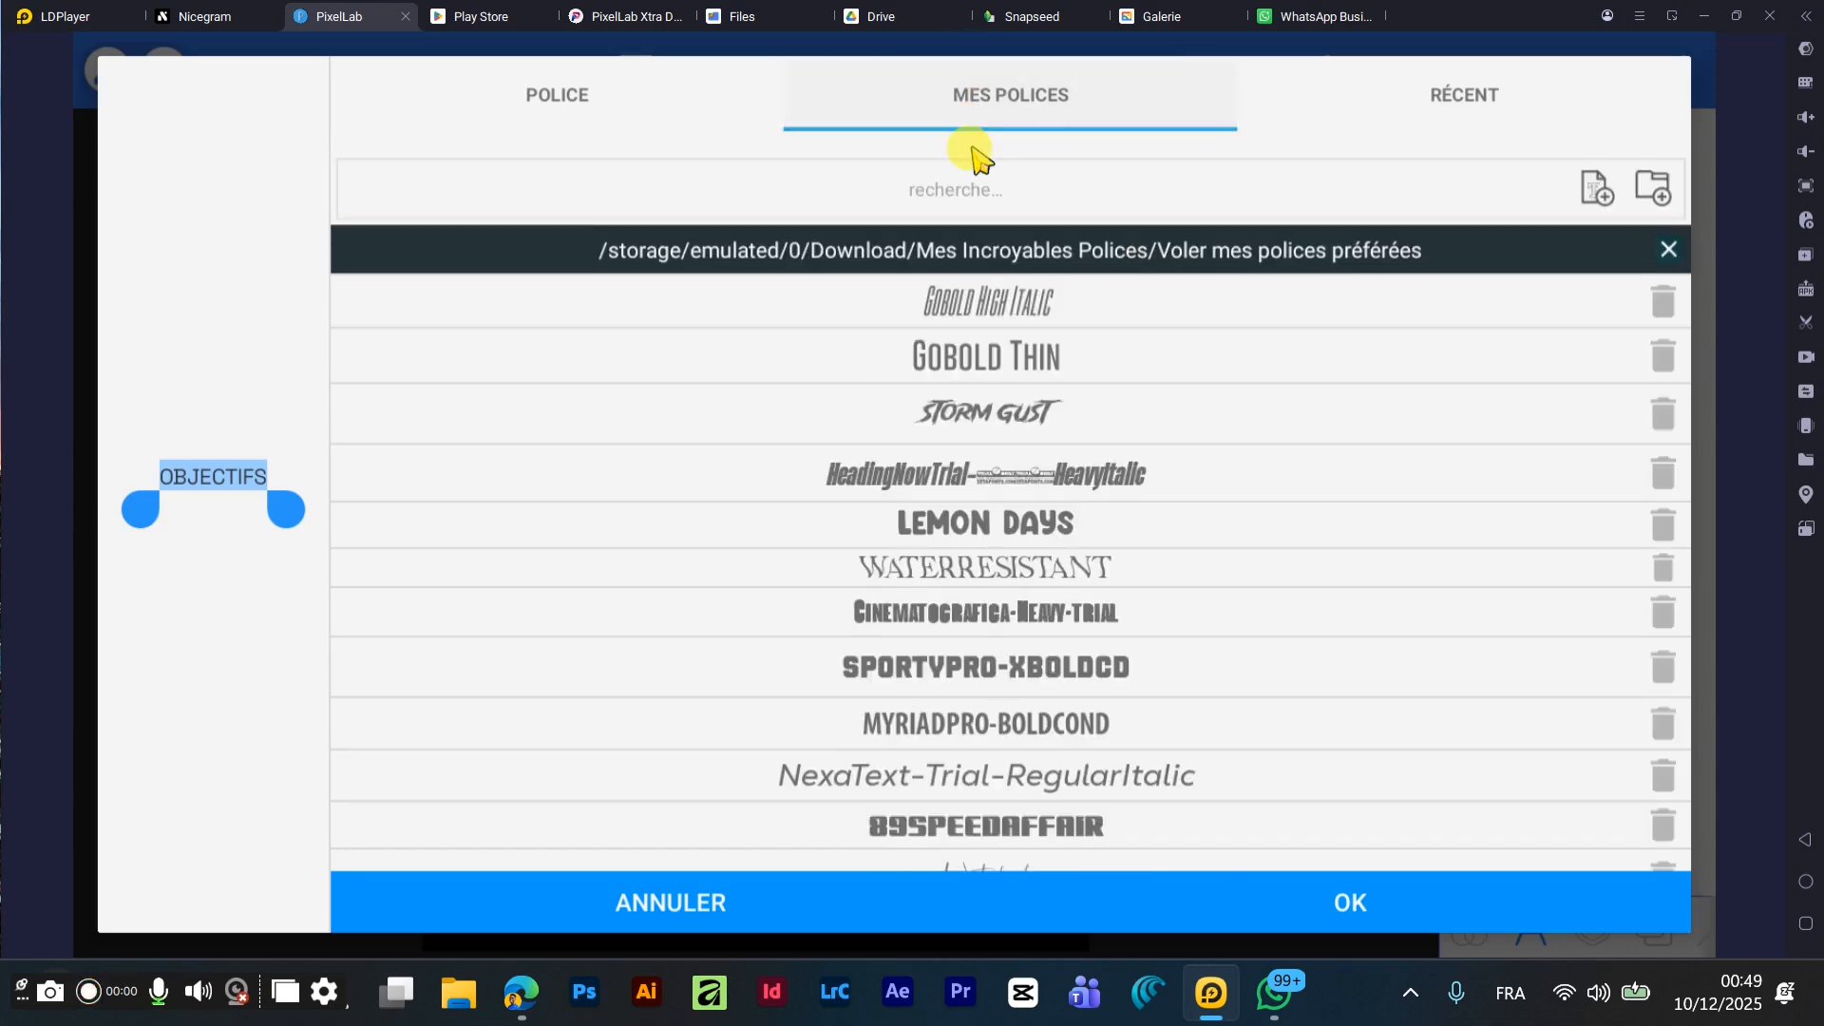
- Look through the custom fonts of the "Voler mes polices préférées" folder, returning to the start of the list
scroll(966, 442, "down", 15)
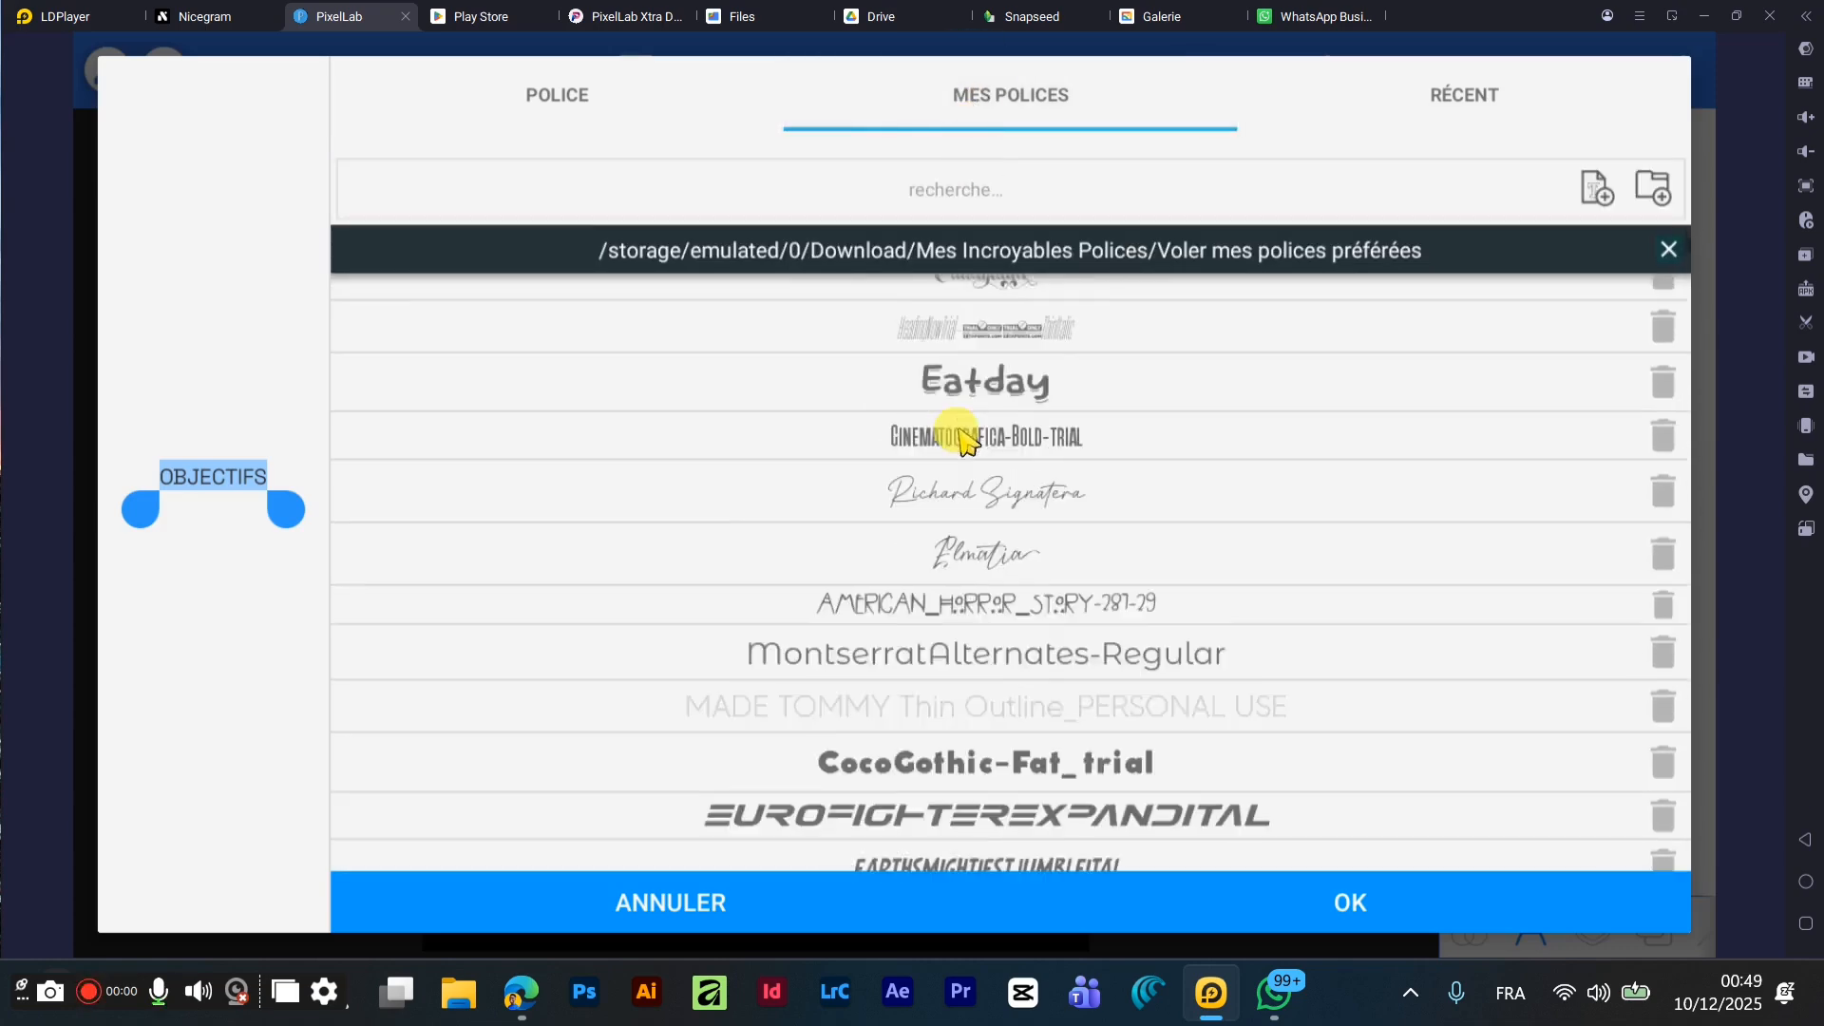
scroll(803, 261, "up", 1)
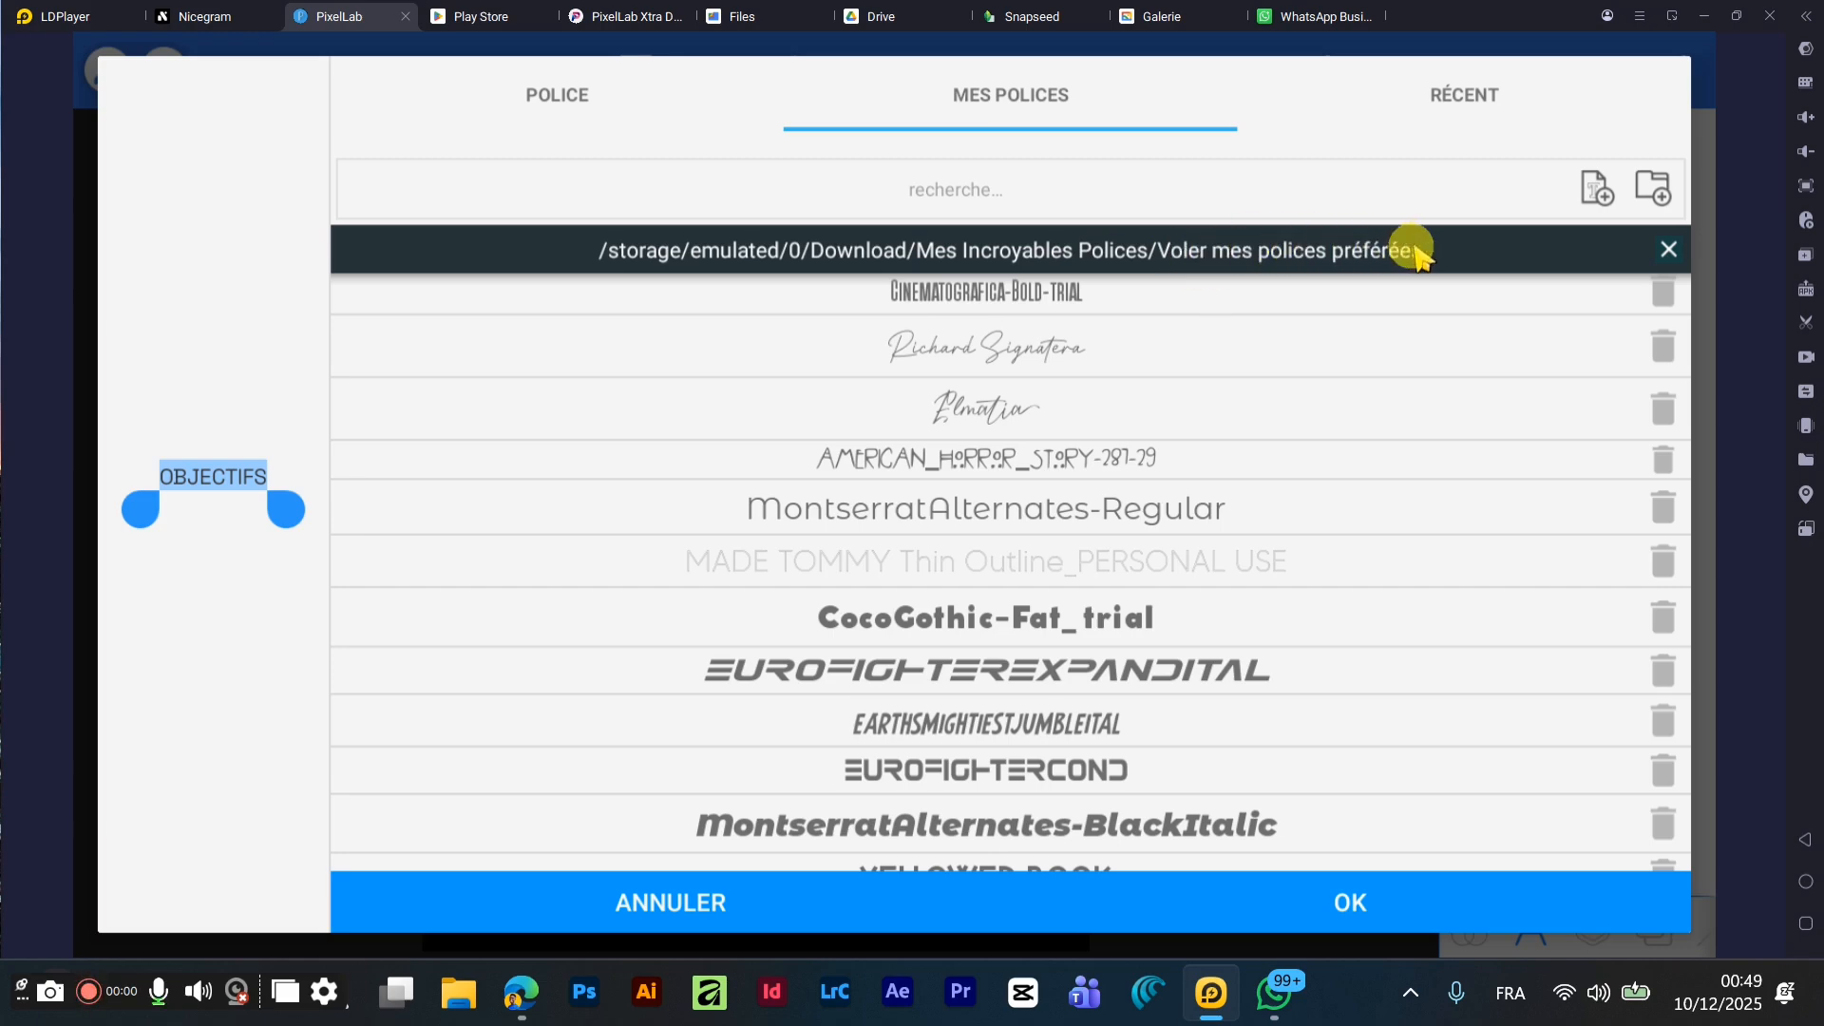
scroll(1055, 378, "down", 15)
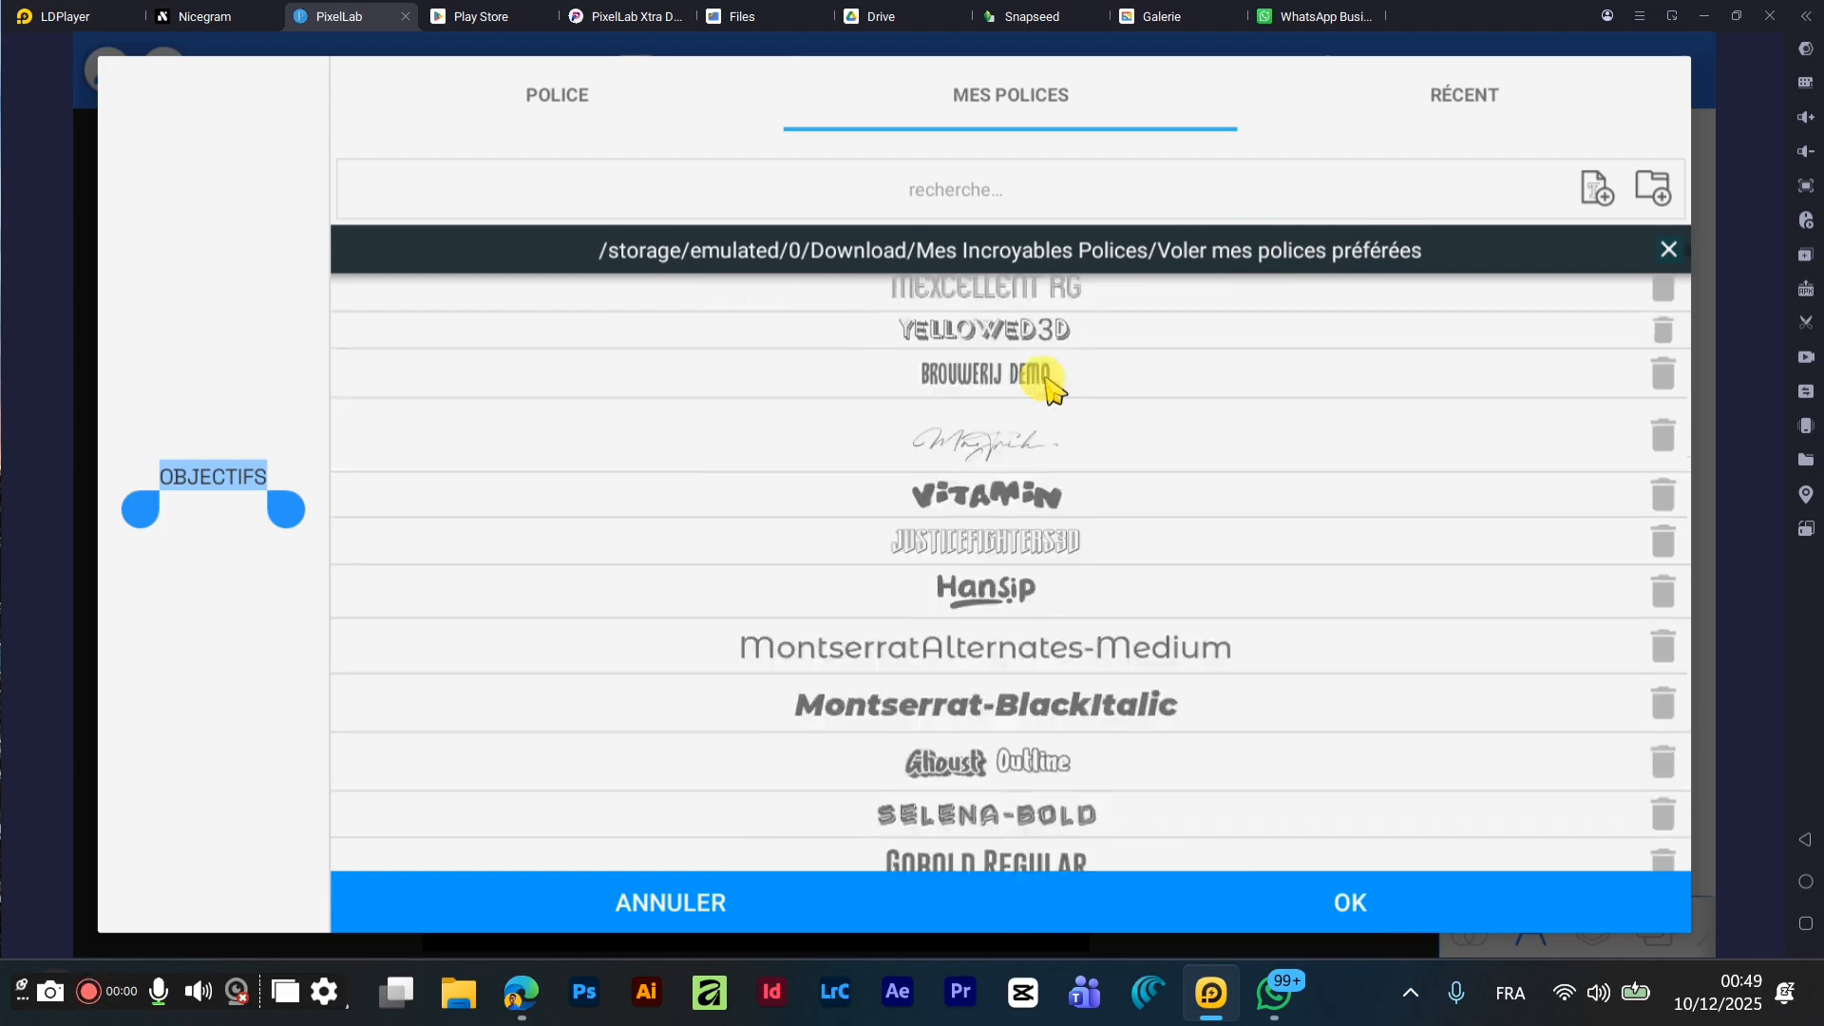
scroll(1055, 378, "down", 15)
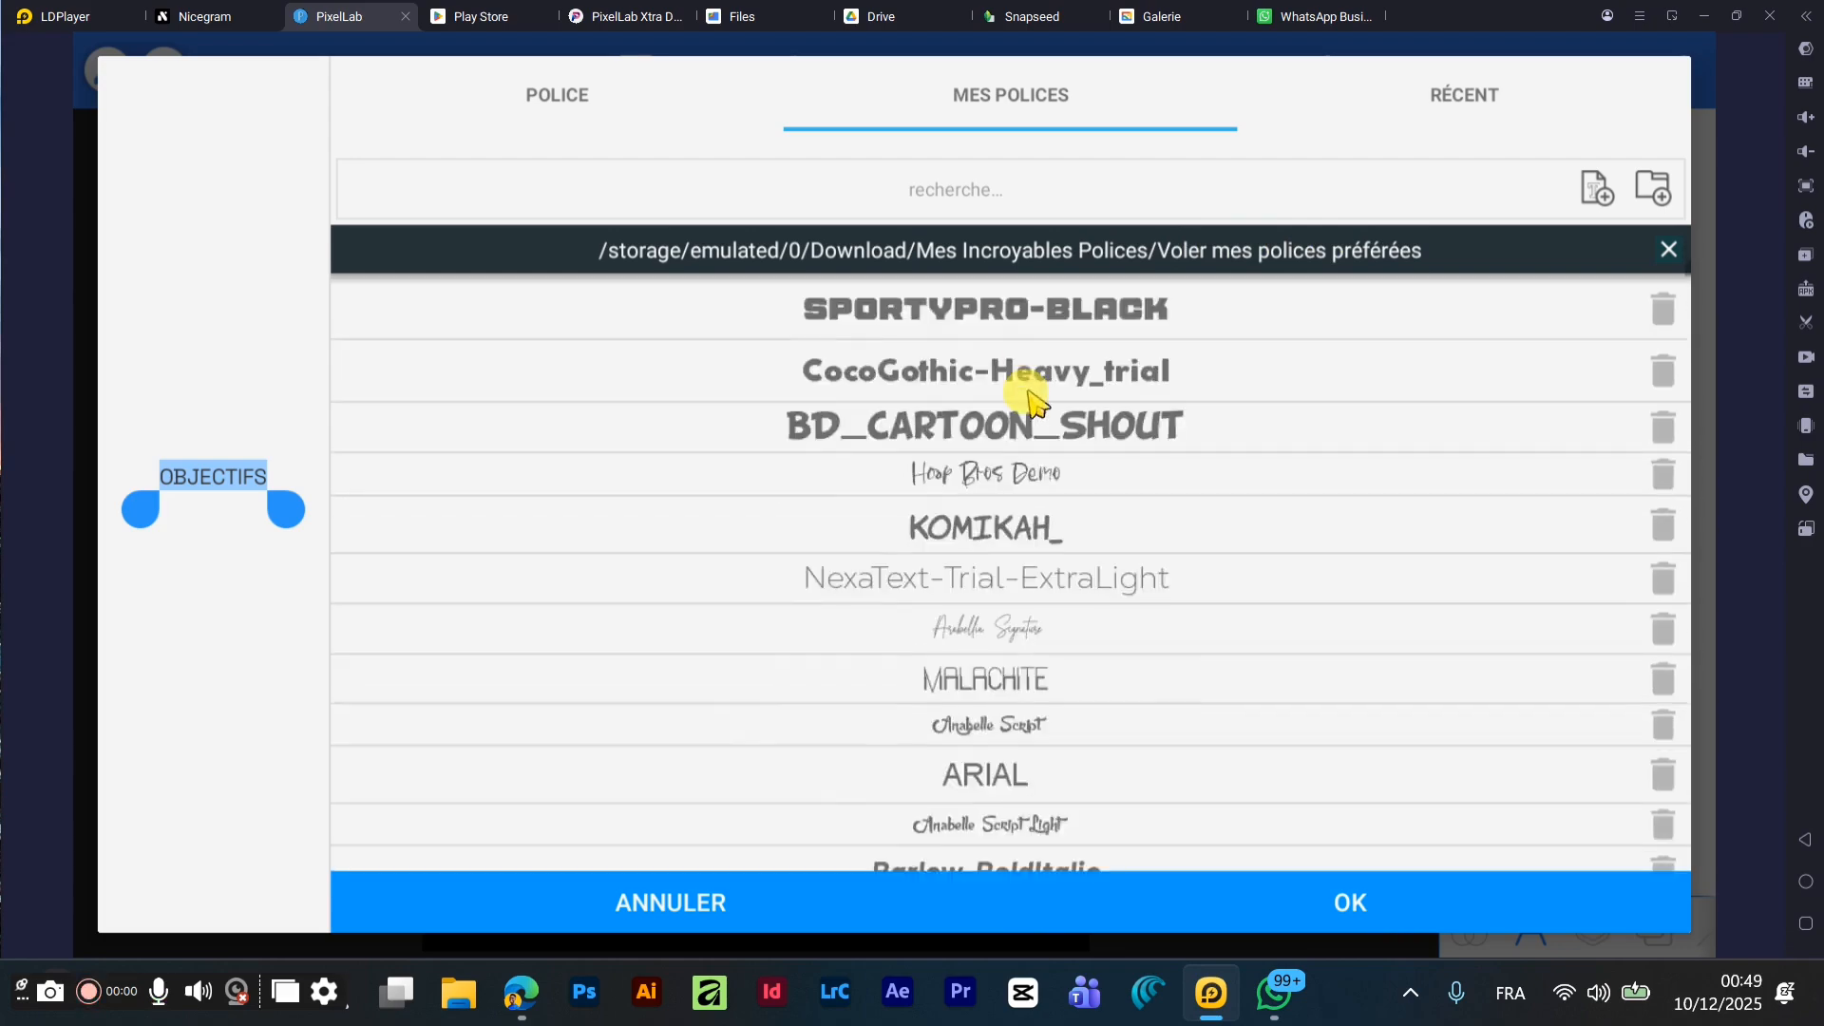
left_click(1653, 190)
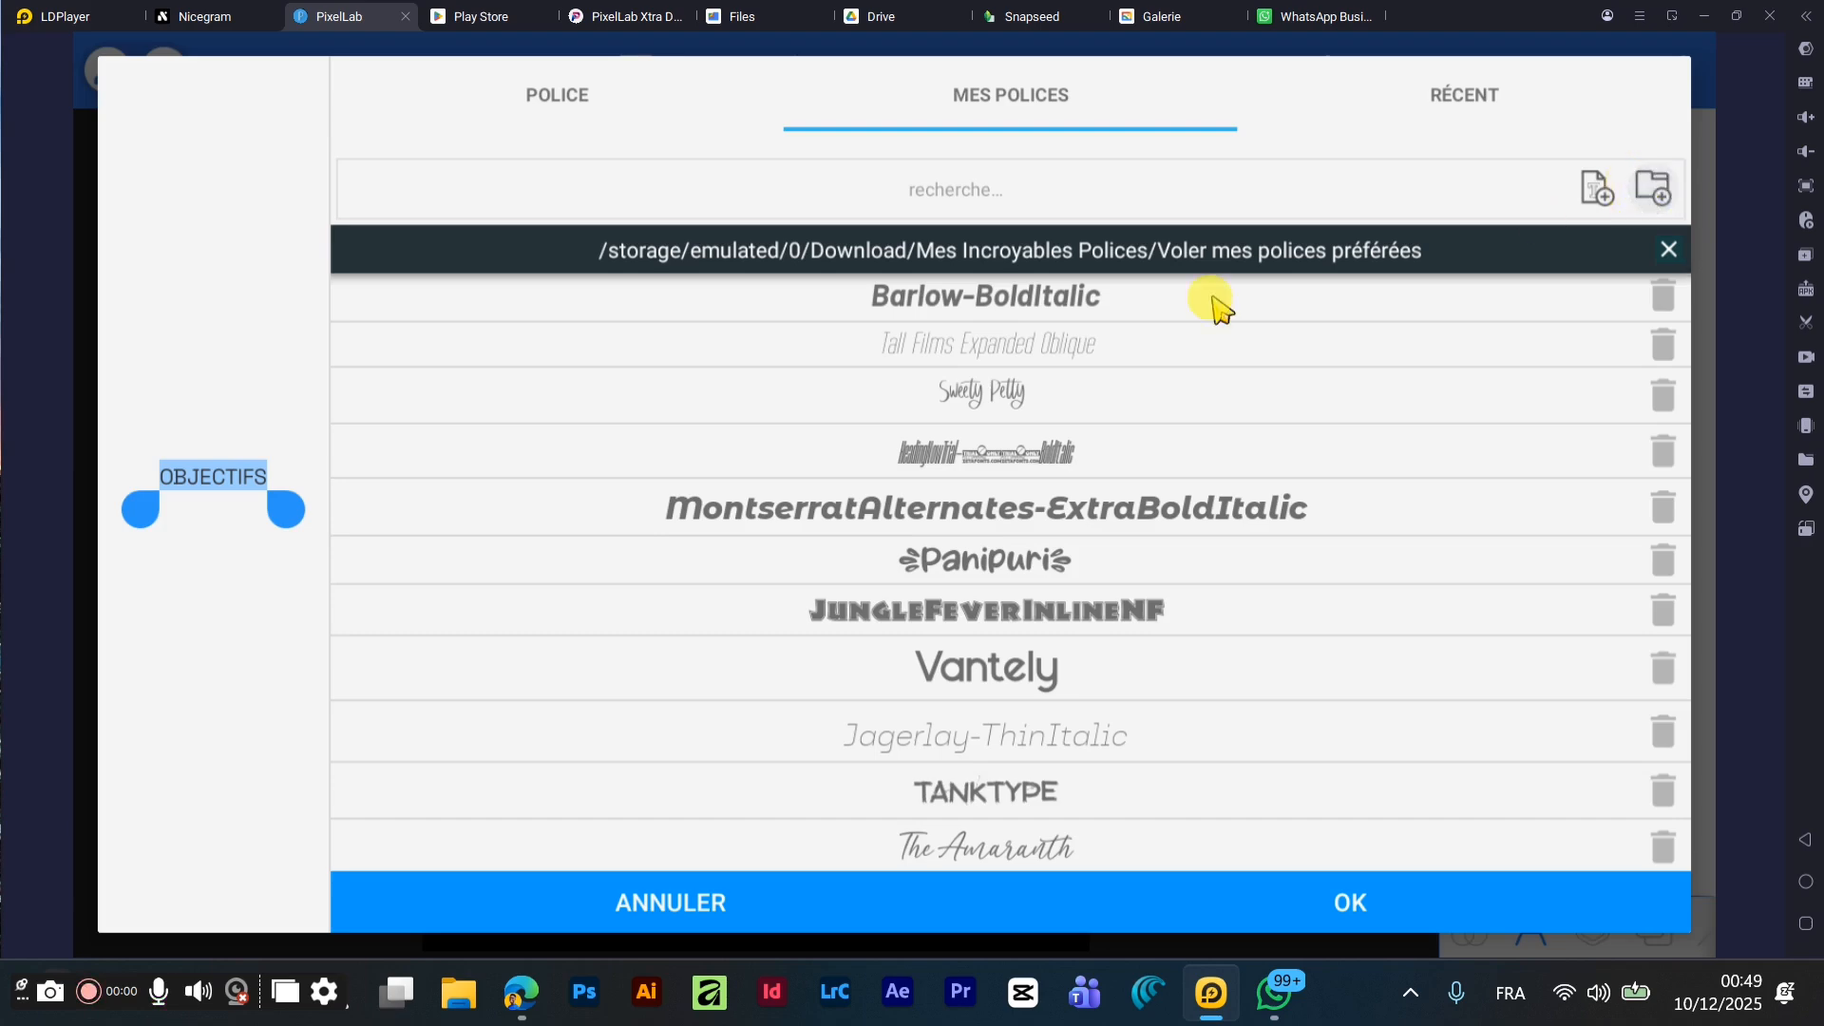
left_click(1415, 309)
scroll(836, 366, "up", 2)
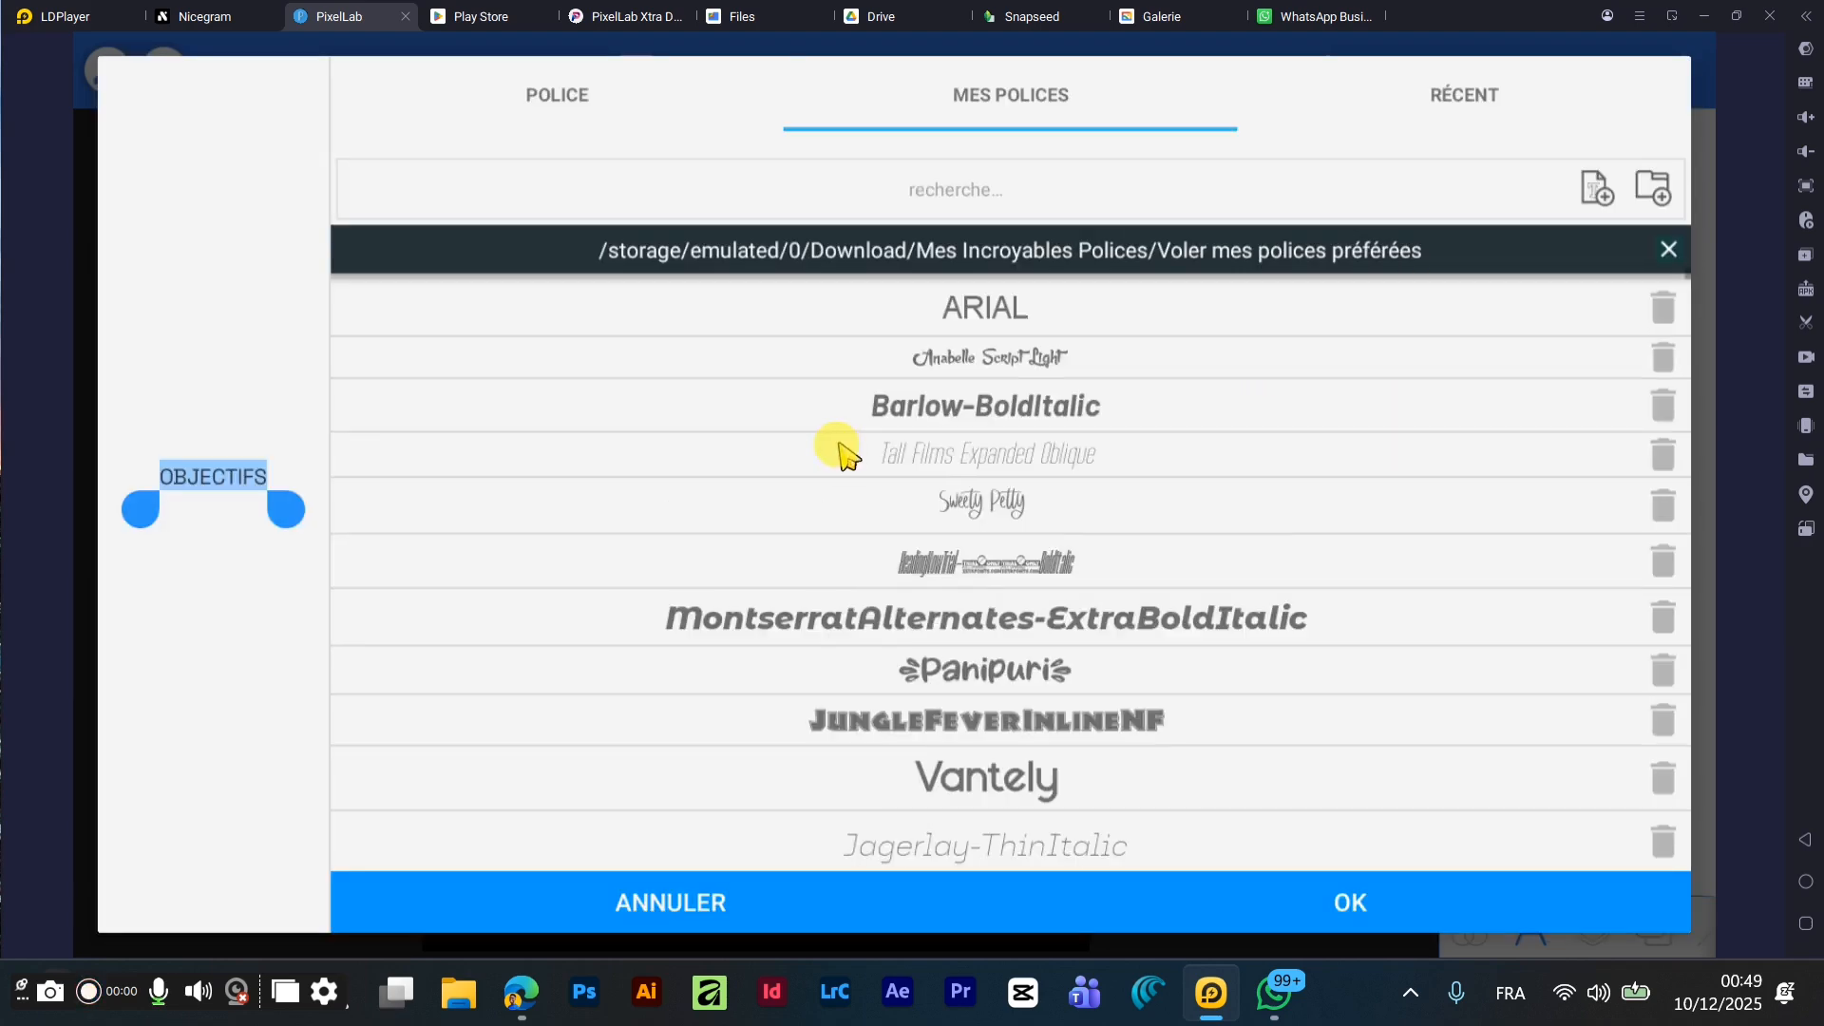
scroll(1121, 351, "down", 15)
scroll(1175, 337, "up", 5)
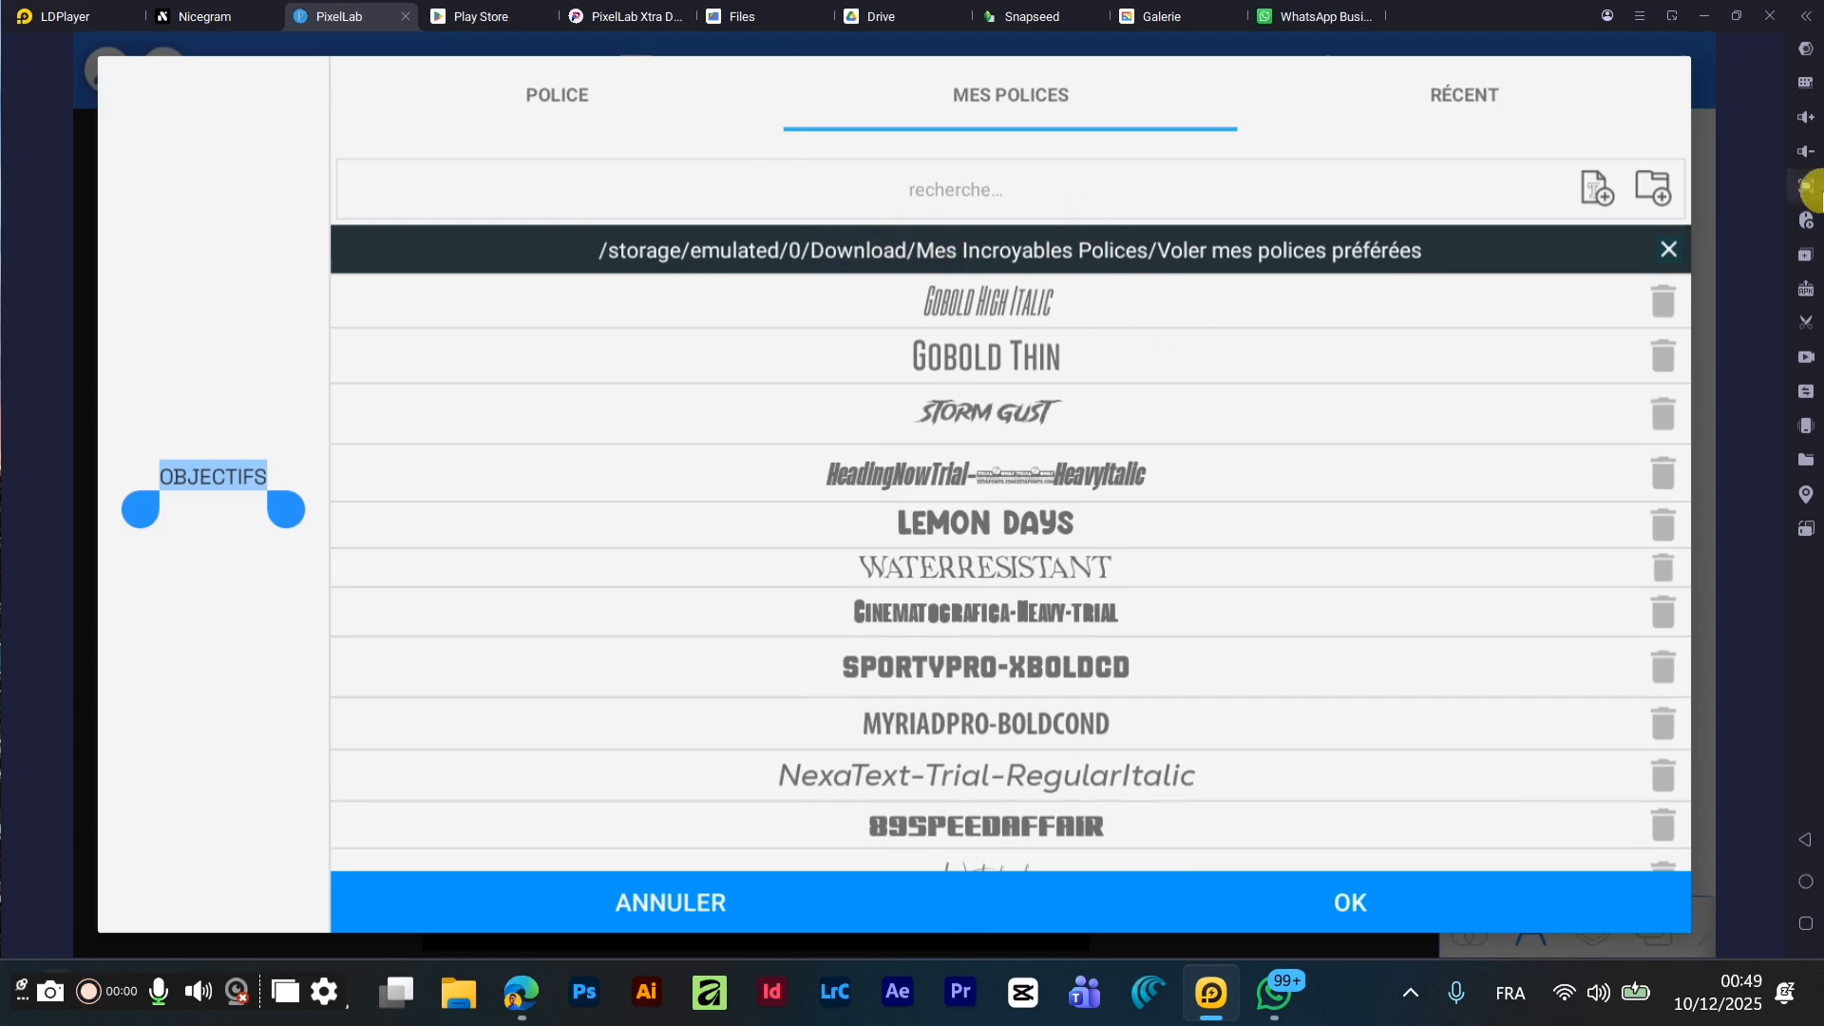
- Start adding a font folder and check the Telegram Files folder, returning to the storage root /storage/emulated/0
left_click(1651, 178)
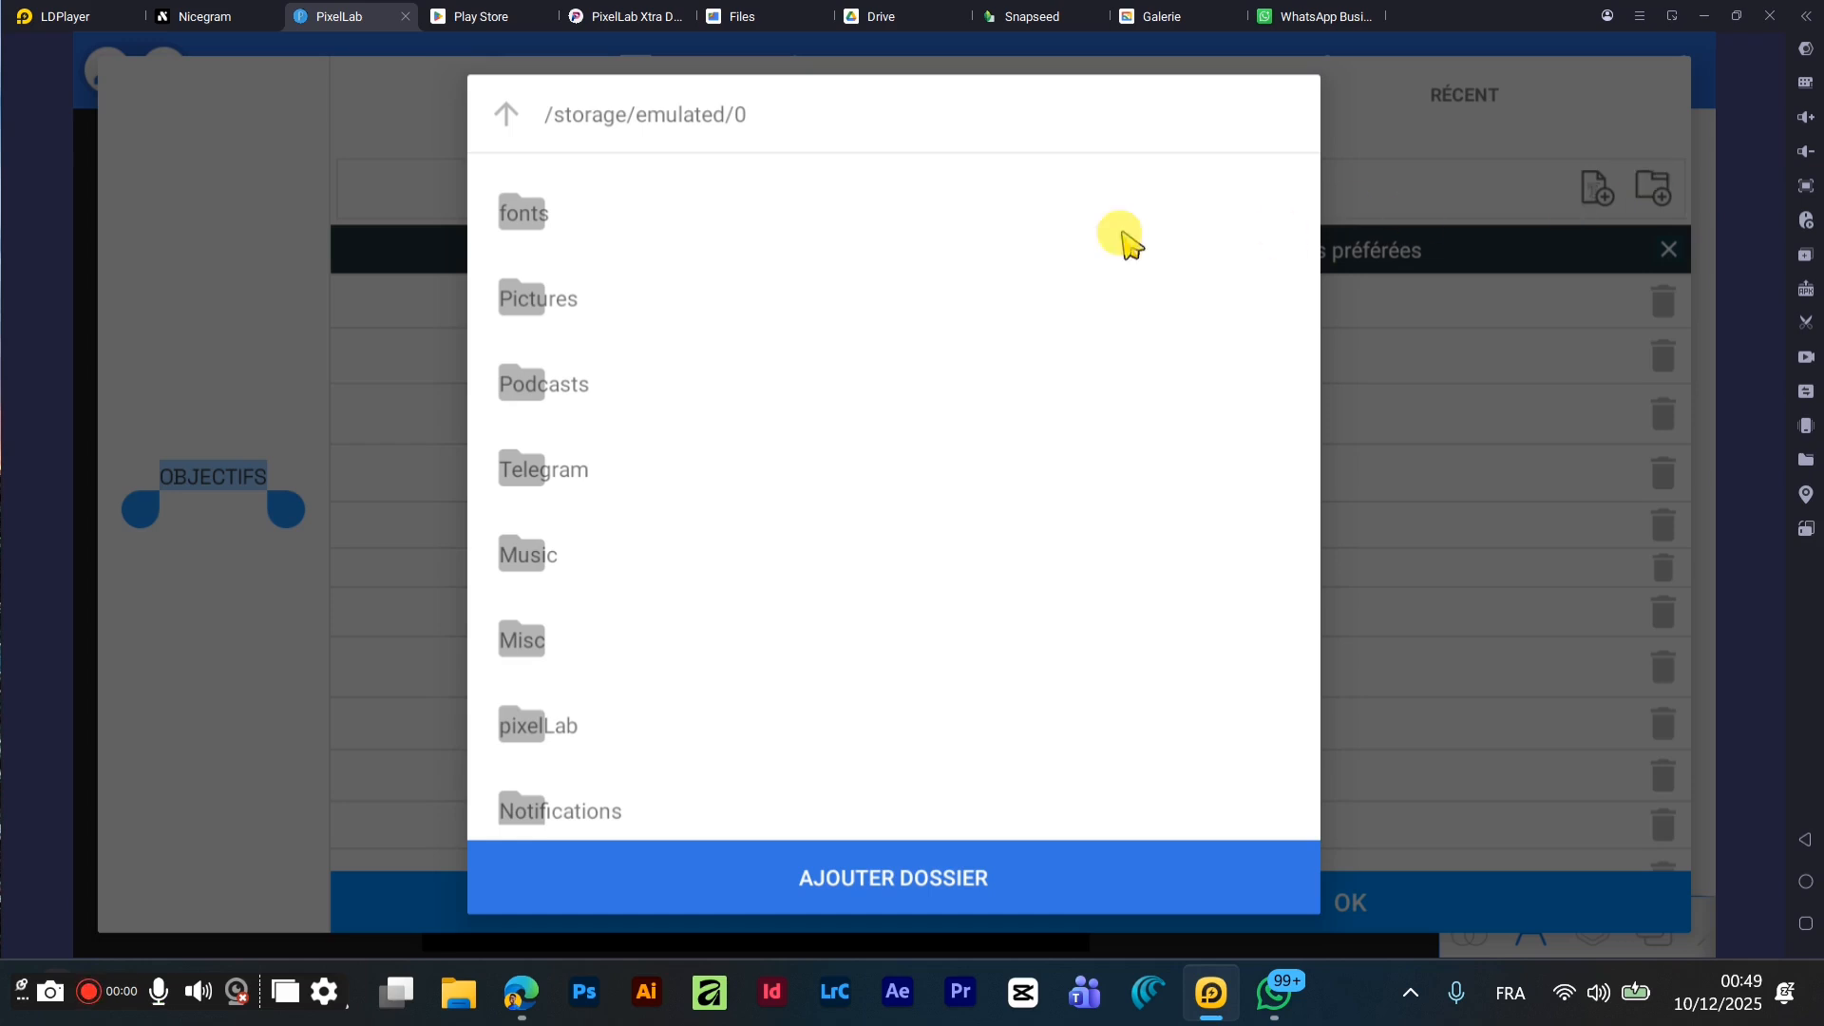
scroll(608, 361, "down", 5)
scroll(615, 380, "up", 5)
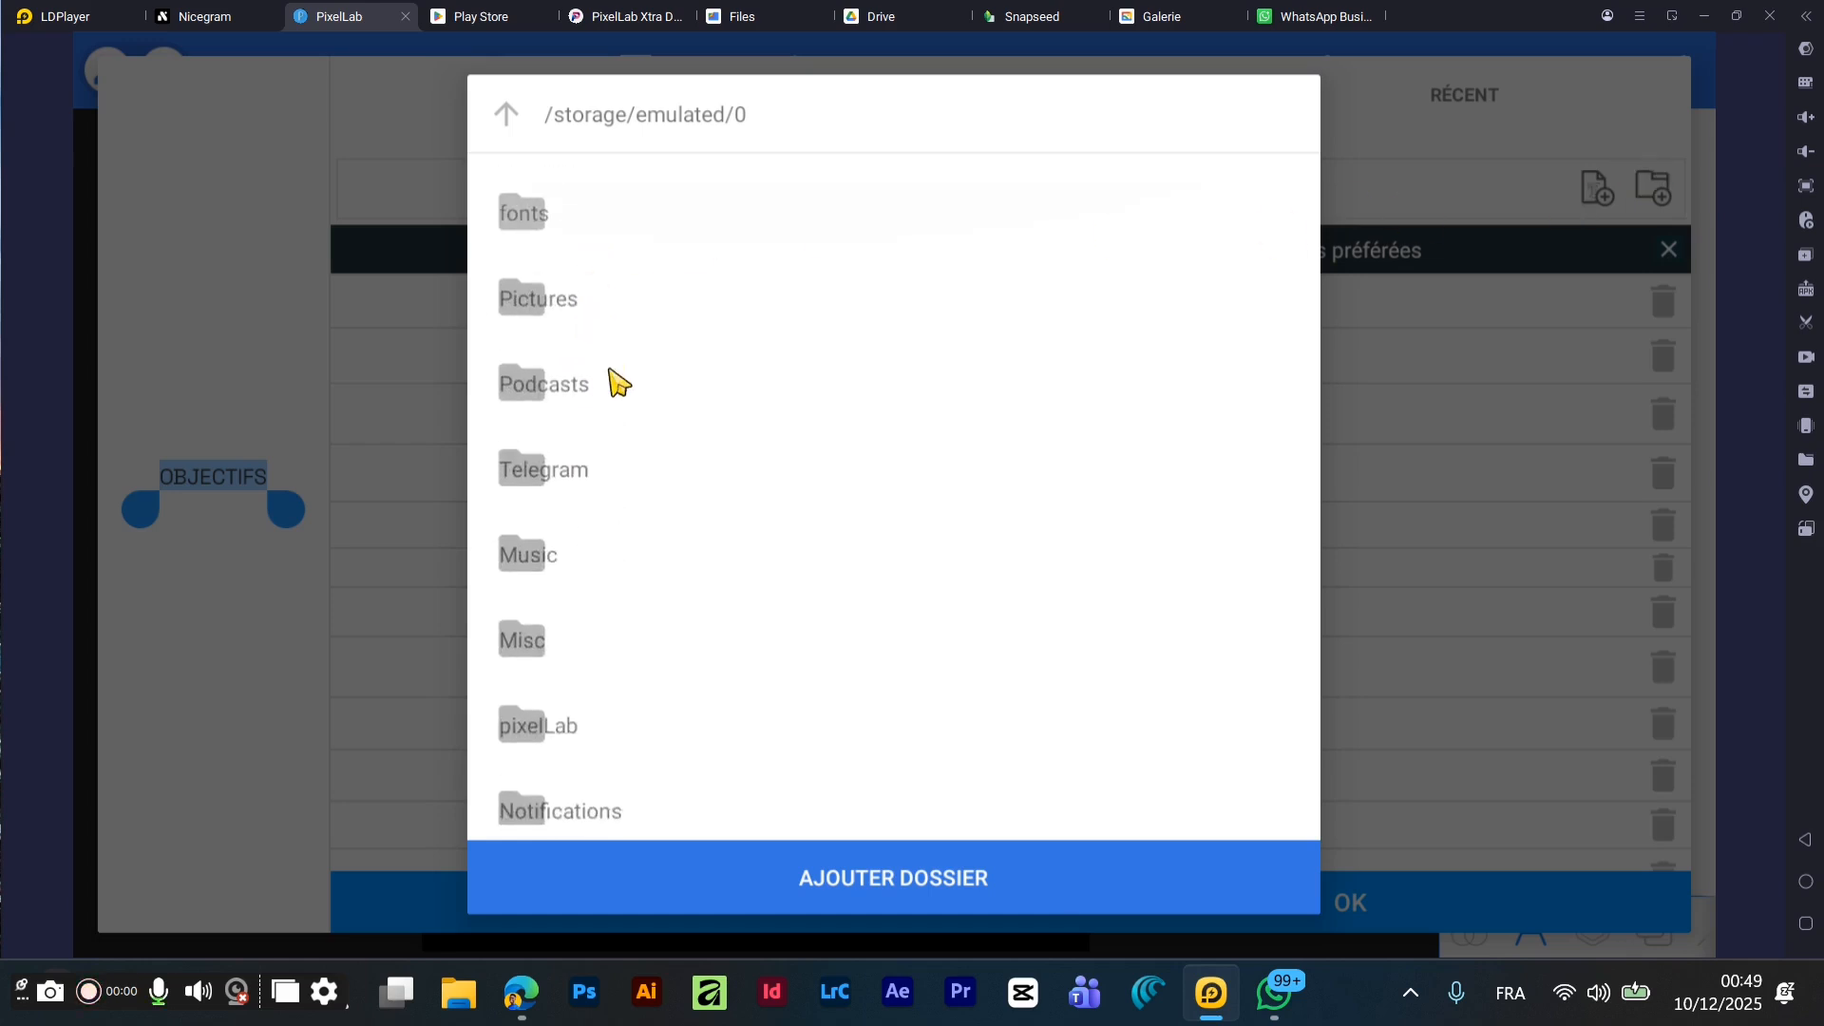
left_click(573, 462)
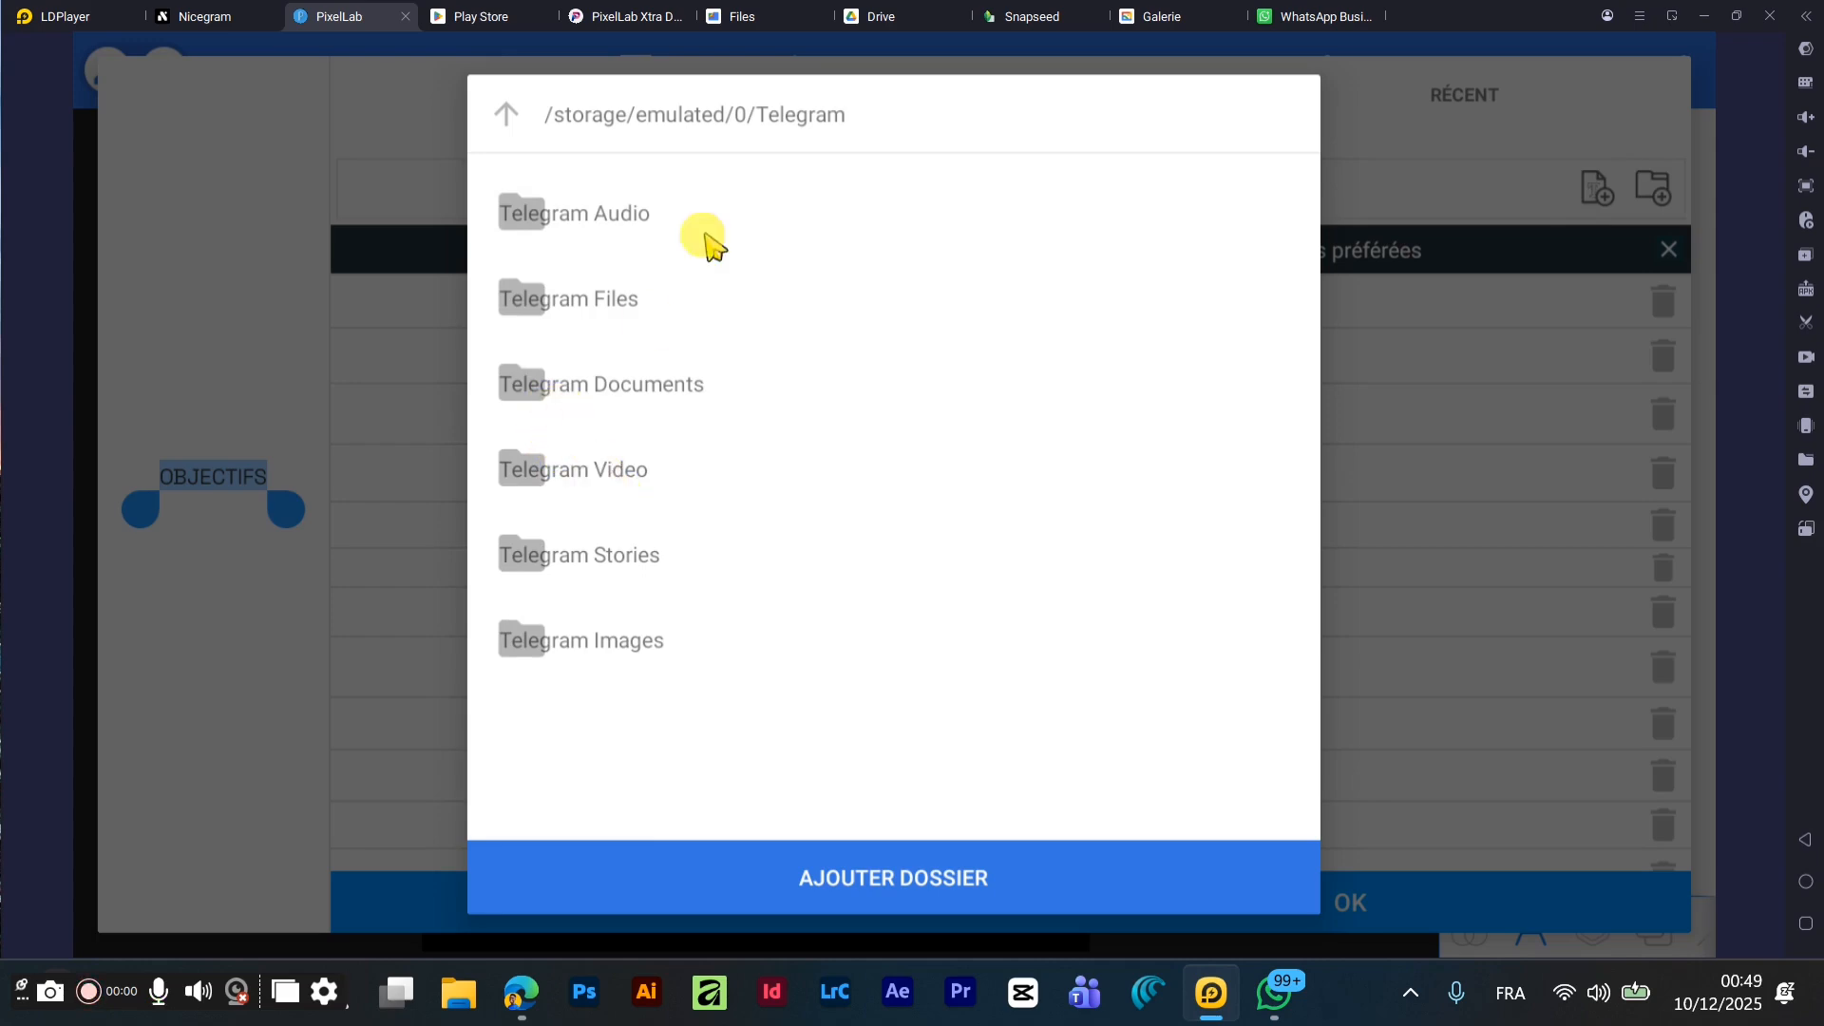
left_click(560, 333)
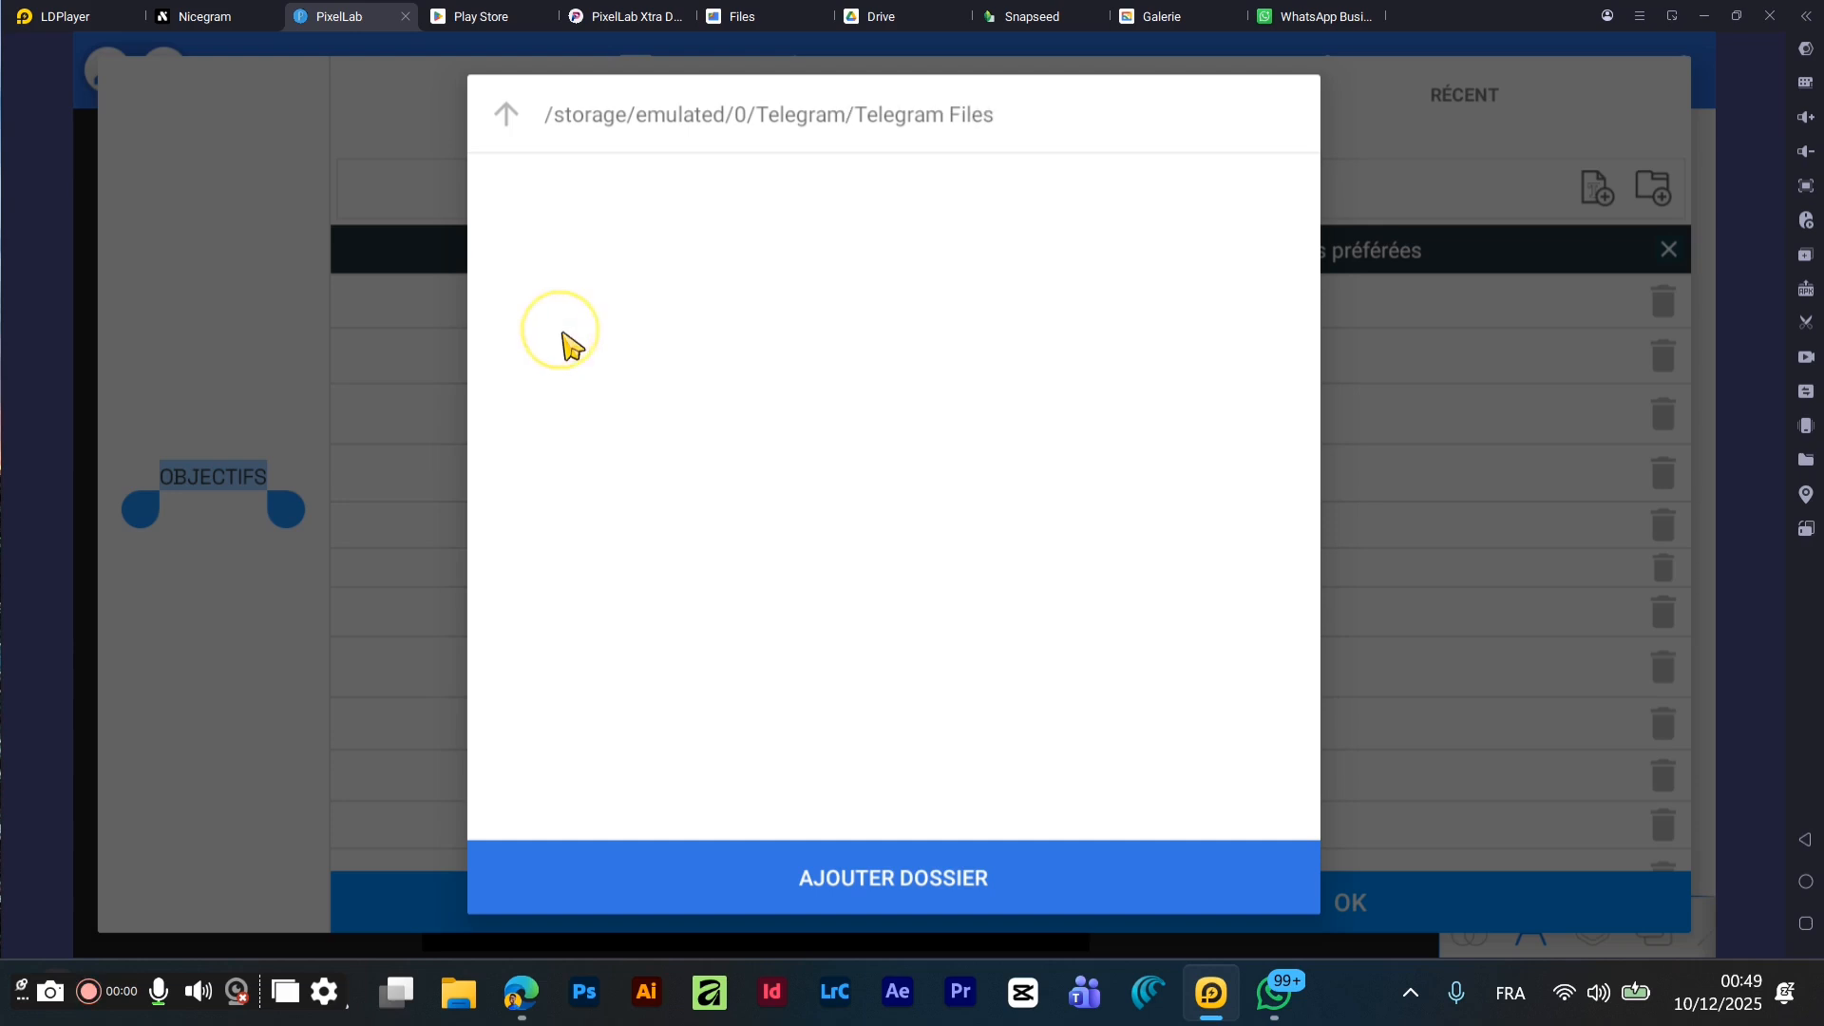
left_click(510, 116)
left_click(508, 116)
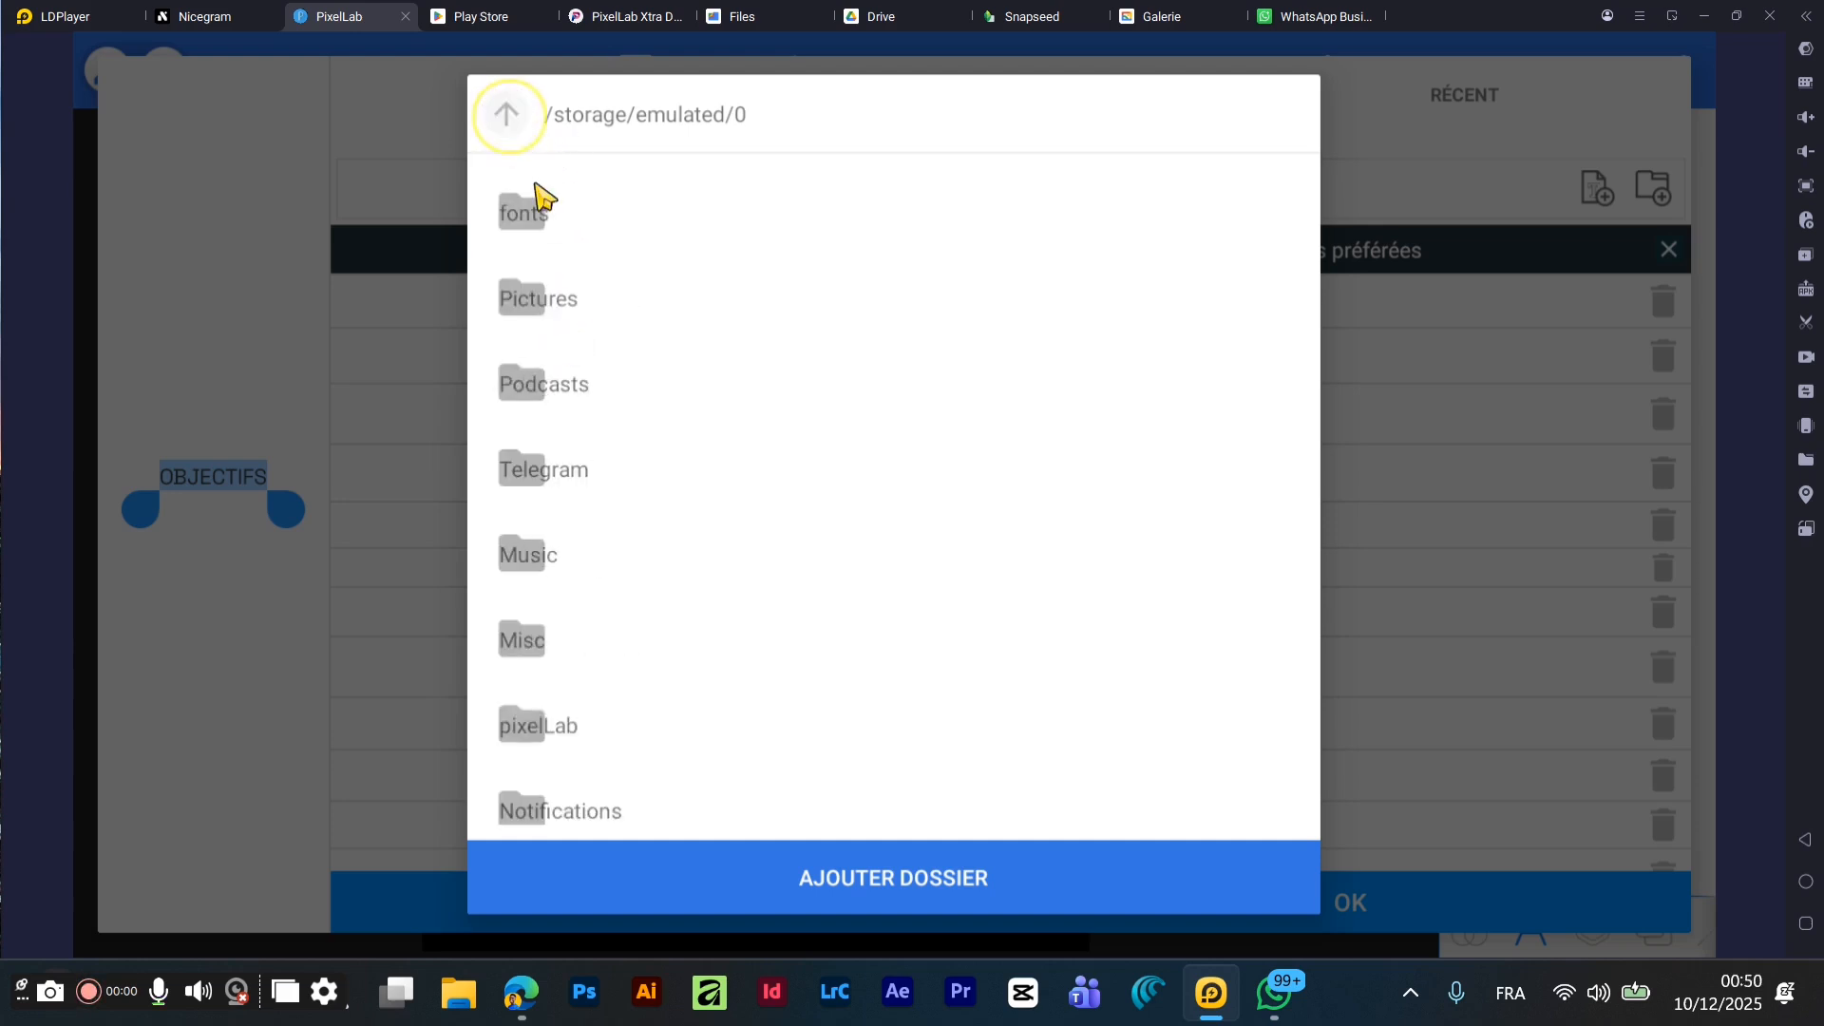
- Browse to the font folder Download/Mes Incroyables Polices/Extra Logo Fonts
scroll(570, 345, "down", 4)
scroll(570, 517, "down", 4)
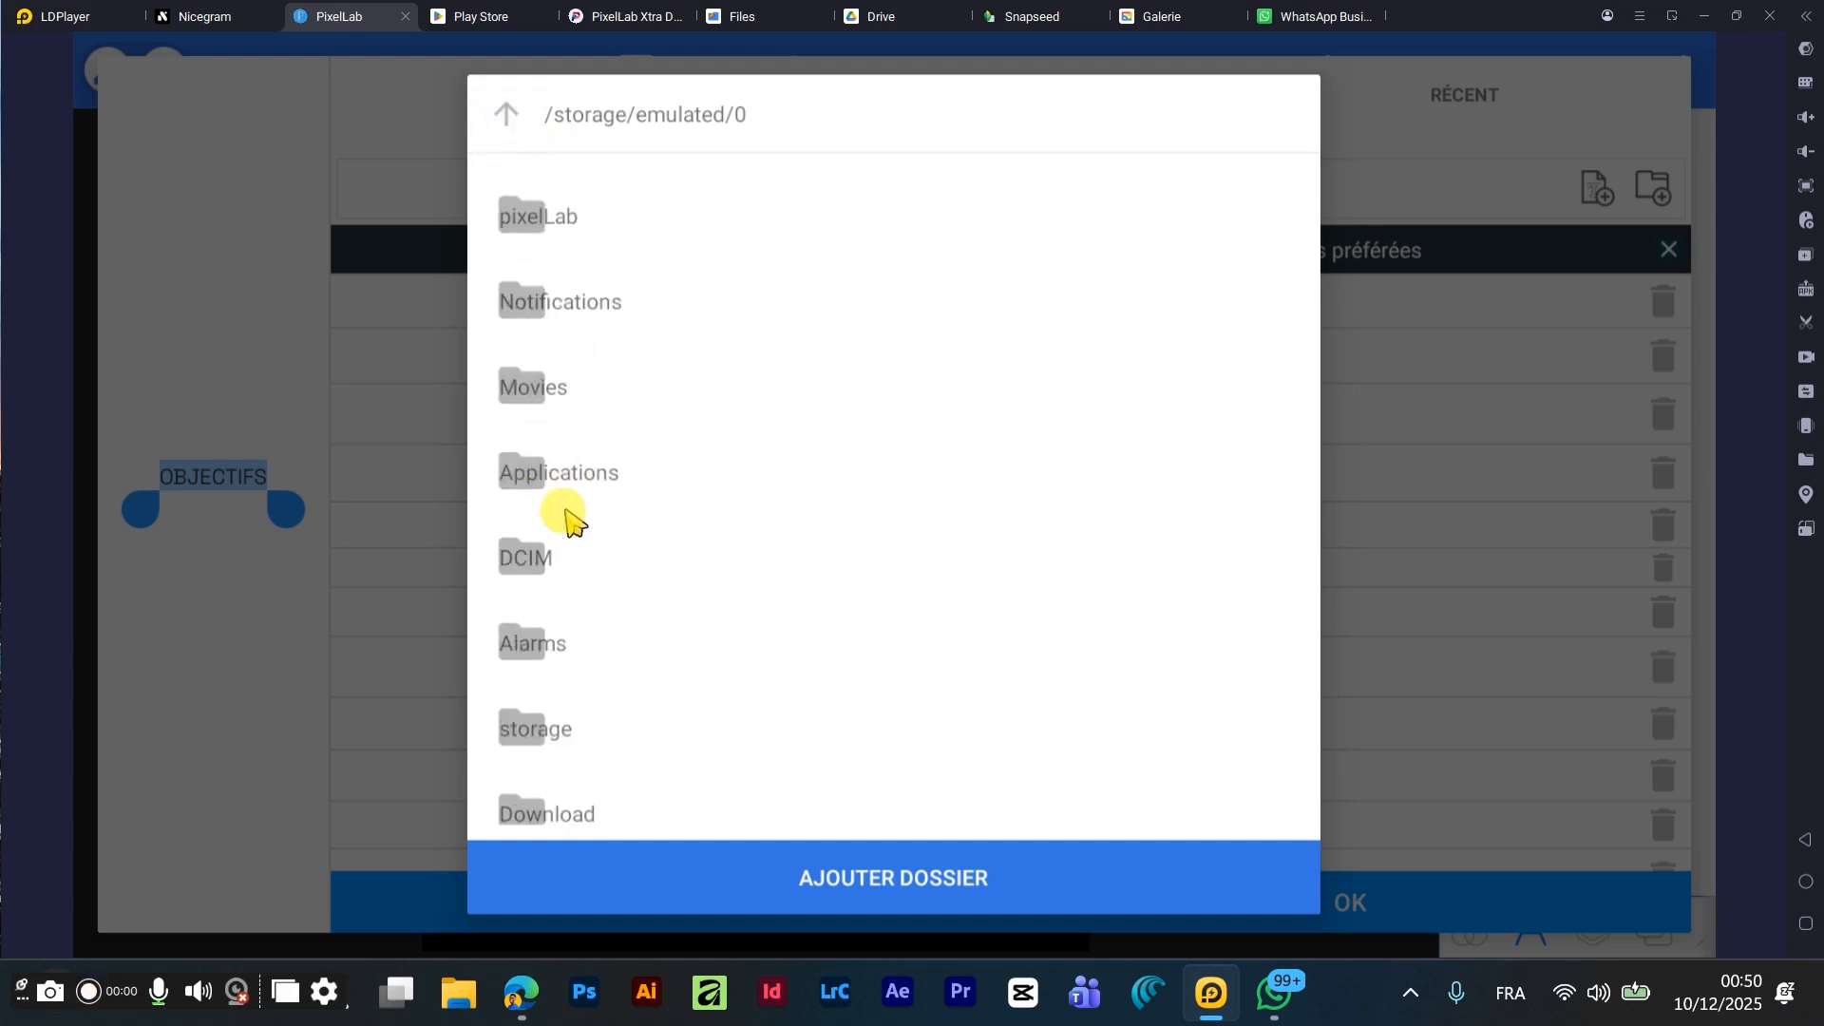
scroll(549, 513, "up", 5)
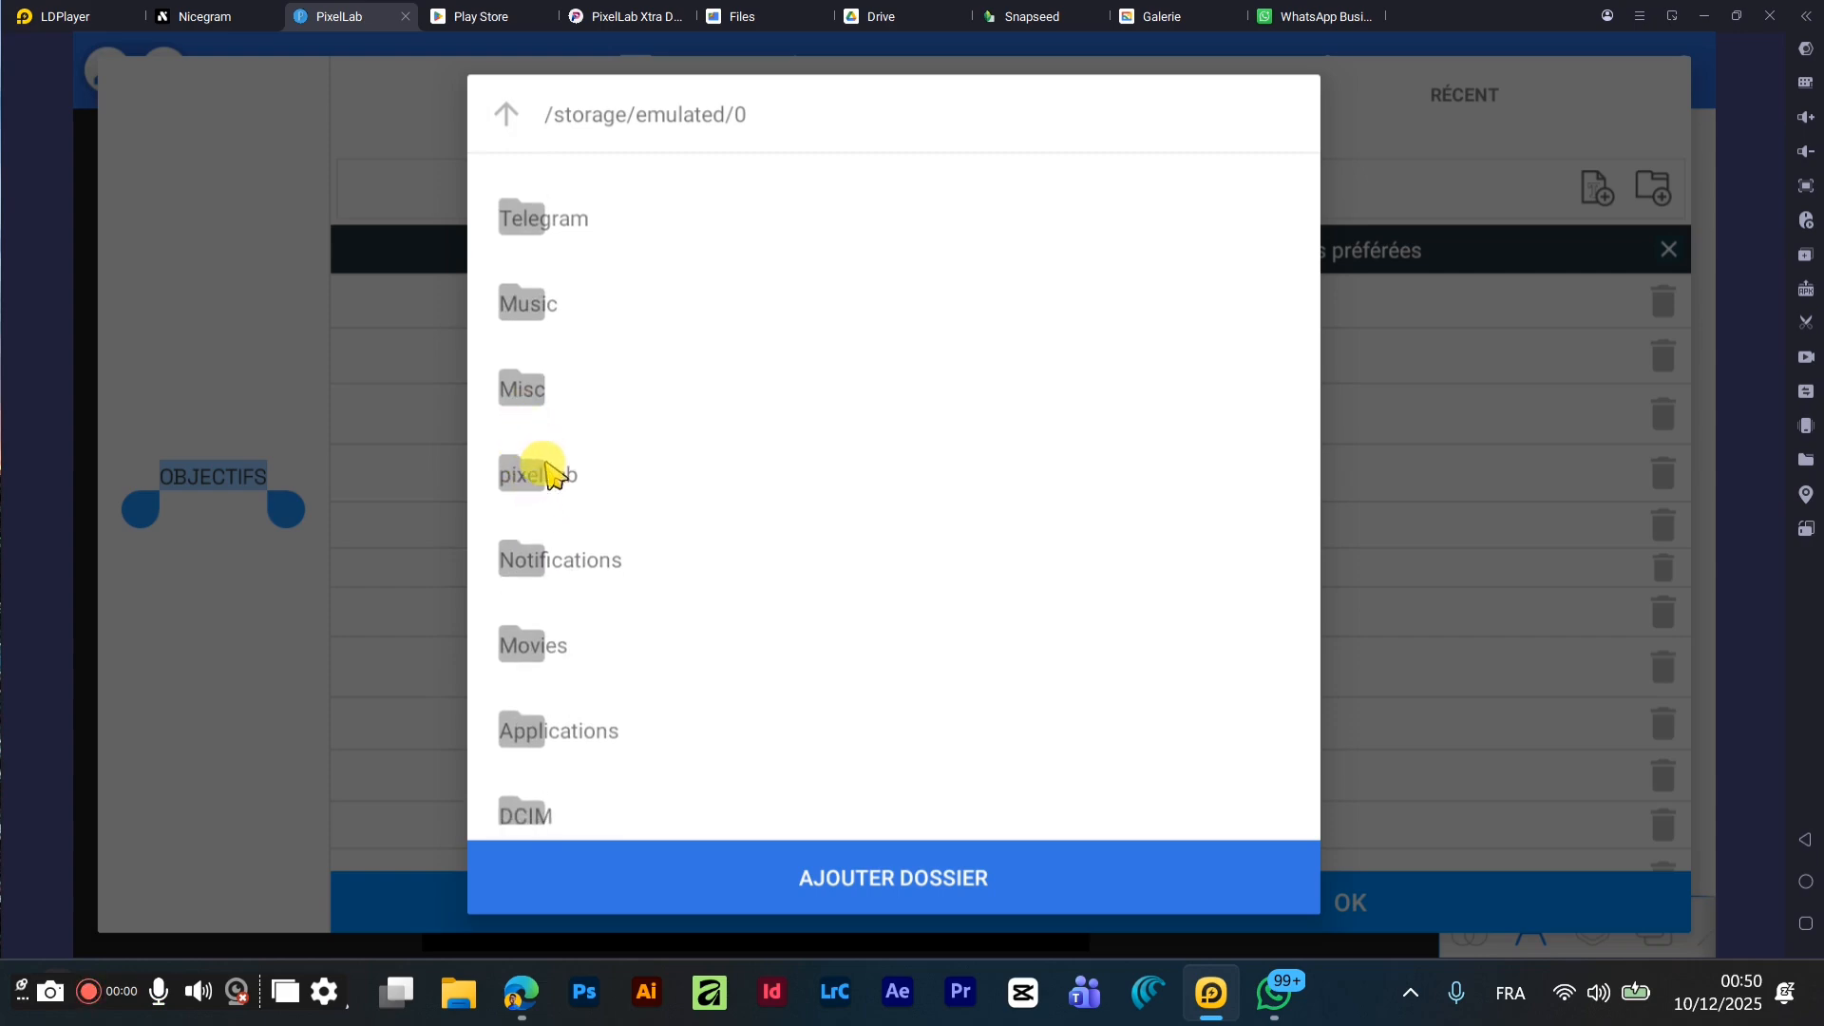
scroll(568, 532, "down", 4)
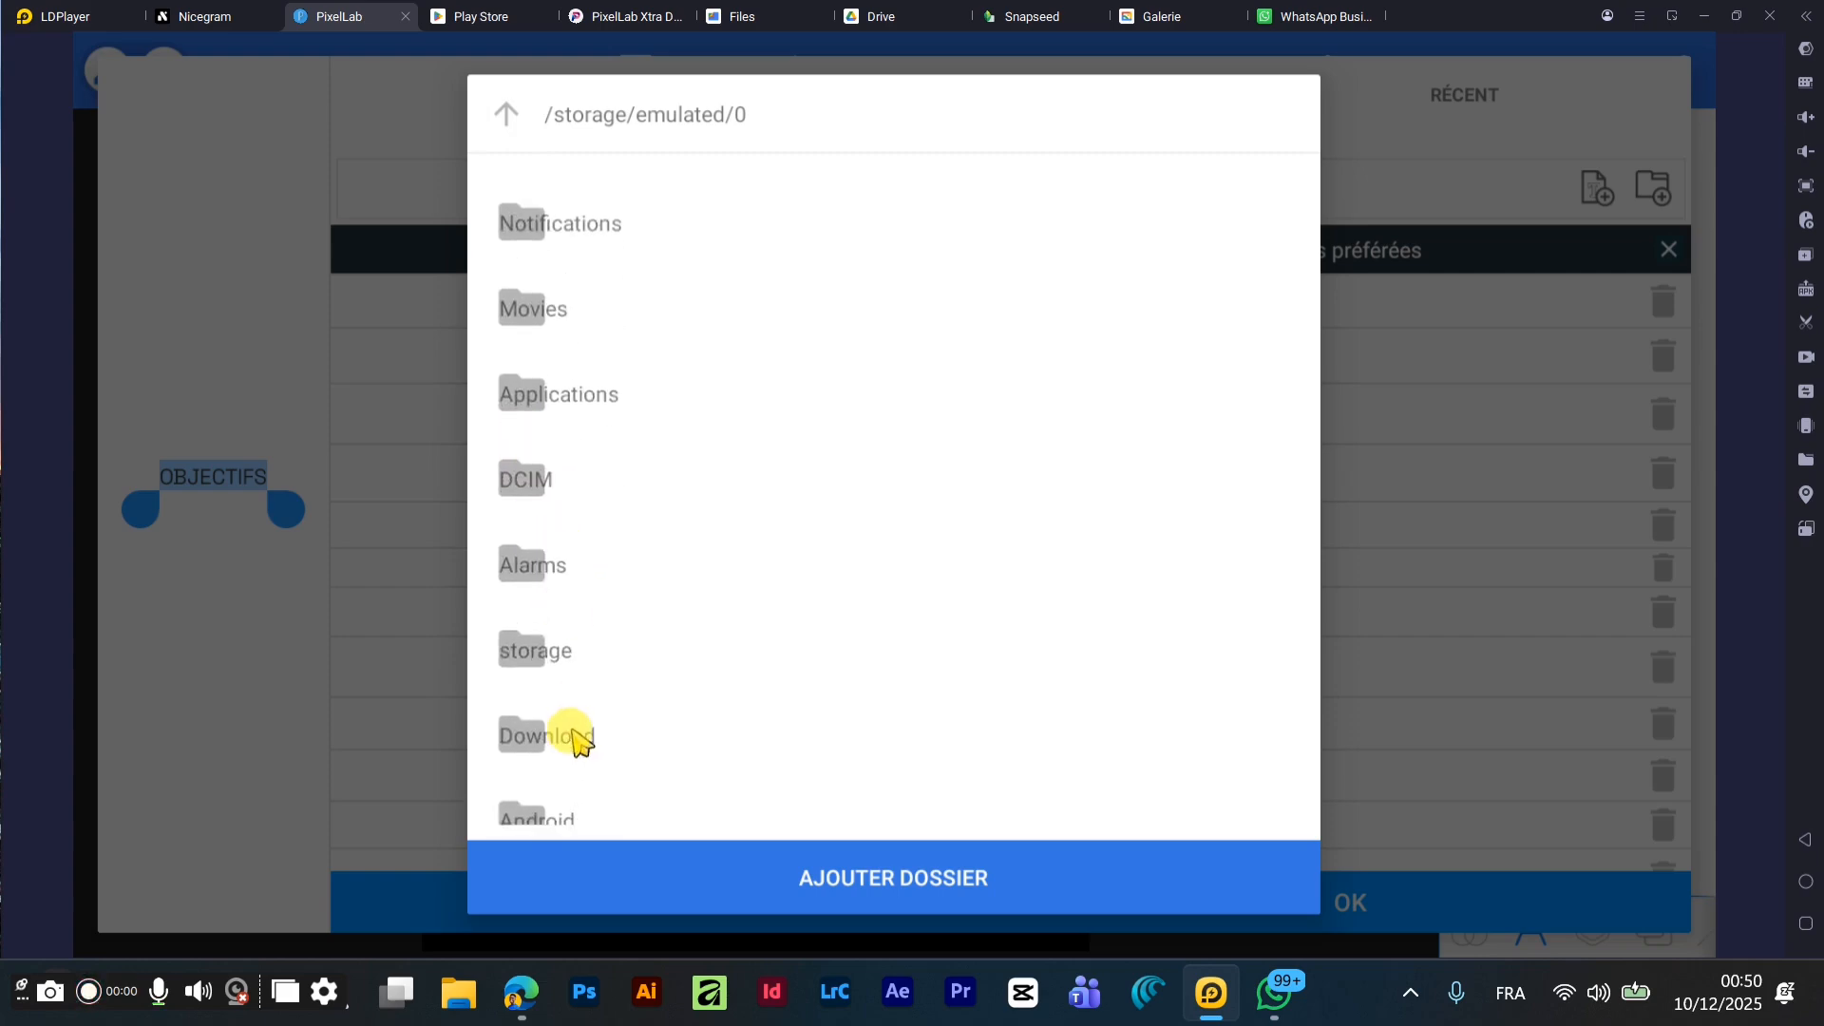
left_click(570, 745)
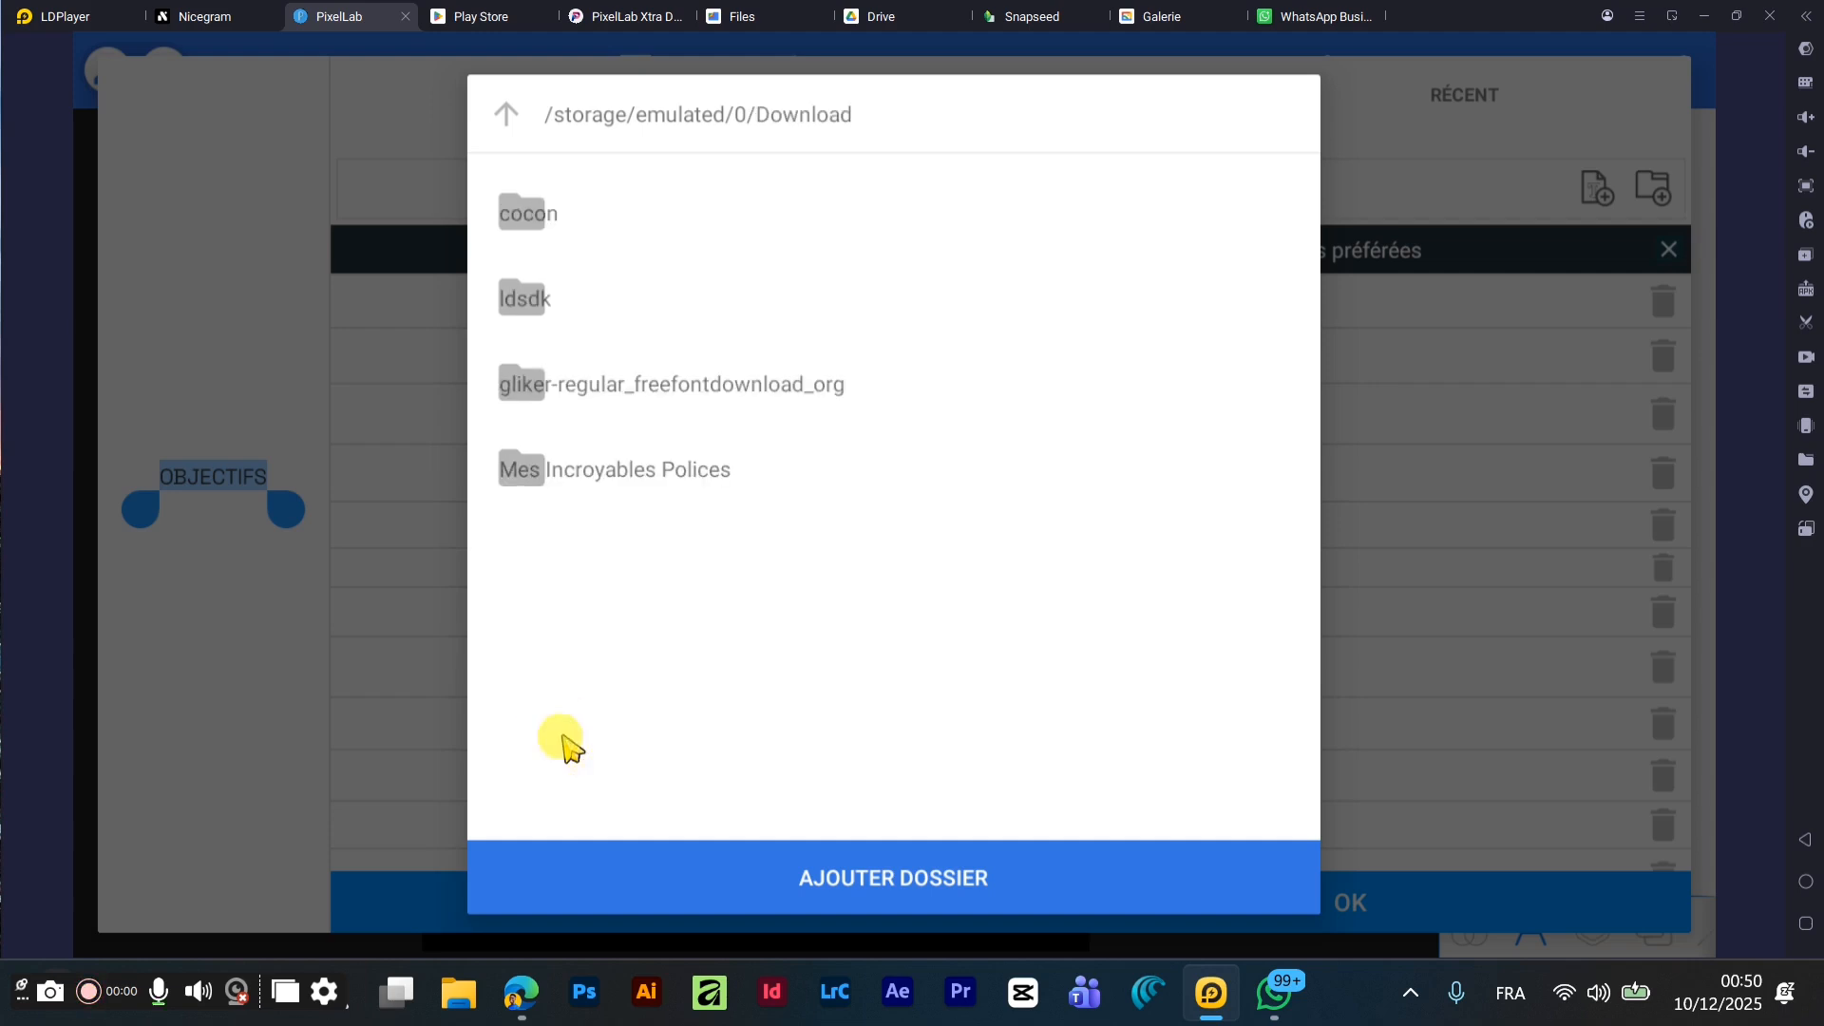
left_click(533, 471)
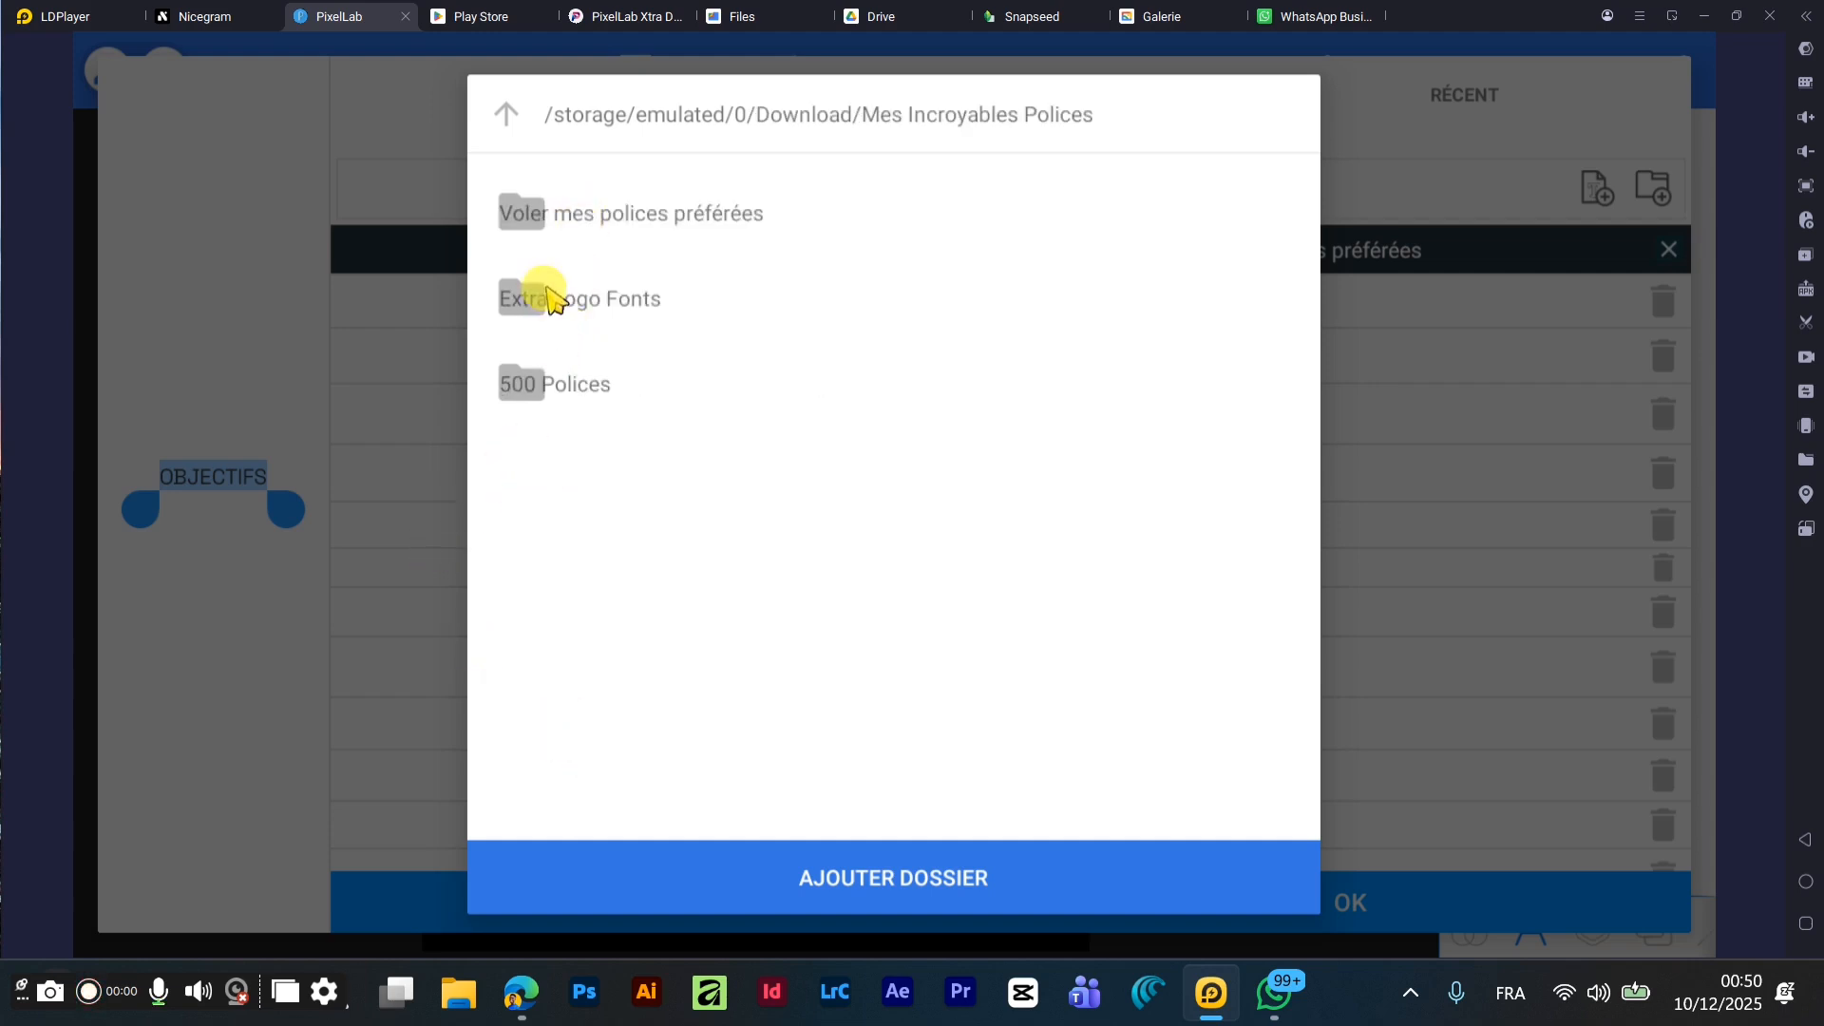
left_click(561, 321)
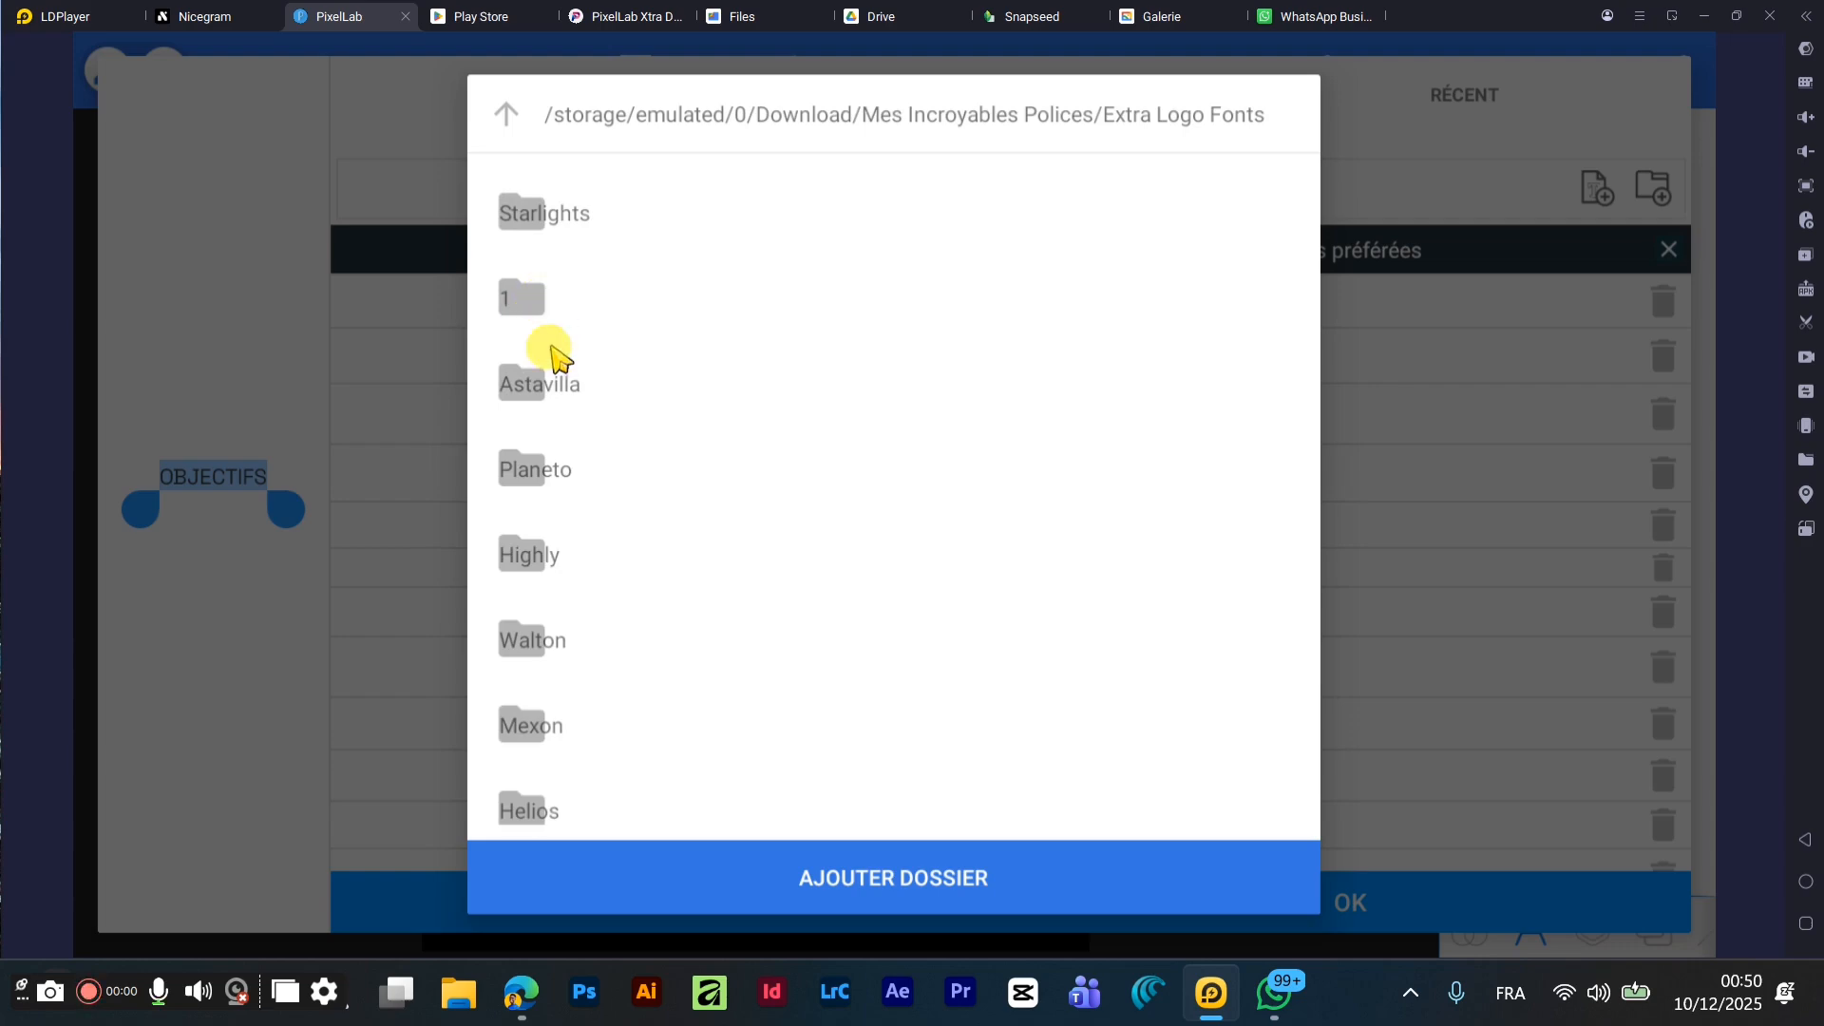
- Add the Walton folder inside Extra Logo Fonts to the custom fonts list
scroll(556, 359, "down", 3)
left_click(513, 406)
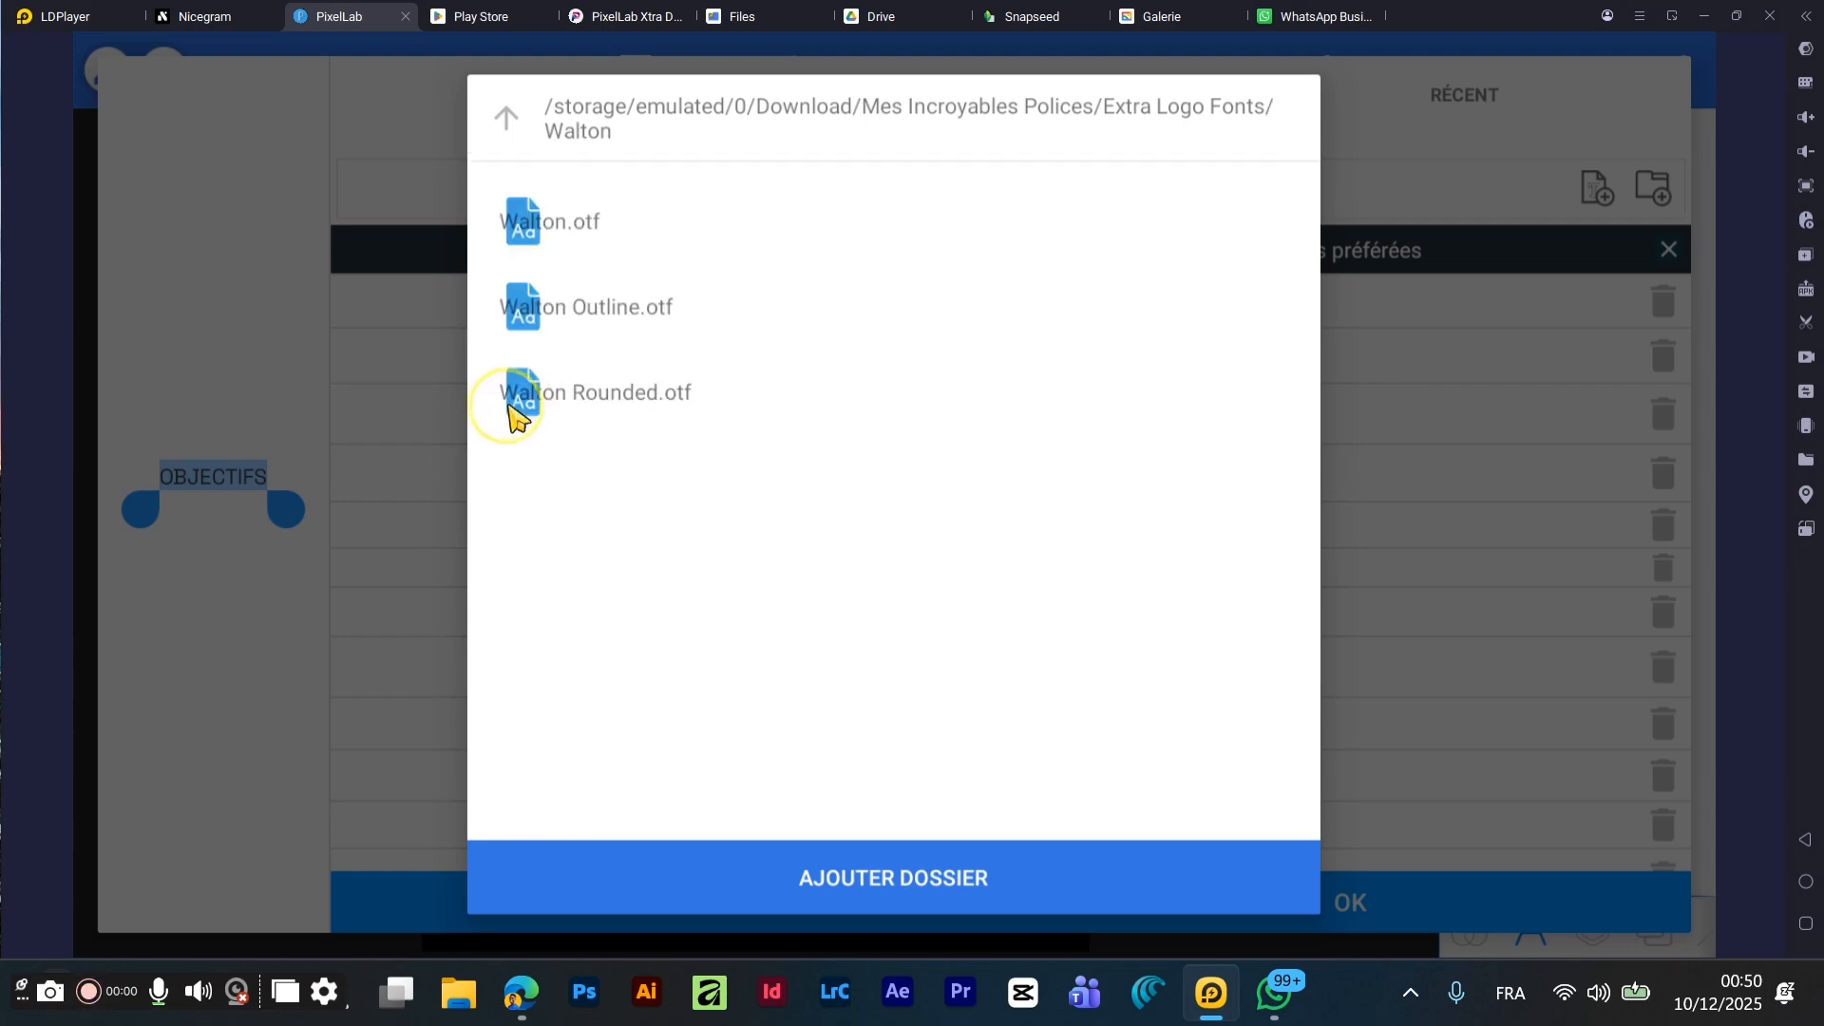
left_click(870, 891)
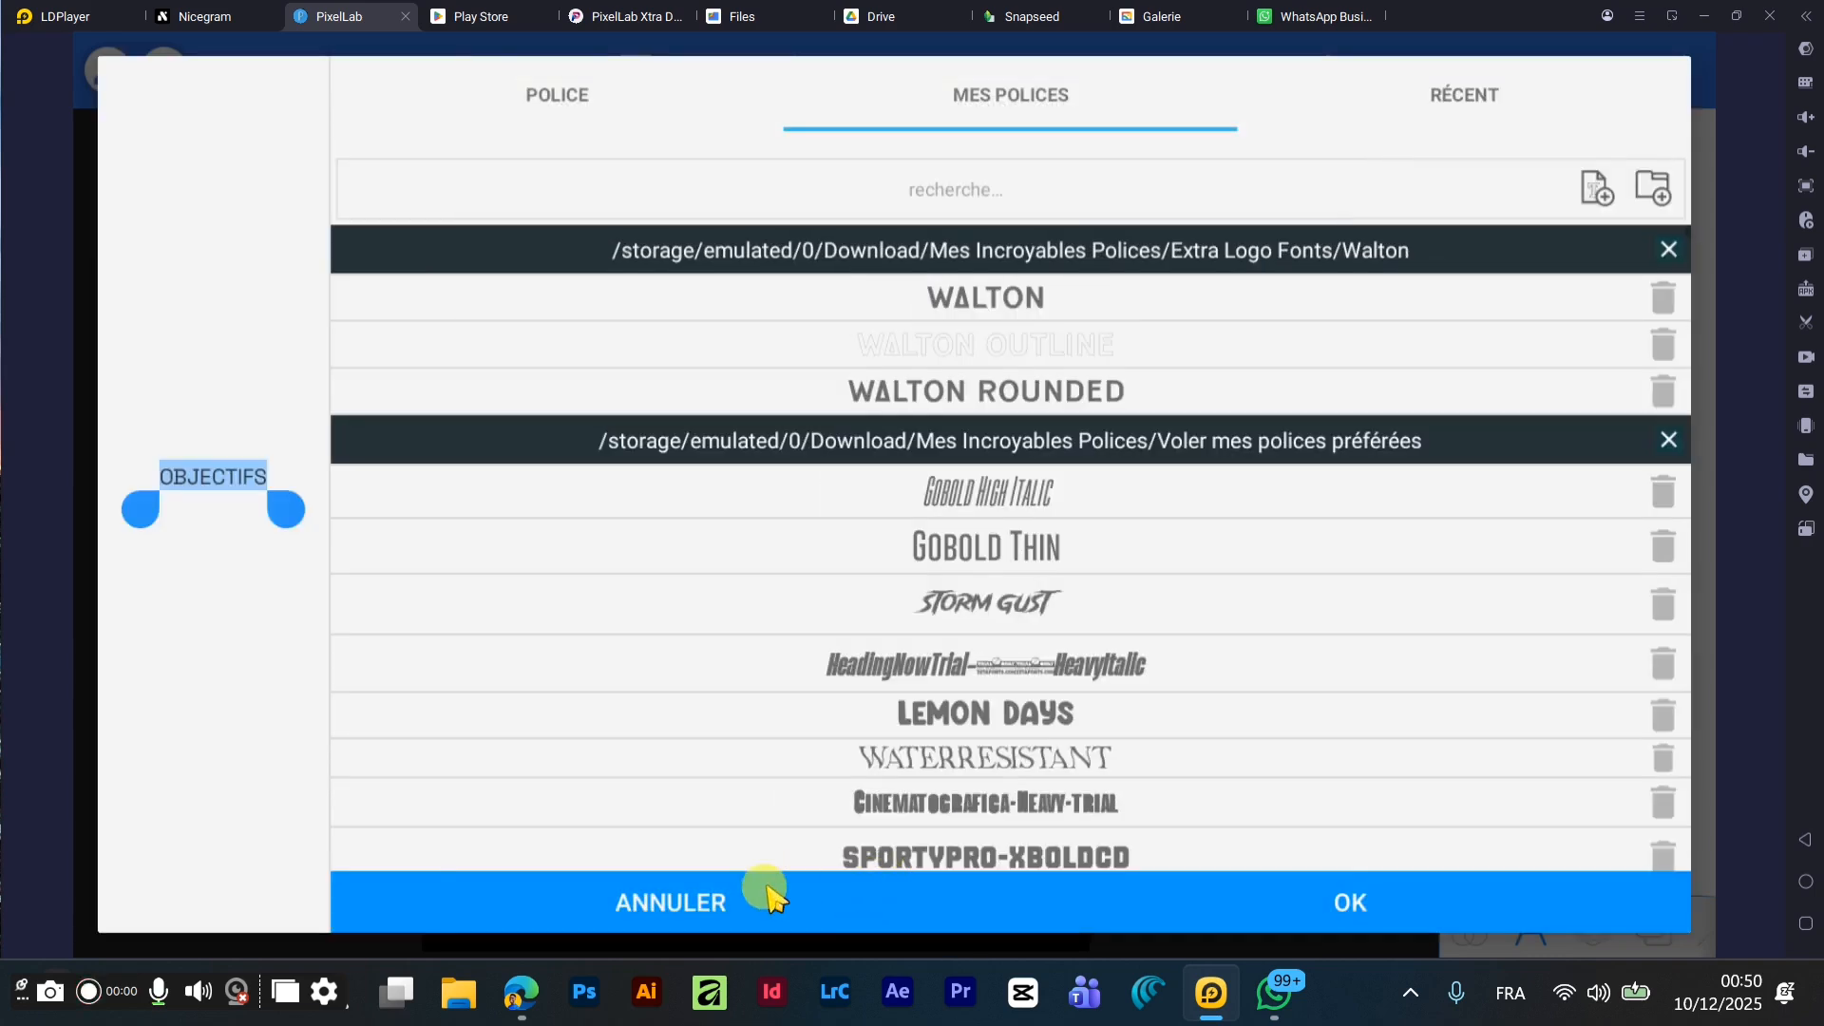
- Apply the Walton Rounded font to the OBJECTIFS text and undo that font change
left_click(893, 393)
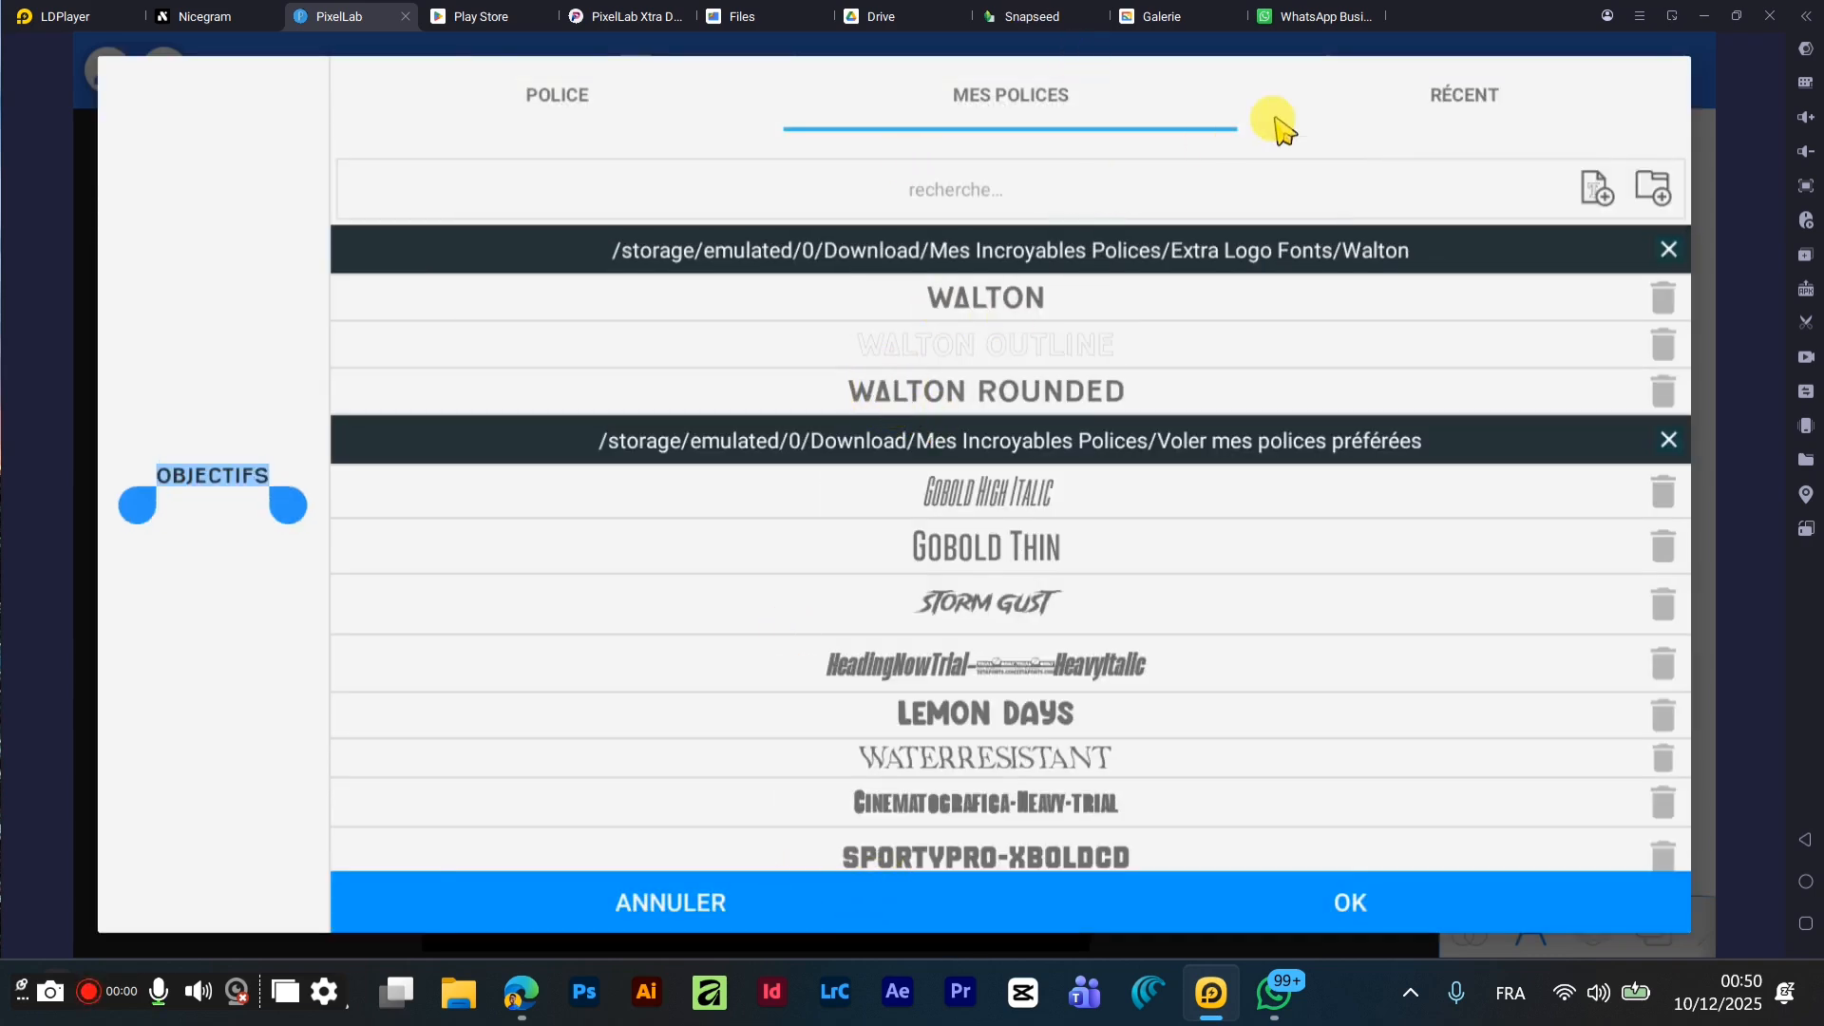
left_click(1339, 888)
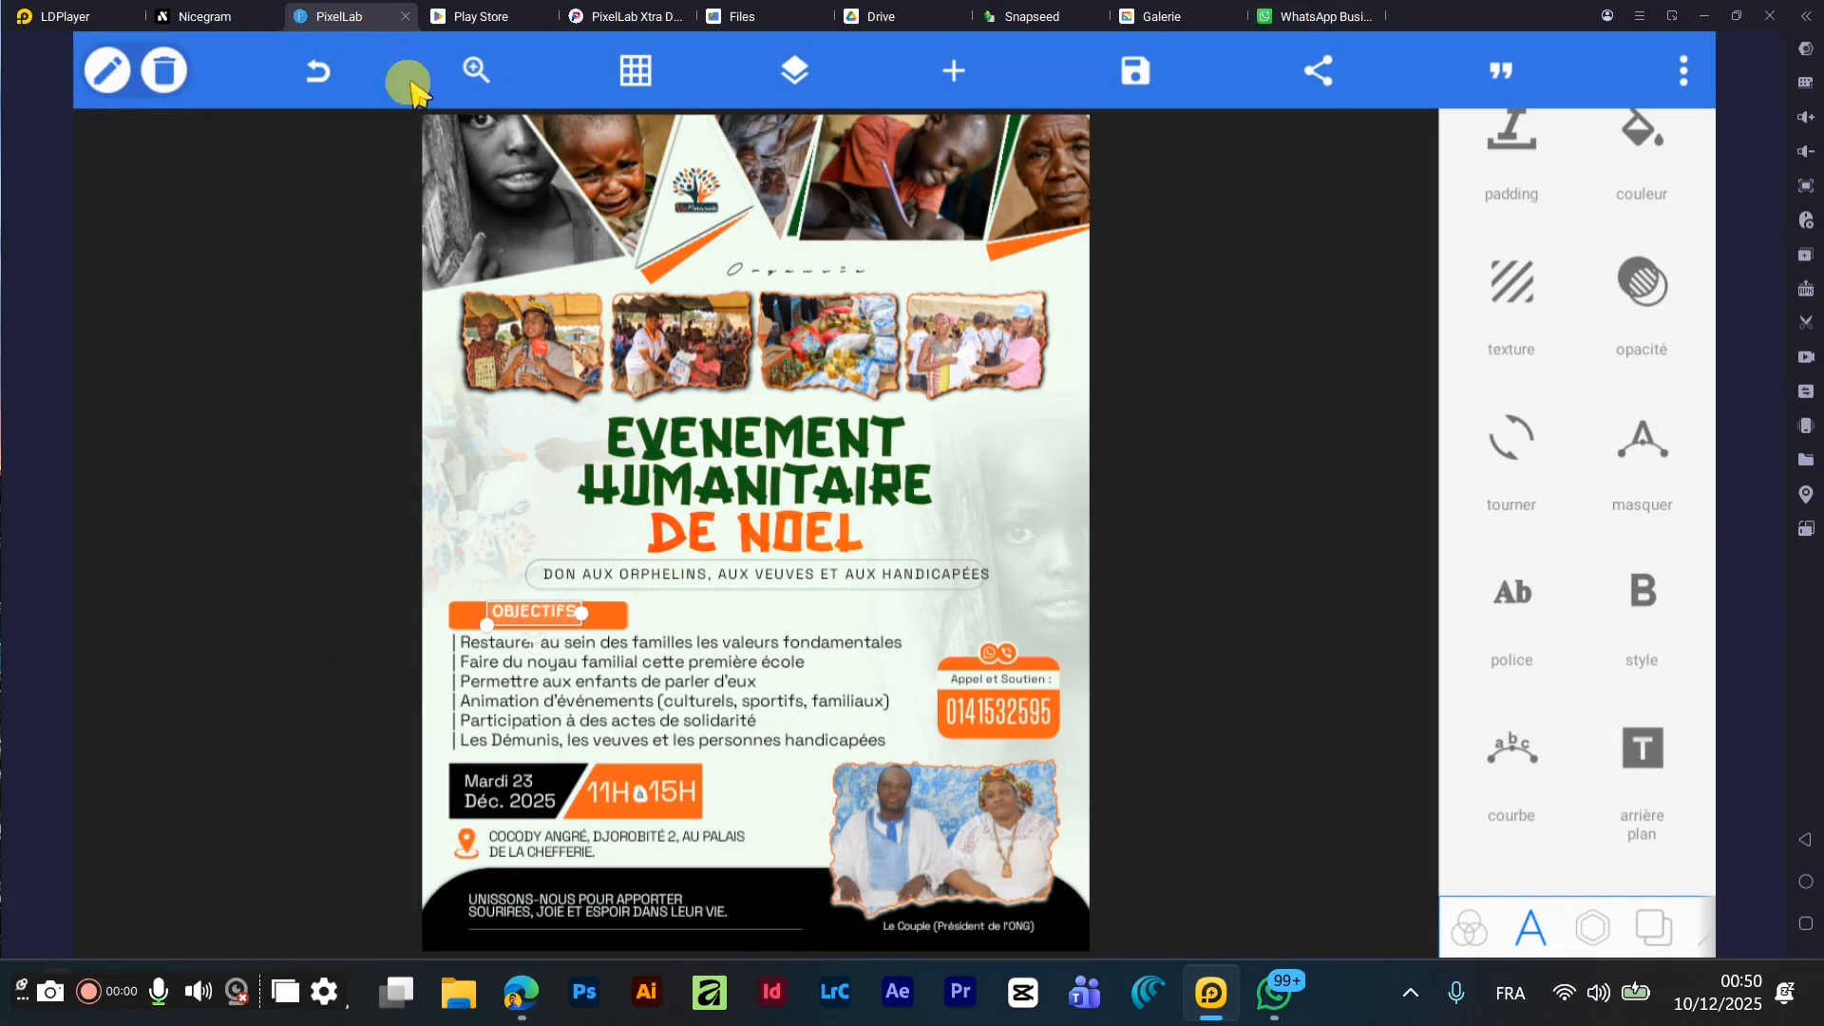
left_click(323, 87)
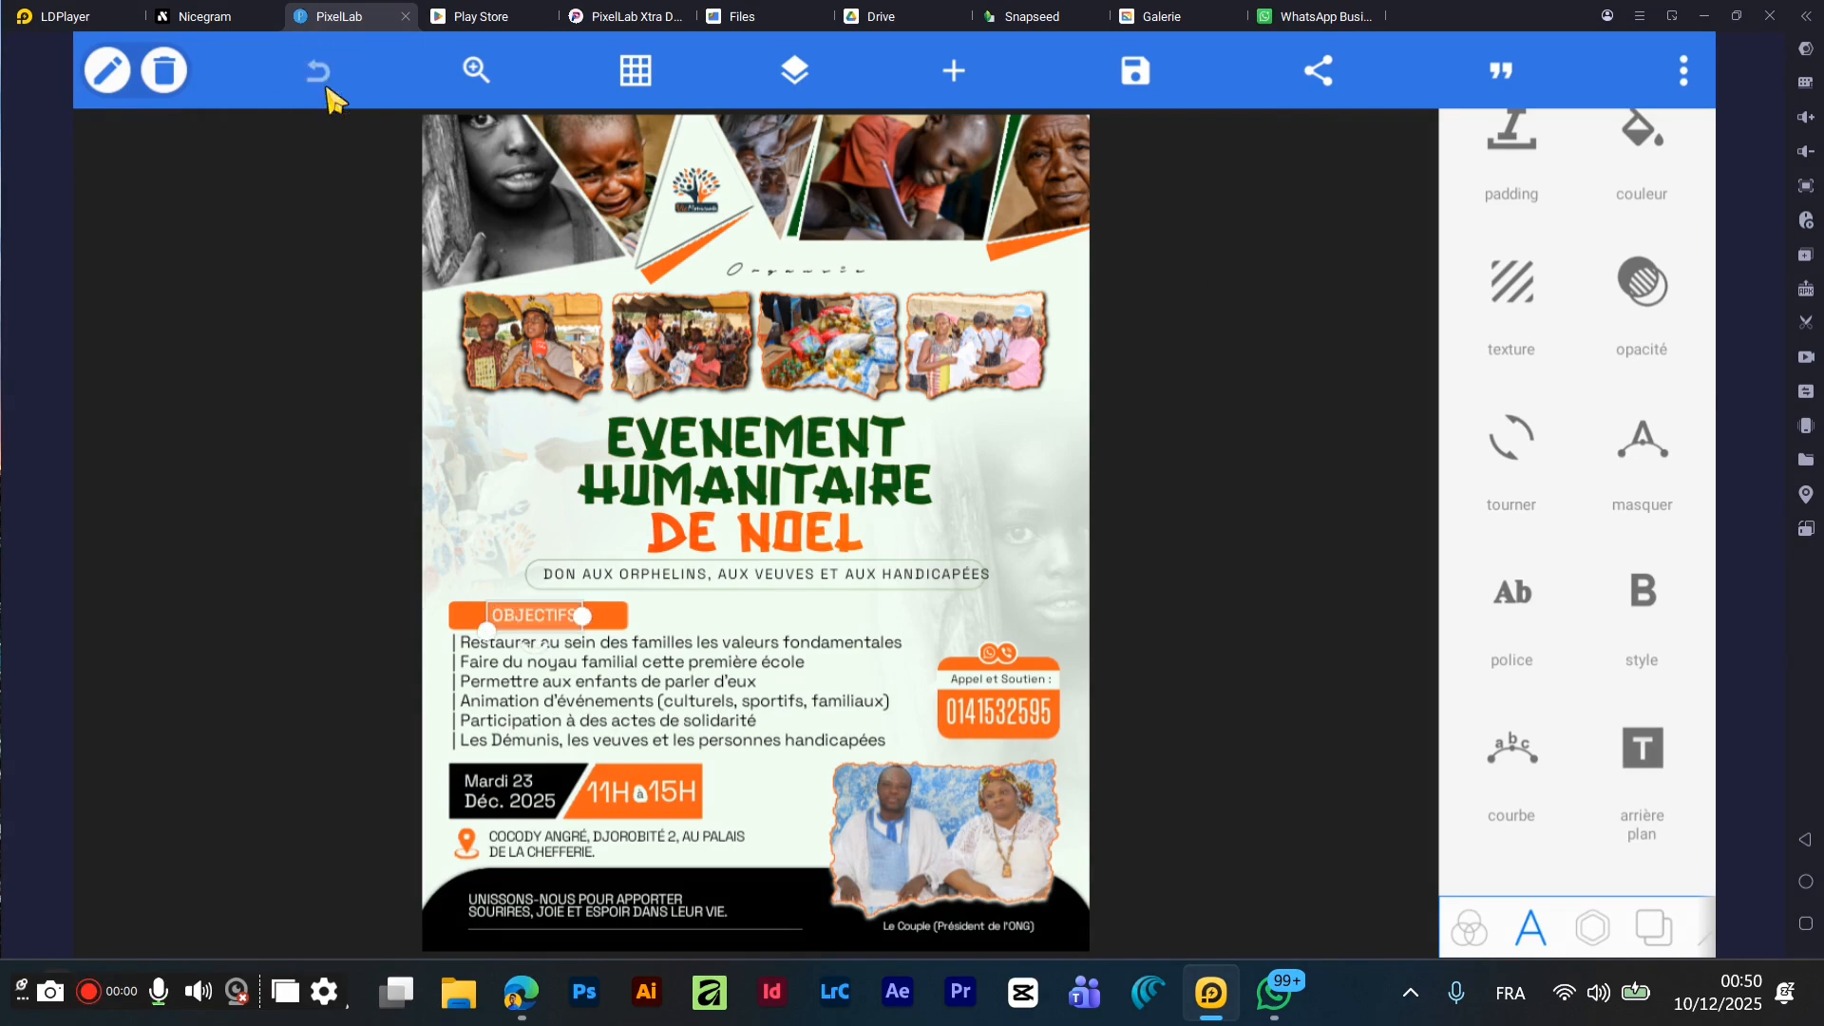
- Switch to Drive, go back up to Mon Drive, and check the PREMIUM PACKAGE folder, returning to the folder list
left_click(881, 17)
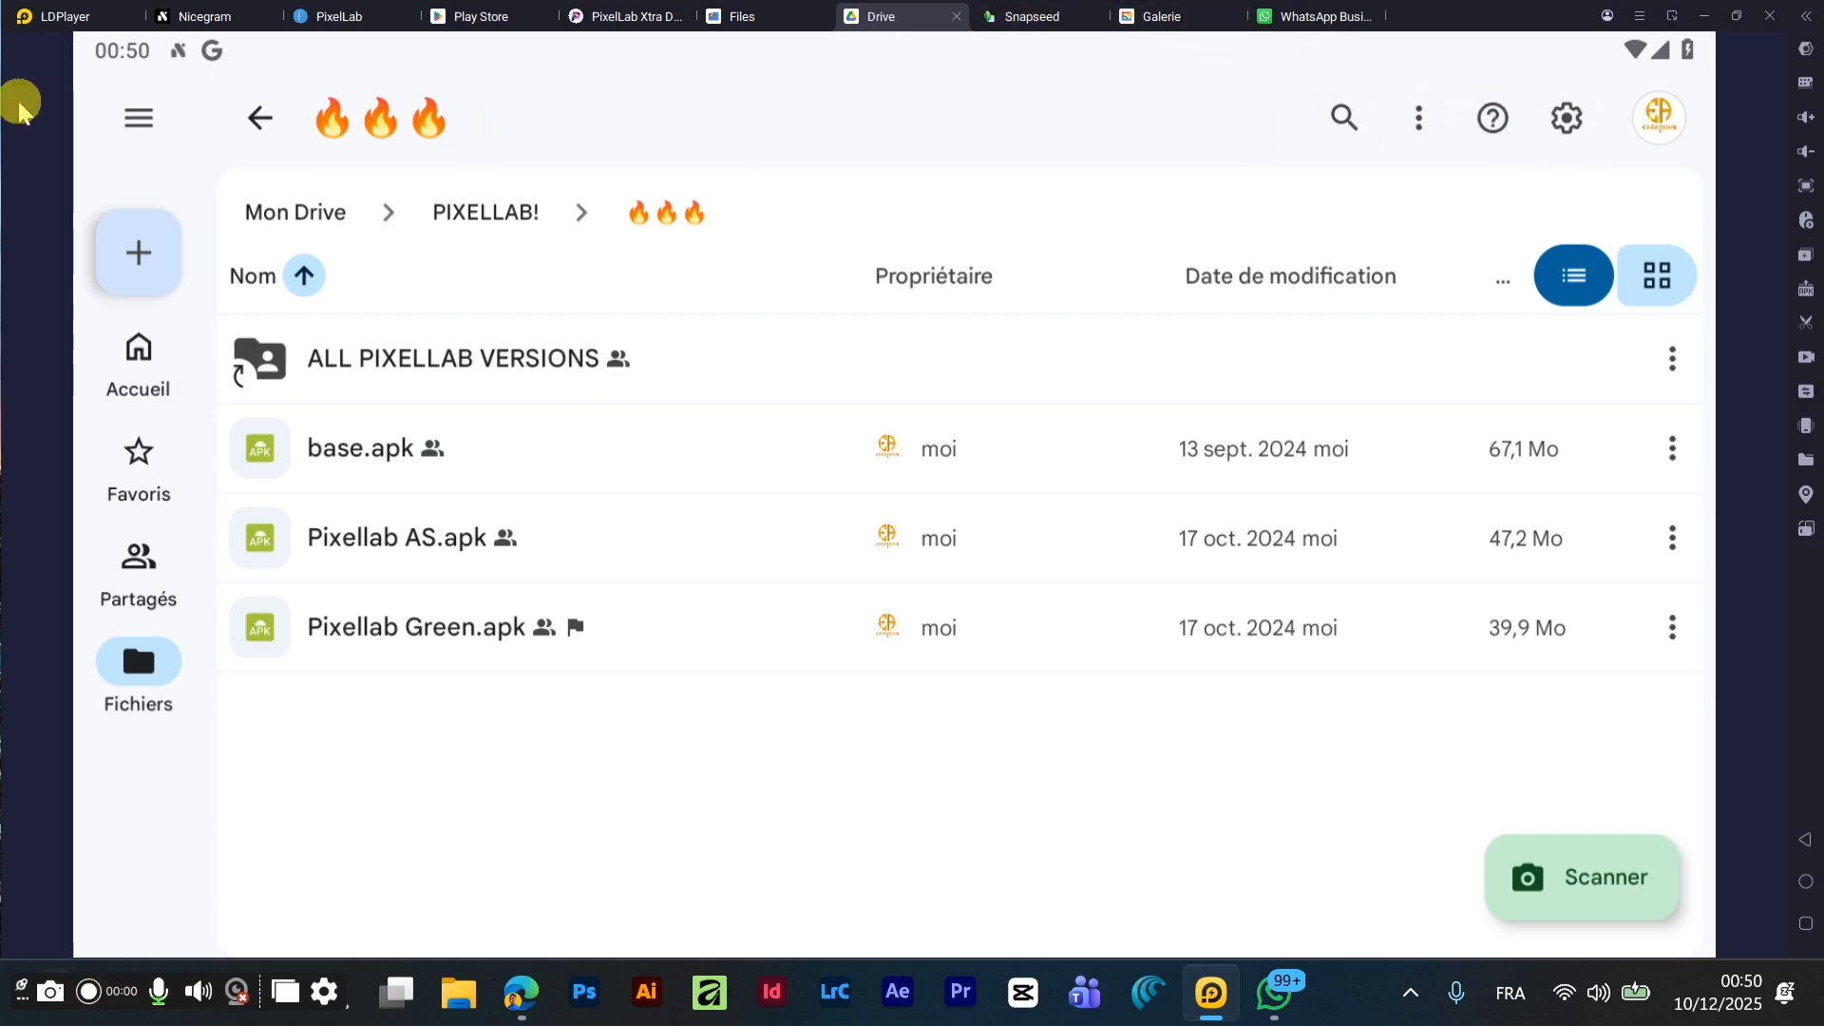
left_click(256, 112)
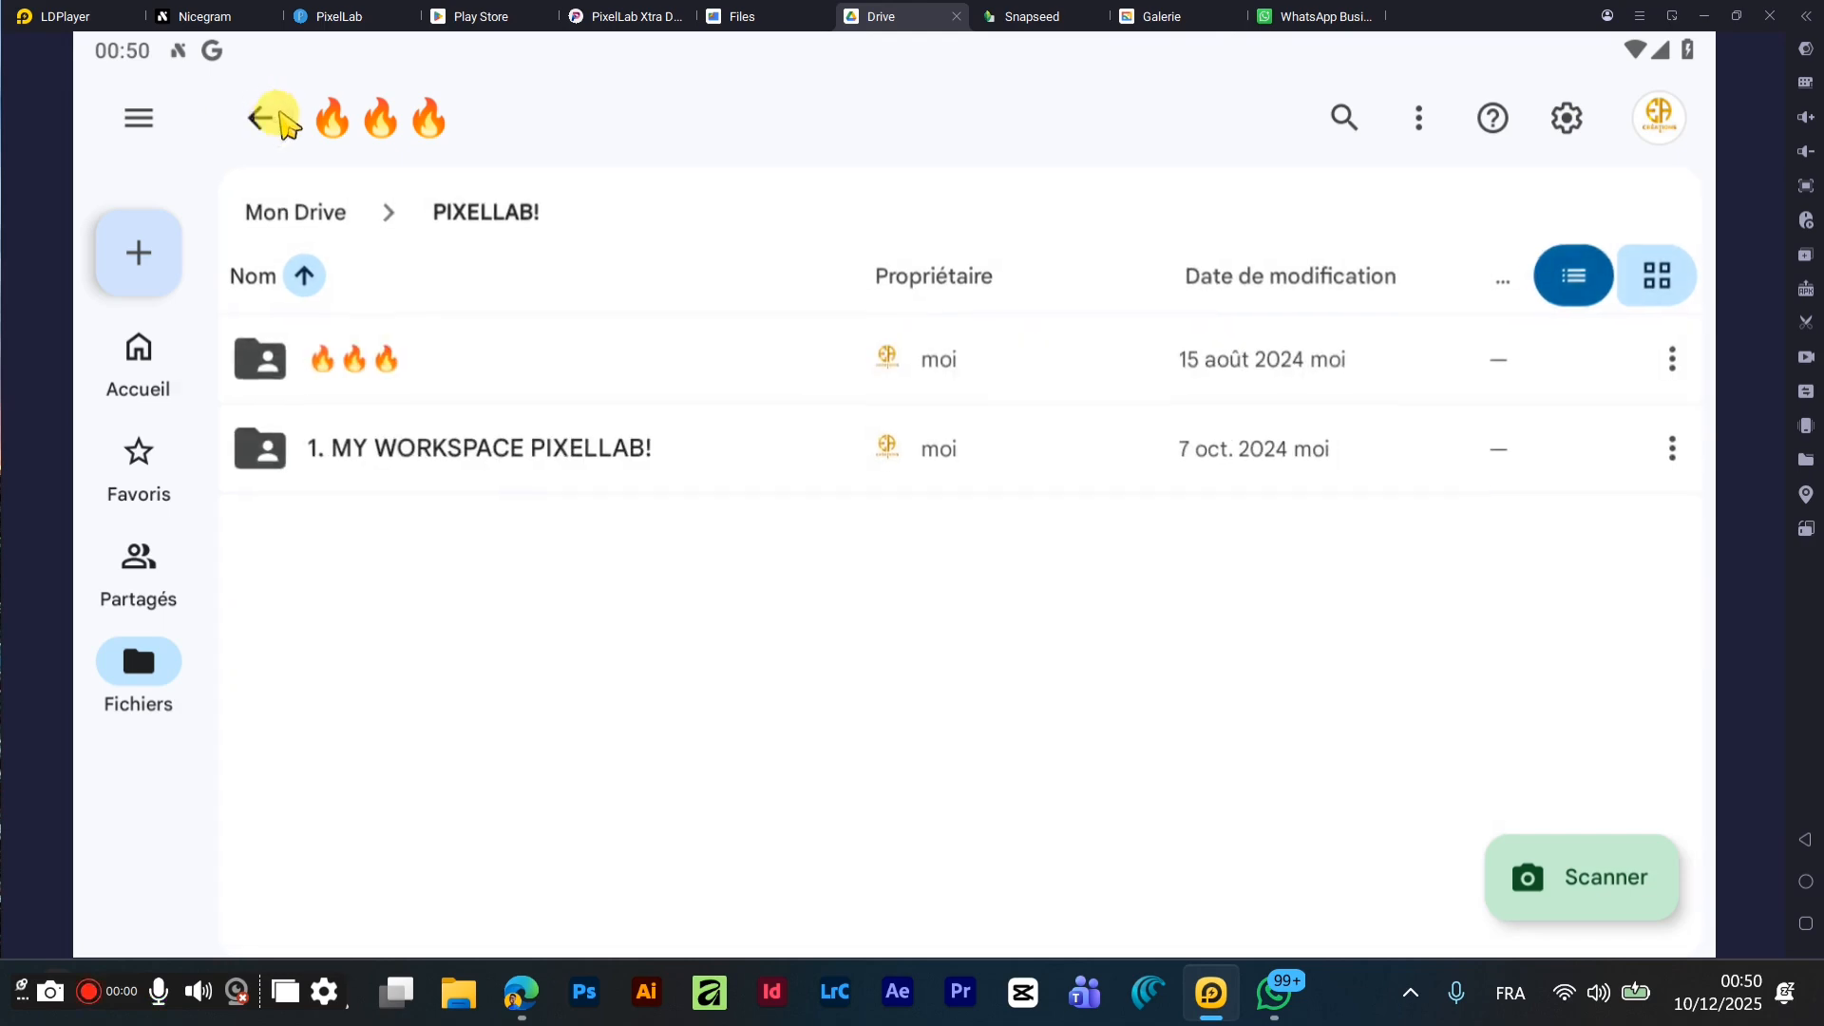
left_click(261, 116)
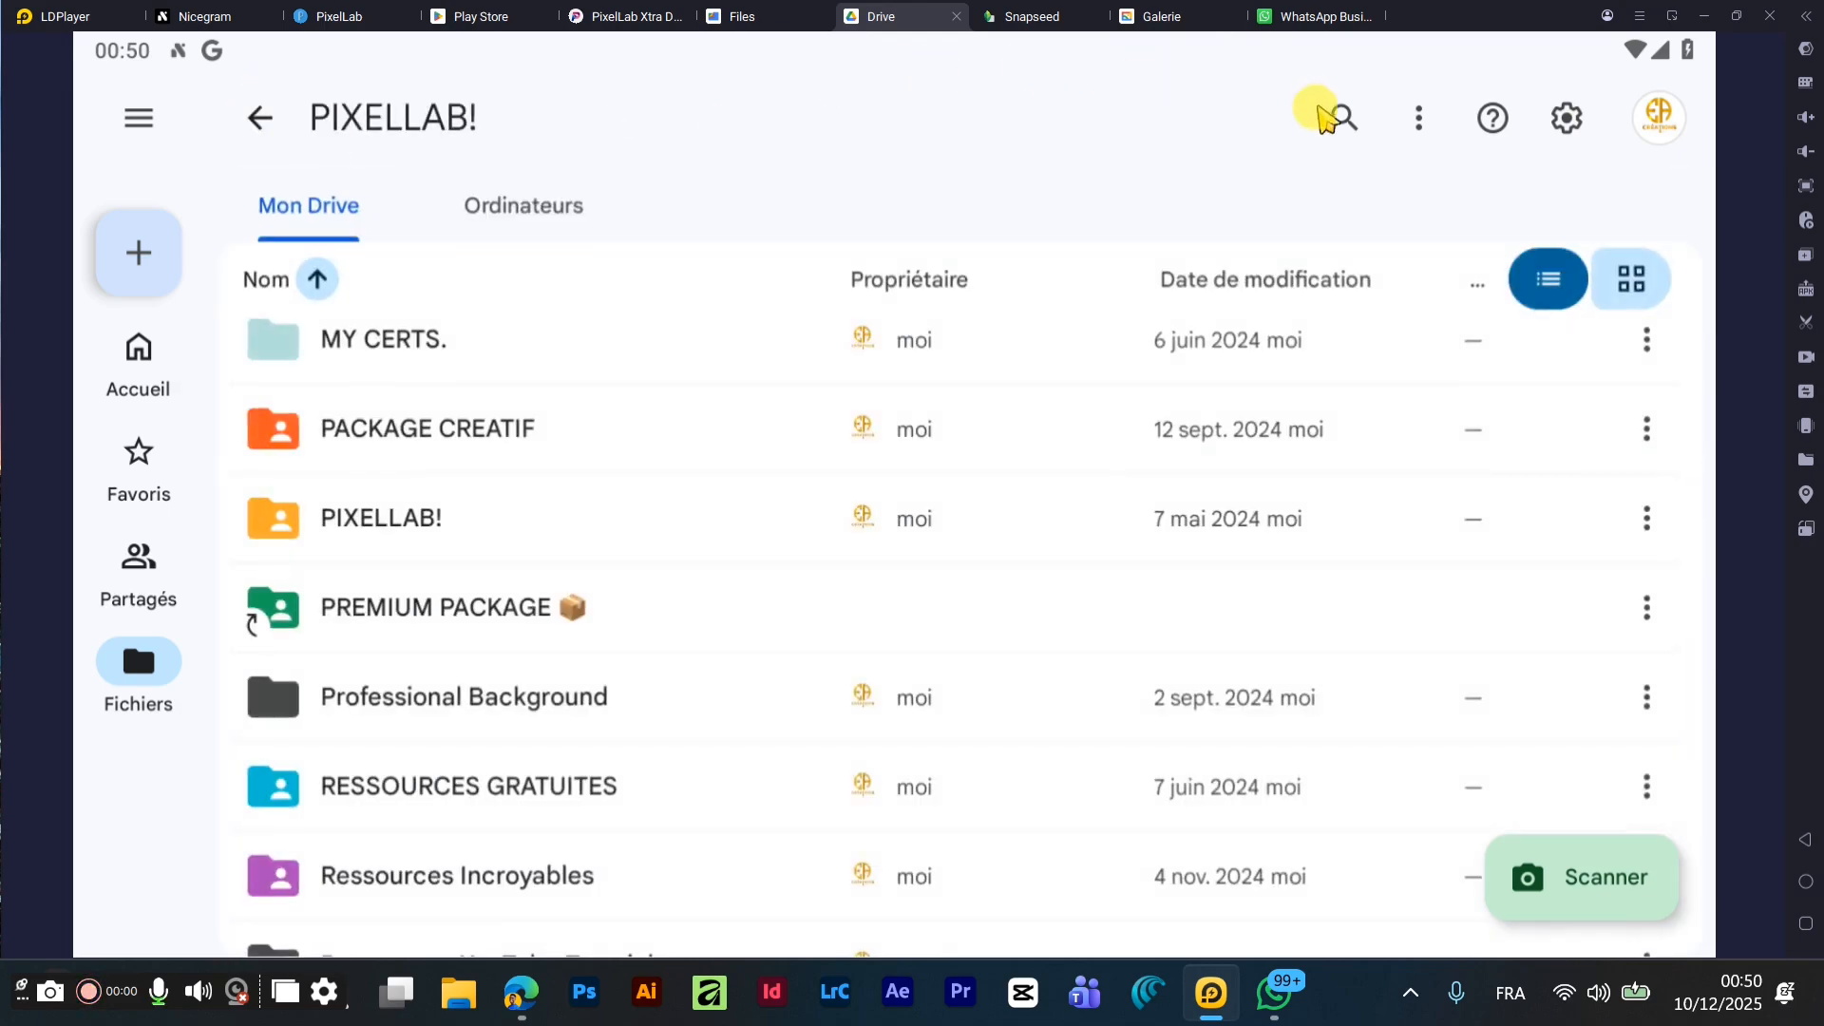
scroll(390, 451, "down", 1)
scroll(389, 452, "down", 1)
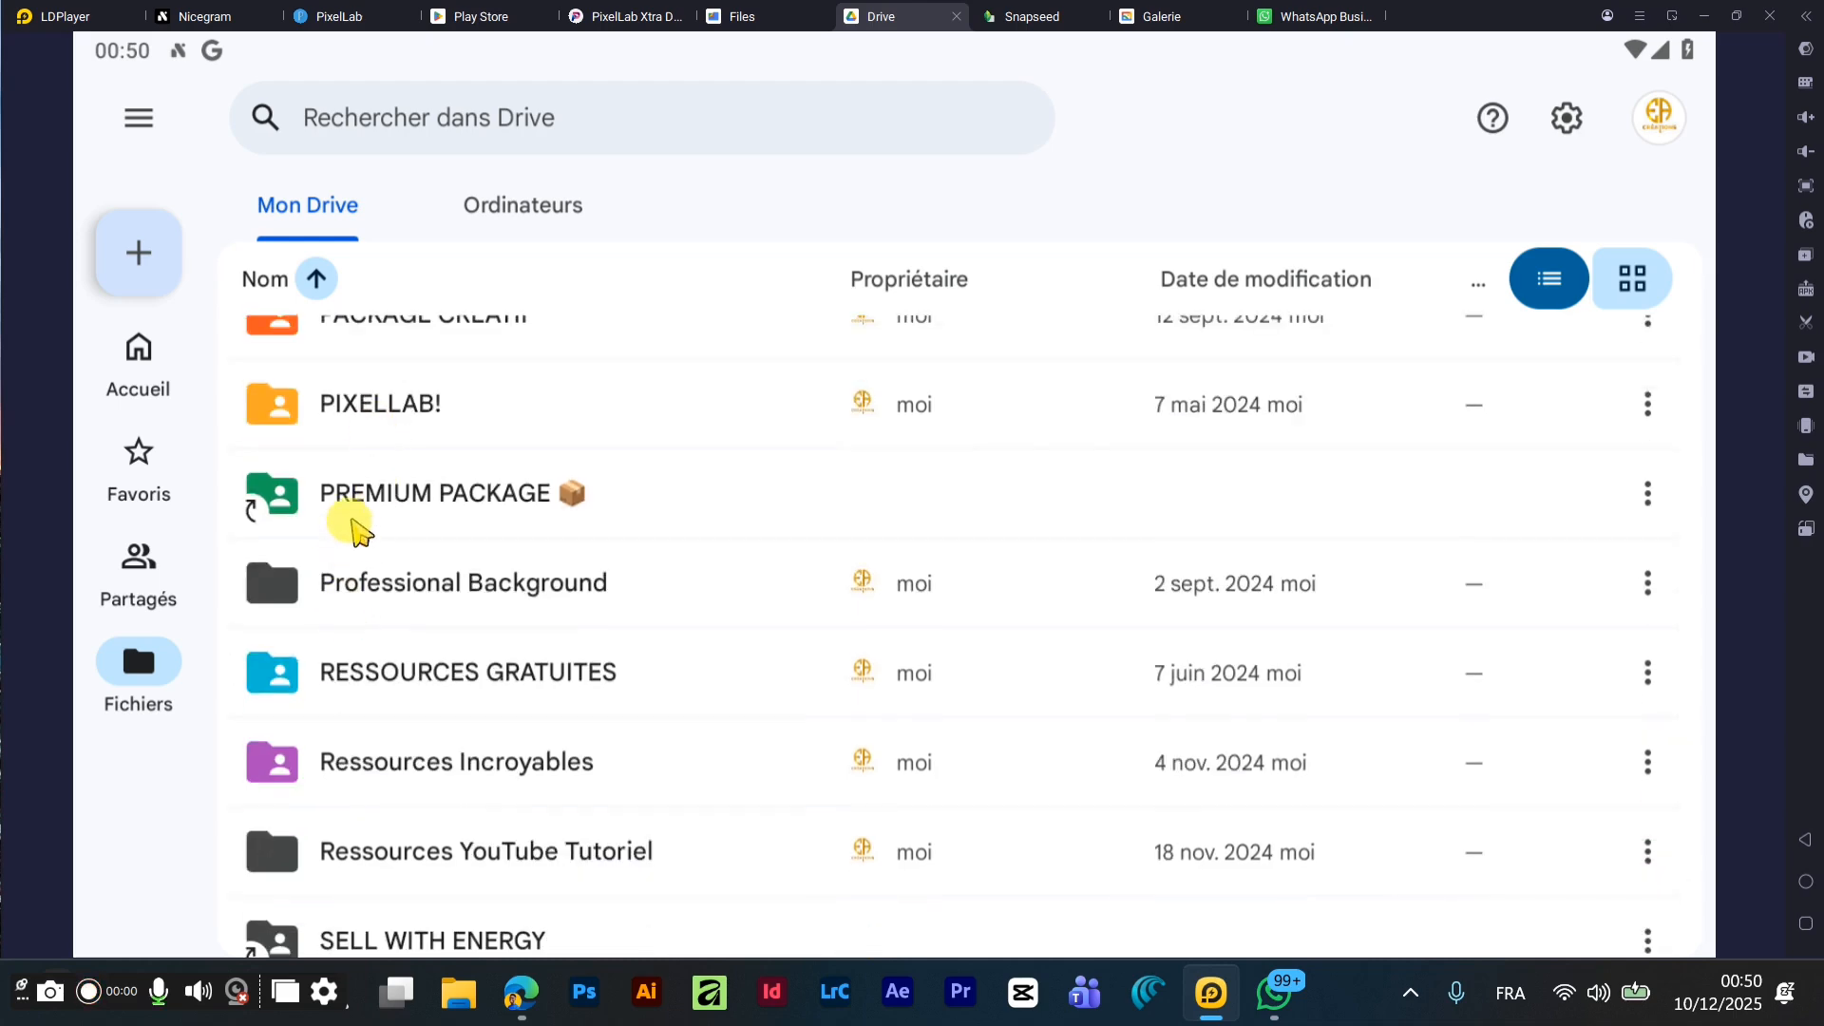
left_click(359, 513)
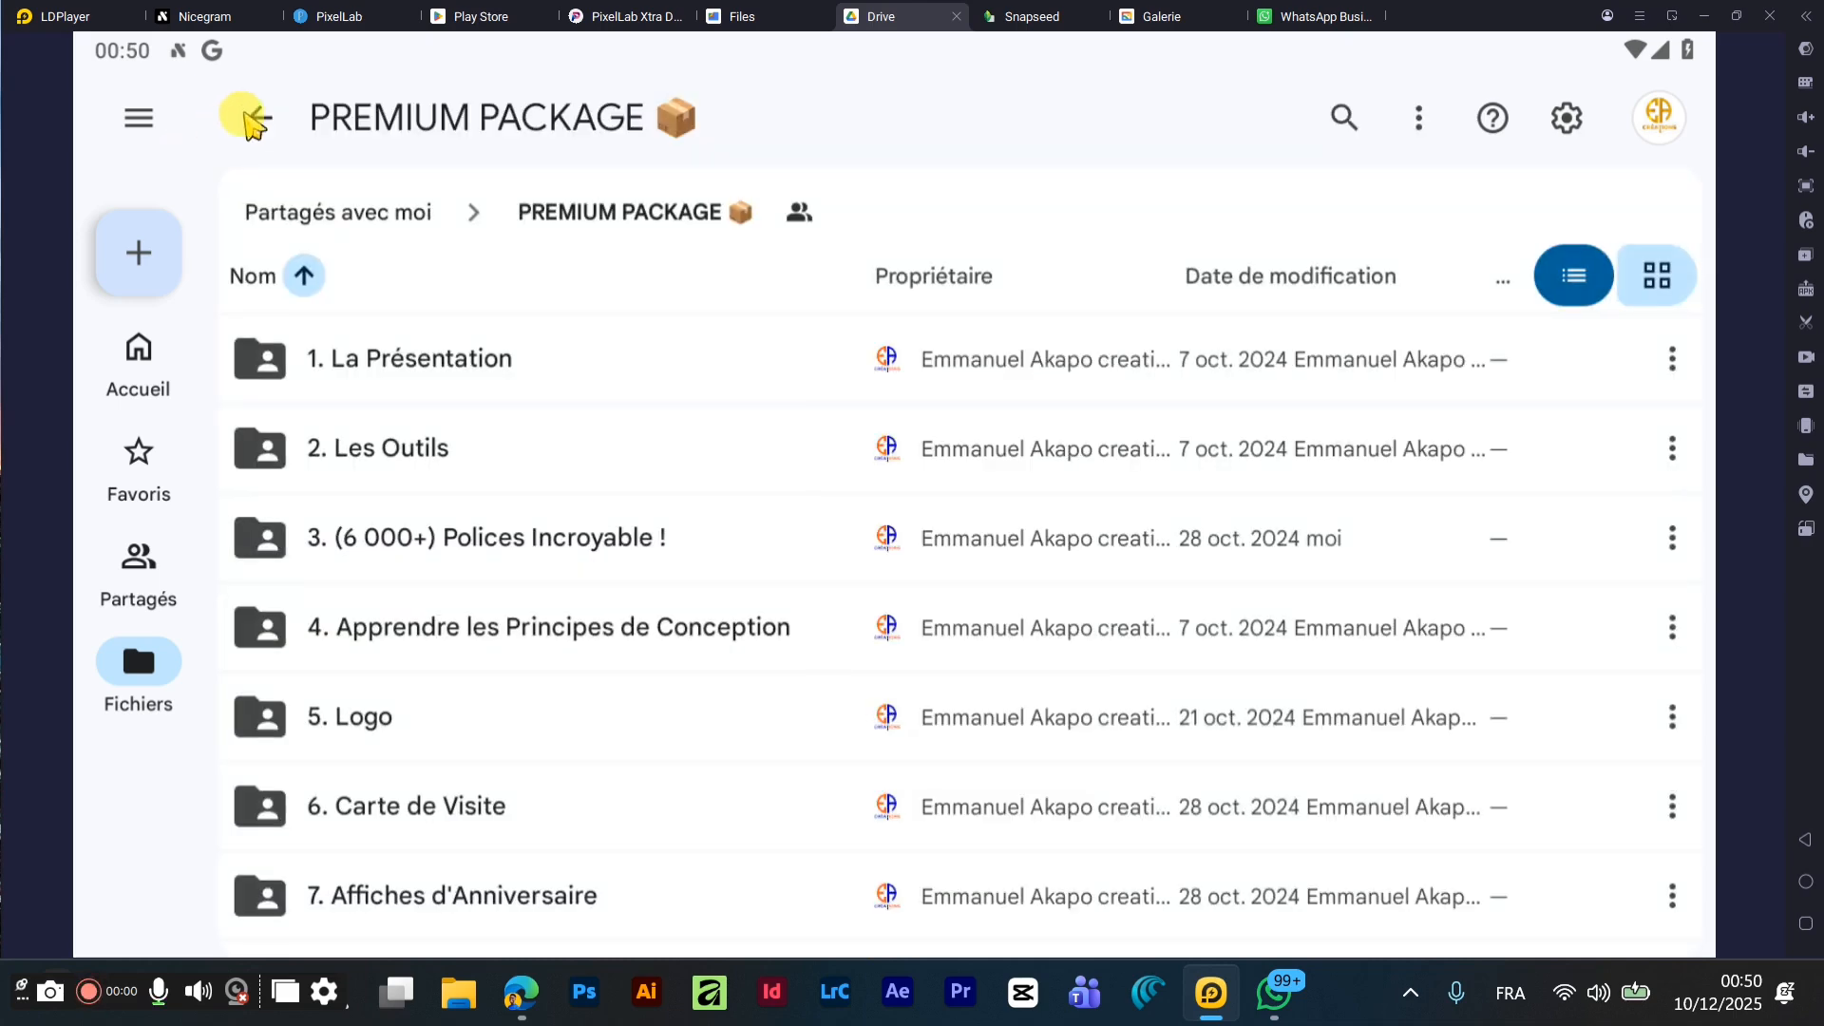
left_click(258, 117)
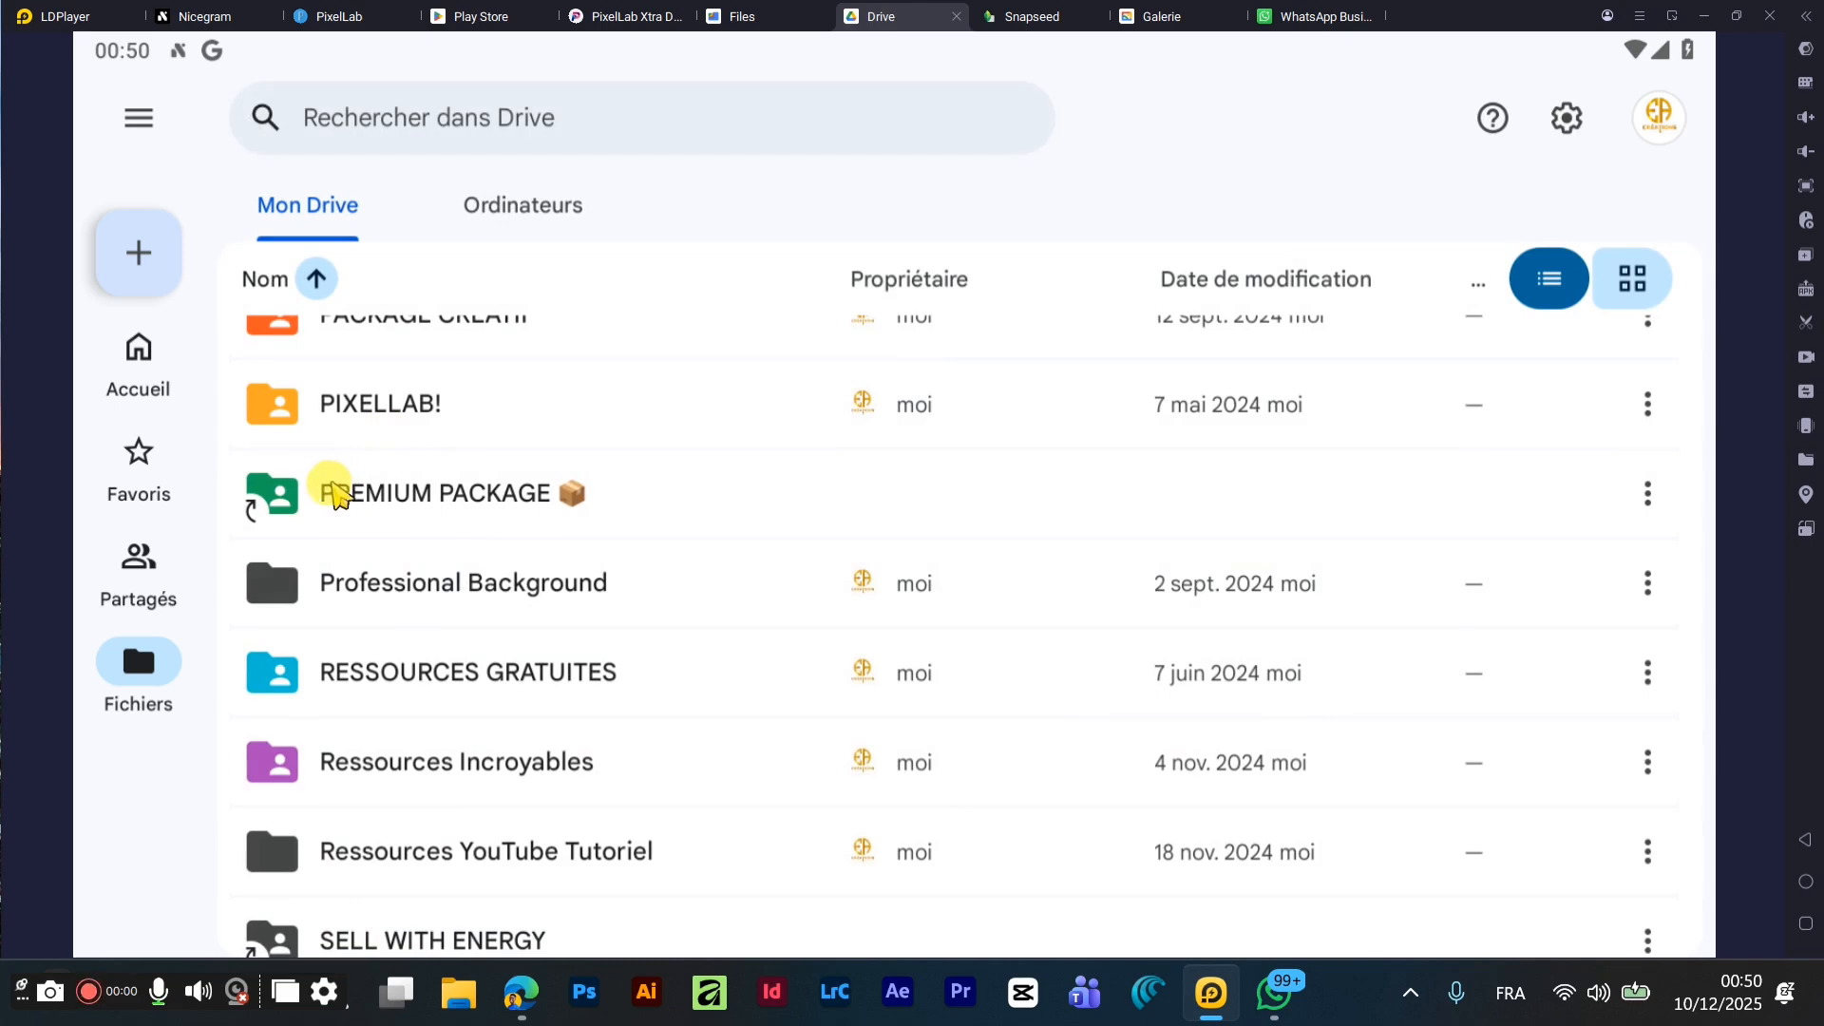
- Switch Drive to another of the signed-in Google accounts, the one holding the PixelLab course folders
scroll(319, 475, "up", 3)
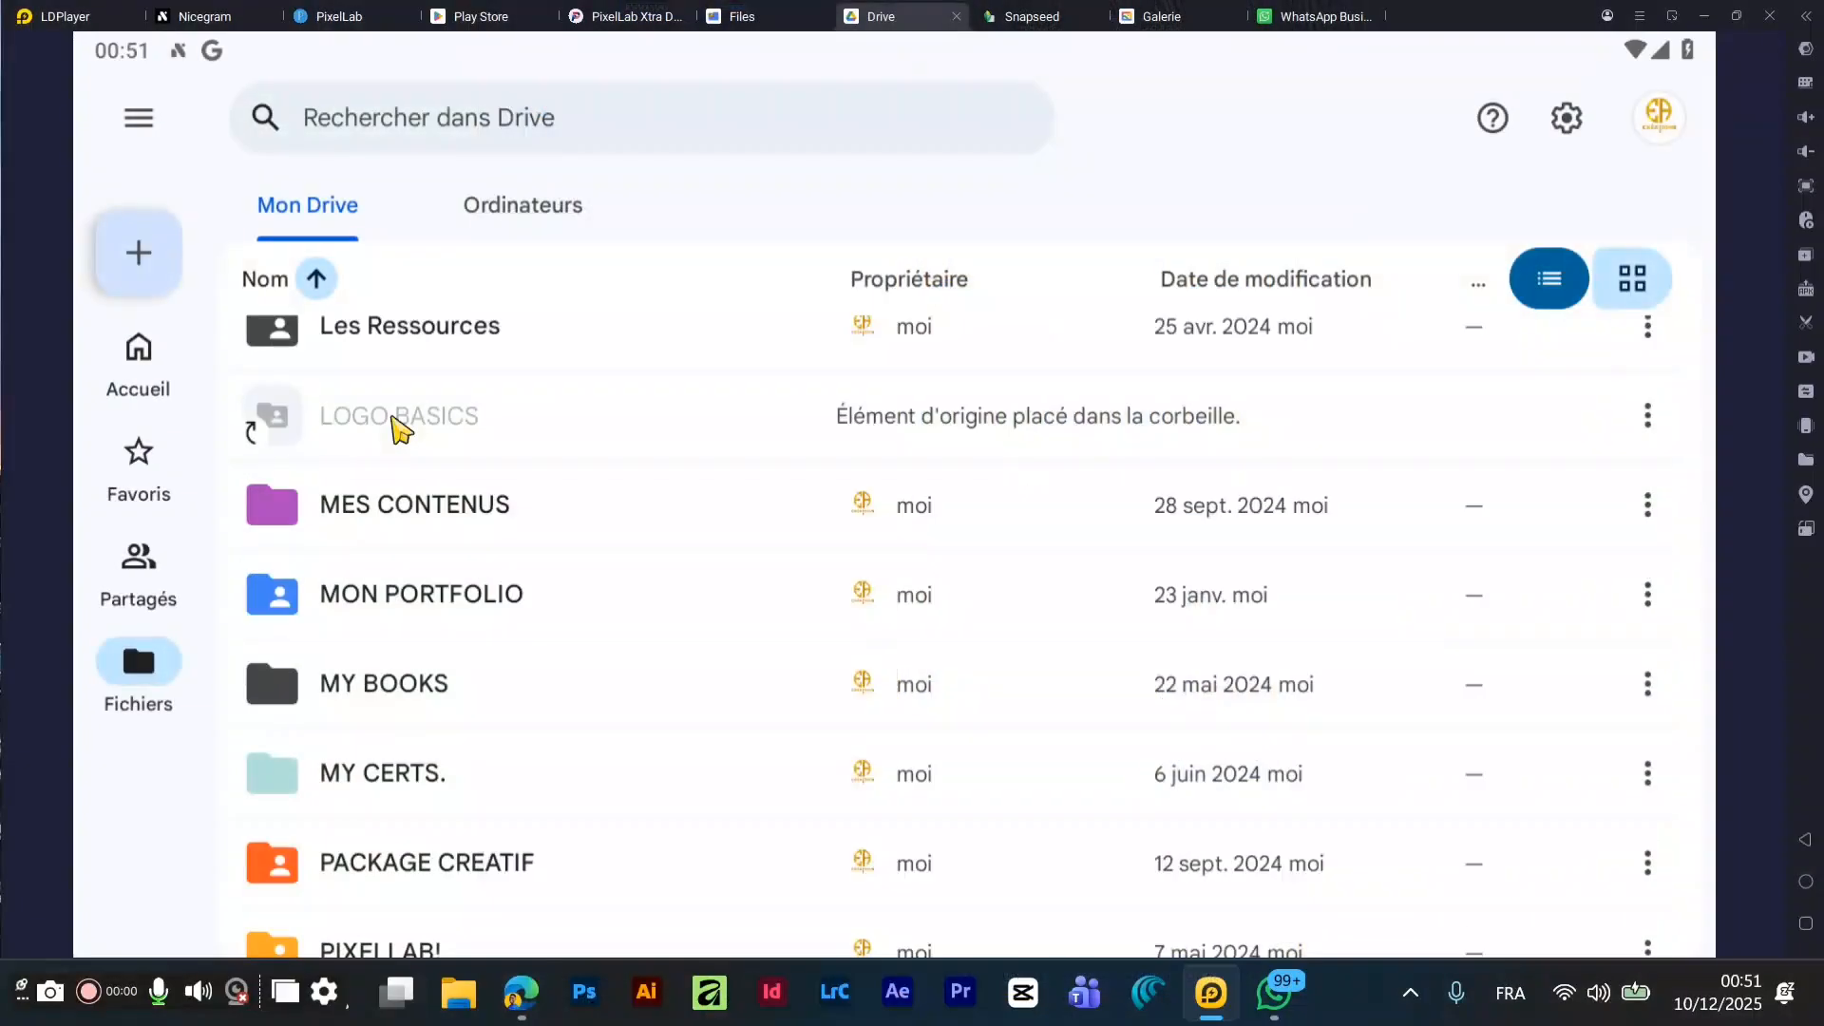
scroll(342, 424, "up", 3)
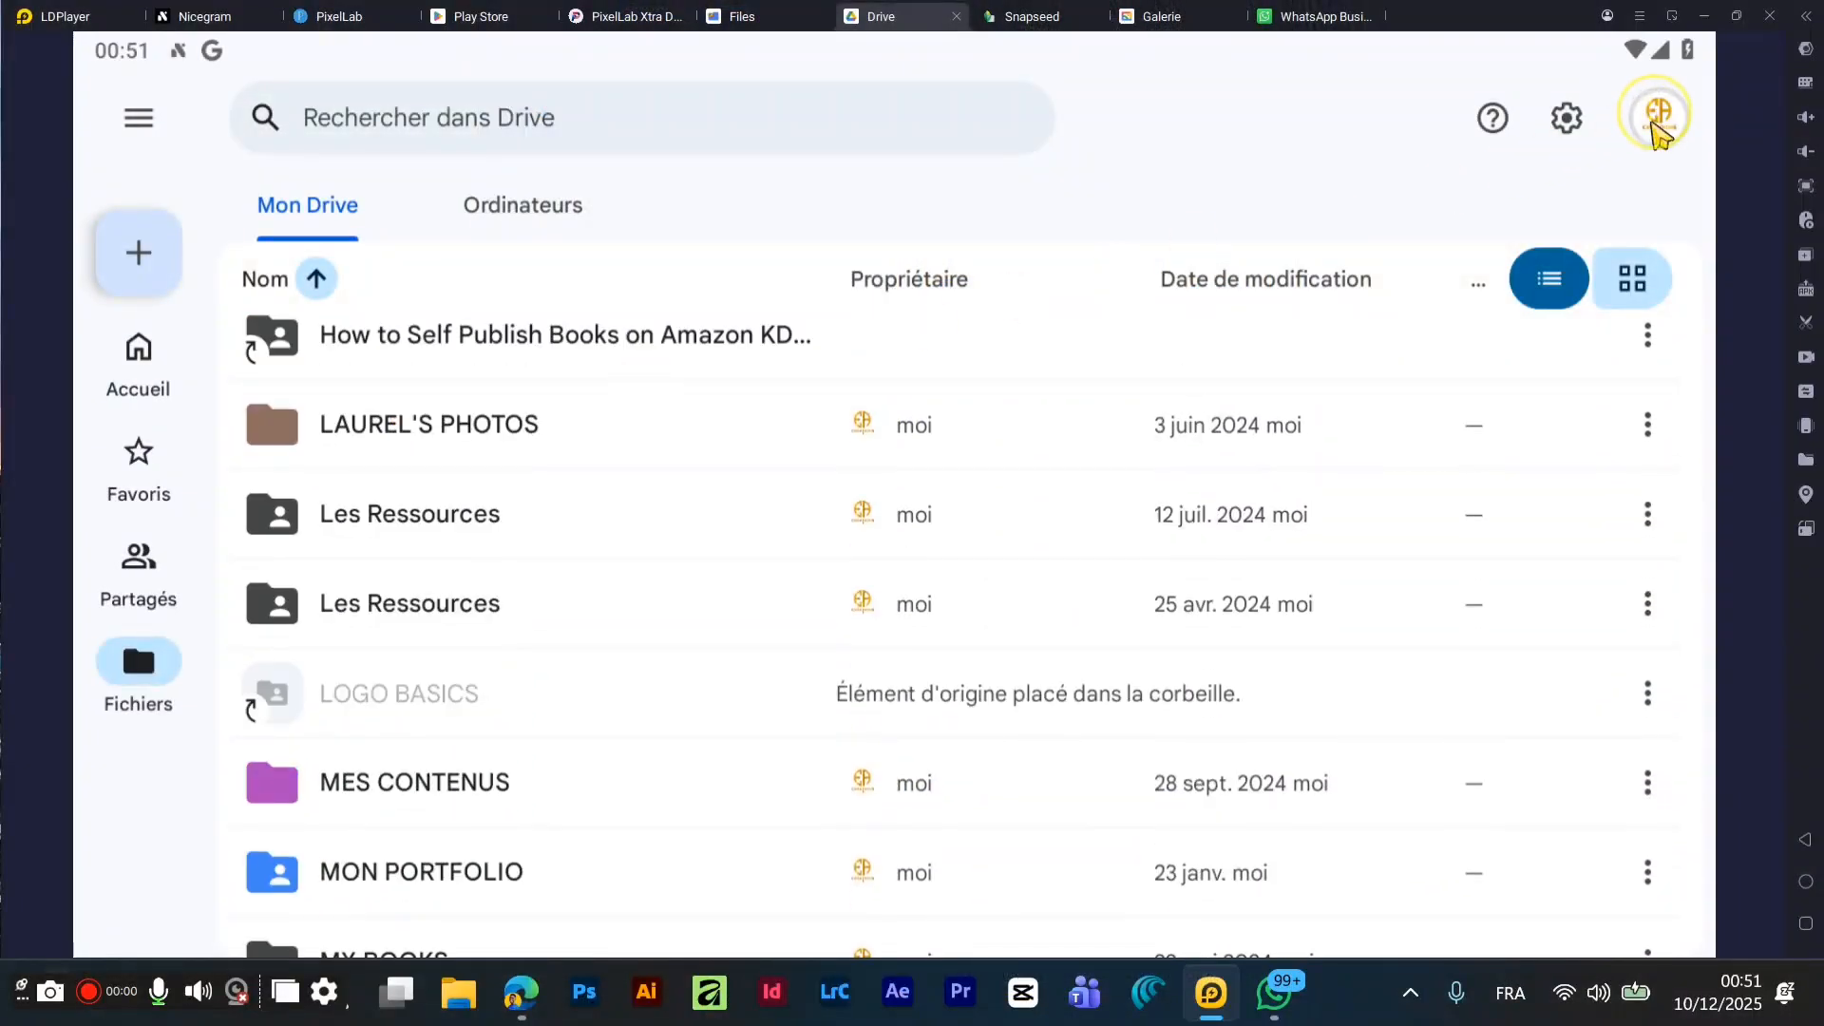
left_click(1658, 117)
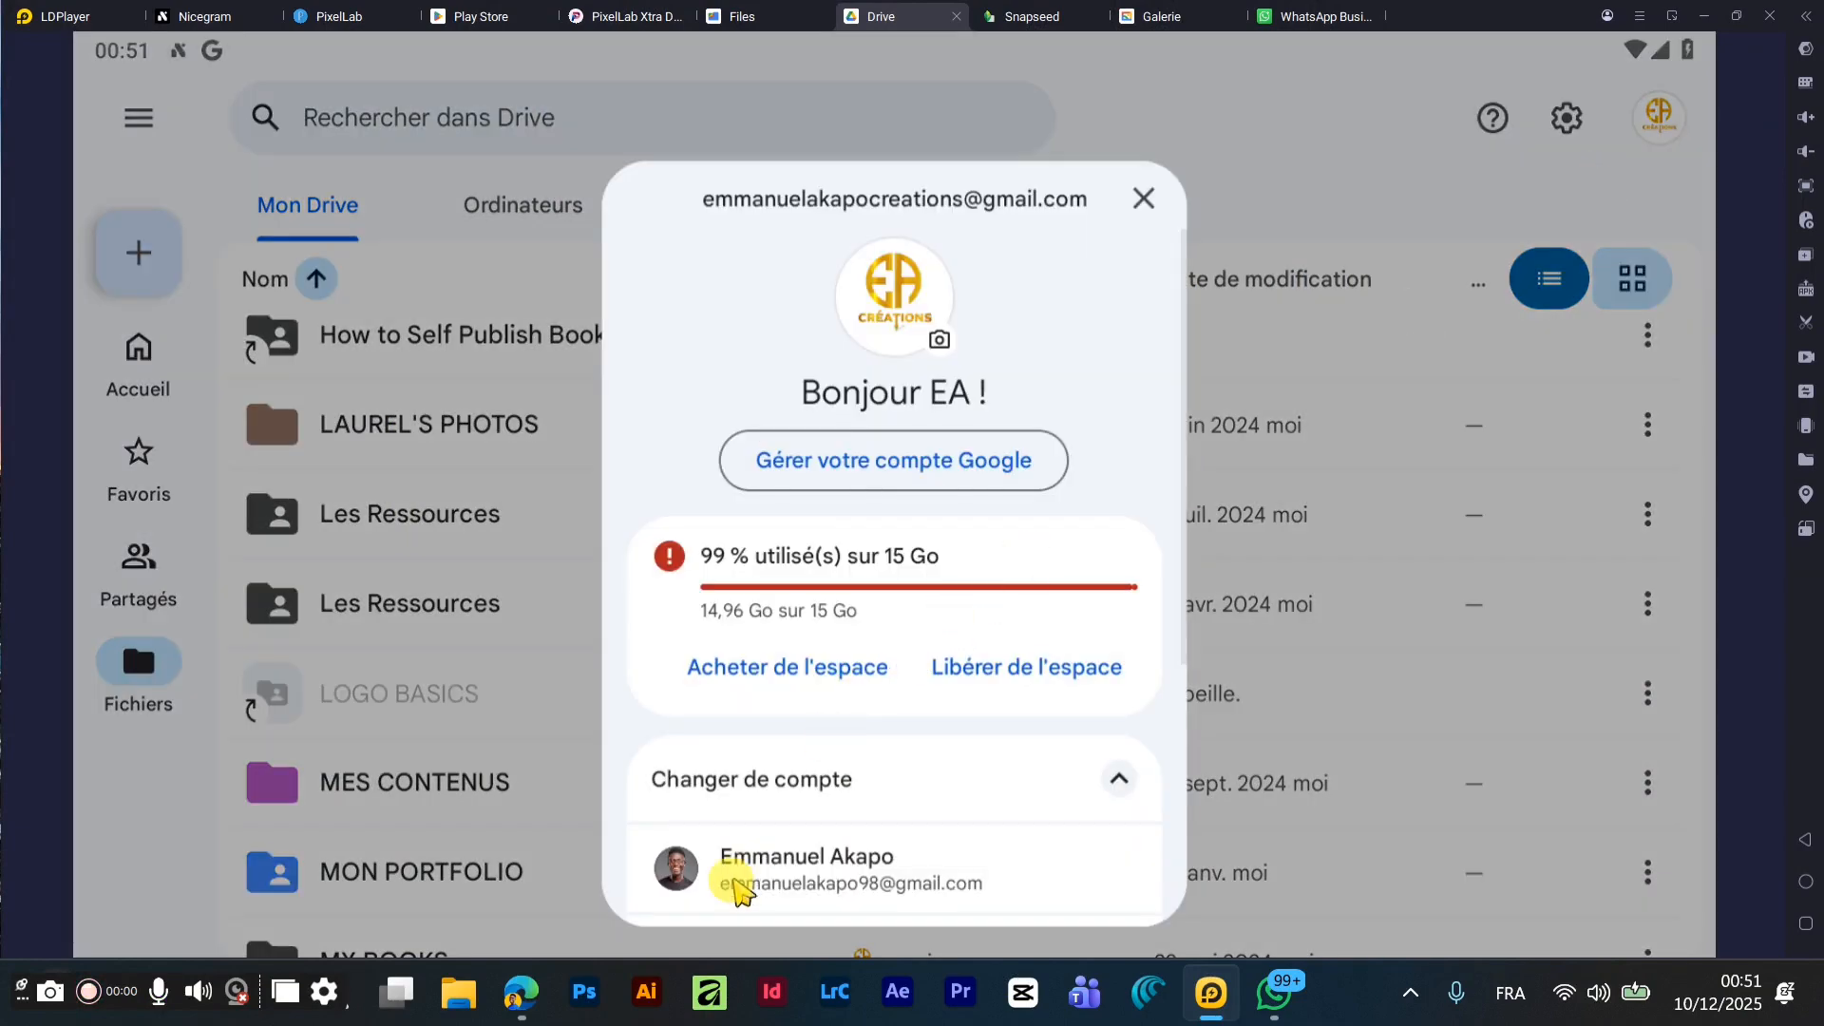
left_click_drag(928, 935, 896, 846)
left_click(903, 855)
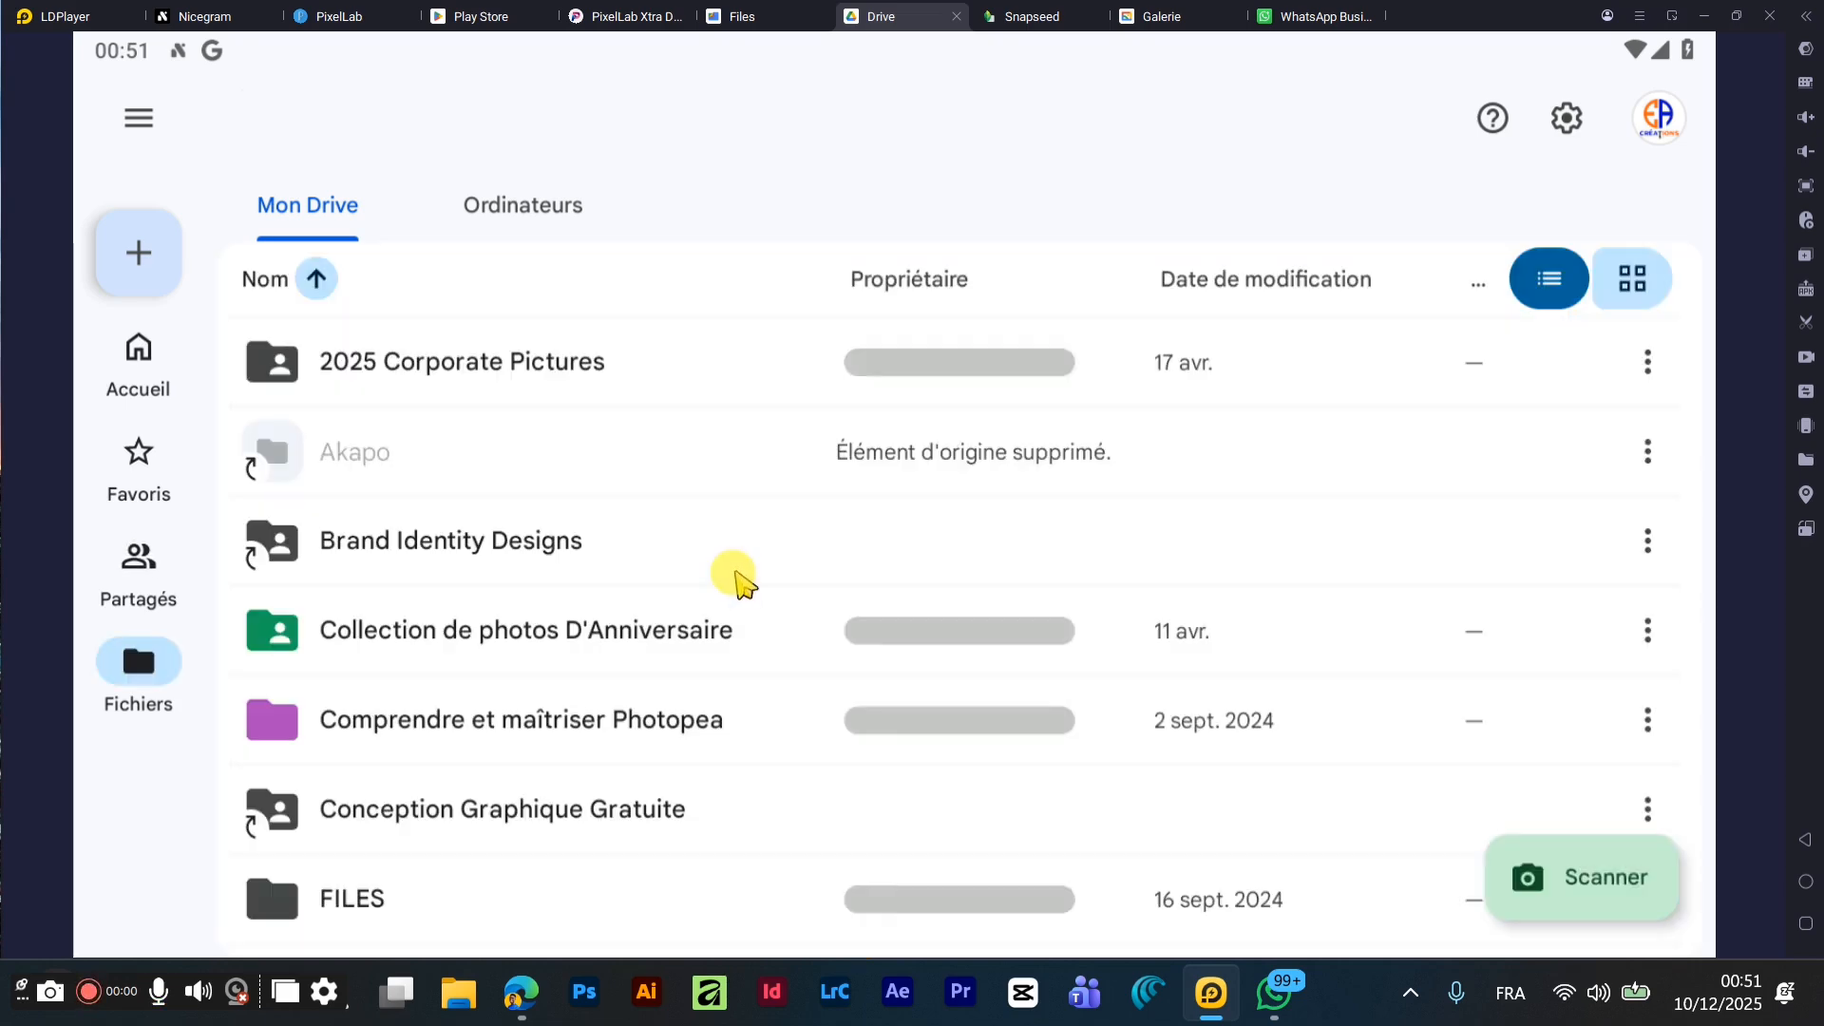
- Browse in Mon Drive to La Conception Graphique (Pixellab)/JOUR 1/Polices/2500+ Polices Gratuite
scroll(429, 675, "down", 6)
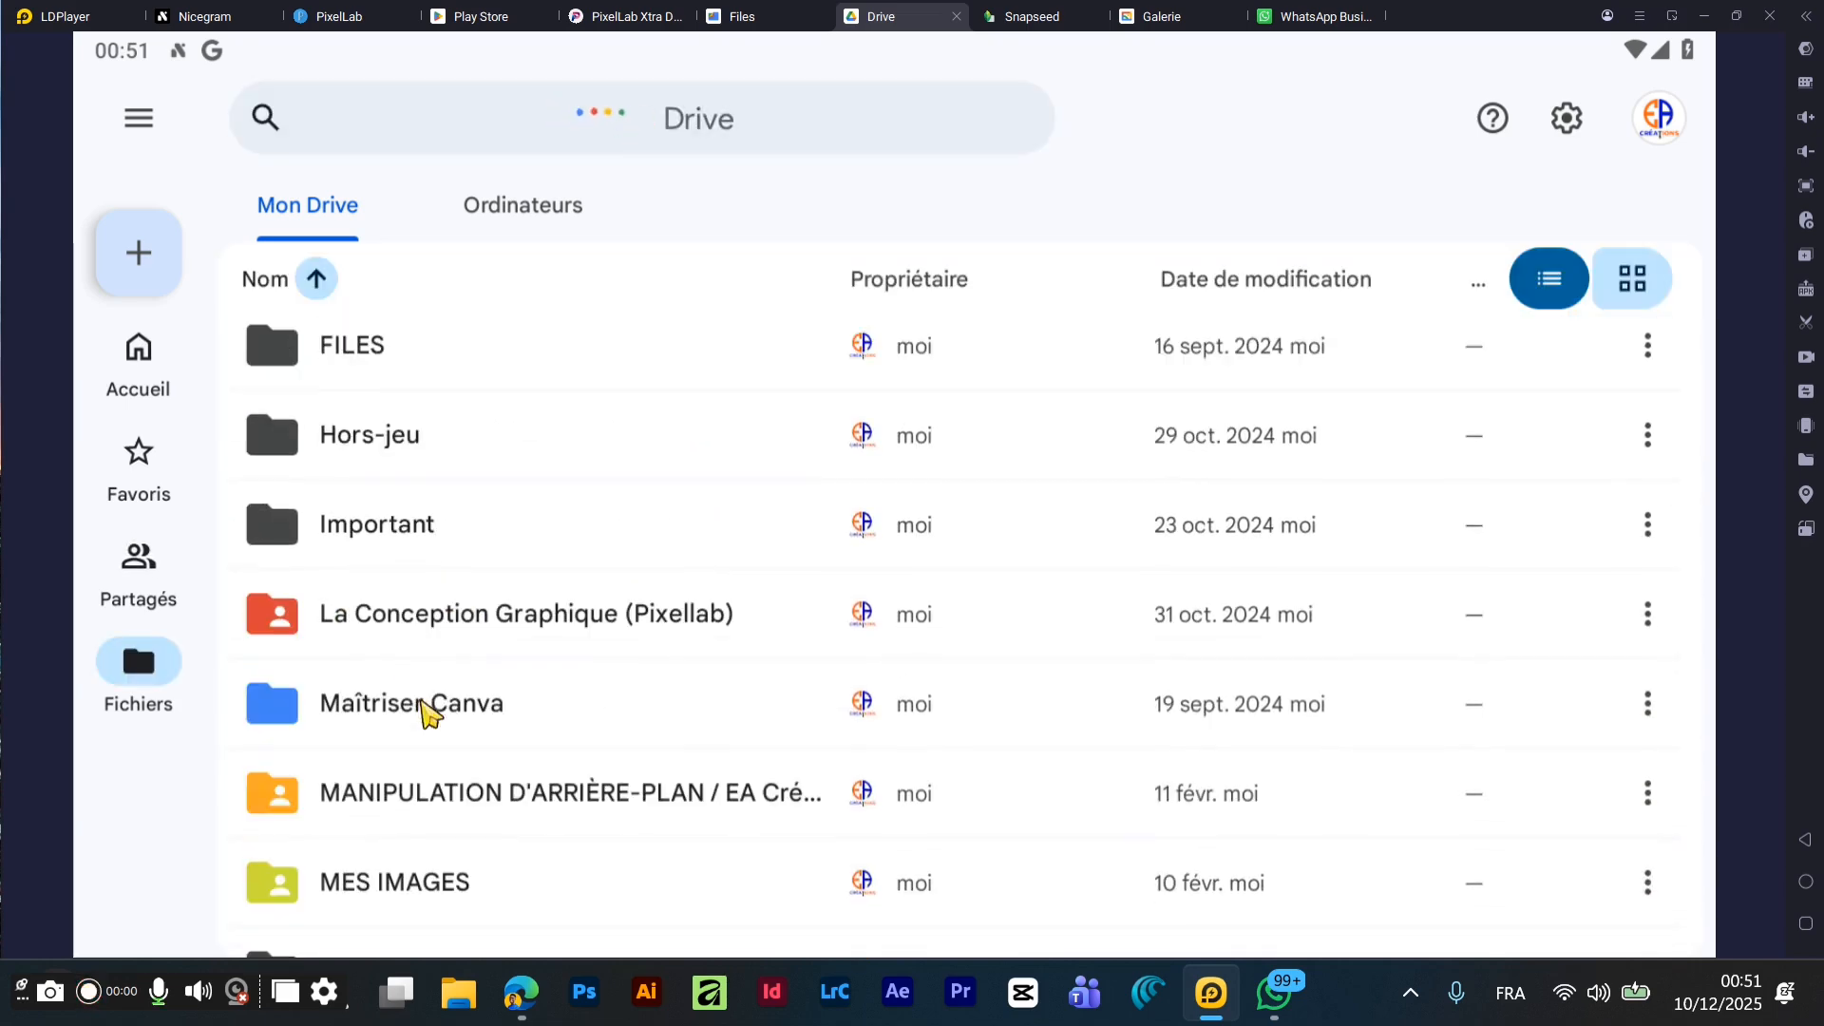
left_click(480, 631)
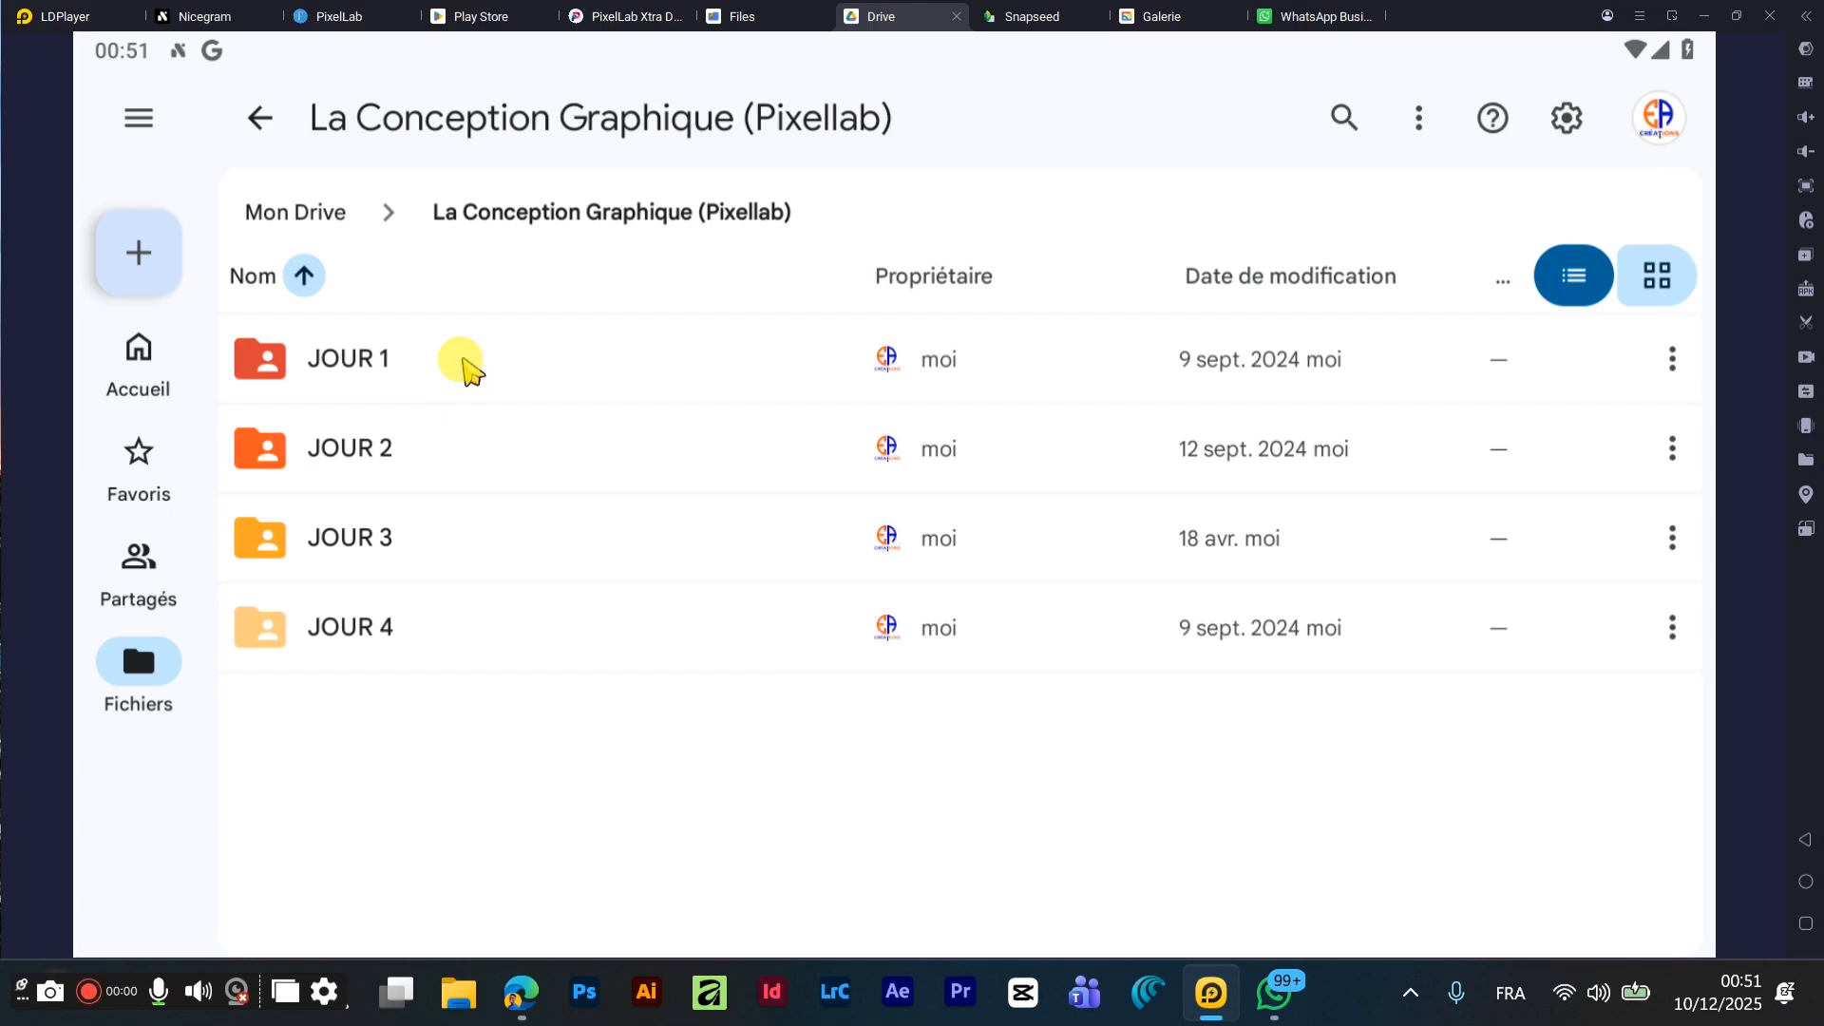
left_click(448, 432)
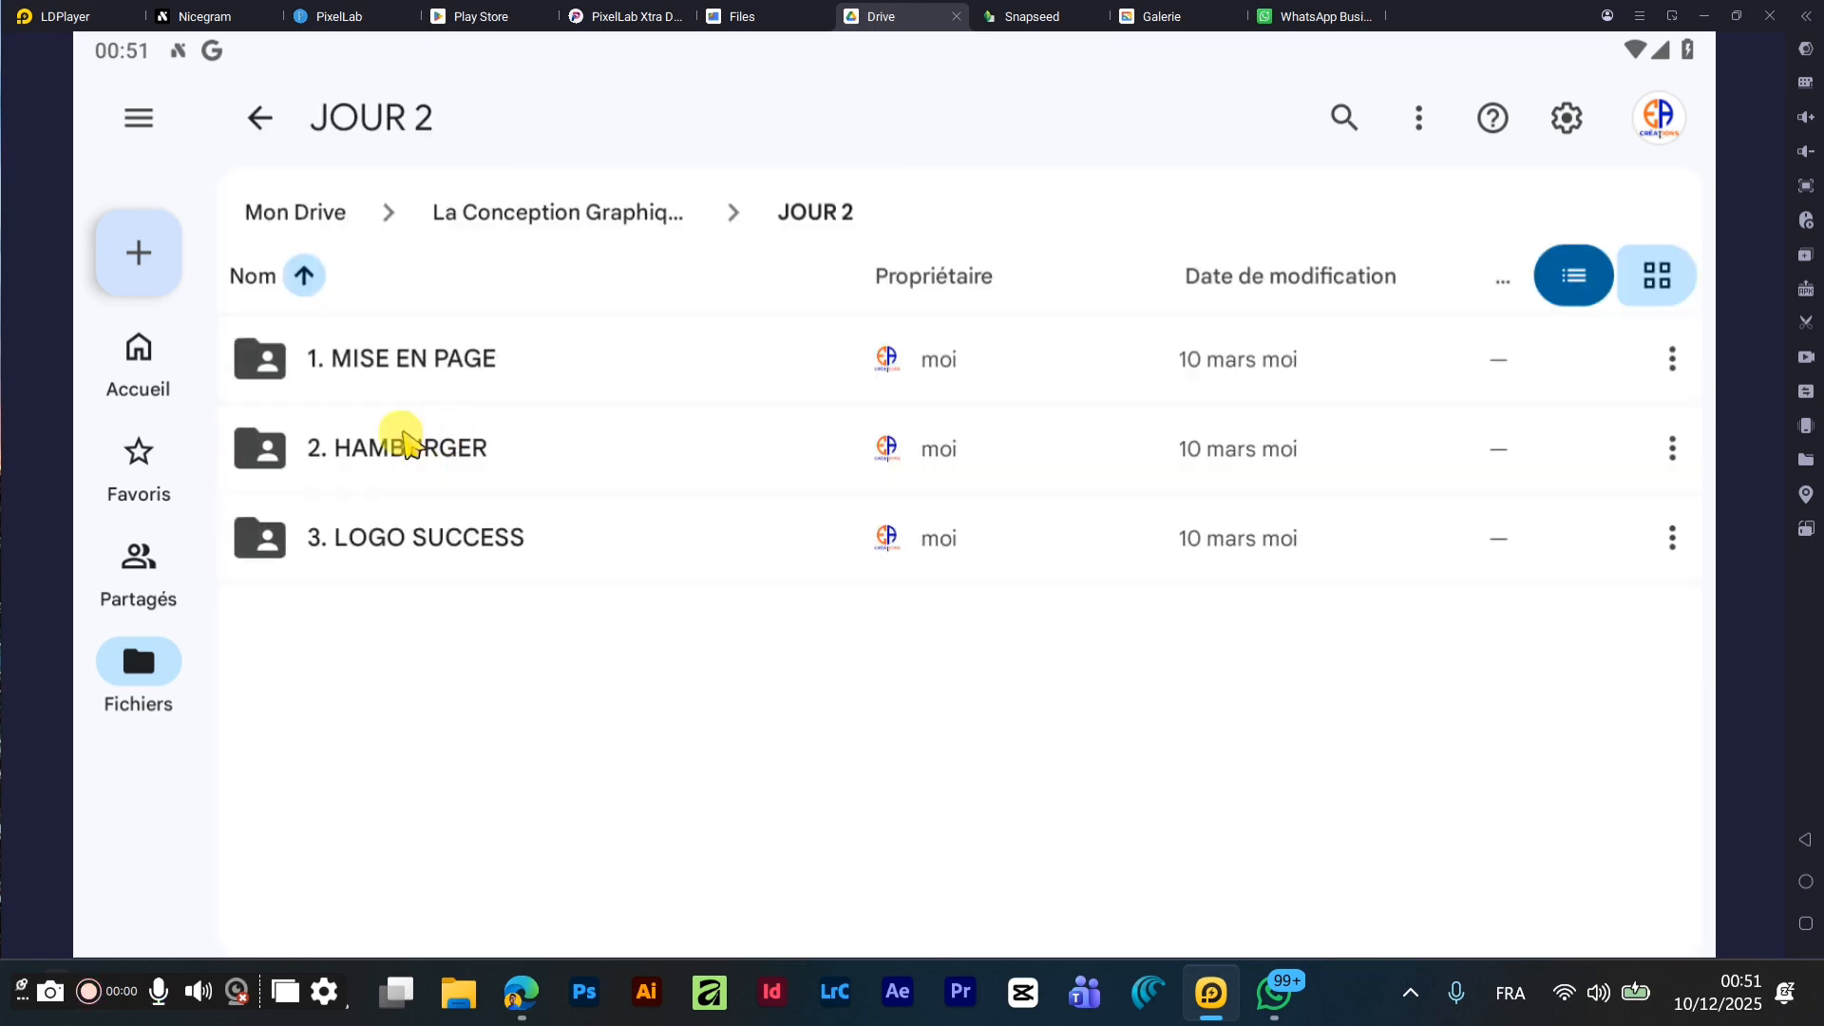
left_click(472, 212)
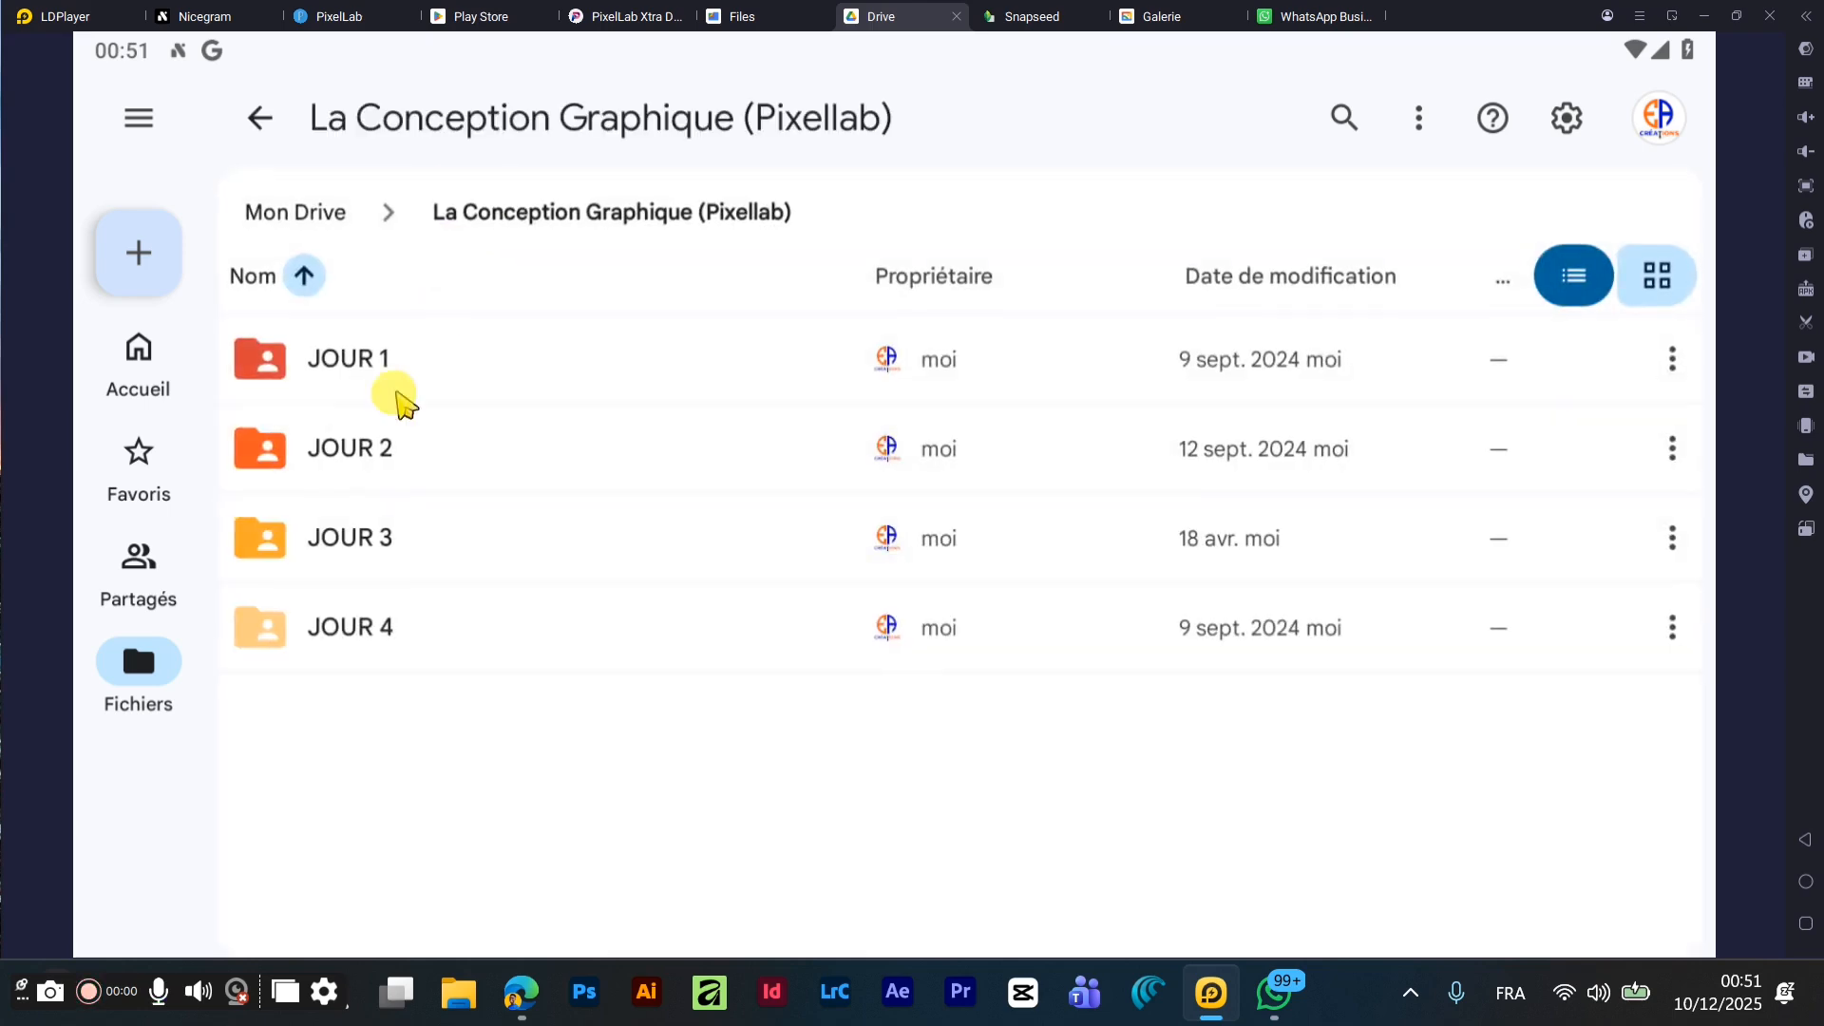
left_click(370, 366)
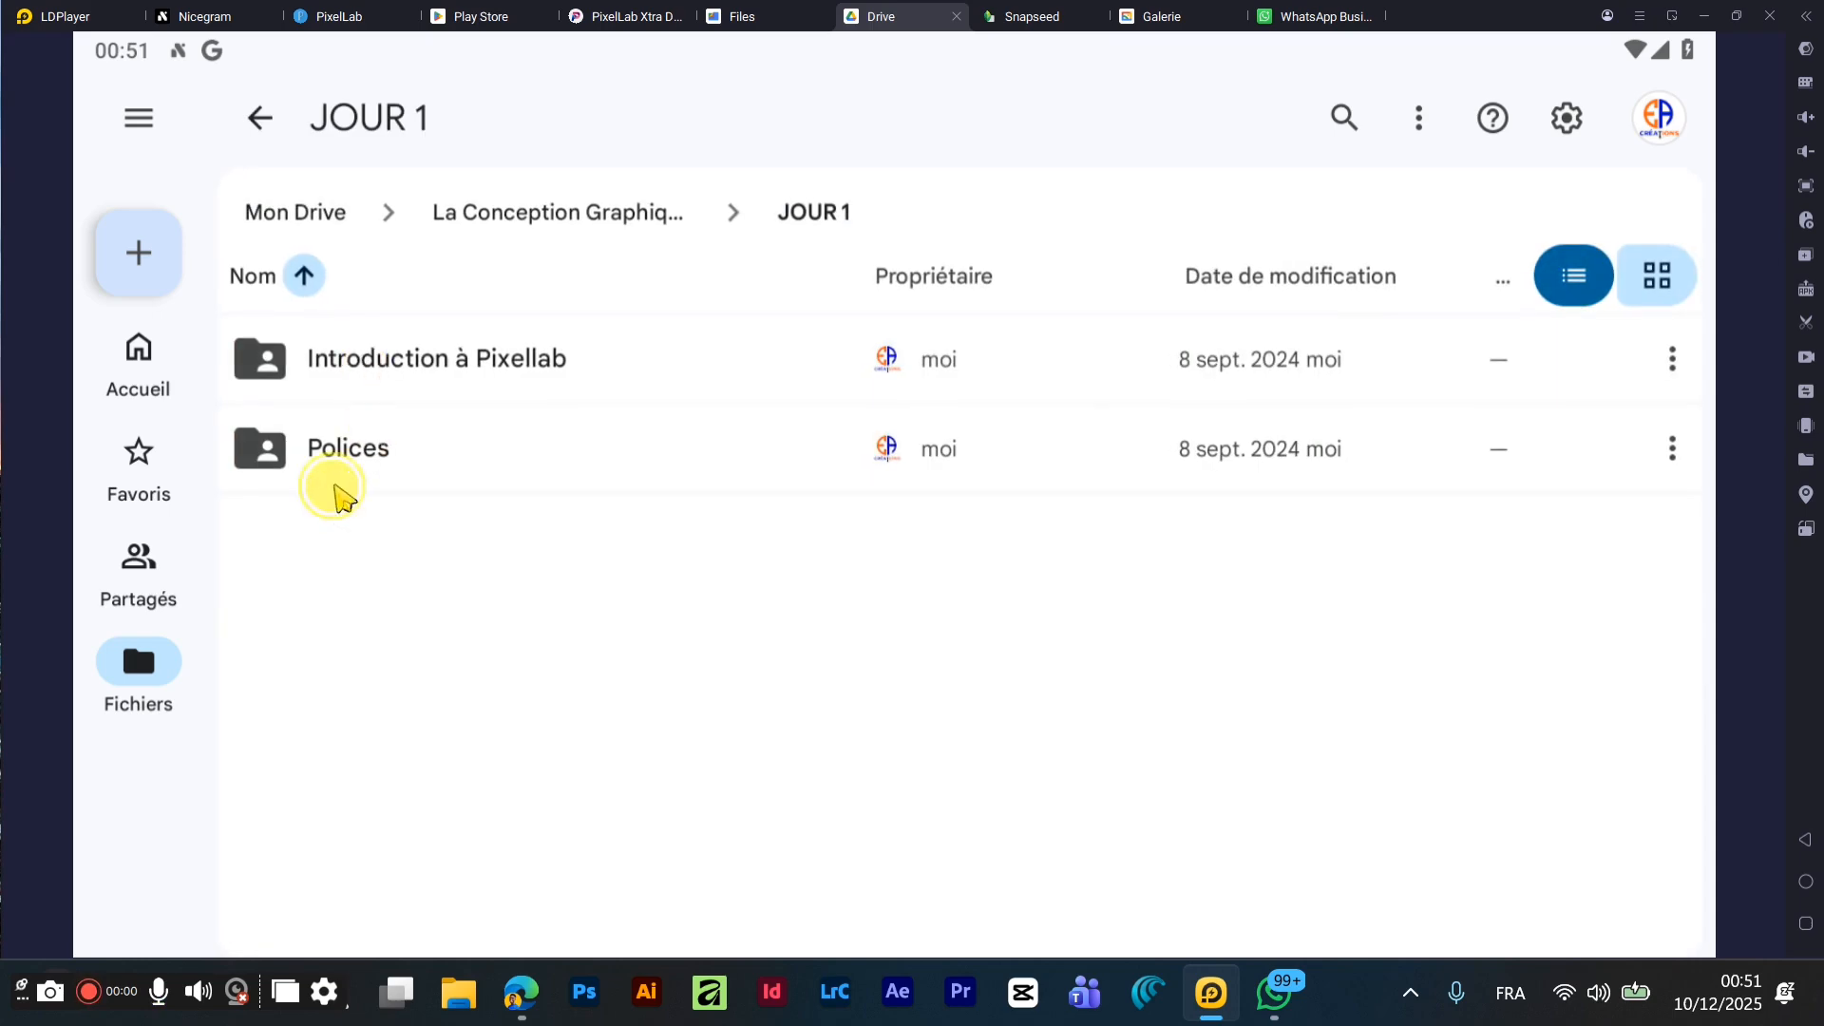
left_click(334, 489)
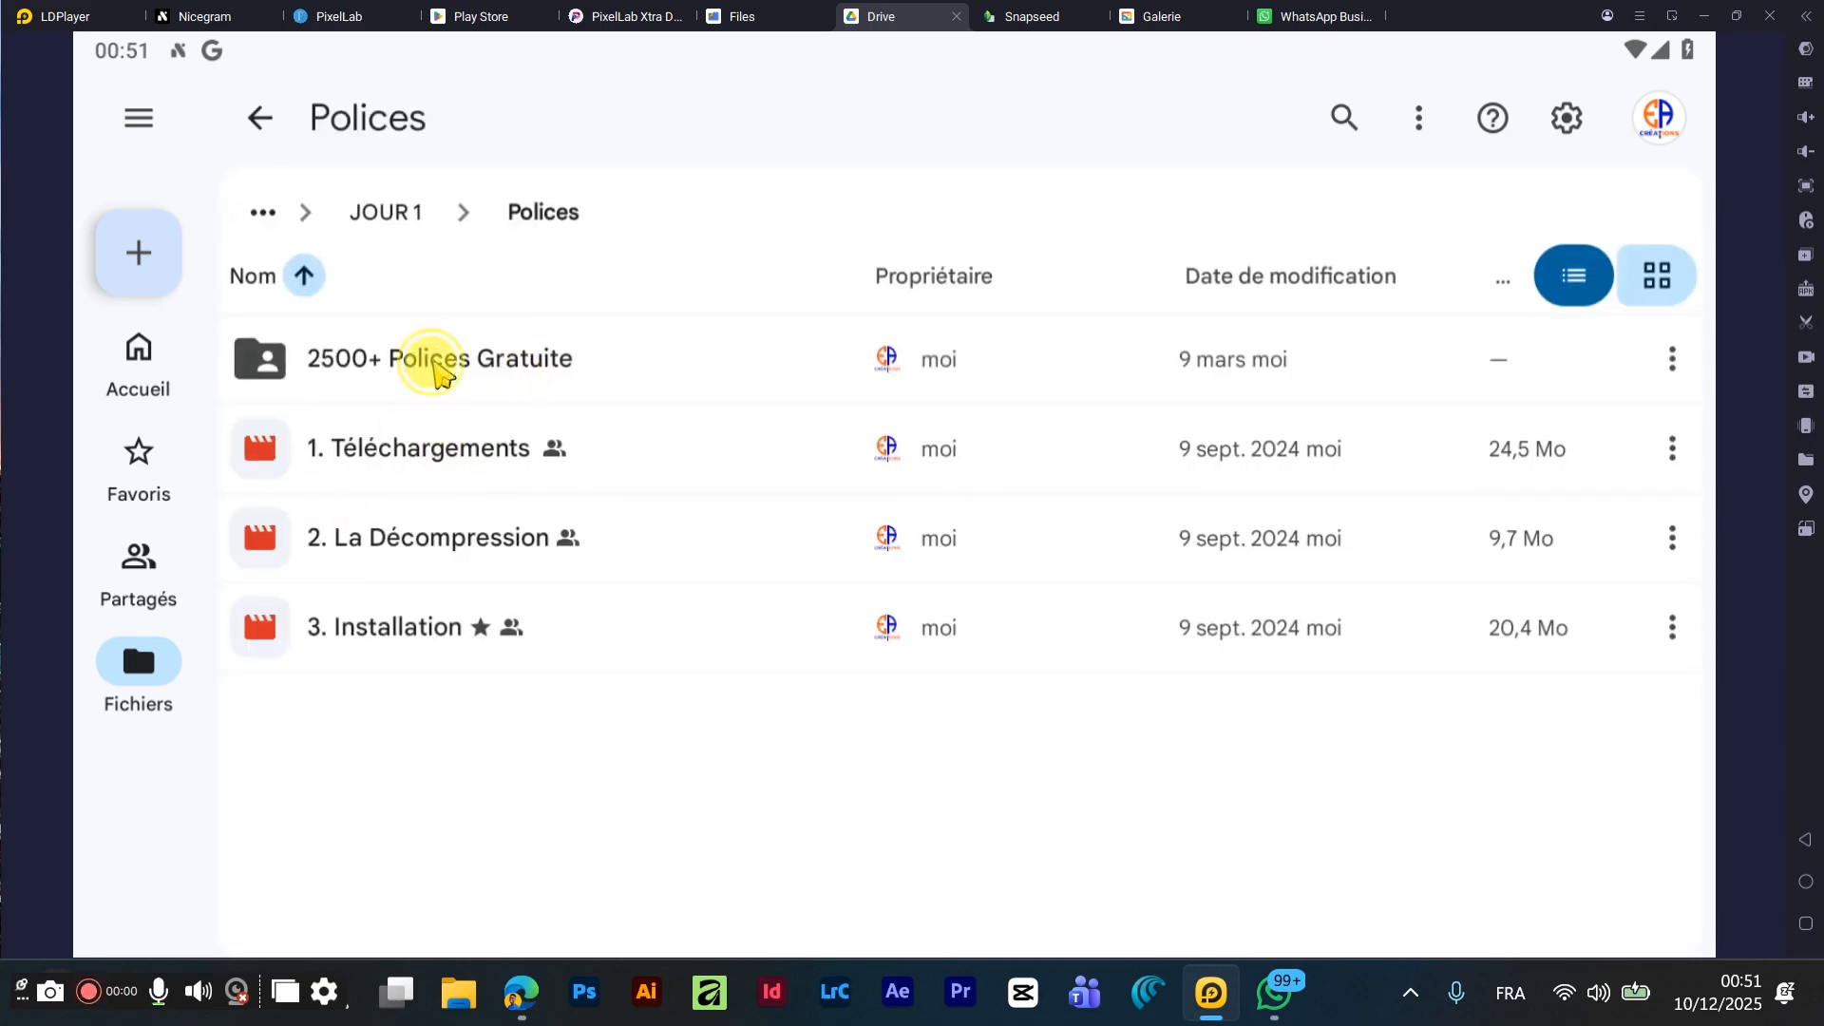
left_click(437, 365)
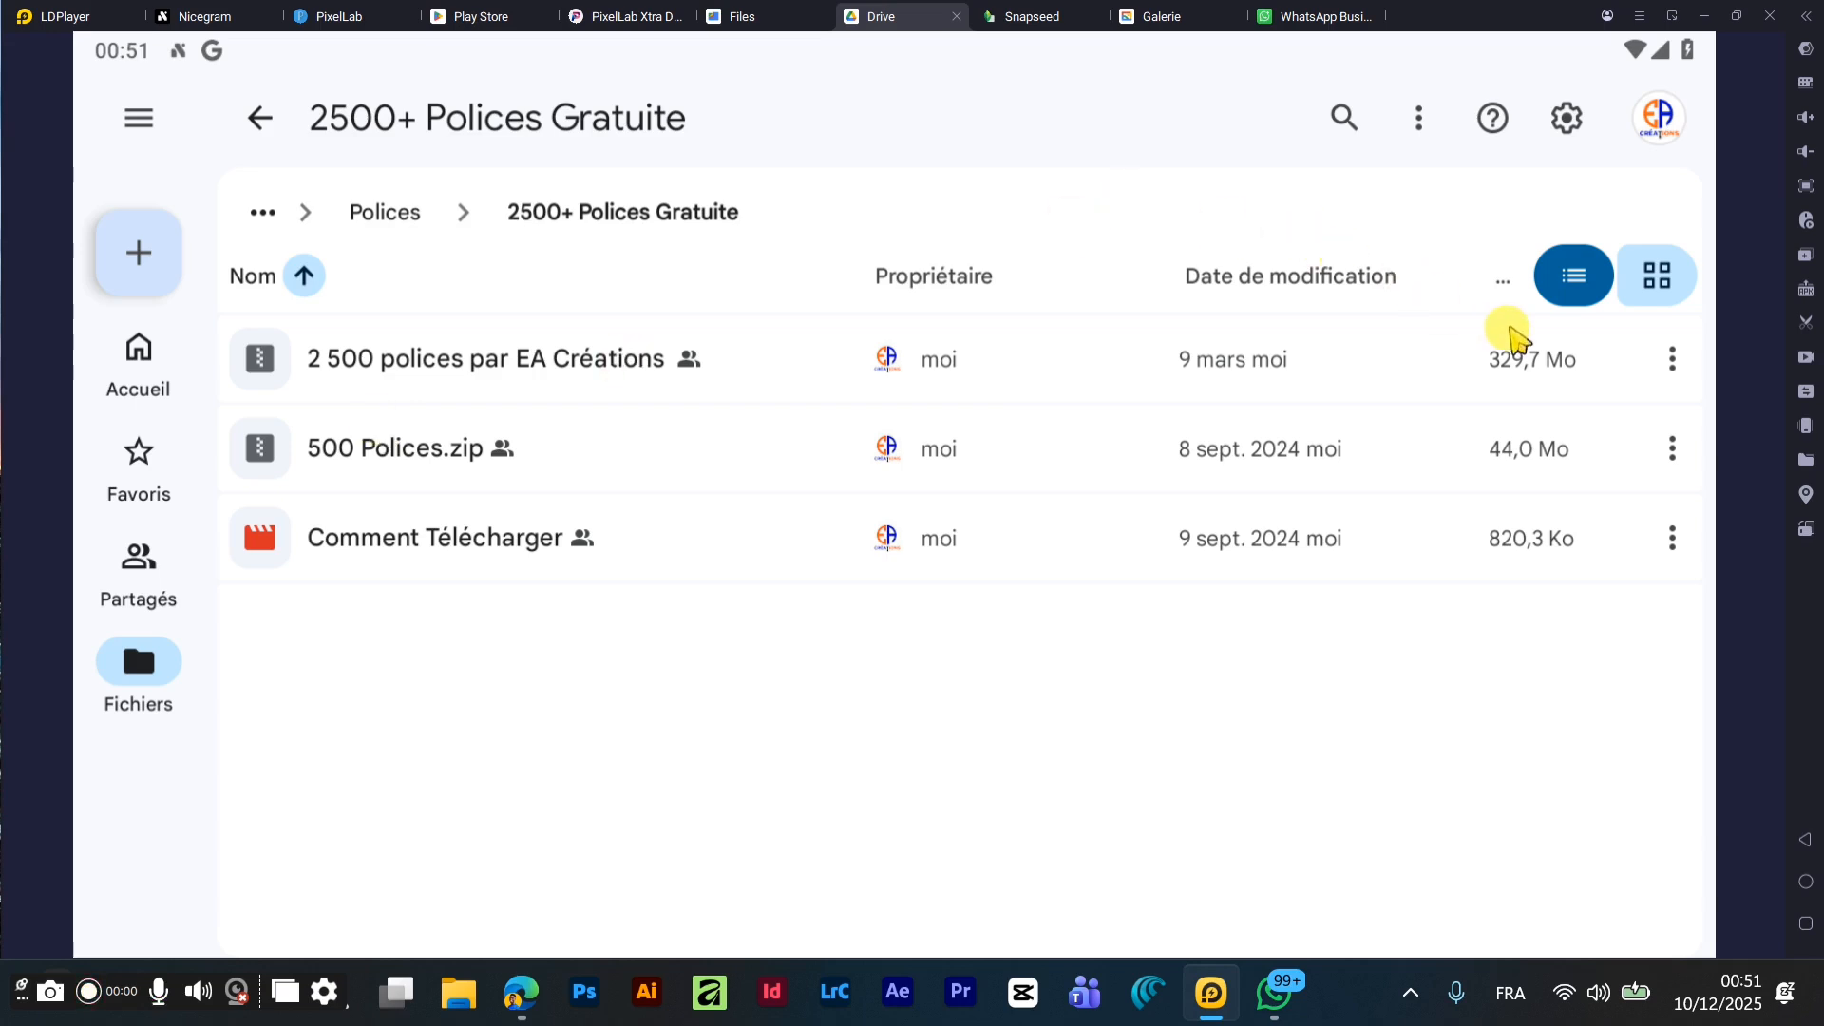
- Download the "2 500 polices par EA Créations" archive to the emulator
left_click(1672, 359)
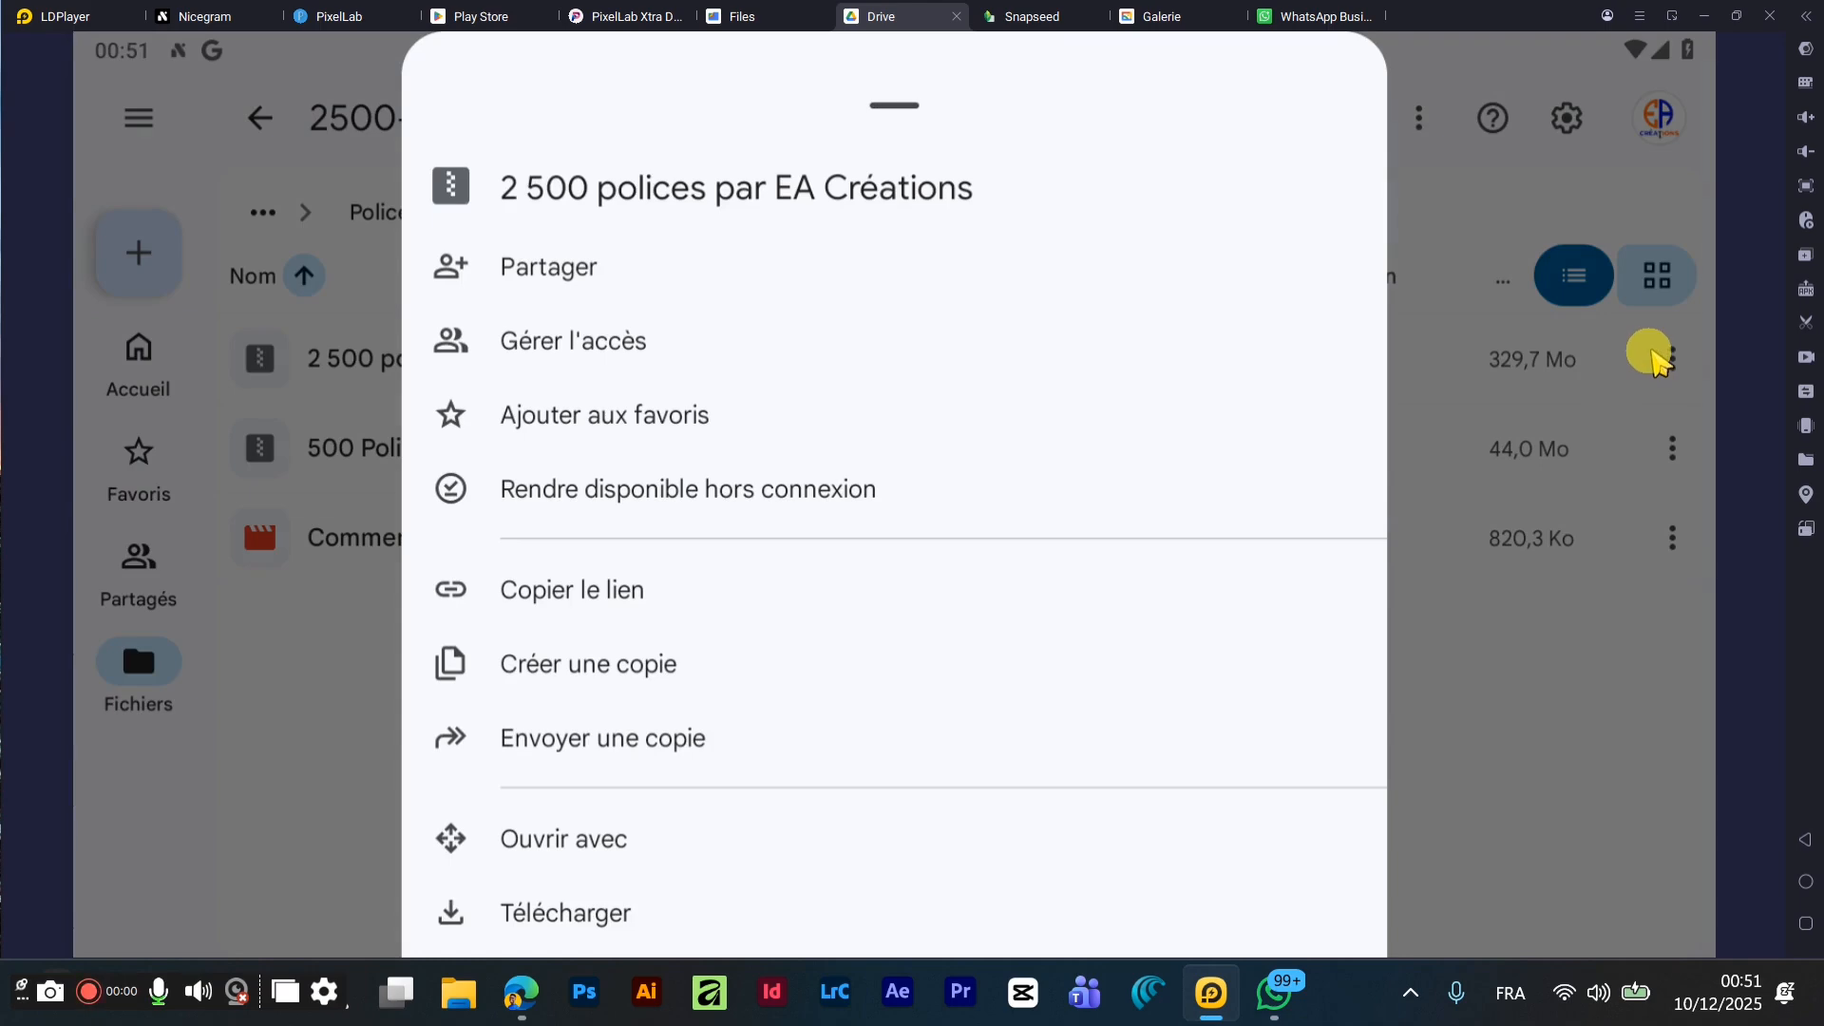
left_click(1662, 359)
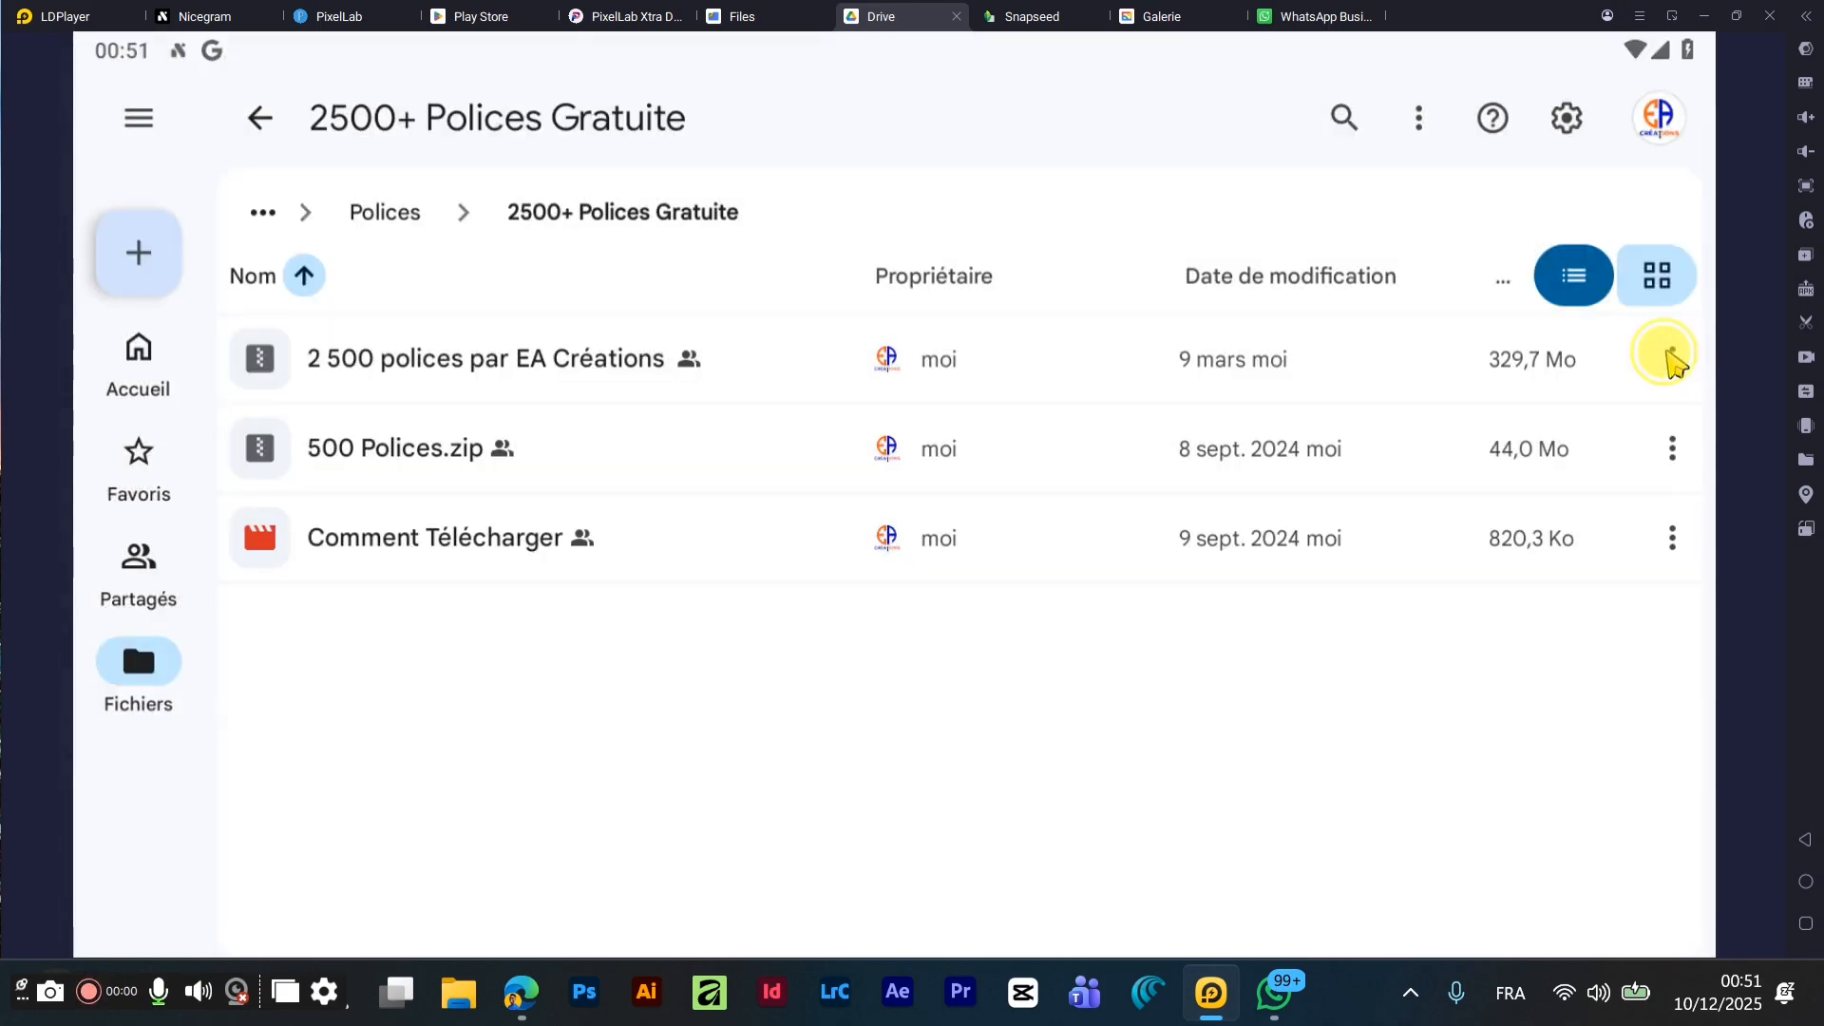
left_click(1669, 359)
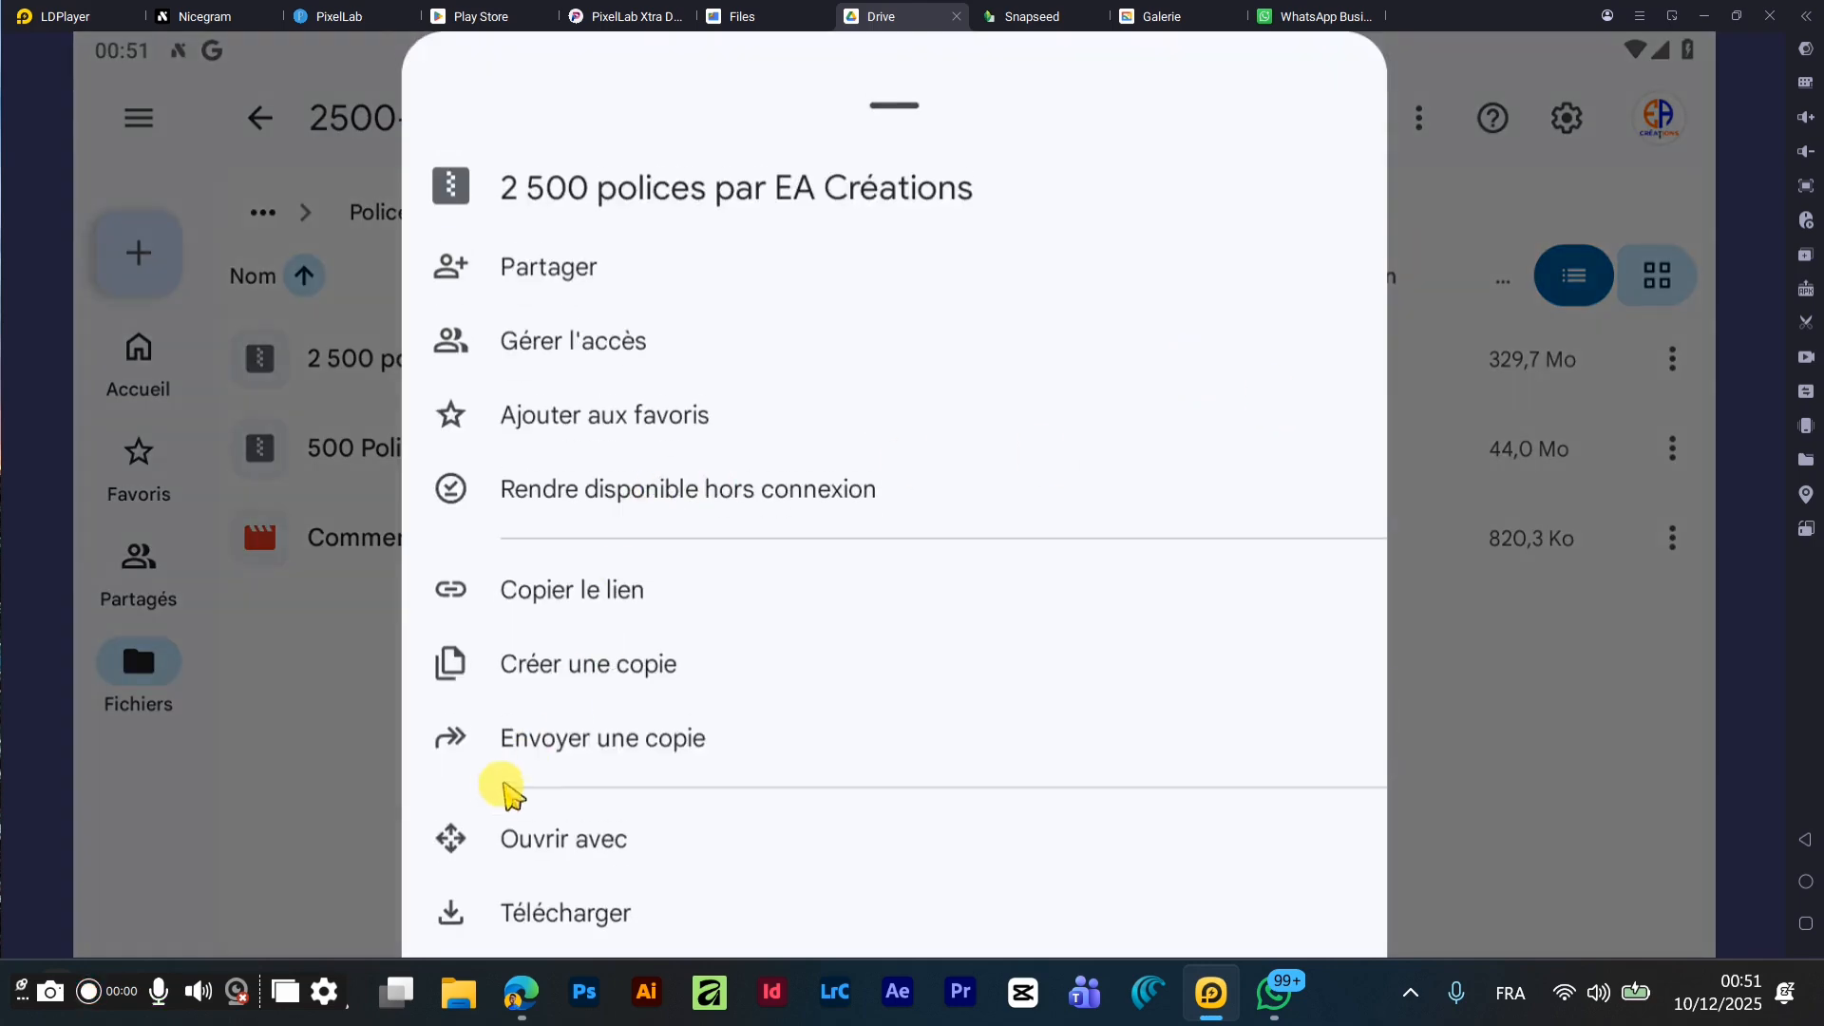
scroll(496, 927, "down", 3)
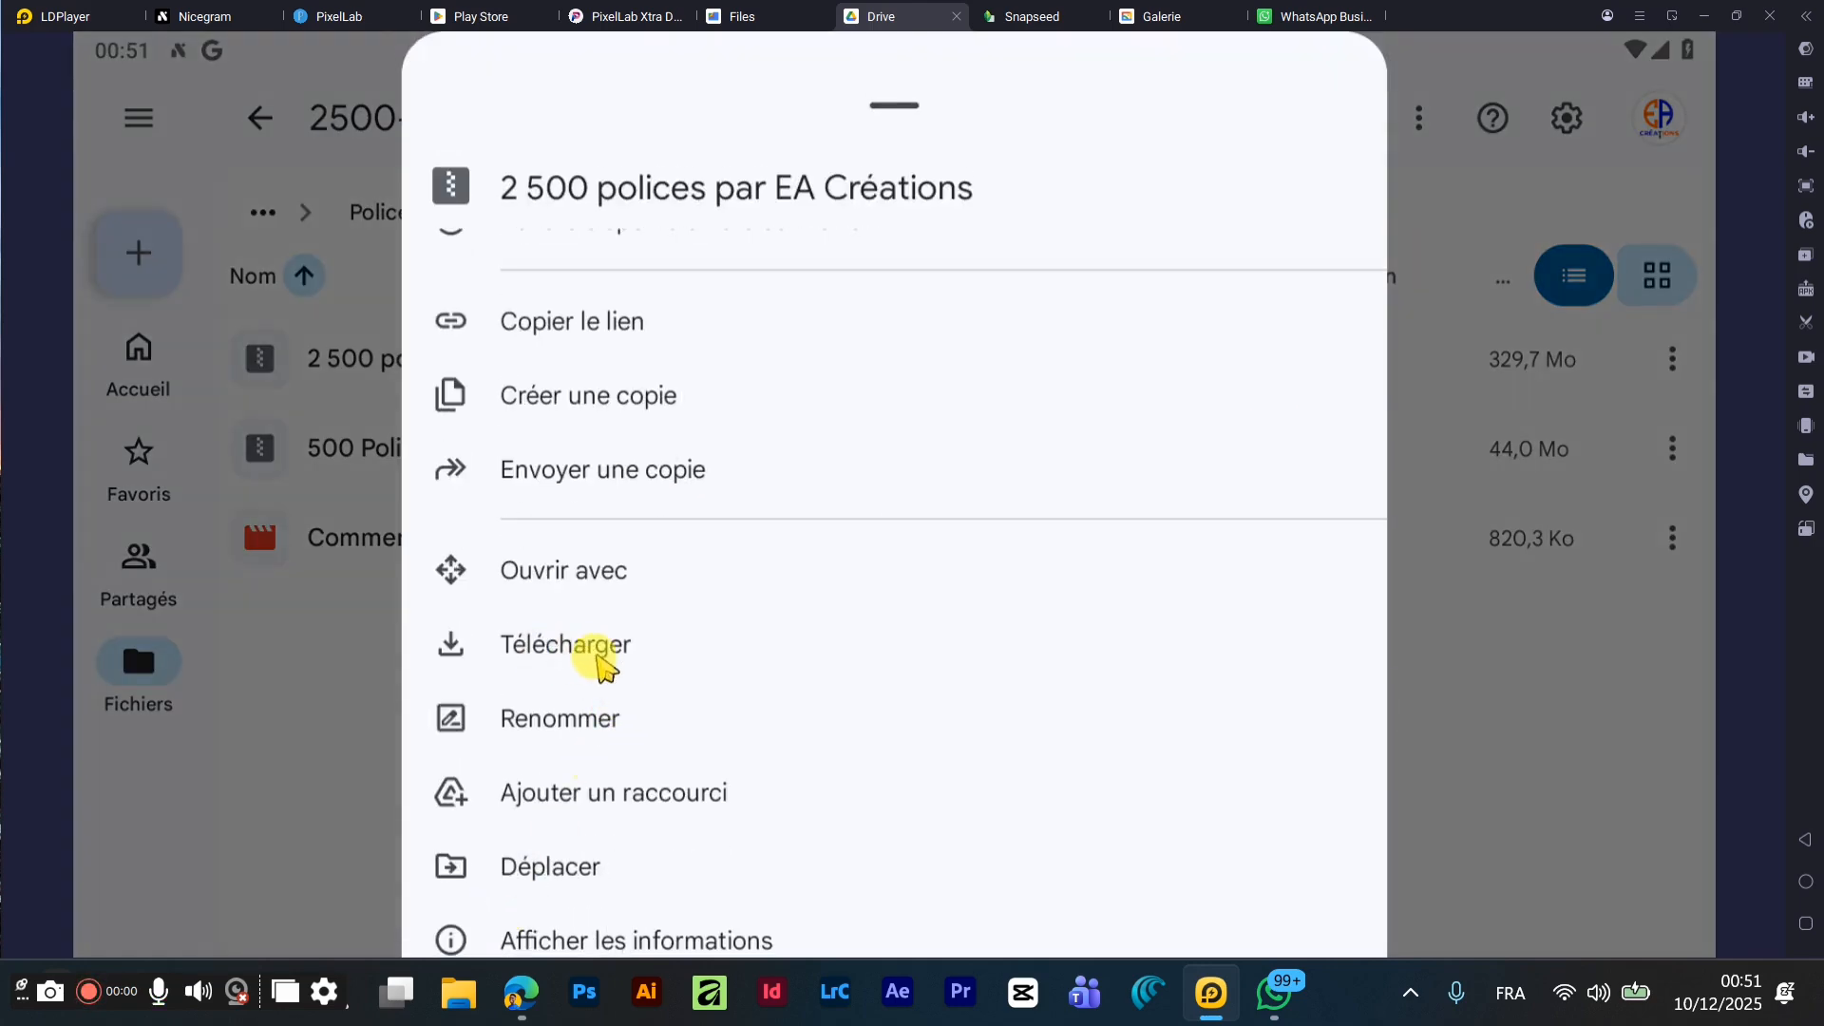
left_click(596, 656)
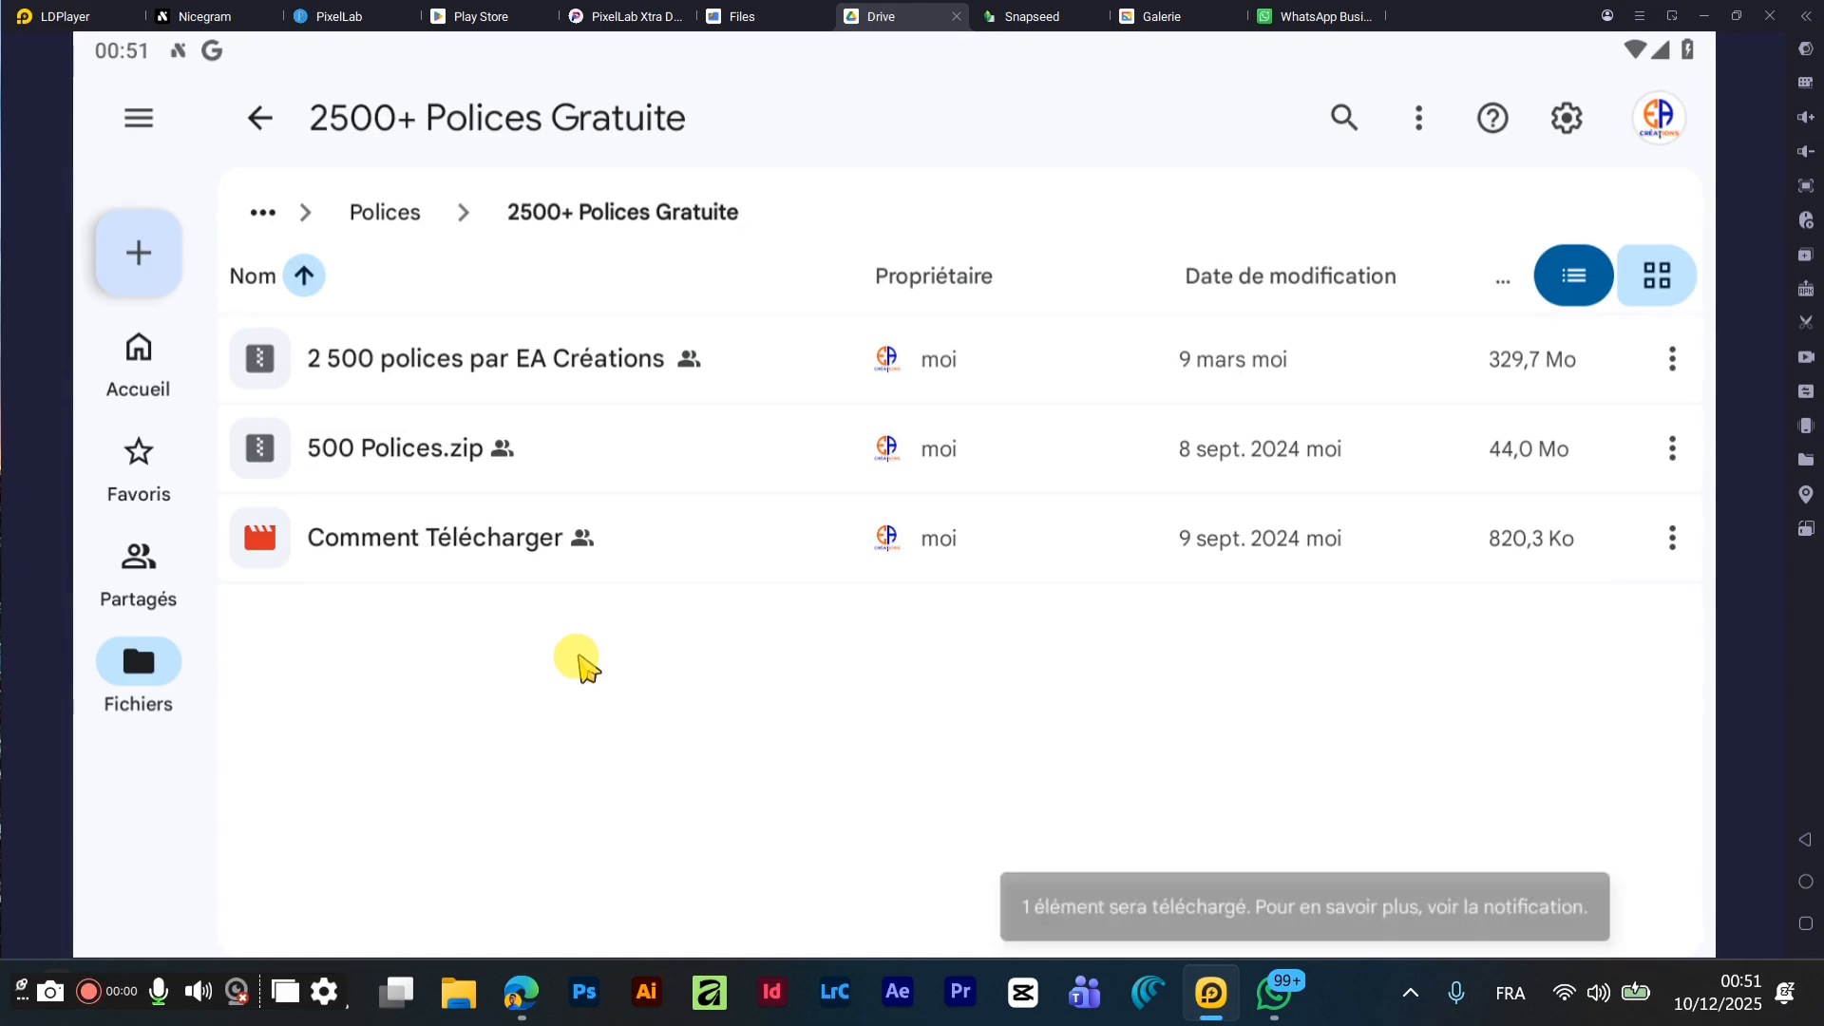
- Switch to Files and check the Téléchargements category for the font archive, returning to the categories overview
left_click(755, 14)
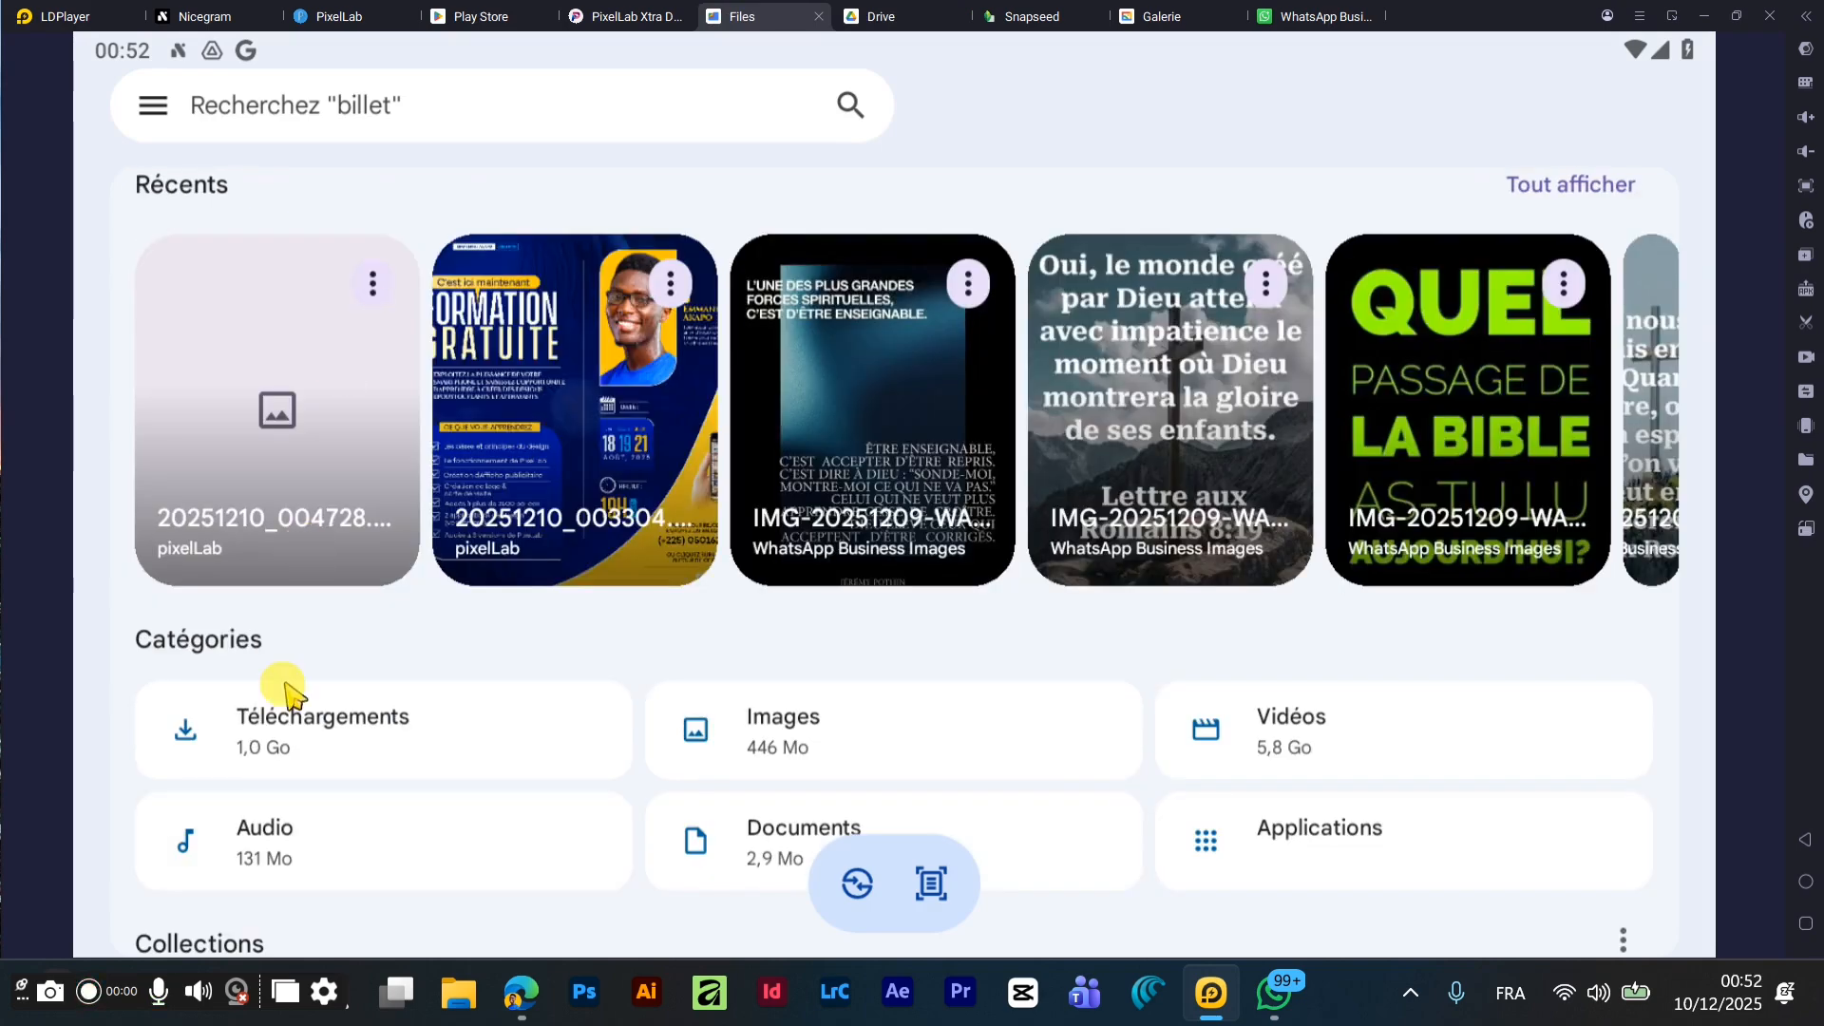
left_click(290, 701)
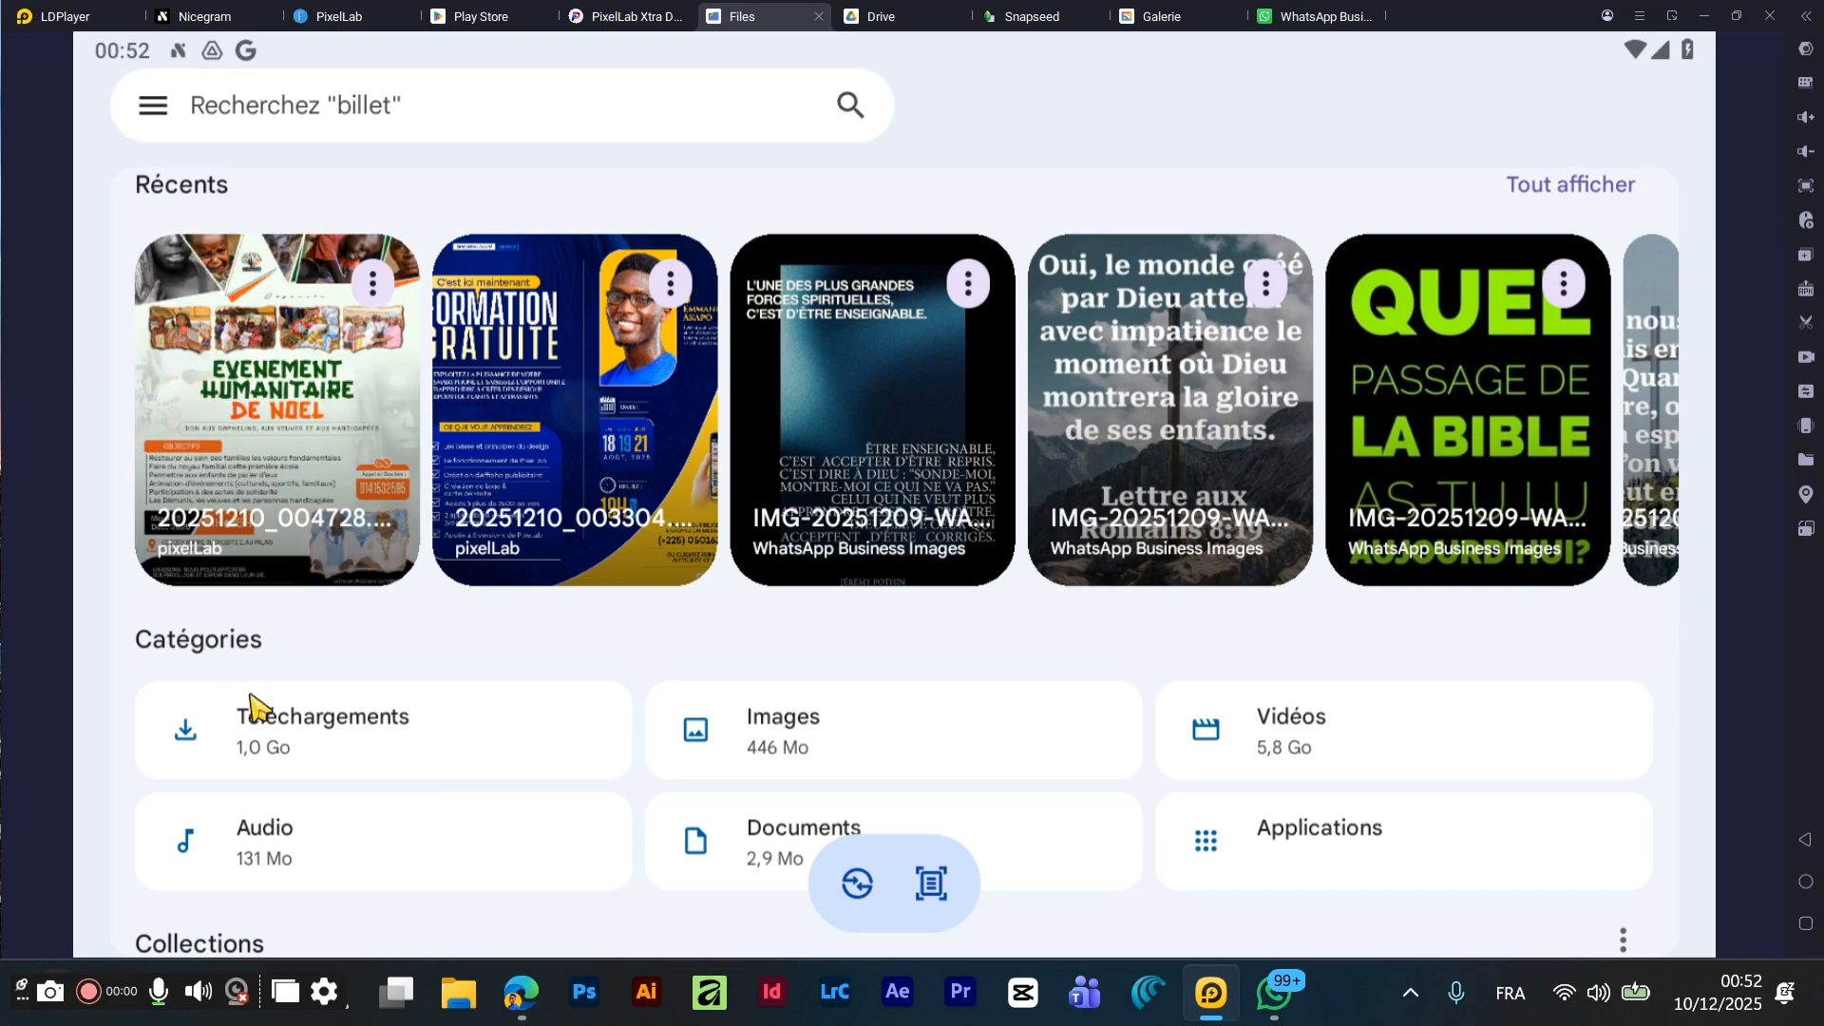
left_click(245, 755)
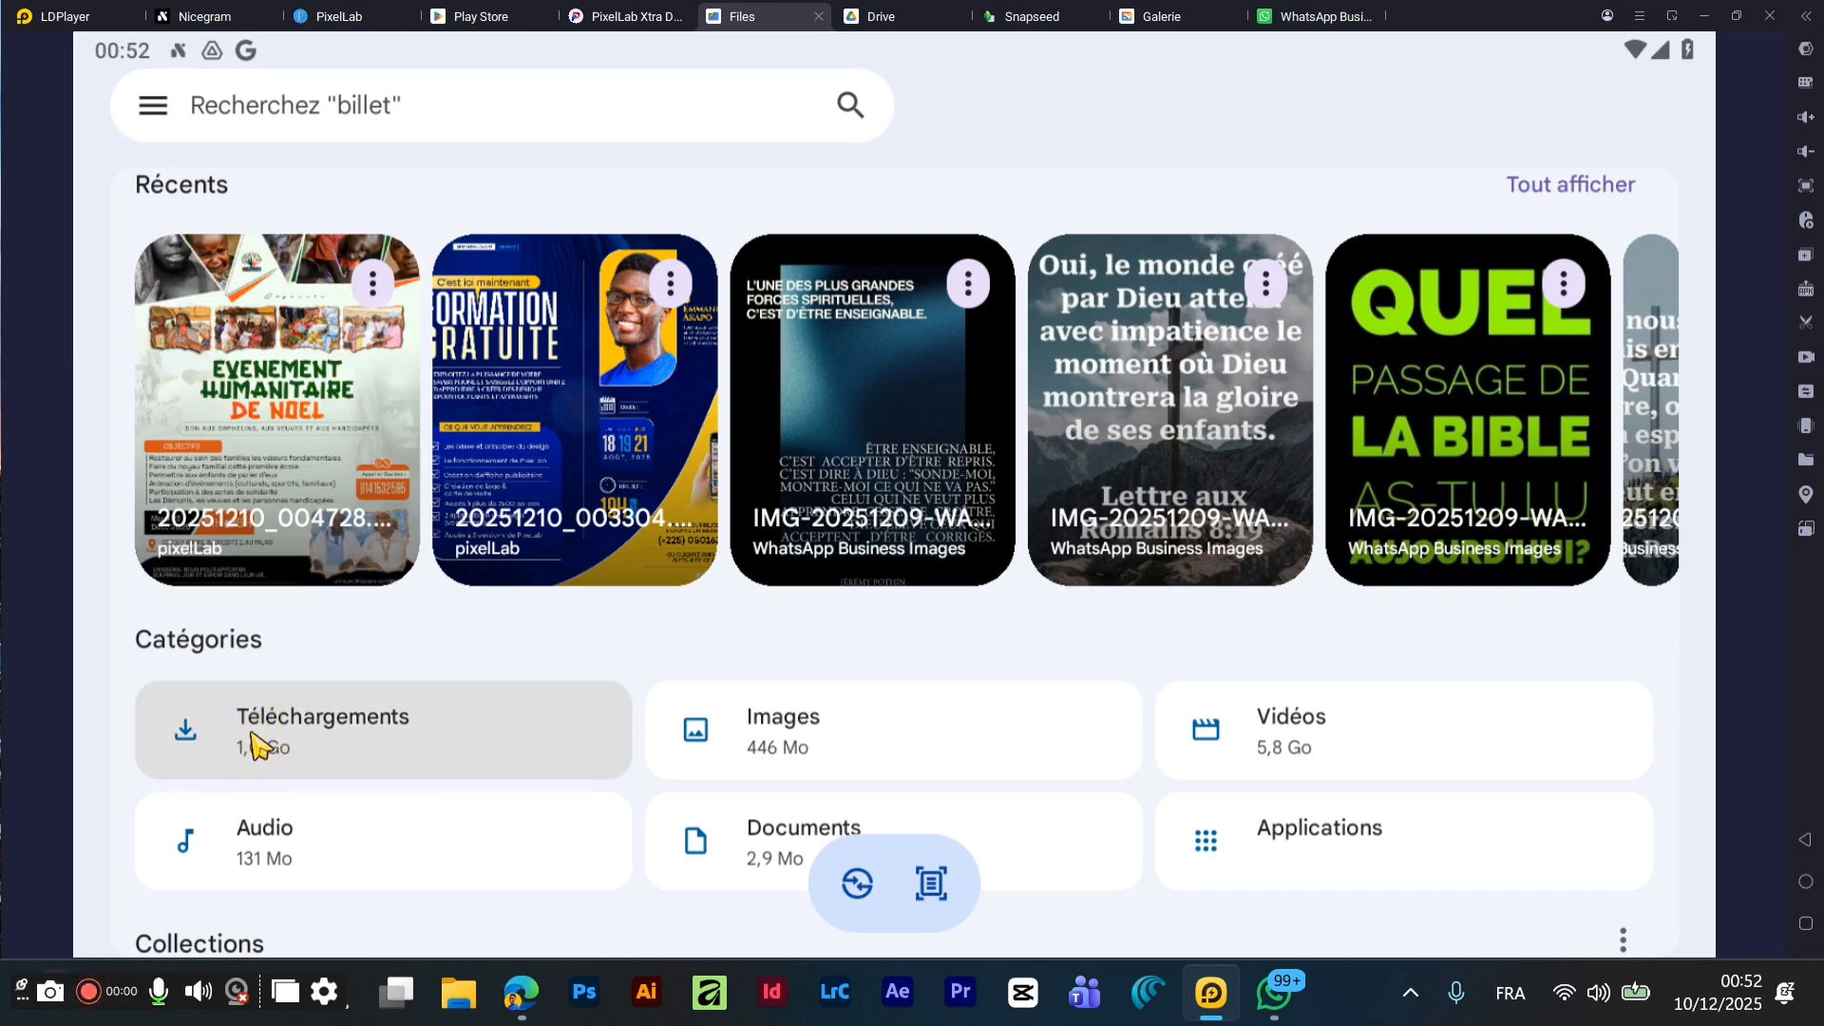
left_click(302, 714)
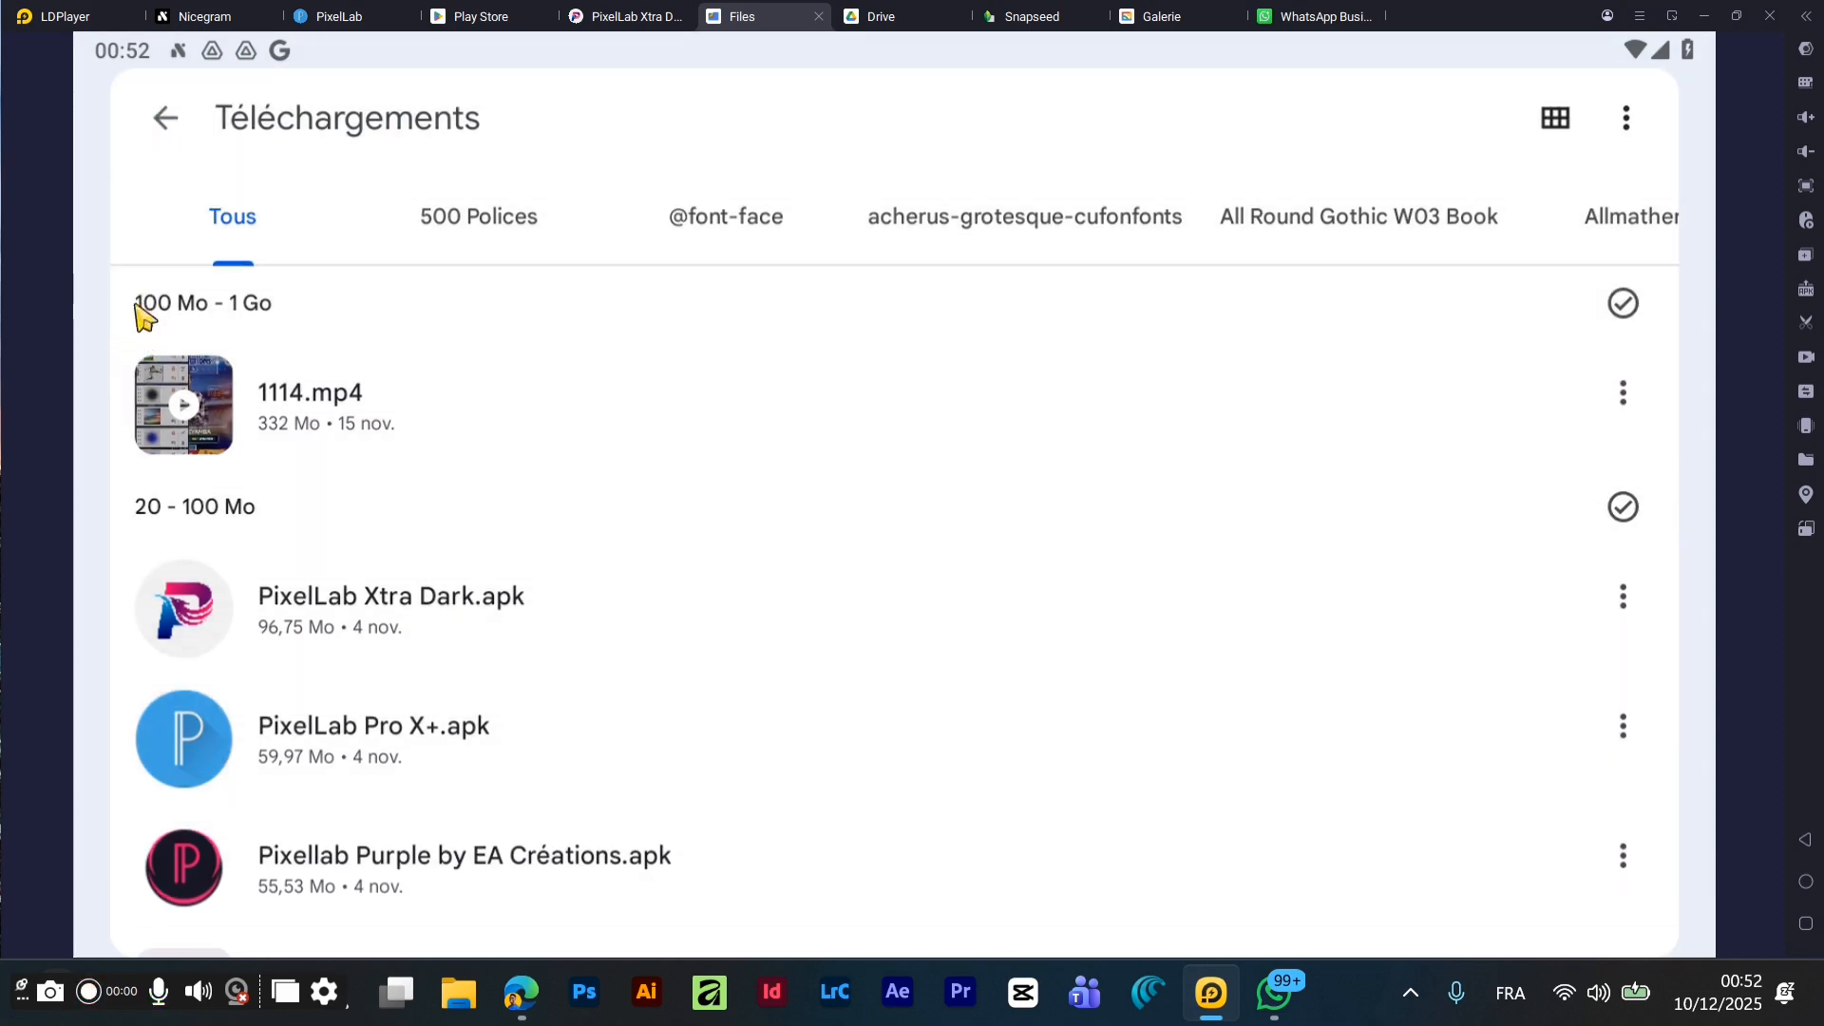
left_click(190, 136)
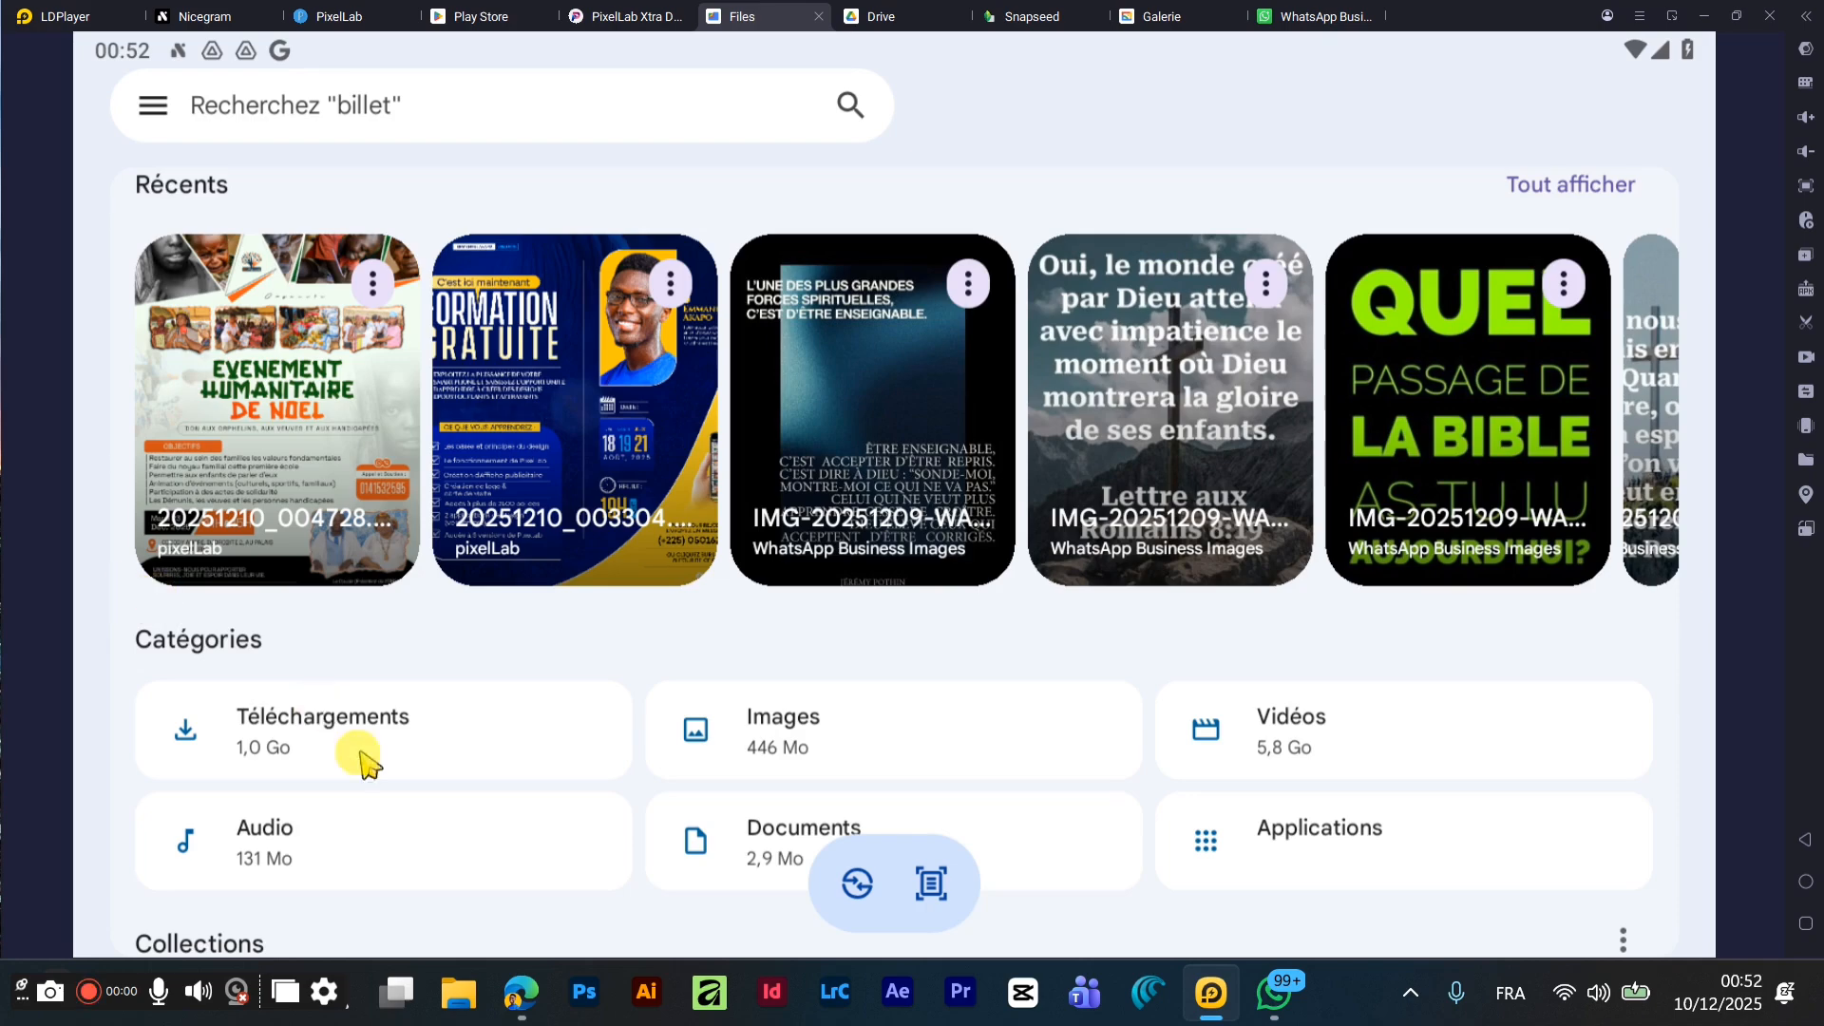
- Open the internal storage in Files and check the Drive download's progress in the Android notifications
scroll(358, 753, "down", 3)
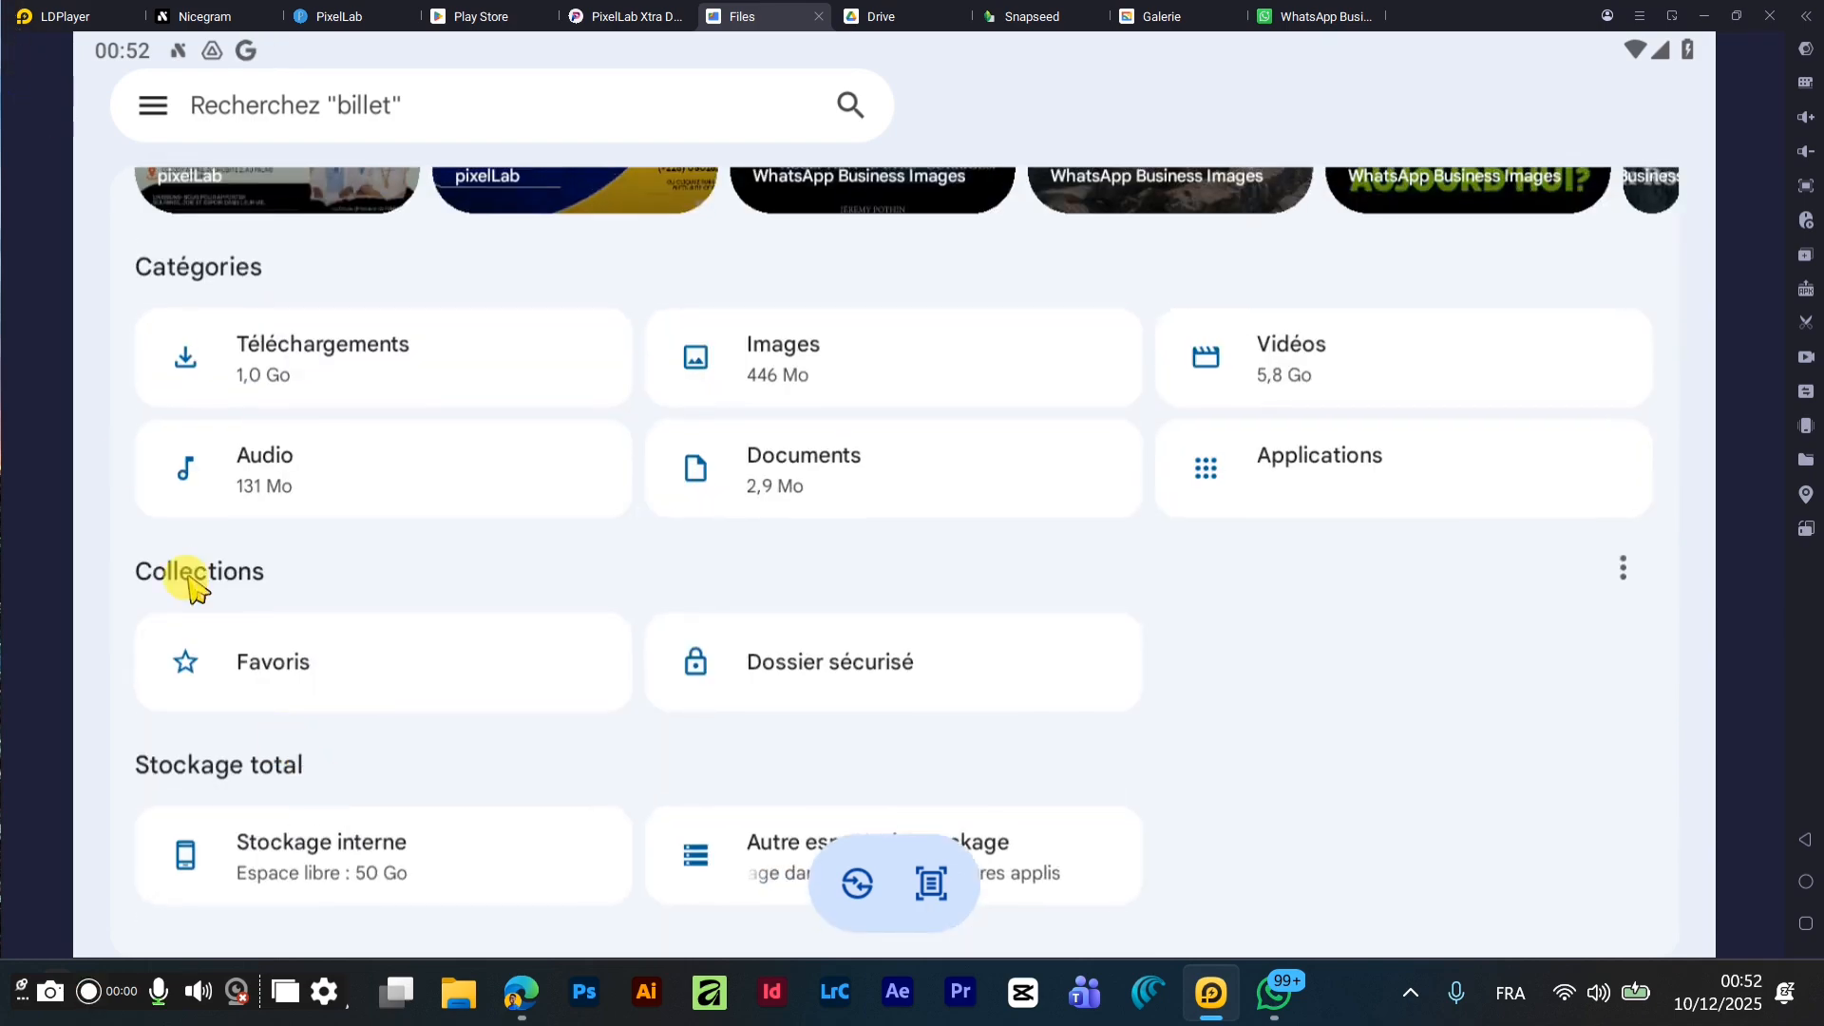
left_click(352, 859)
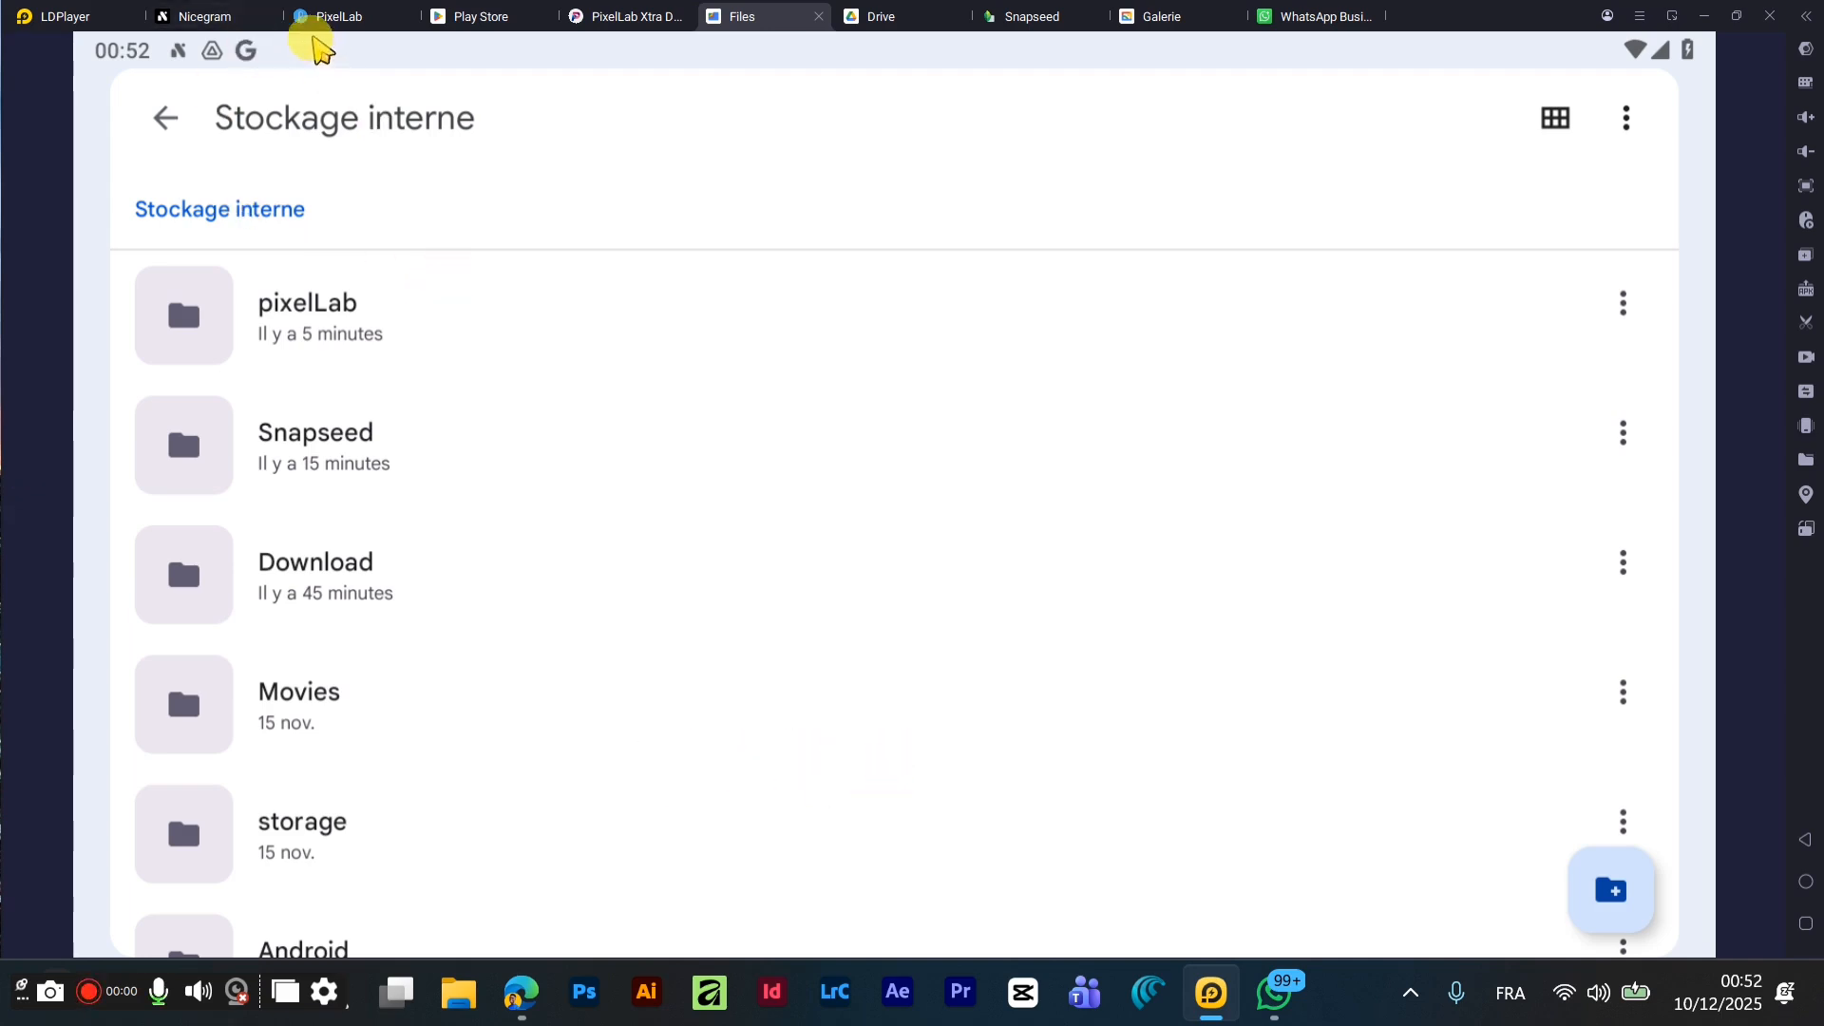
left_click_drag(204, 49, 361, 655)
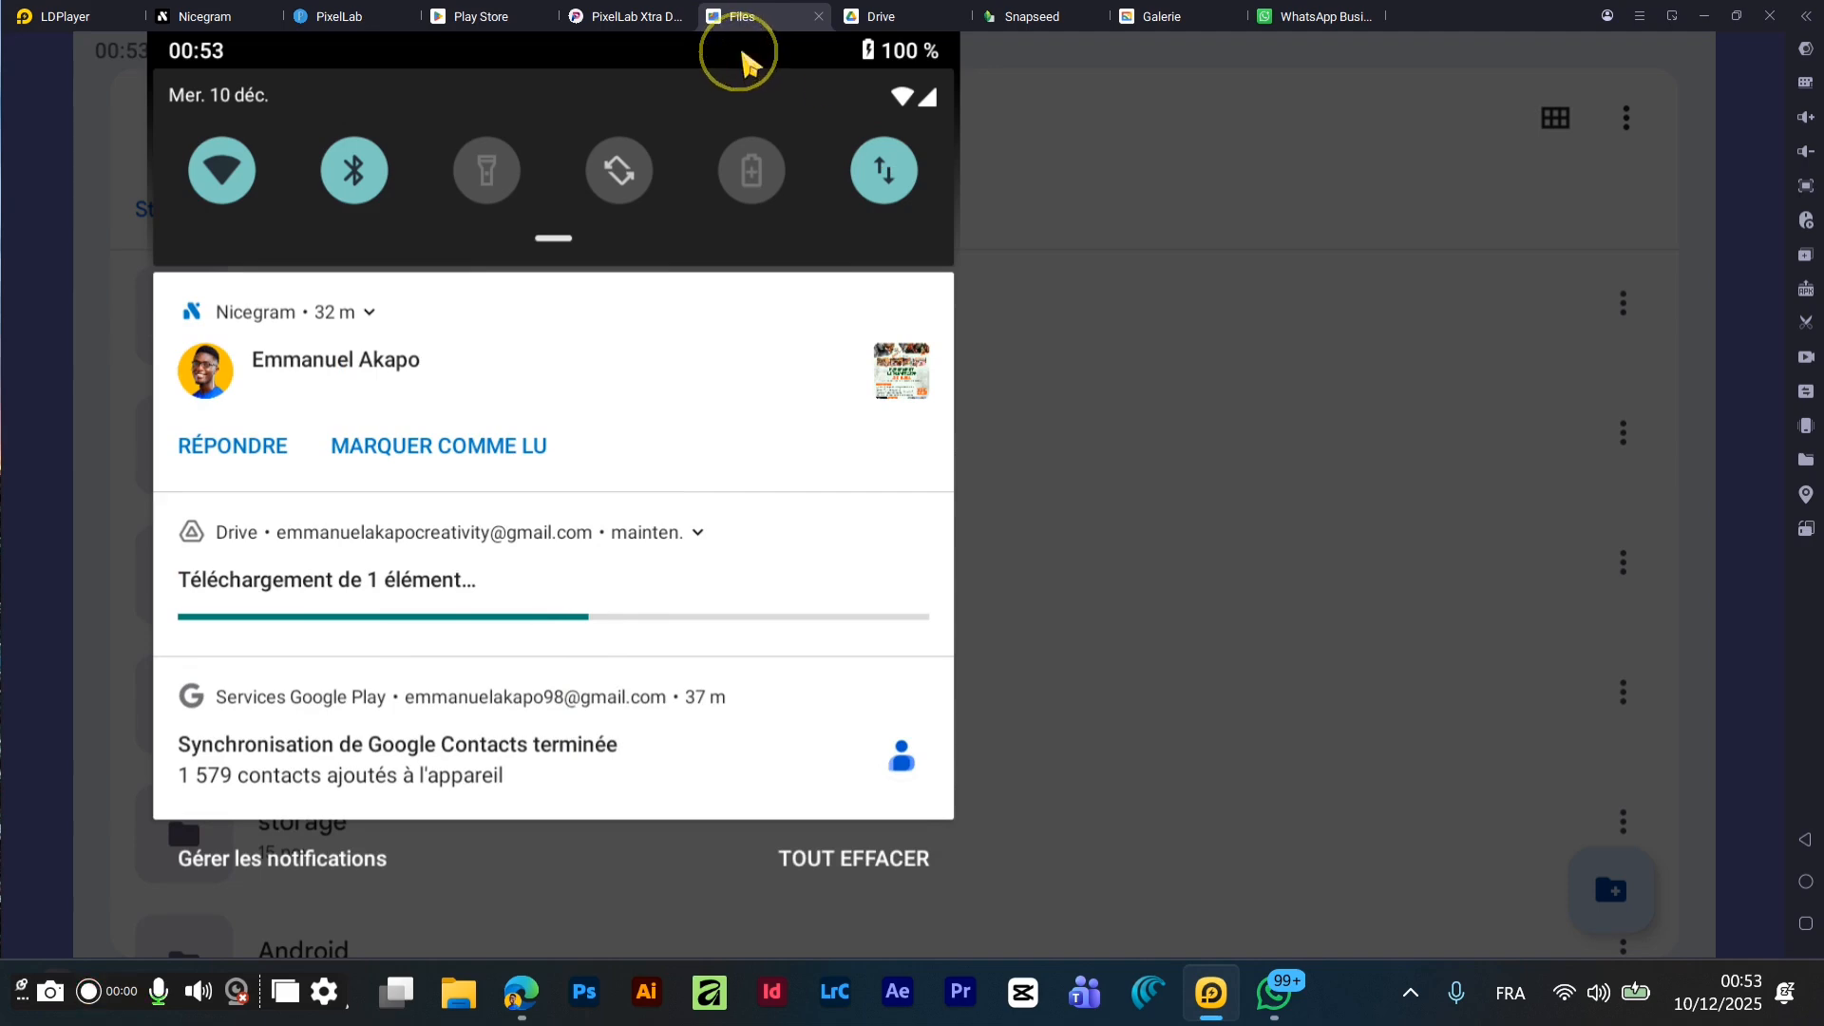
- Close the notifications and check the sort order options for the internal storage folders, leaving the order as it is
left_click(1090, 159)
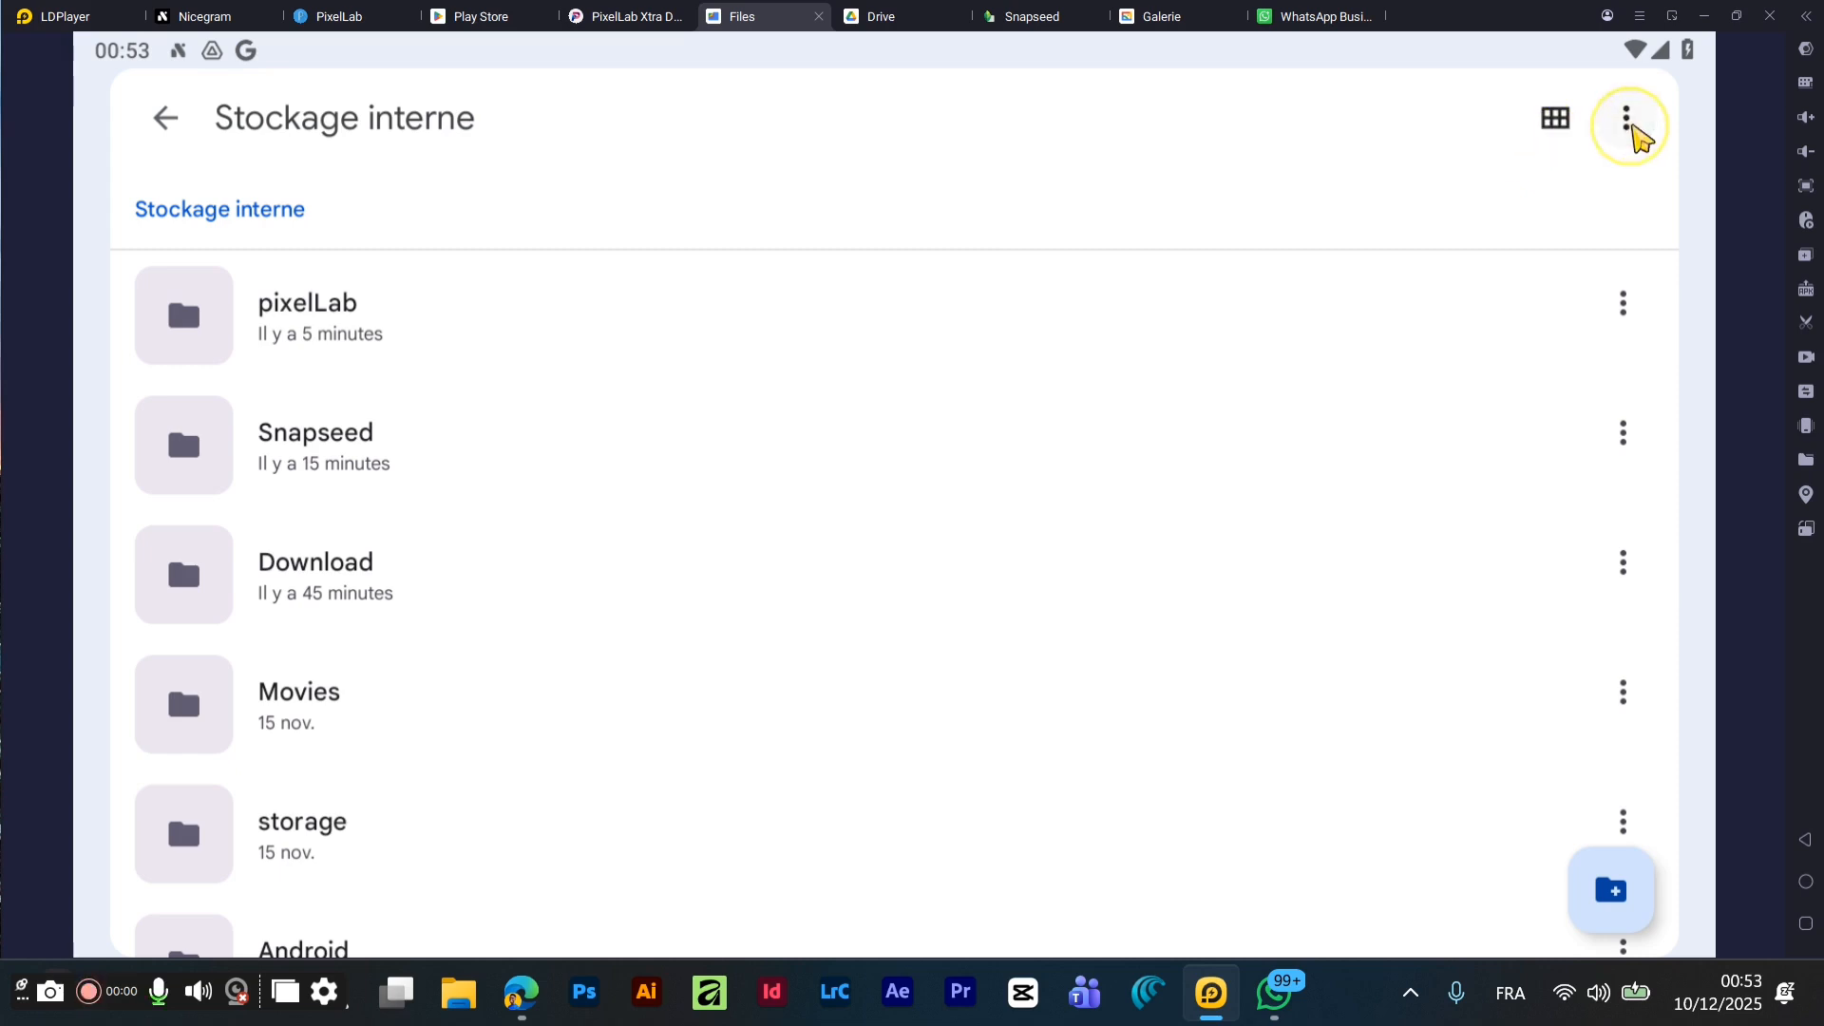
left_click(1628, 122)
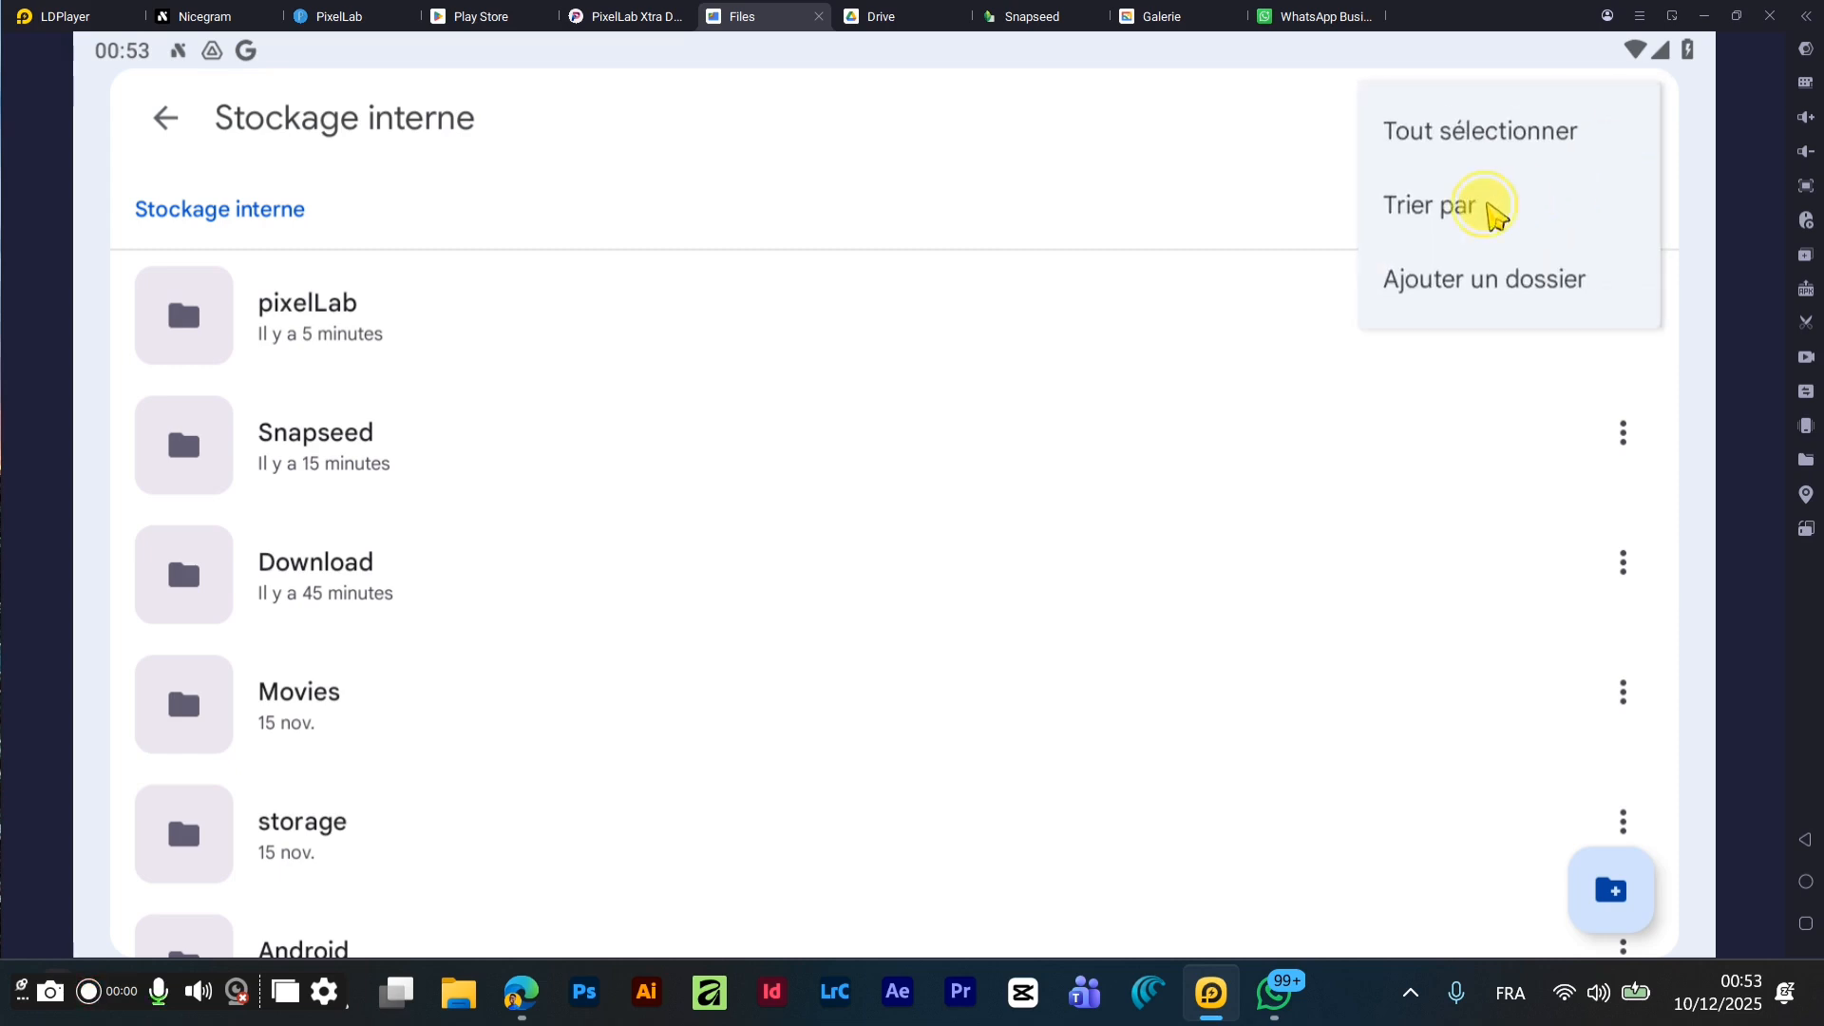
left_click(1488, 204)
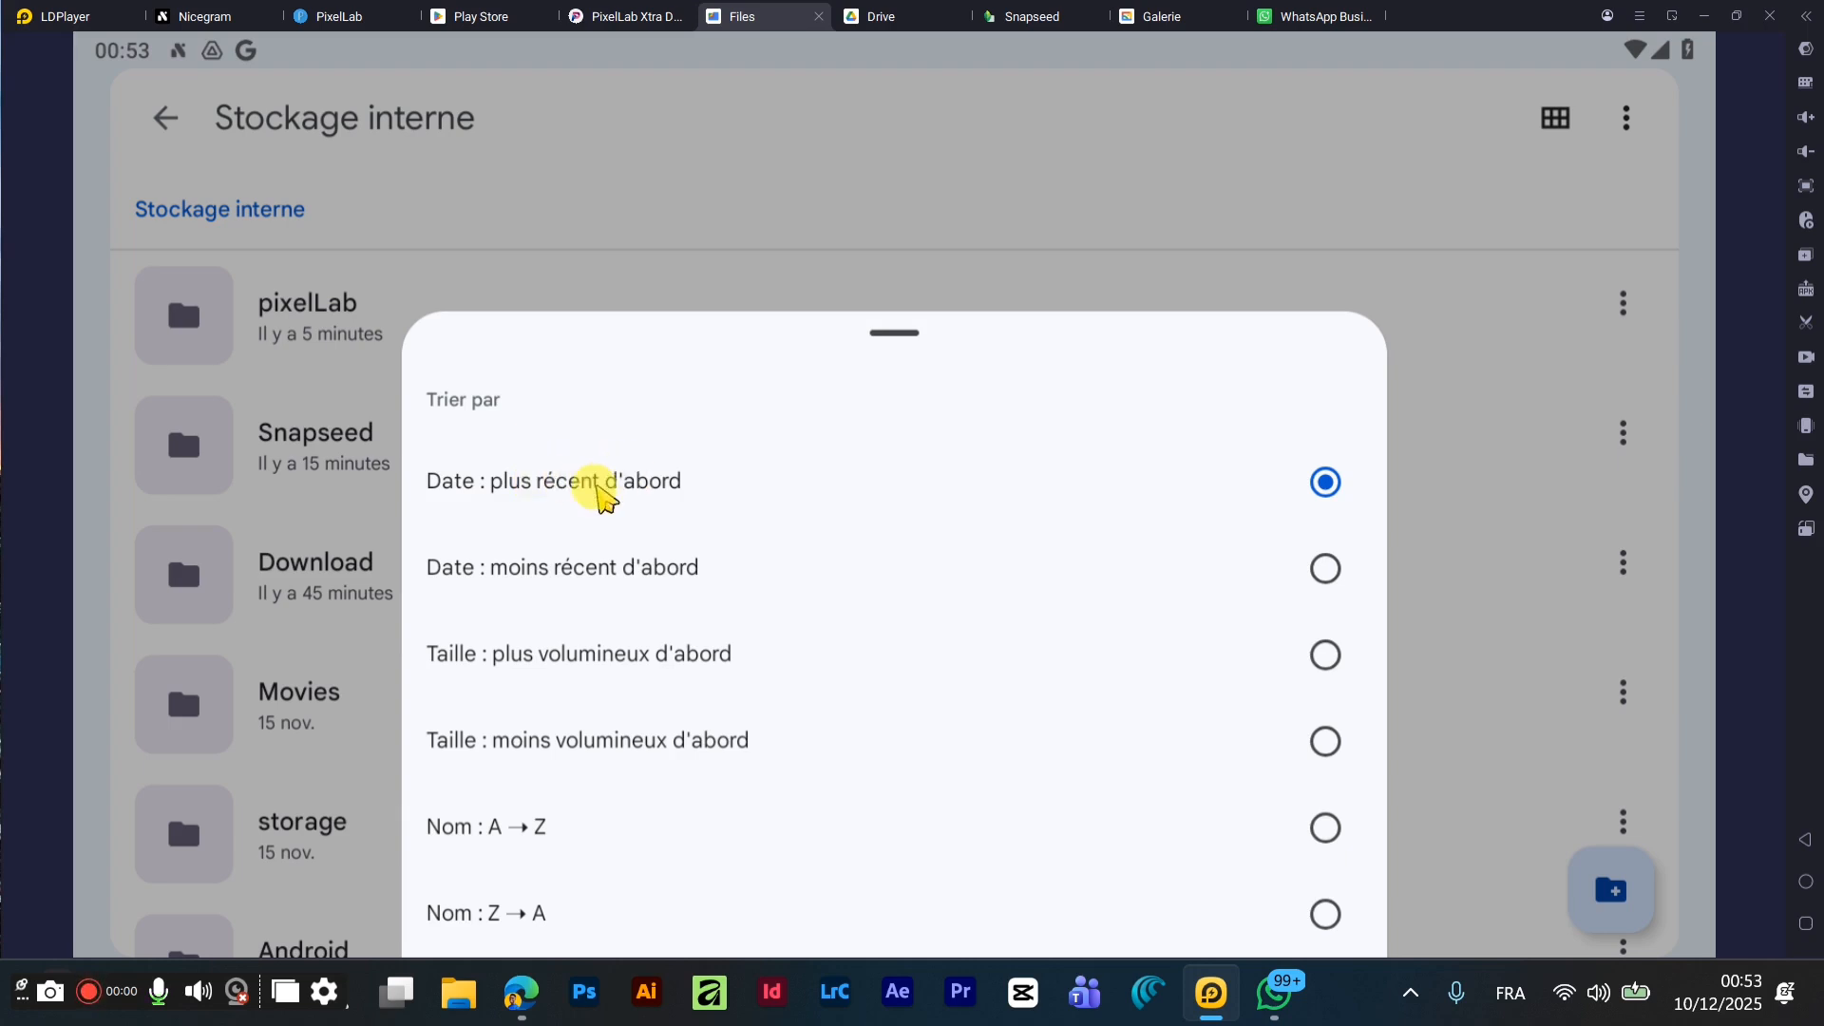
left_click(690, 268)
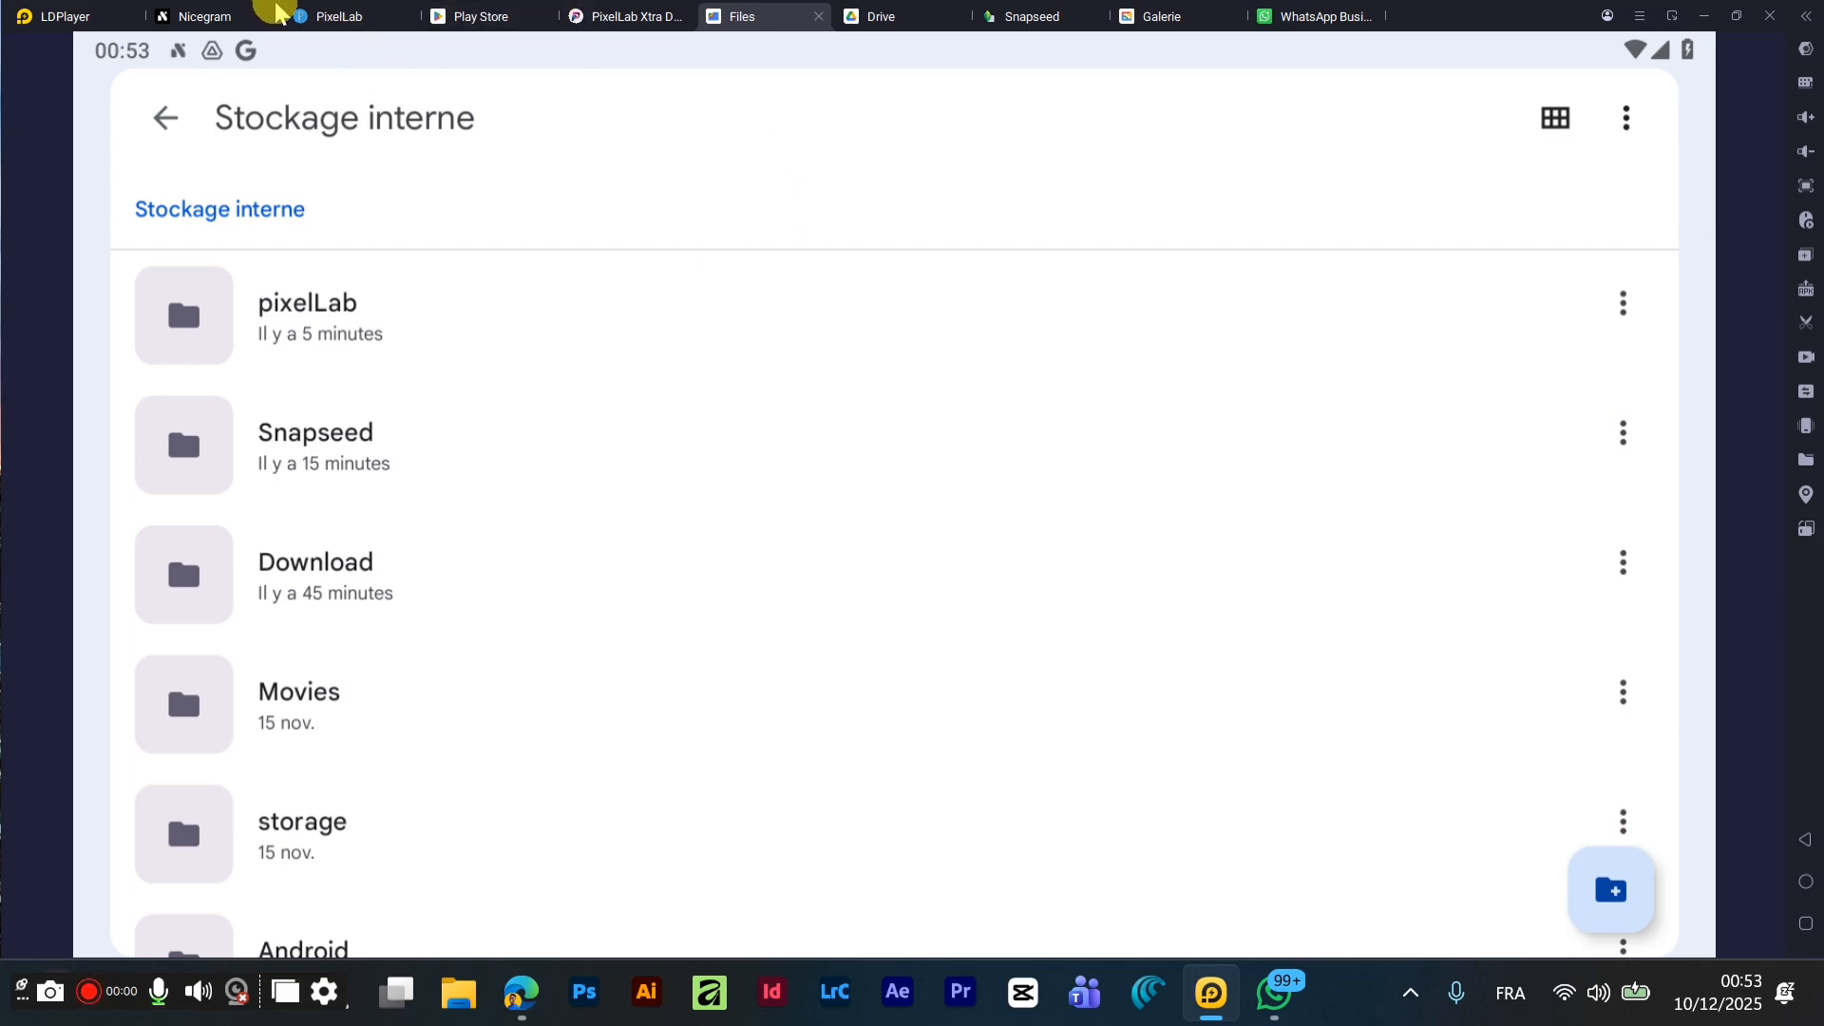
- Switch to PixelLab and open the saved project "Church banner!"
left_click(340, 13)
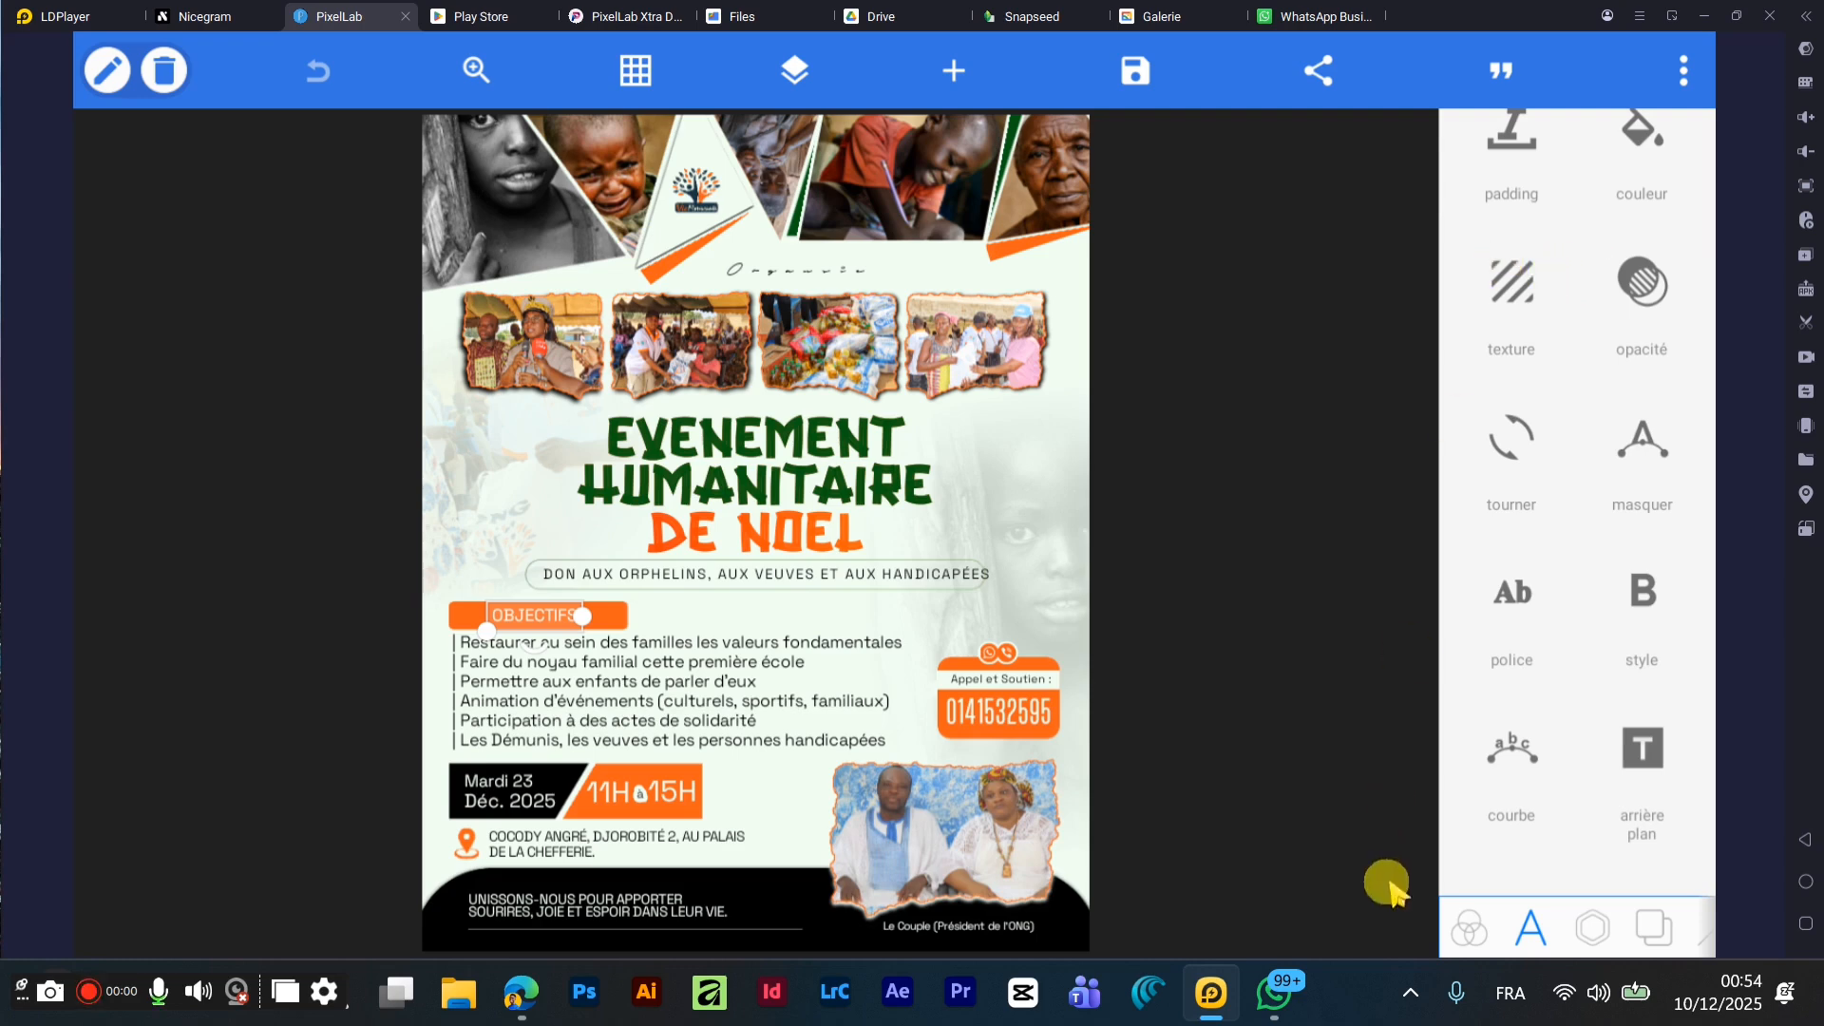
left_click(1471, 928)
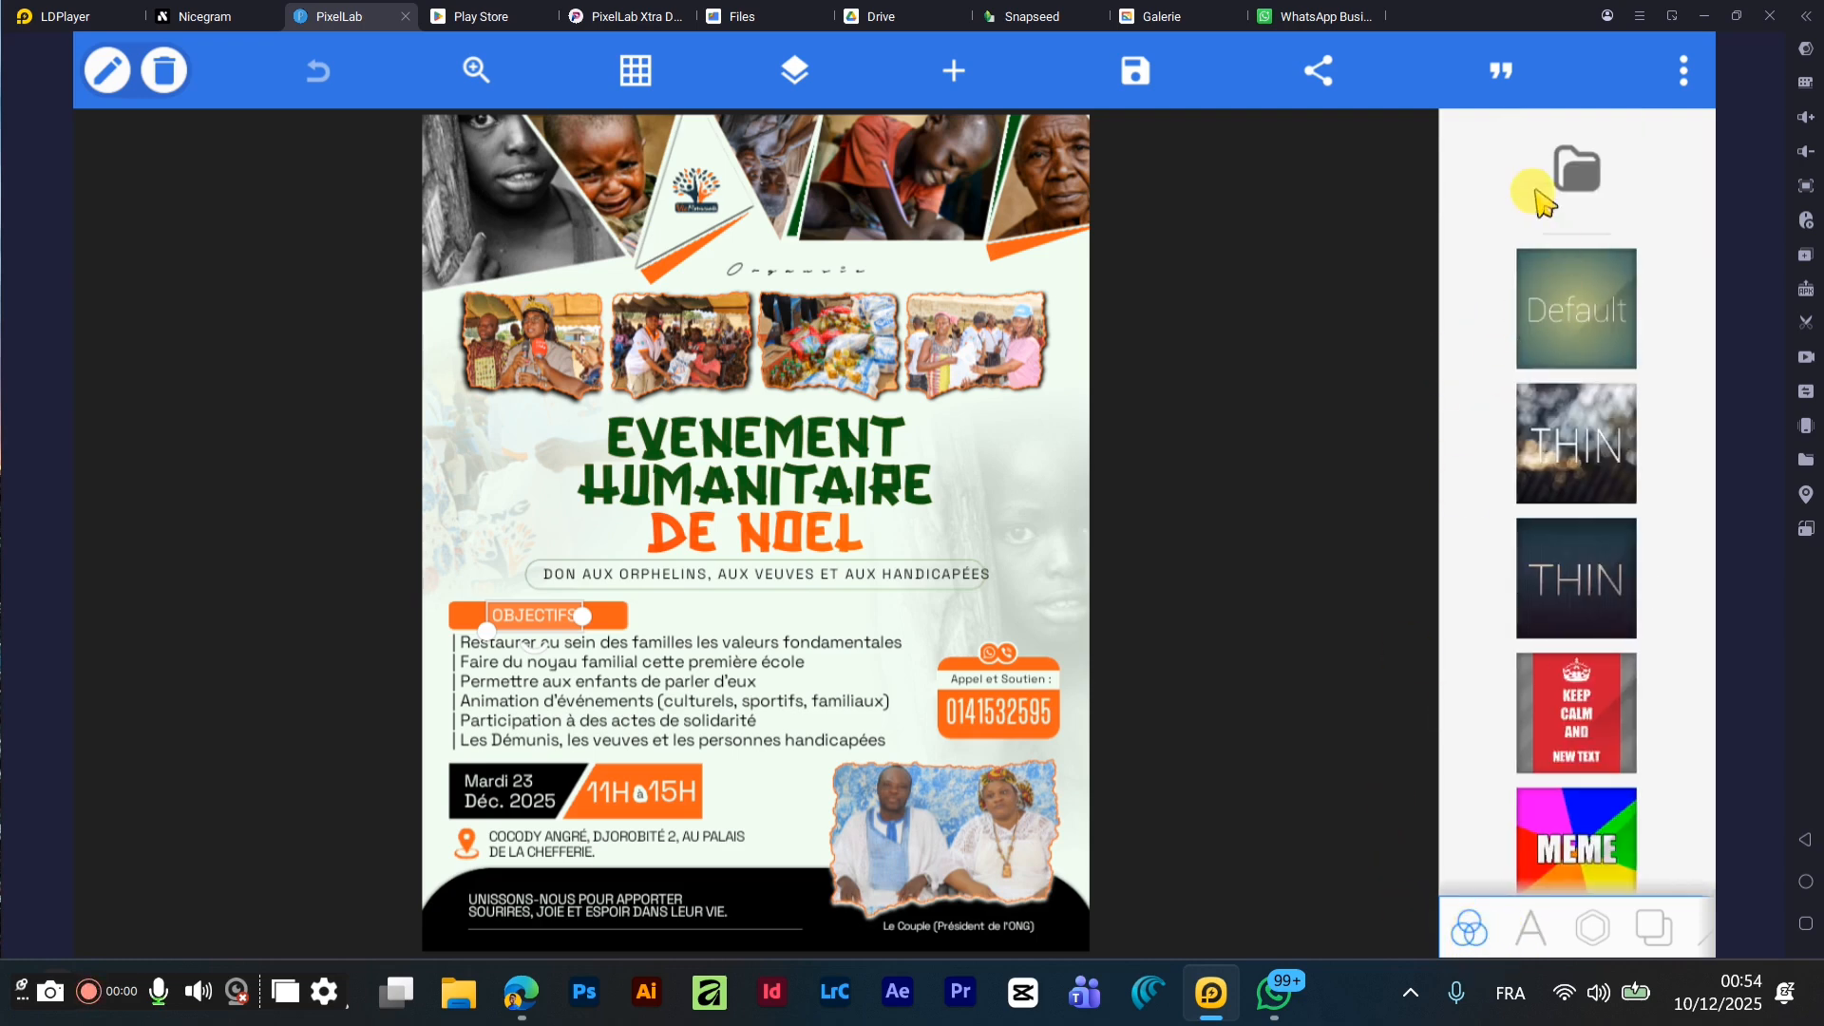
left_click(1562, 166)
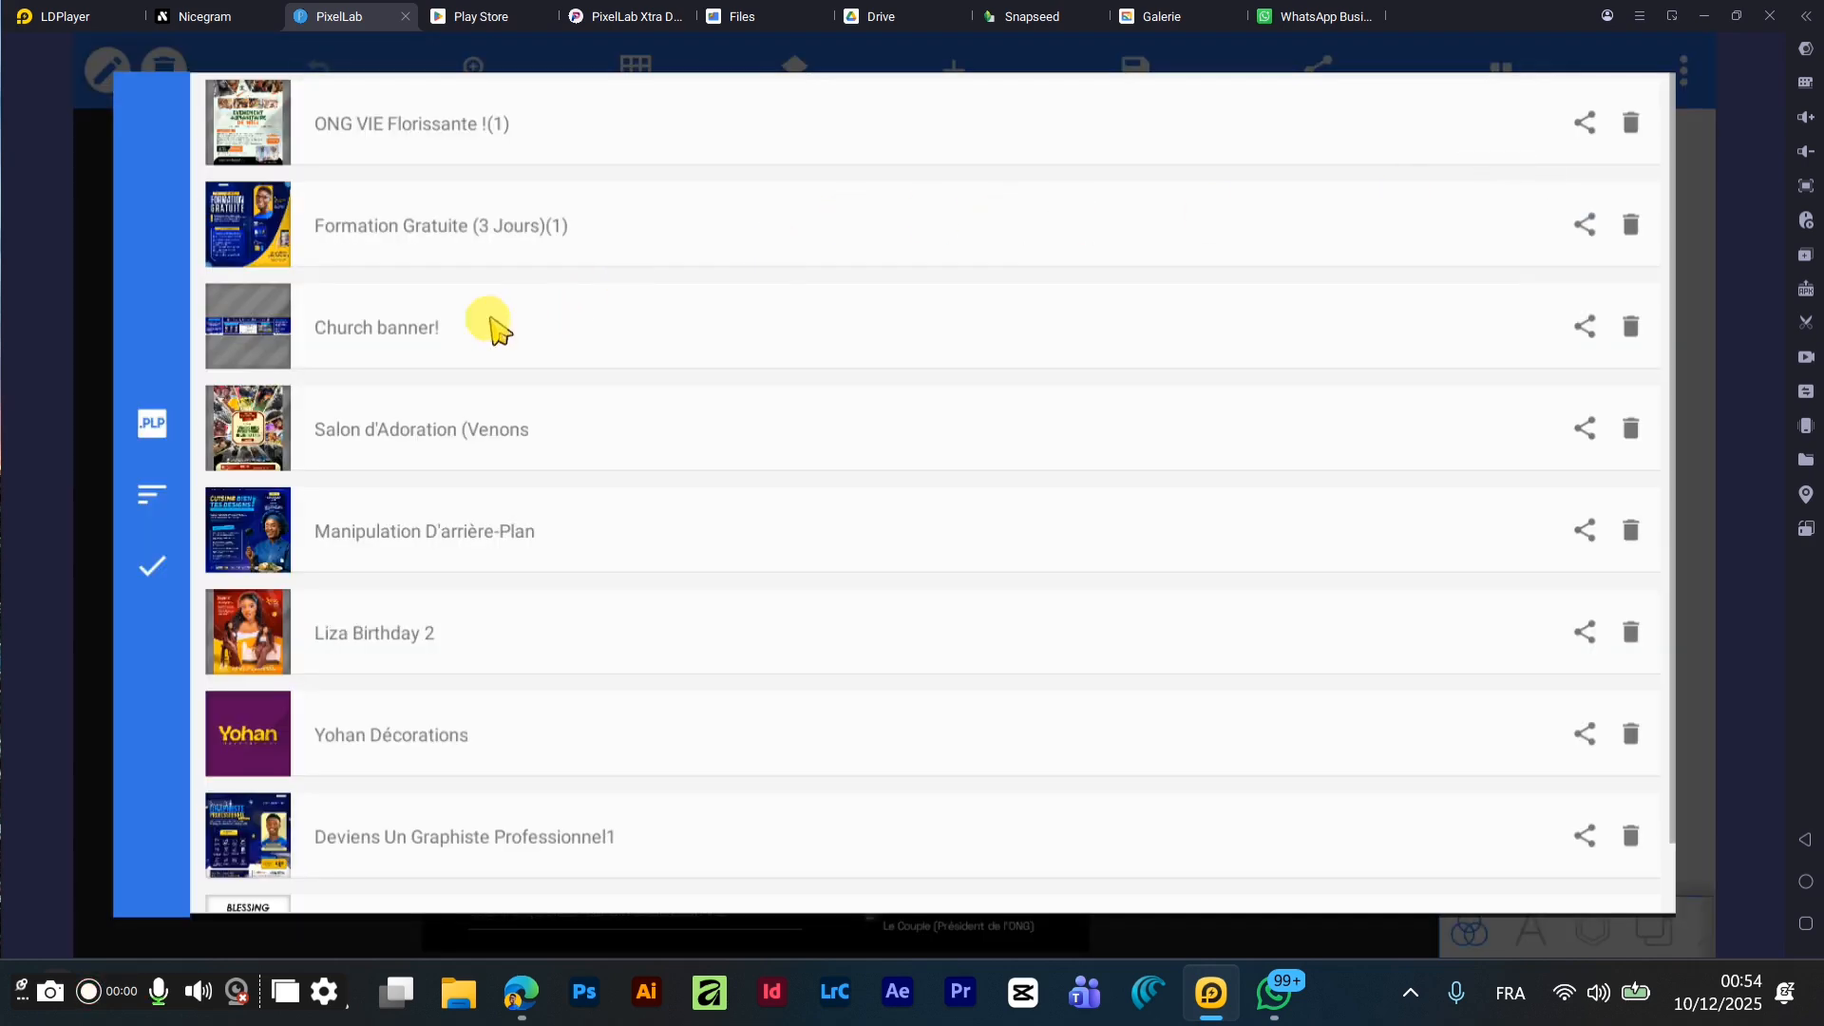
left_click(404, 334)
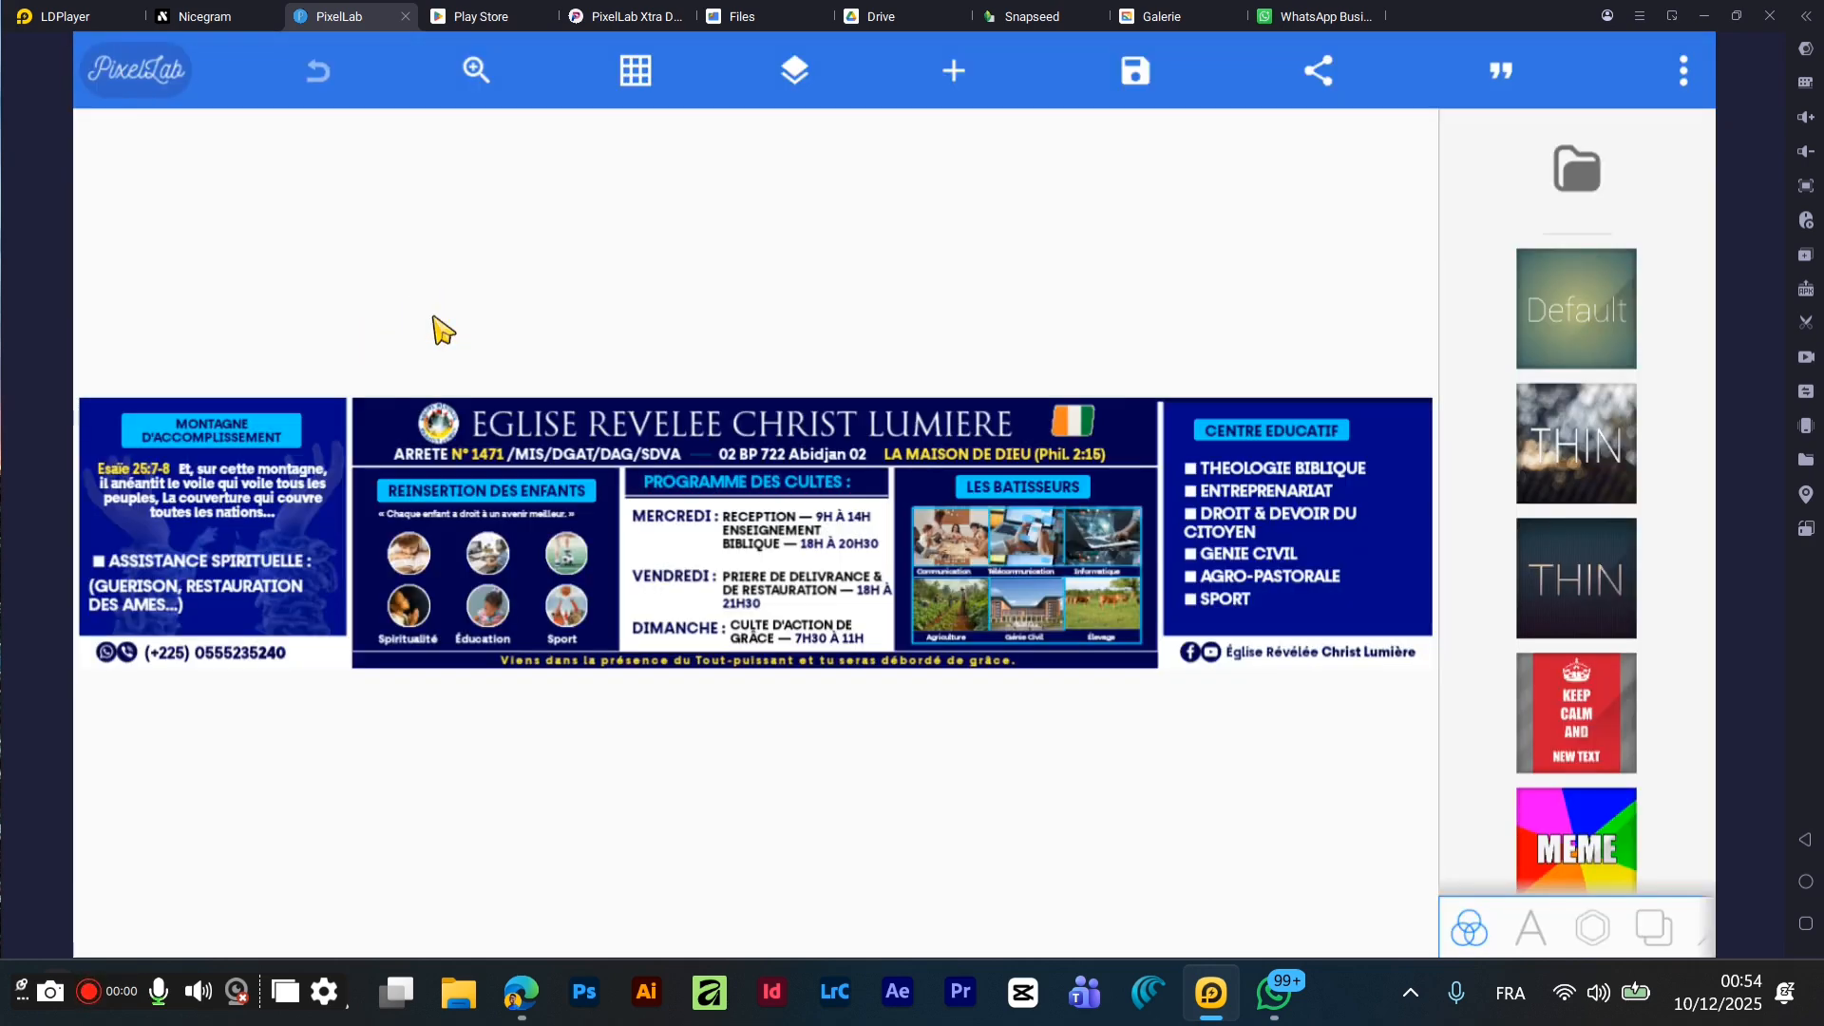
left_click(475, 505)
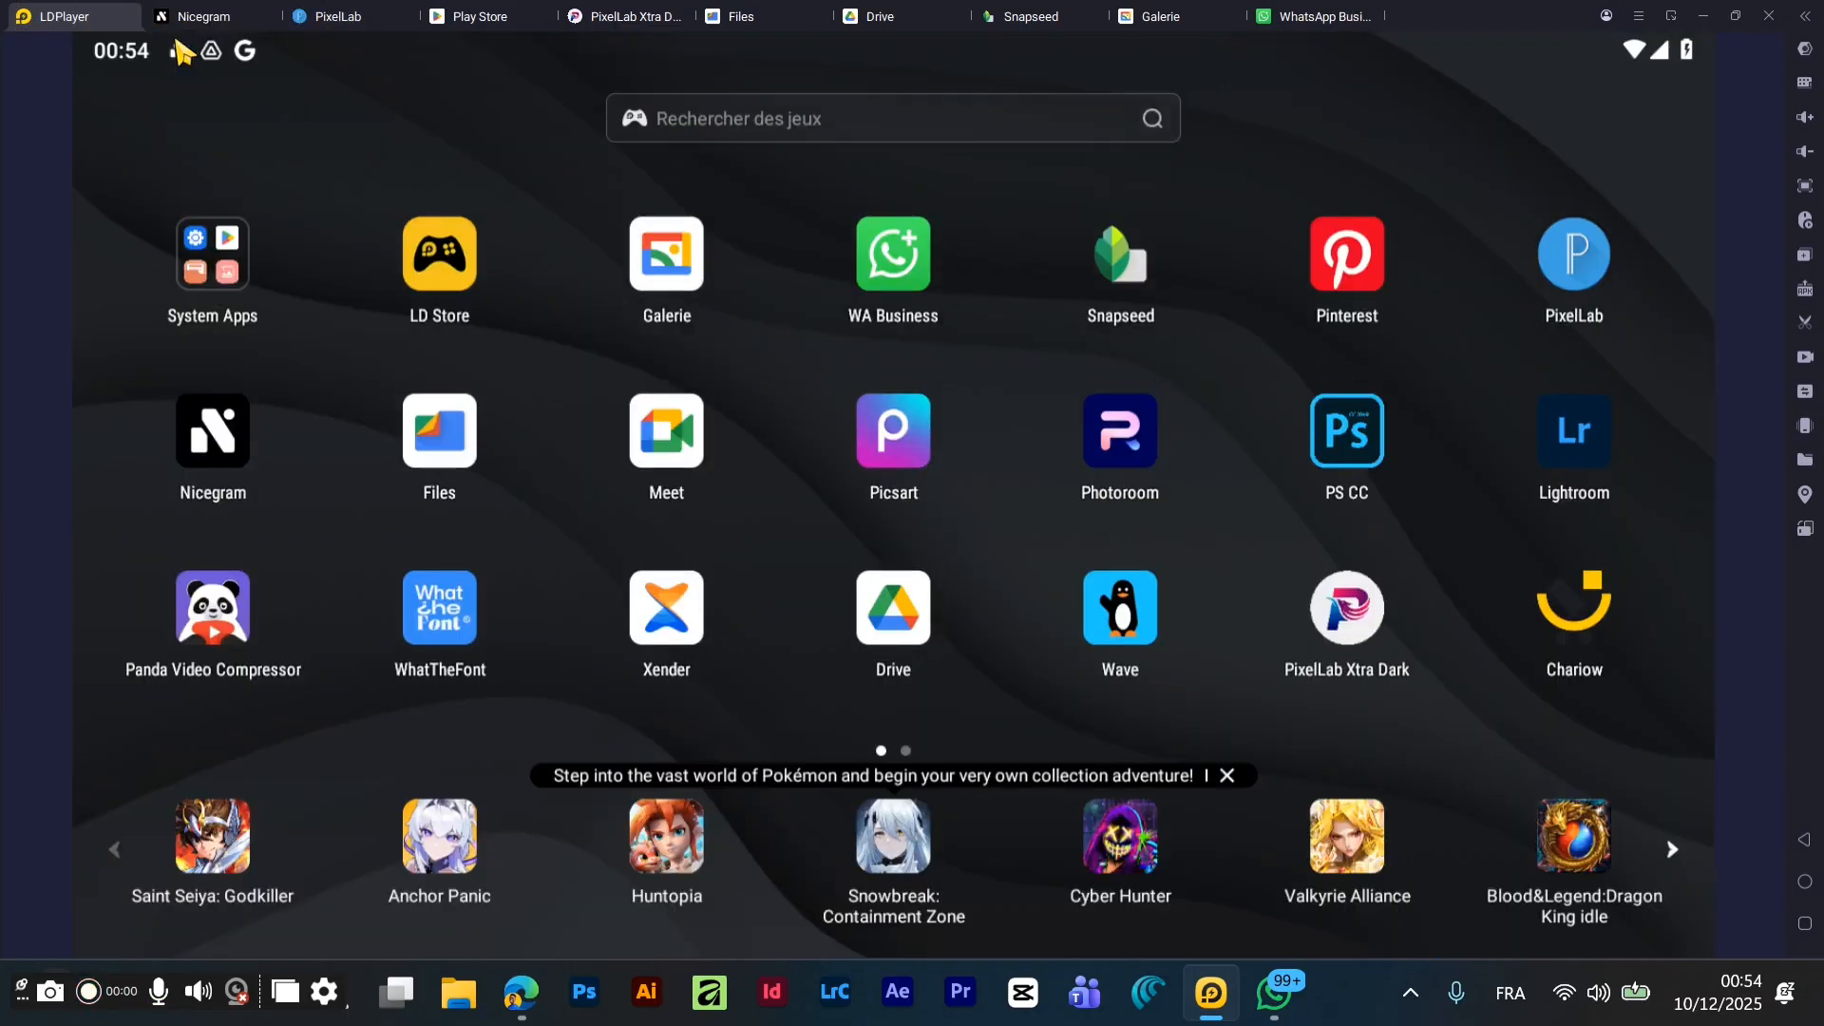
- Check the Android notifications from the LDPlayer home screen for the Drive download's status
left_click_drag(319, 38, 636, 926)
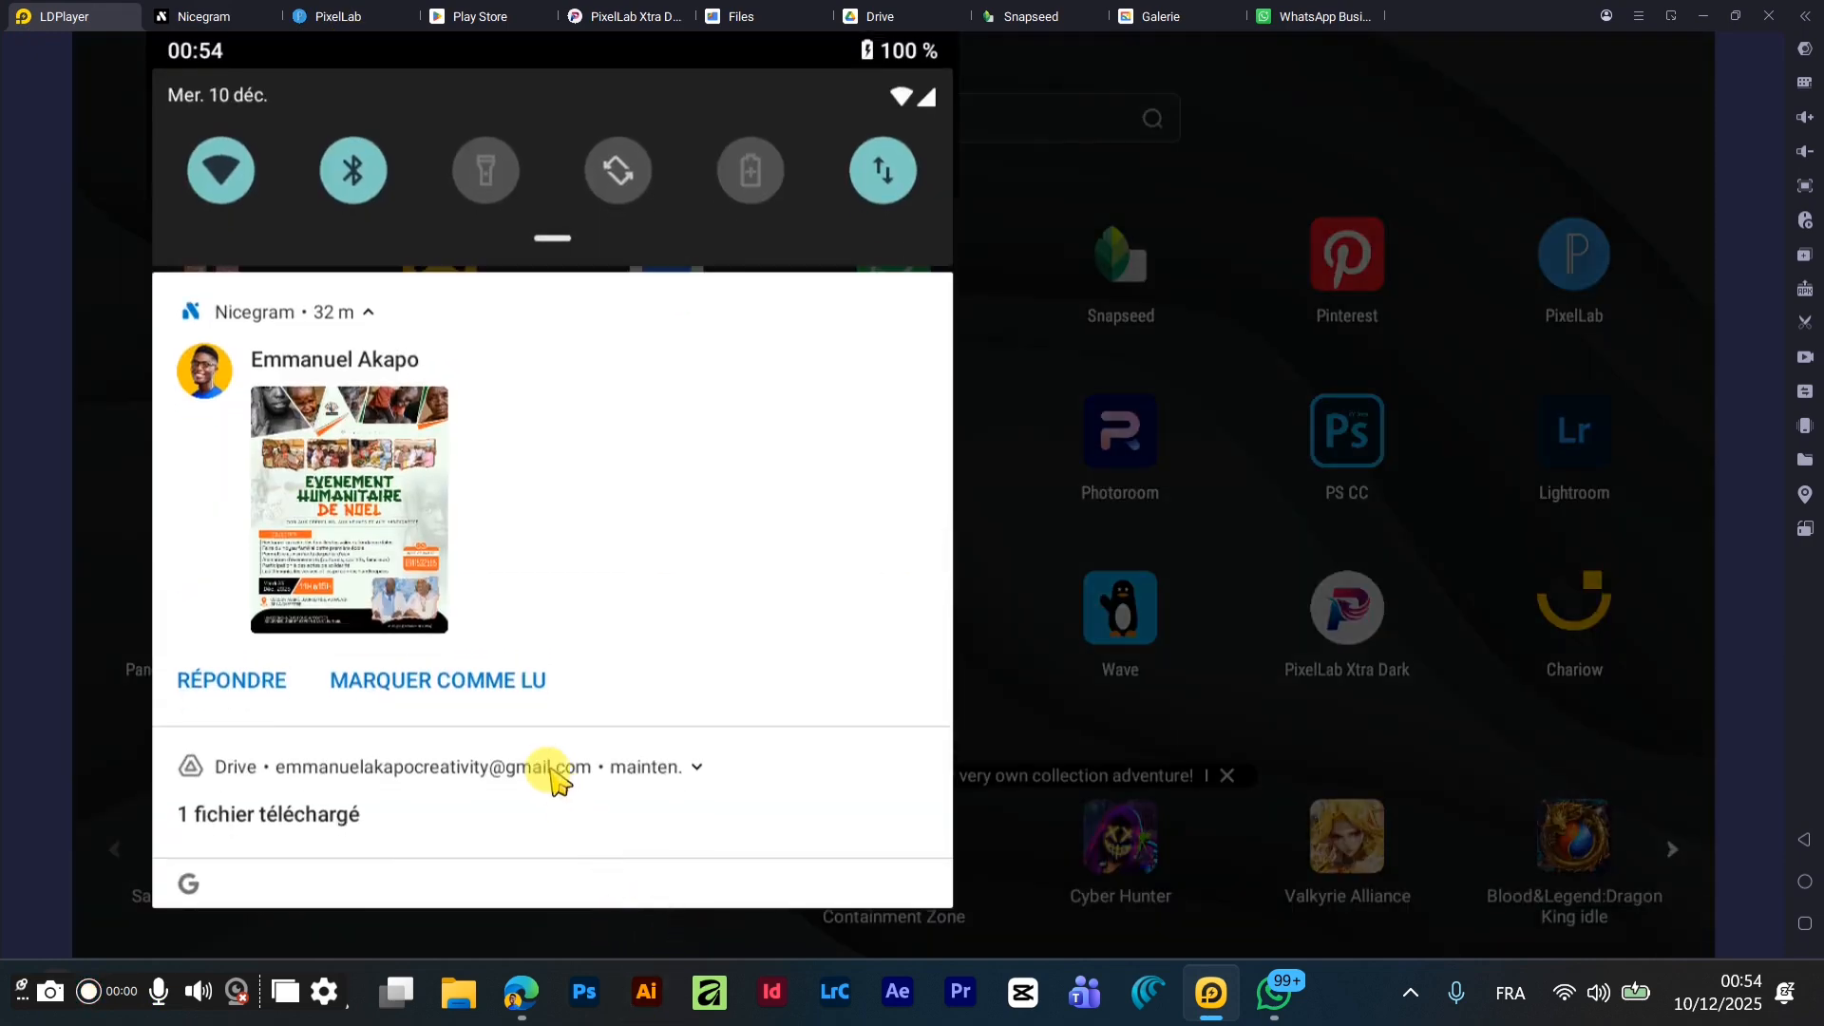
scroll(546, 769, "down", 2)
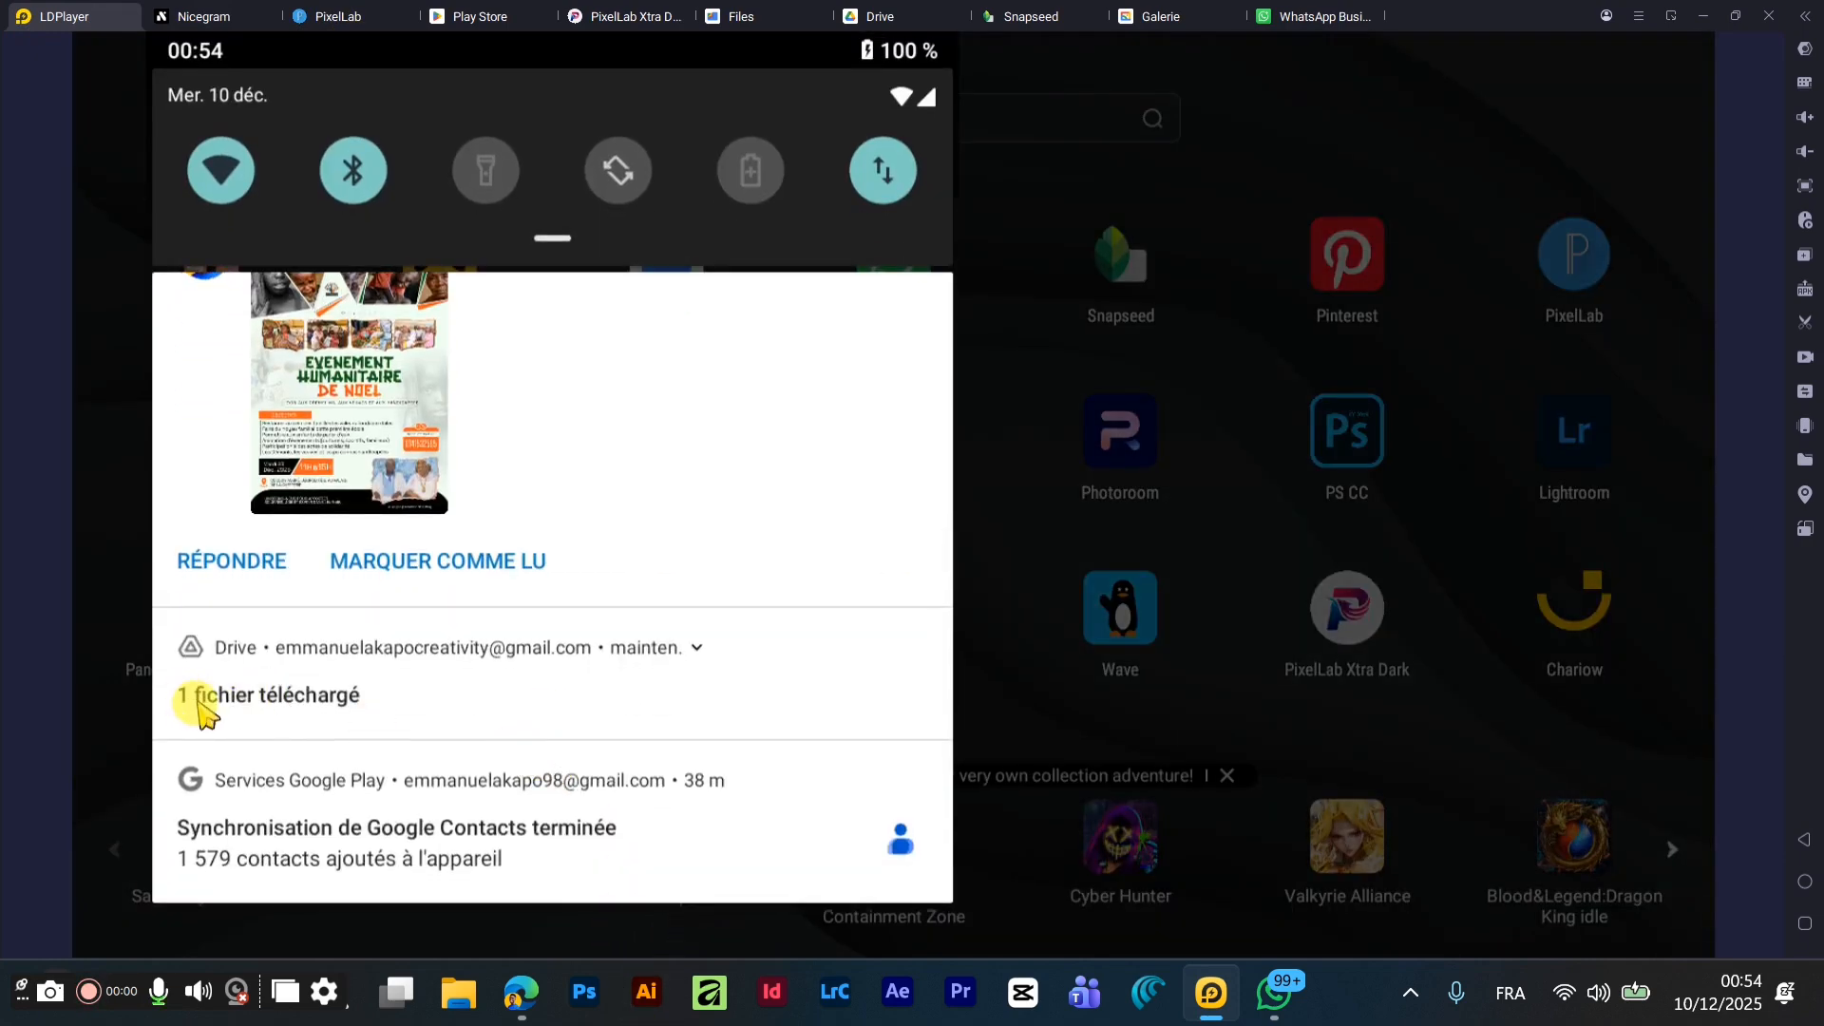
left_click(1140, 106)
- Open the Téléchargements category in Files and sort it by "Date : plus récent d'abord"
left_click(433, 468)
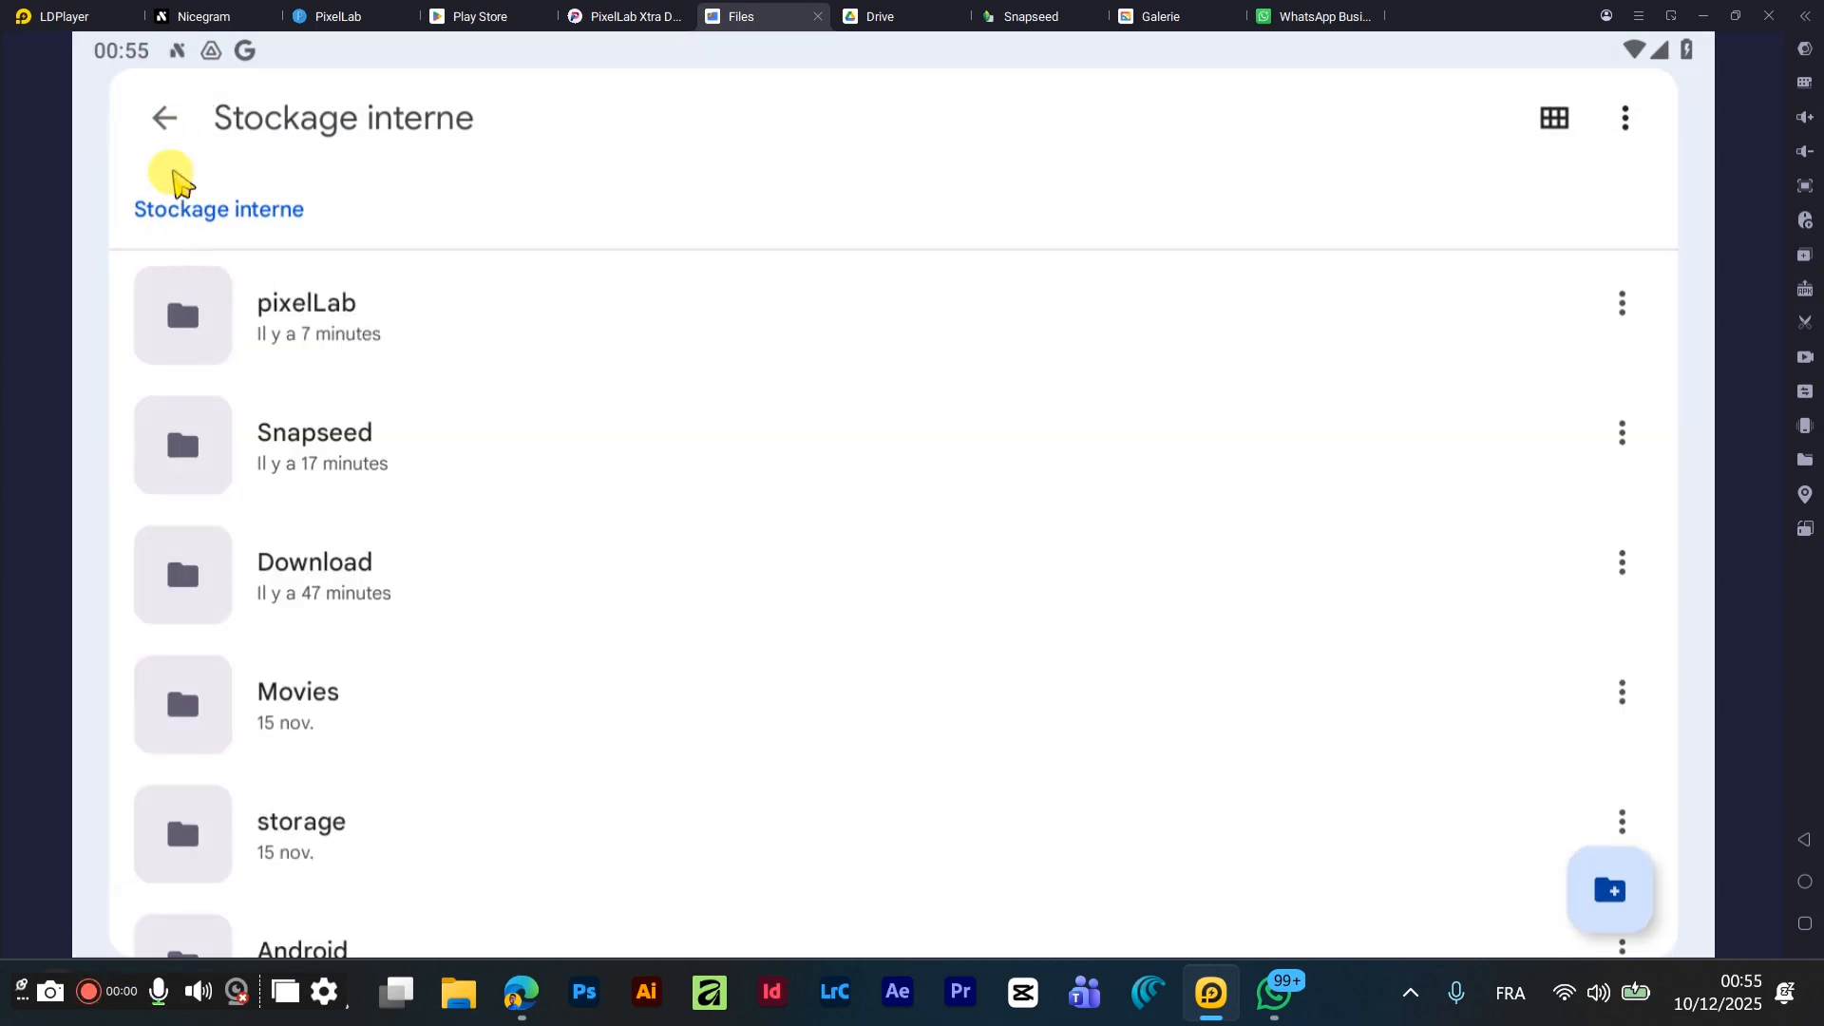
left_click(164, 121)
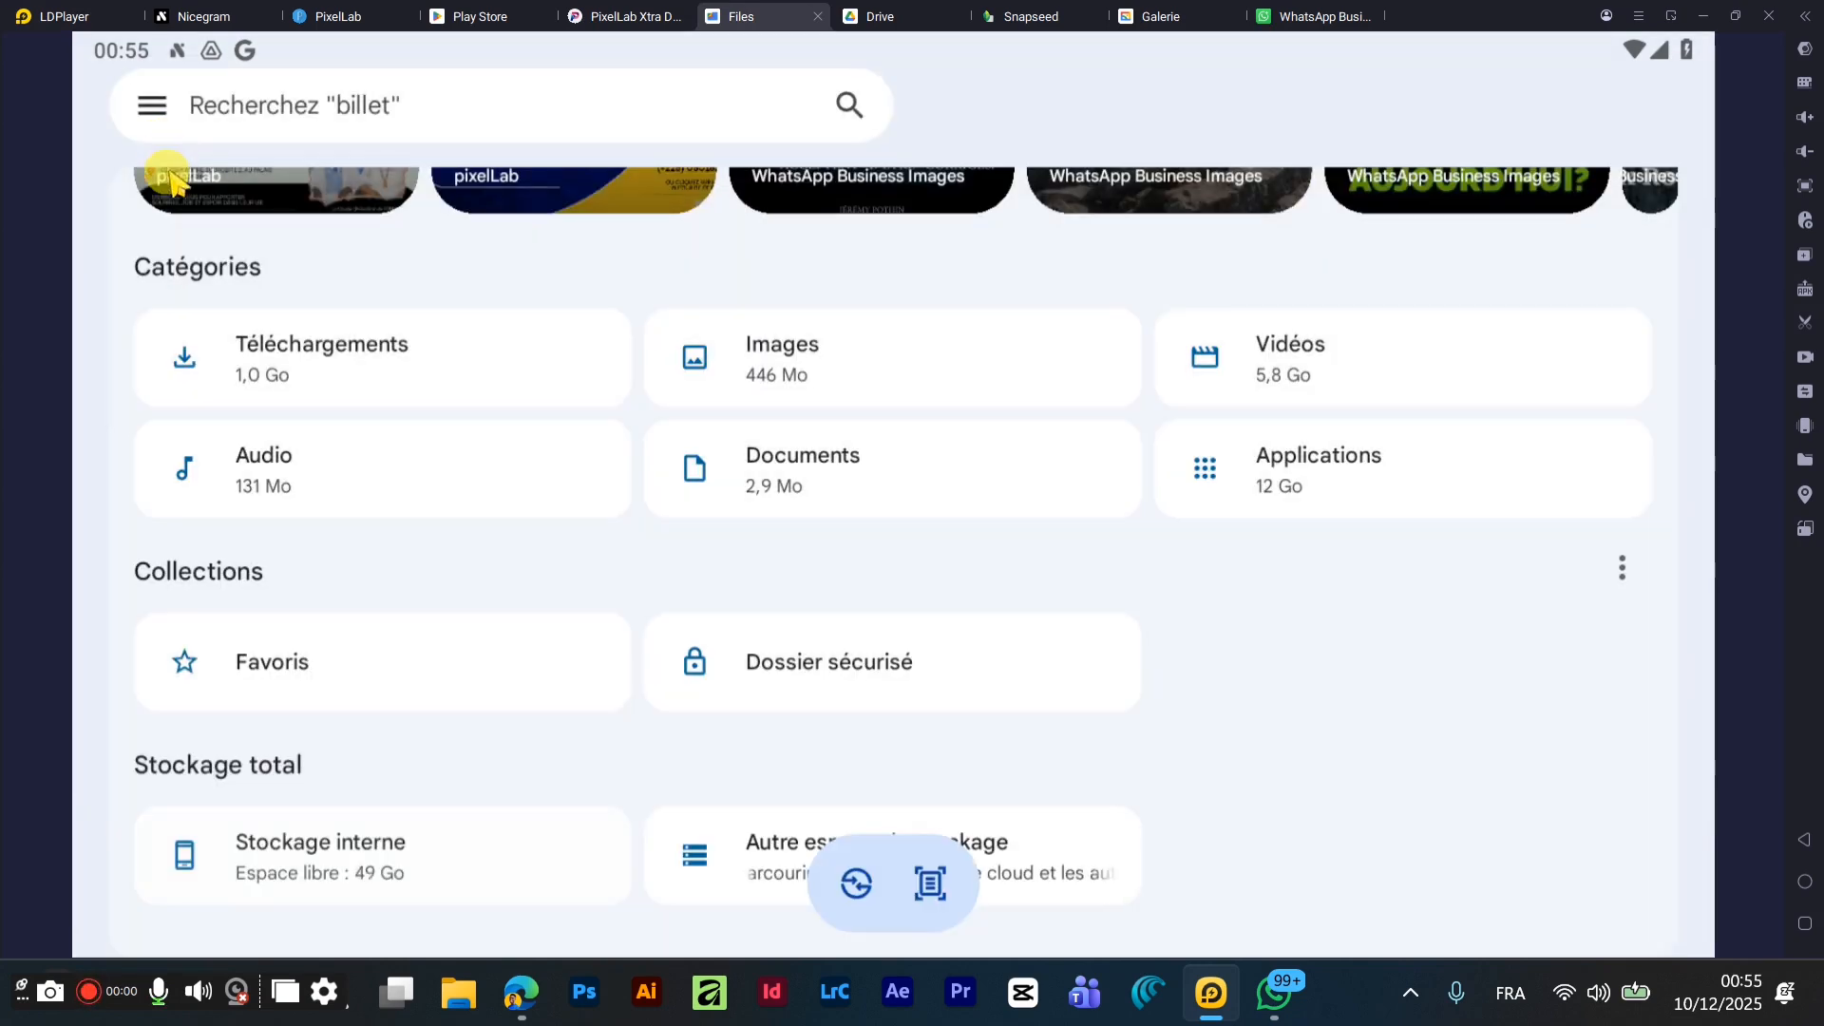
left_click(266, 389)
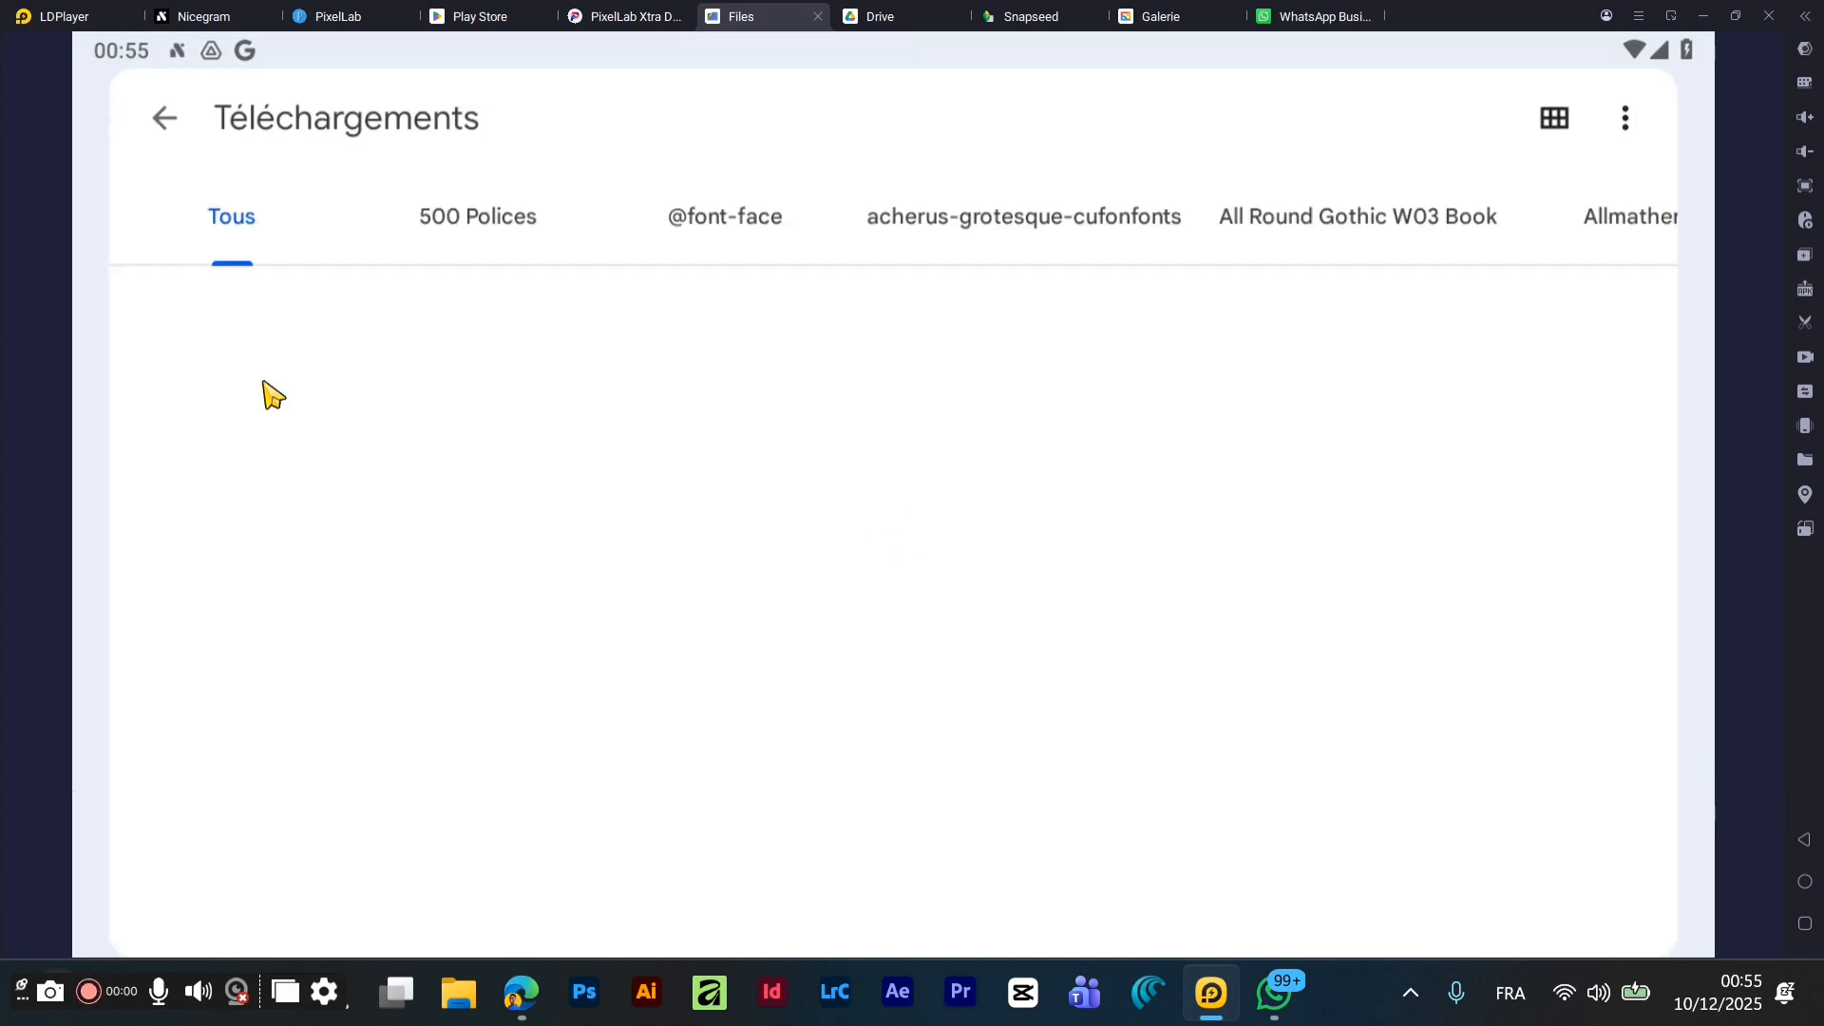
scroll(285, 439, "down", 6)
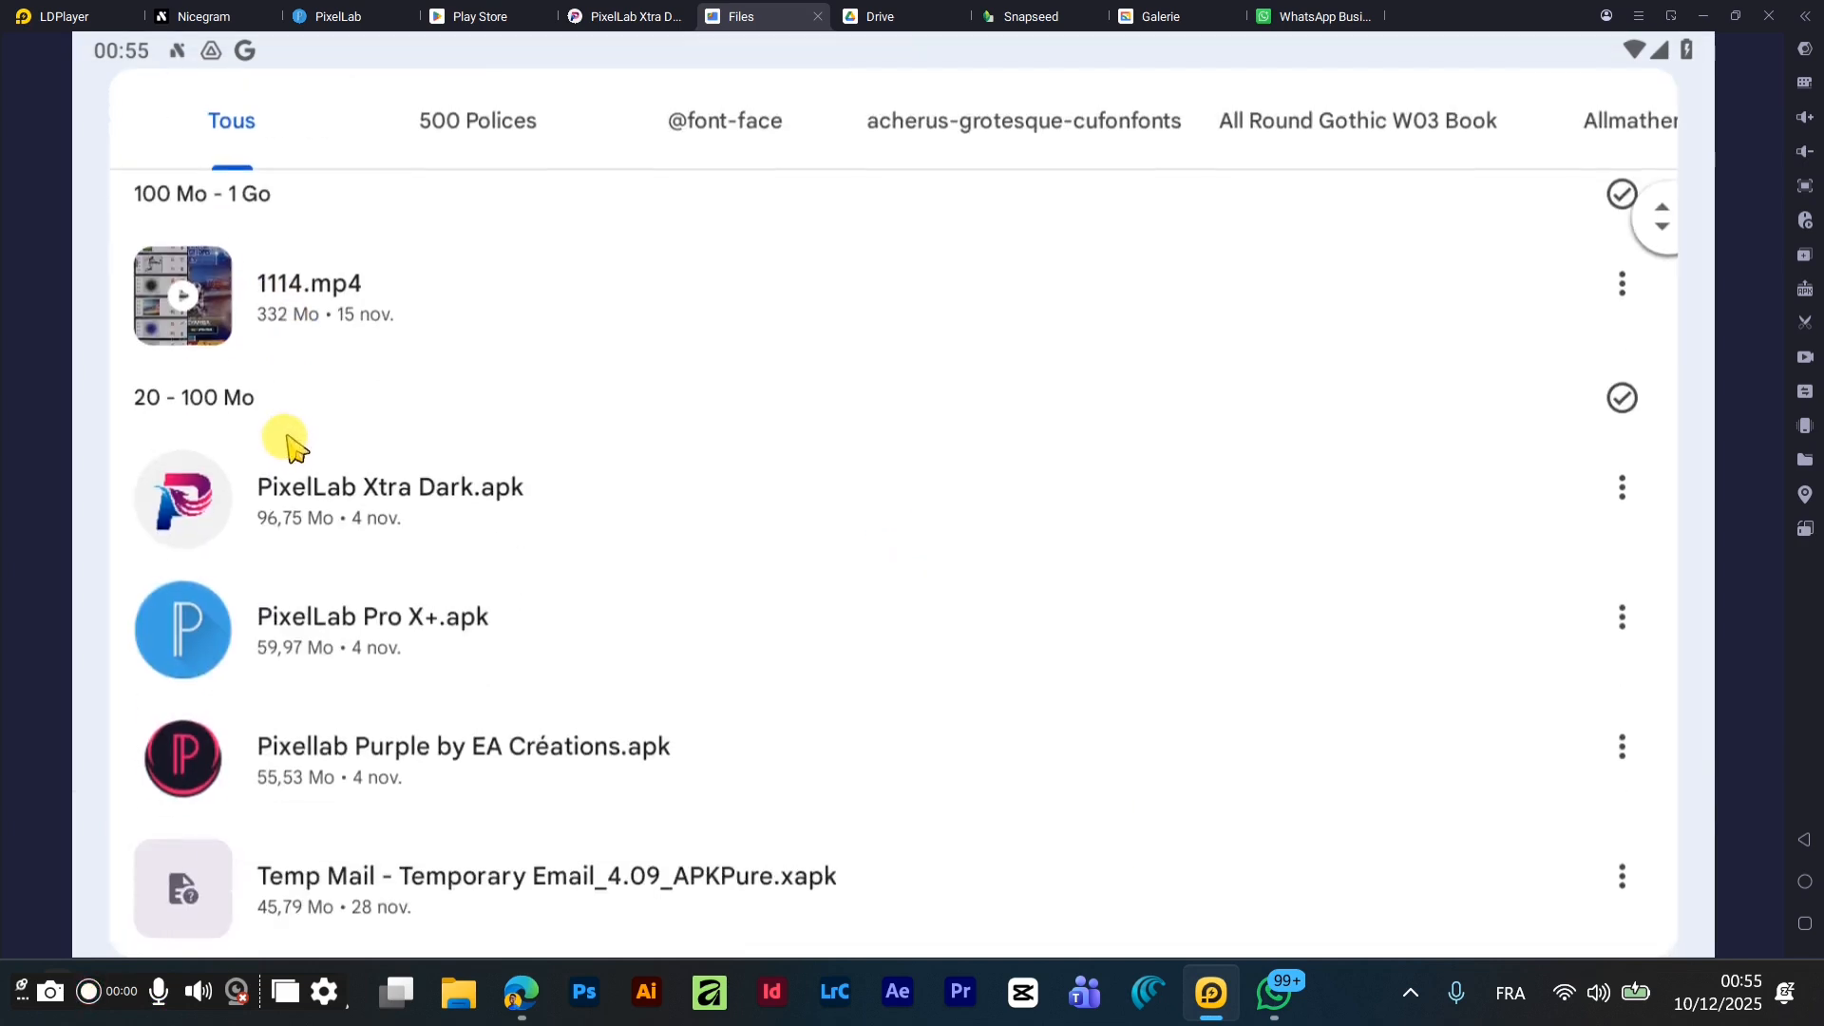
scroll(521, 305, "up", 8)
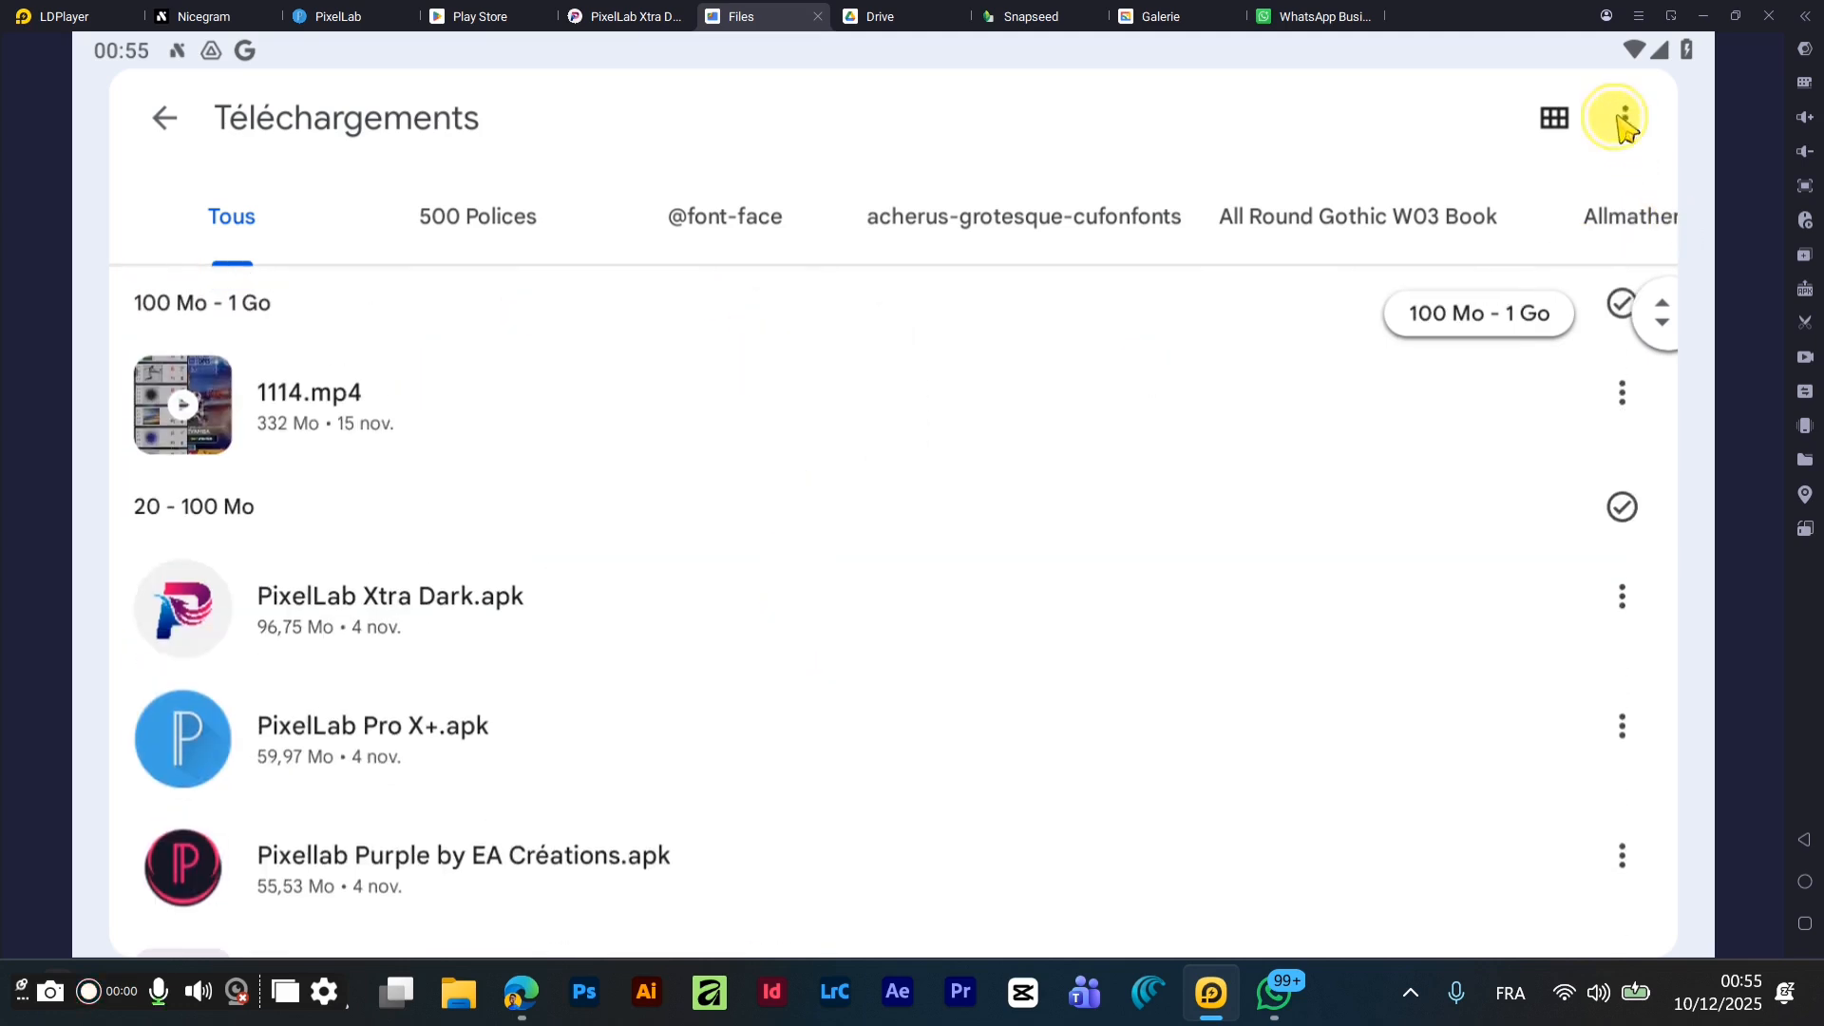
left_click(1624, 118)
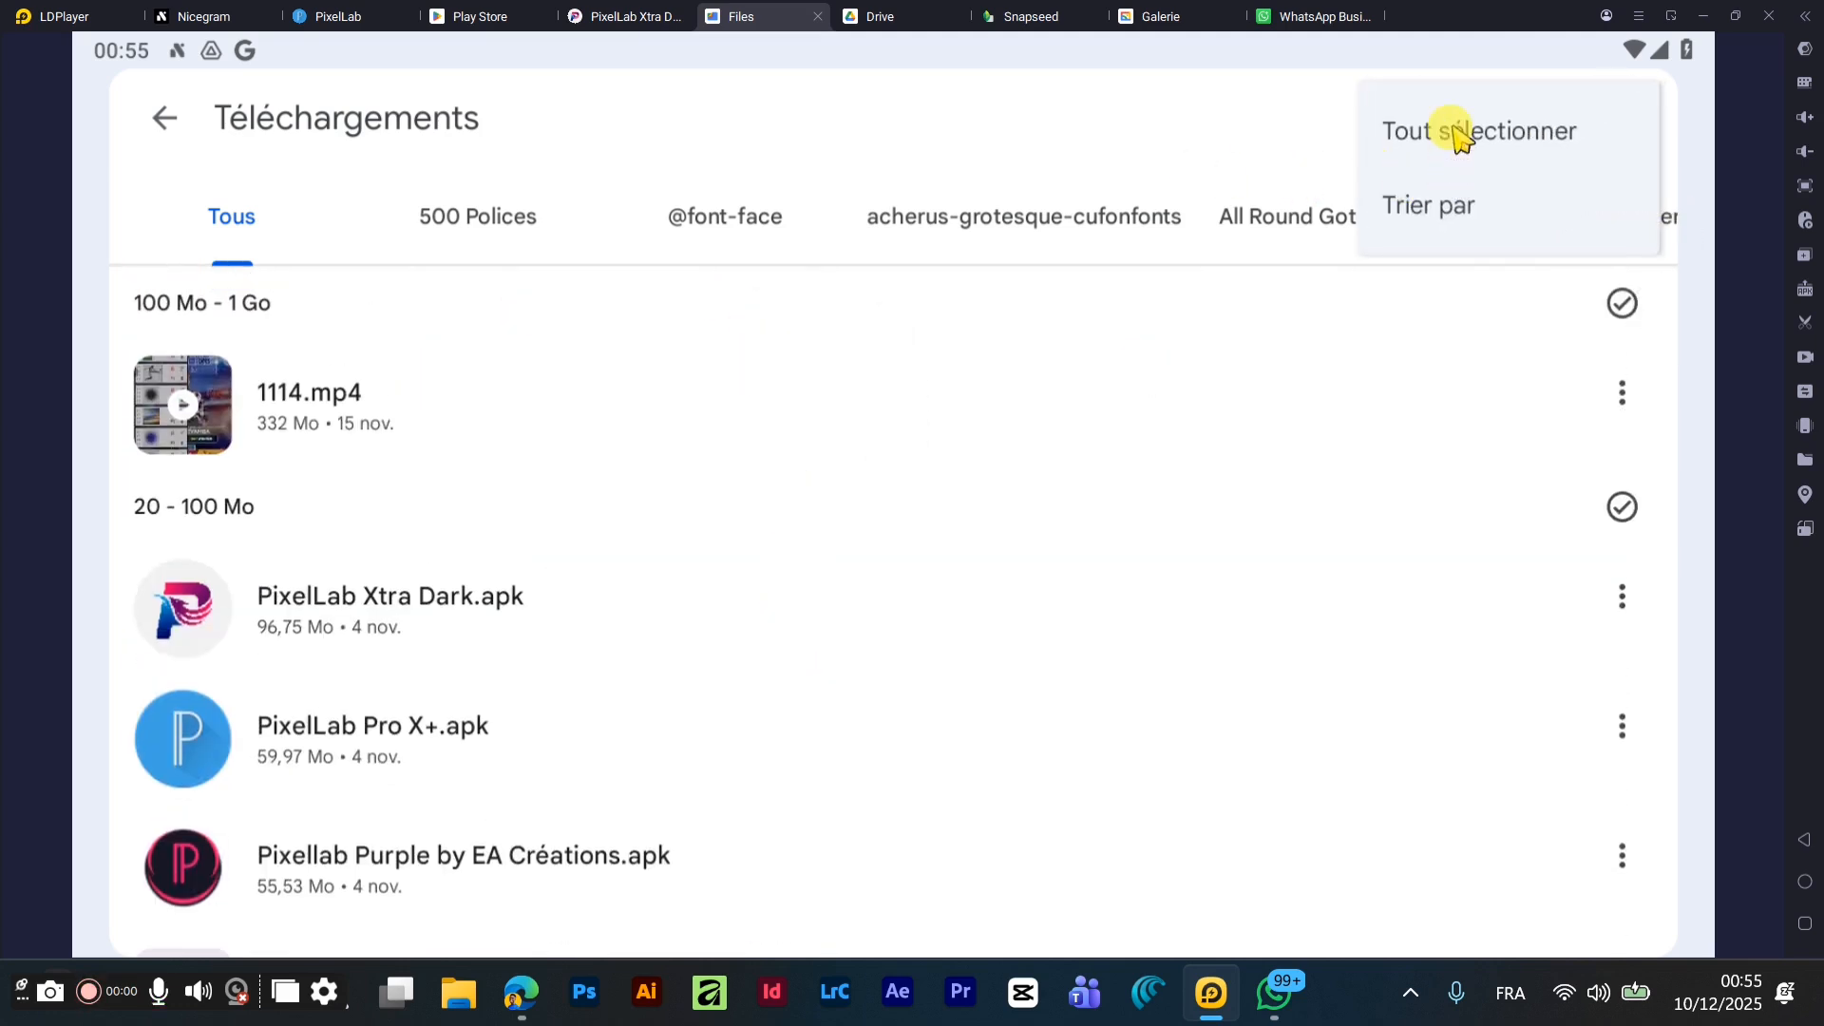
left_click(1416, 197)
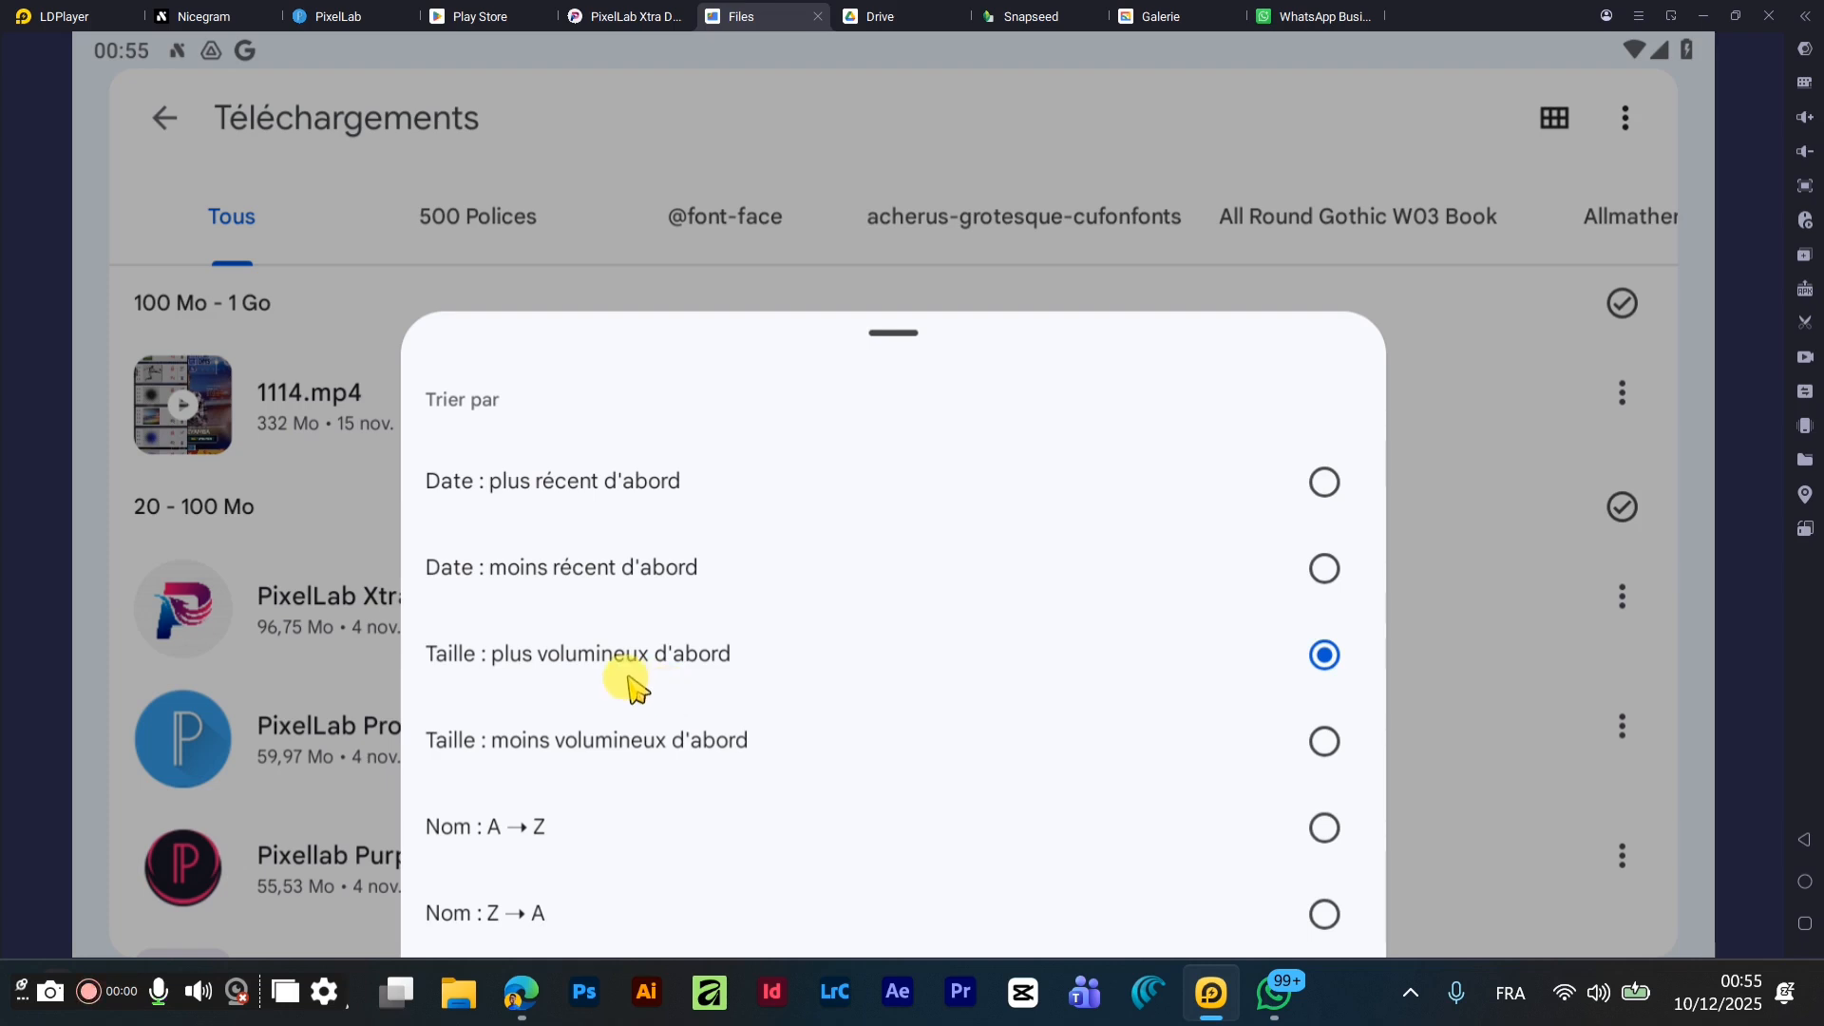
left_click(602, 489)
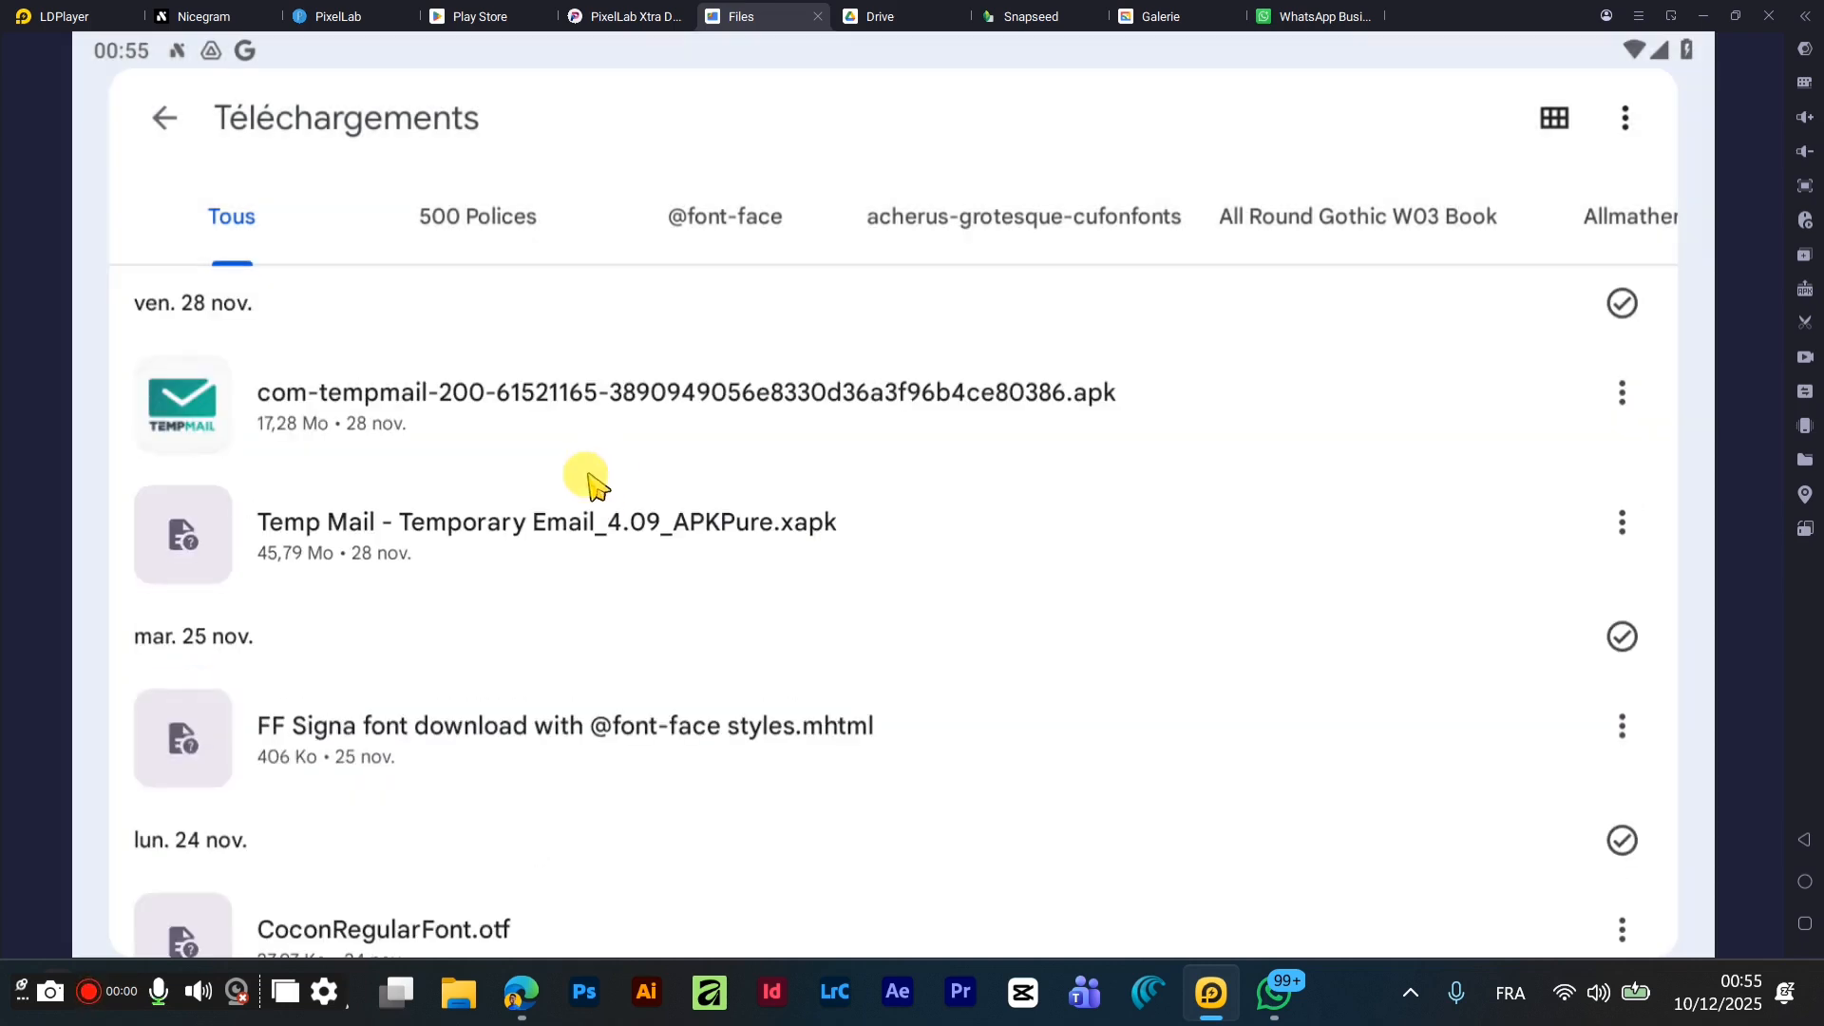
left_click_drag(593, 484, 806, 378)
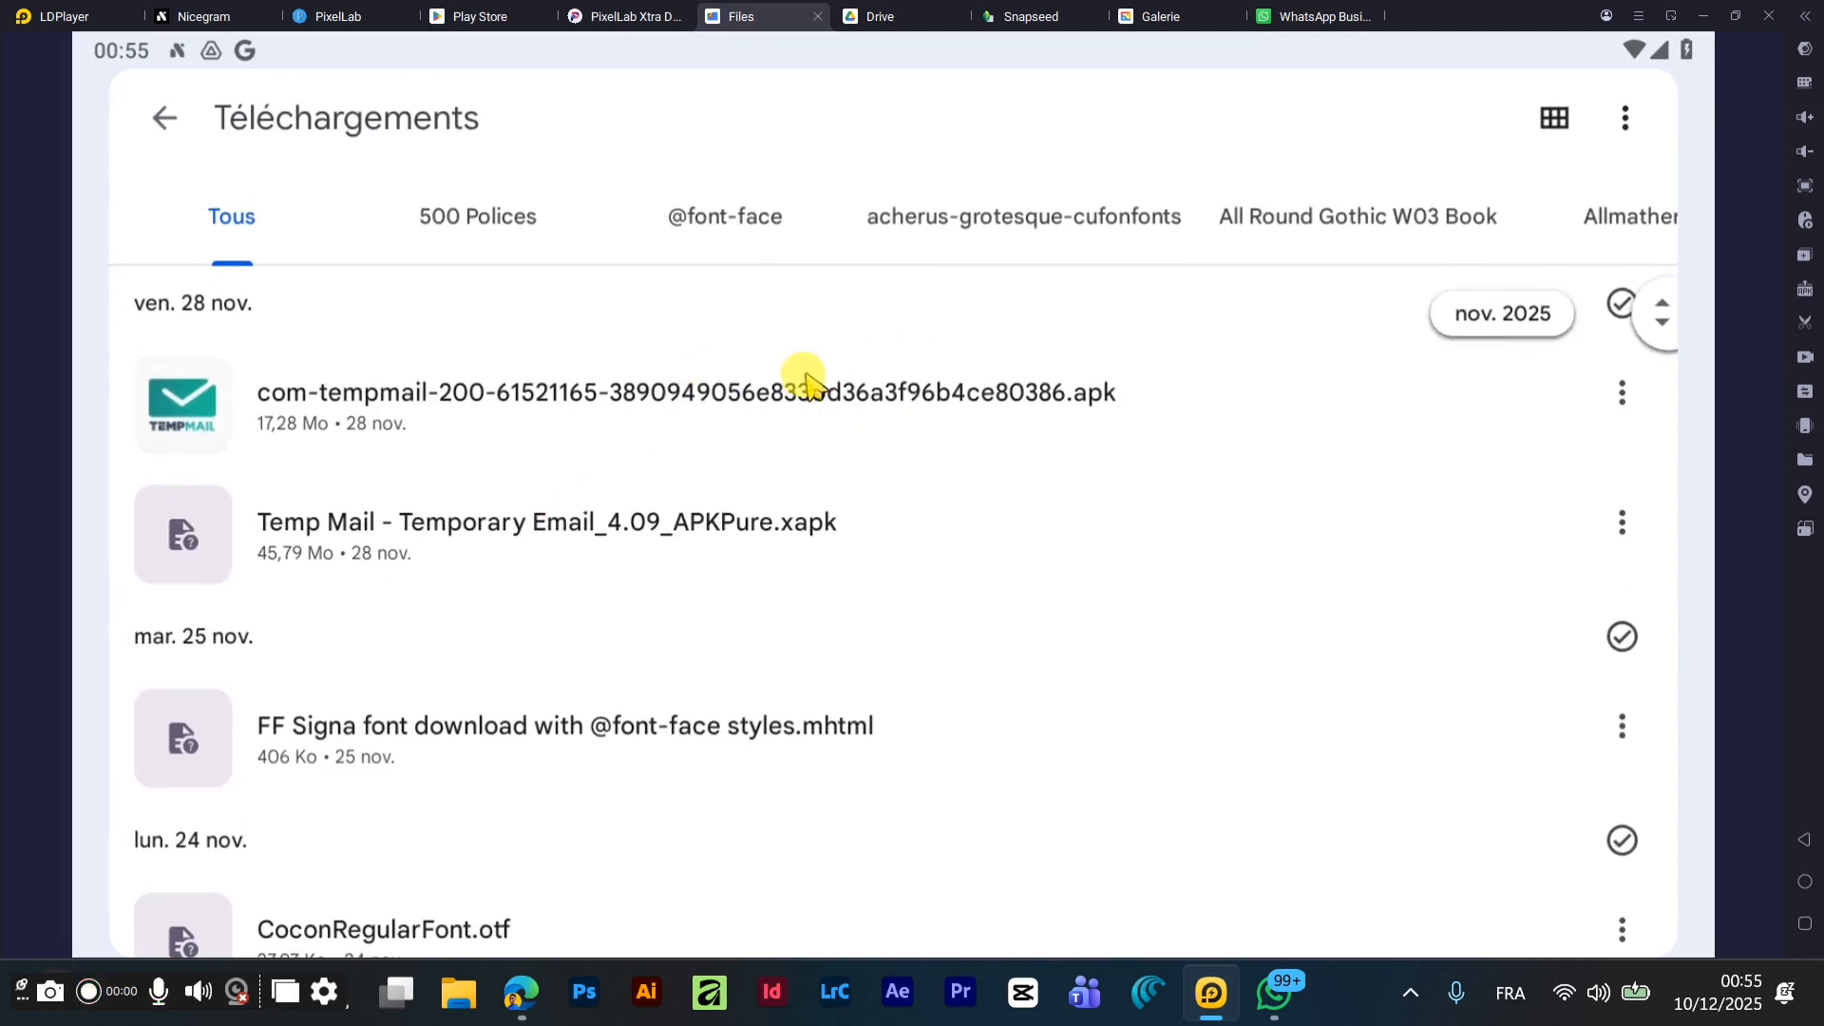
- Open the Download folder in internal storage and look through it for the "2 500 polices par EA Créations" file
left_click(159, 122)
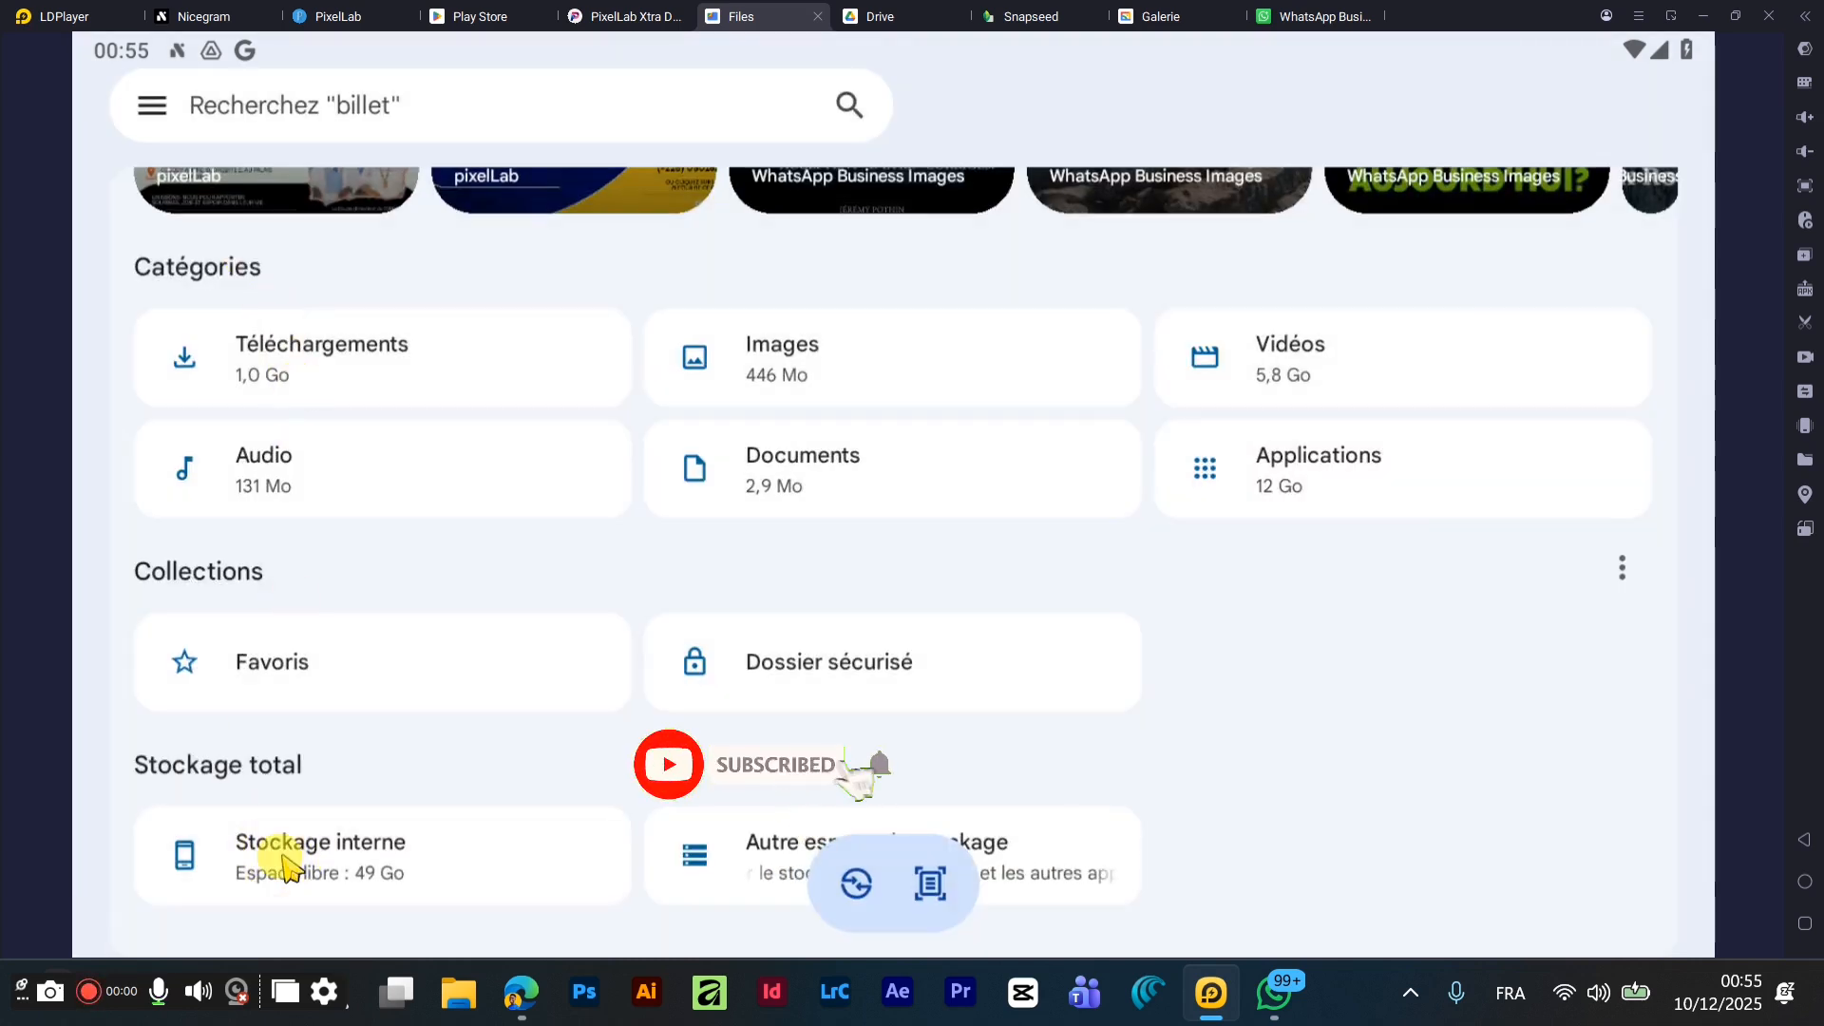
left_click(283, 852)
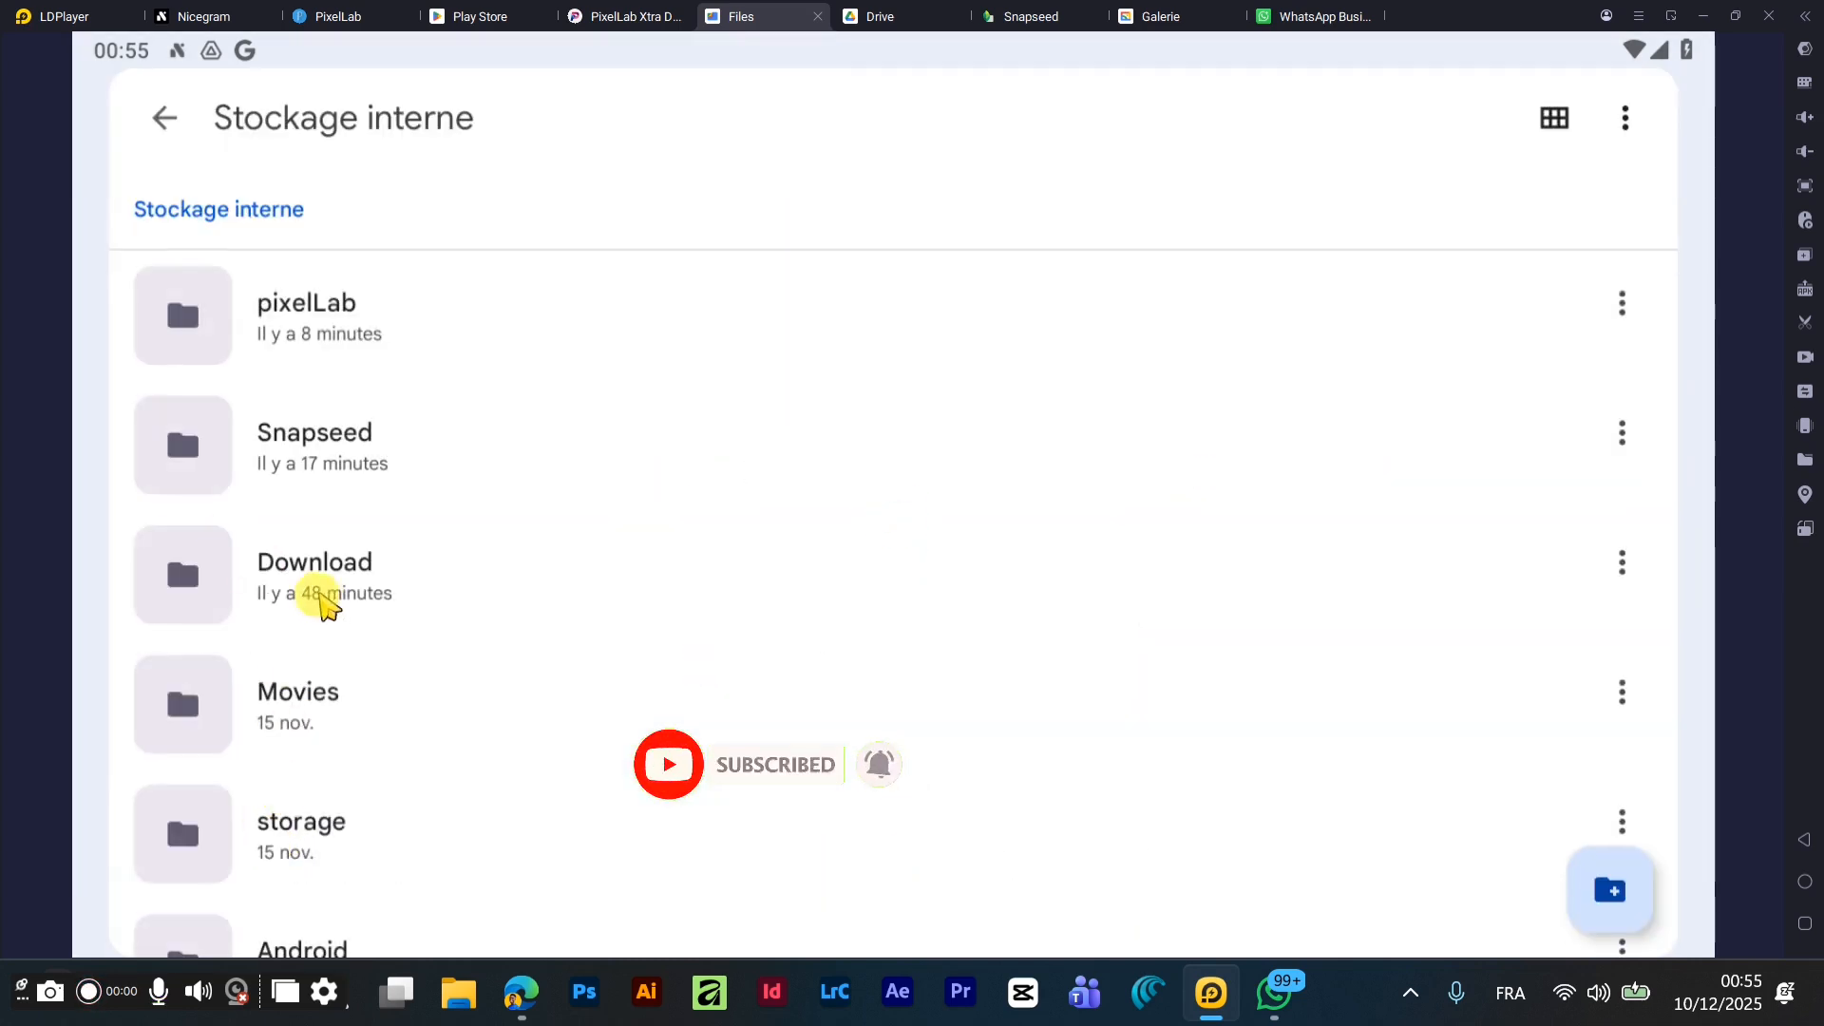
left_click(323, 596)
scroll(424, 472, "down", 5)
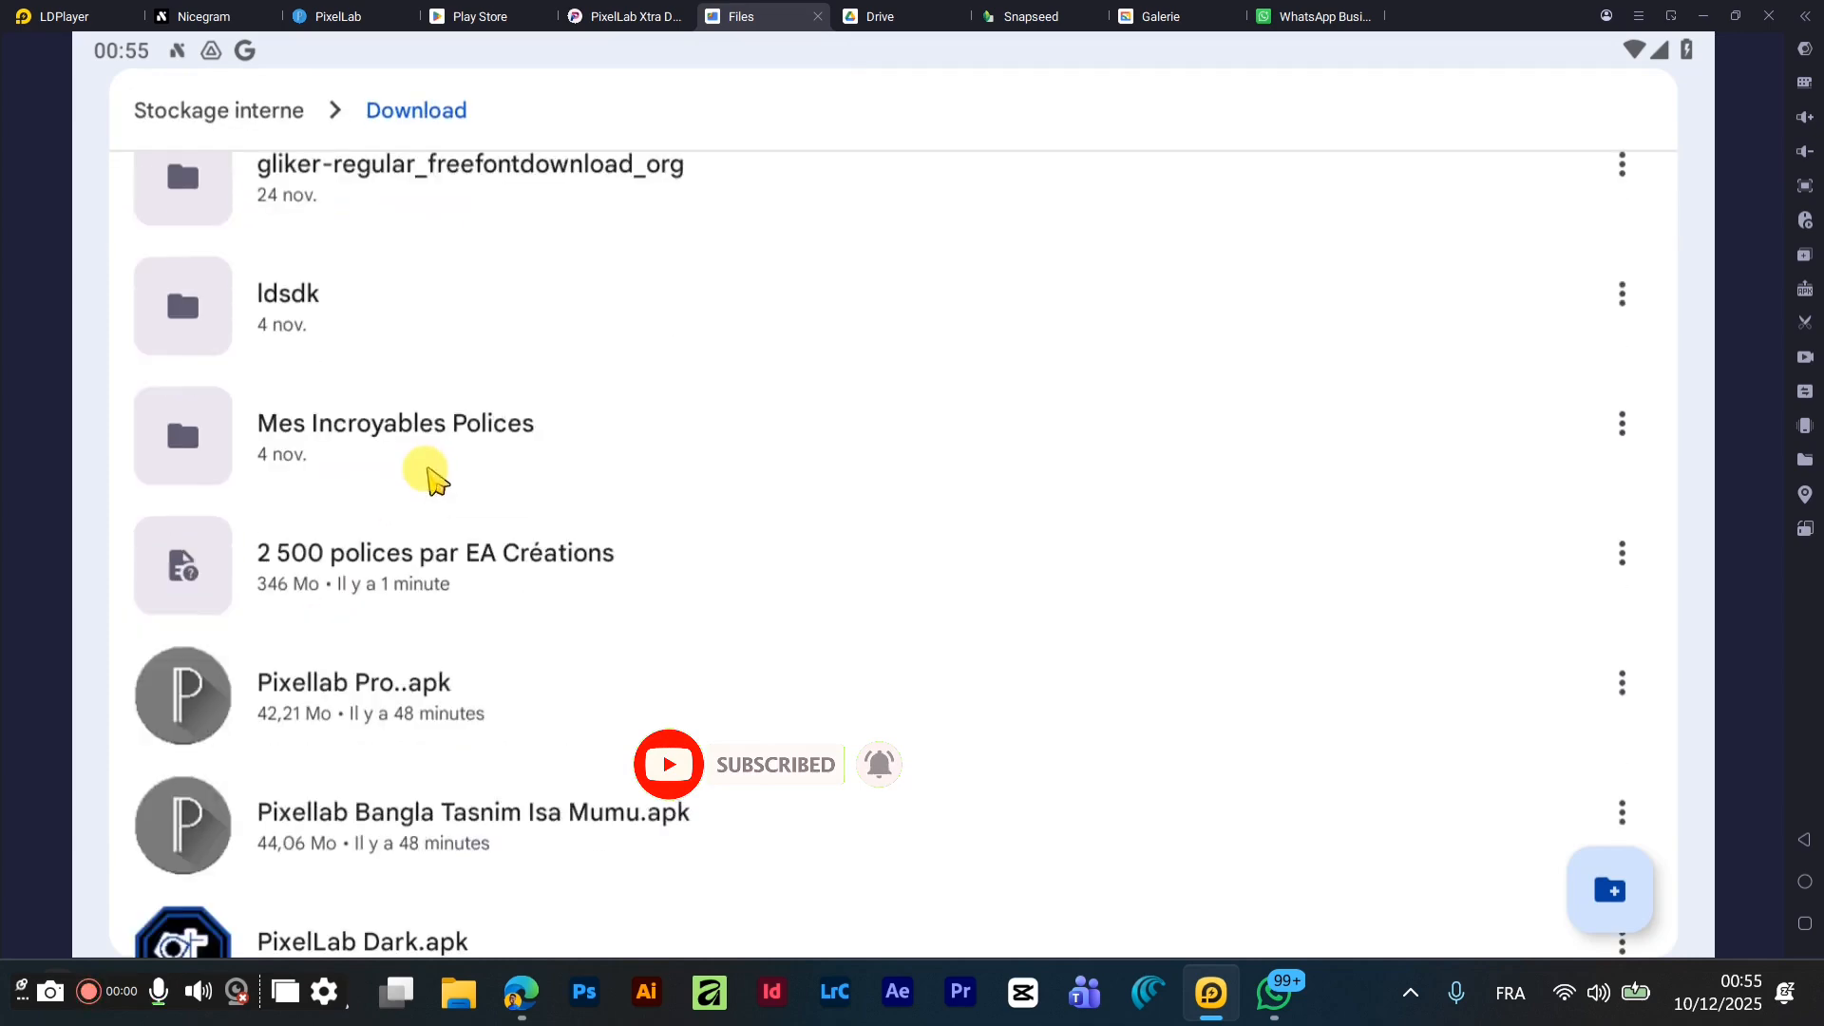
scroll(430, 485, "down", 10)
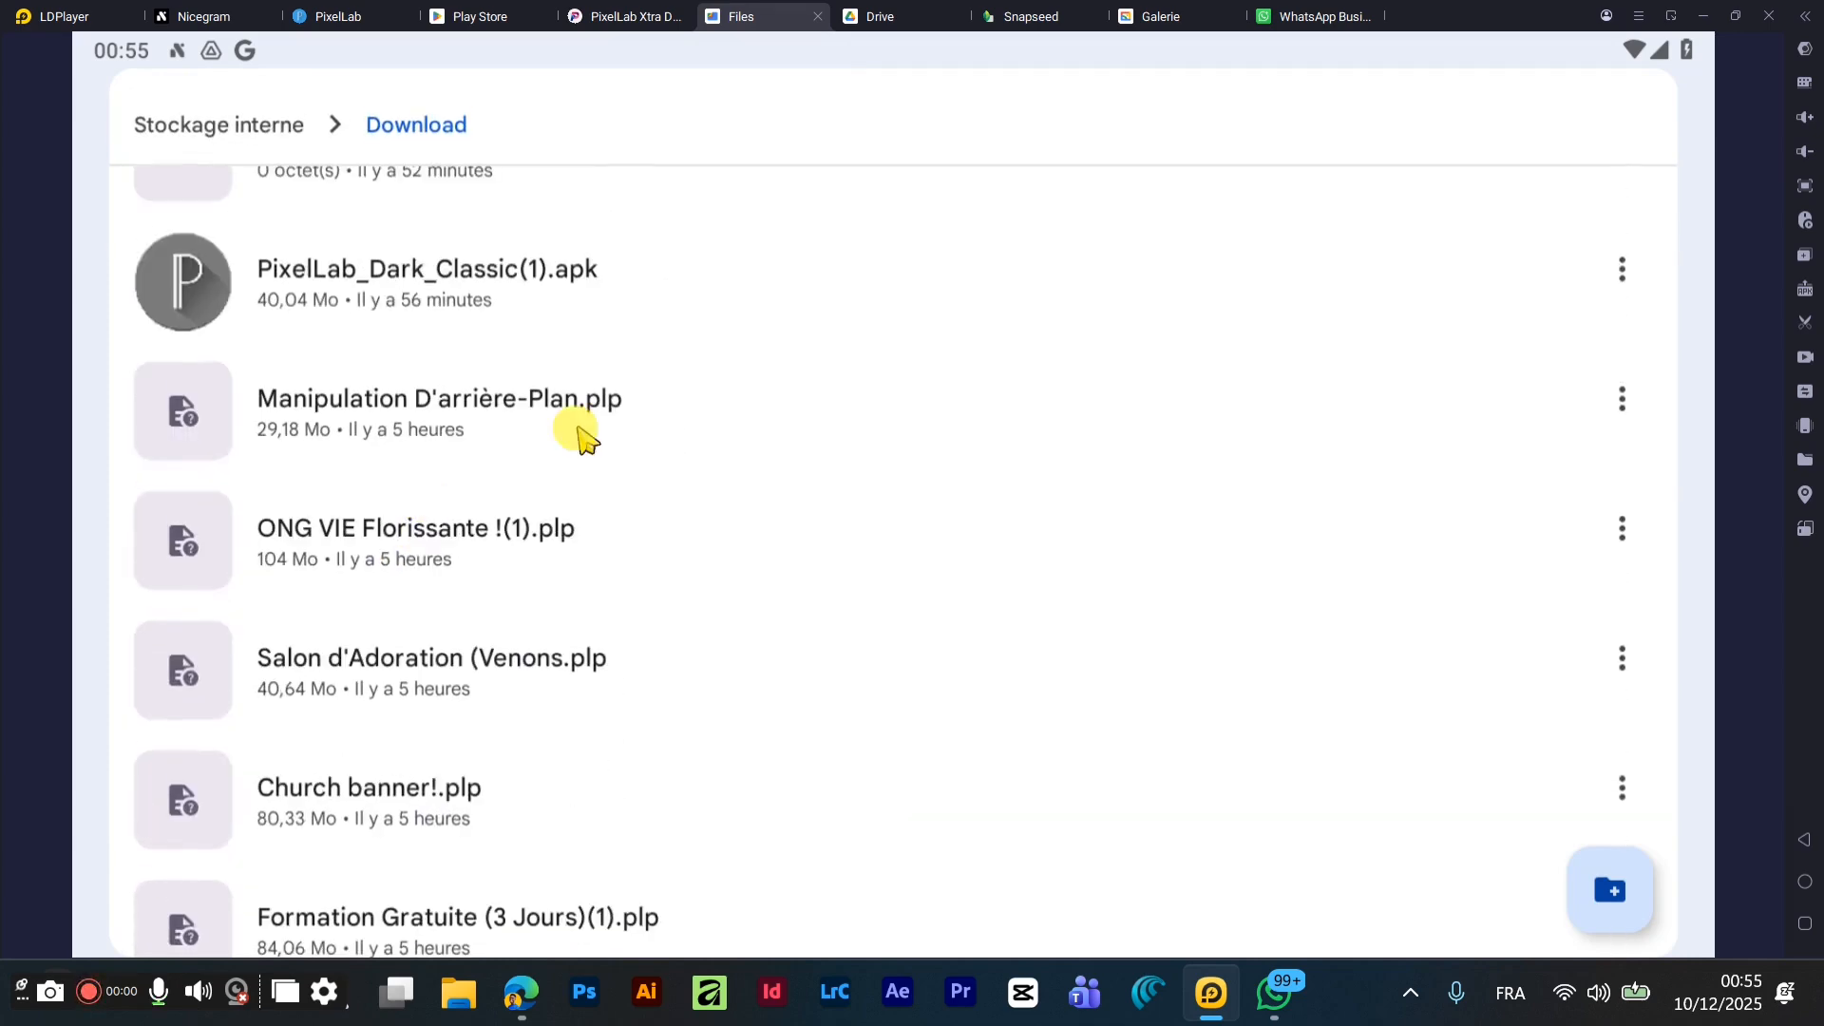
scroll(1433, 252, "up", 15)
scroll(459, 611, "down", 5)
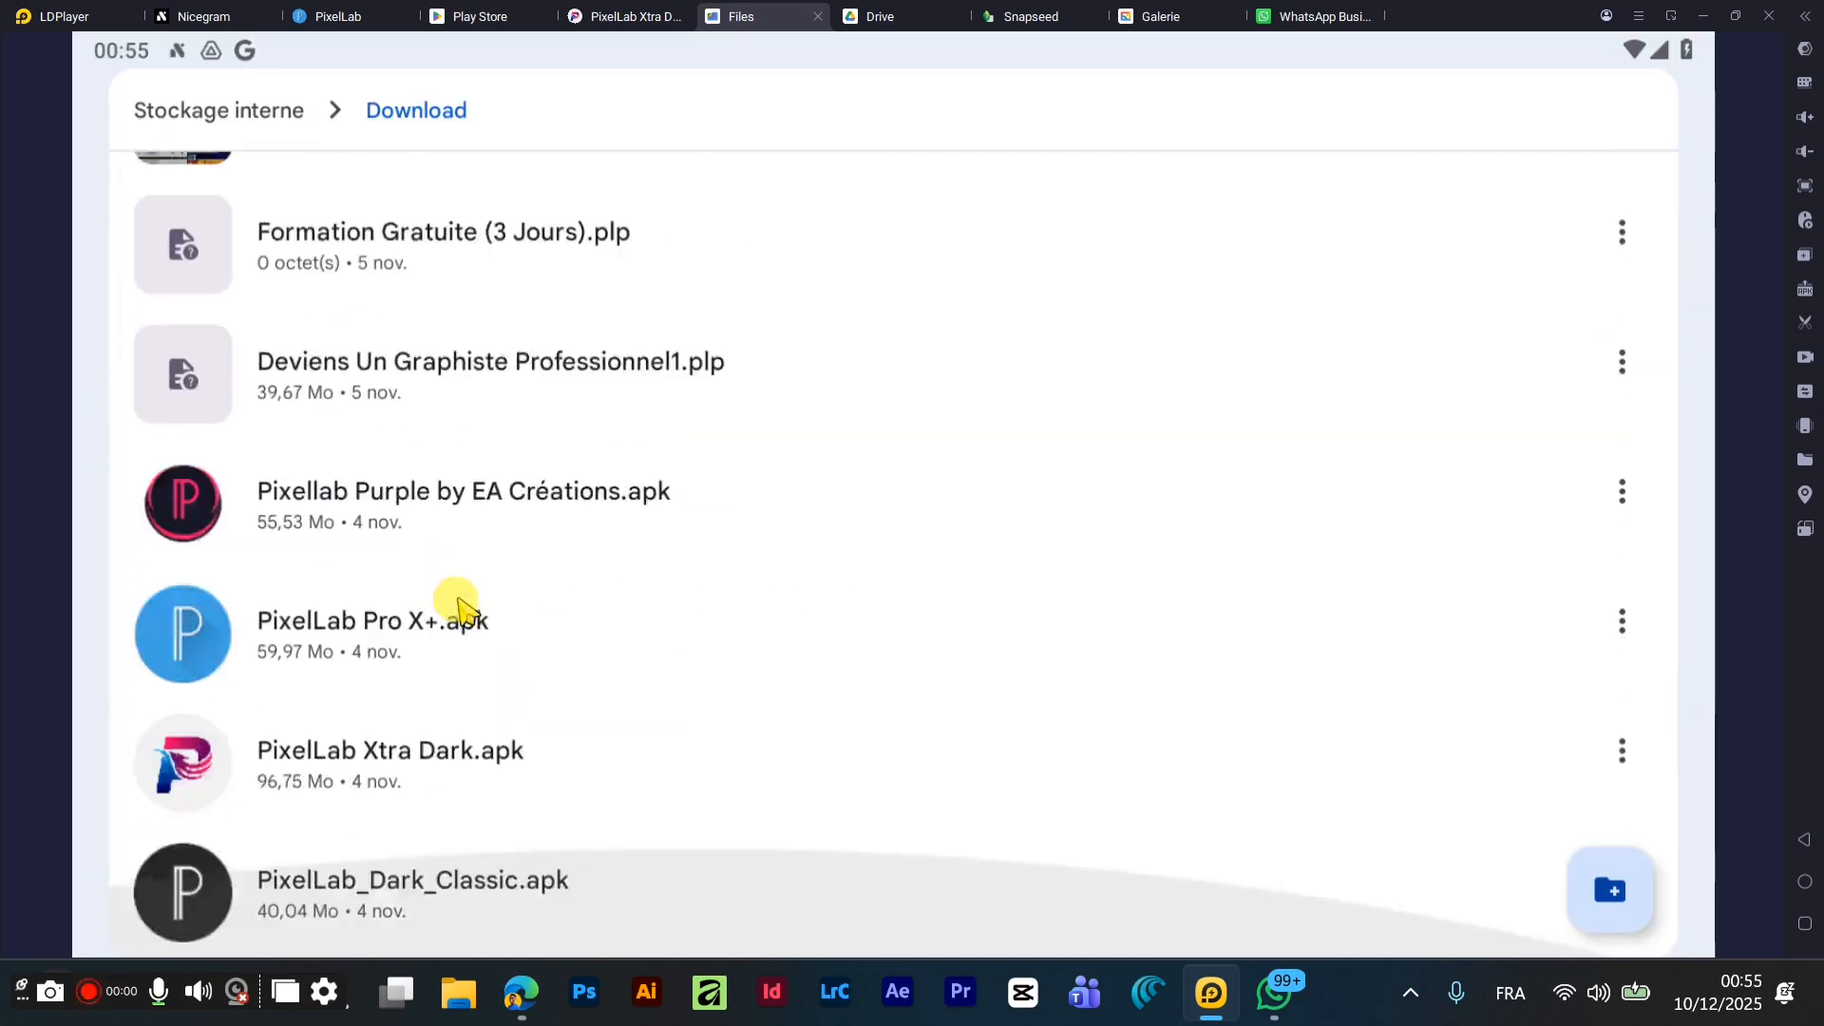
scroll(285, 380, "up", 5)
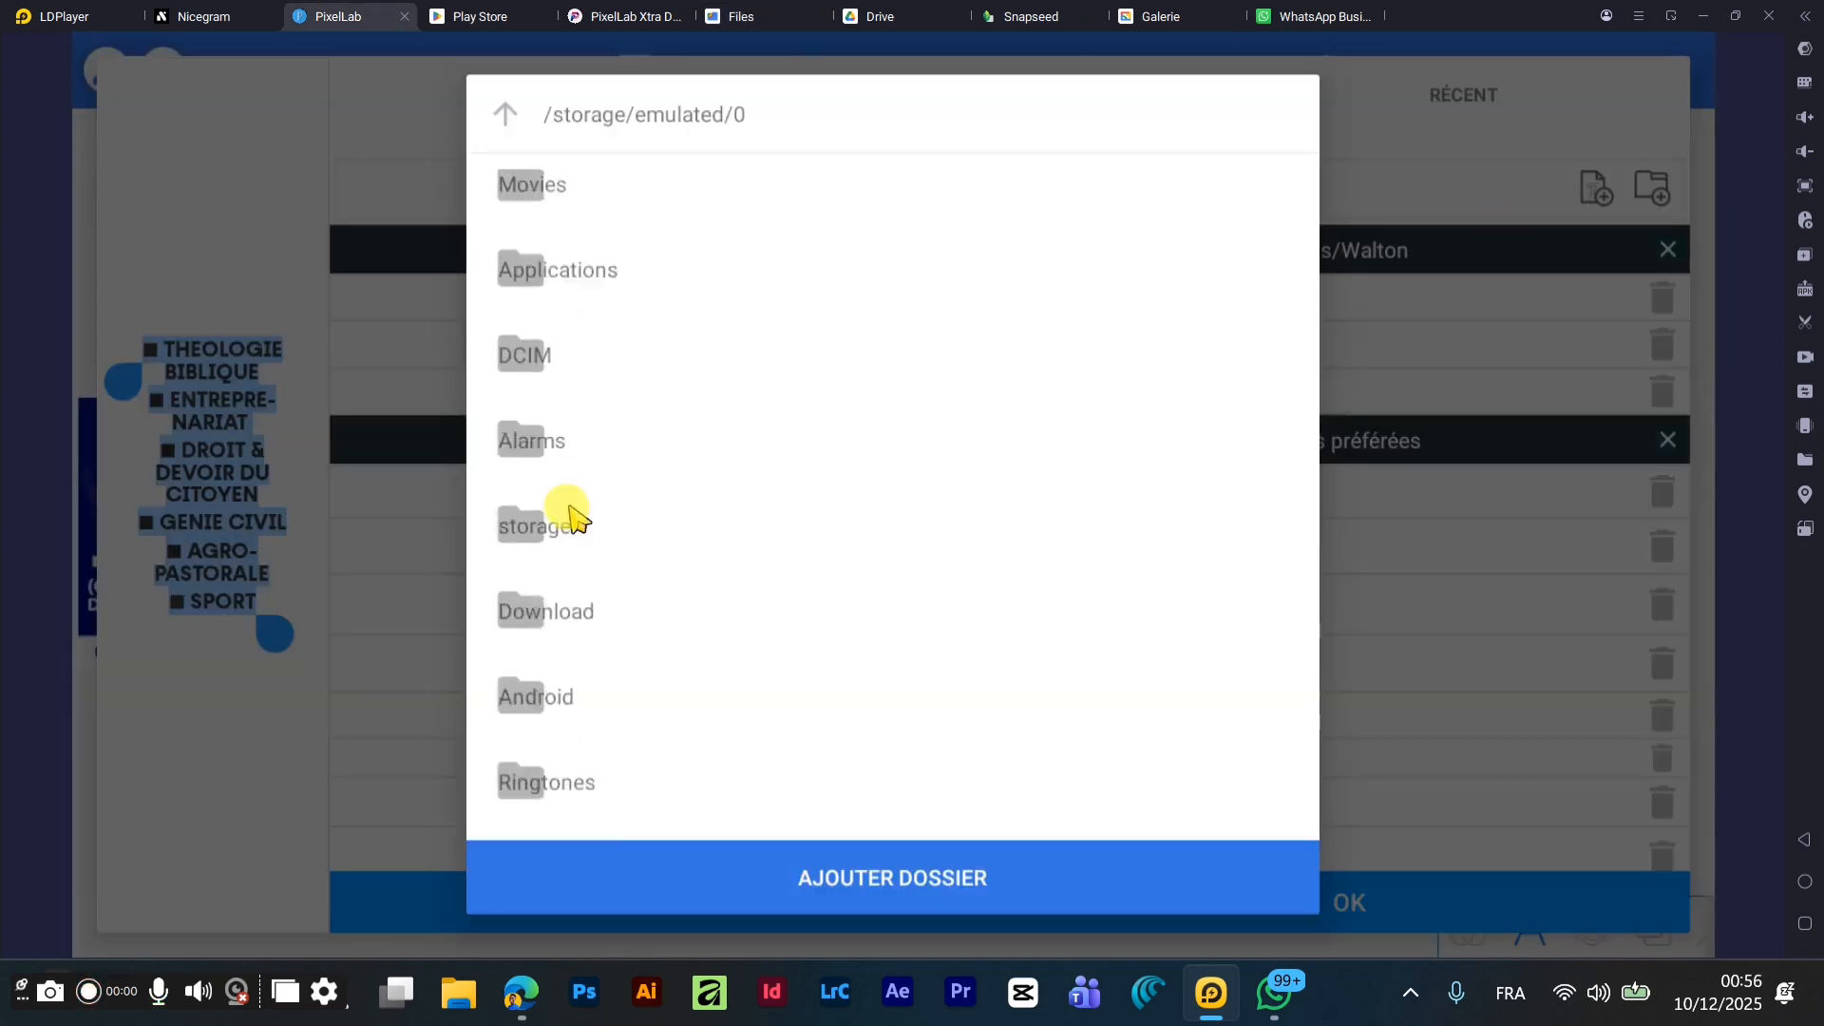
- Check the Download folder in PixelLab's font folder browser for the font pack and return to the parent folder
left_click(546, 611)
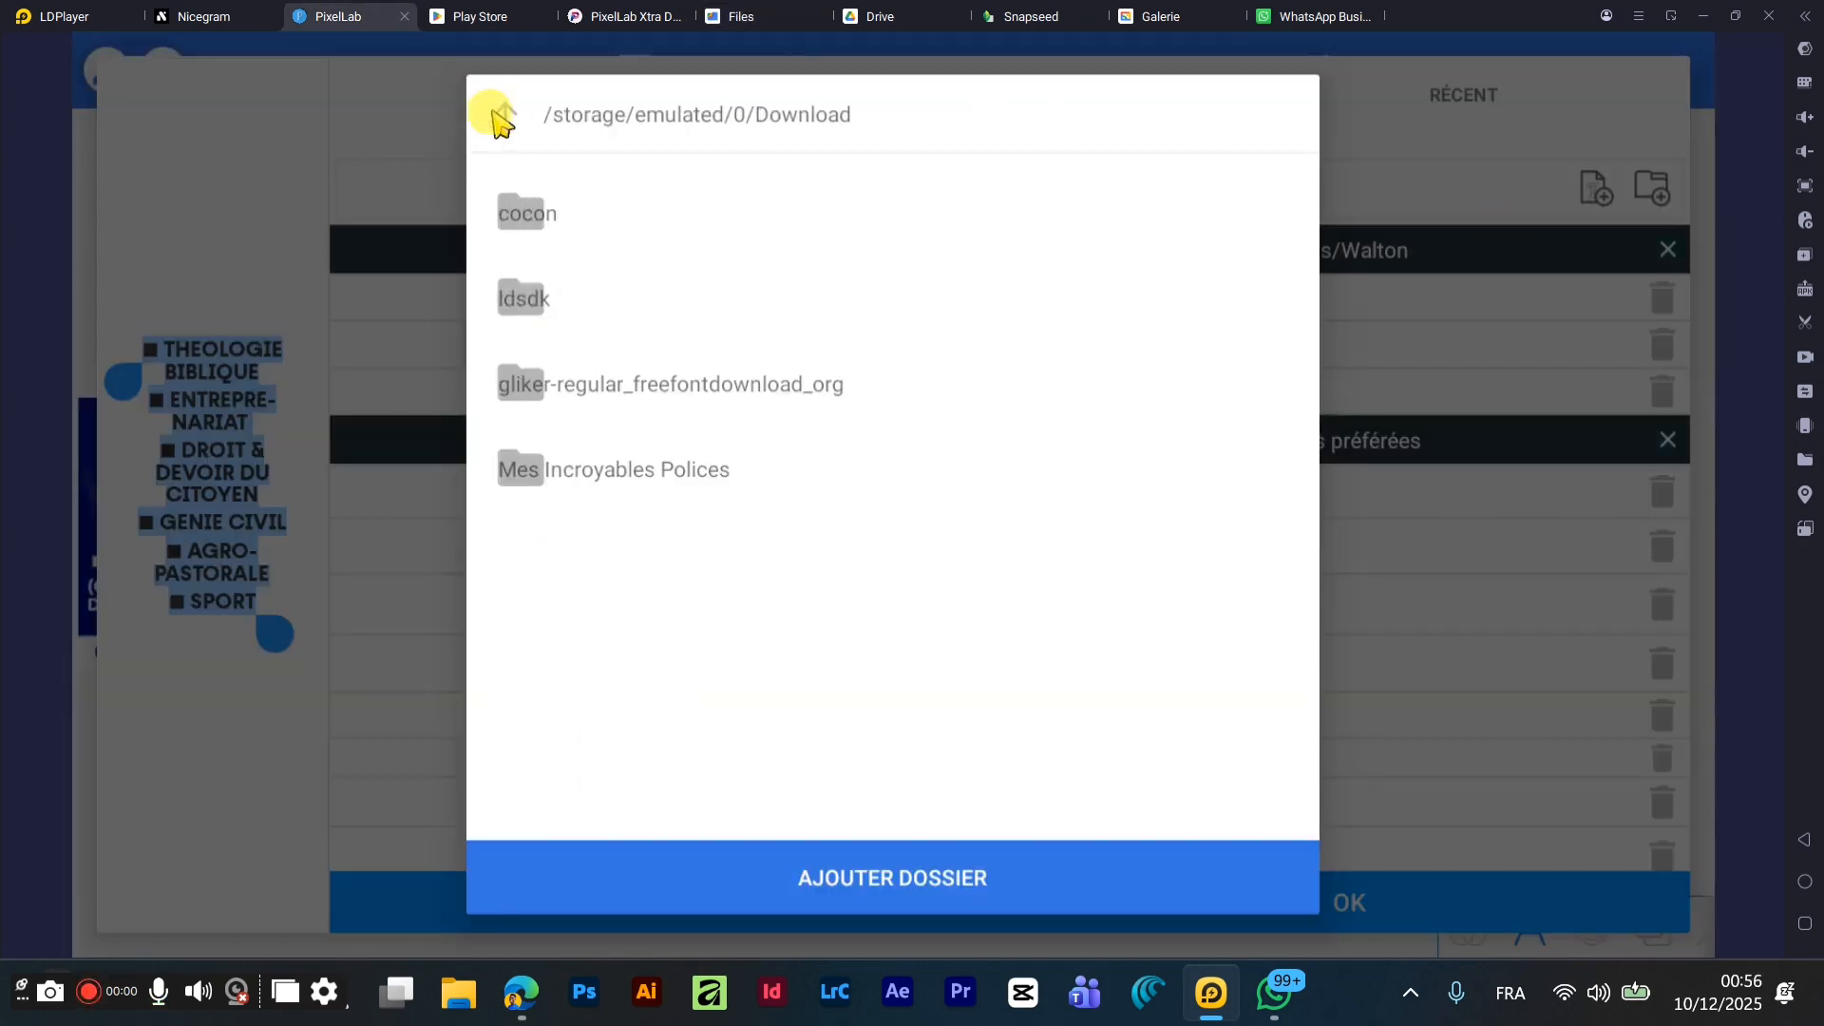
left_click(504, 114)
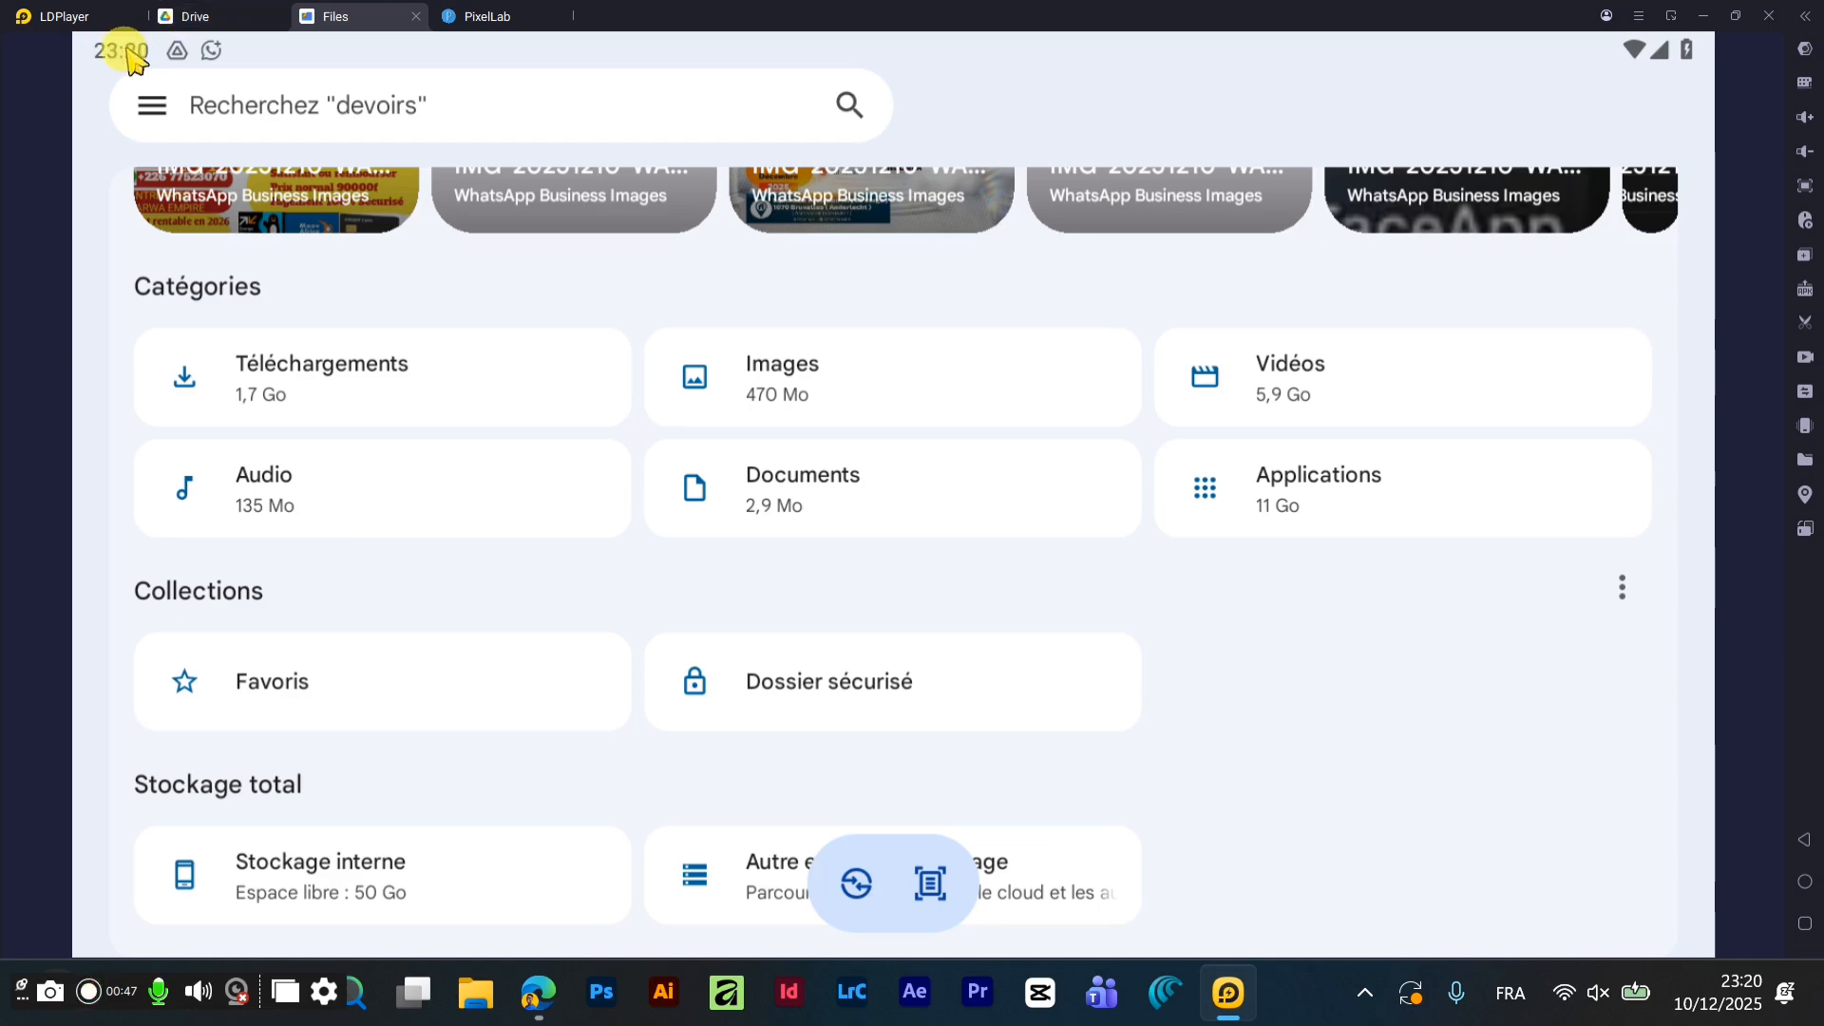
- Check the Drive download notification, then locate "2 500 polices par EA Créations" in the internal storage's Download folder in Files
left_click_drag(114, 49, 110, 532)
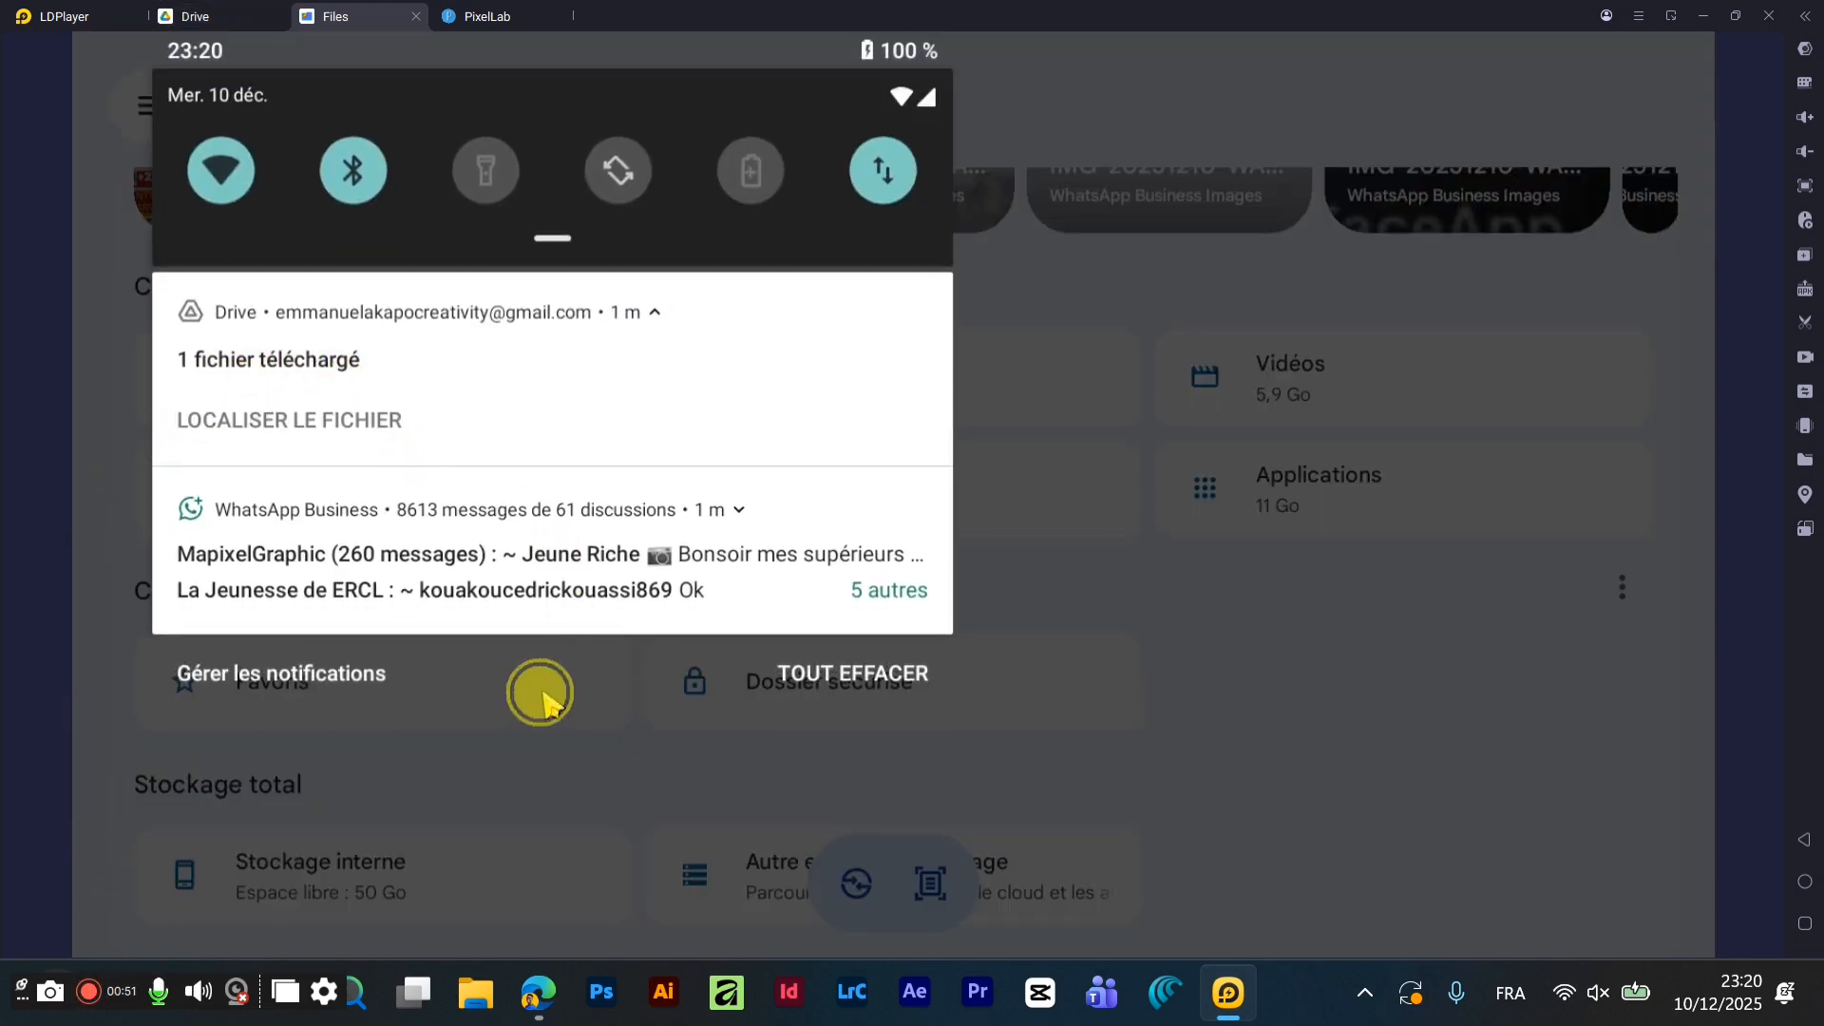
left_click_drag(542, 696, 485, 603)
left_click(271, 881)
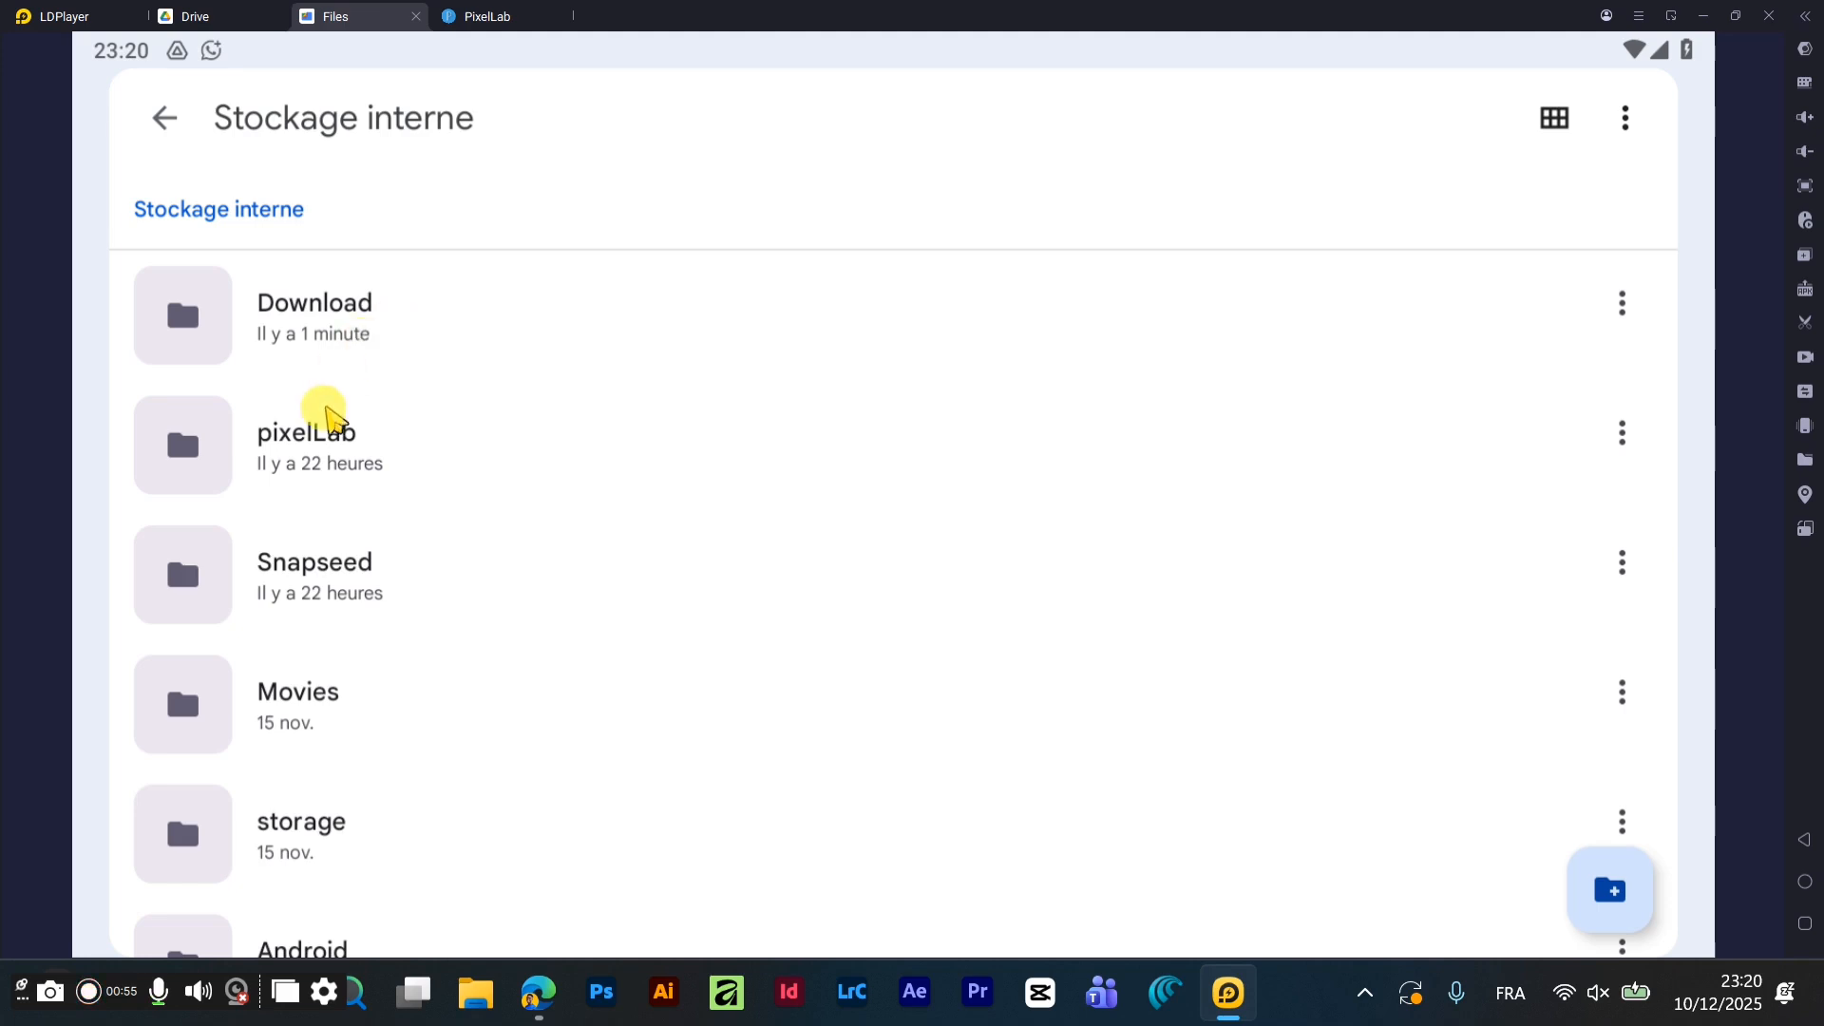
left_click(273, 314)
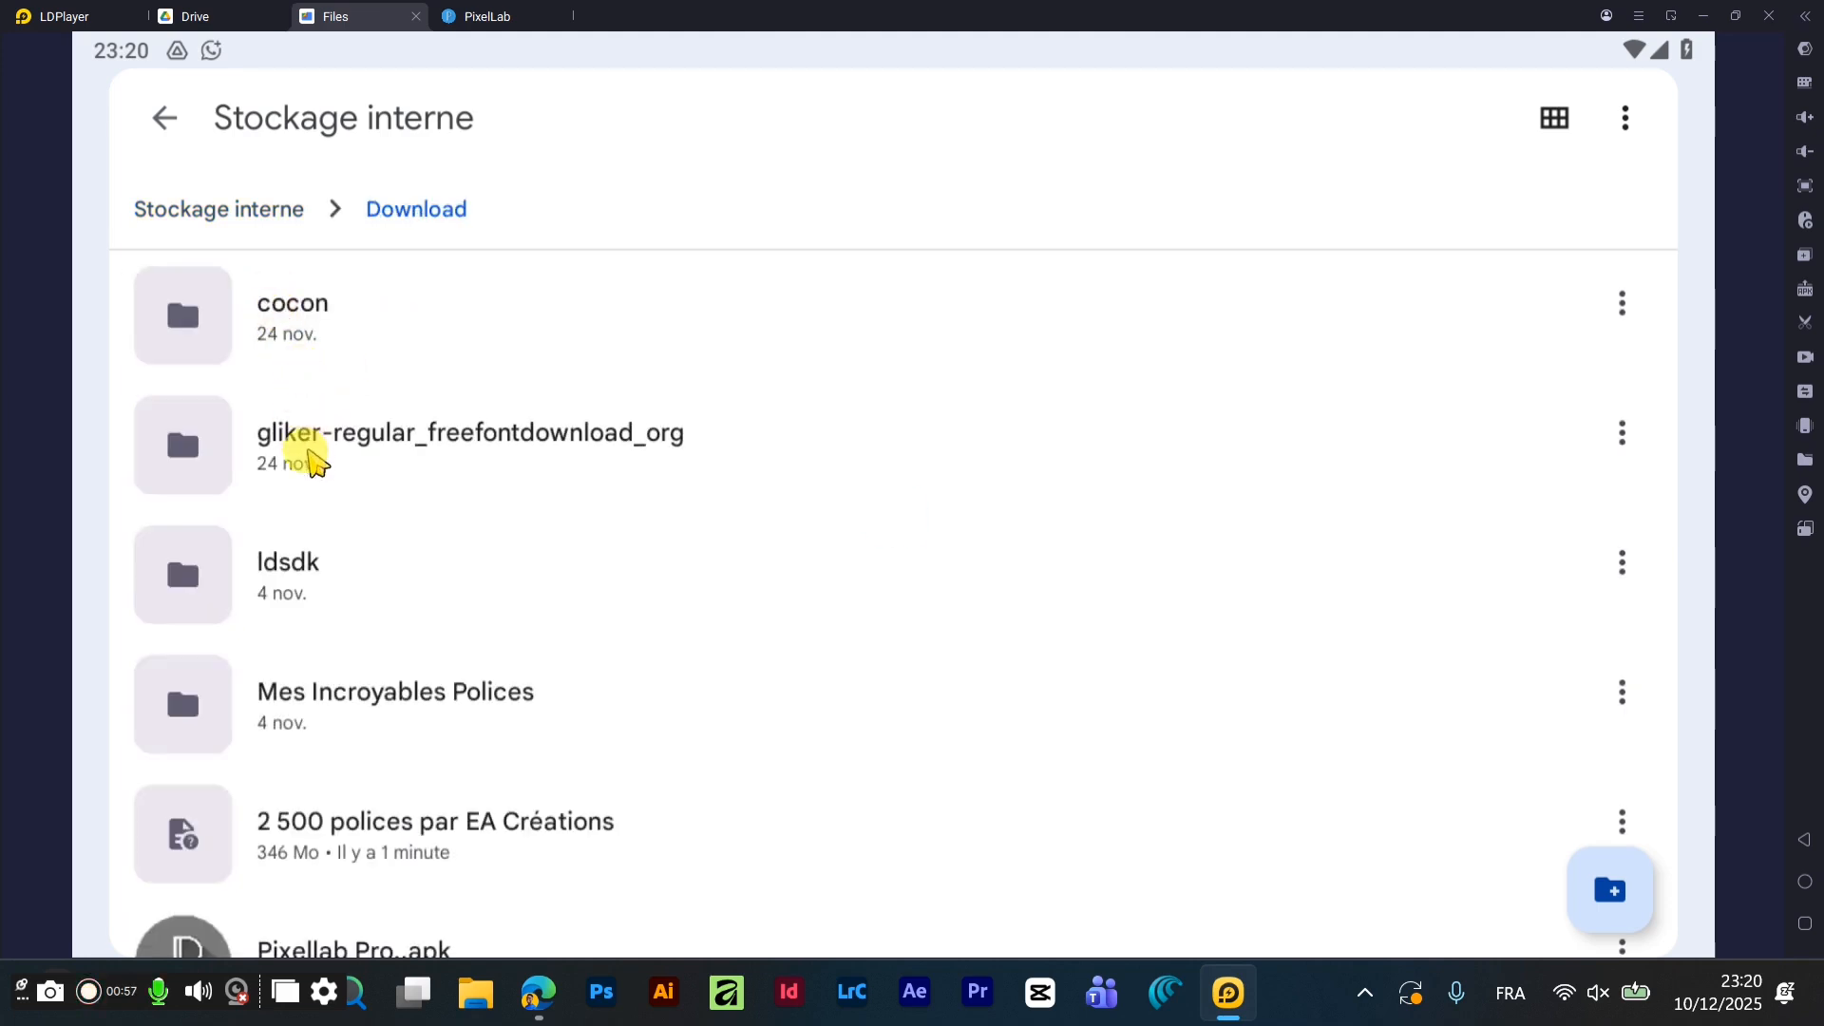
scroll(404, 525, "down", 3)
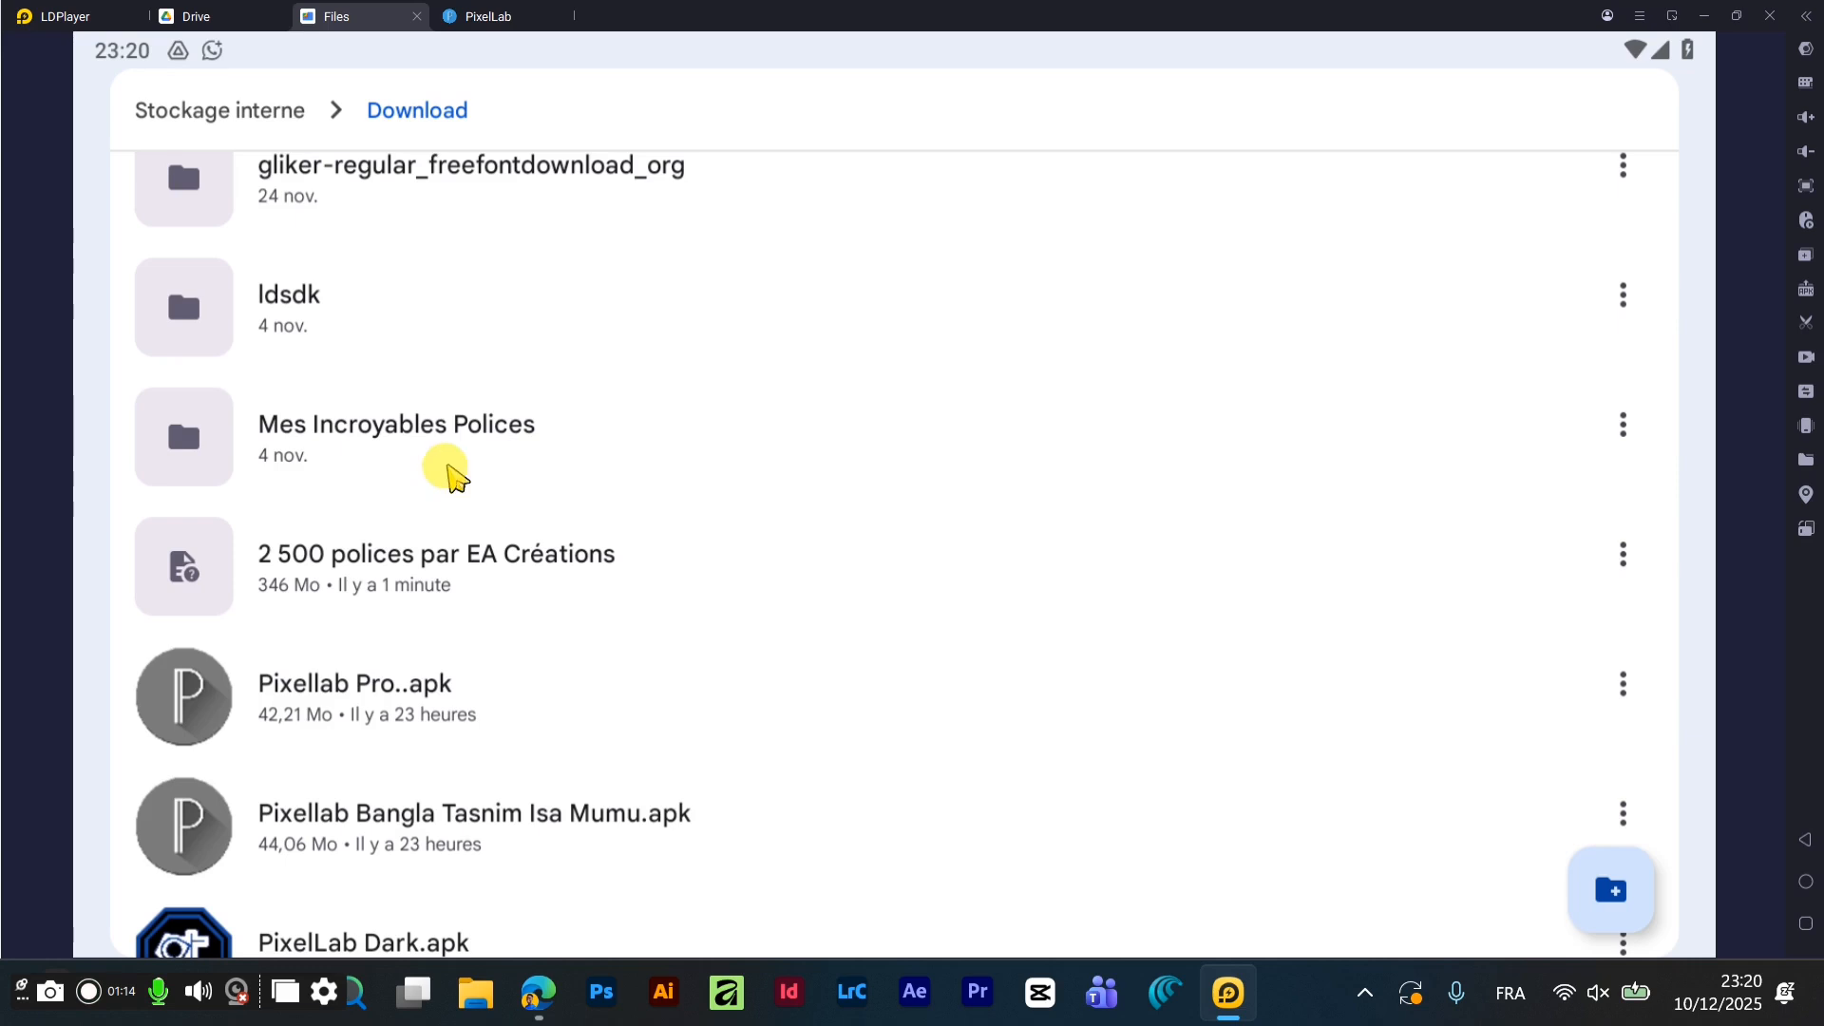
- Switch to PixelLab, select the list text under CENTRE EDUCATIF, and open the font folder browser from its custom fonts
left_click(437, 13)
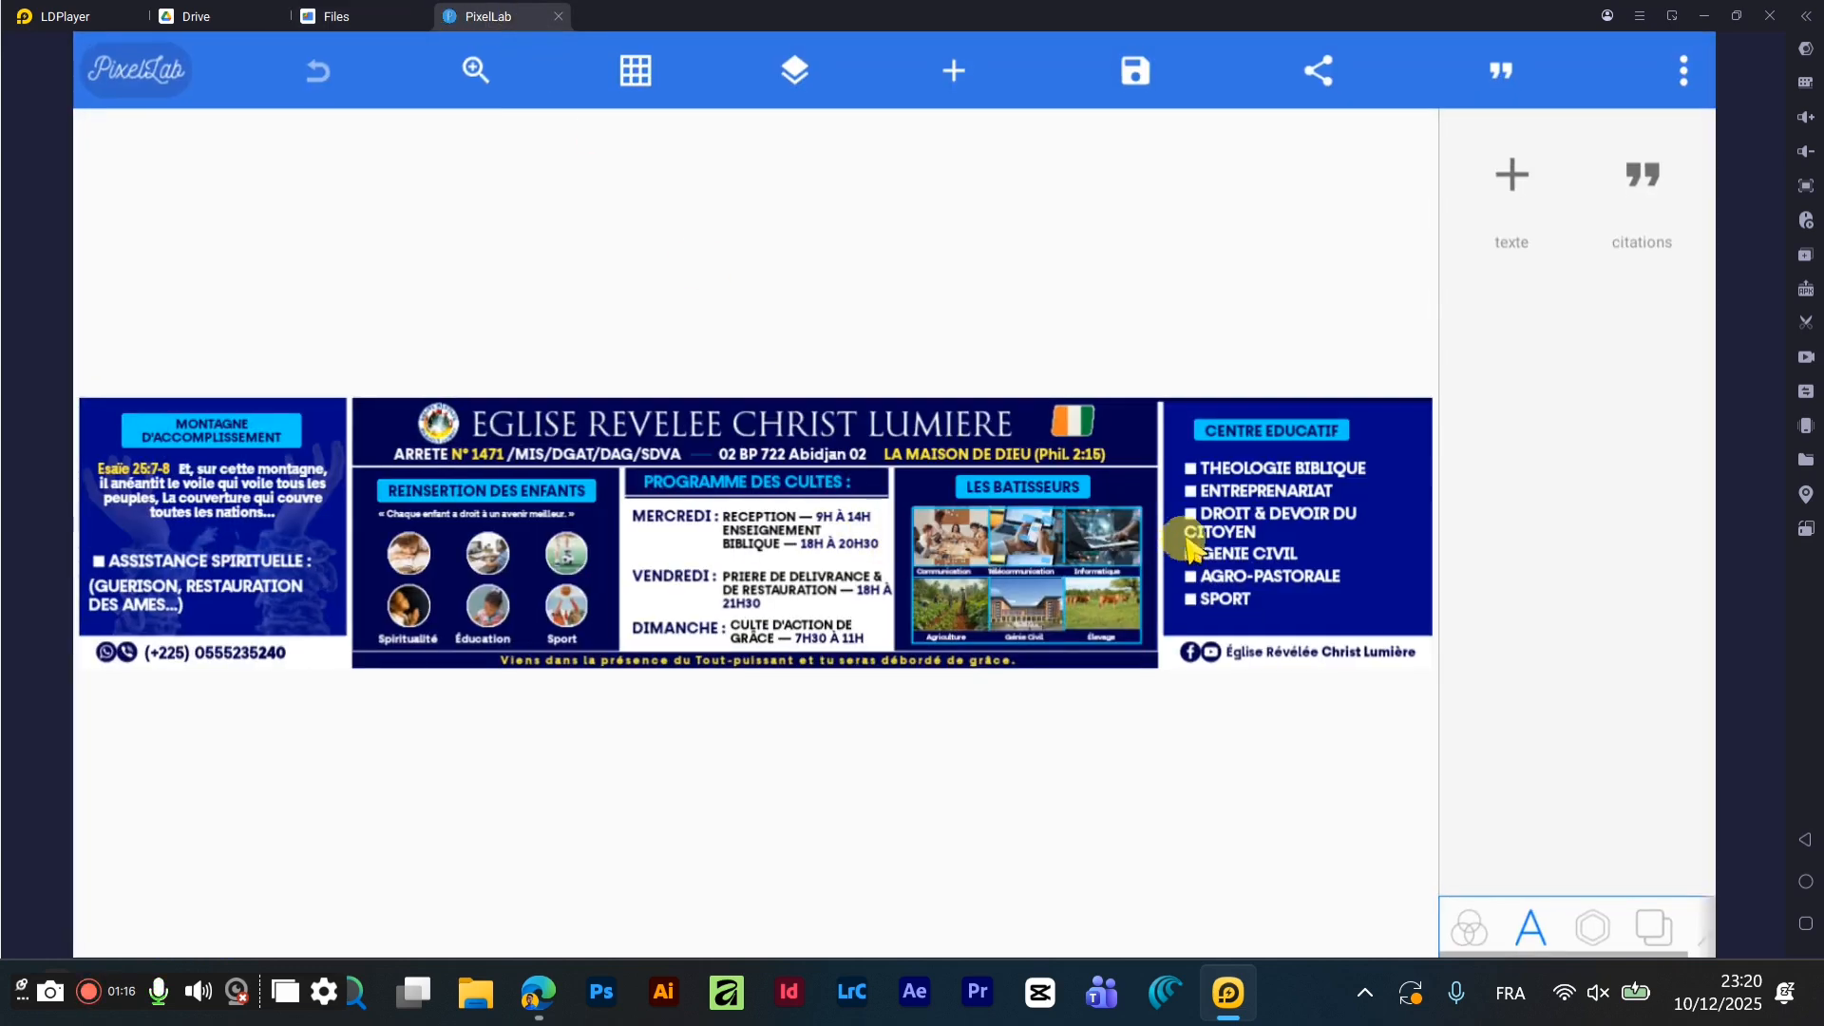
left_click(1206, 528)
left_click(1517, 925)
left_click(1472, 566)
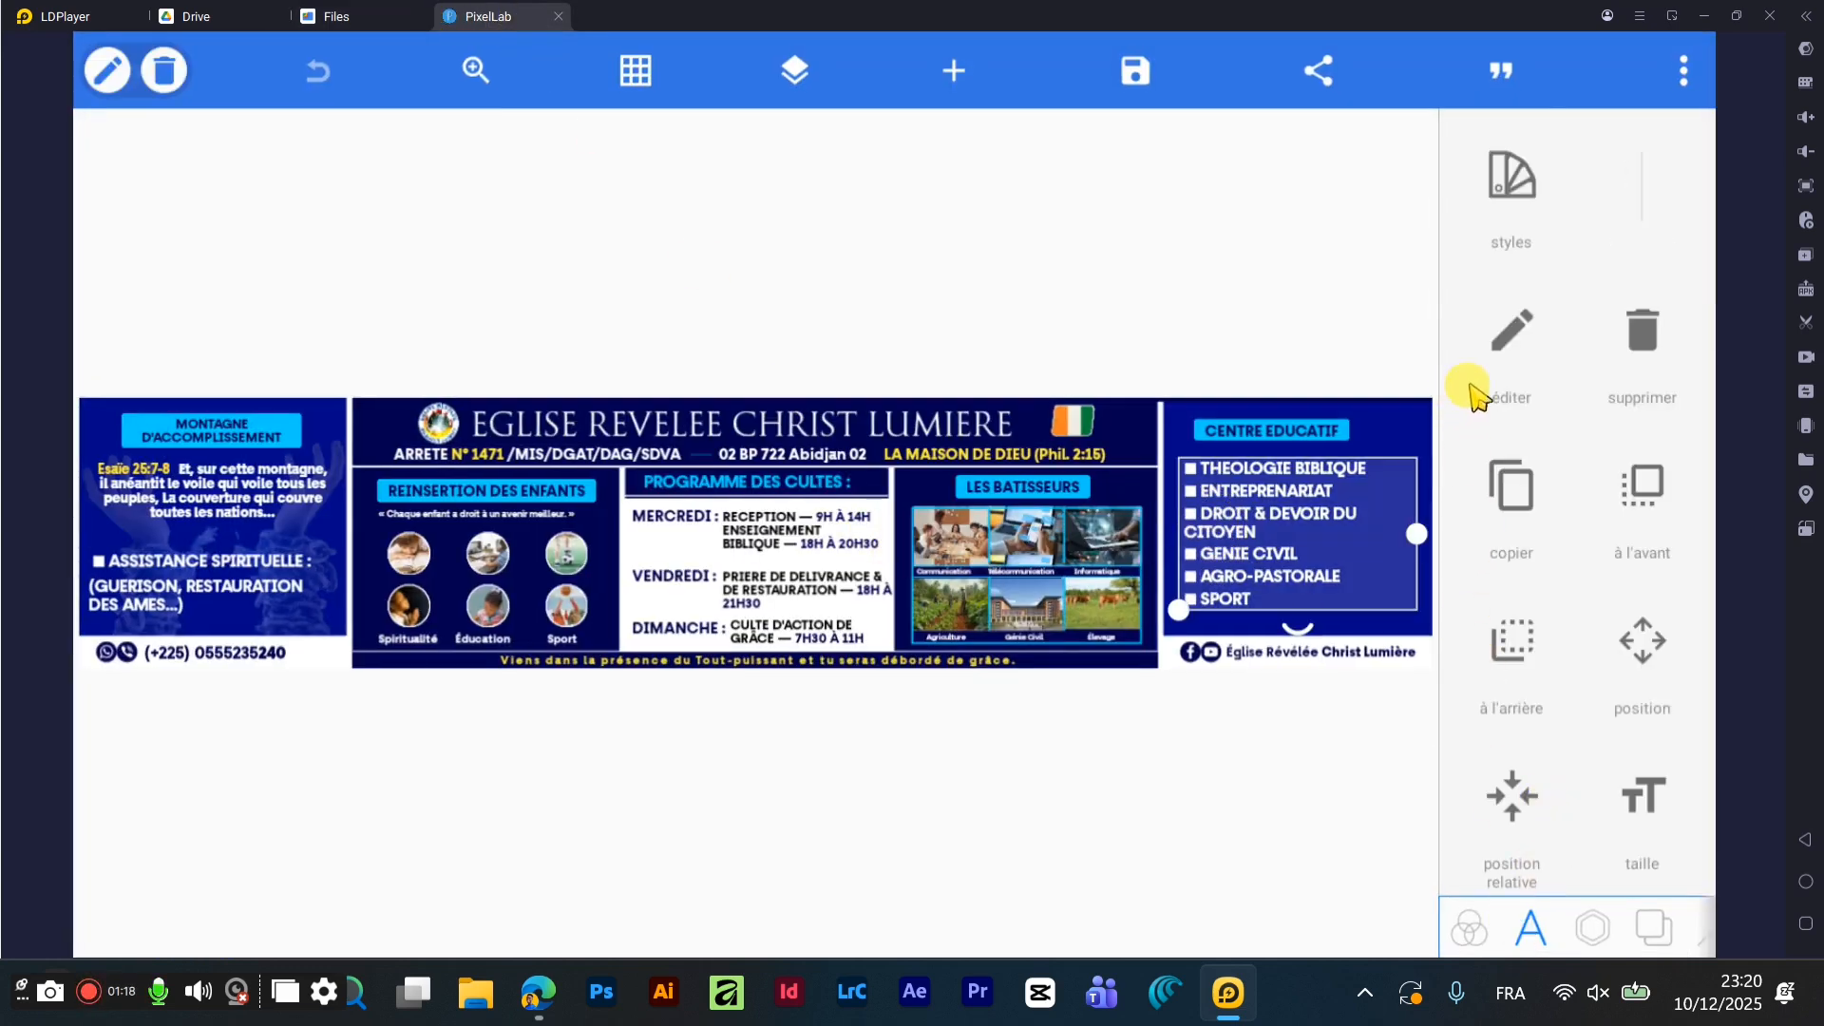
scroll(1529, 656, "down", 8)
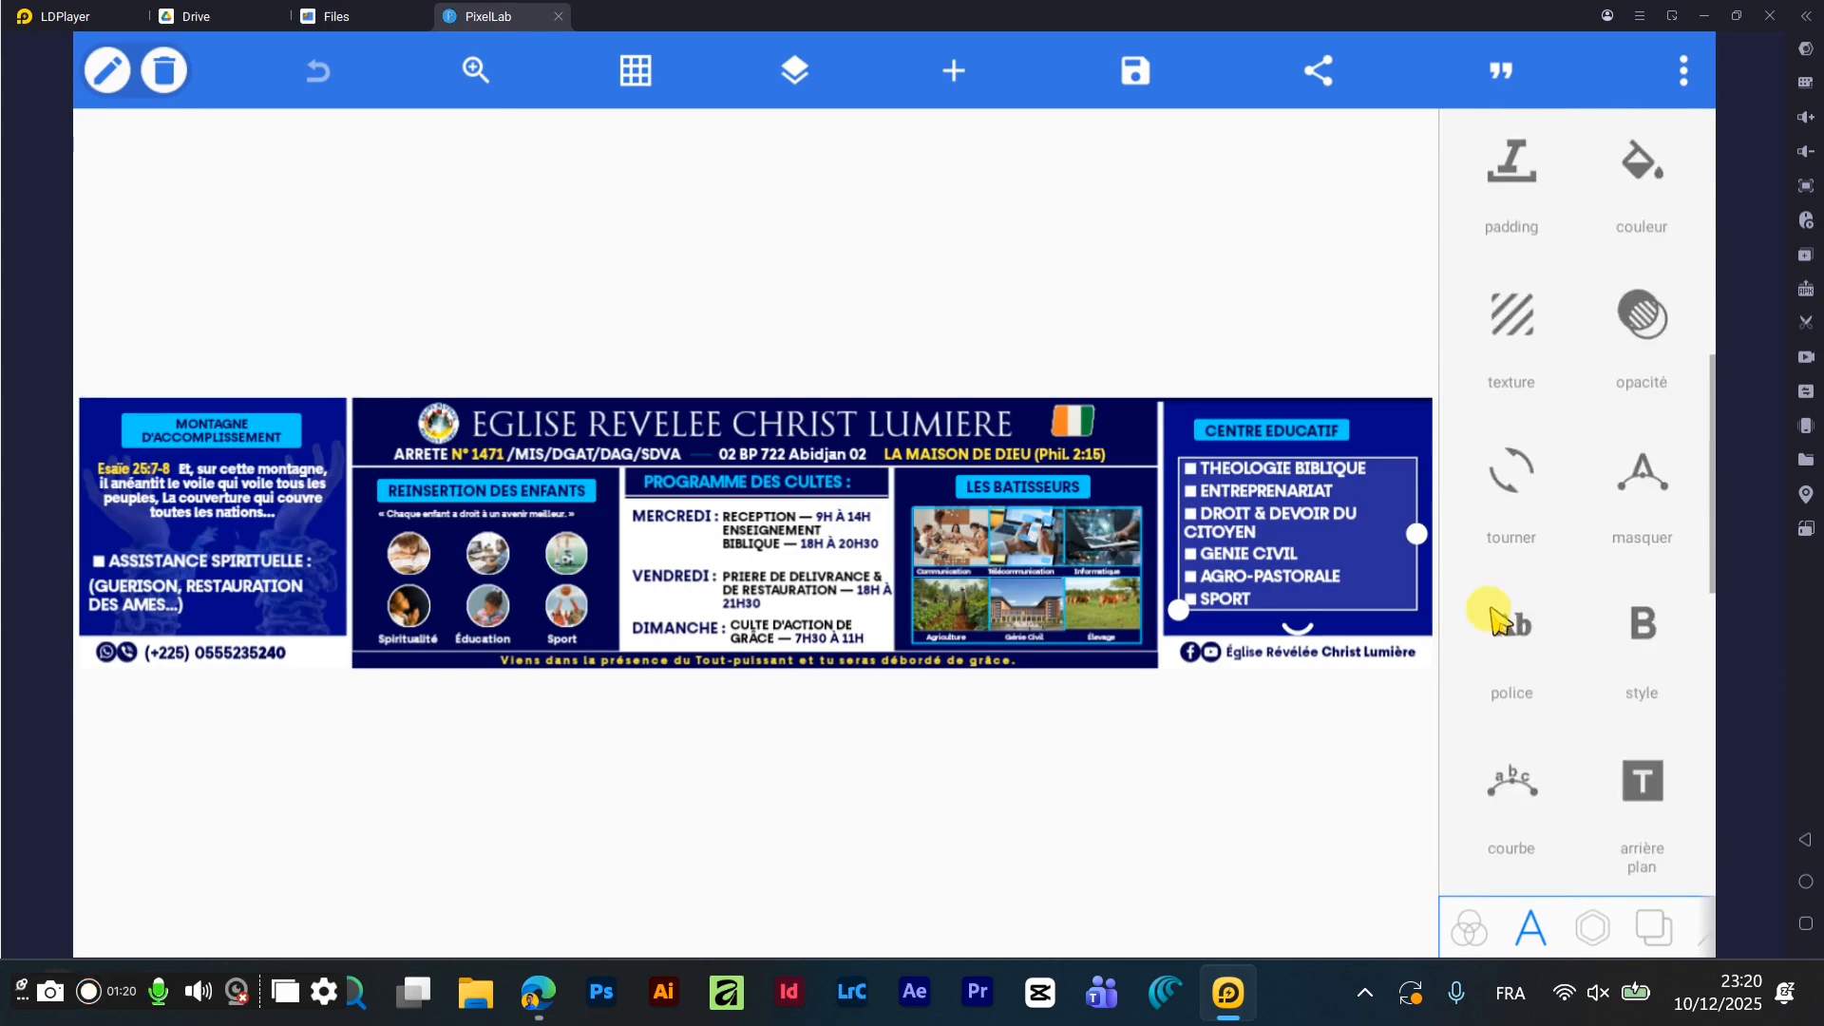
left_click(1499, 619)
left_click(1015, 133)
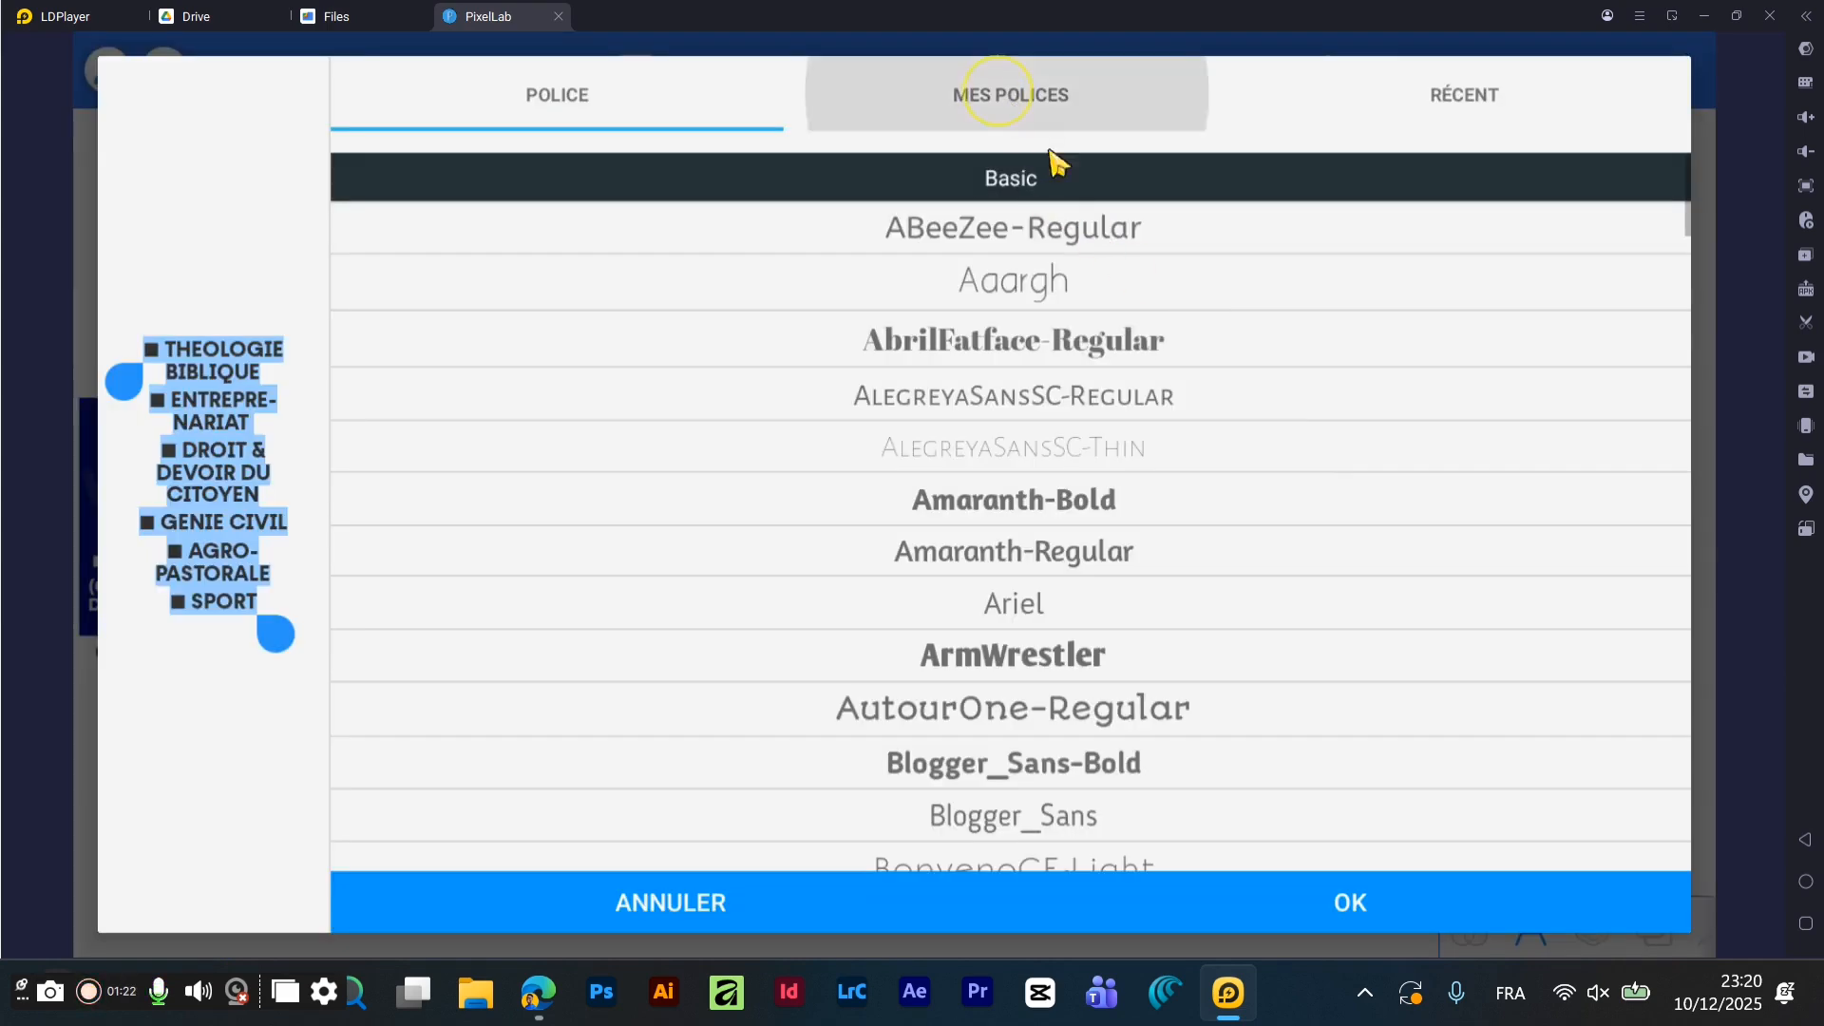
left_click(1651, 190)
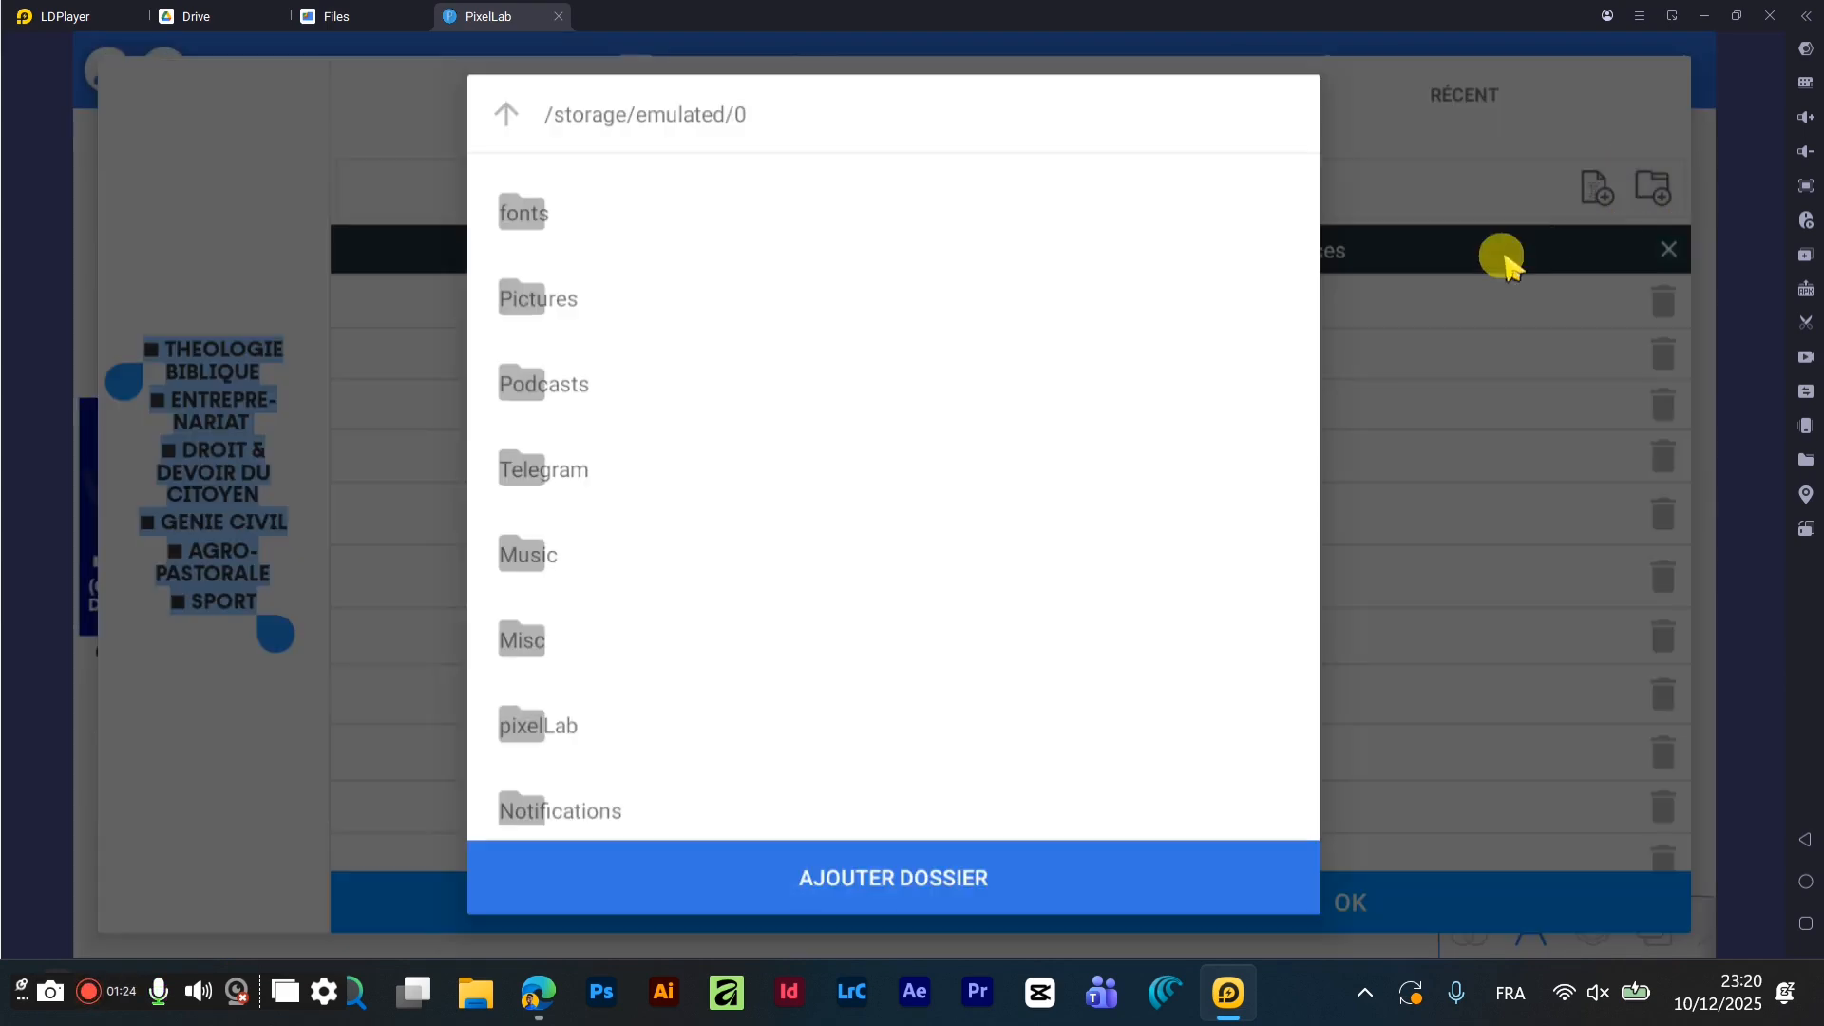
- Look through the Download folder and the internal storage root in the font folder browser for the downloaded font pack
scroll(555, 613, "down", 1)
scroll(556, 612, "down", 7)
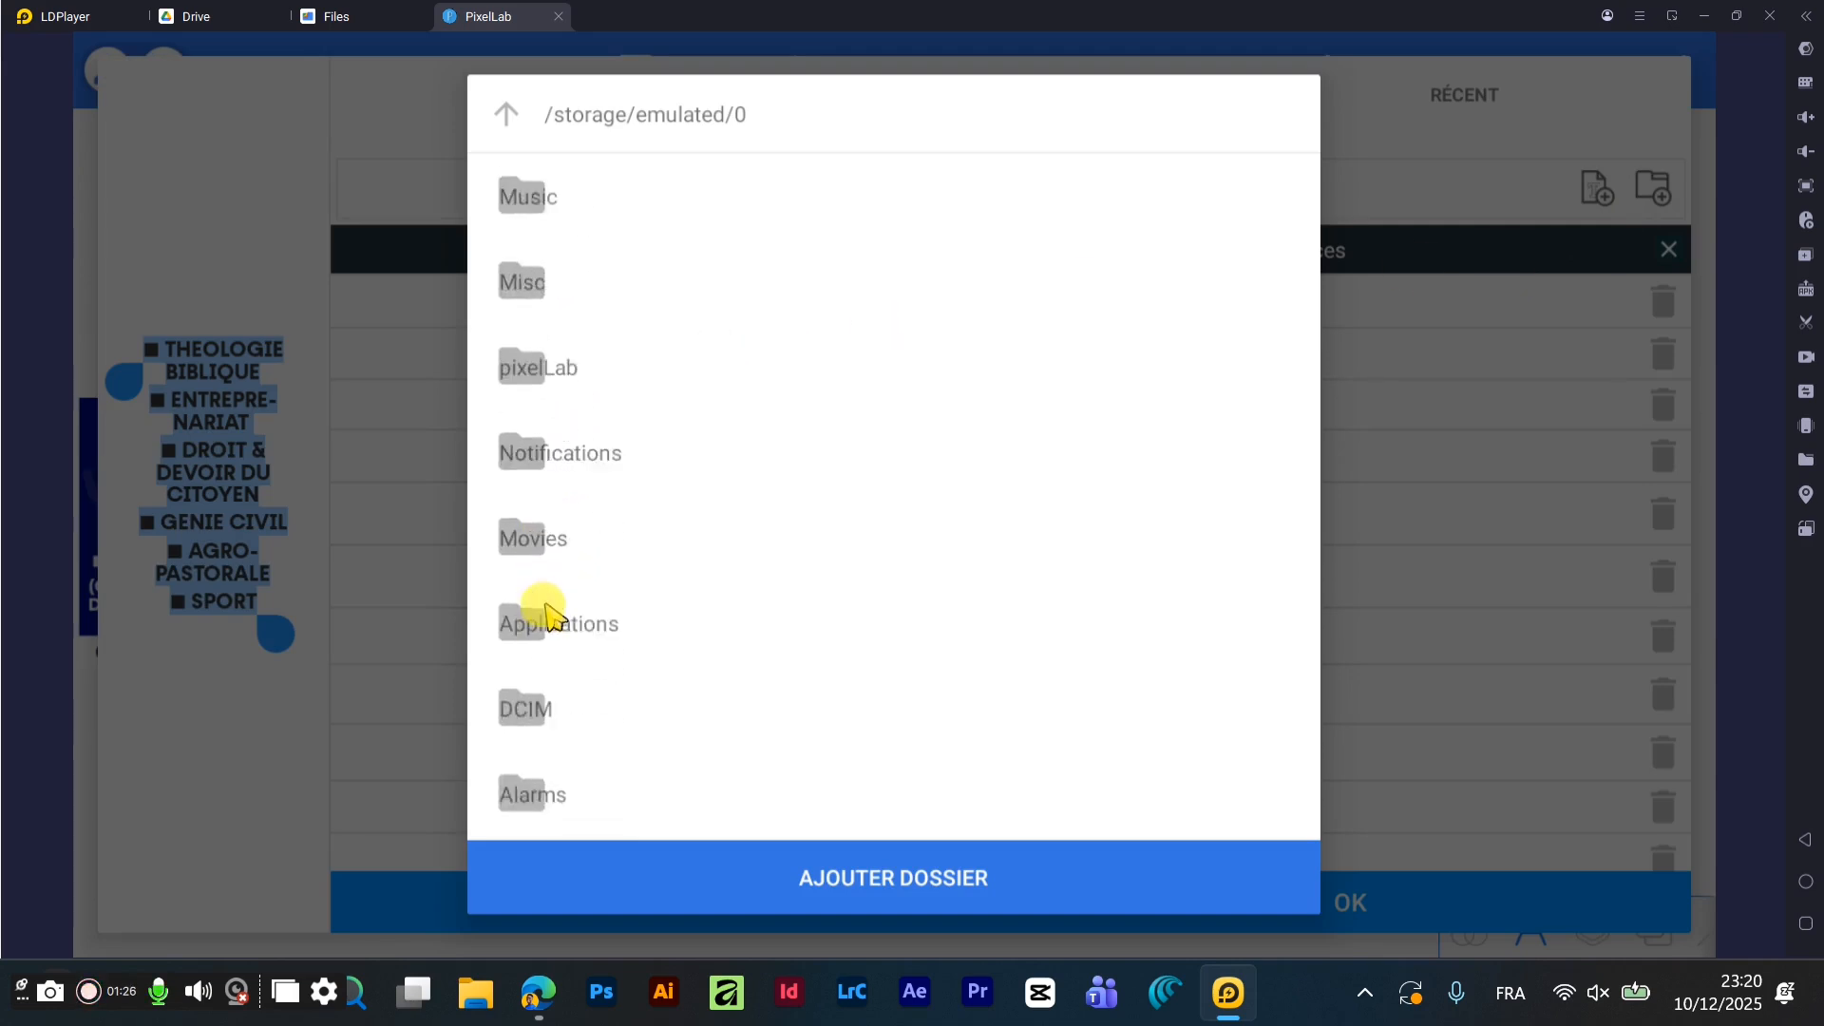
left_click(551, 613)
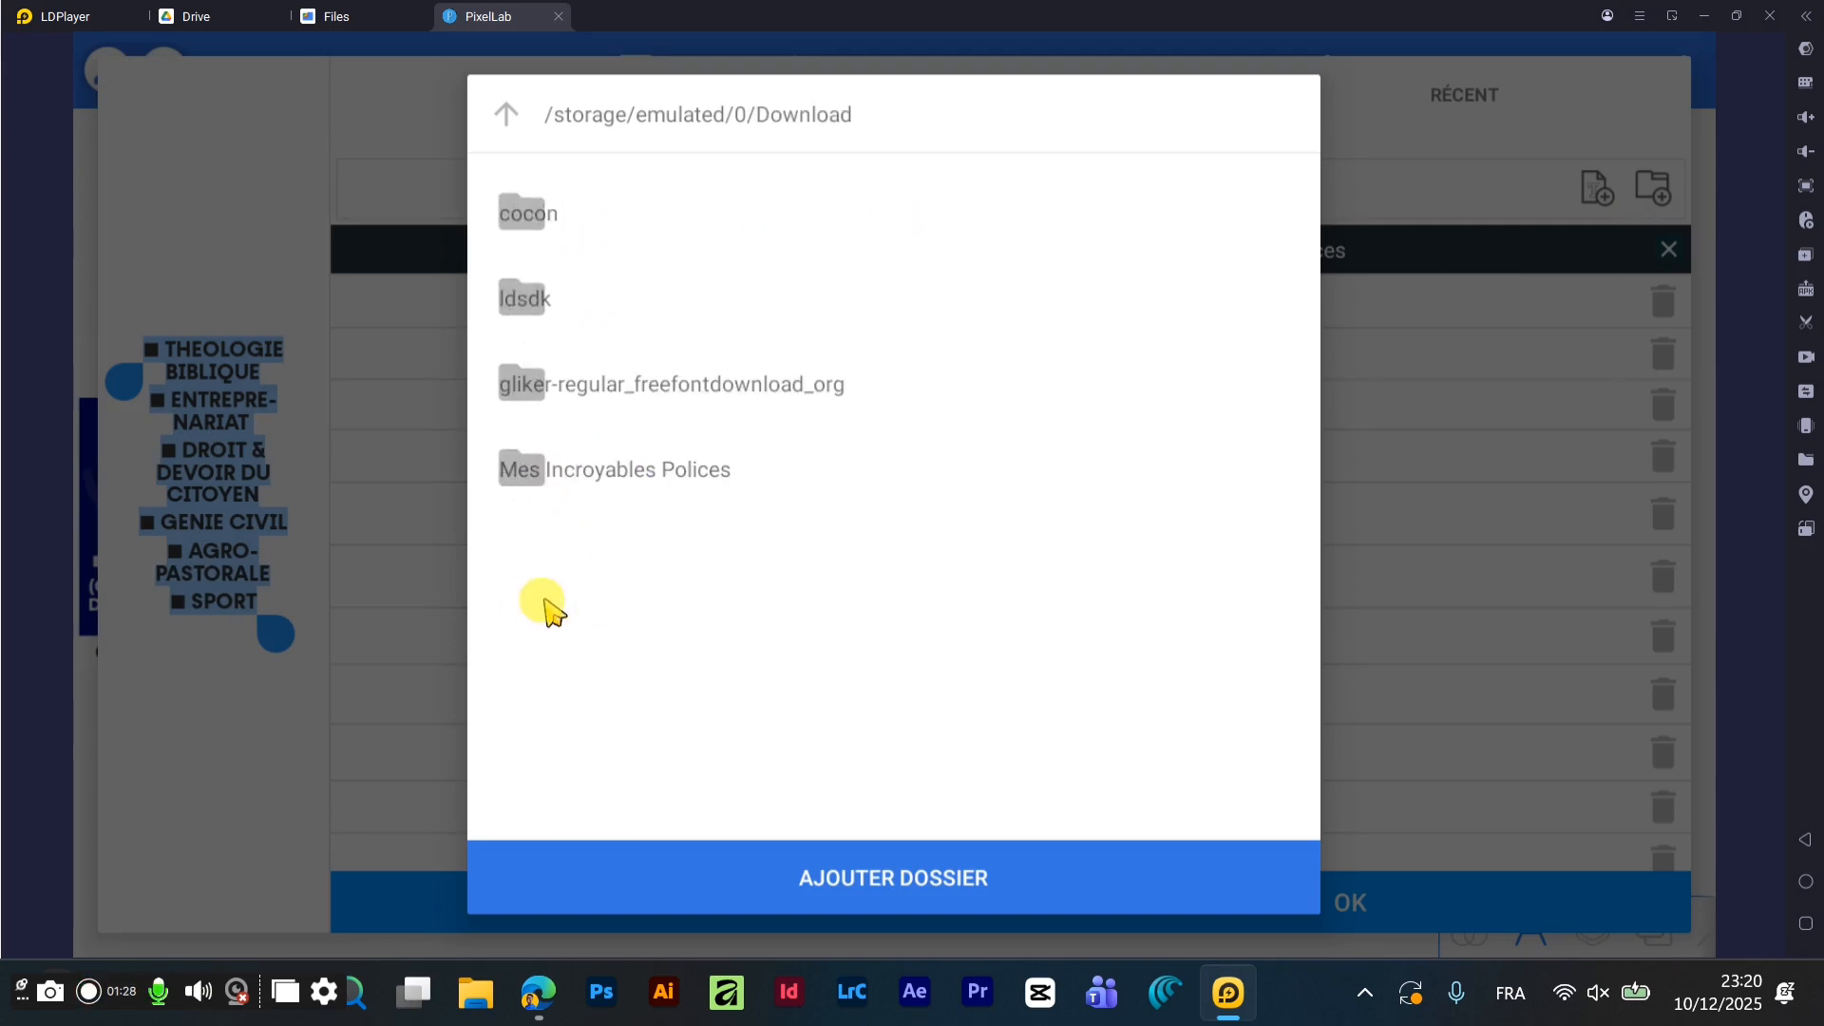
left_click(508, 114)
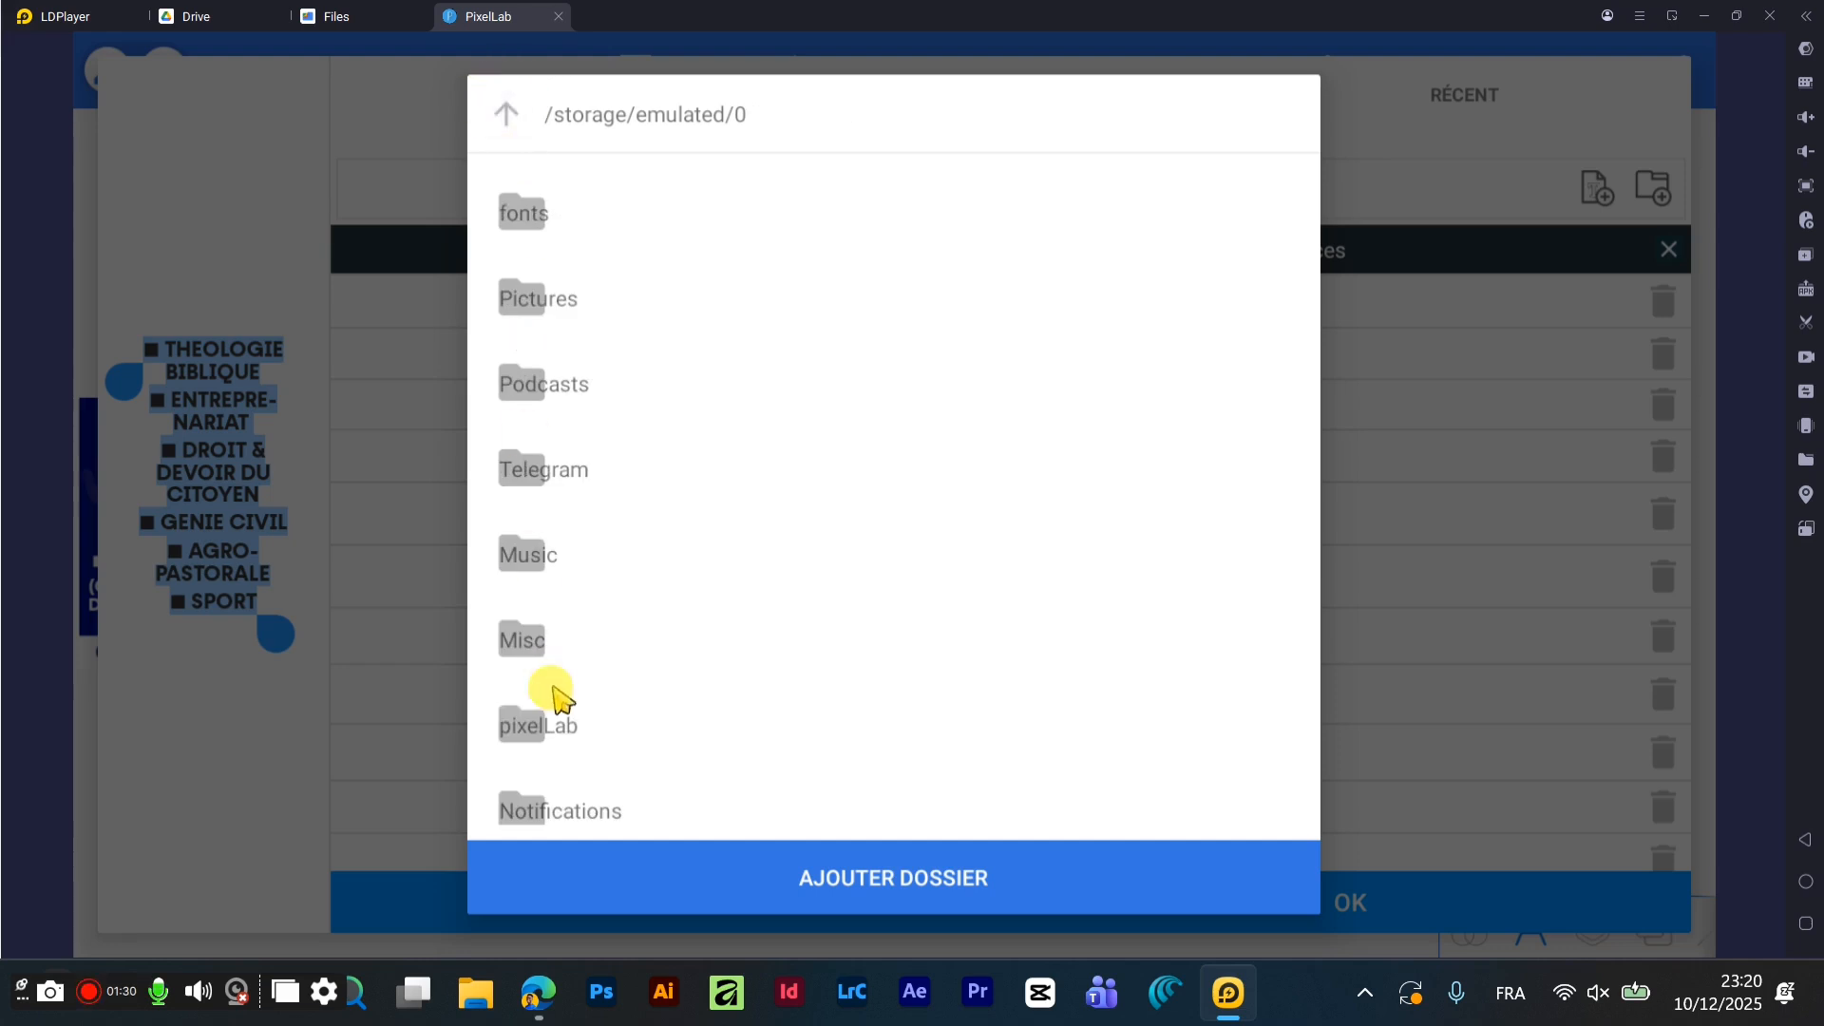
scroll(549, 692, "down", 8)
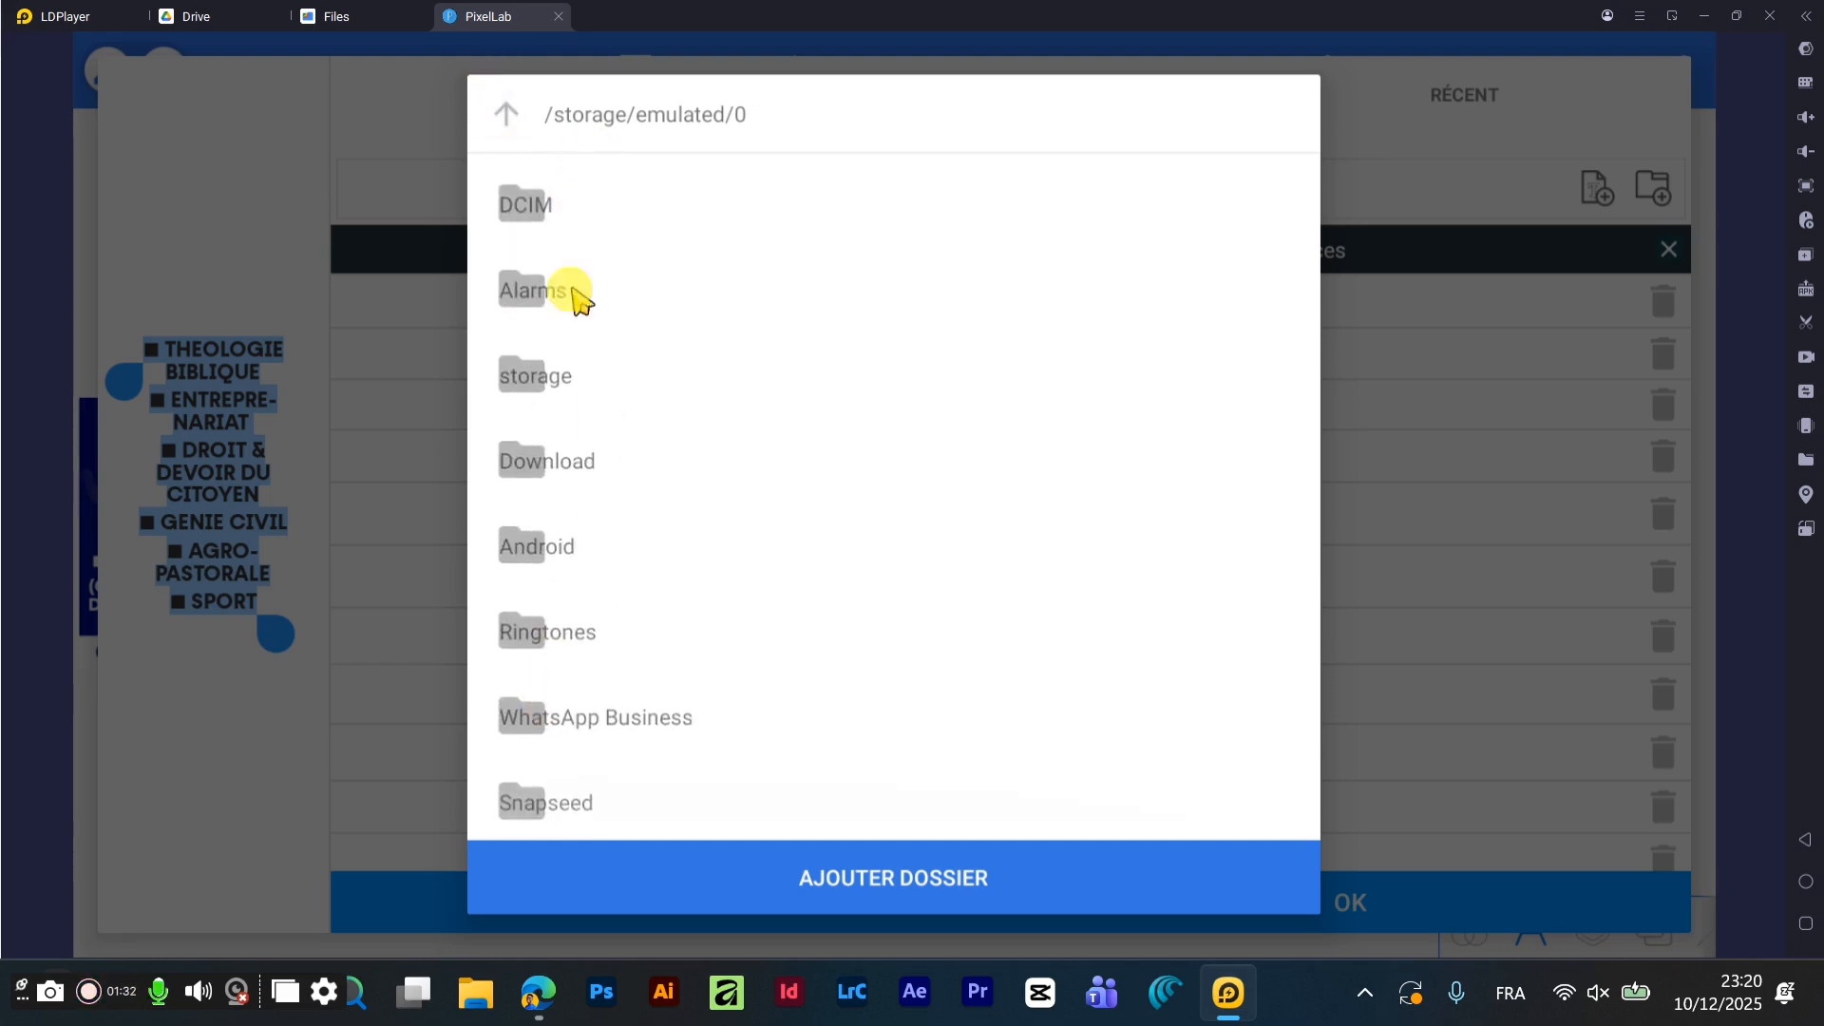
scroll(607, 407, "up", 8)
scroll(644, 441, "down", 6)
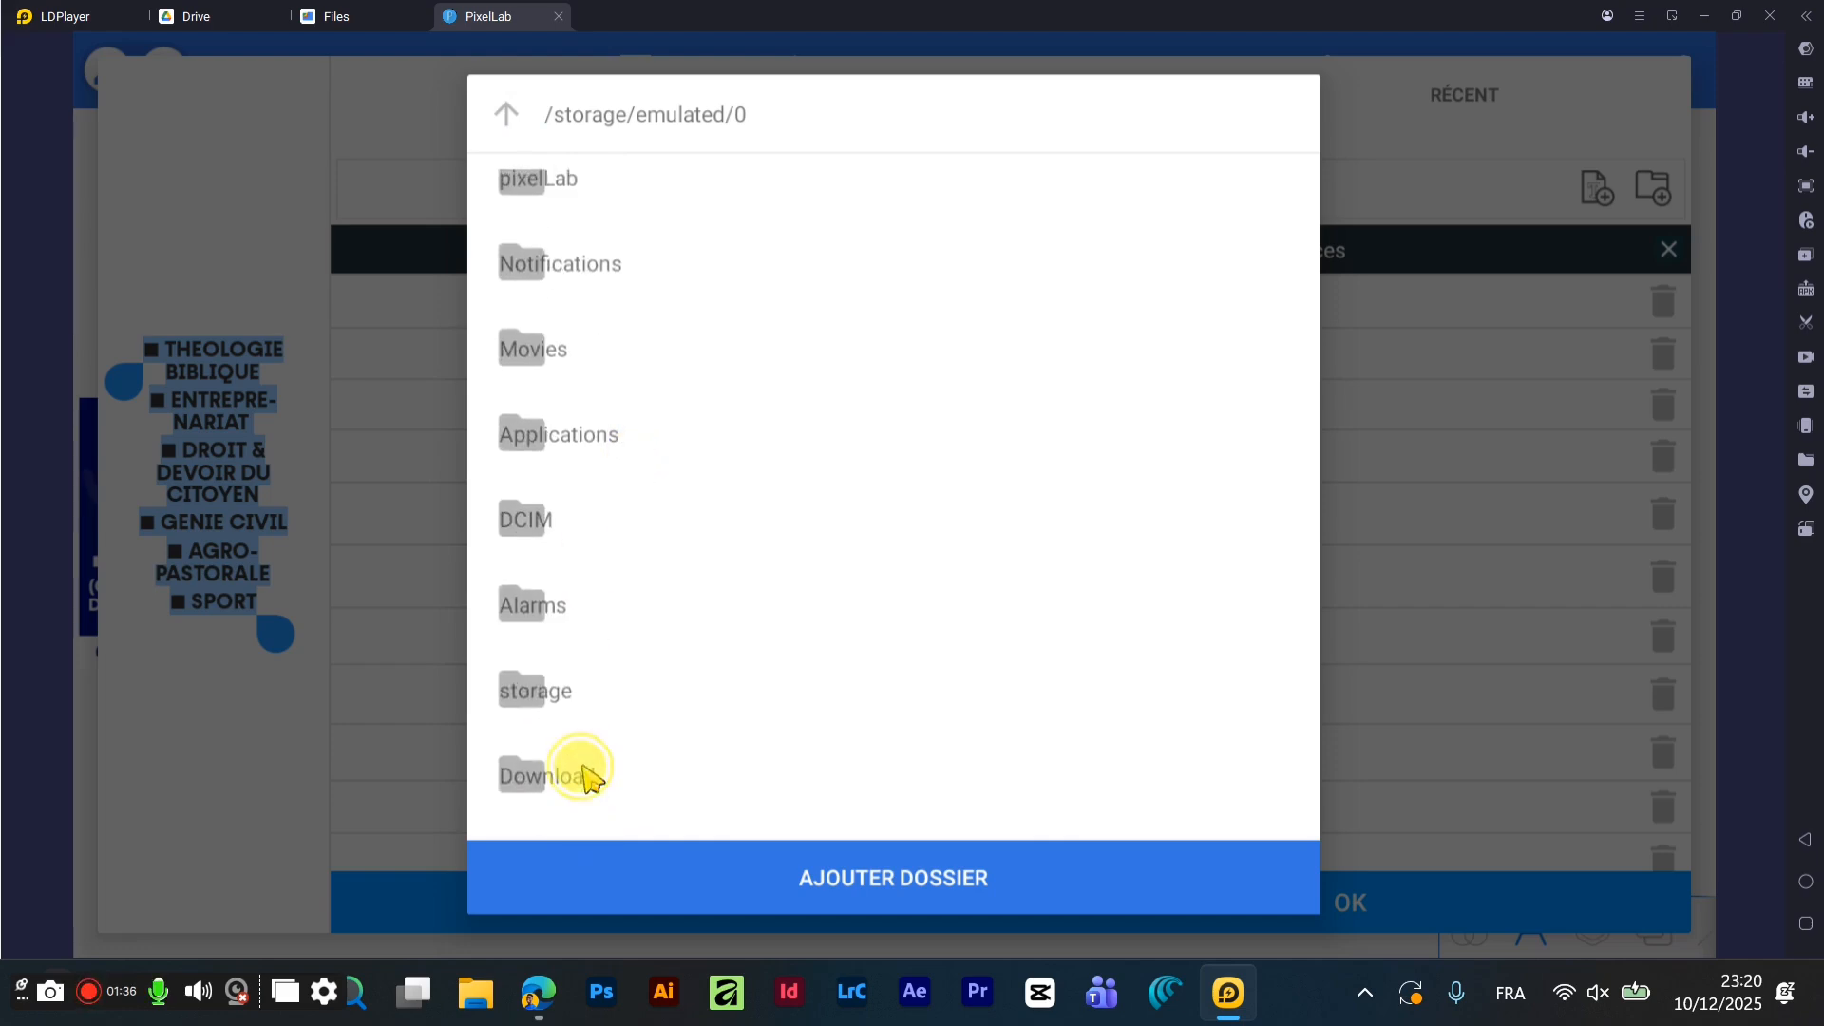
left_click(581, 769)
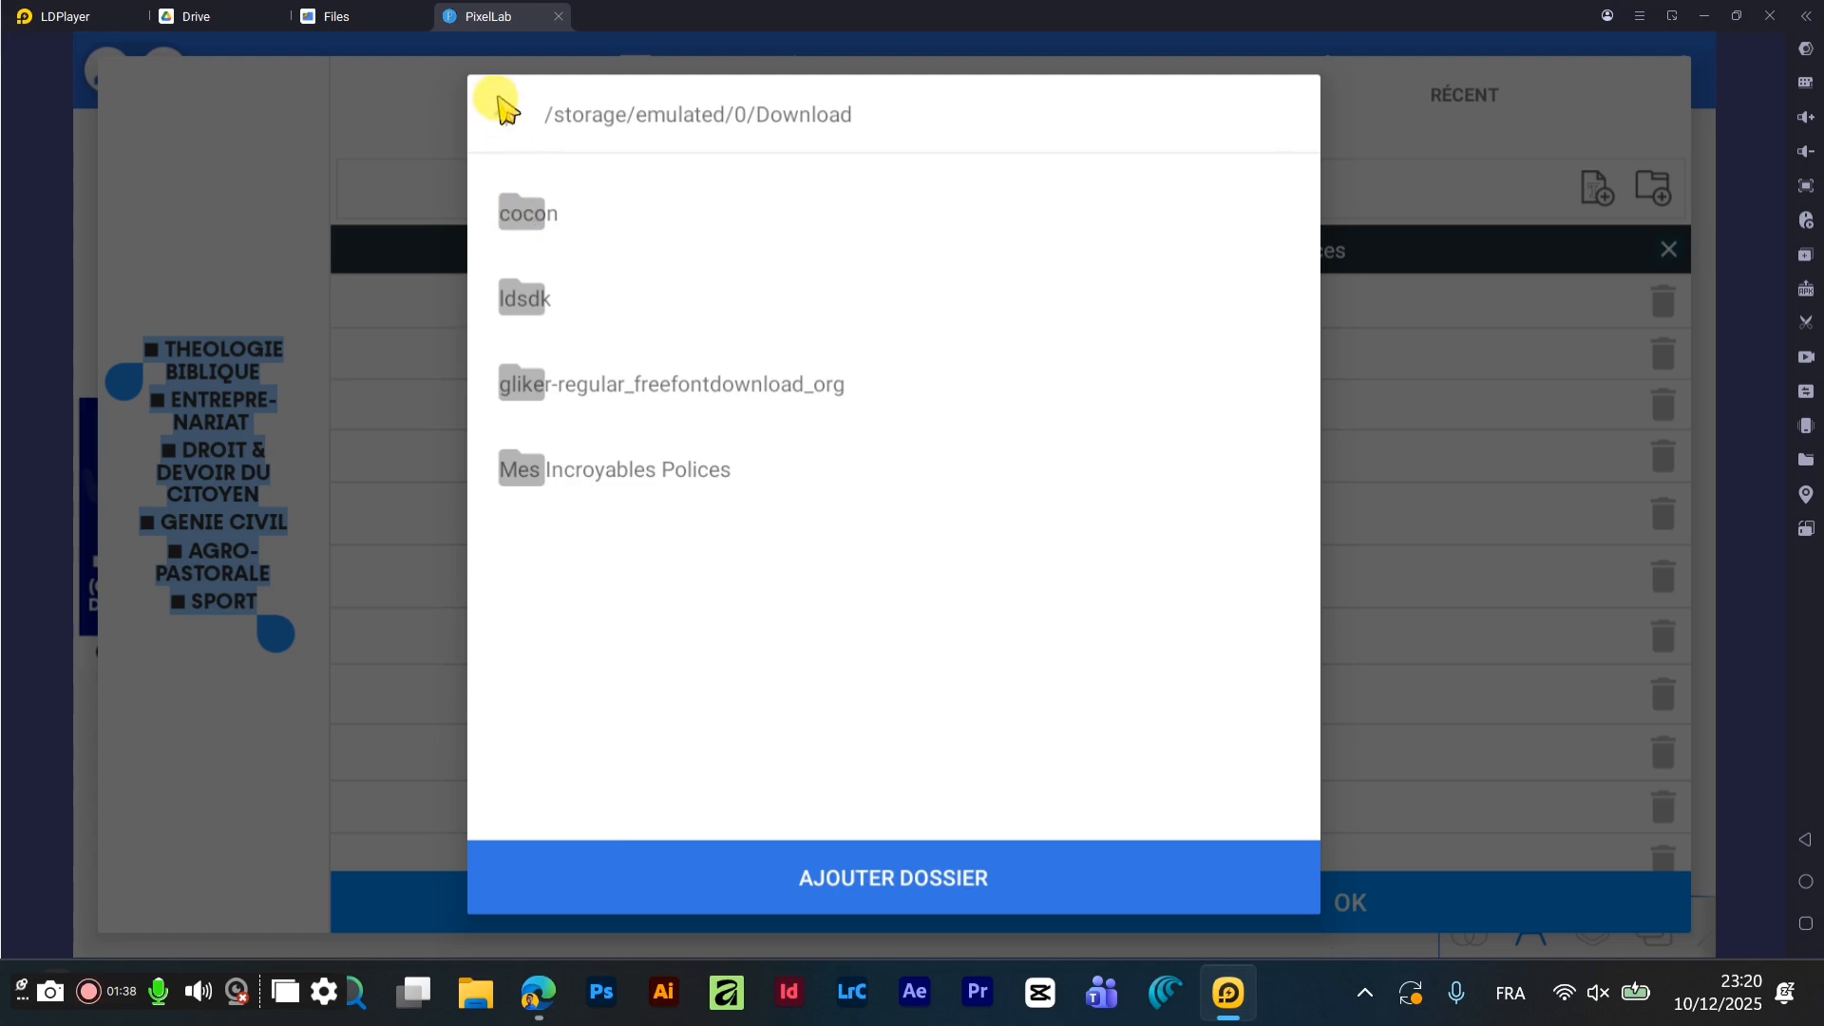
left_click(504, 112)
- Switch to Files and create a new folder named "Polices Gratuites" inside the Download folder
left_click(352, 15)
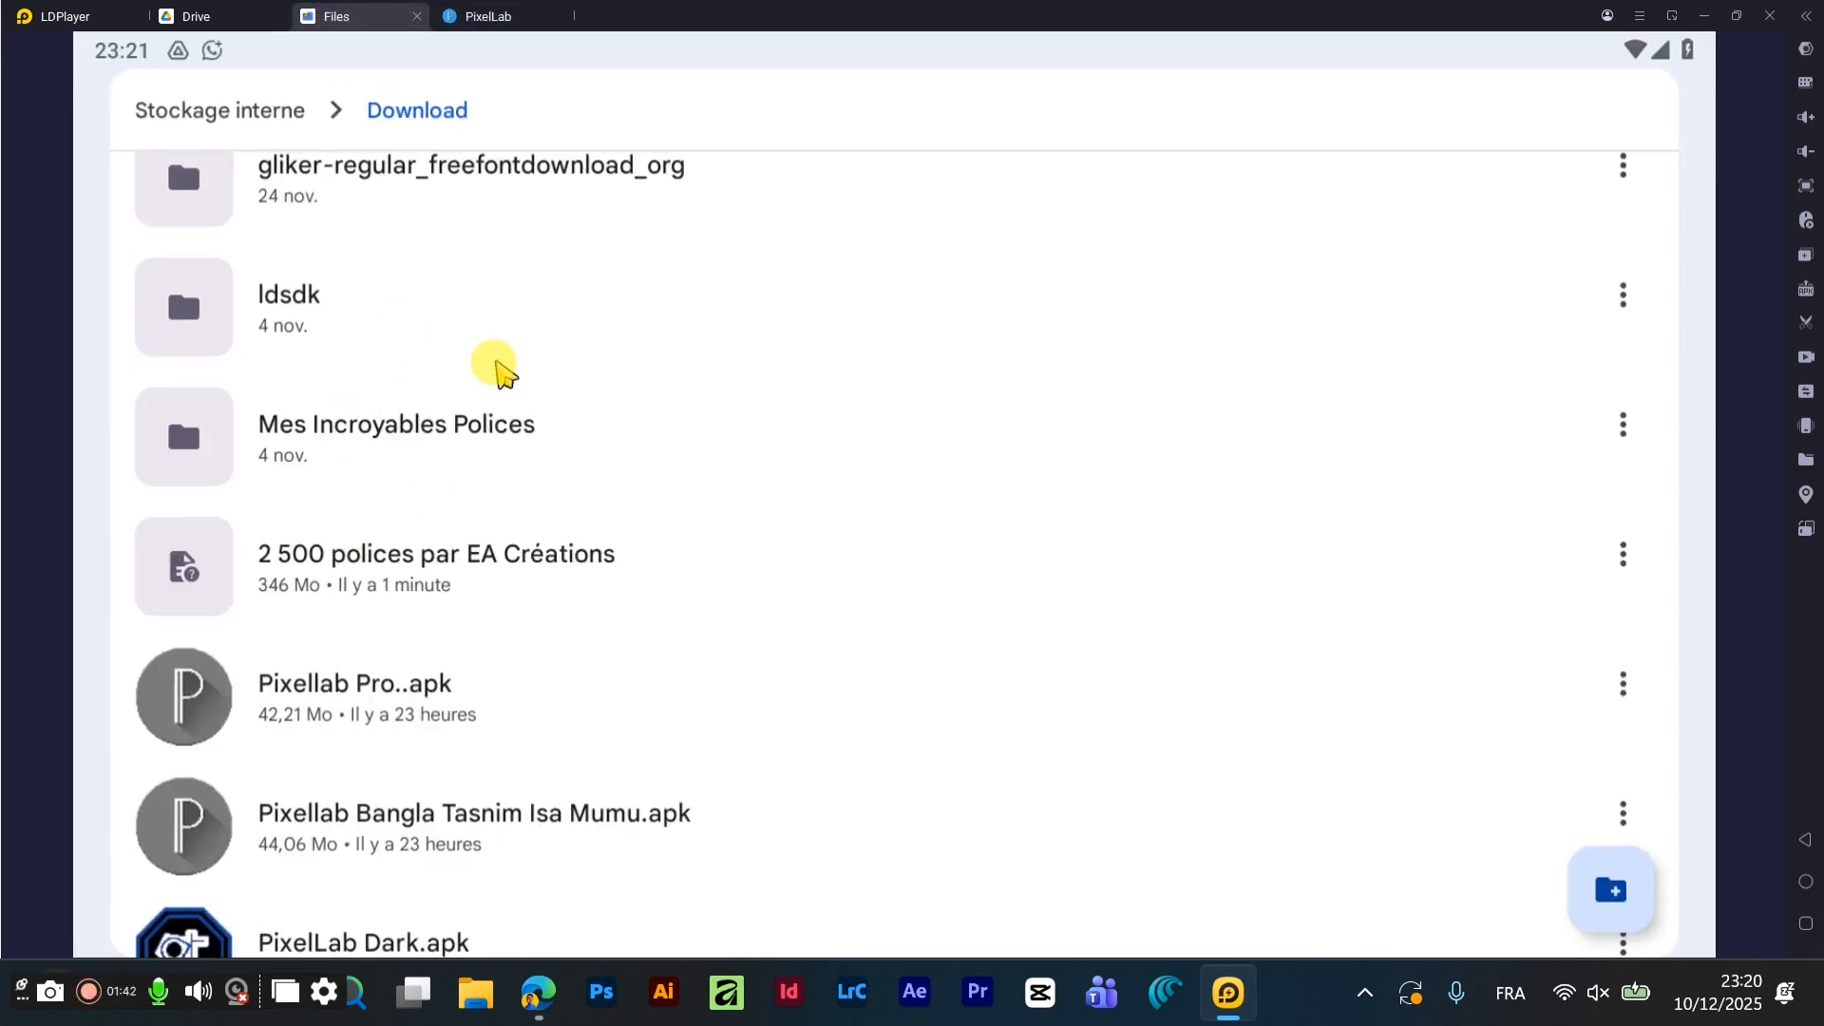
scroll(488, 367, "up", 1)
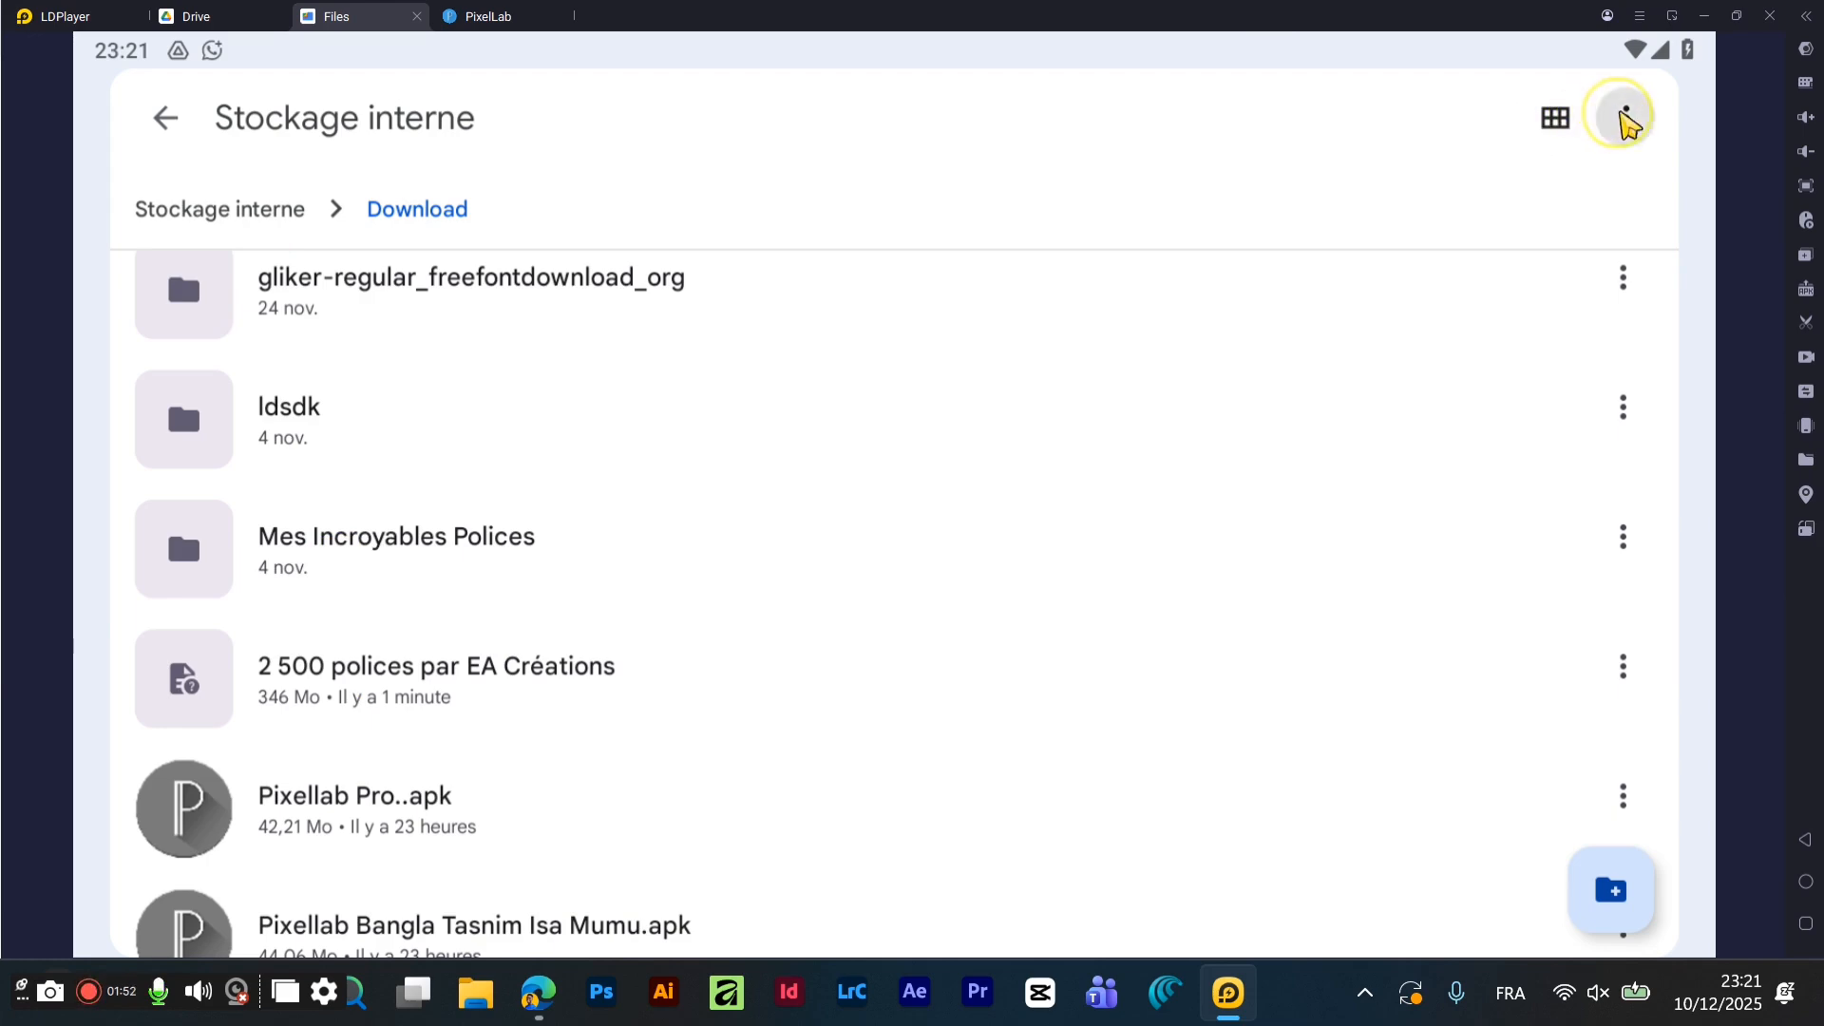
left_click(1625, 118)
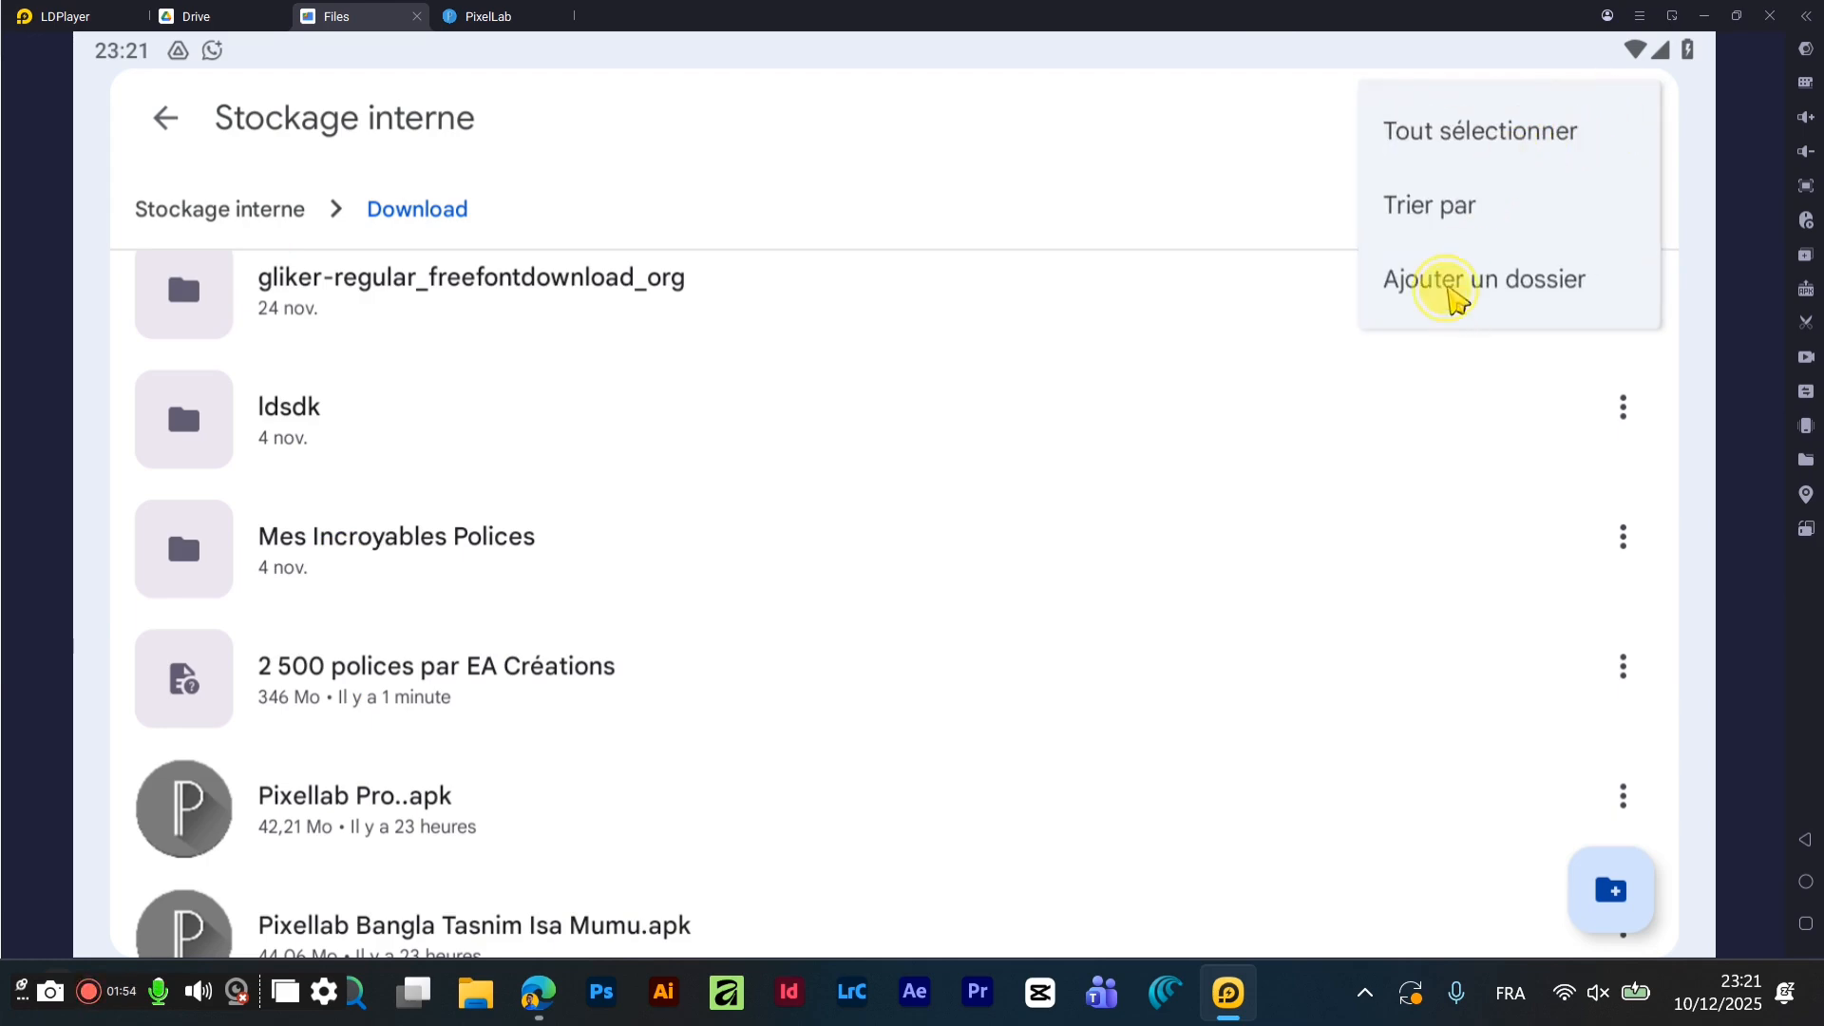
left_click(1450, 285)
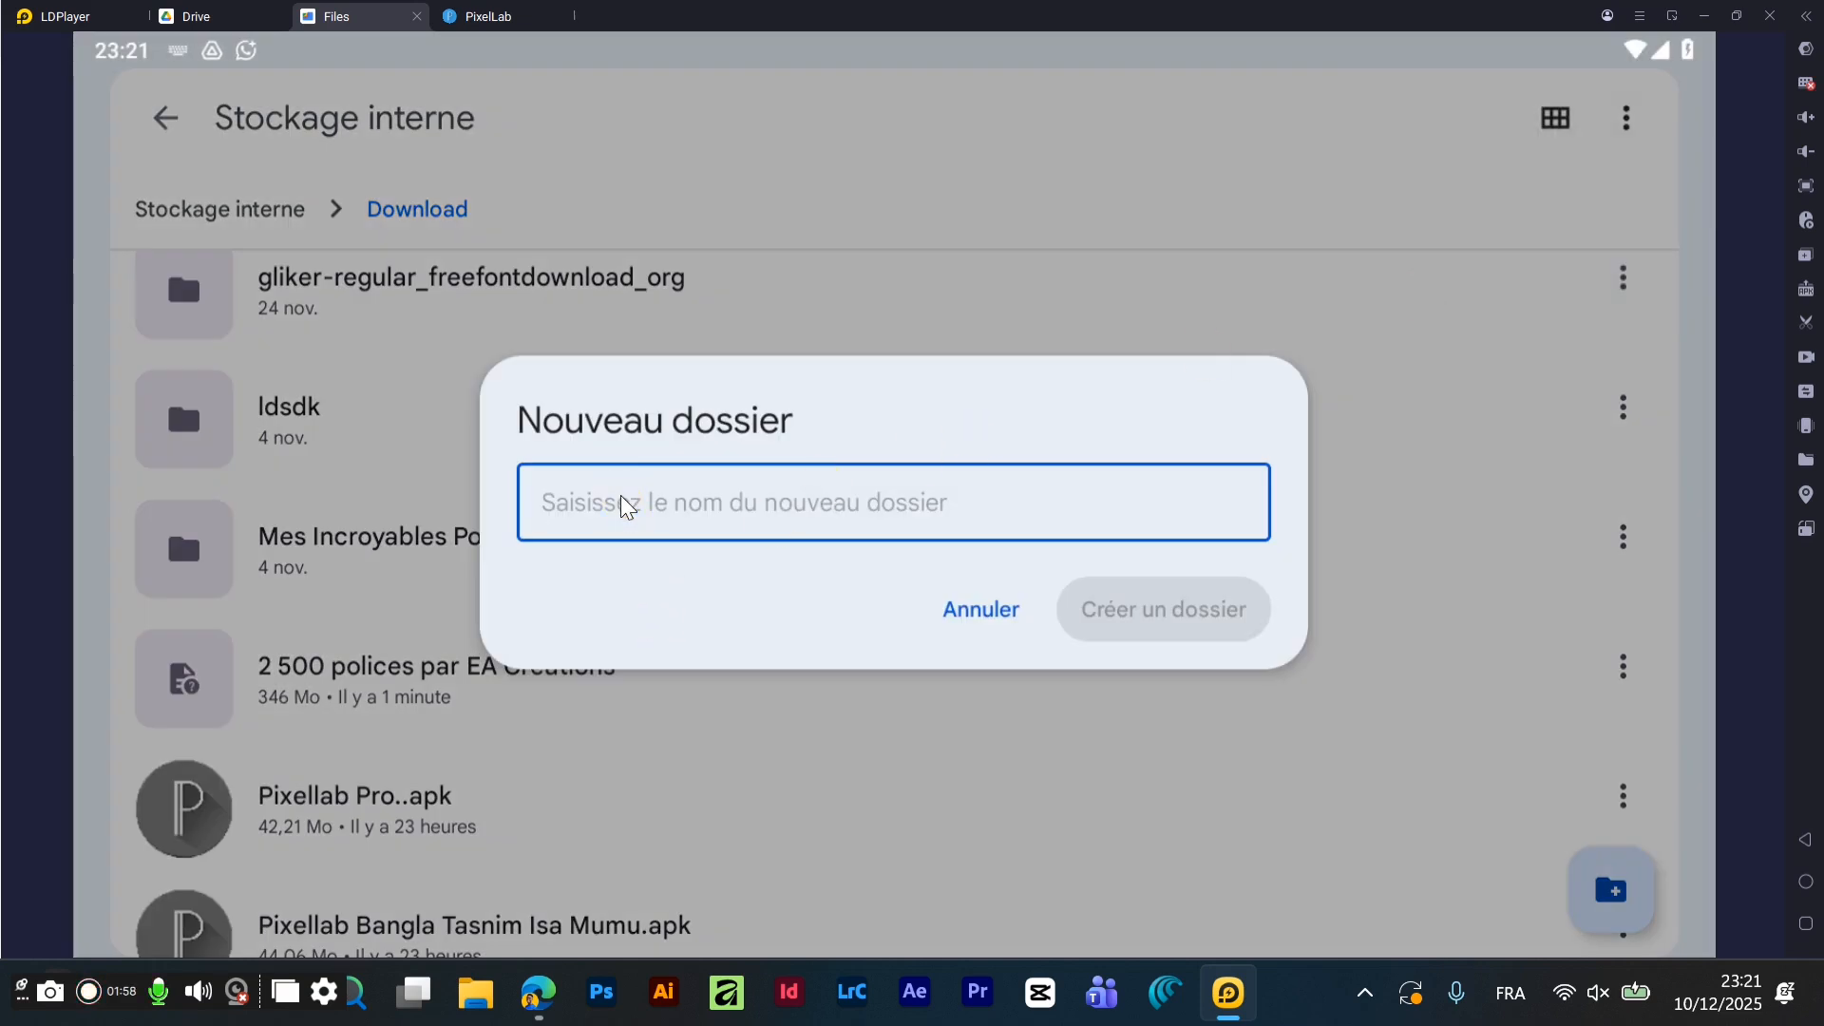
type("Polices Gr")
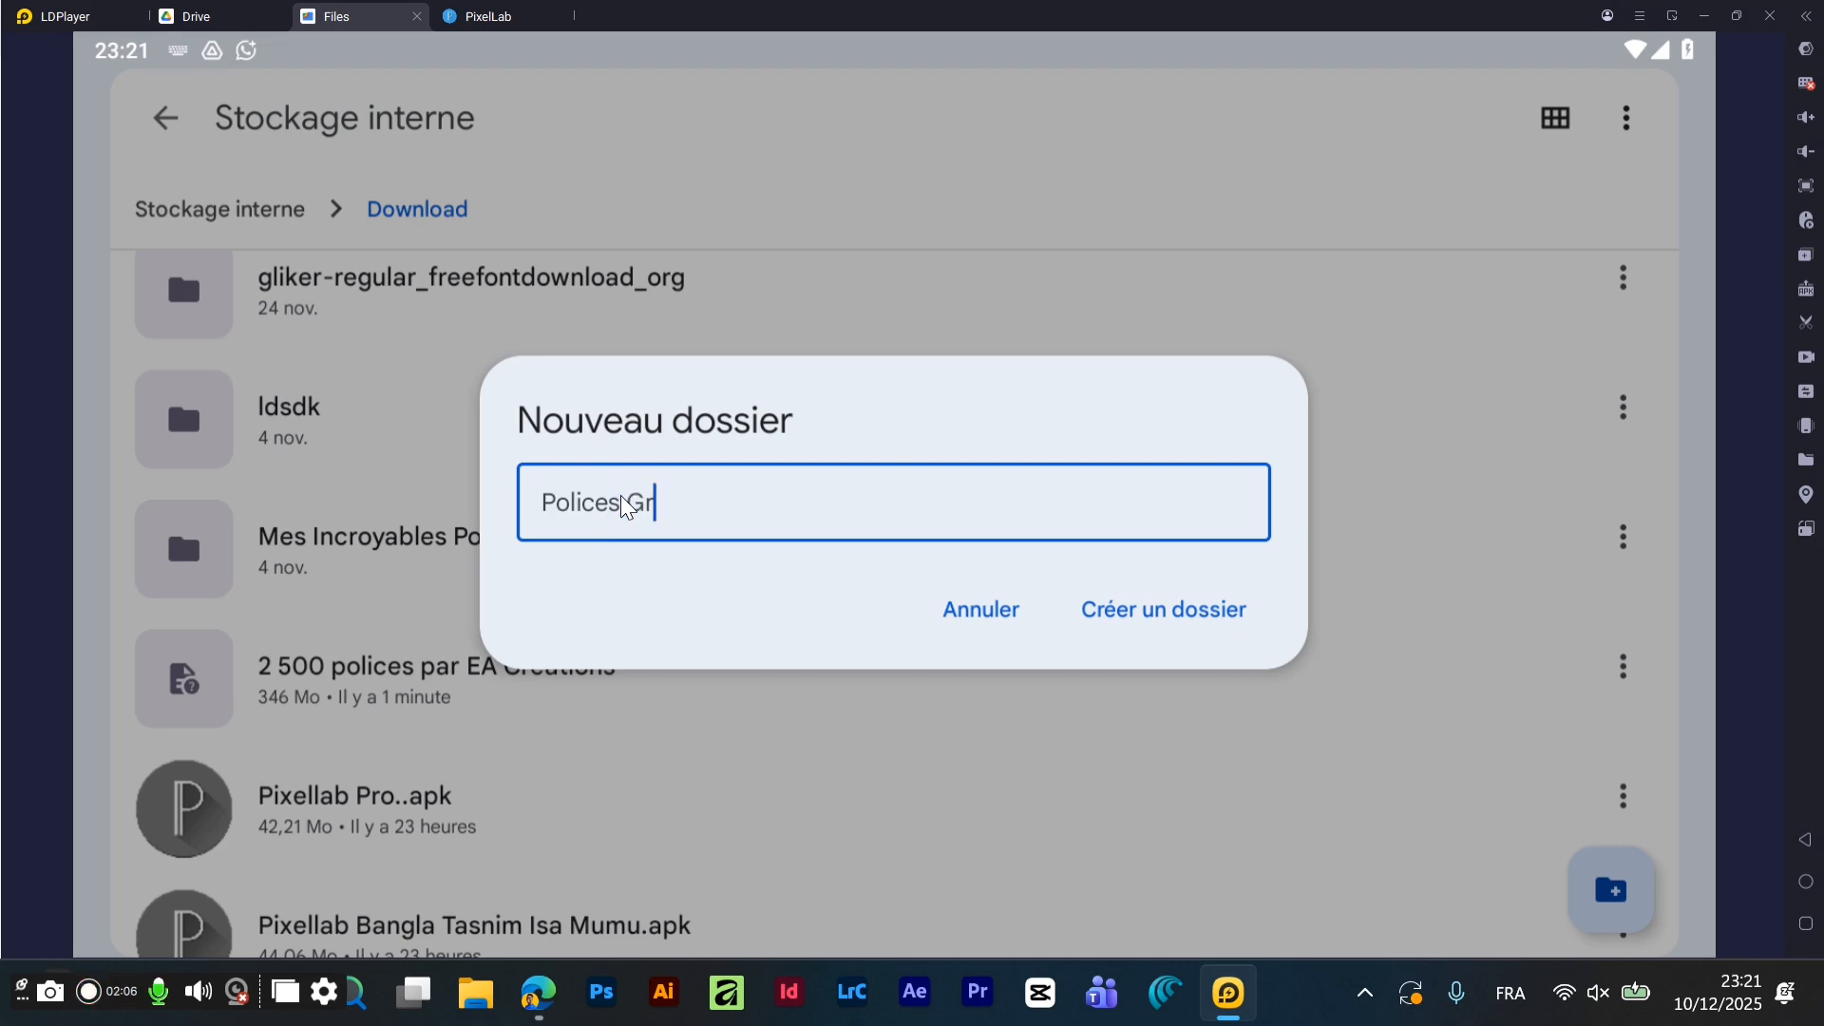
type("at")
type("ui")
left_click(709, 503)
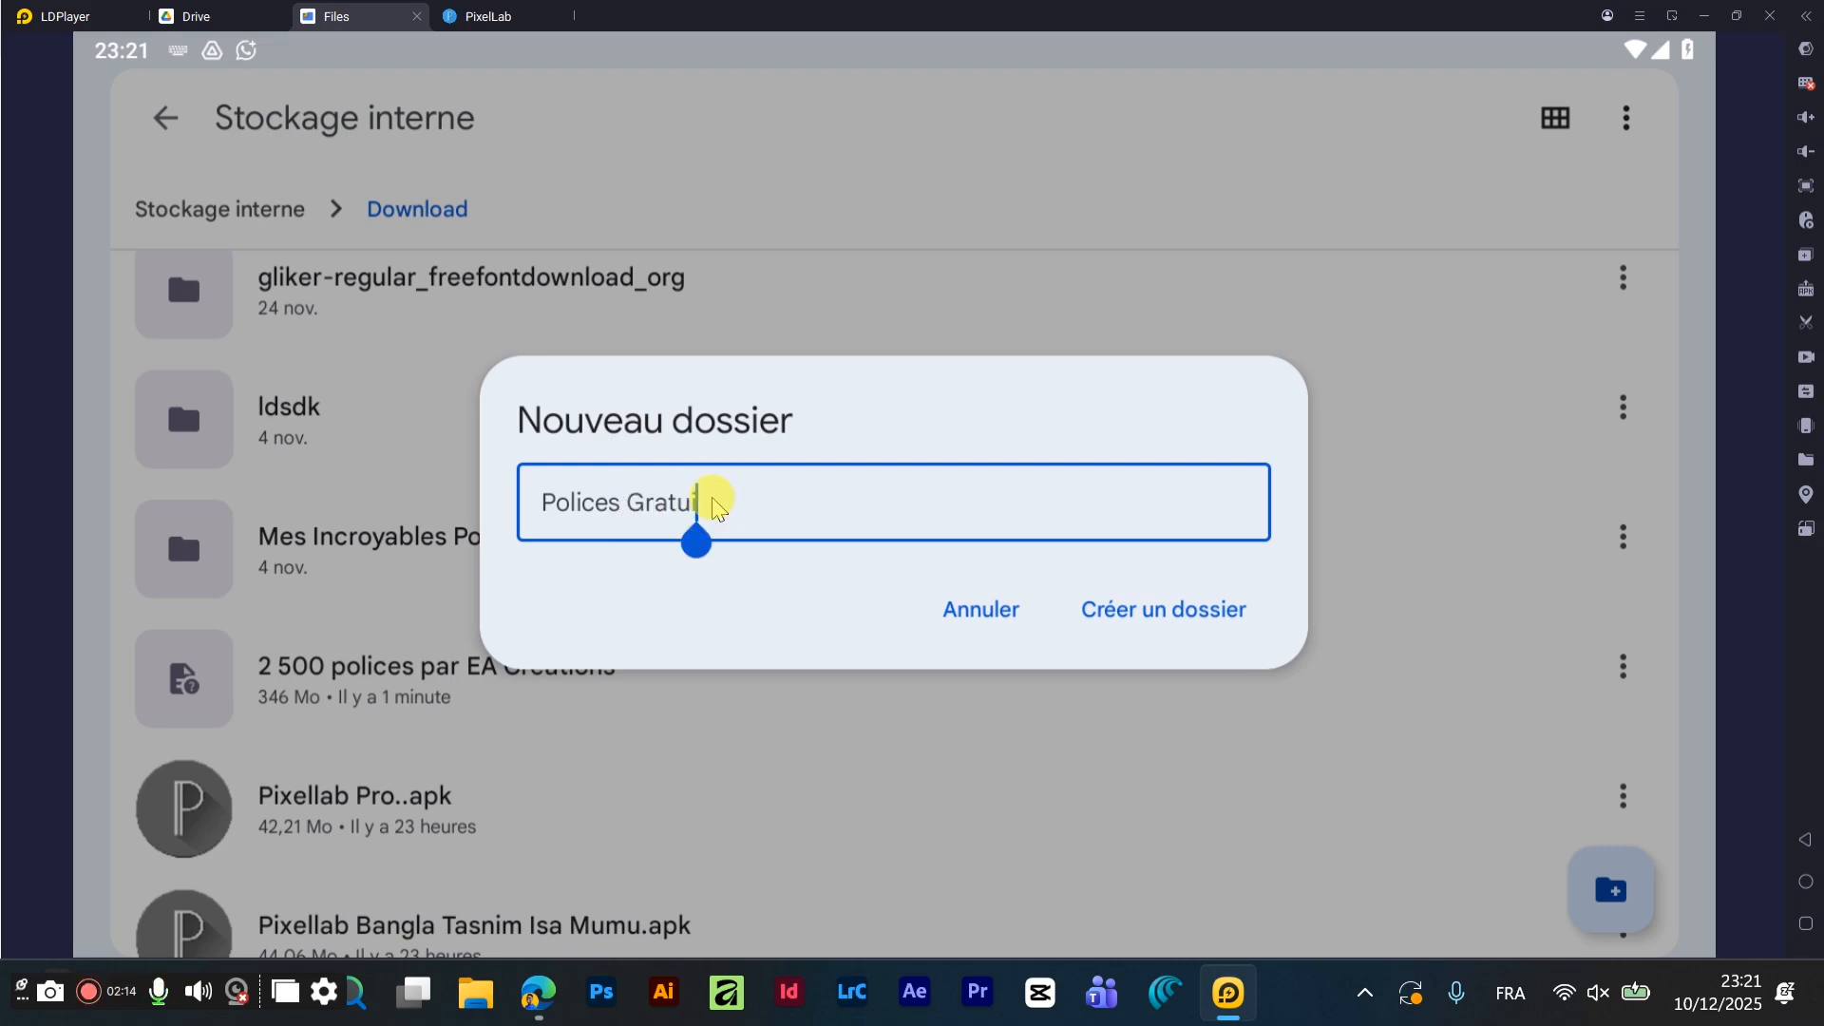
type("y")
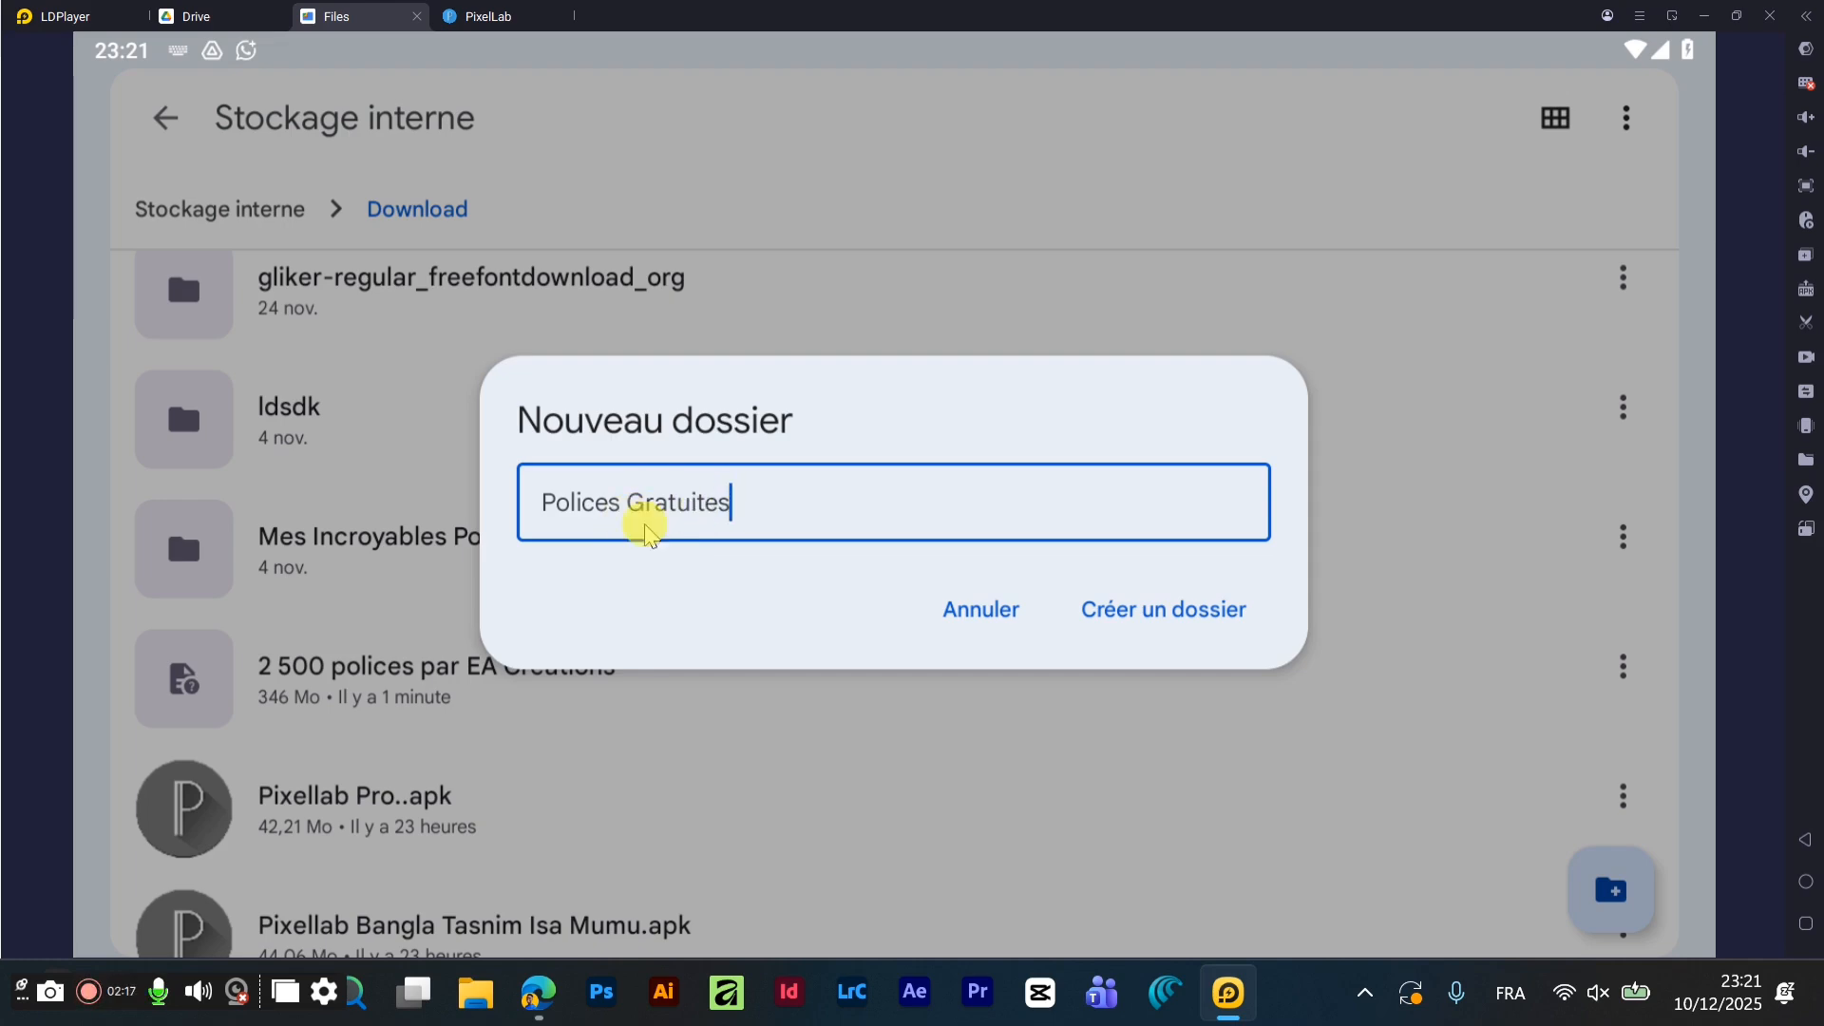
left_click(1204, 627)
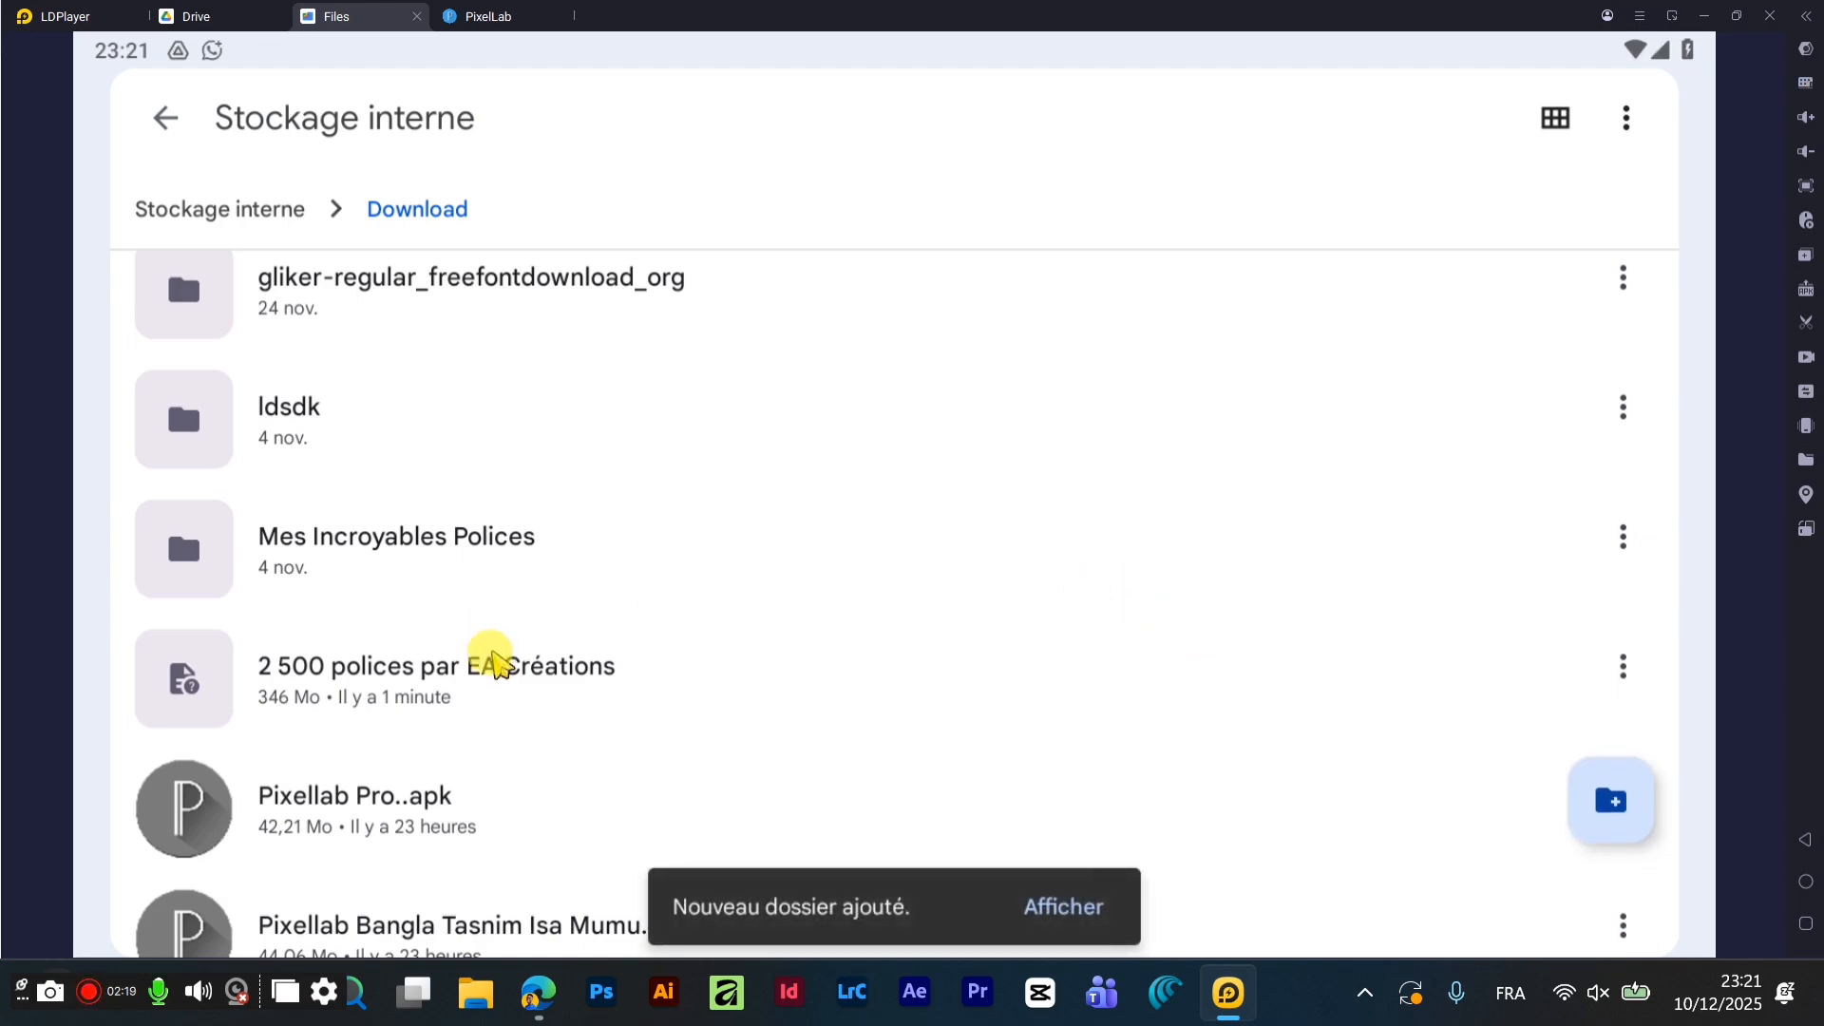
- Move the "2 500 polices par EA Créations" file from Download into the Polices Gratuites folder
scroll(494, 656, "up", 2)
scroll(419, 618, "down", 15)
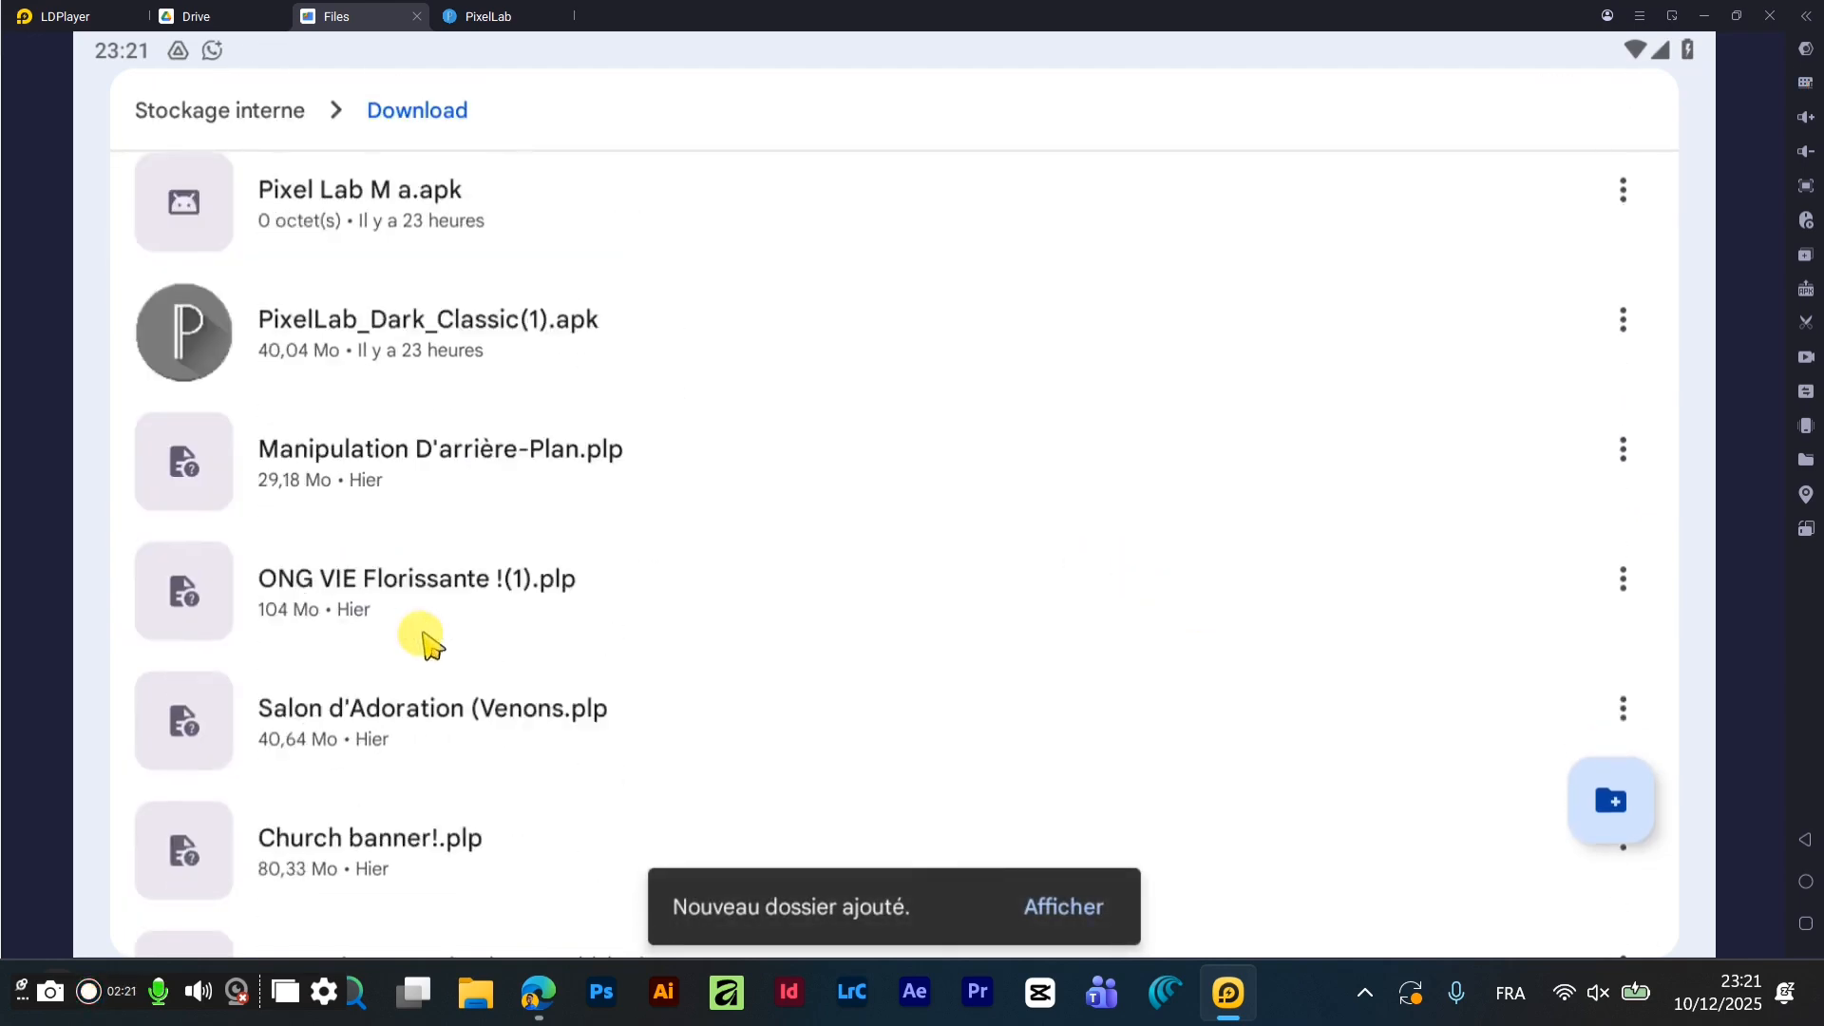
scroll(427, 642, "up", 15)
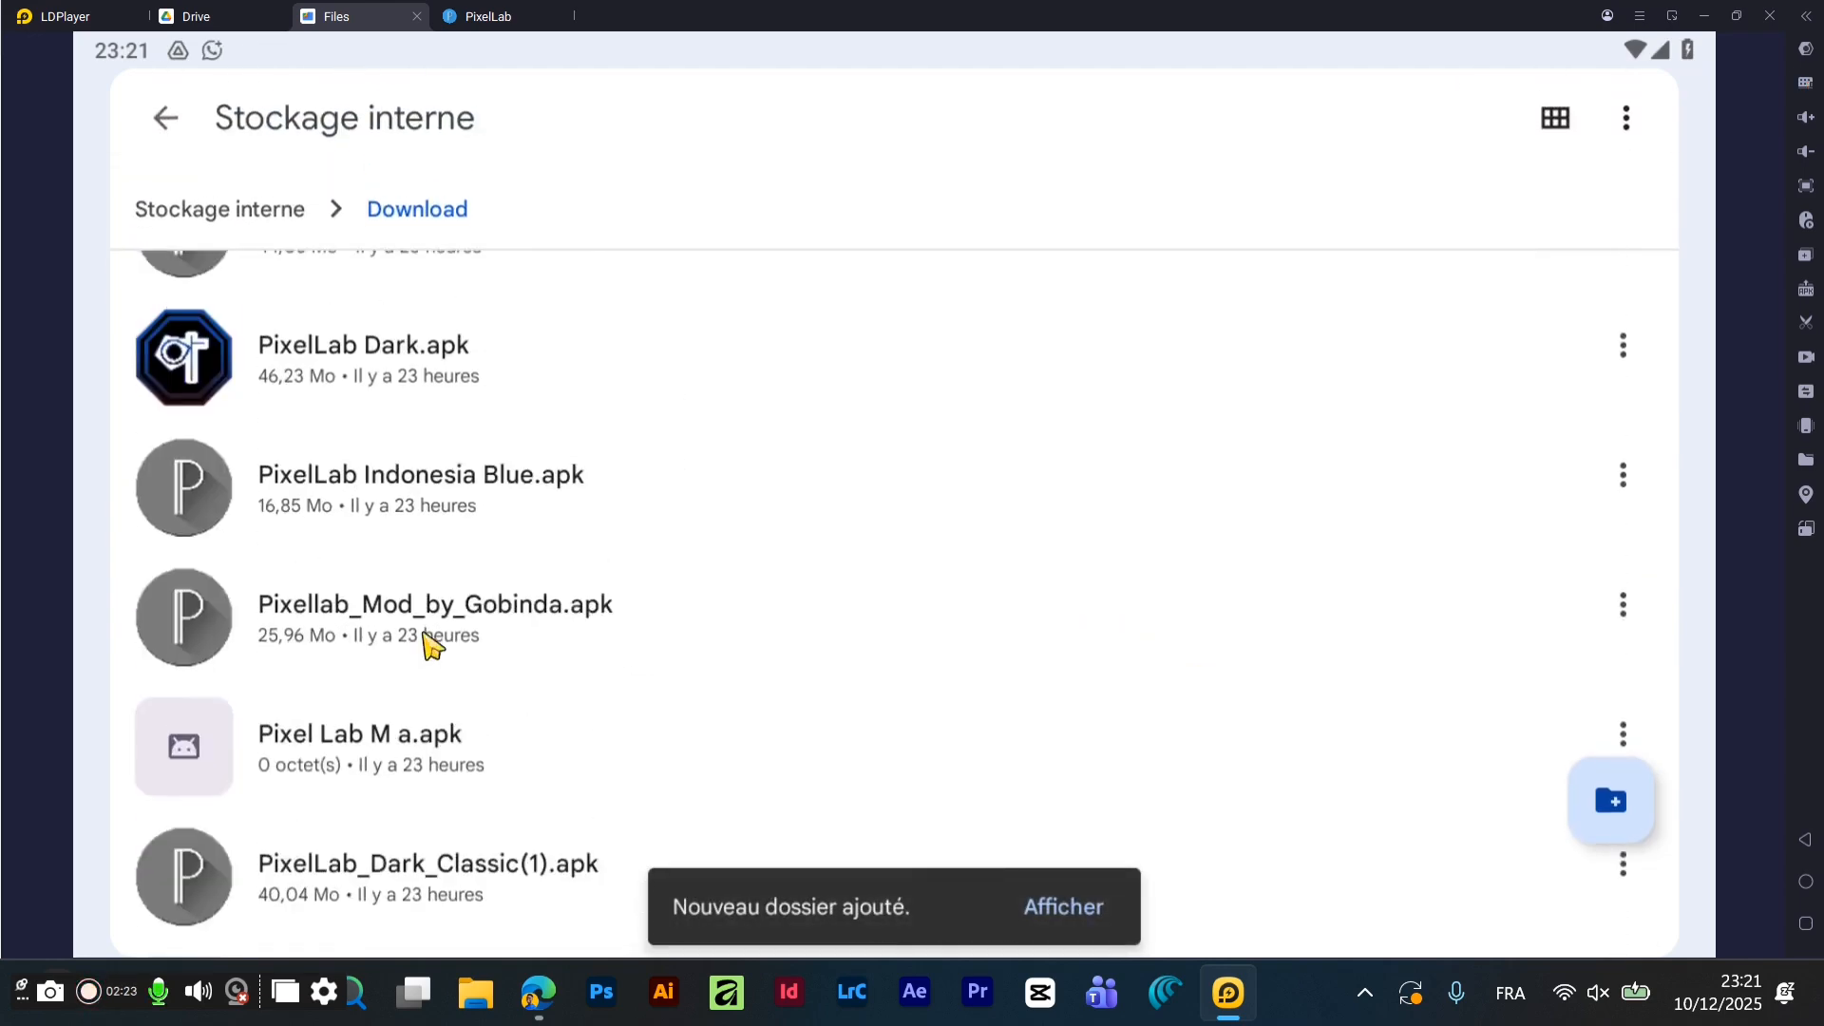
scroll(427, 634, "up", 3)
scroll(428, 627, "down", 1)
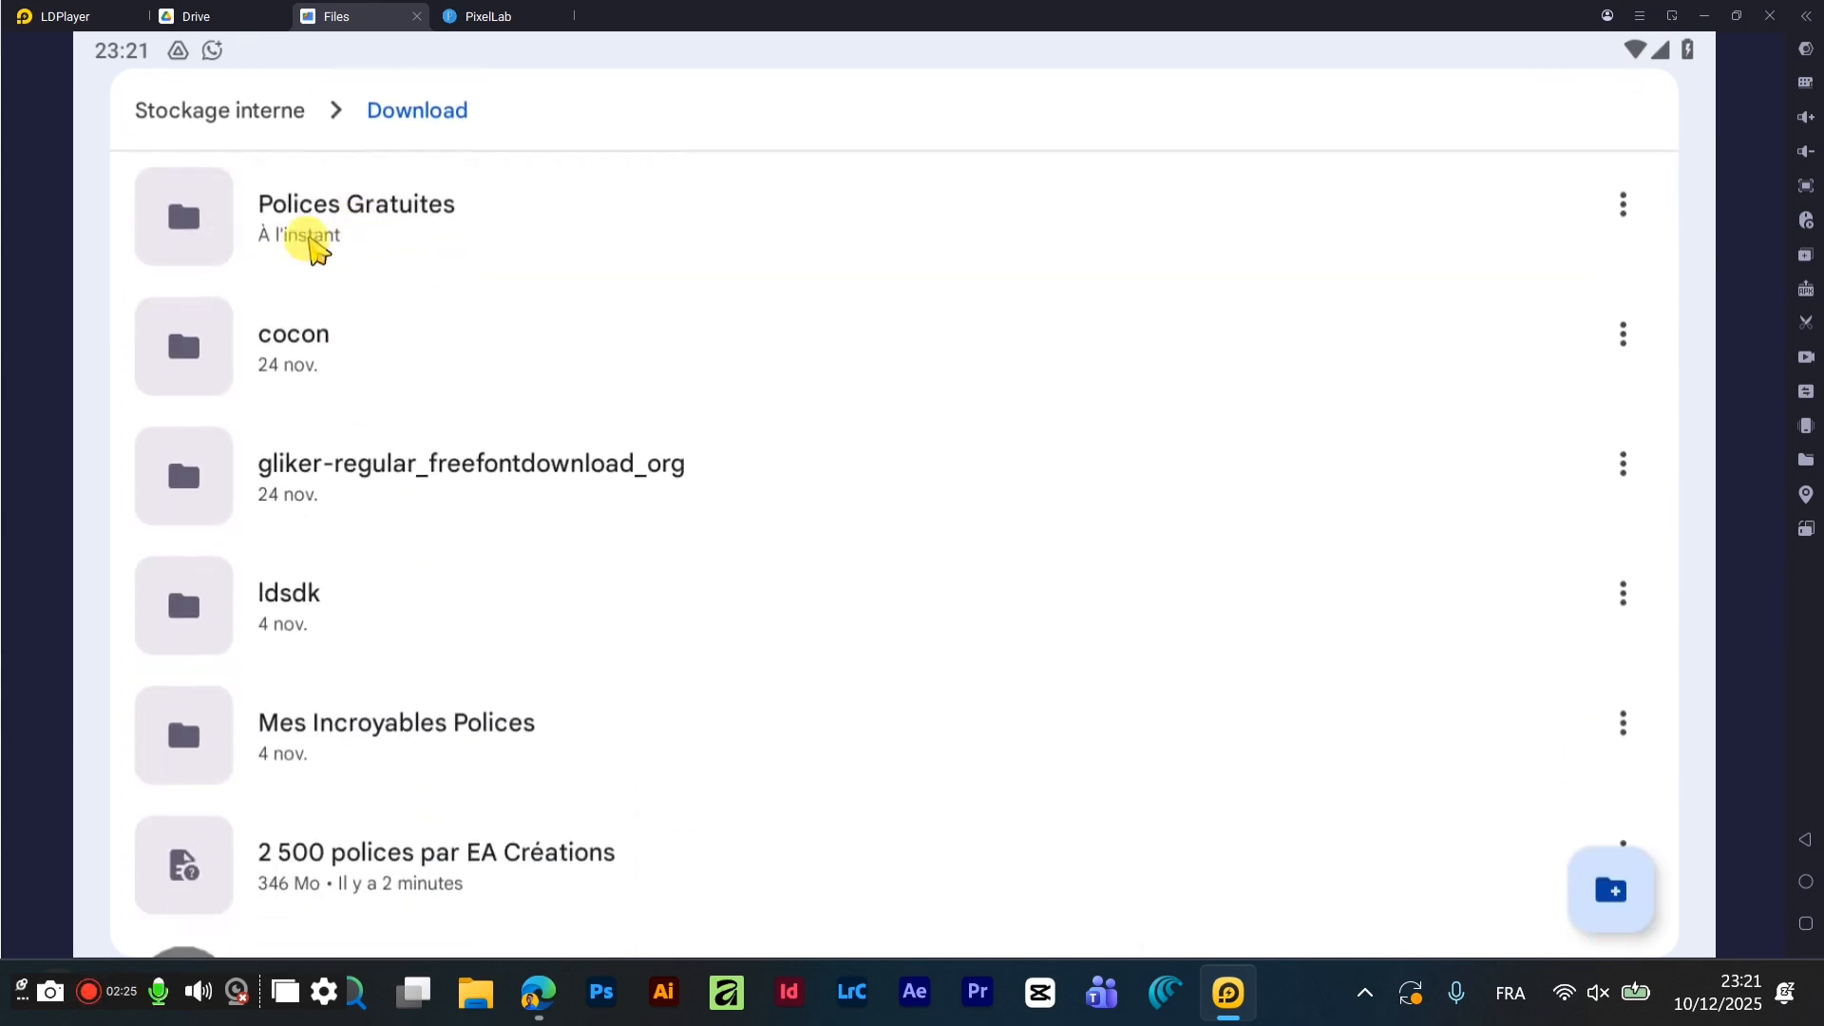
scroll(467, 662, "up", 1)
scroll(580, 808, "down", 2)
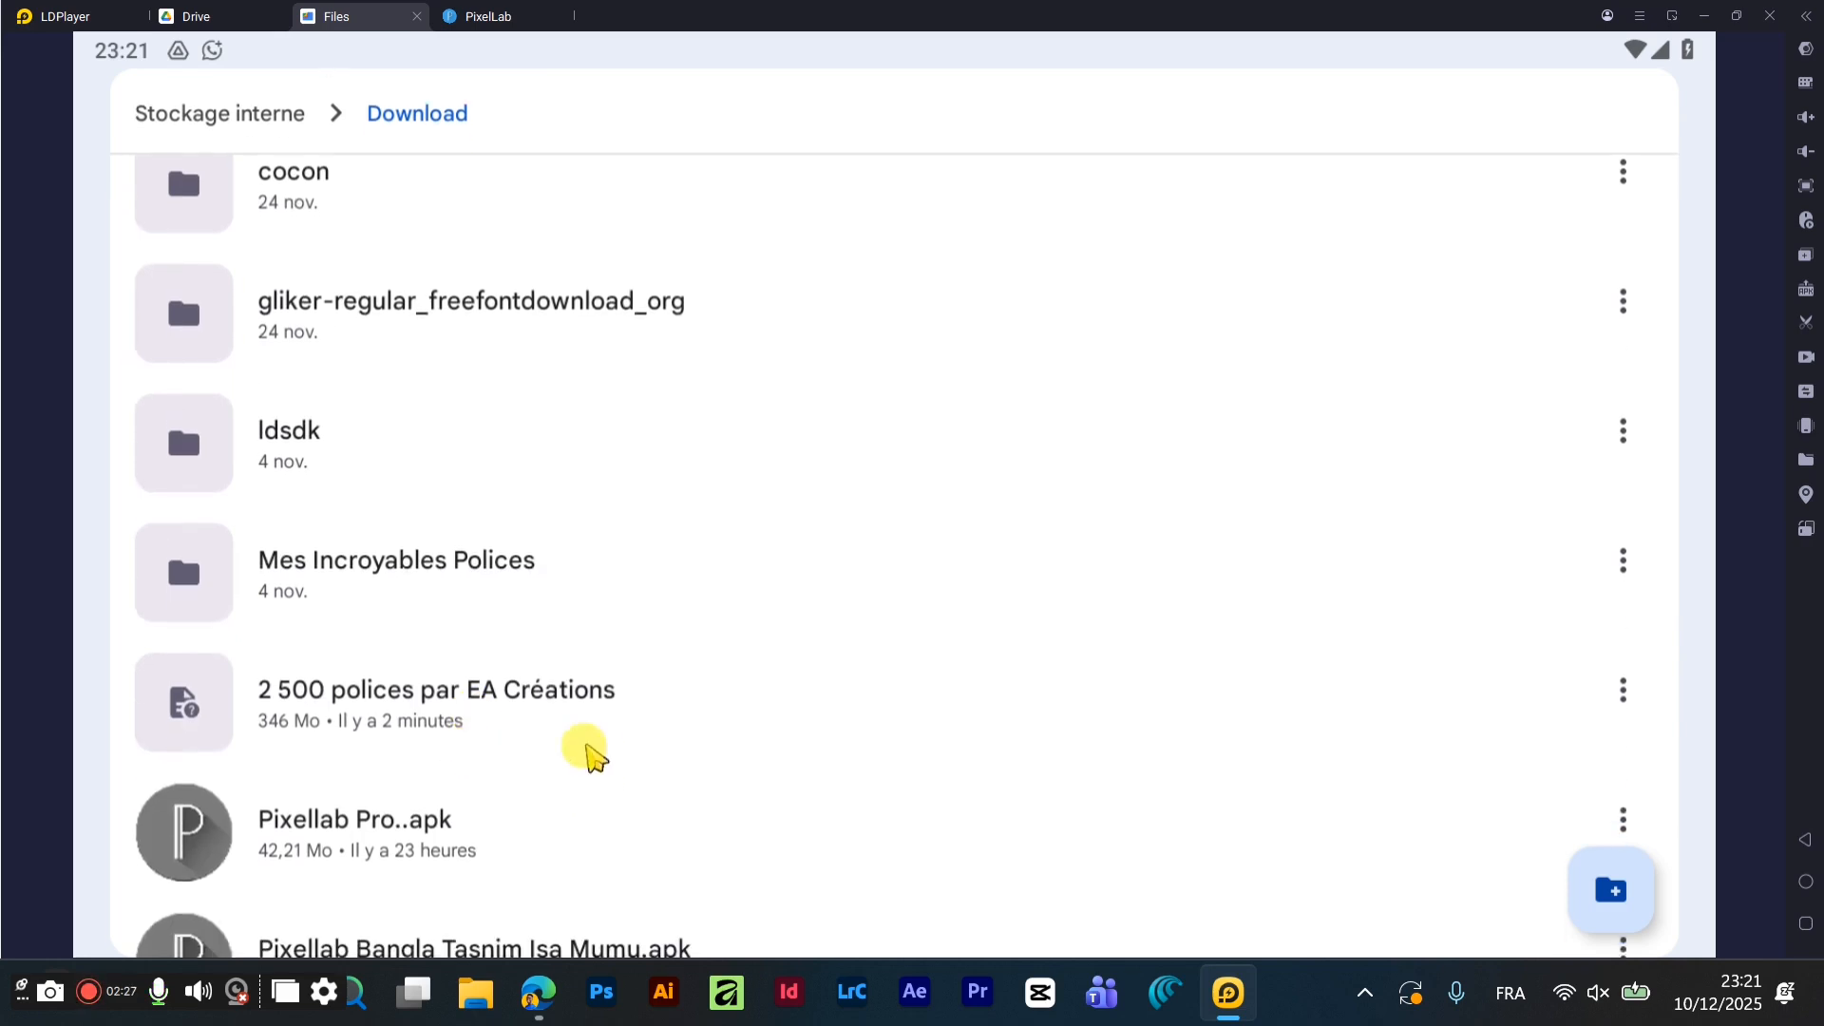
left_click(1622, 686)
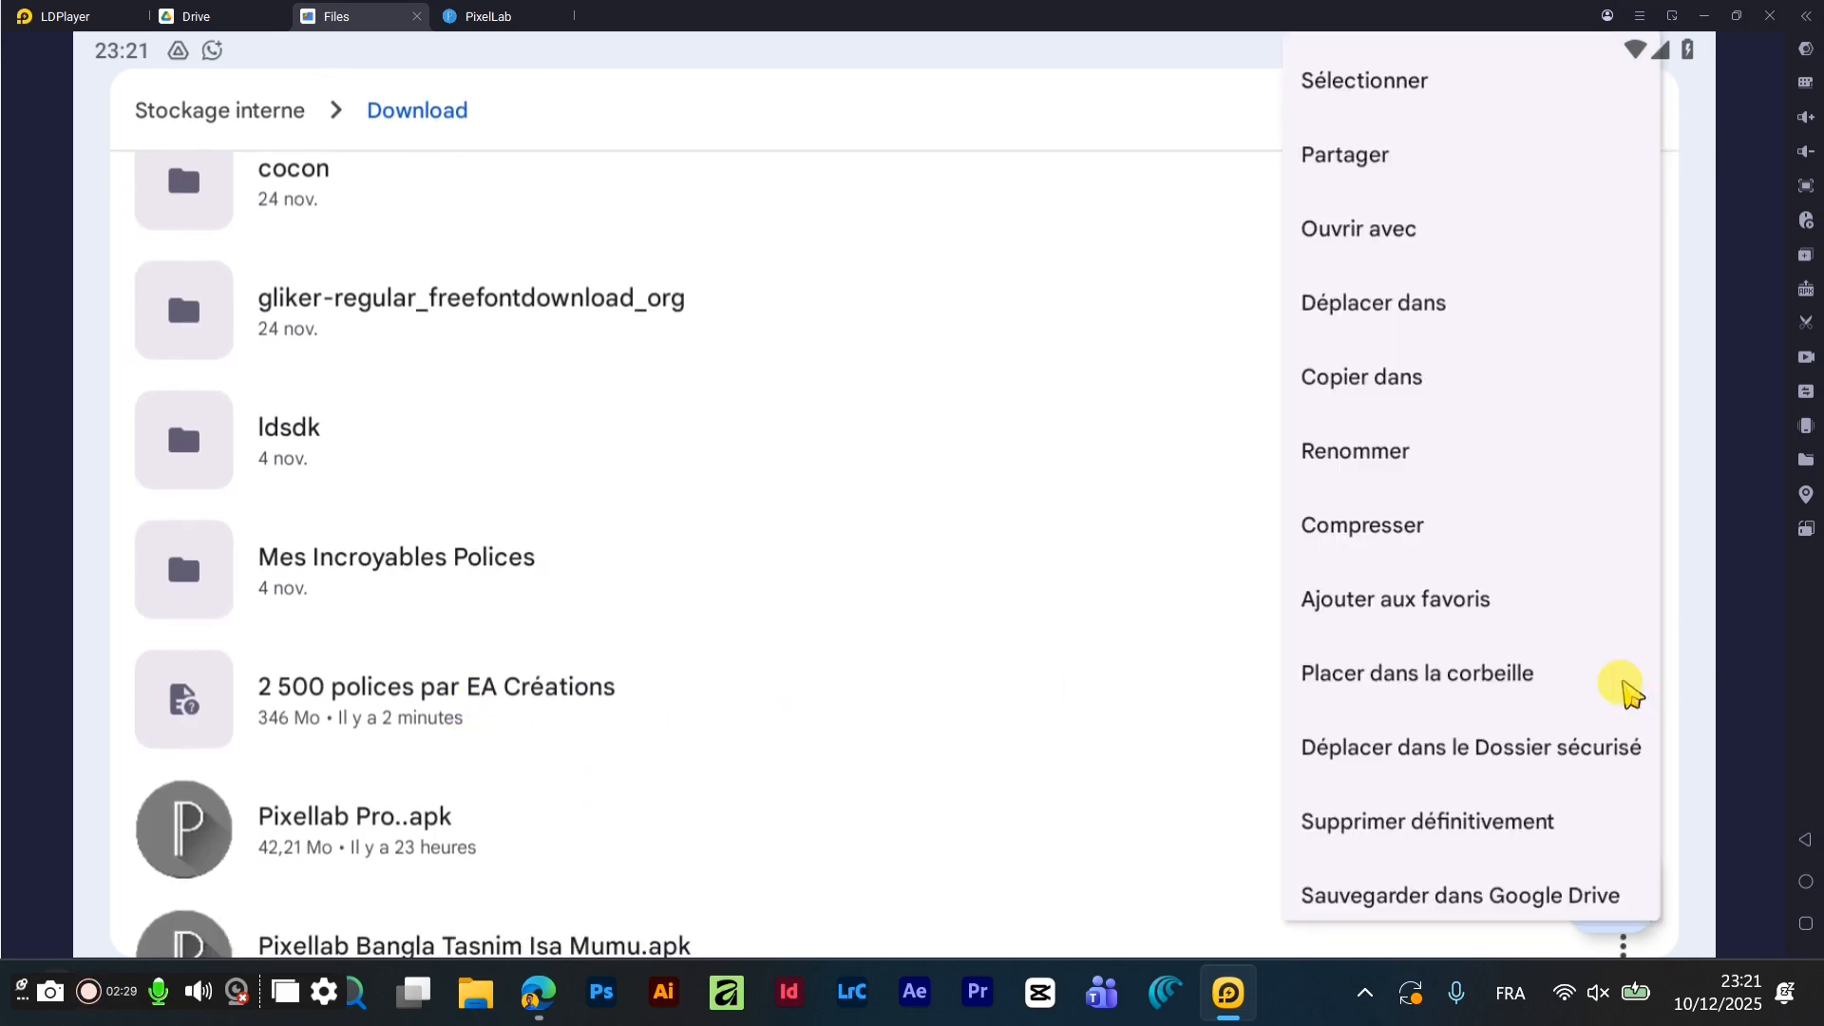
left_click(1347, 323)
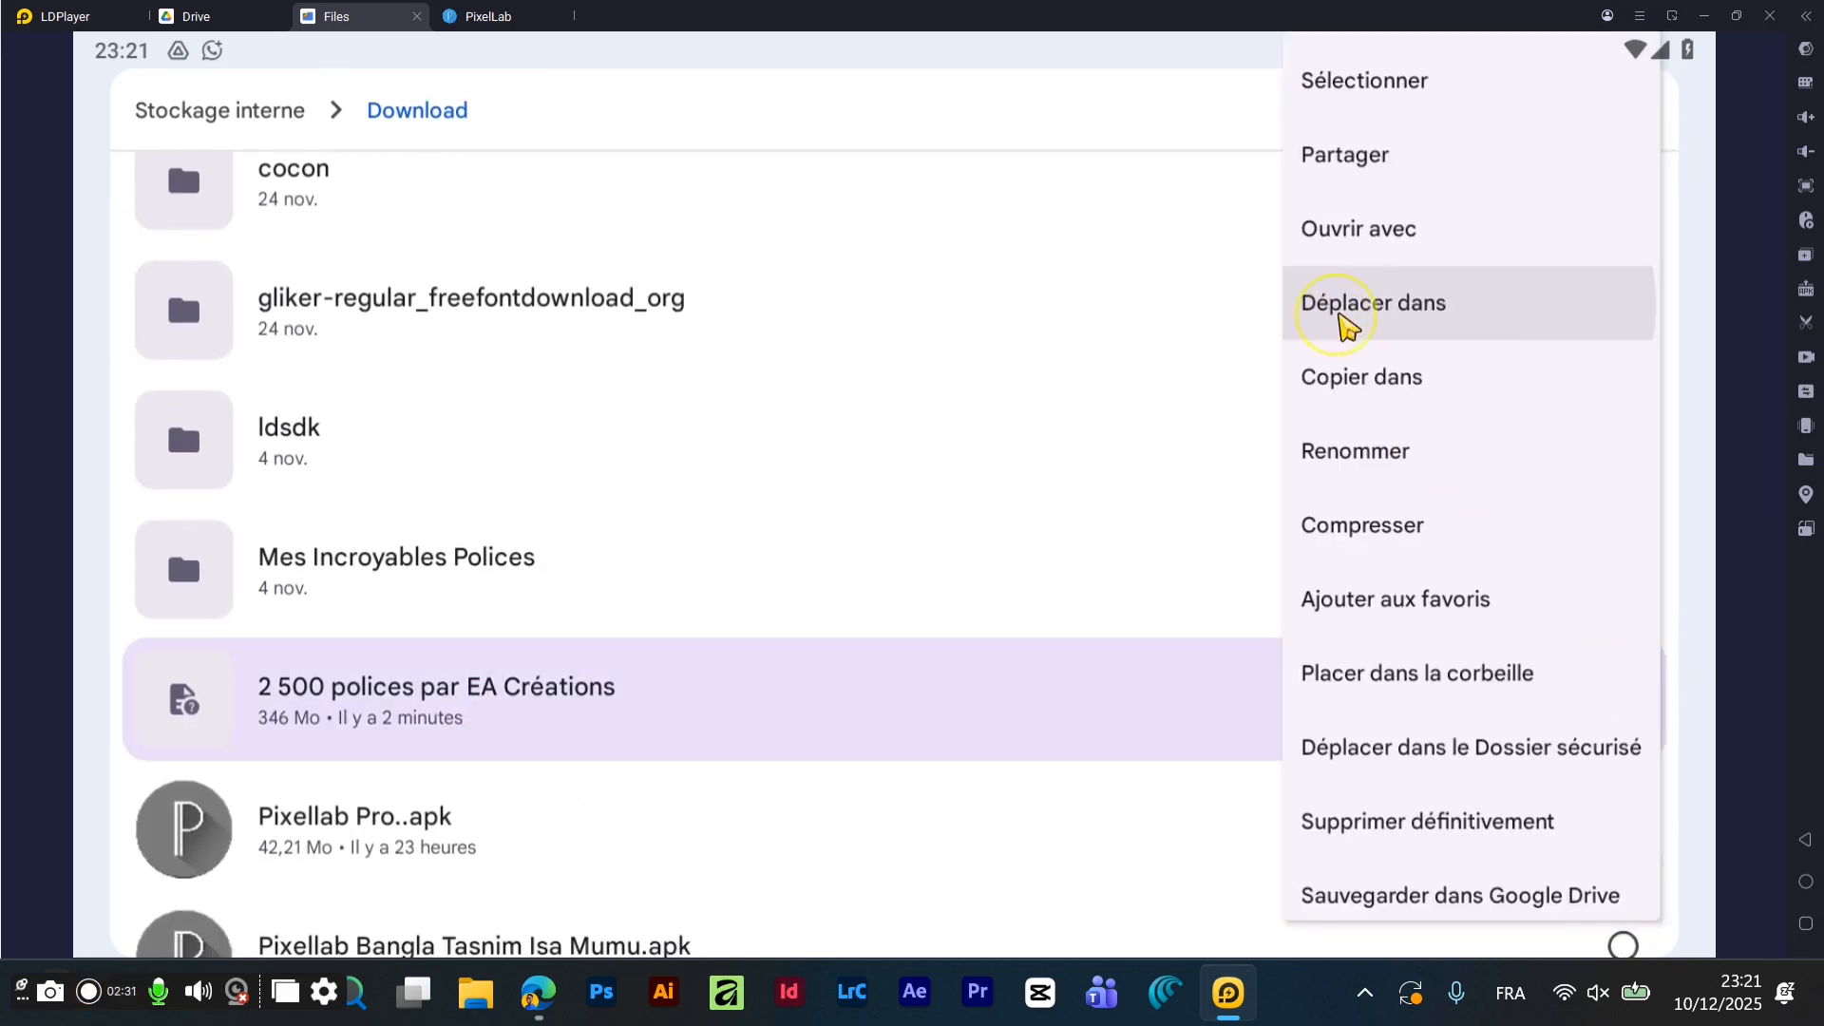
left_click(288, 330)
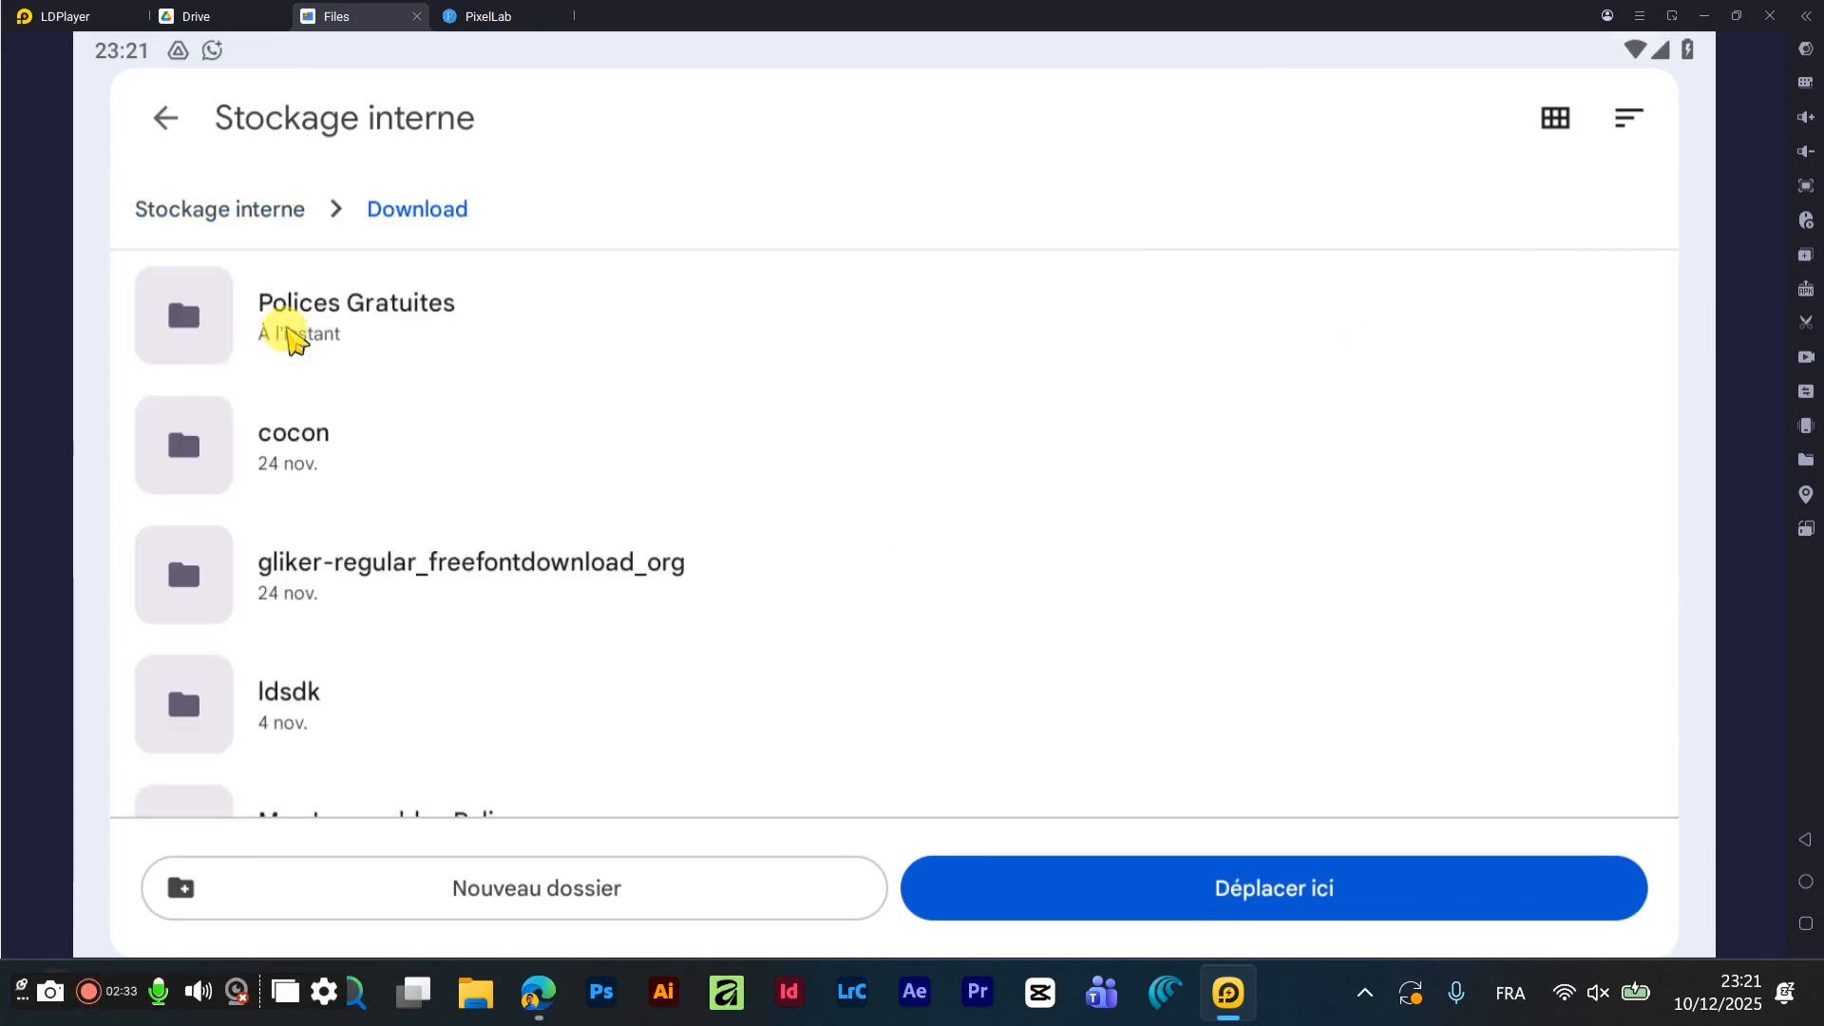
left_click(287, 332)
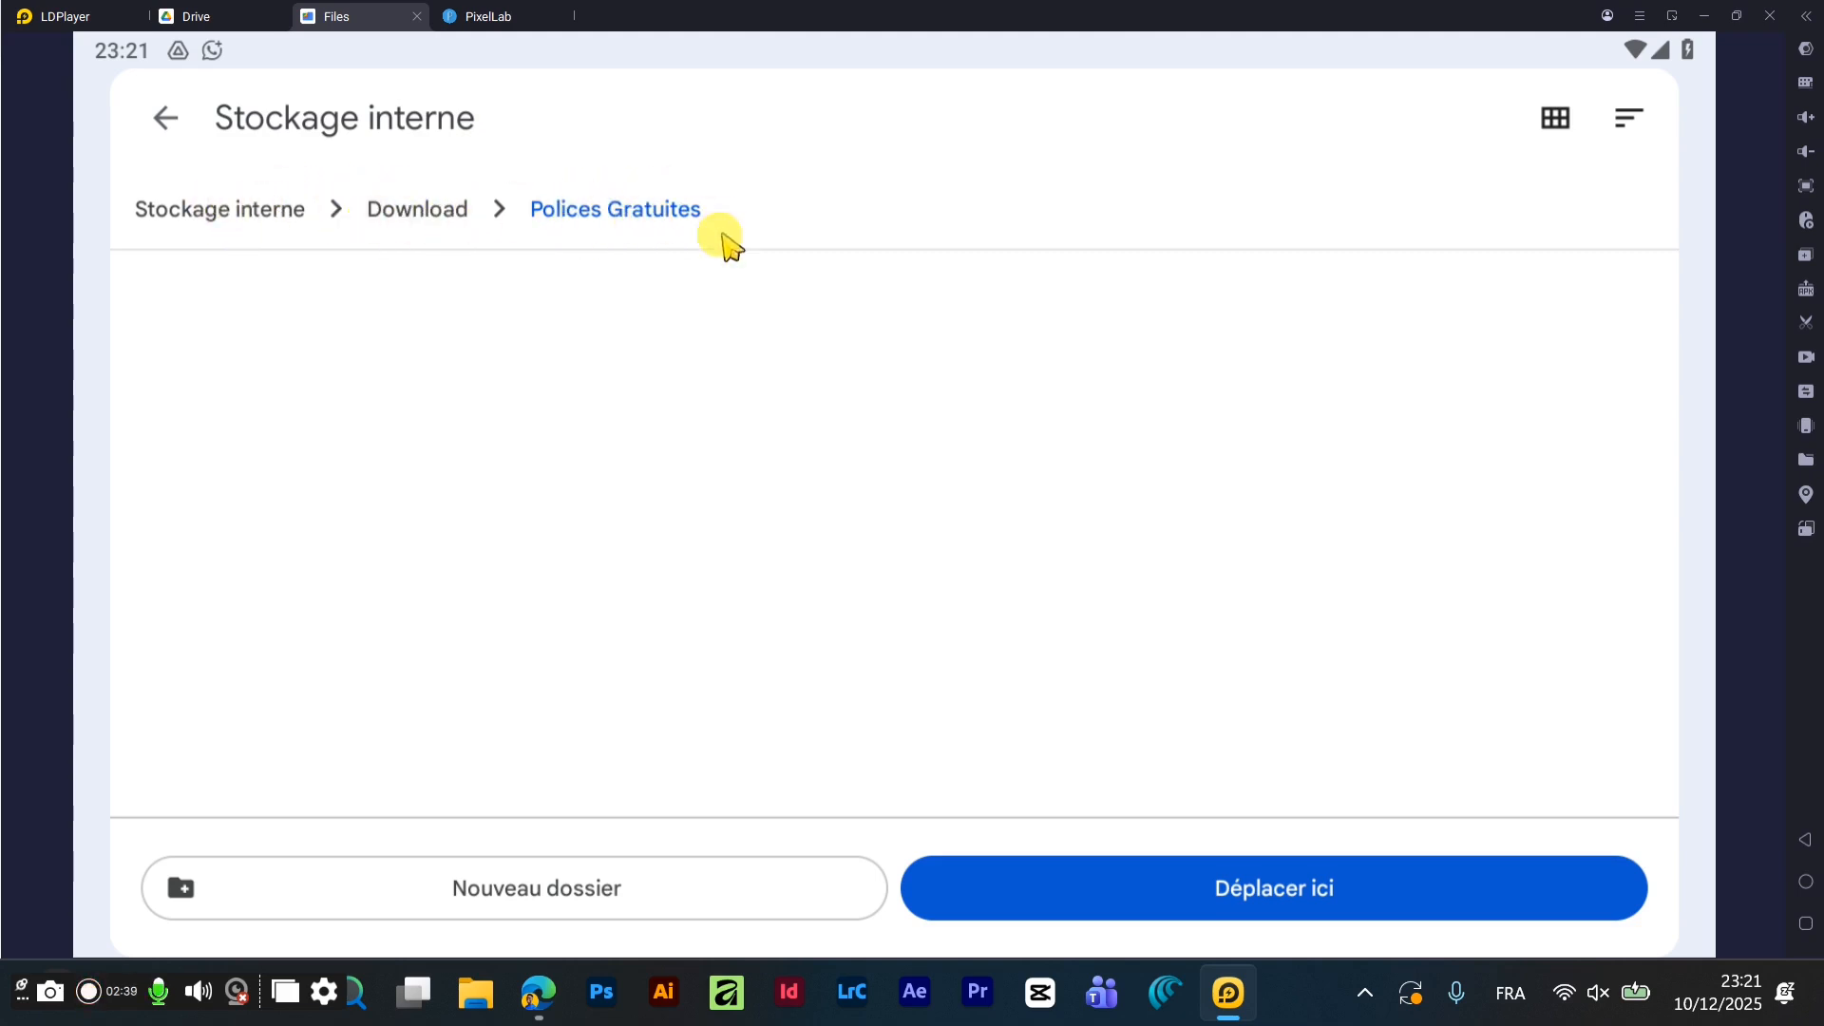
left_click(1314, 907)
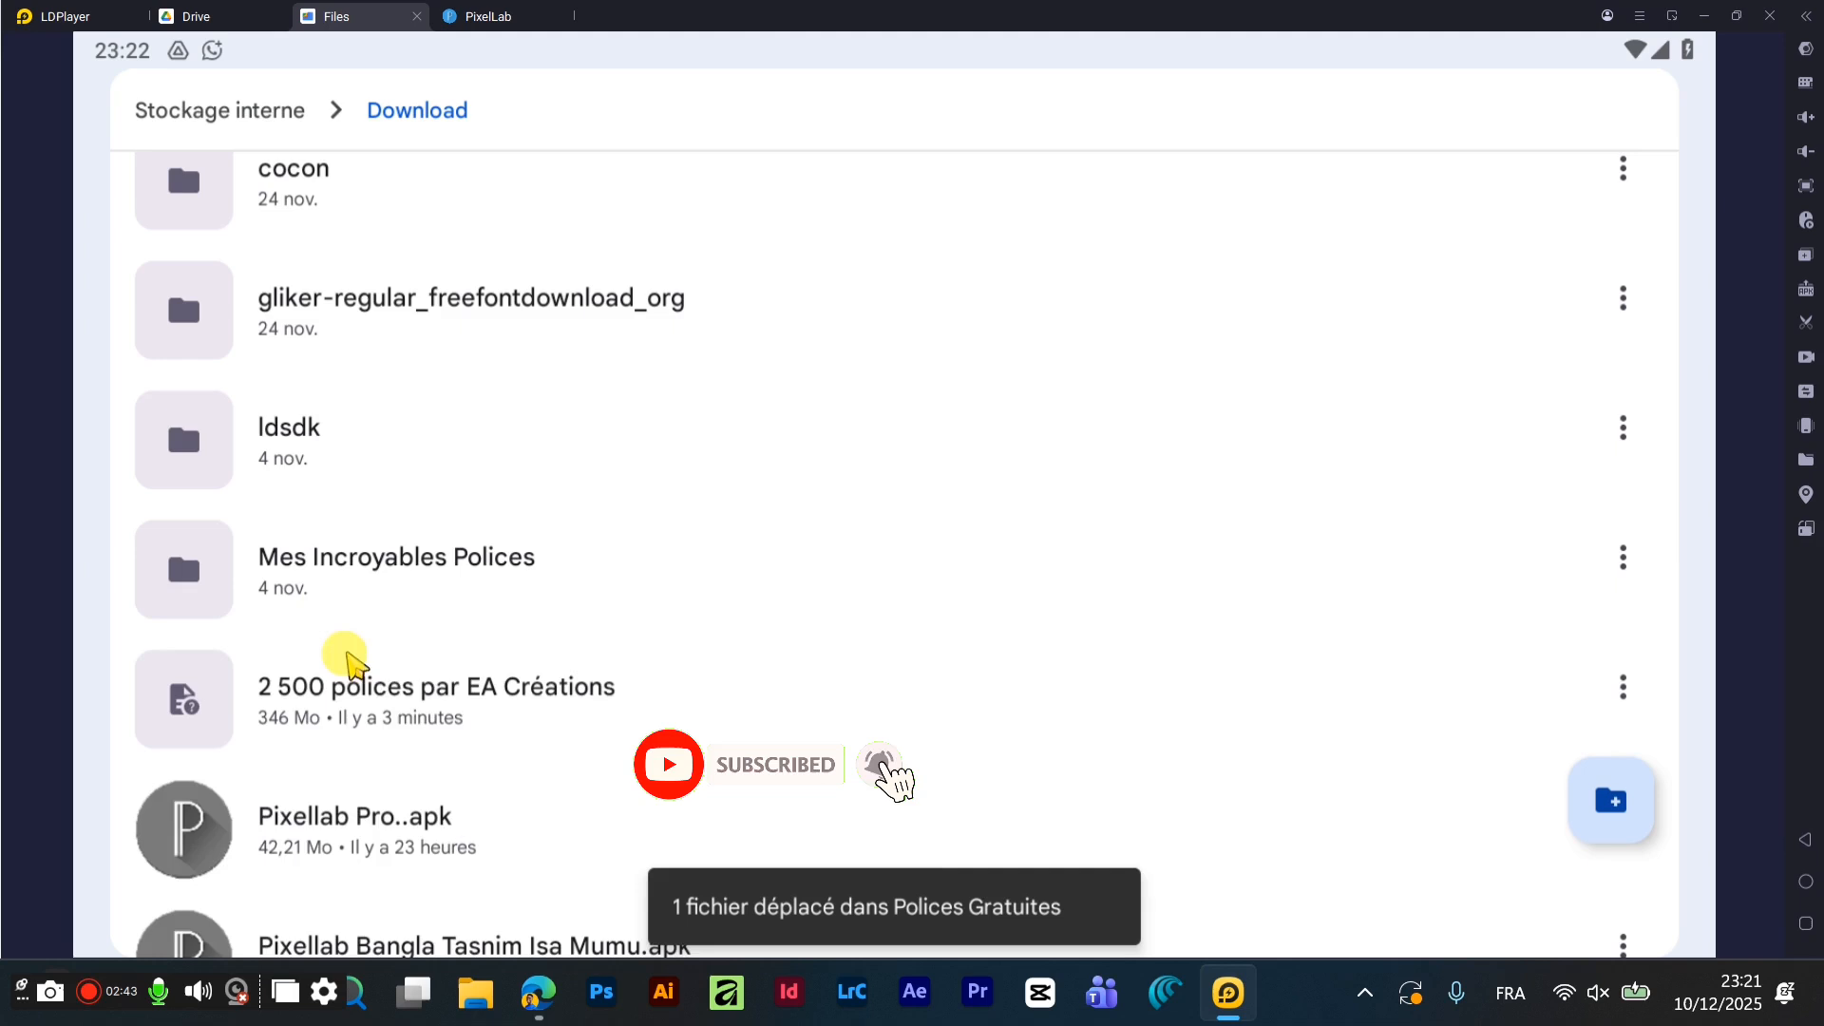
- Check the contents of the Polices Gratuites folder in Files and return to Download
scroll(361, 238, "up", 3)
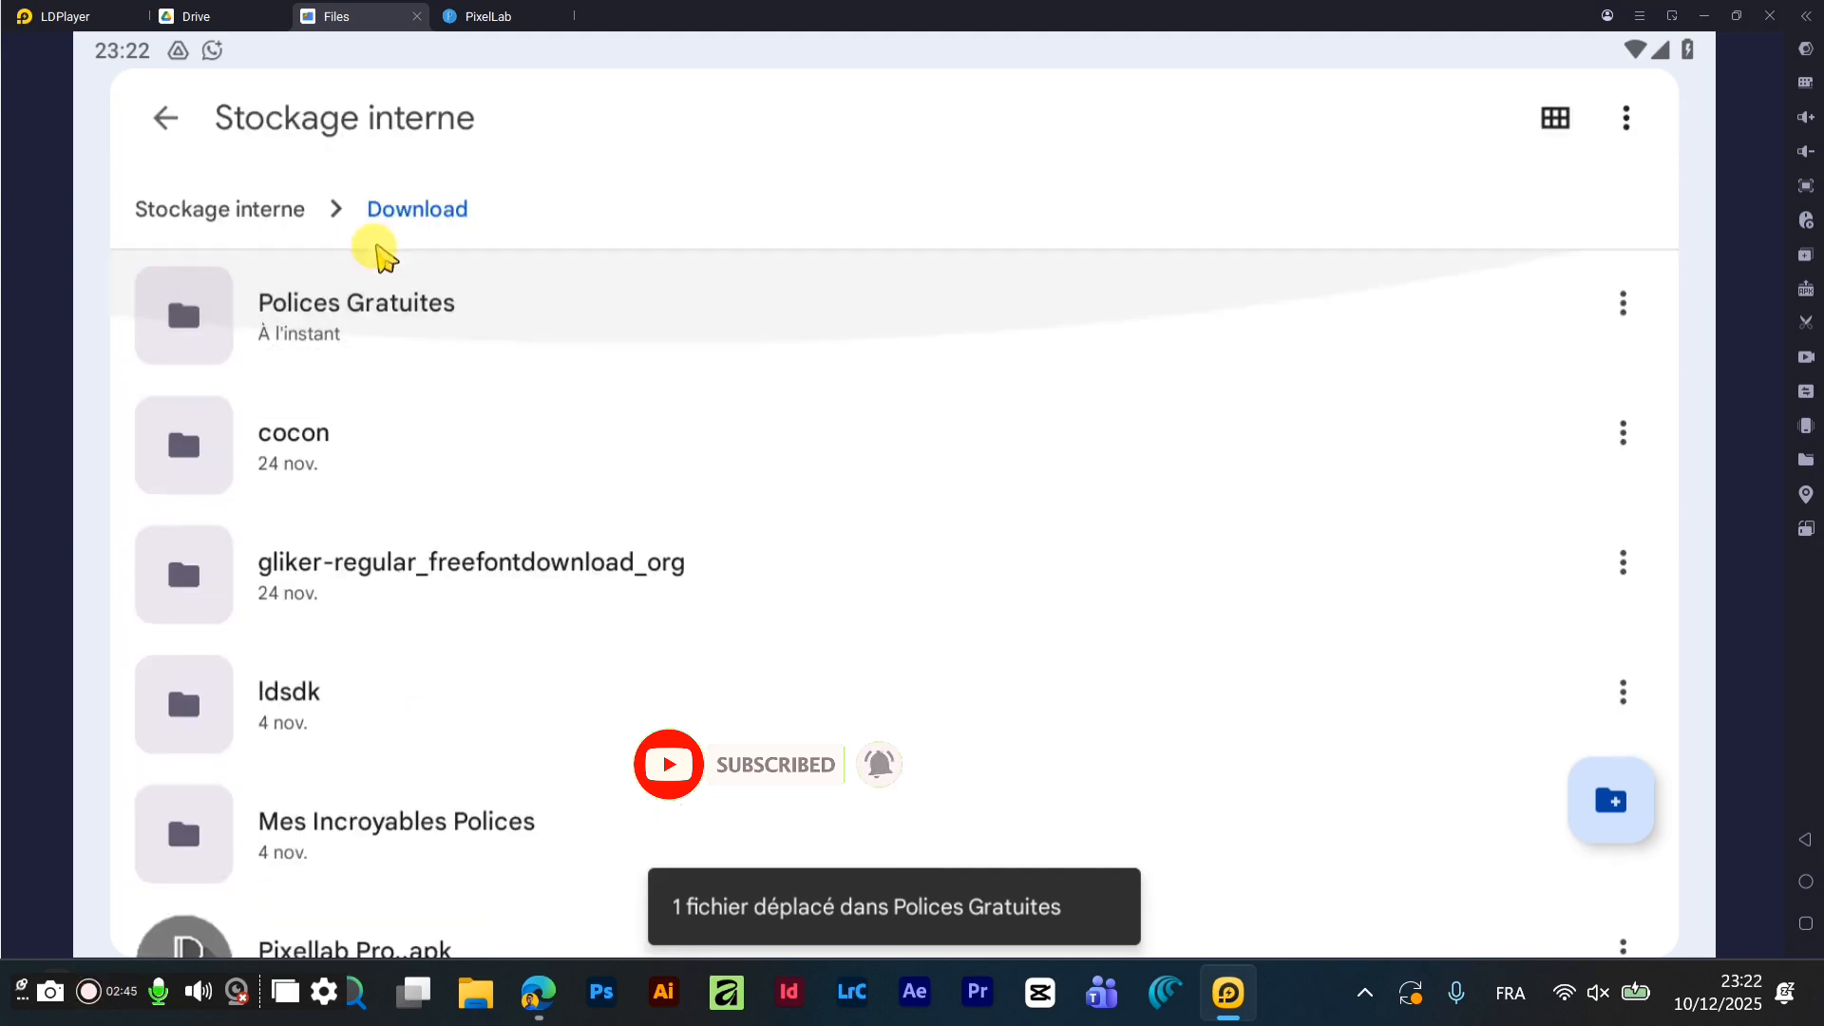
left_click(346, 317)
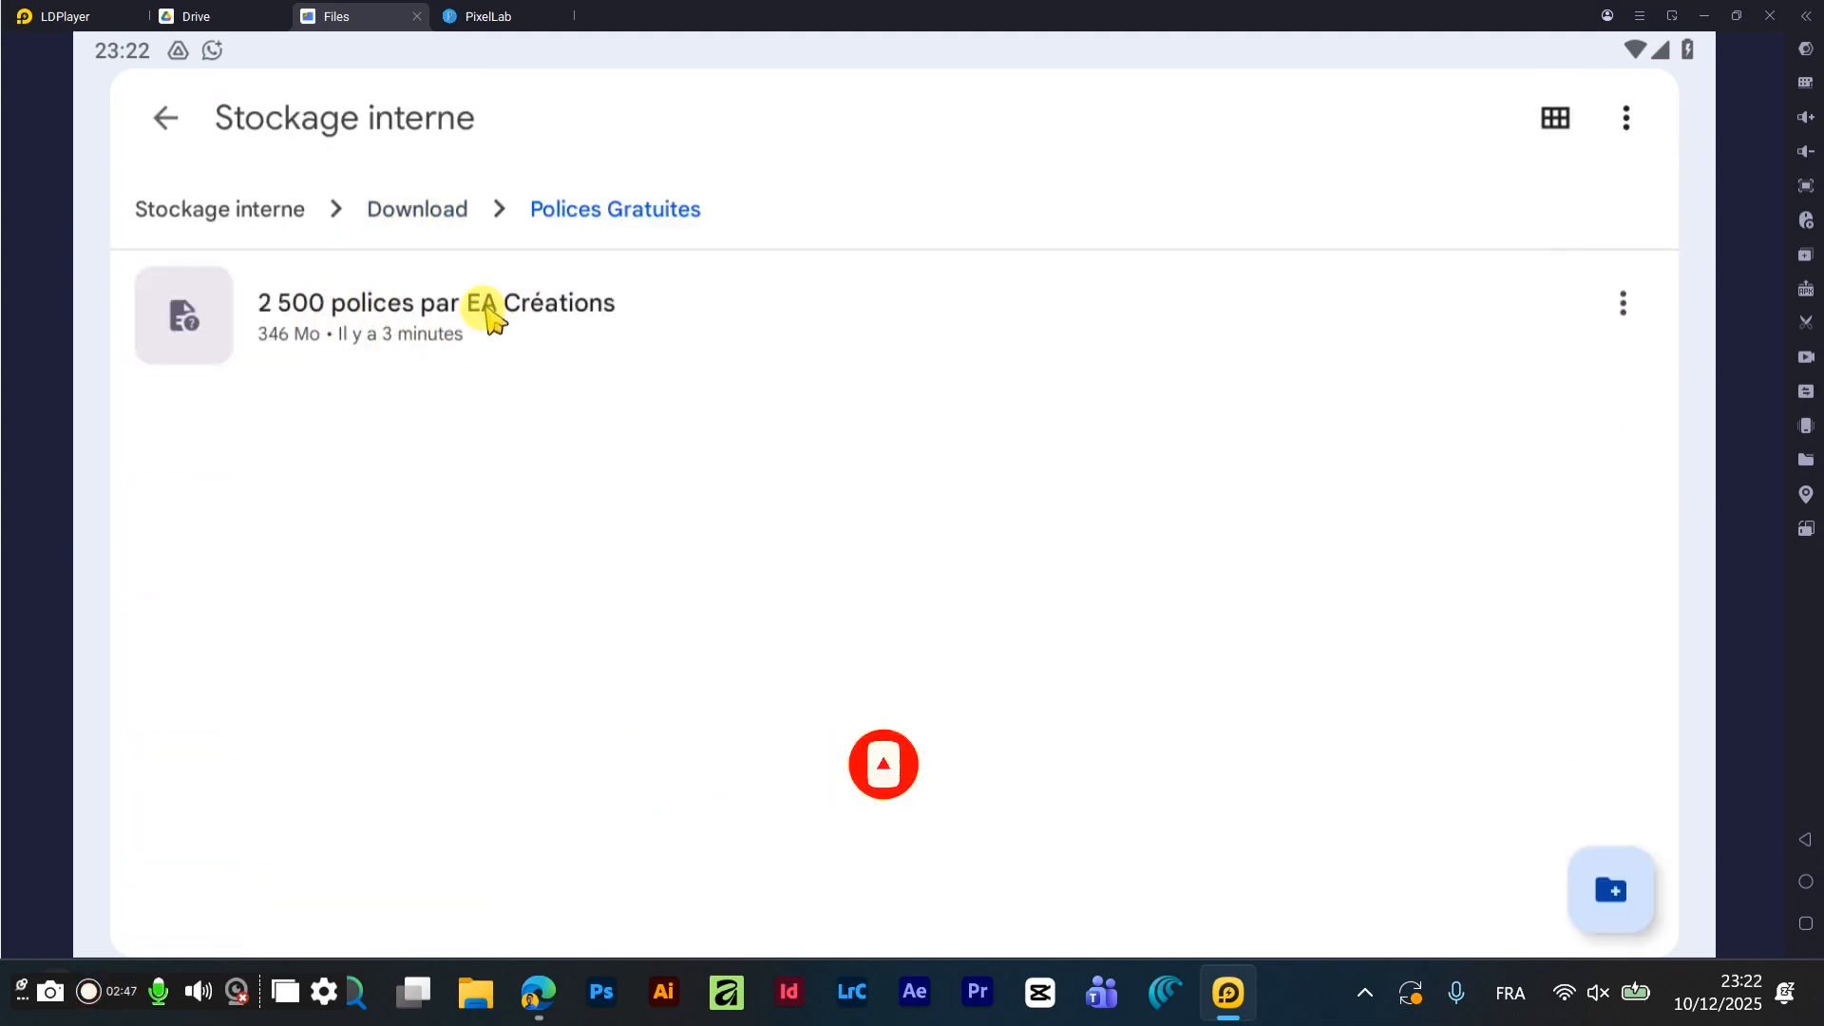
left_click(162, 119)
- Switch to PixelLab, reopen the font folder browser to refresh it, and go into Download/Polices Gratuites
left_click(475, 16)
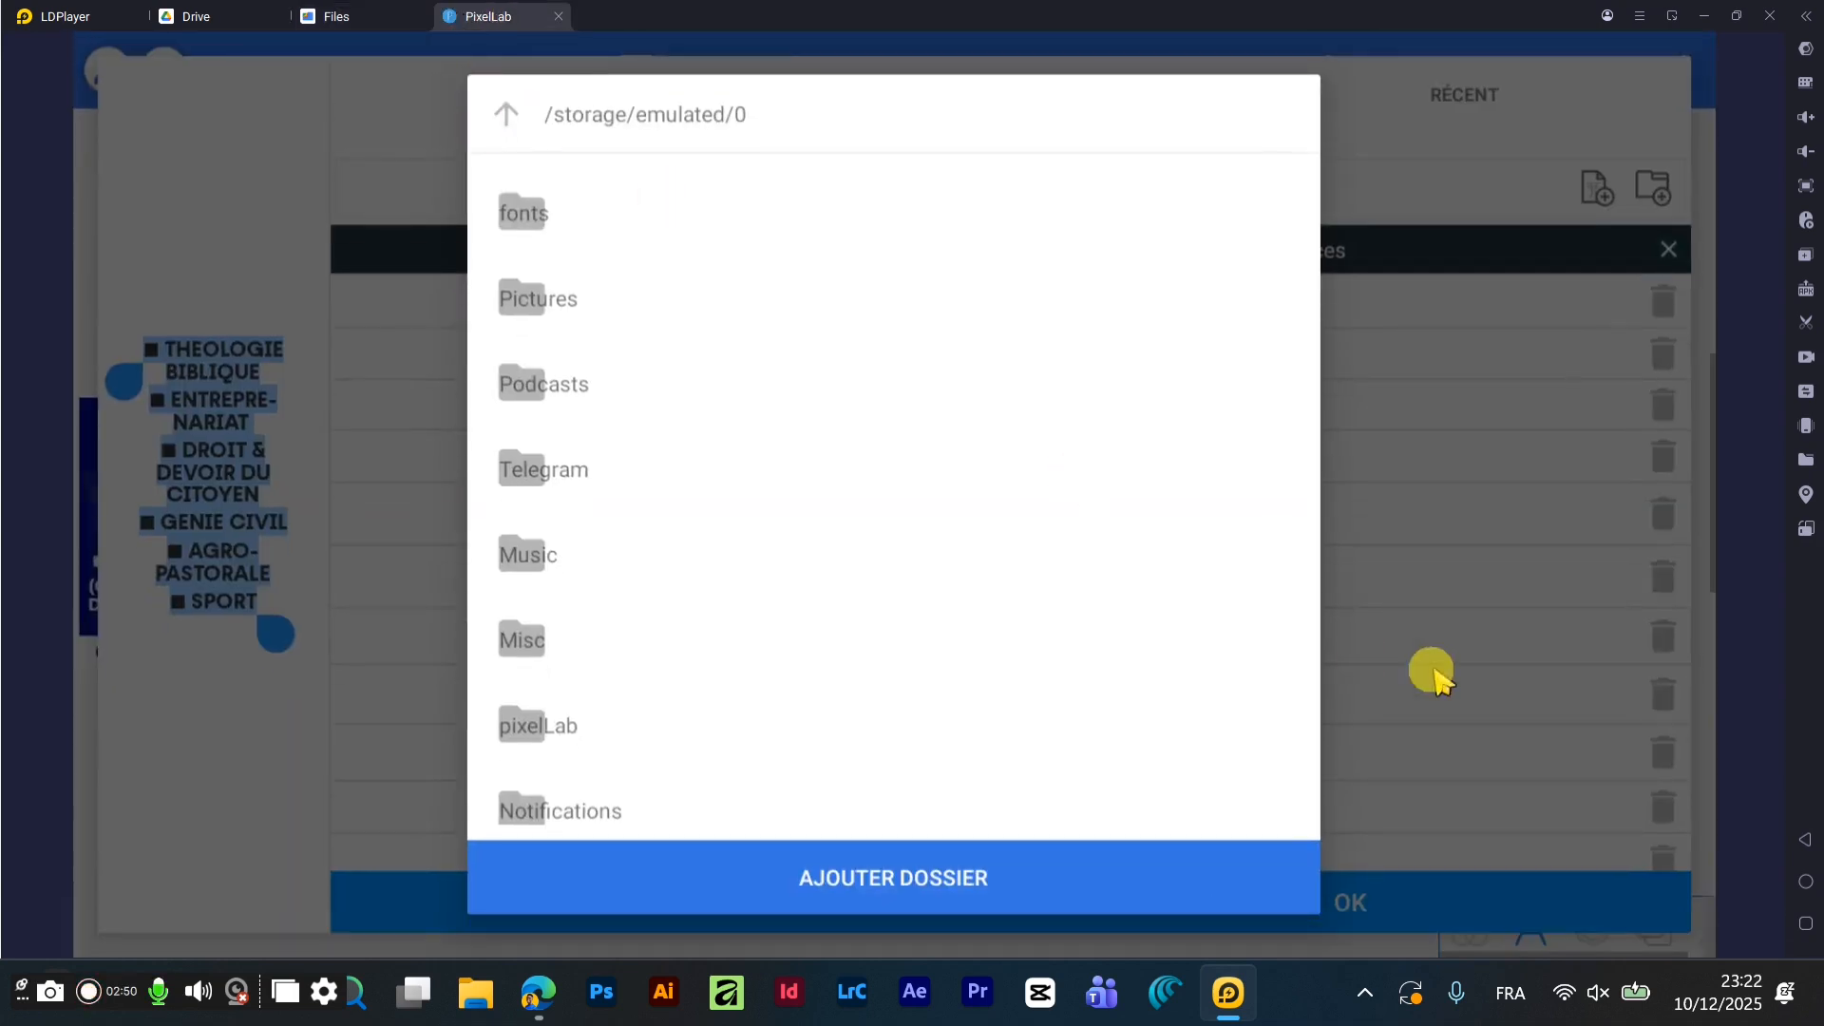
left_click(1804, 839)
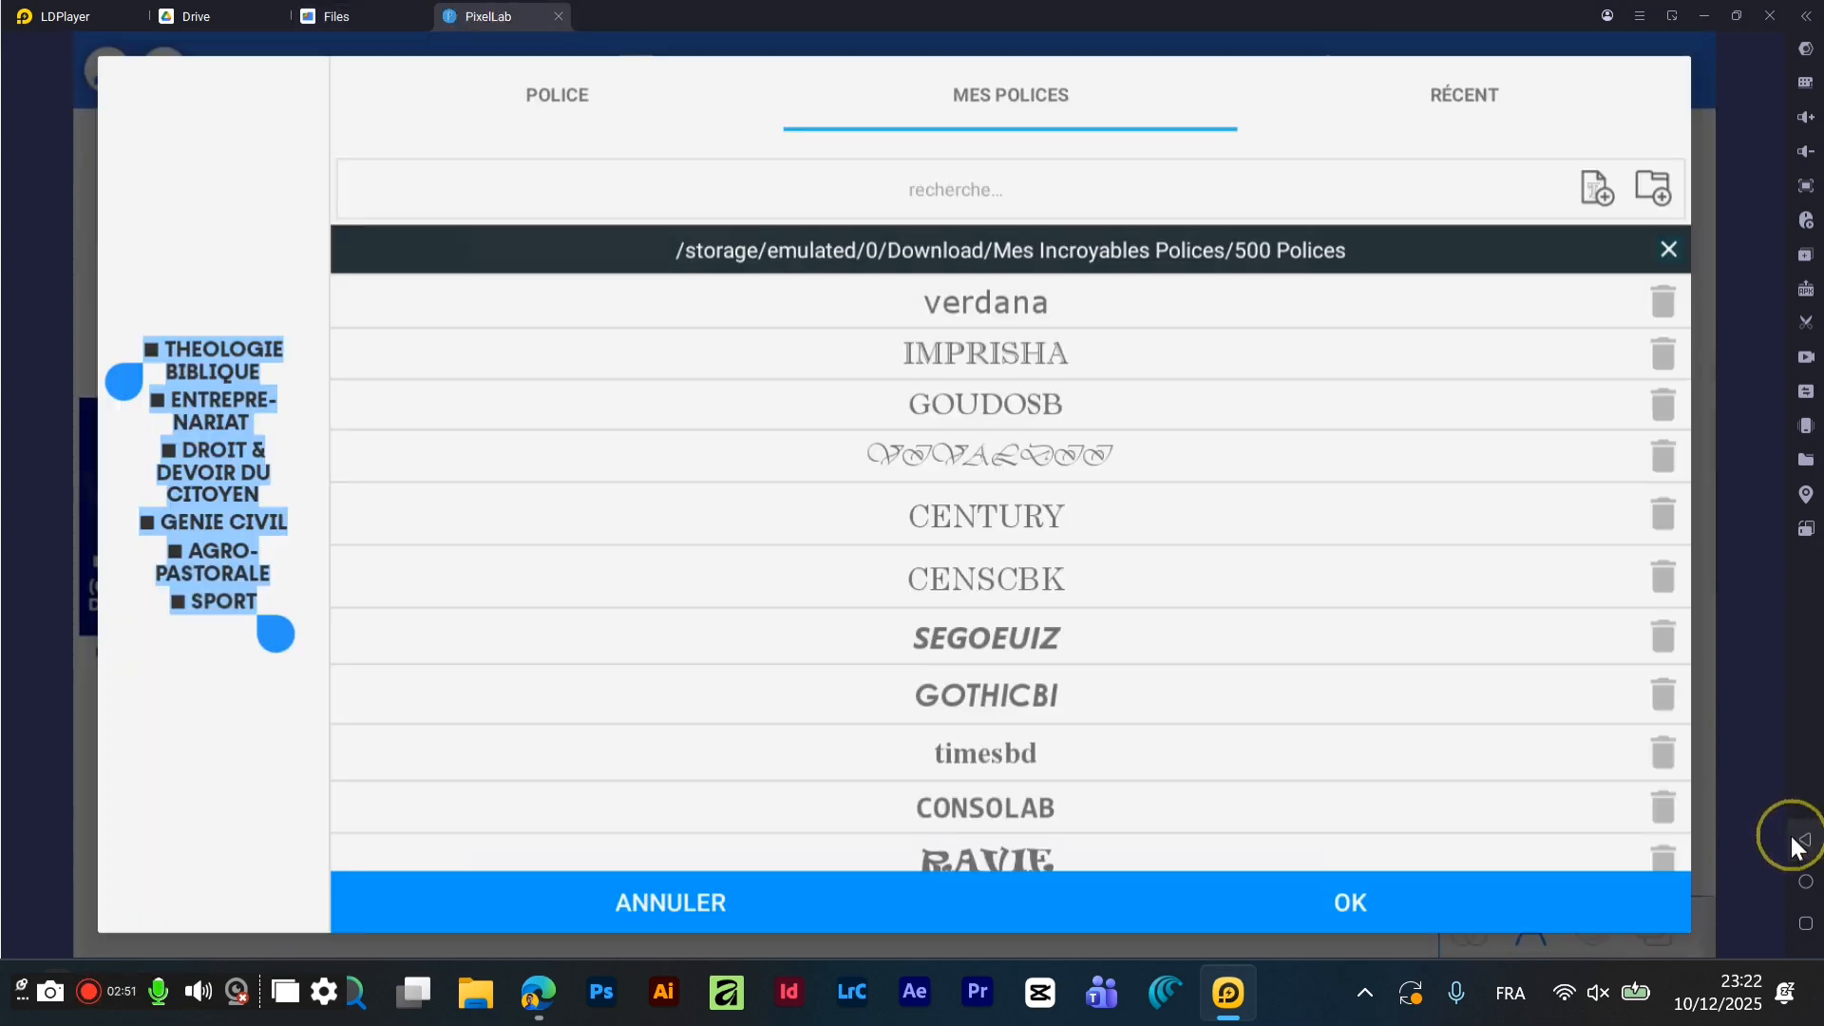
left_click(1655, 187)
scroll(732, 469, "down", 8)
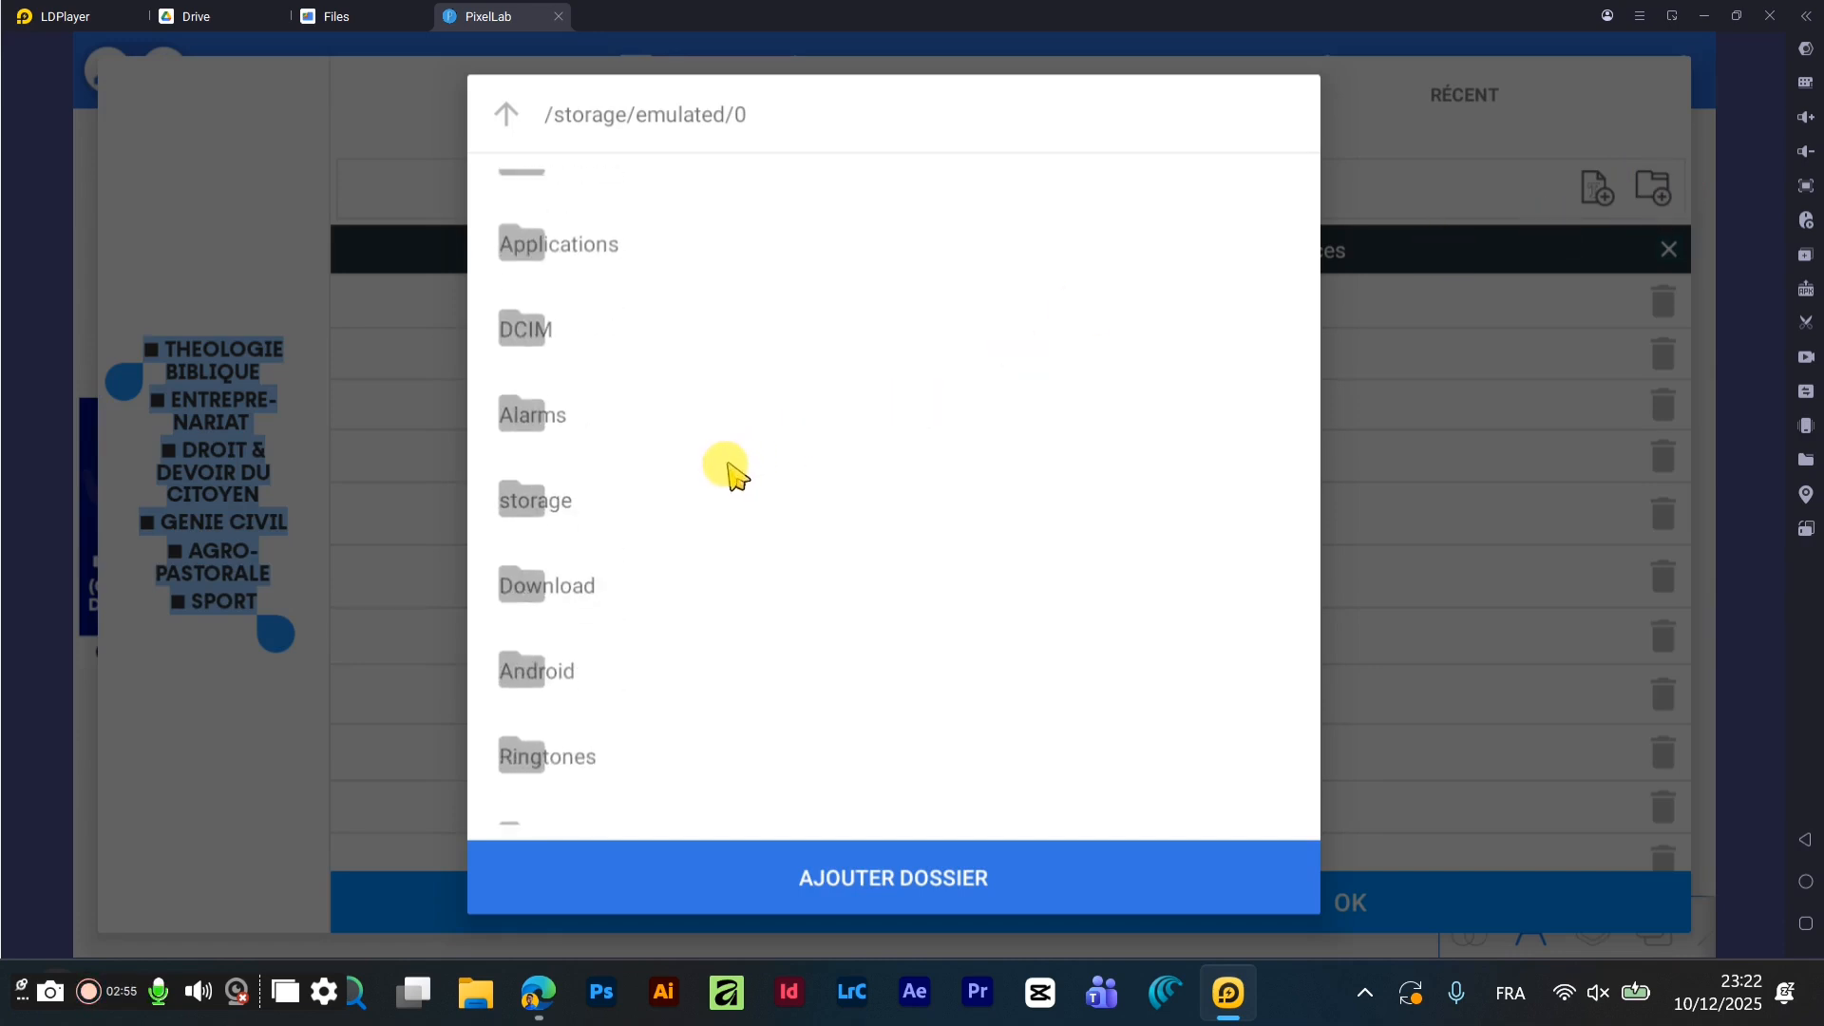
left_click(578, 613)
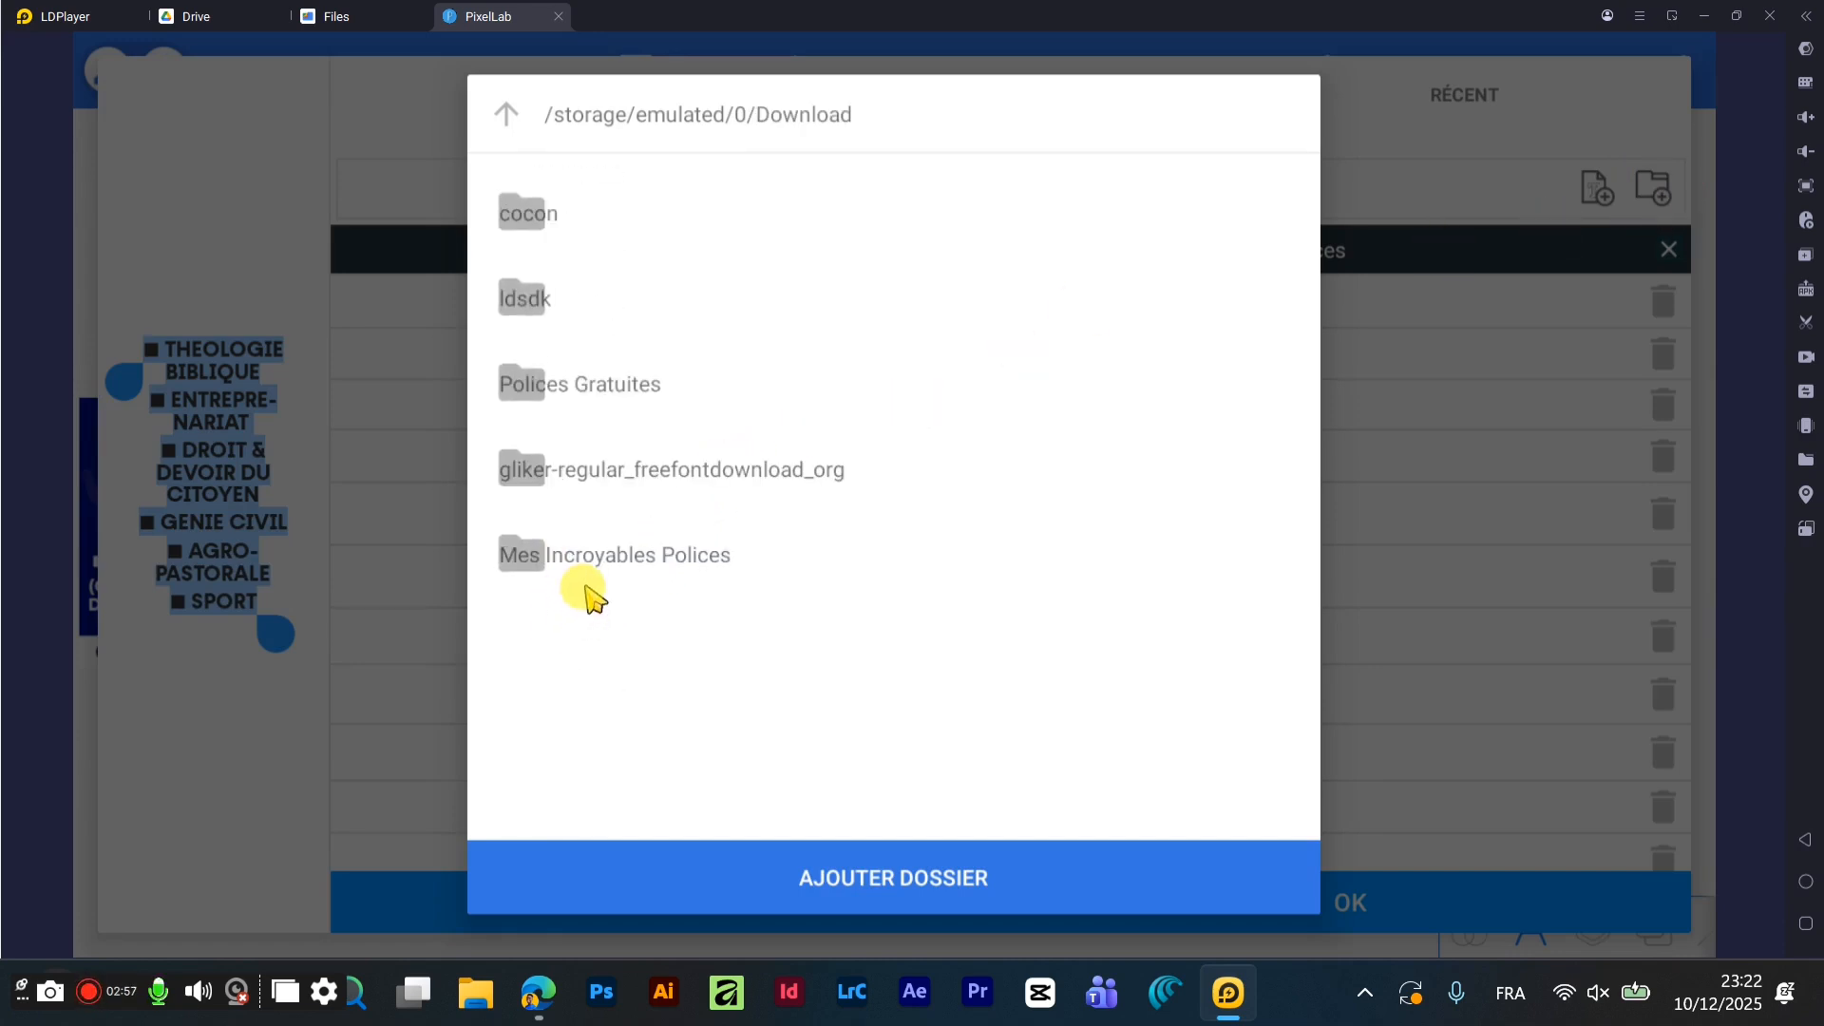
left_click(589, 400)
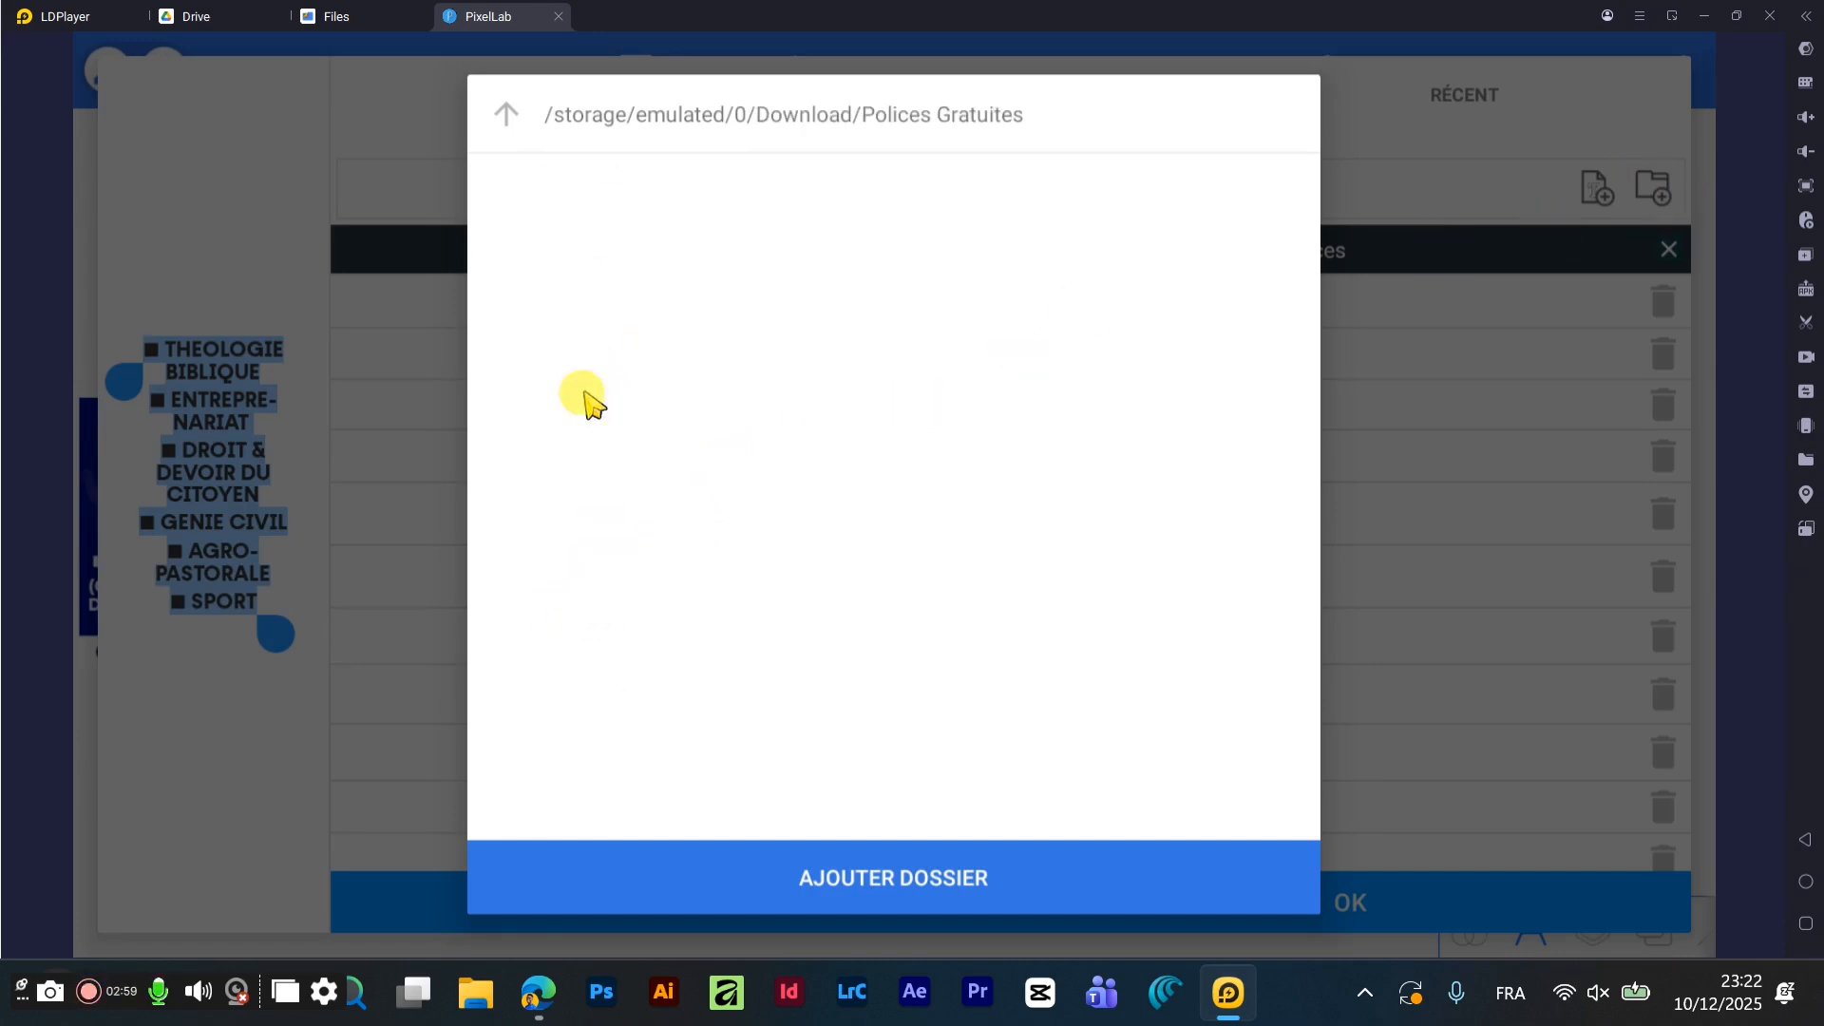
- Add the Download/Polices Gratuites folder to the custom fonts and browse the font list for its fonts
left_click(869, 879)
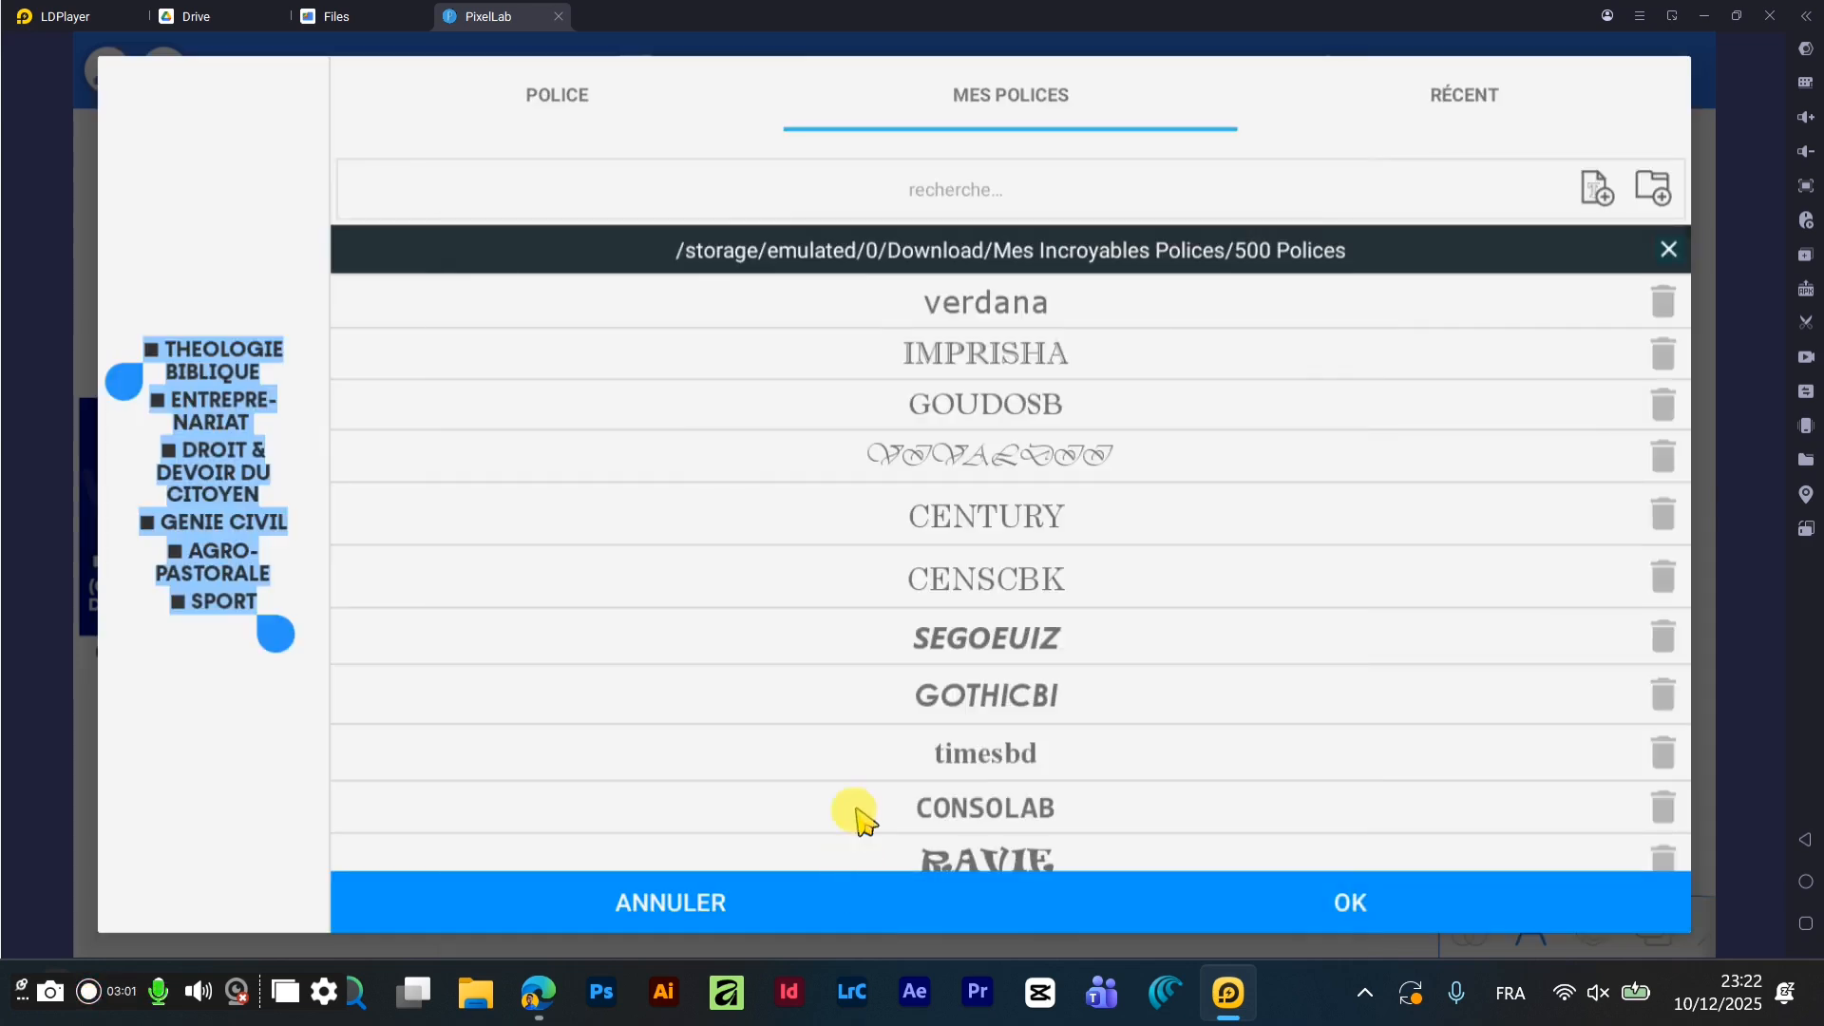
scroll(1092, 365, "down", 10)
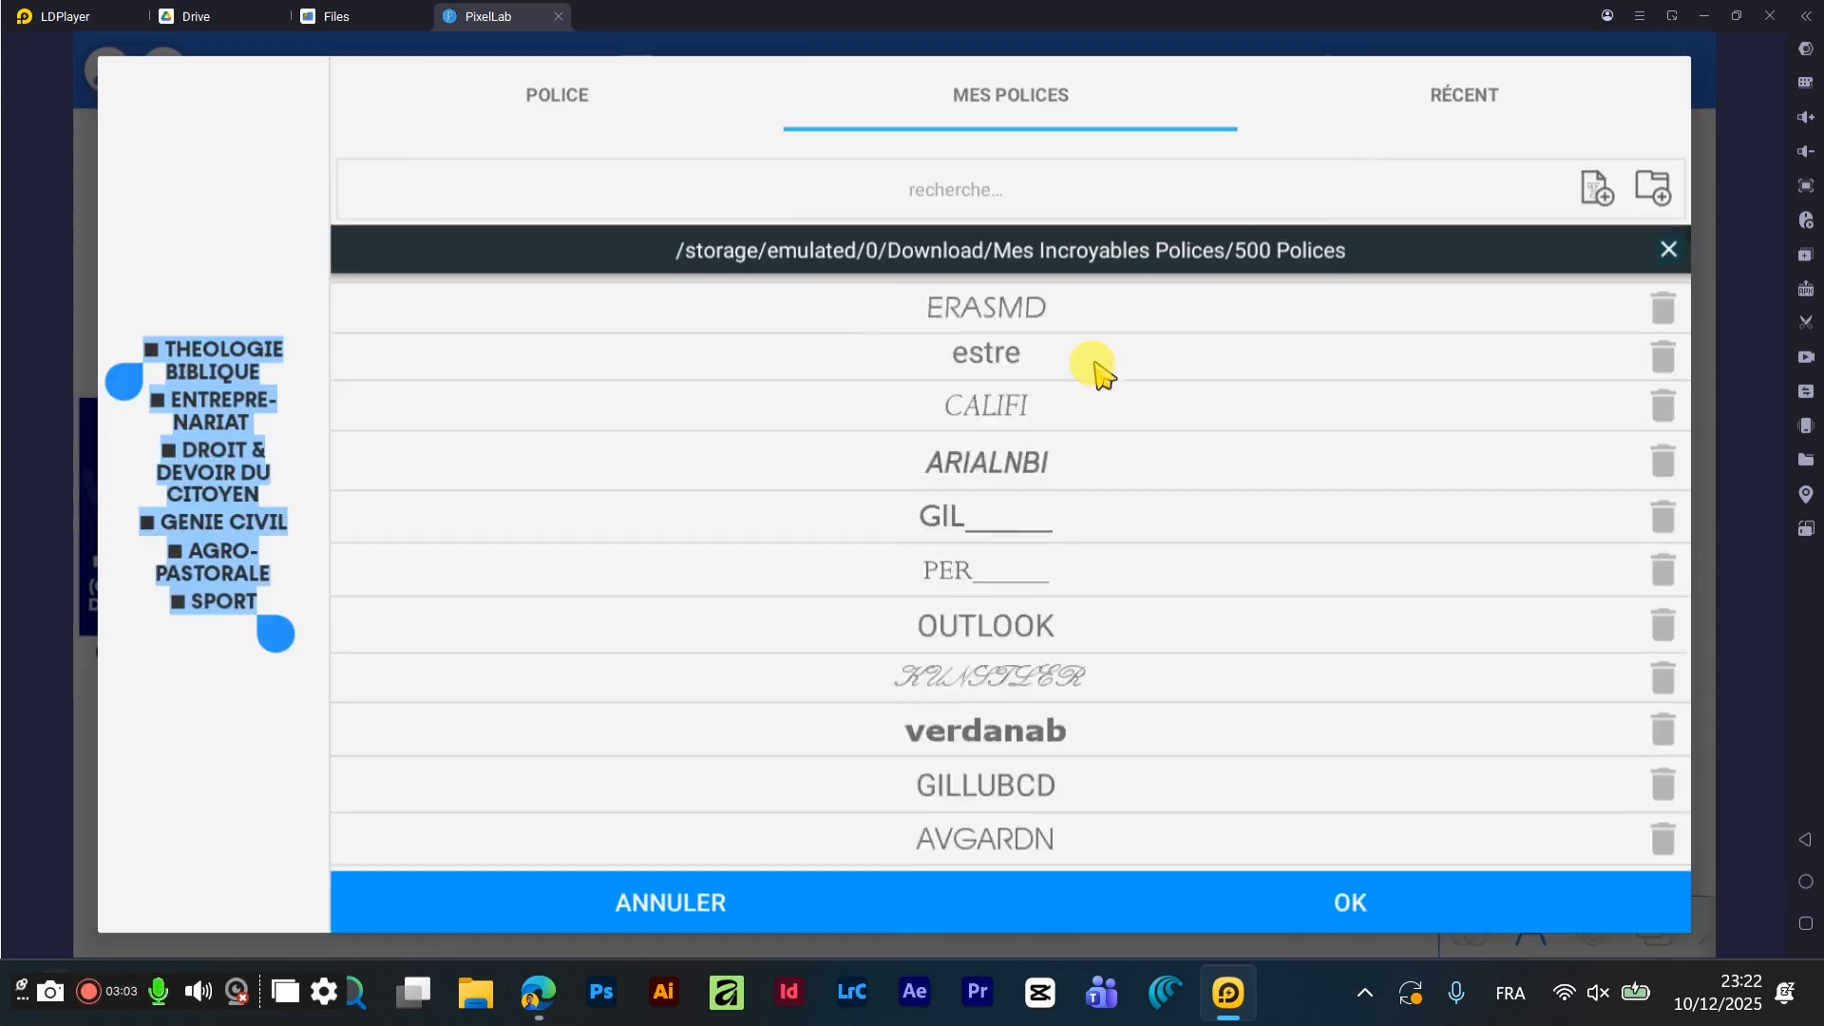
scroll(1016, 411, "down", 10)
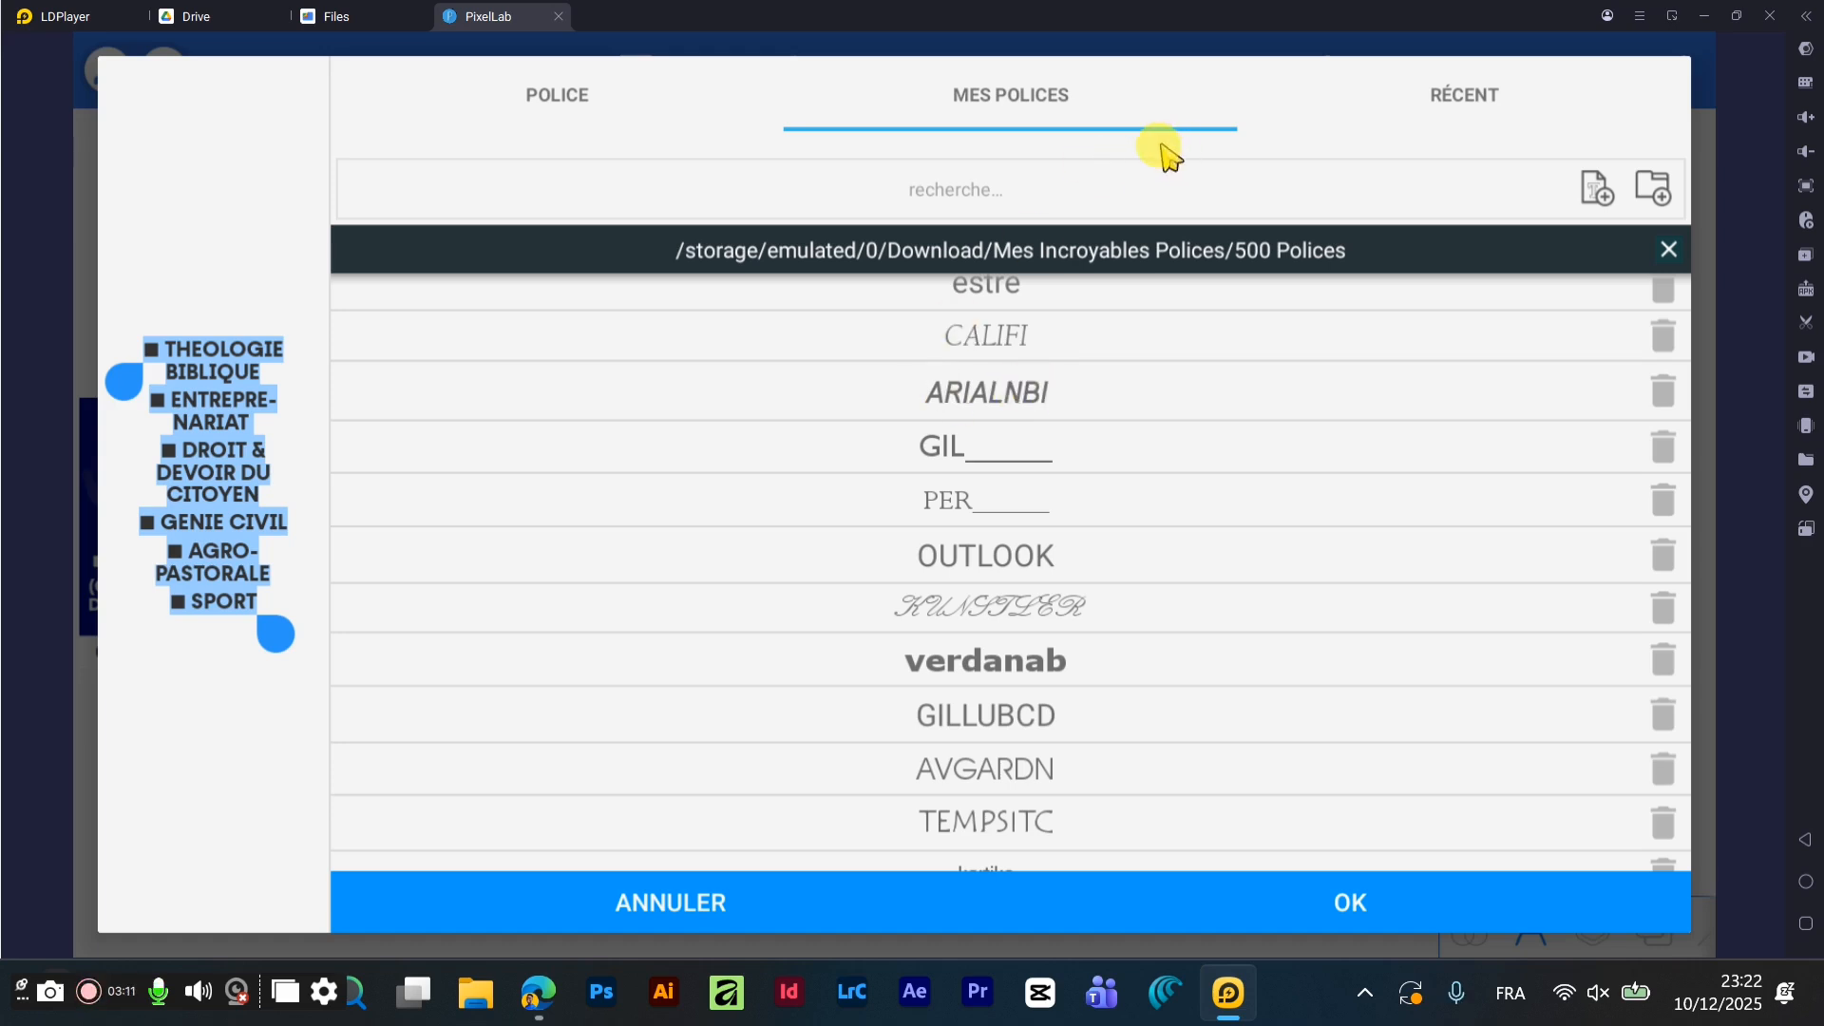
scroll(1079, 322, "down", 15)
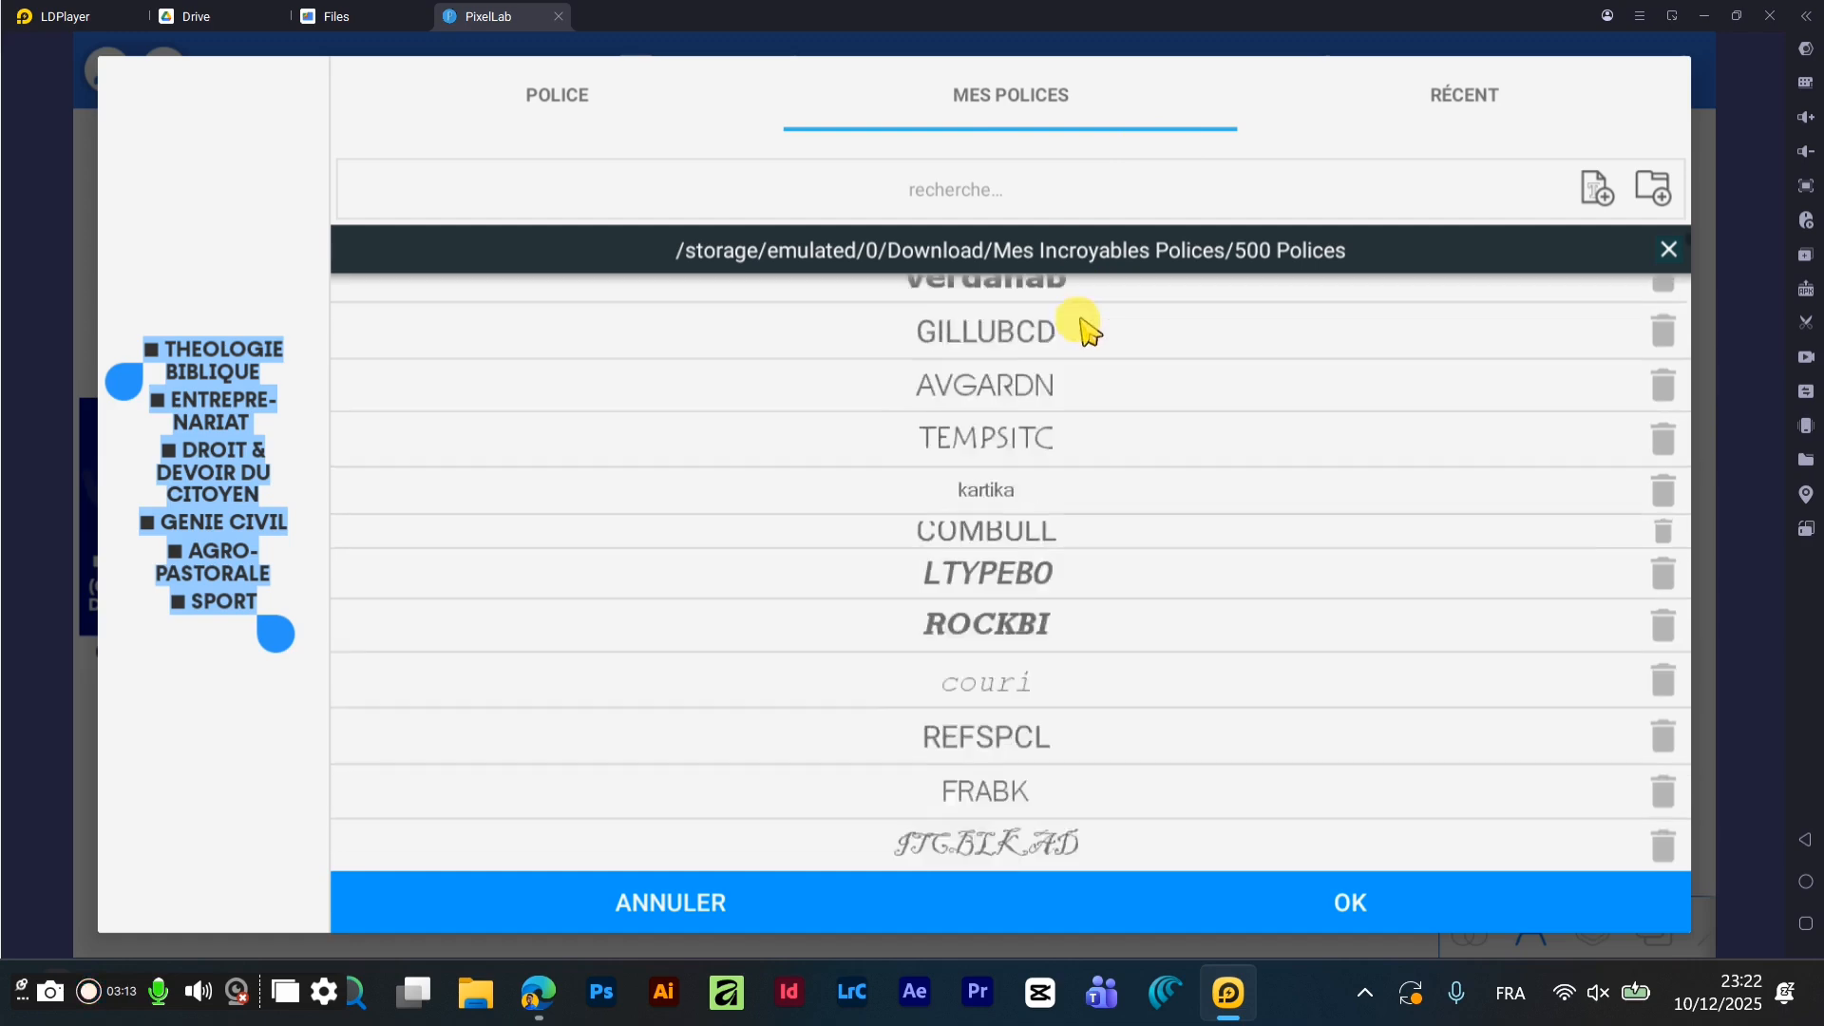
scroll(1088, 361, "down", 20)
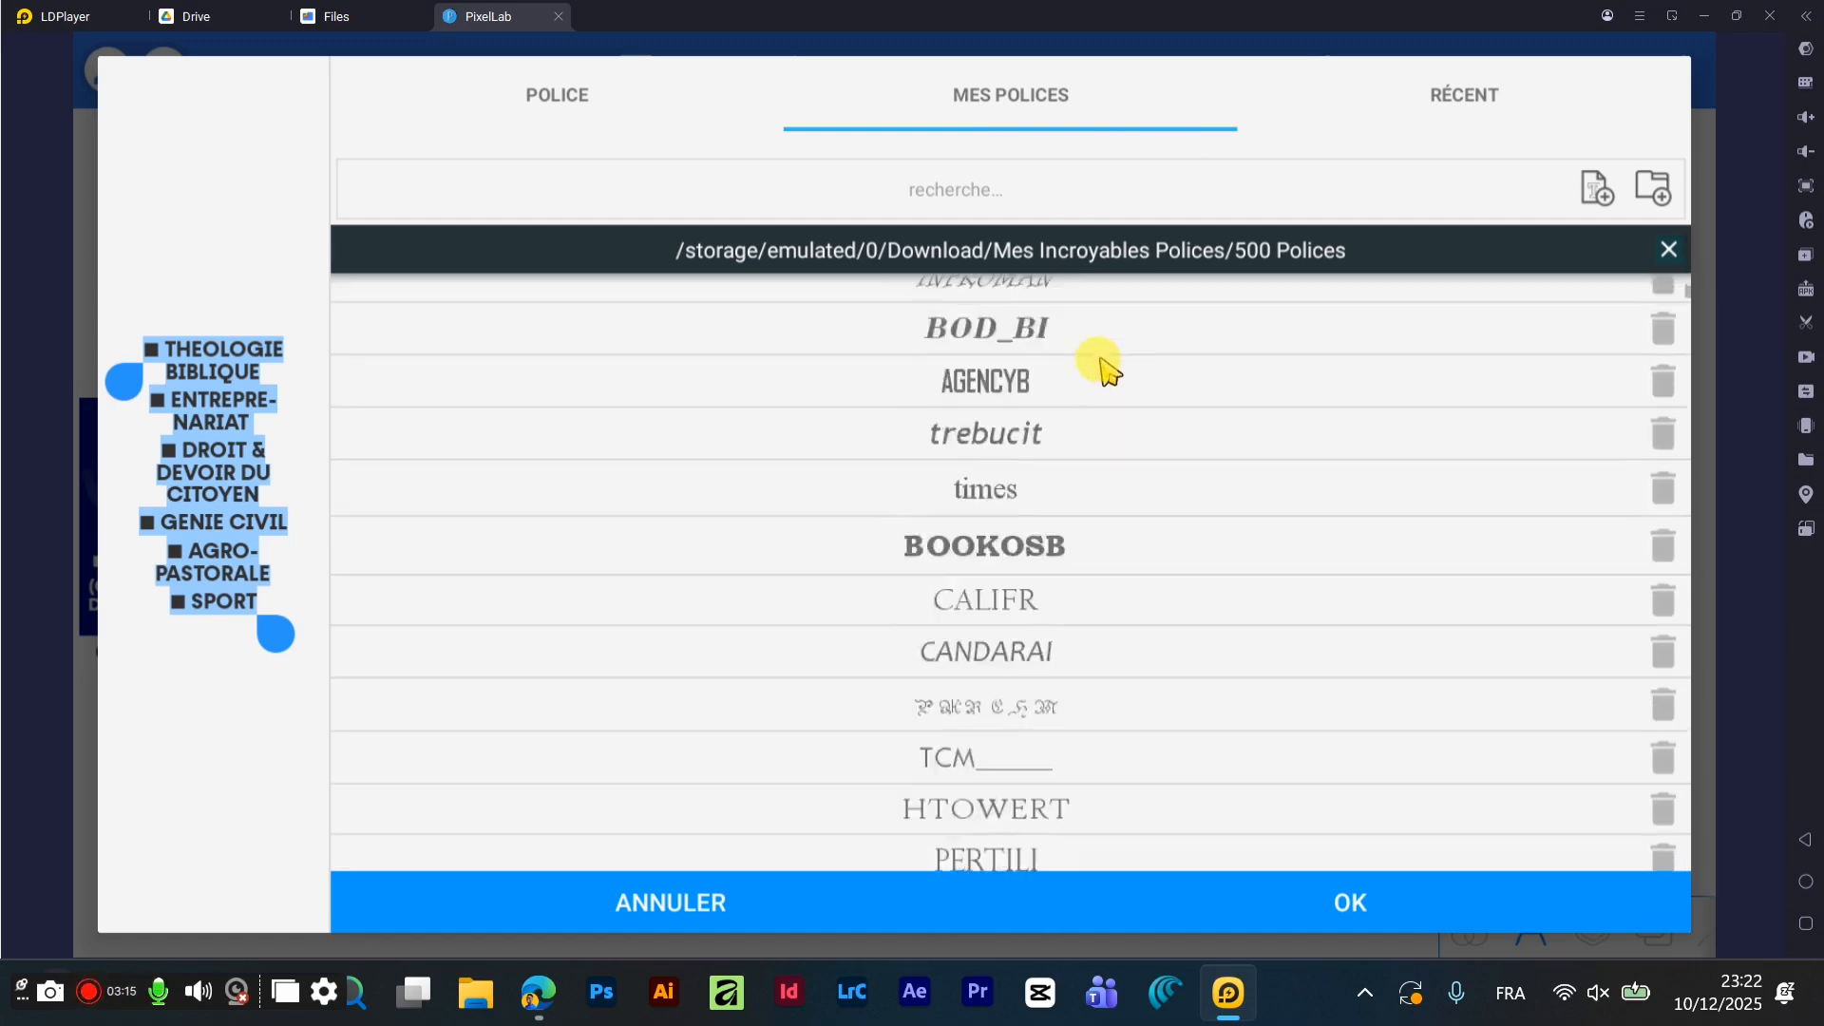
scroll(1107, 376, "down", 20)
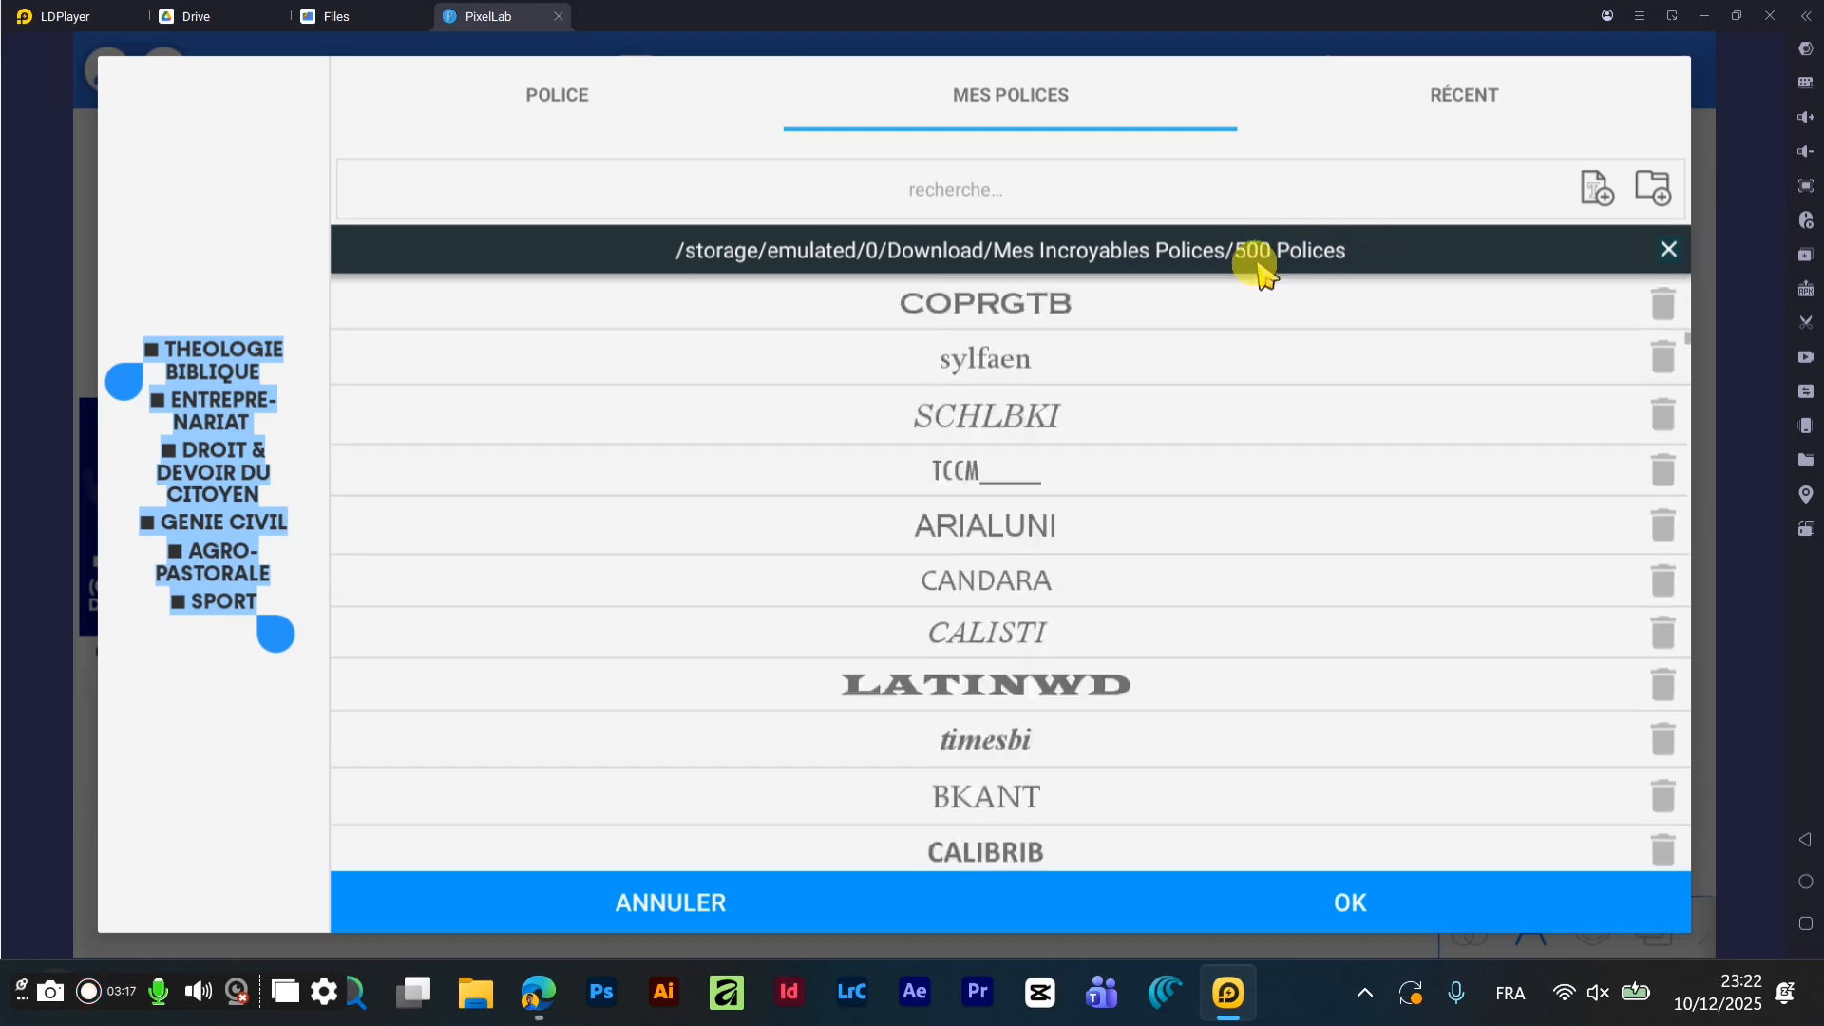
scroll(1101, 437, "down", 10)
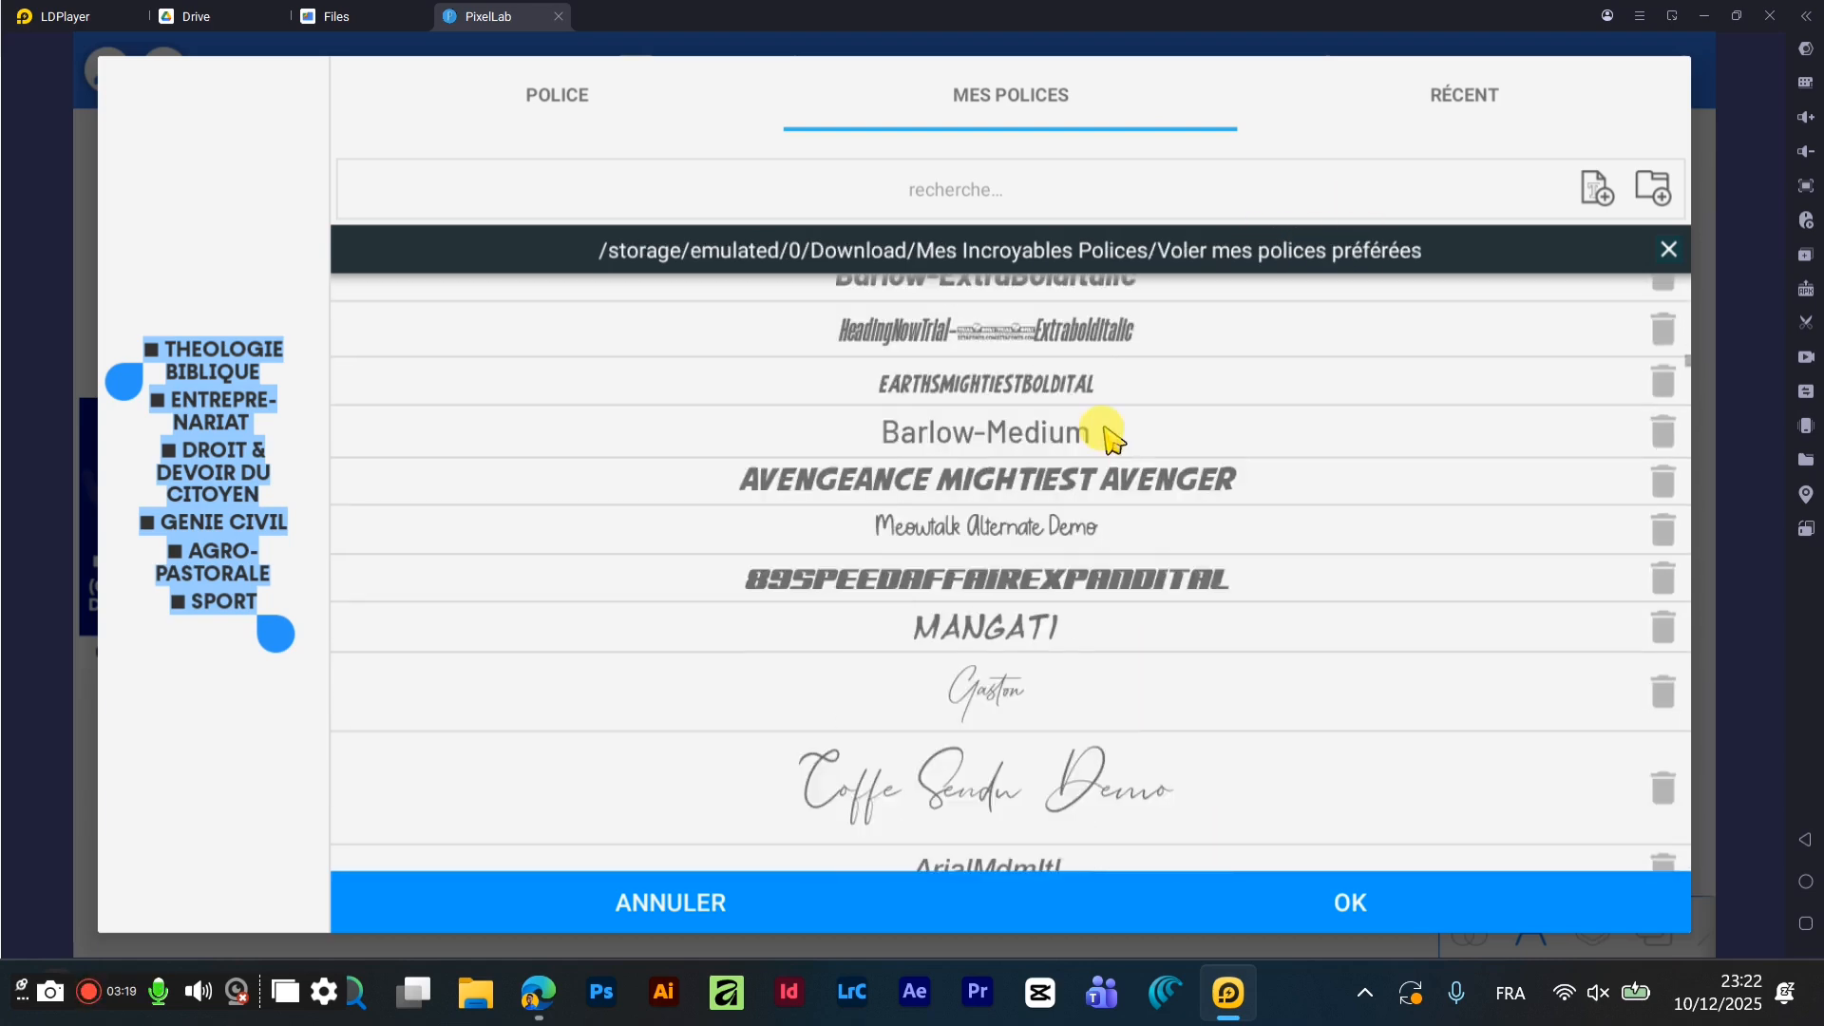
scroll(1099, 431, "up", 3)
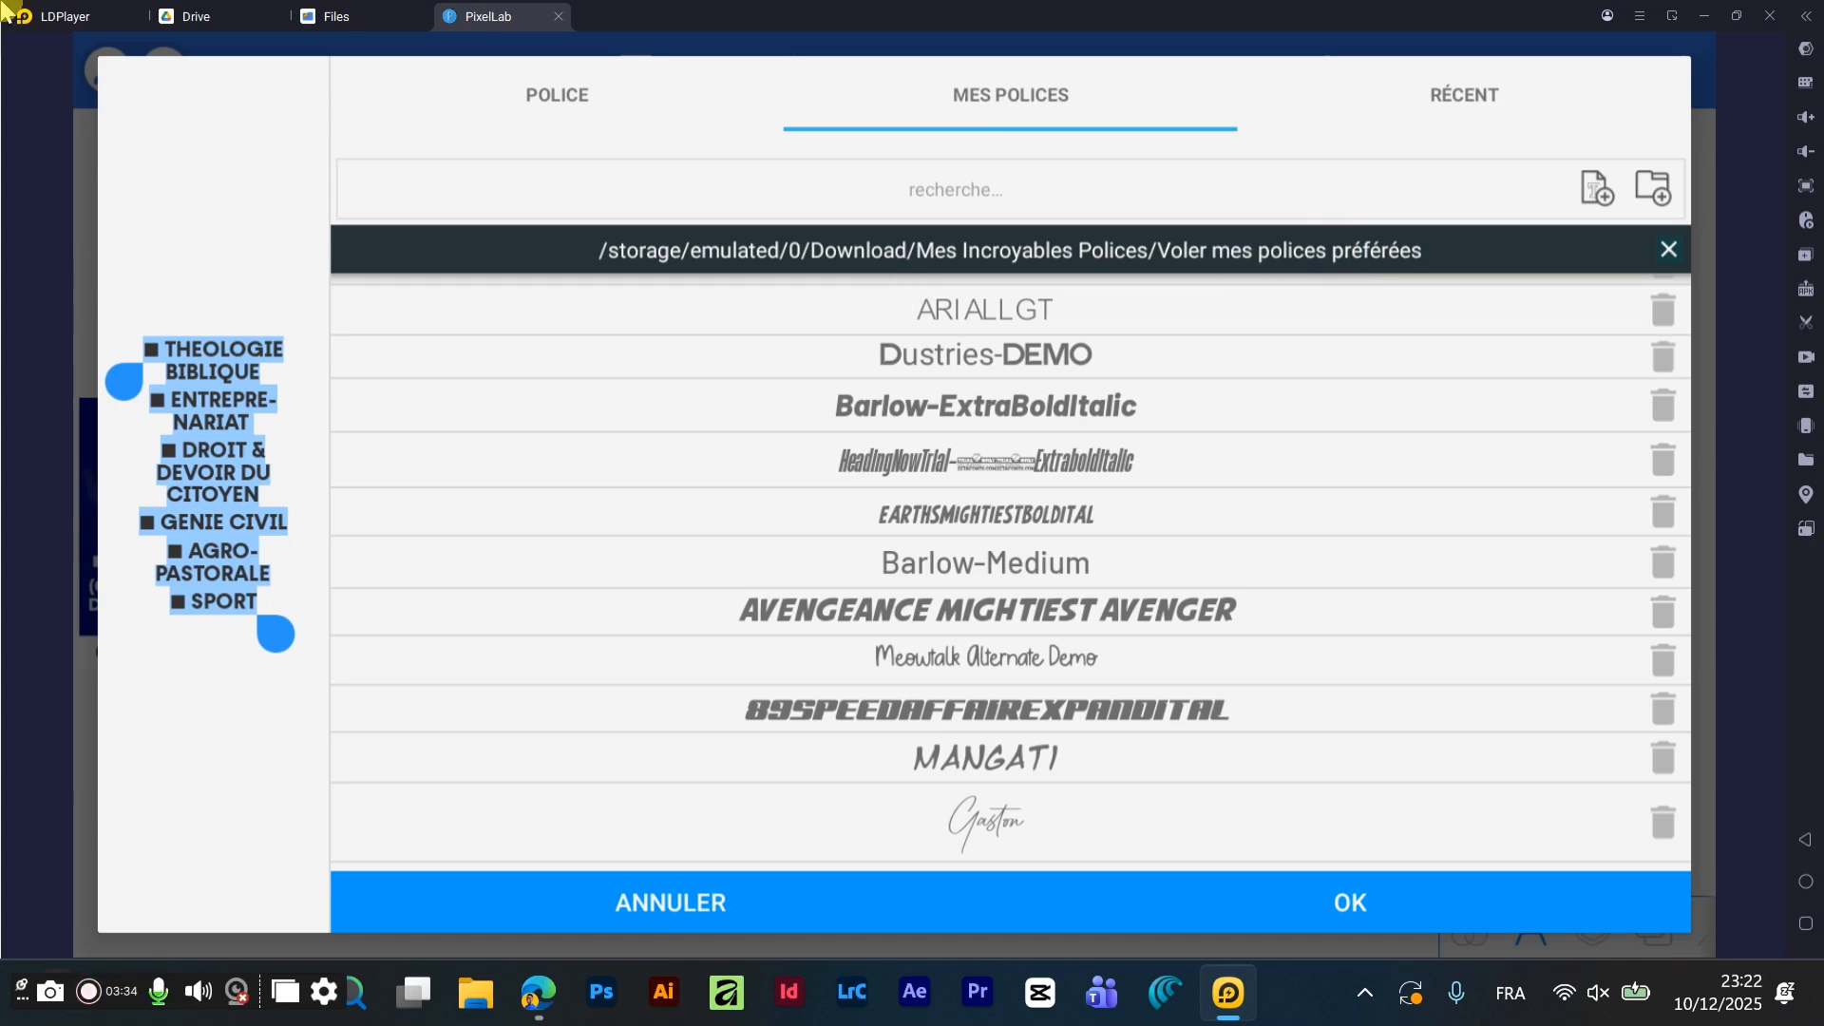
- Switch to Chrome from the LDPlayer home screen and search Google for "dafont police"
left_click(70, 18)
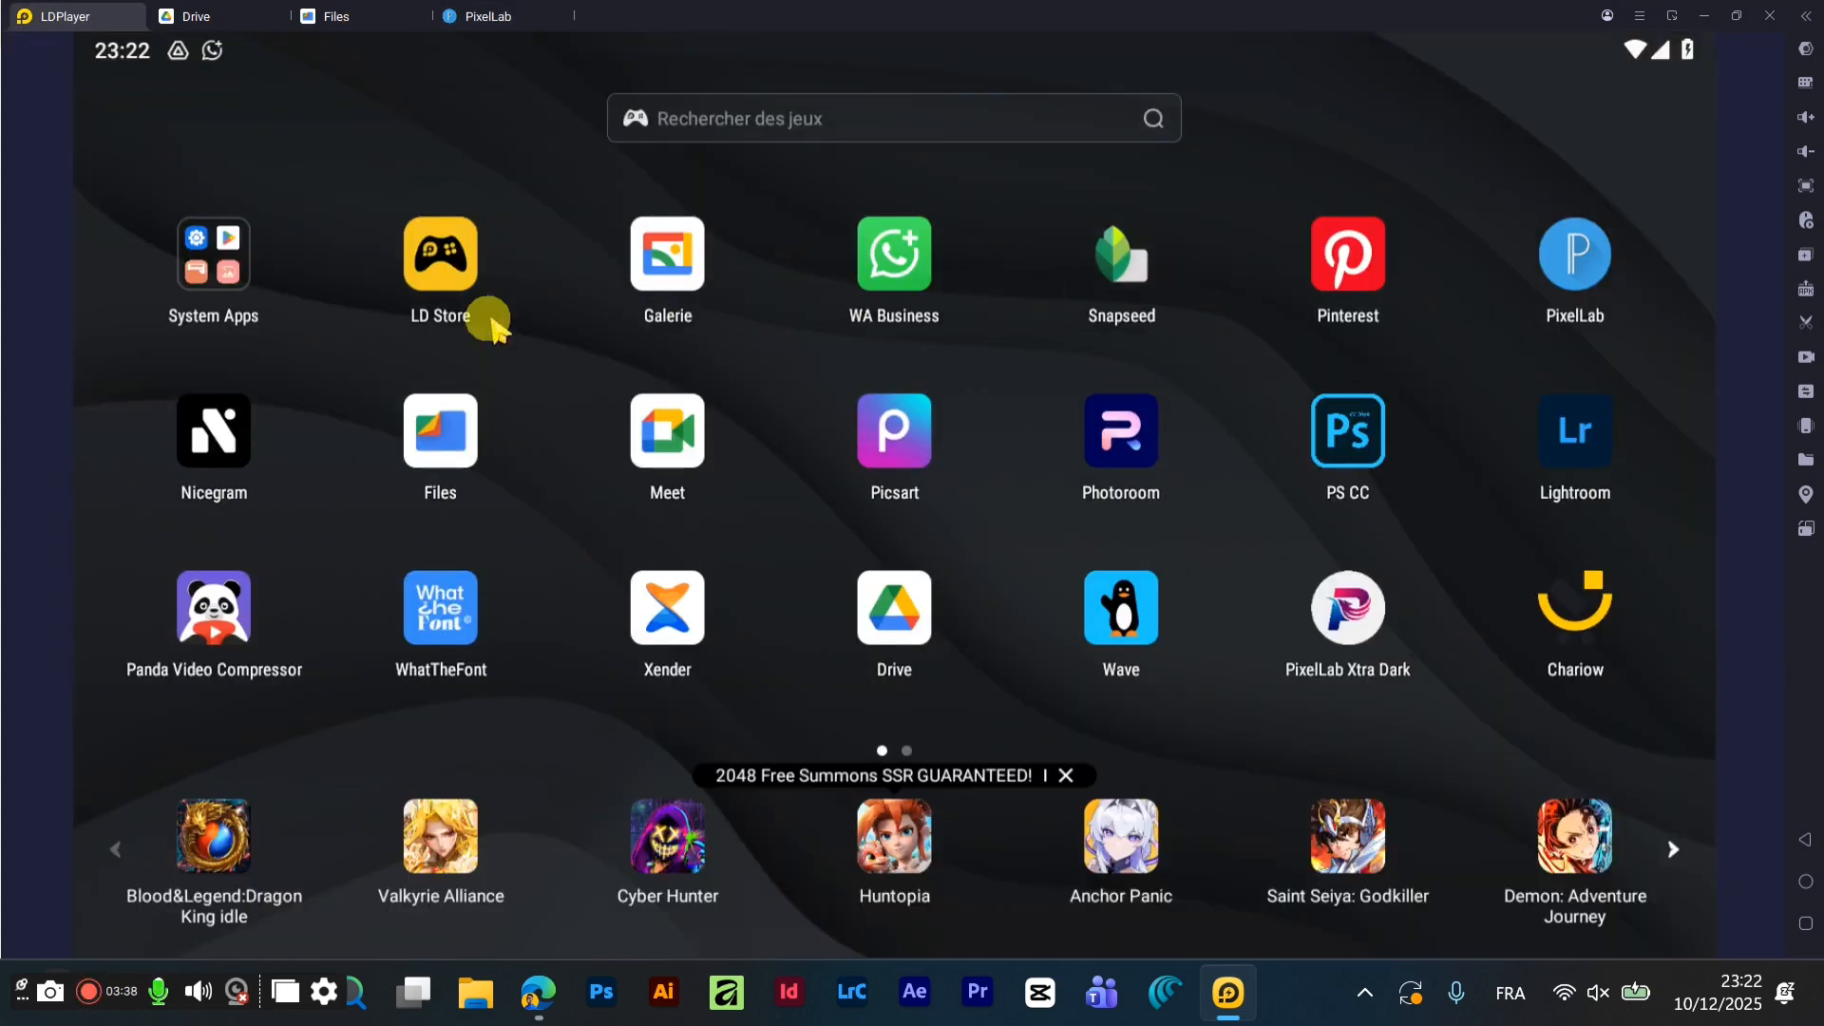
left_click(245, 269)
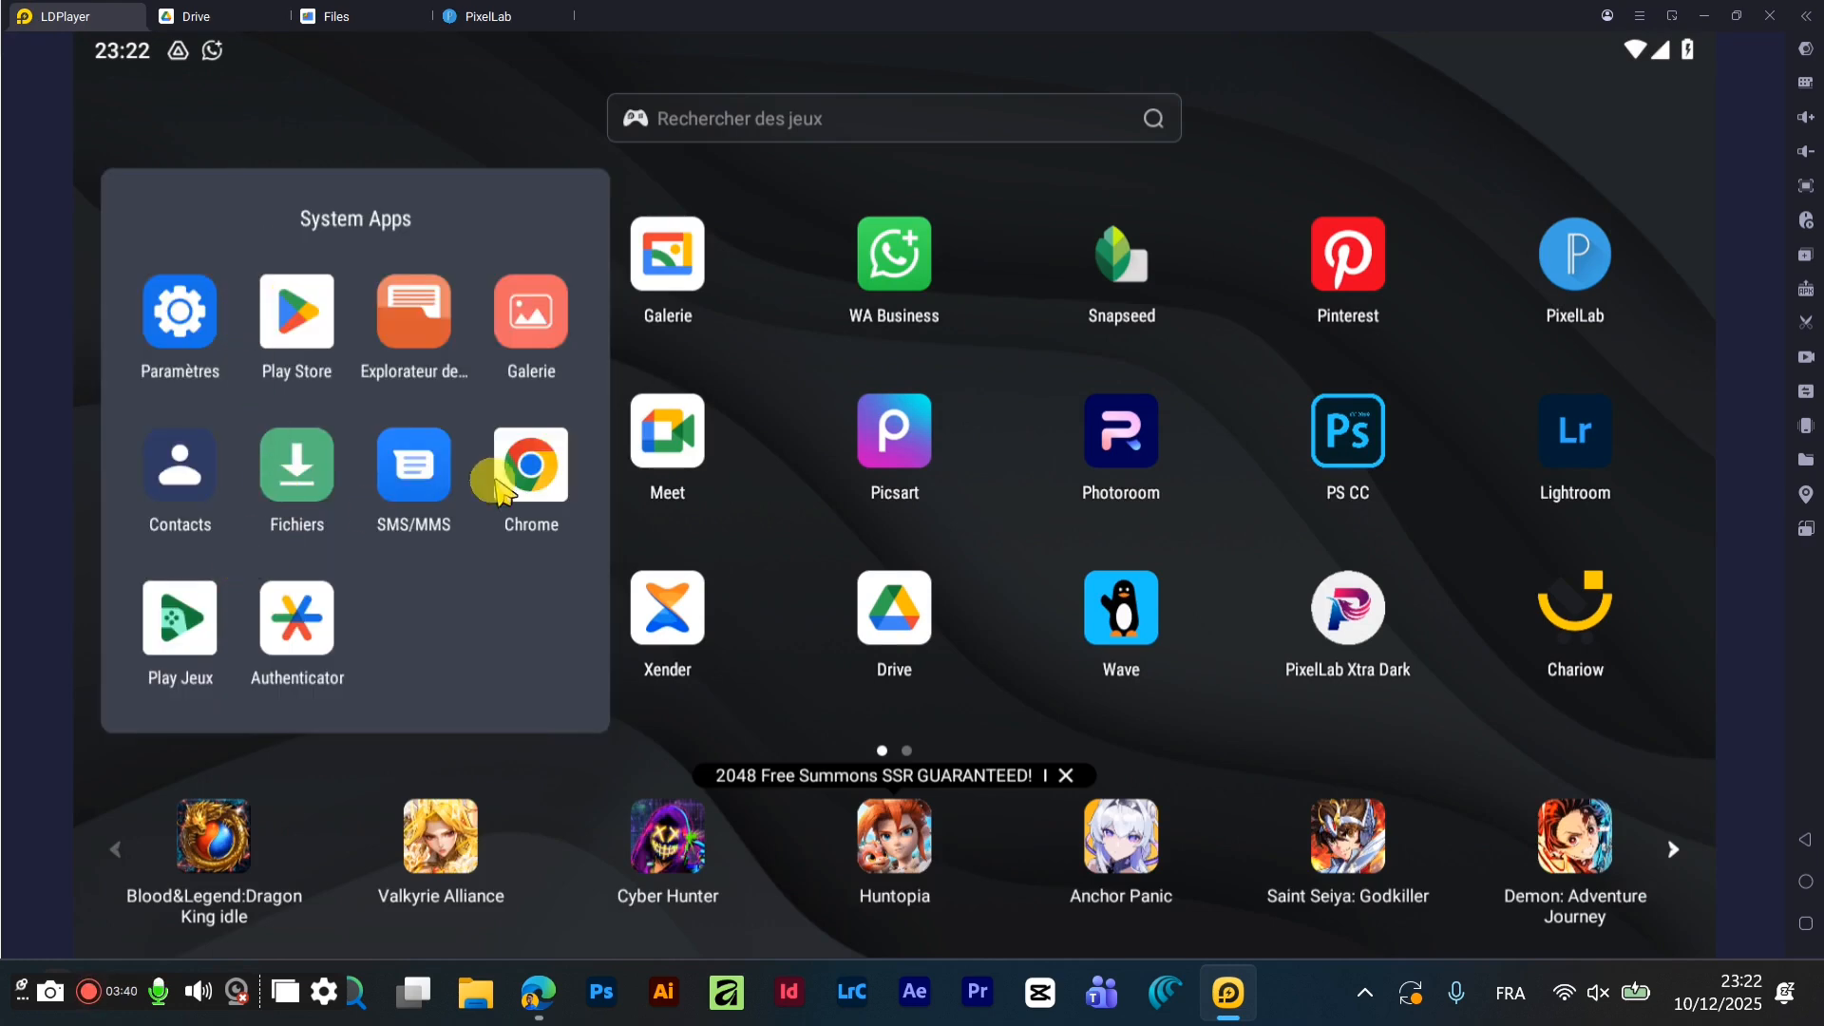
left_click(533, 467)
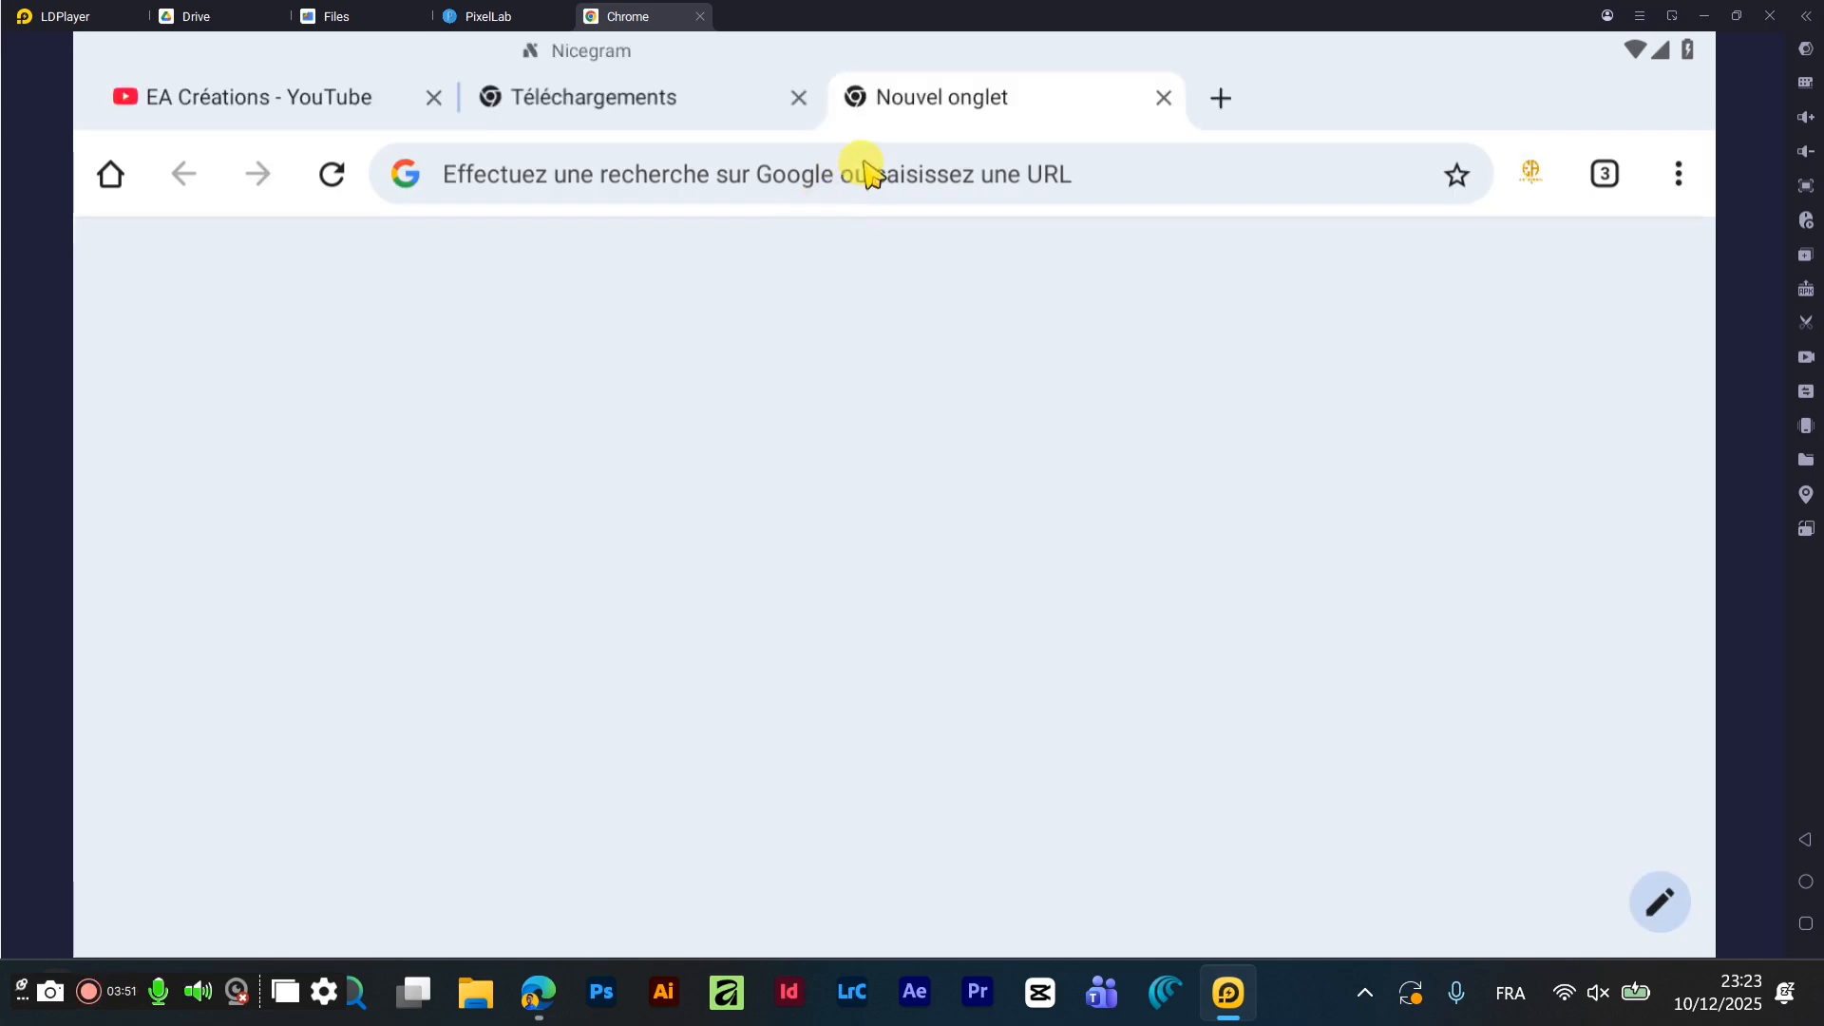
left_click(866, 174)
type("dafon")
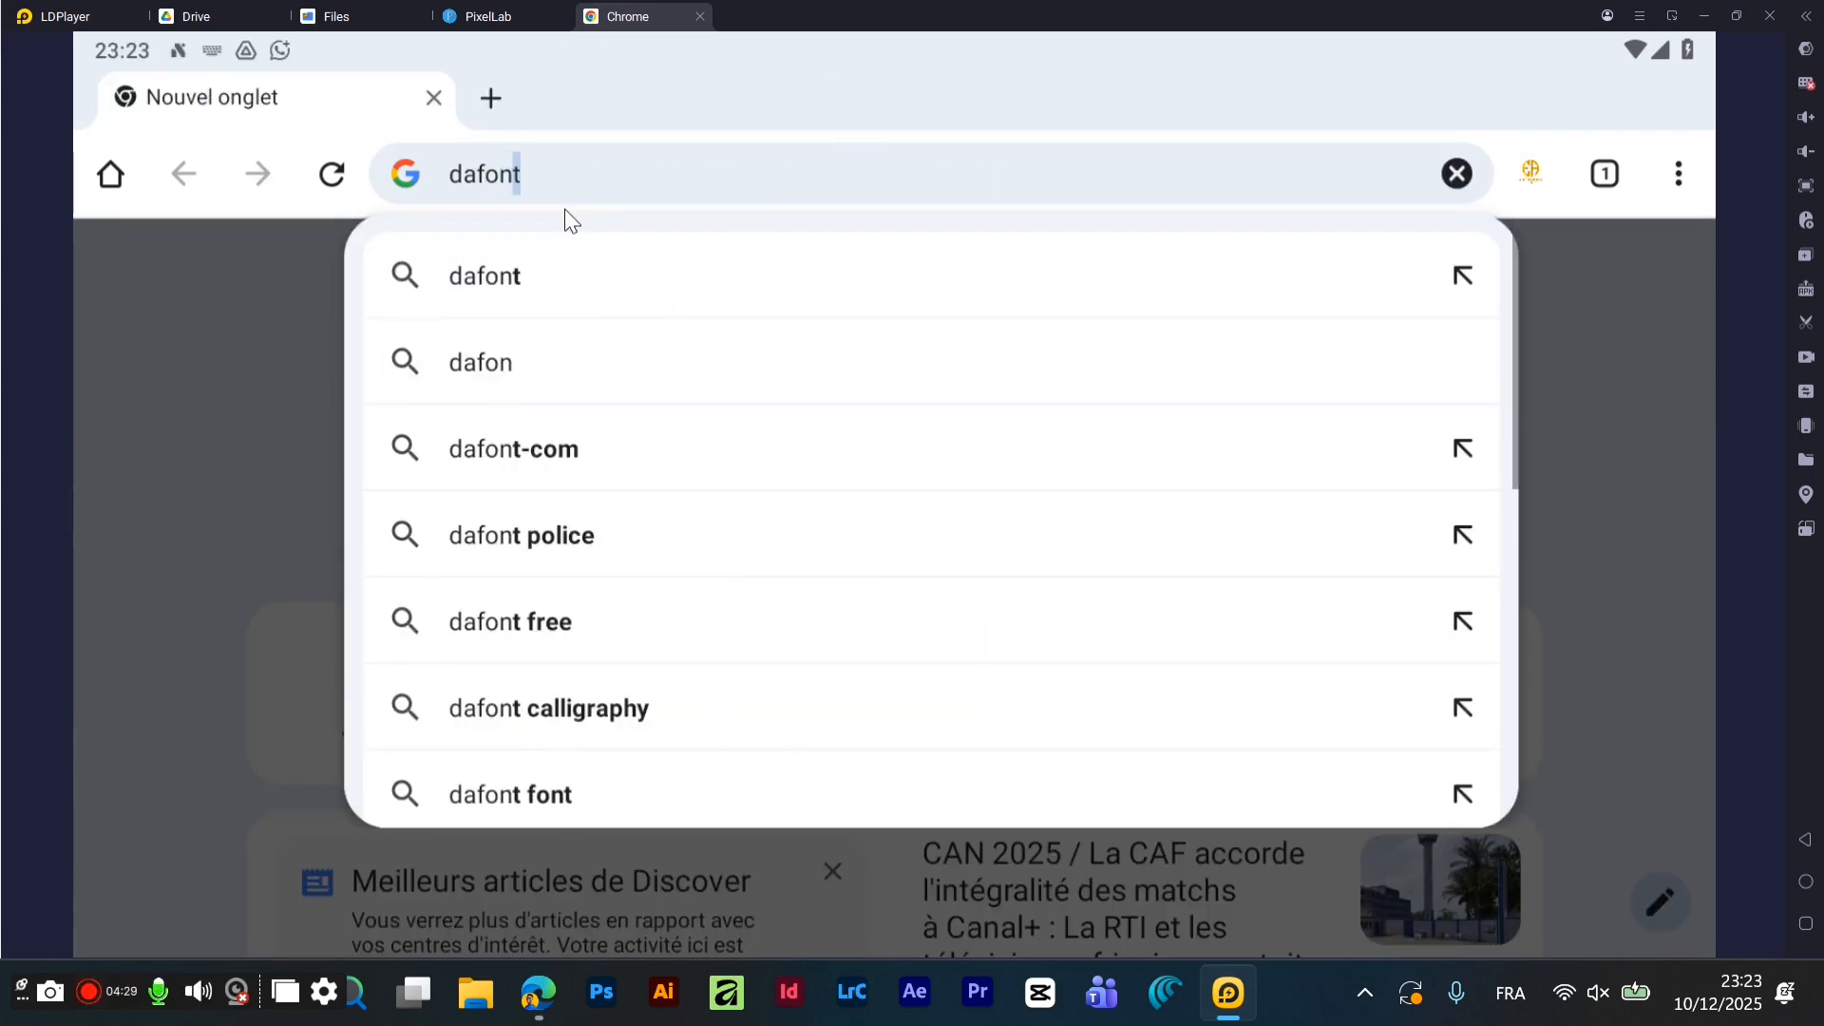
left_click(528, 523)
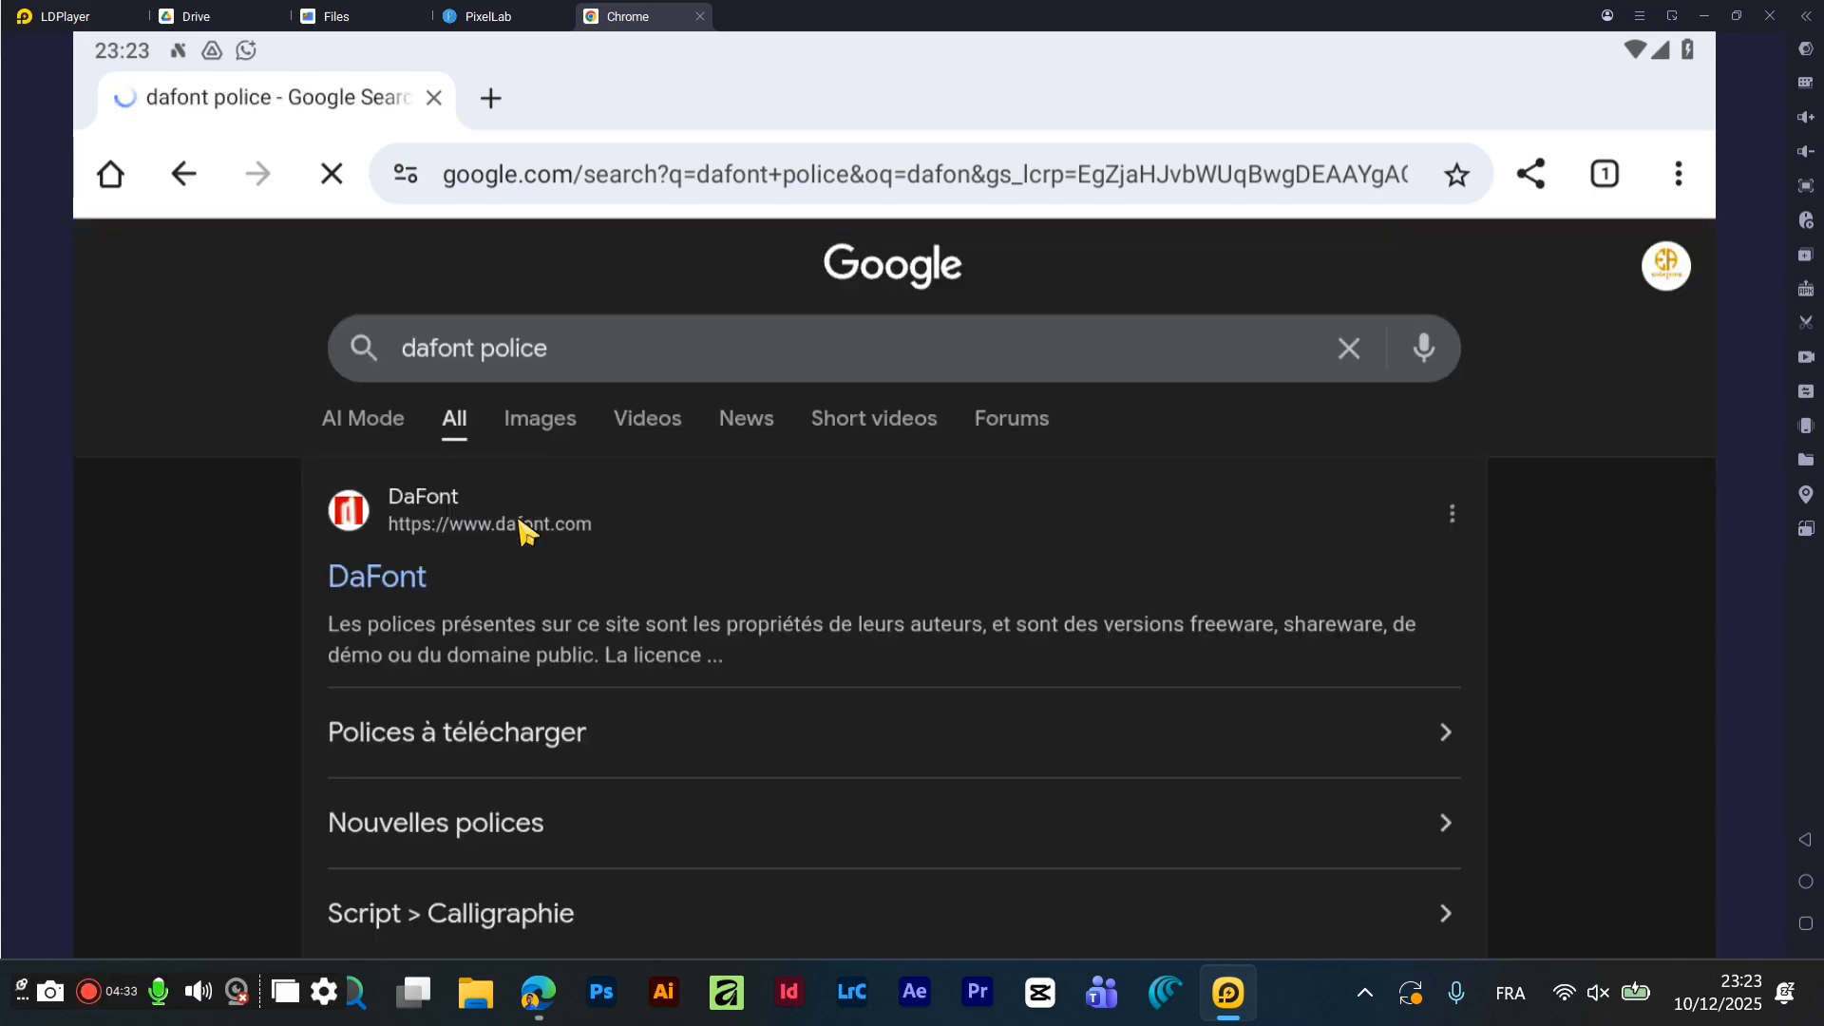
- Open the DaFont website from the search results and download the Amore Christmas font
left_click(394, 572)
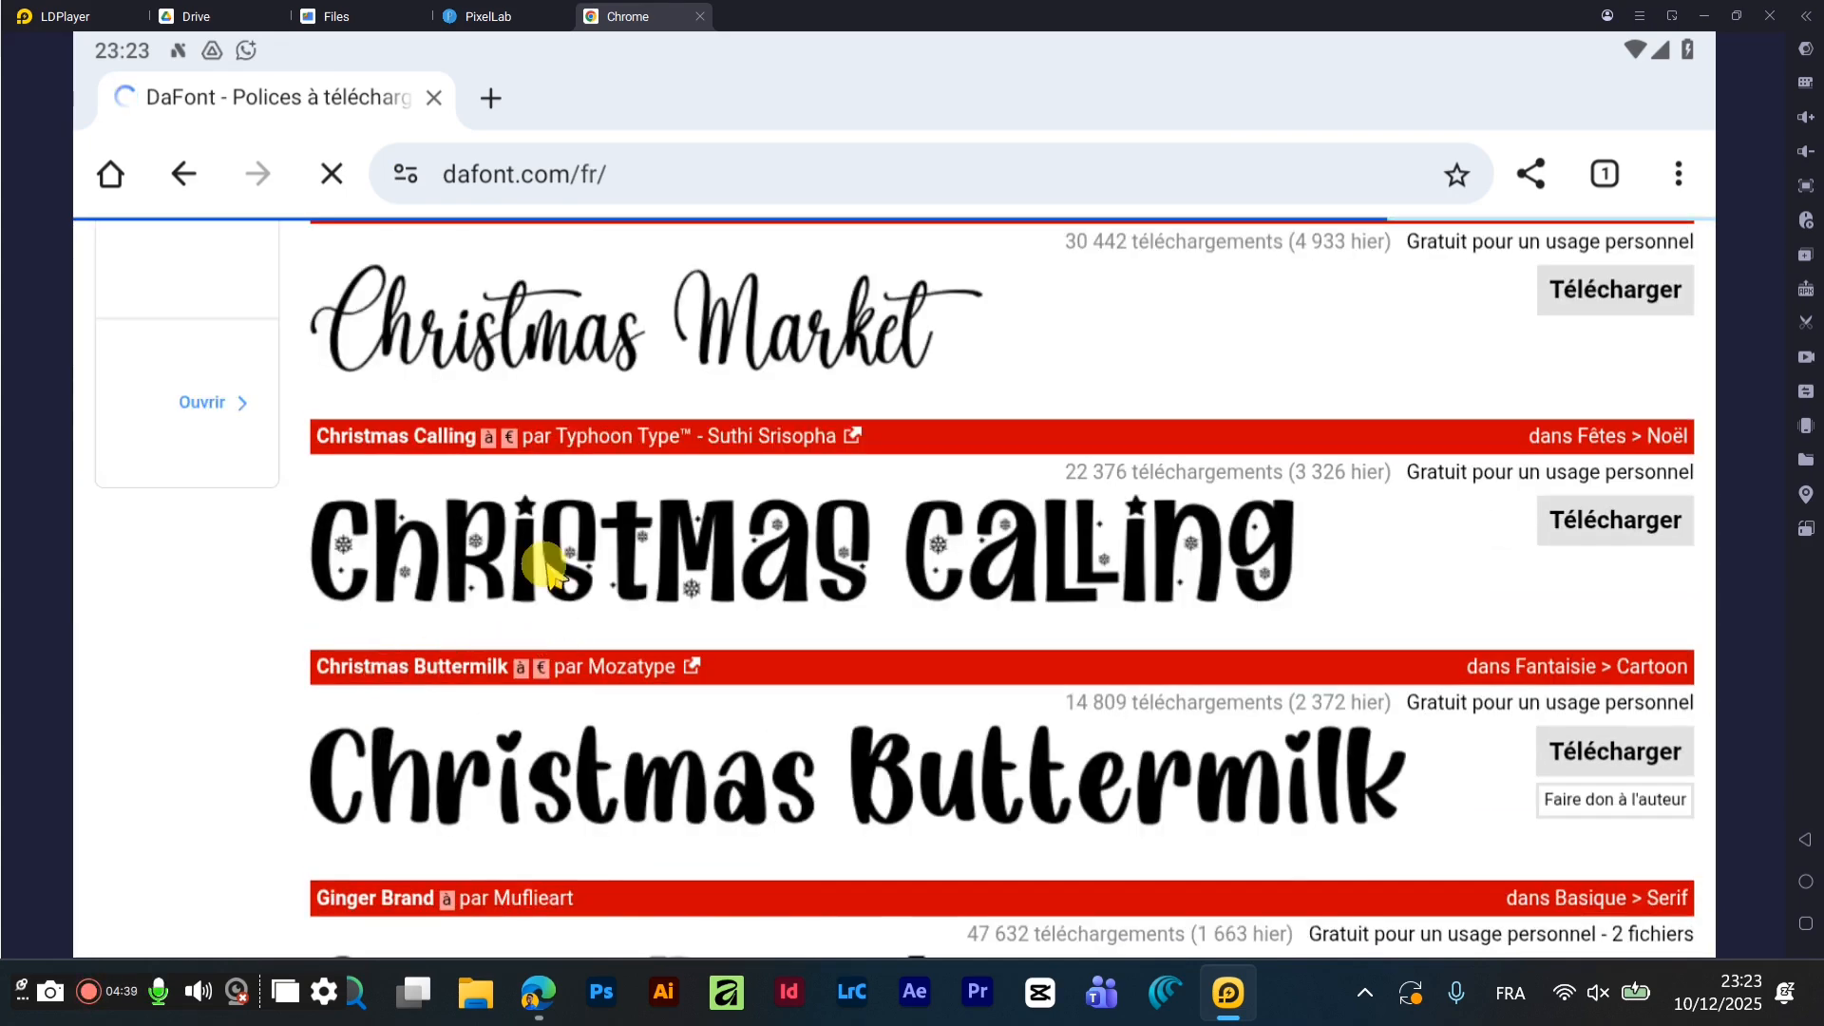
scroll(546, 541, "up", 3)
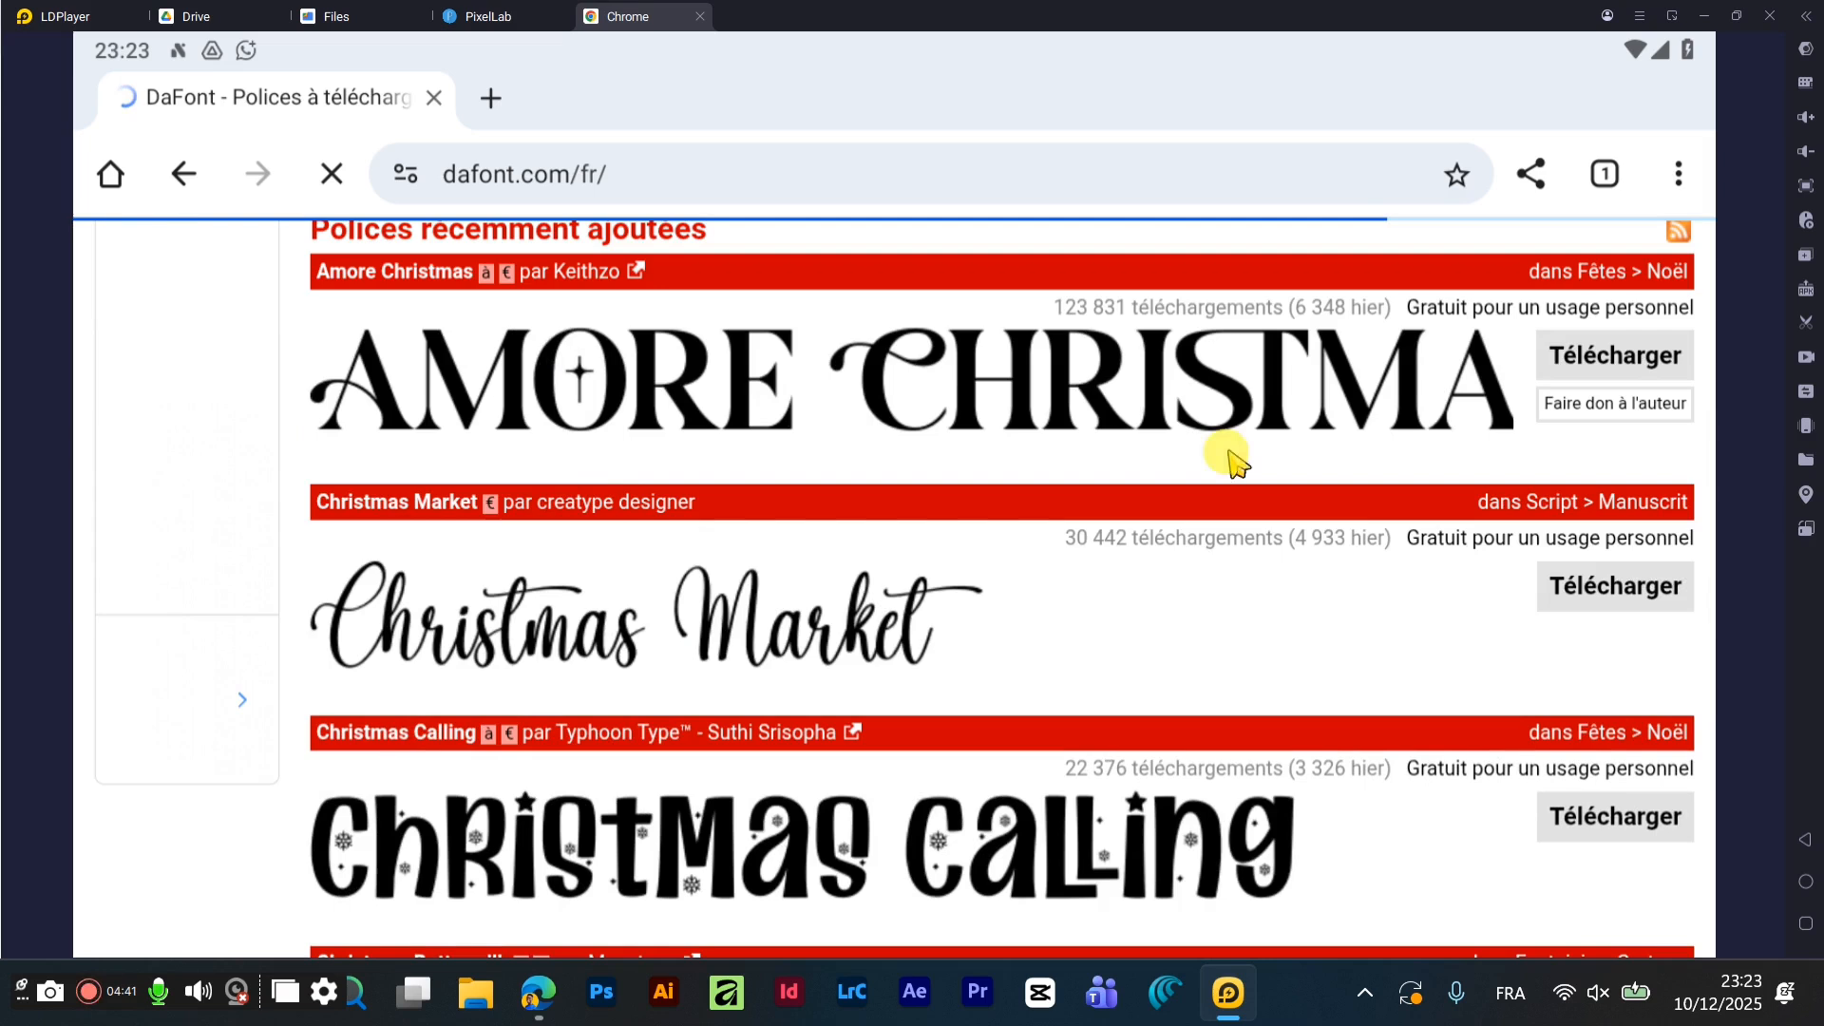
left_click(1612, 374)
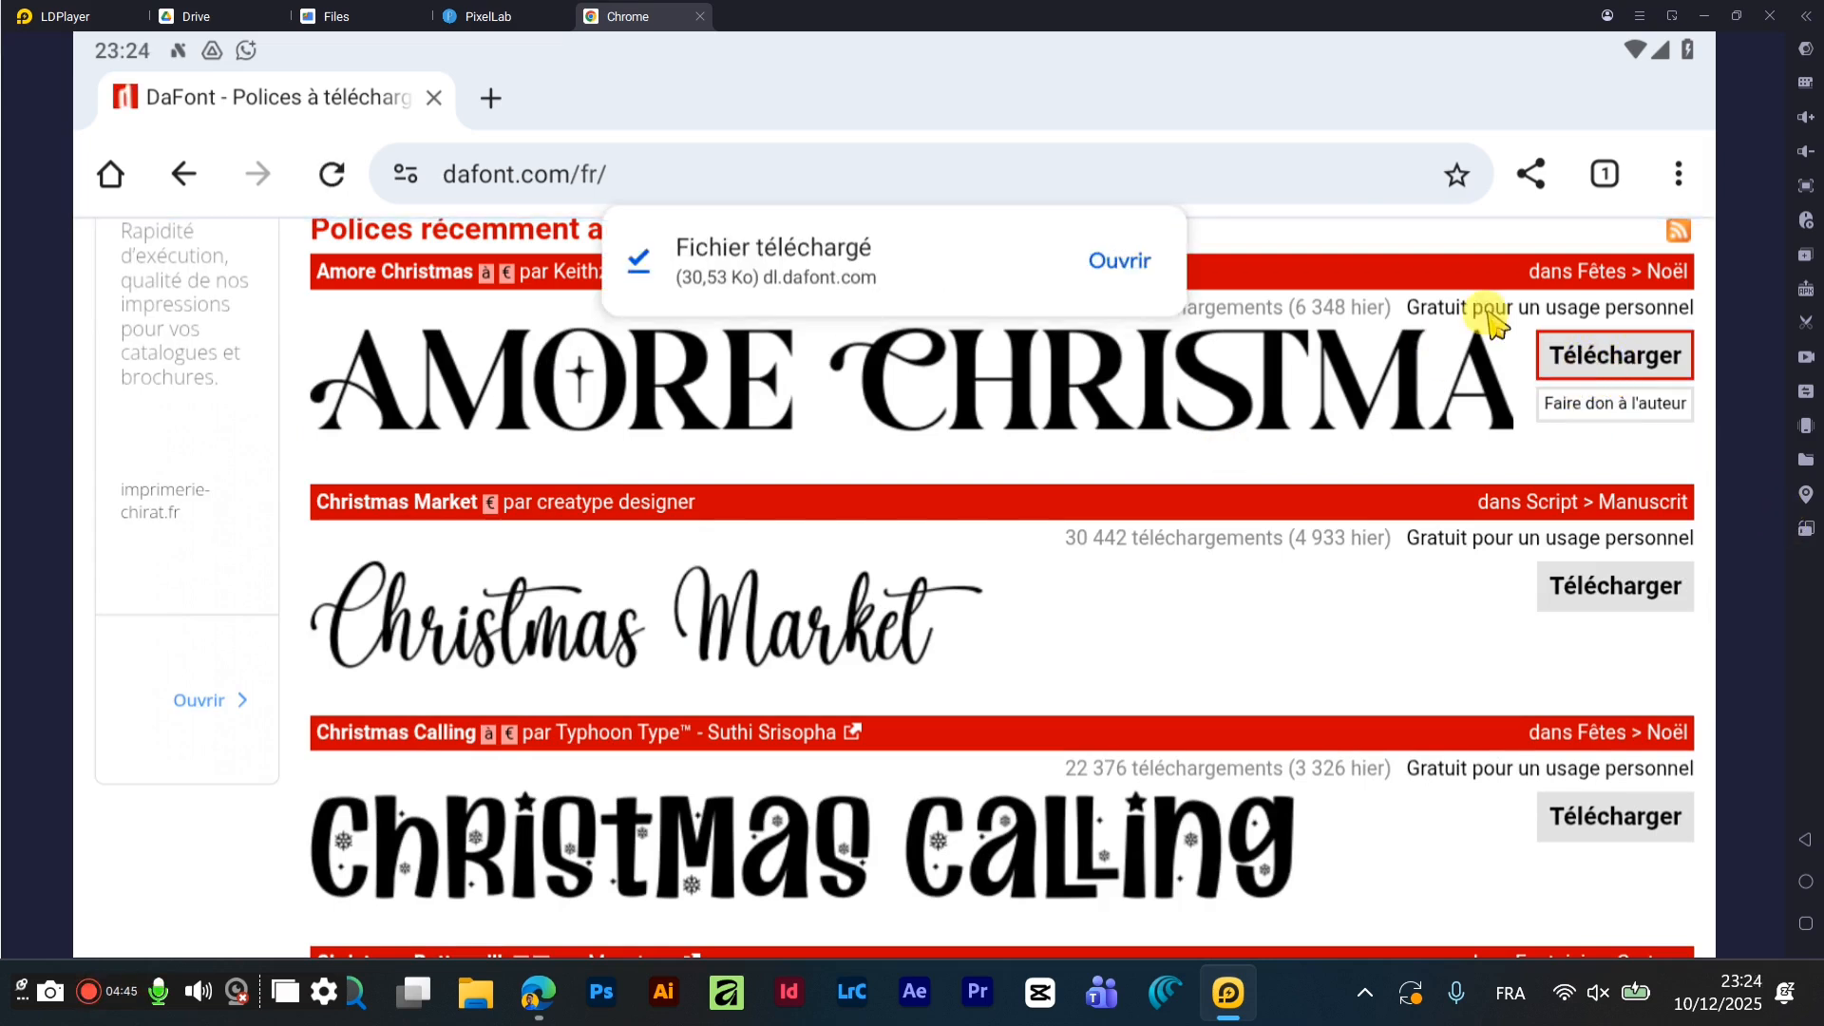
- Switch to Files and extract amore_christmas.zip in the Download folder, keeping the ZIP file
left_click(353, 18)
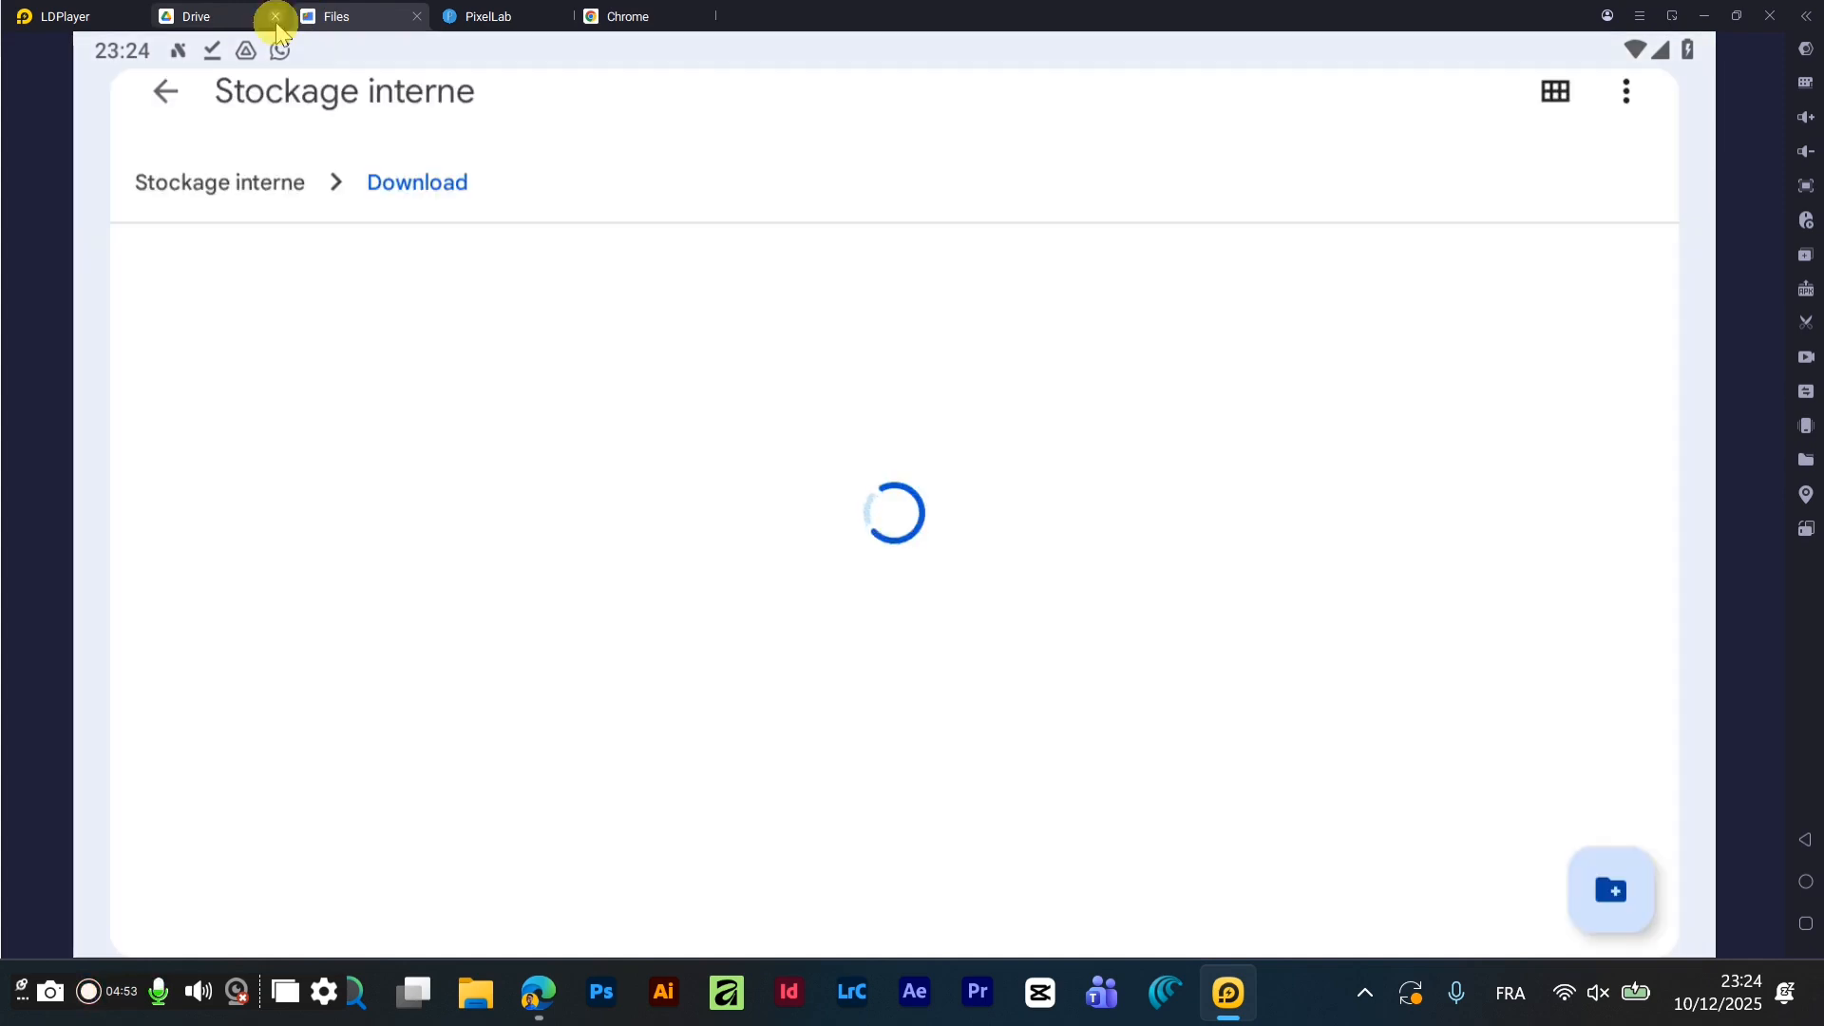
left_click(174, 97)
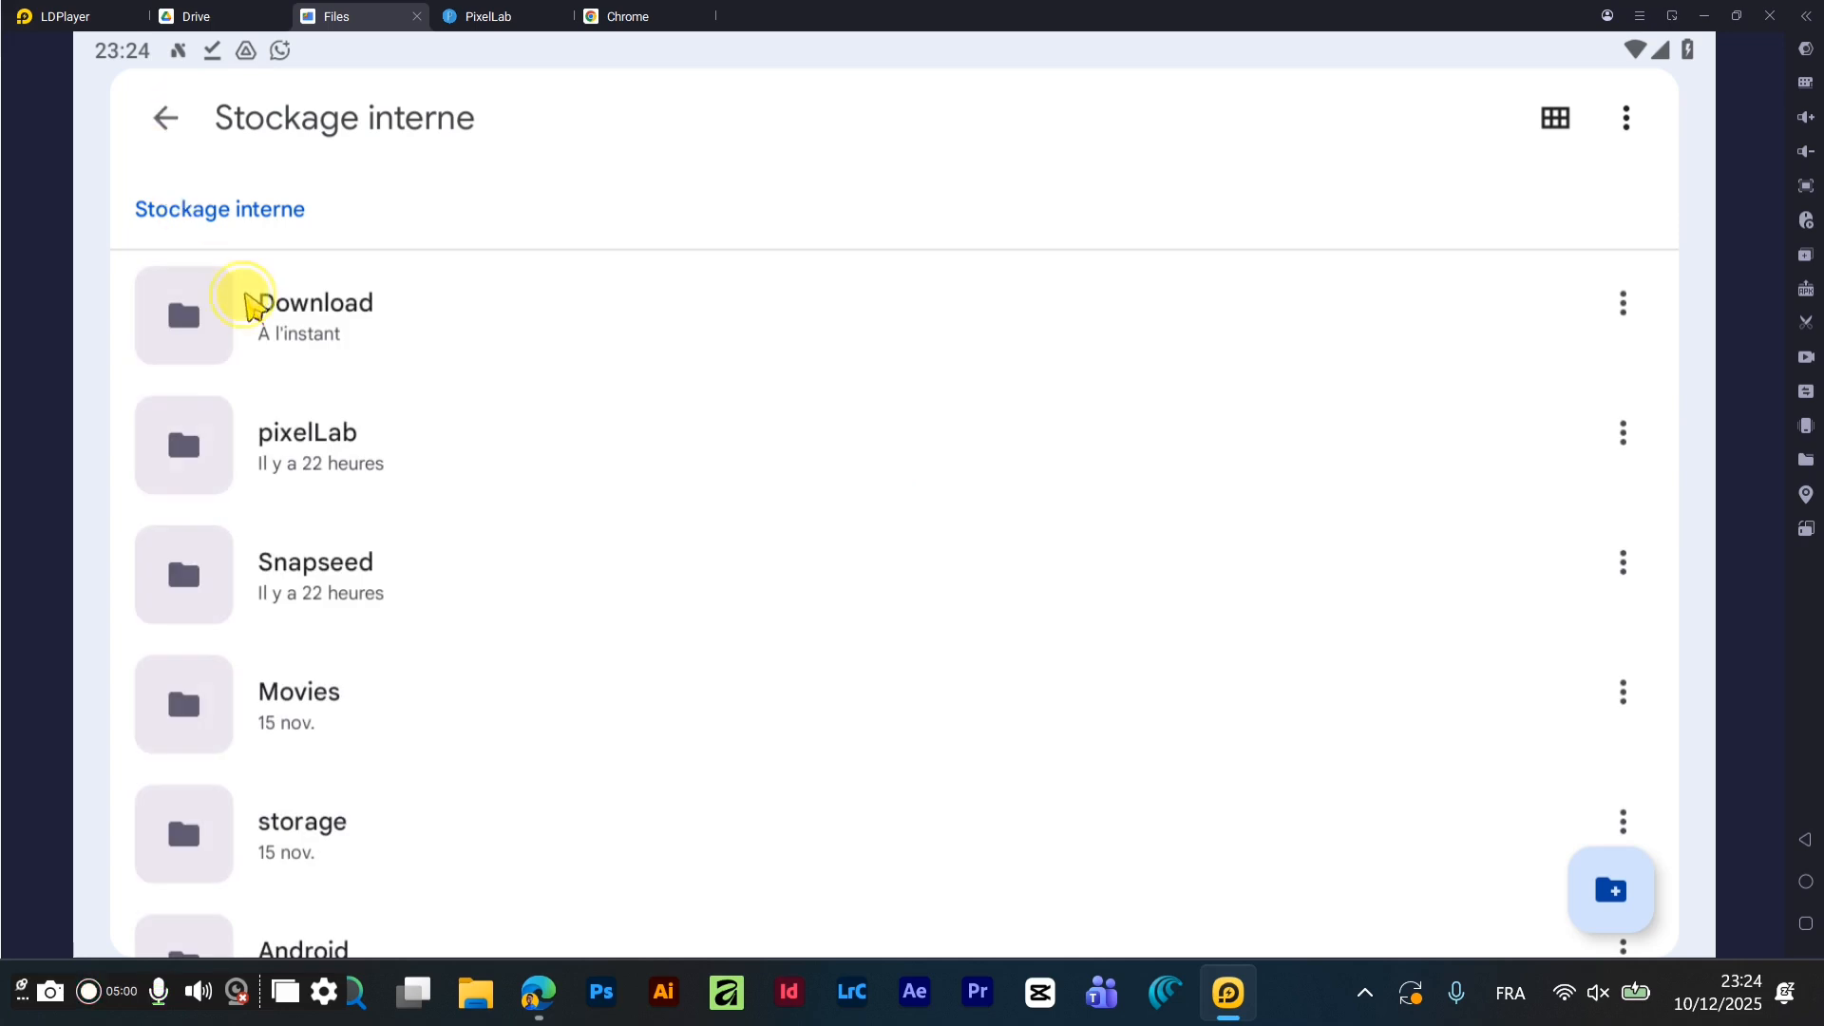
left_click(244, 300)
scroll(366, 532, "down", 2)
scroll(367, 592, "down", 3)
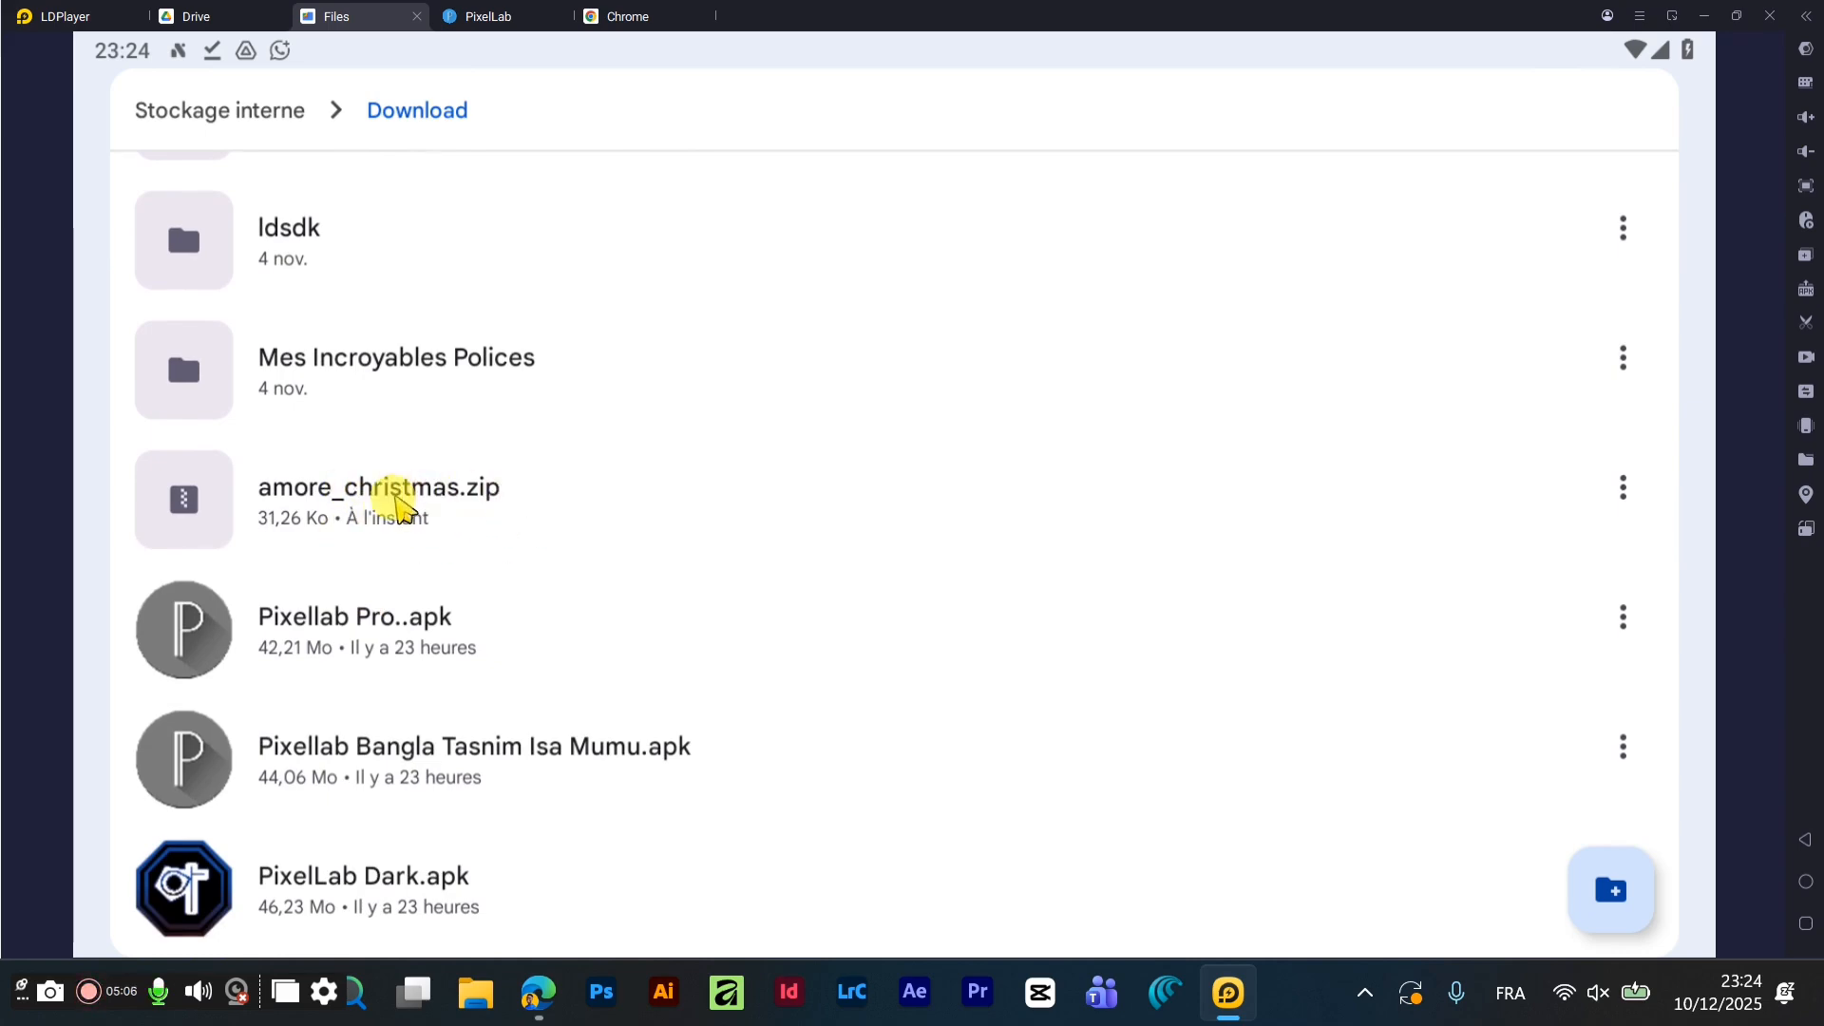
left_click(375, 492)
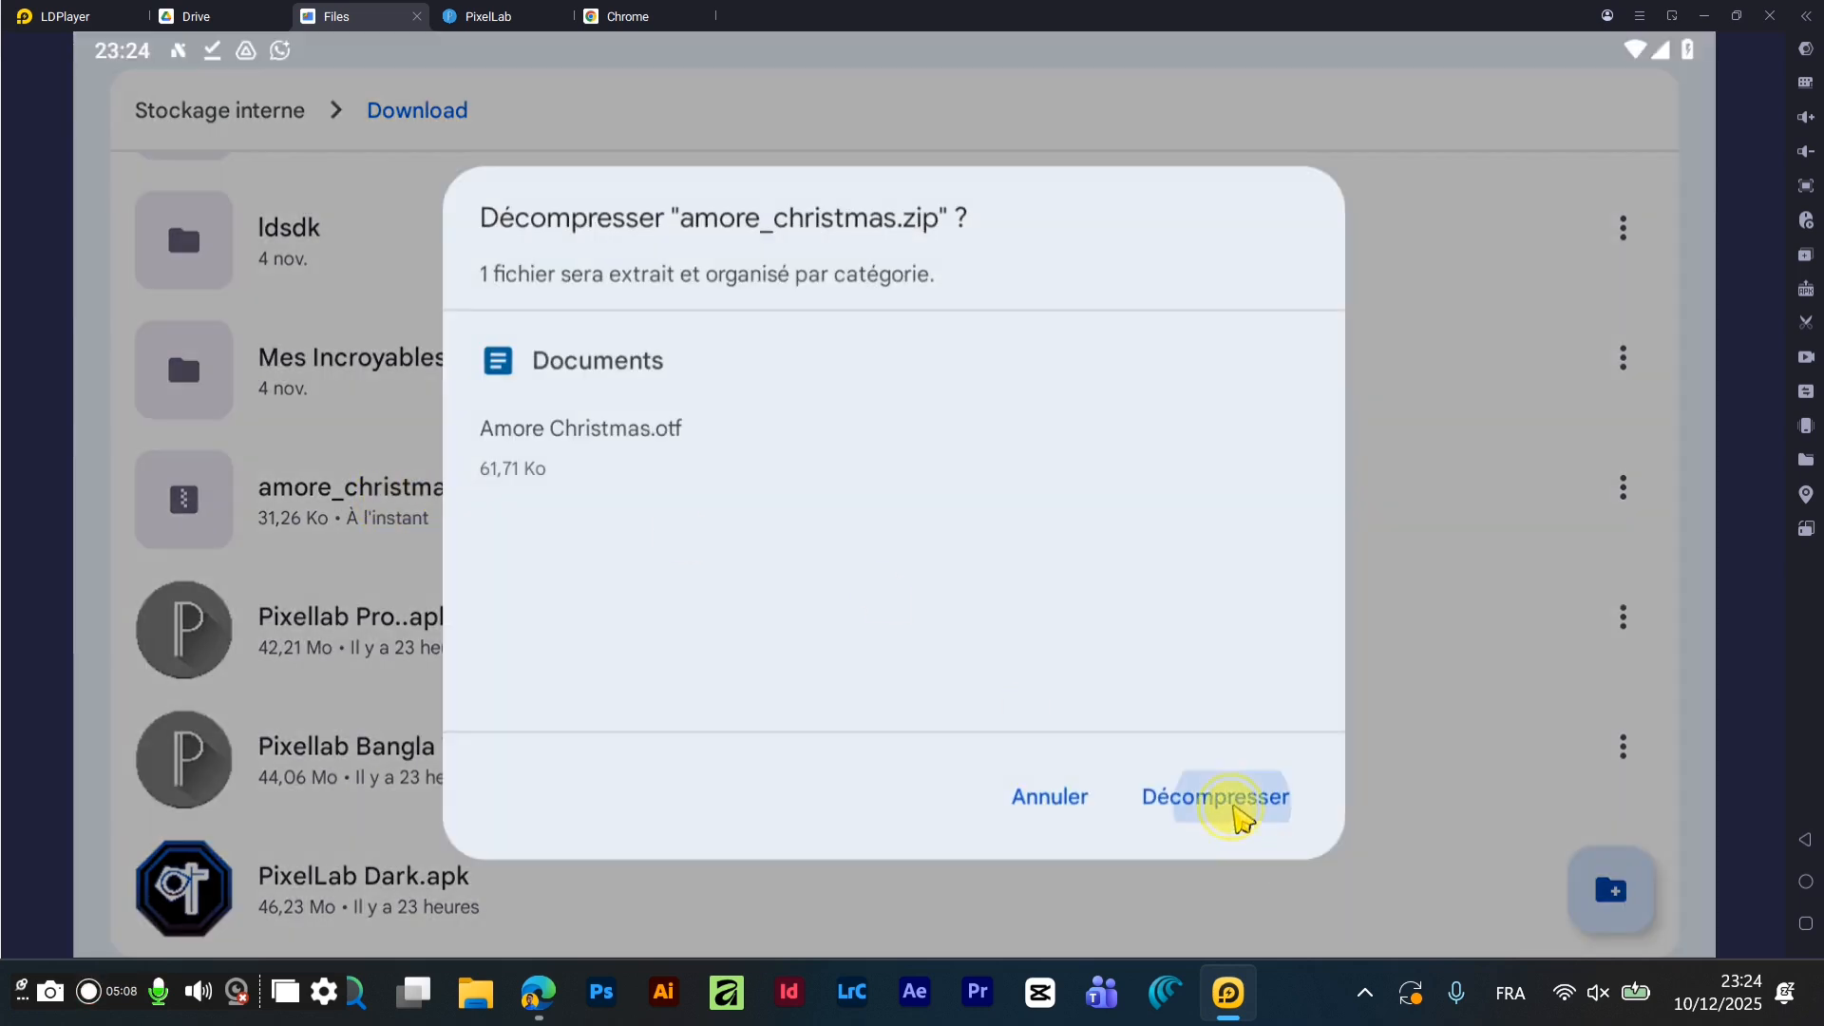
left_click(1221, 798)
left_click(1245, 828)
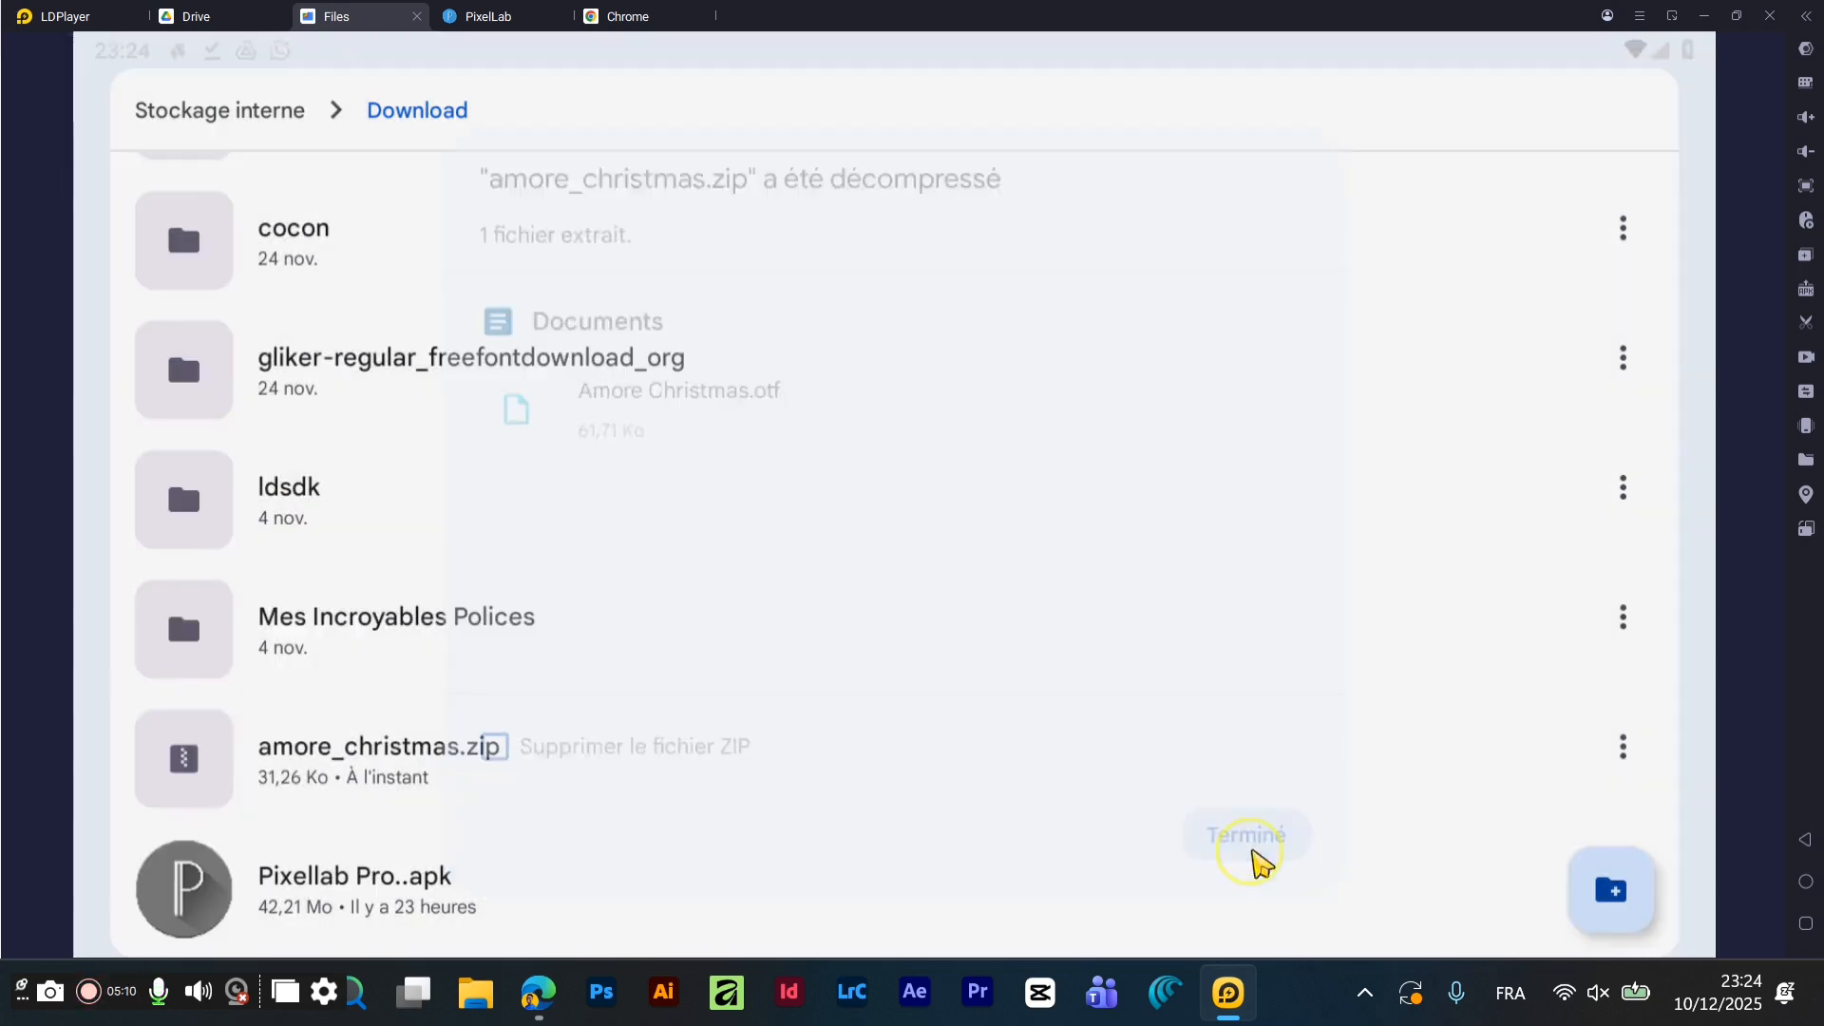
- Switch to PixelLab and add the Download/amore_christmas folder to the custom fonts
left_click(513, 17)
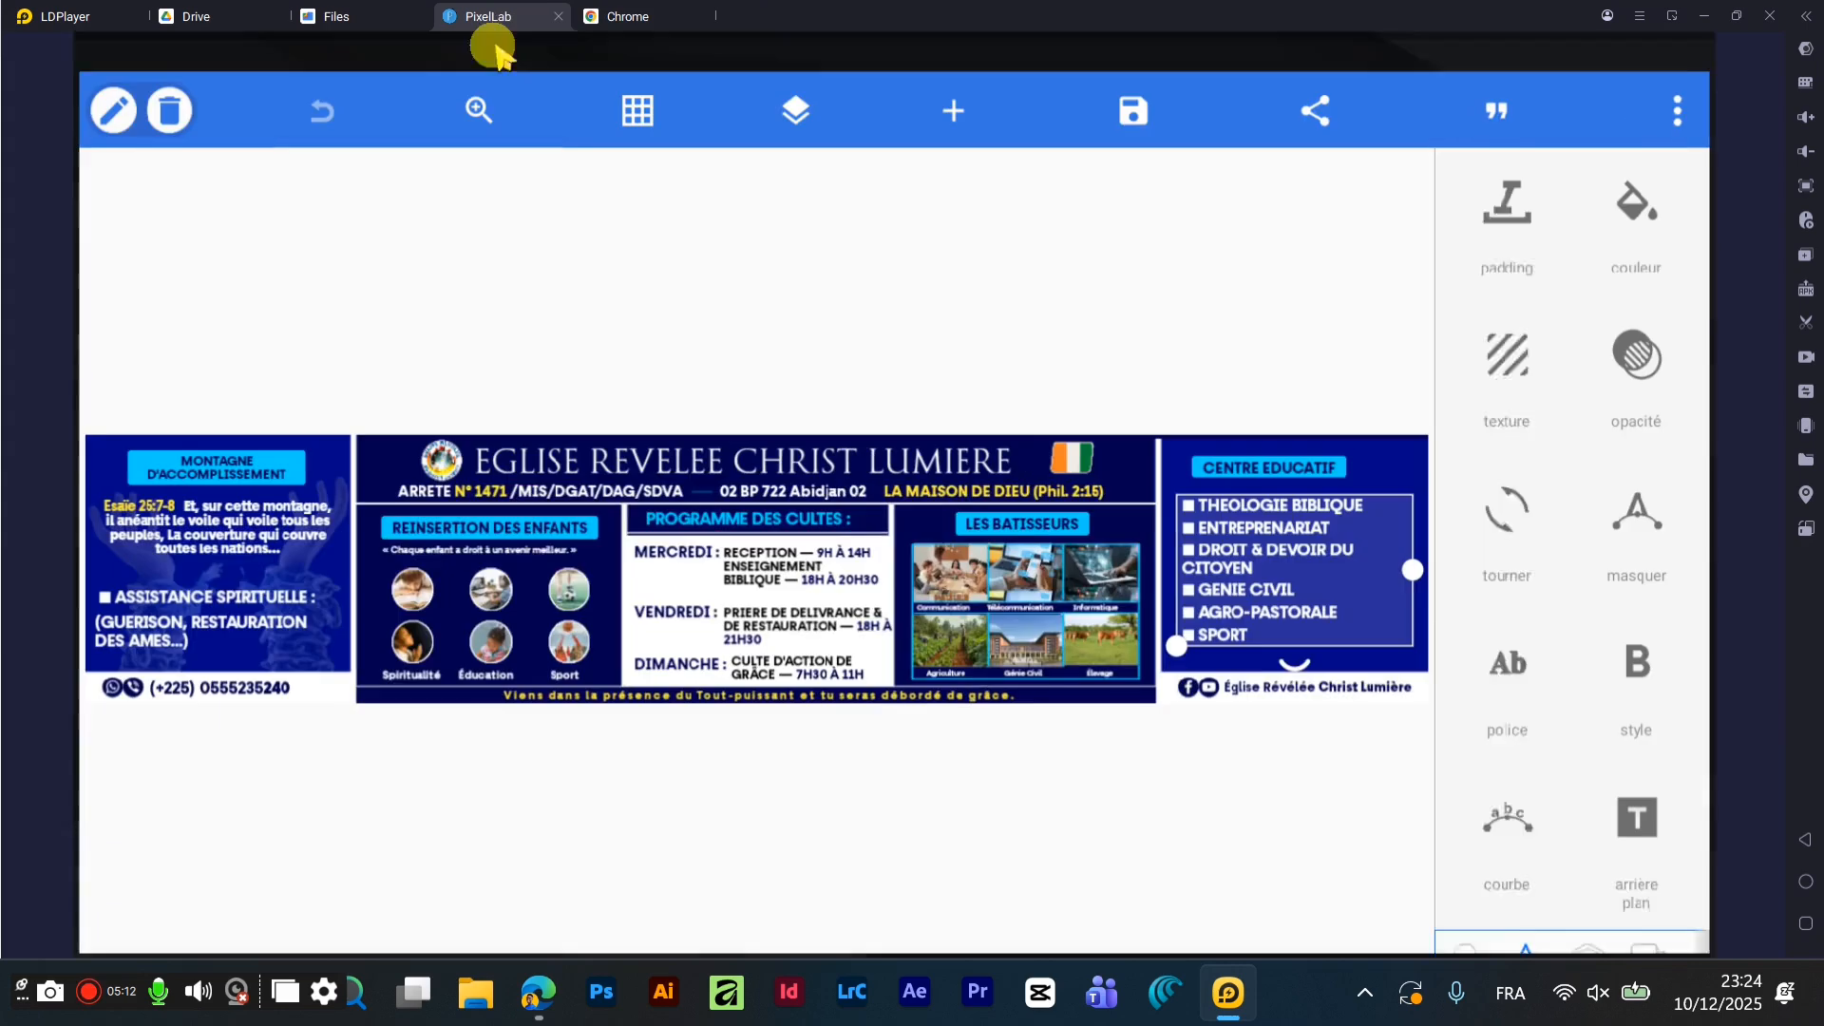
left_click(345, 14)
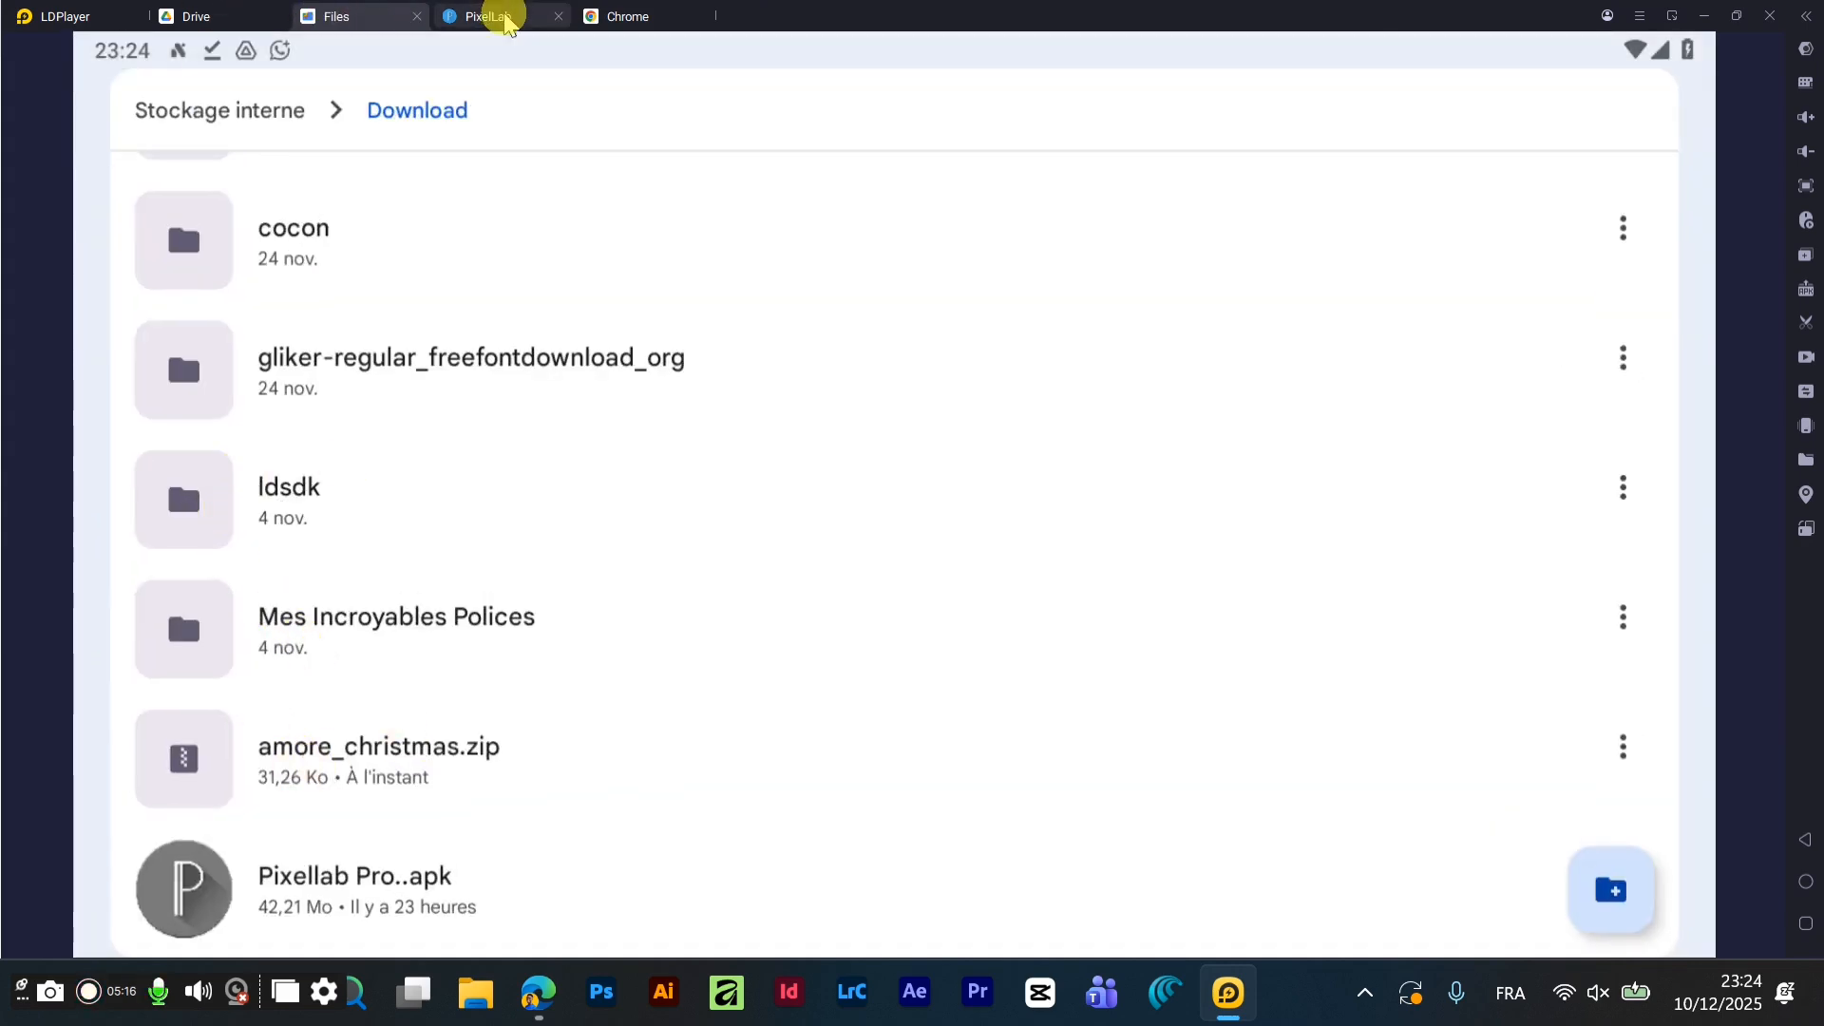
left_click(499, 15)
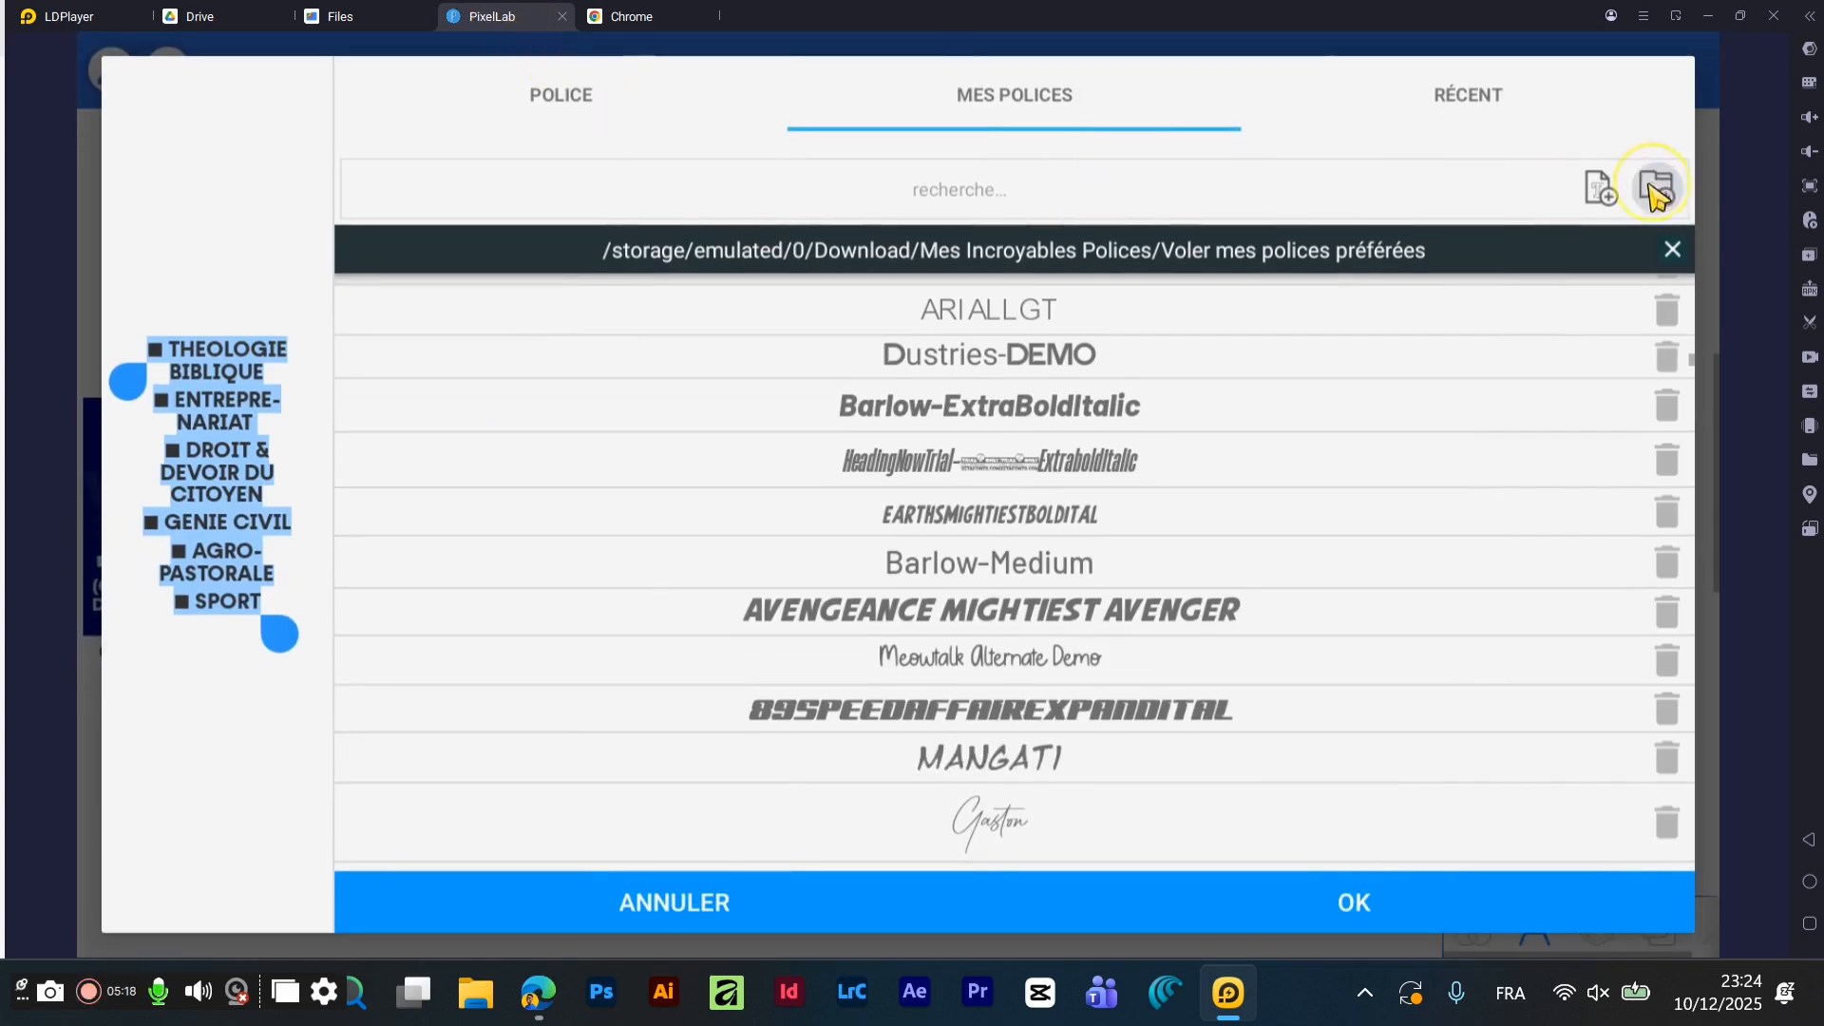
left_click(1656, 190)
scroll(618, 608, "down", 4)
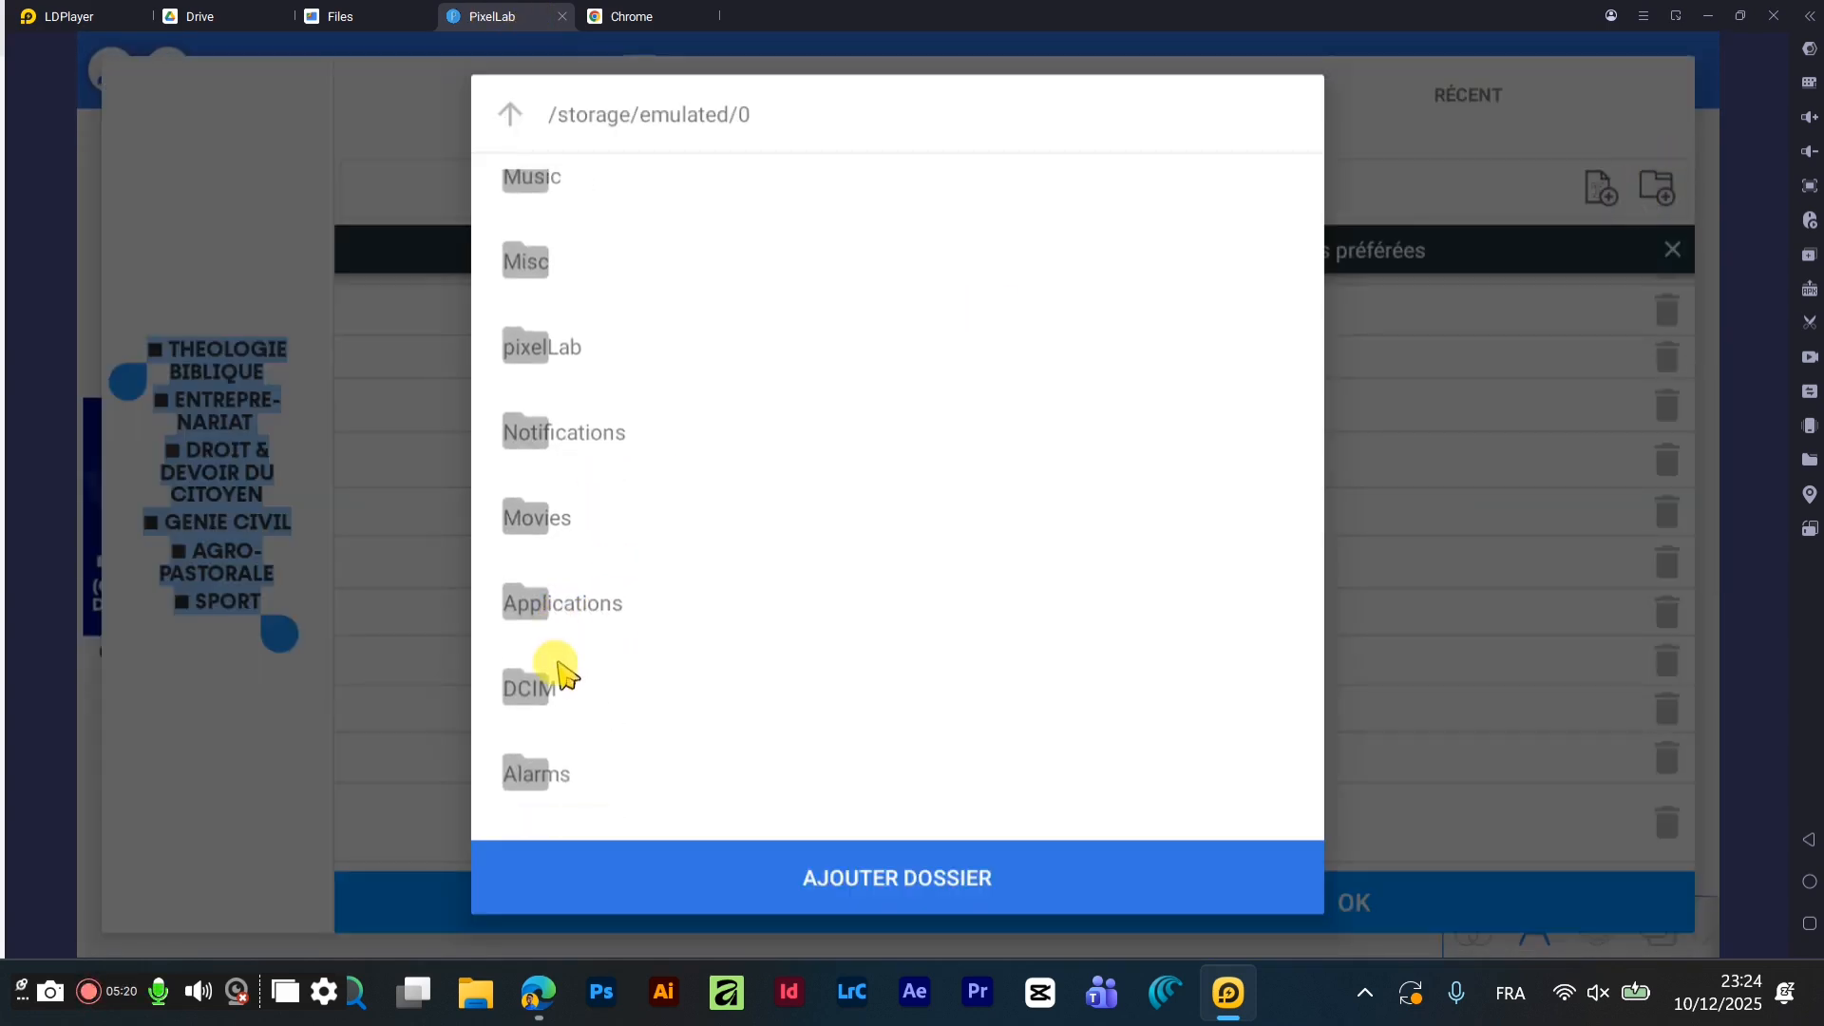
scroll(556, 665, "down", 4)
scroll(532, 637, "up", 1)
left_click(522, 622)
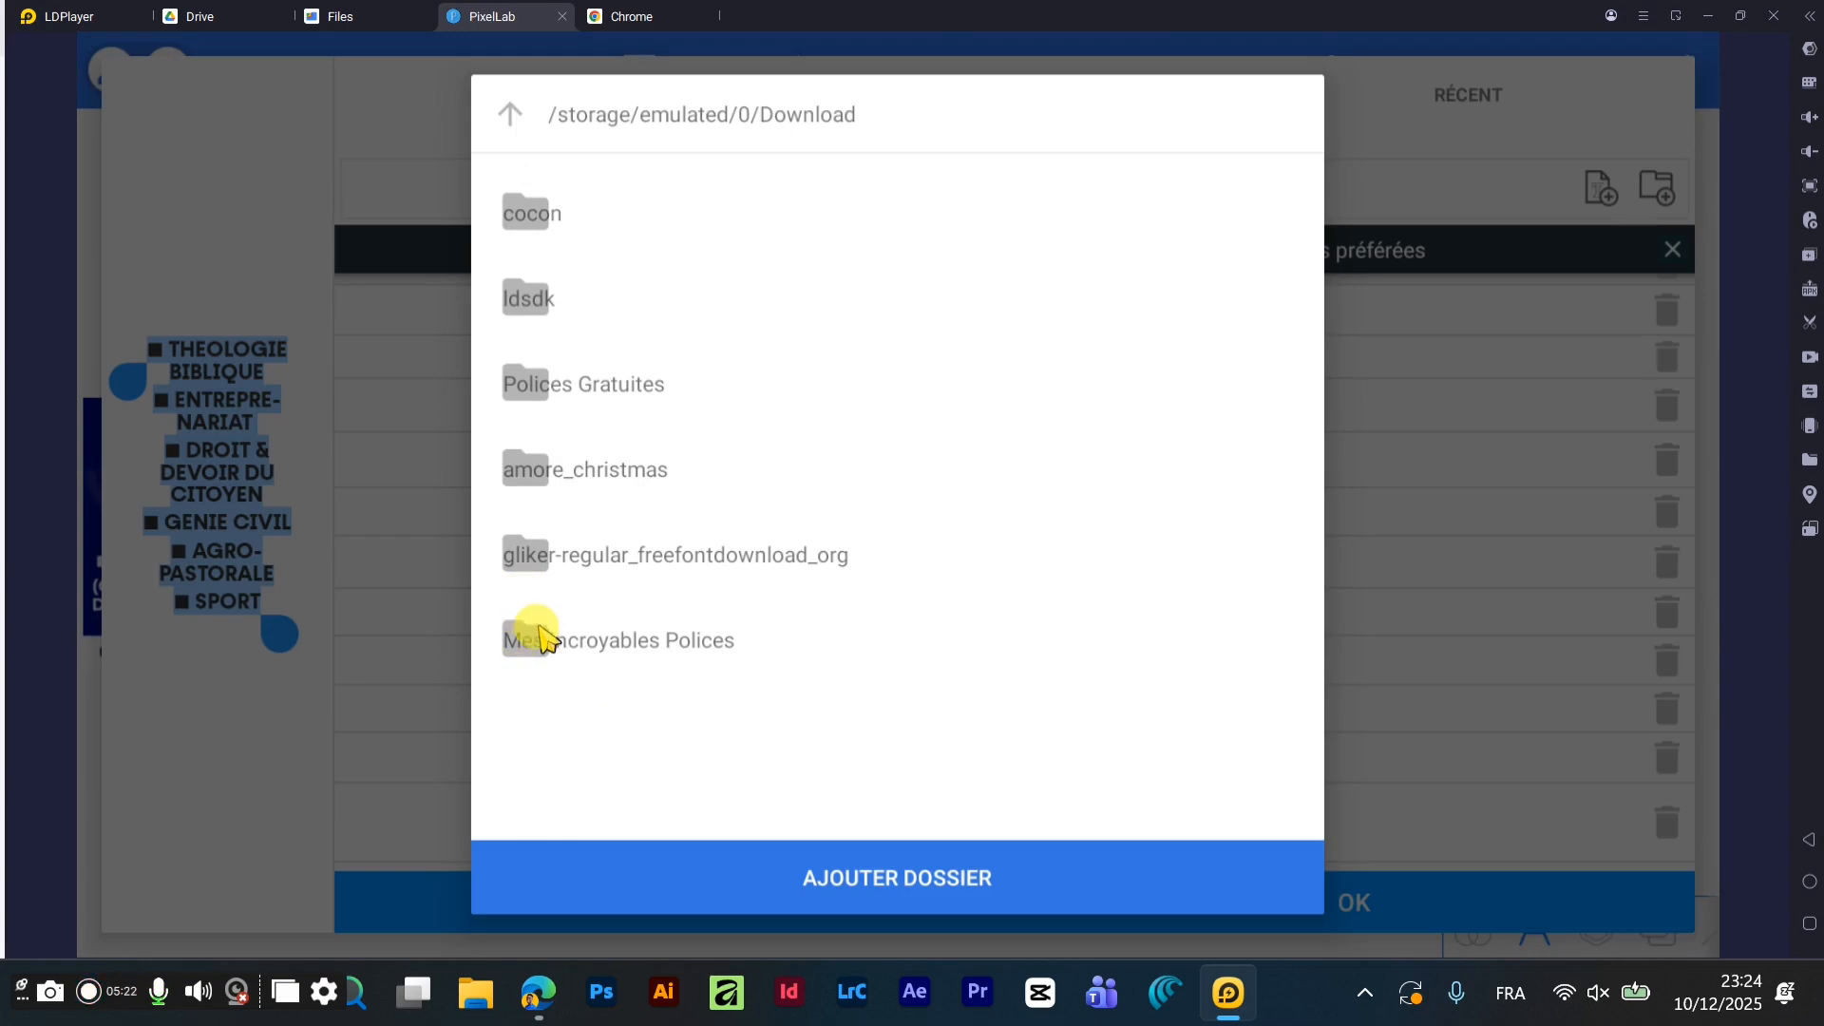
left_click(560, 467)
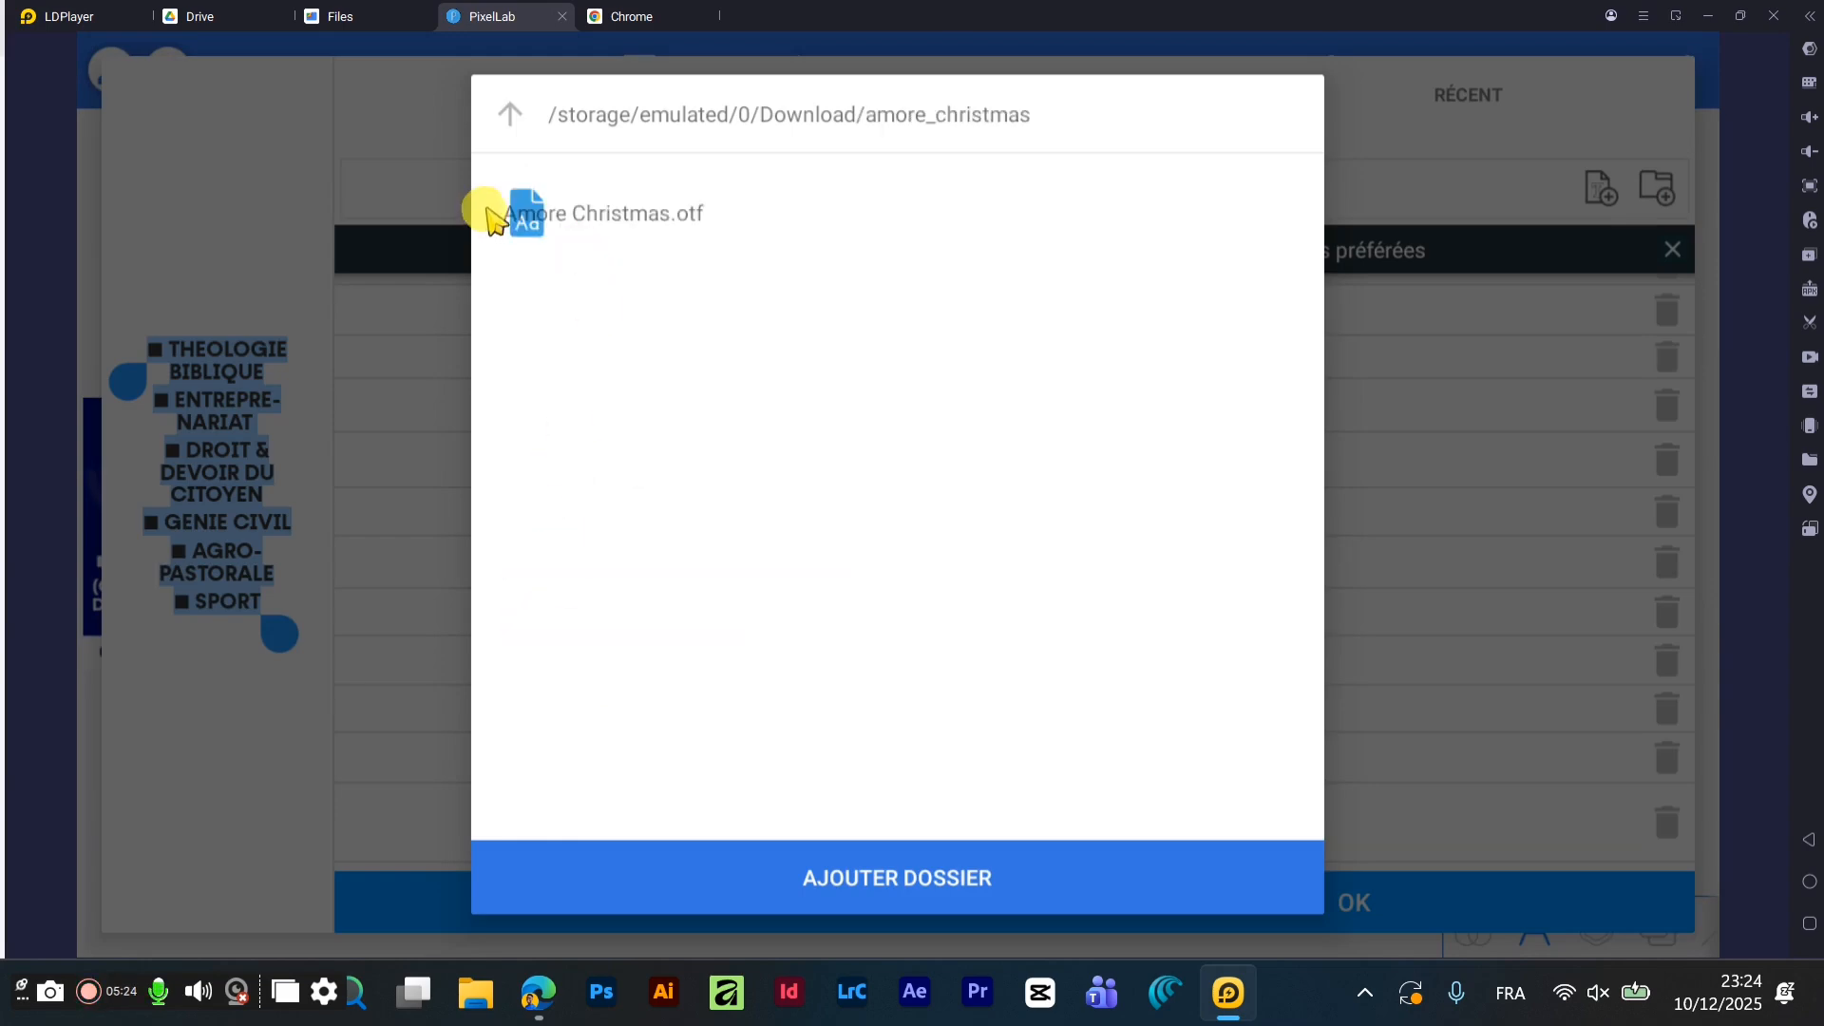
left_click(934, 884)
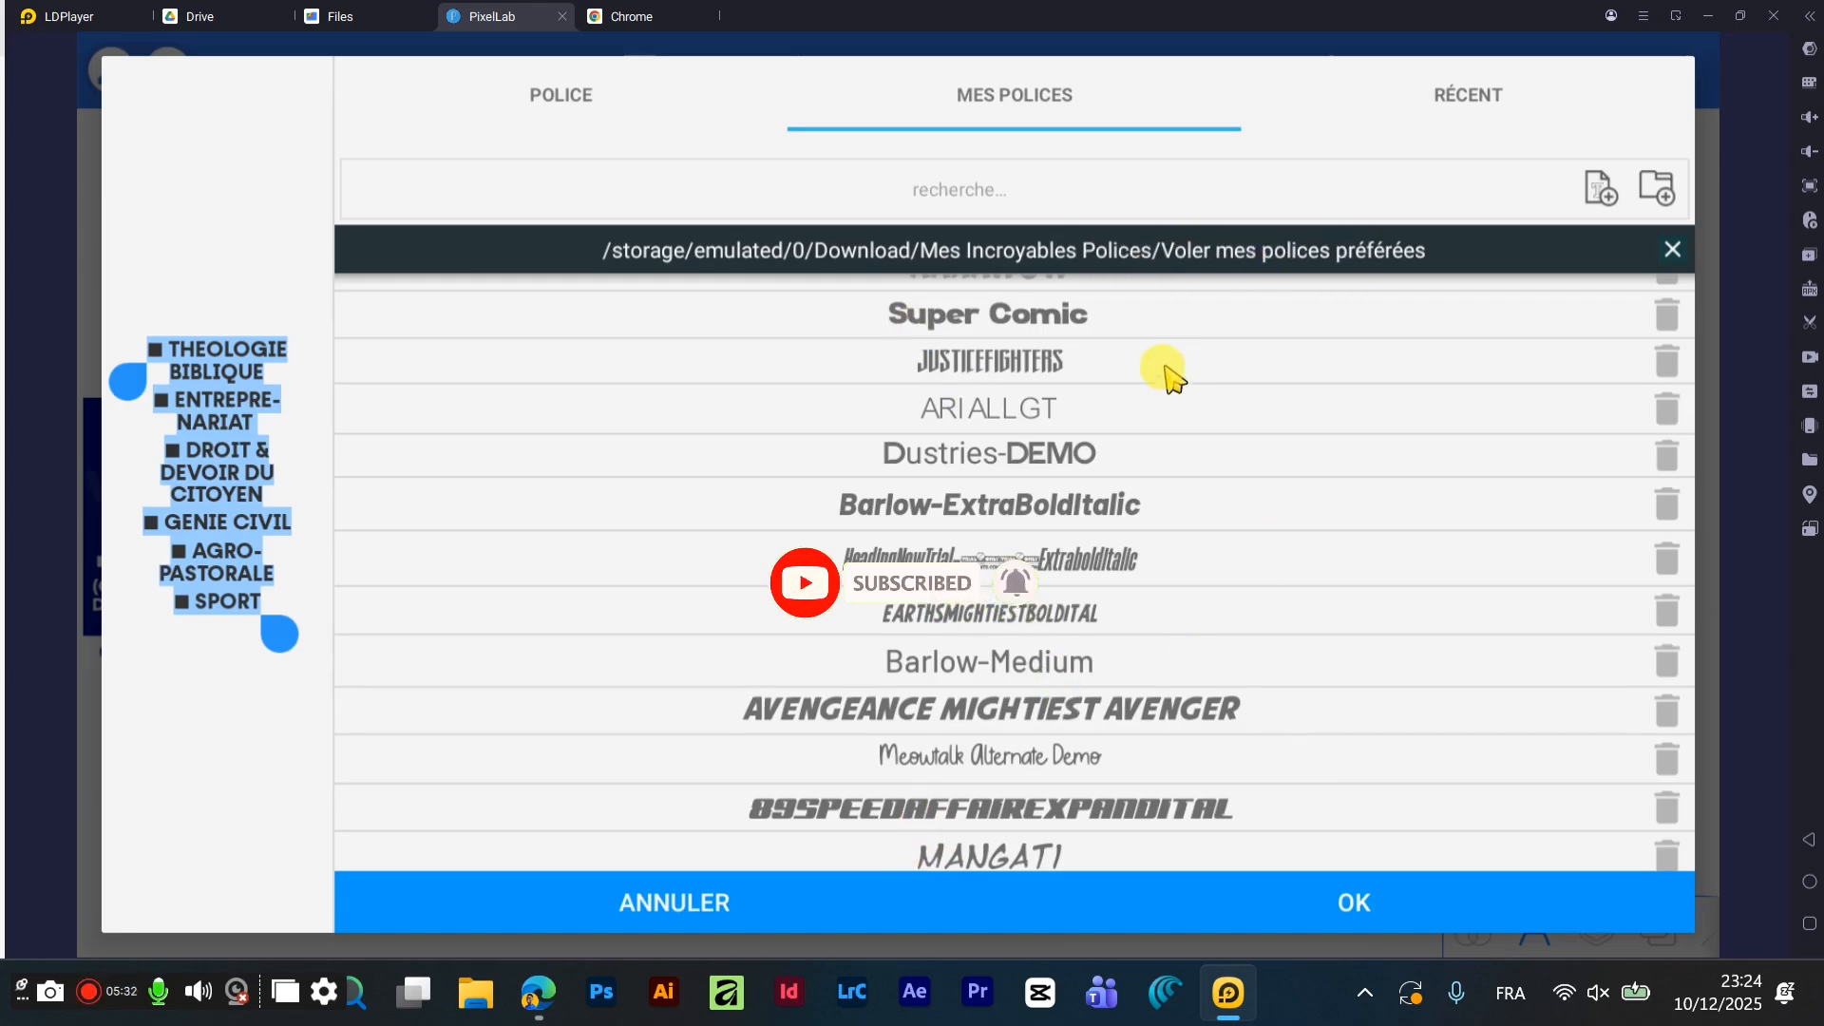
- Find Amore Christmas in the custom font list, preview it on the selected course list text, and cancel the font change
scroll(1159, 367, "down", 10)
scroll(1173, 475, "down", 15)
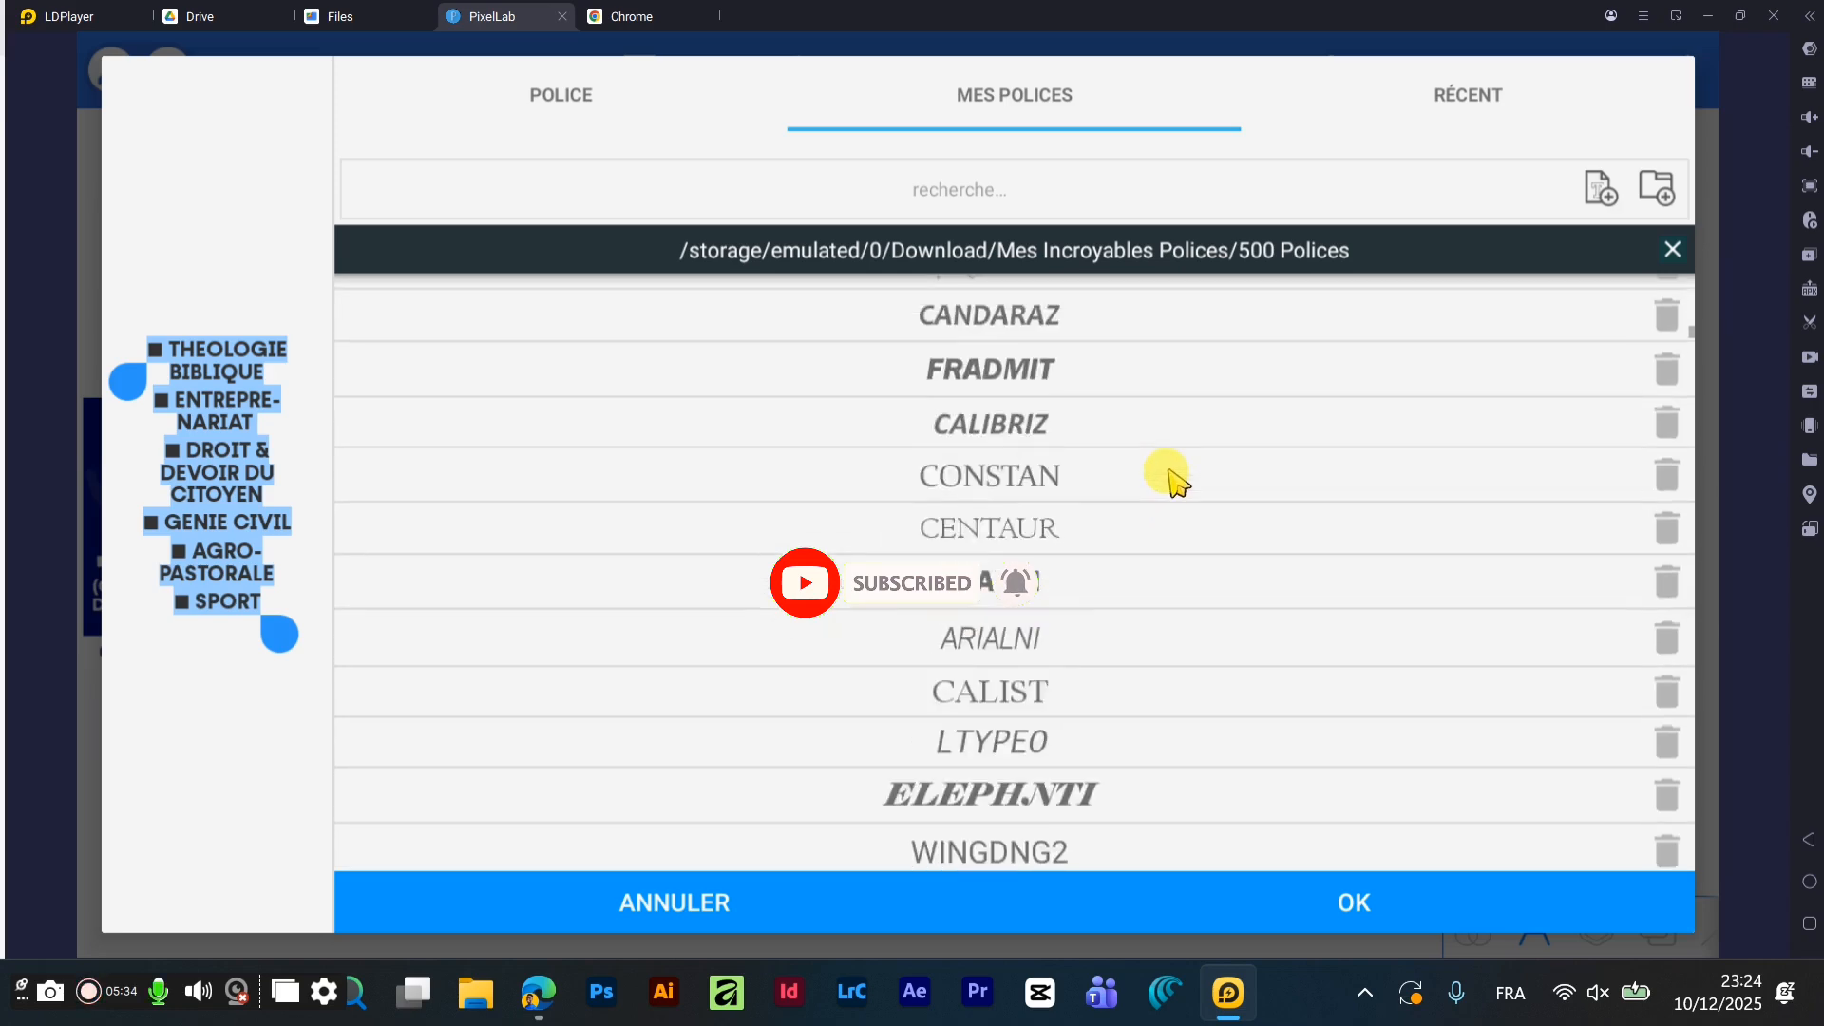
scroll(1152, 470, "down", 15)
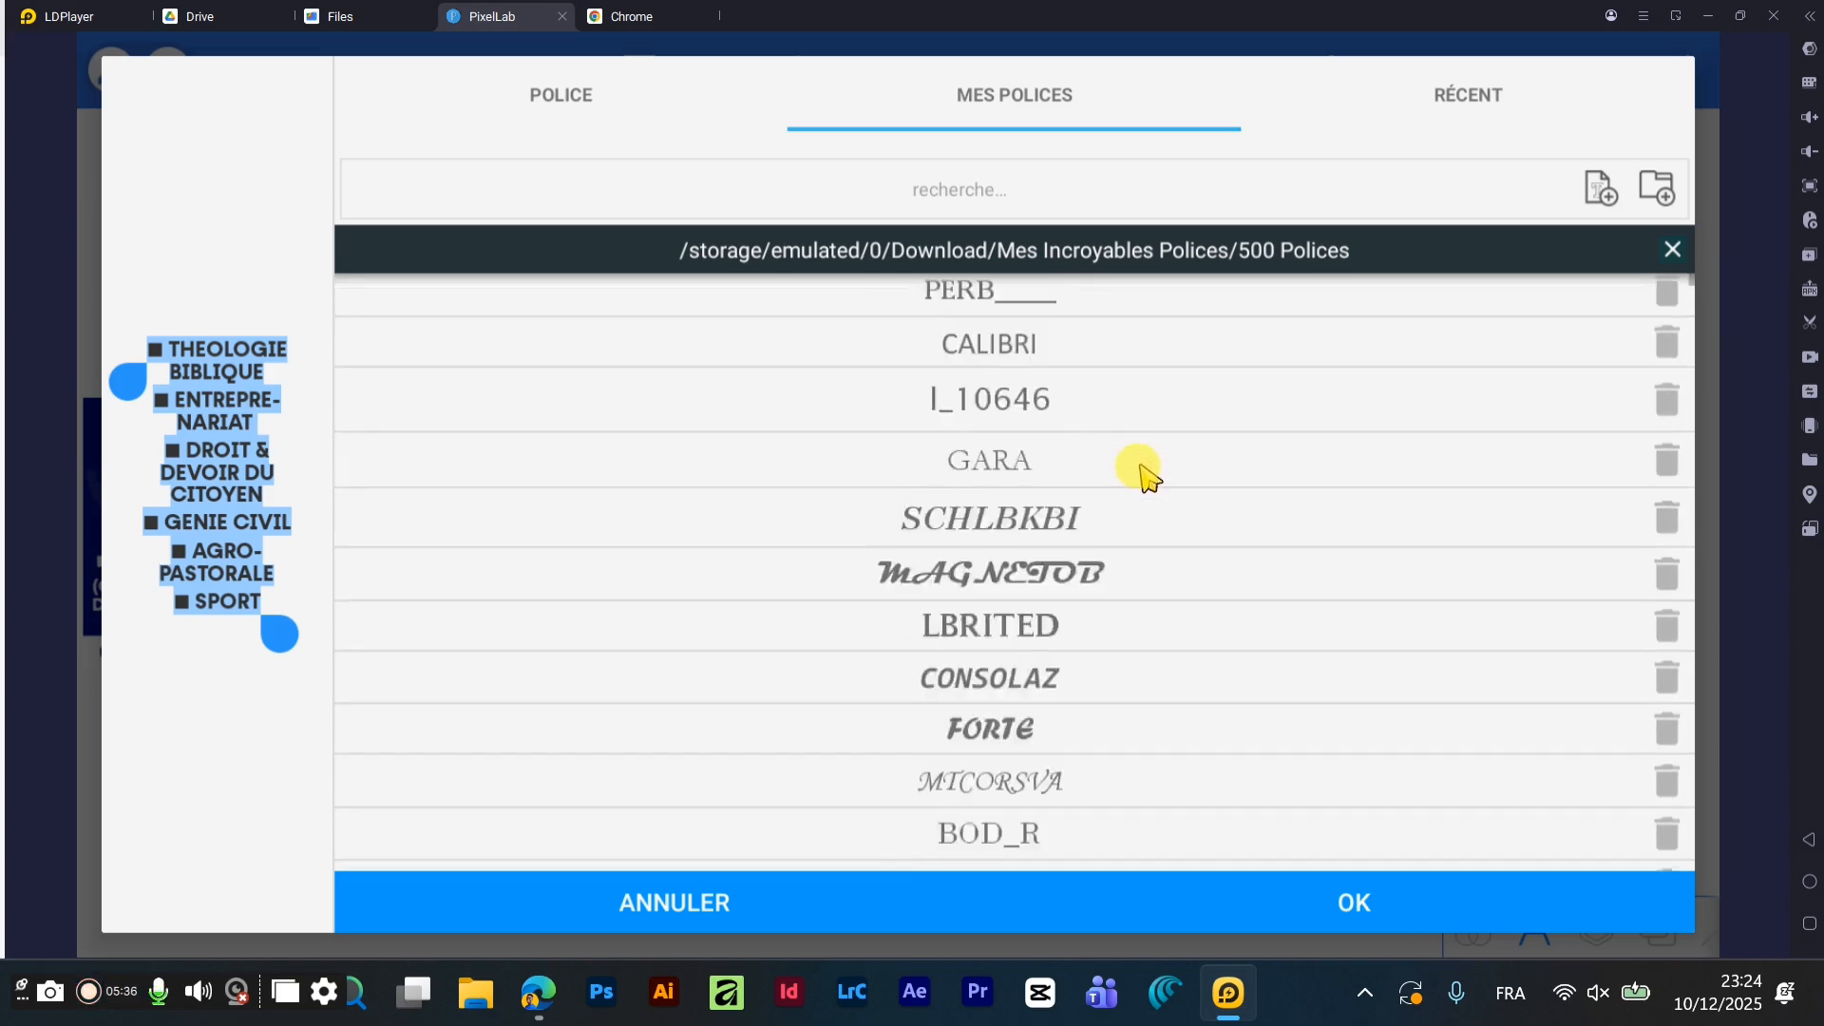
scroll(1150, 480, "up", 20)
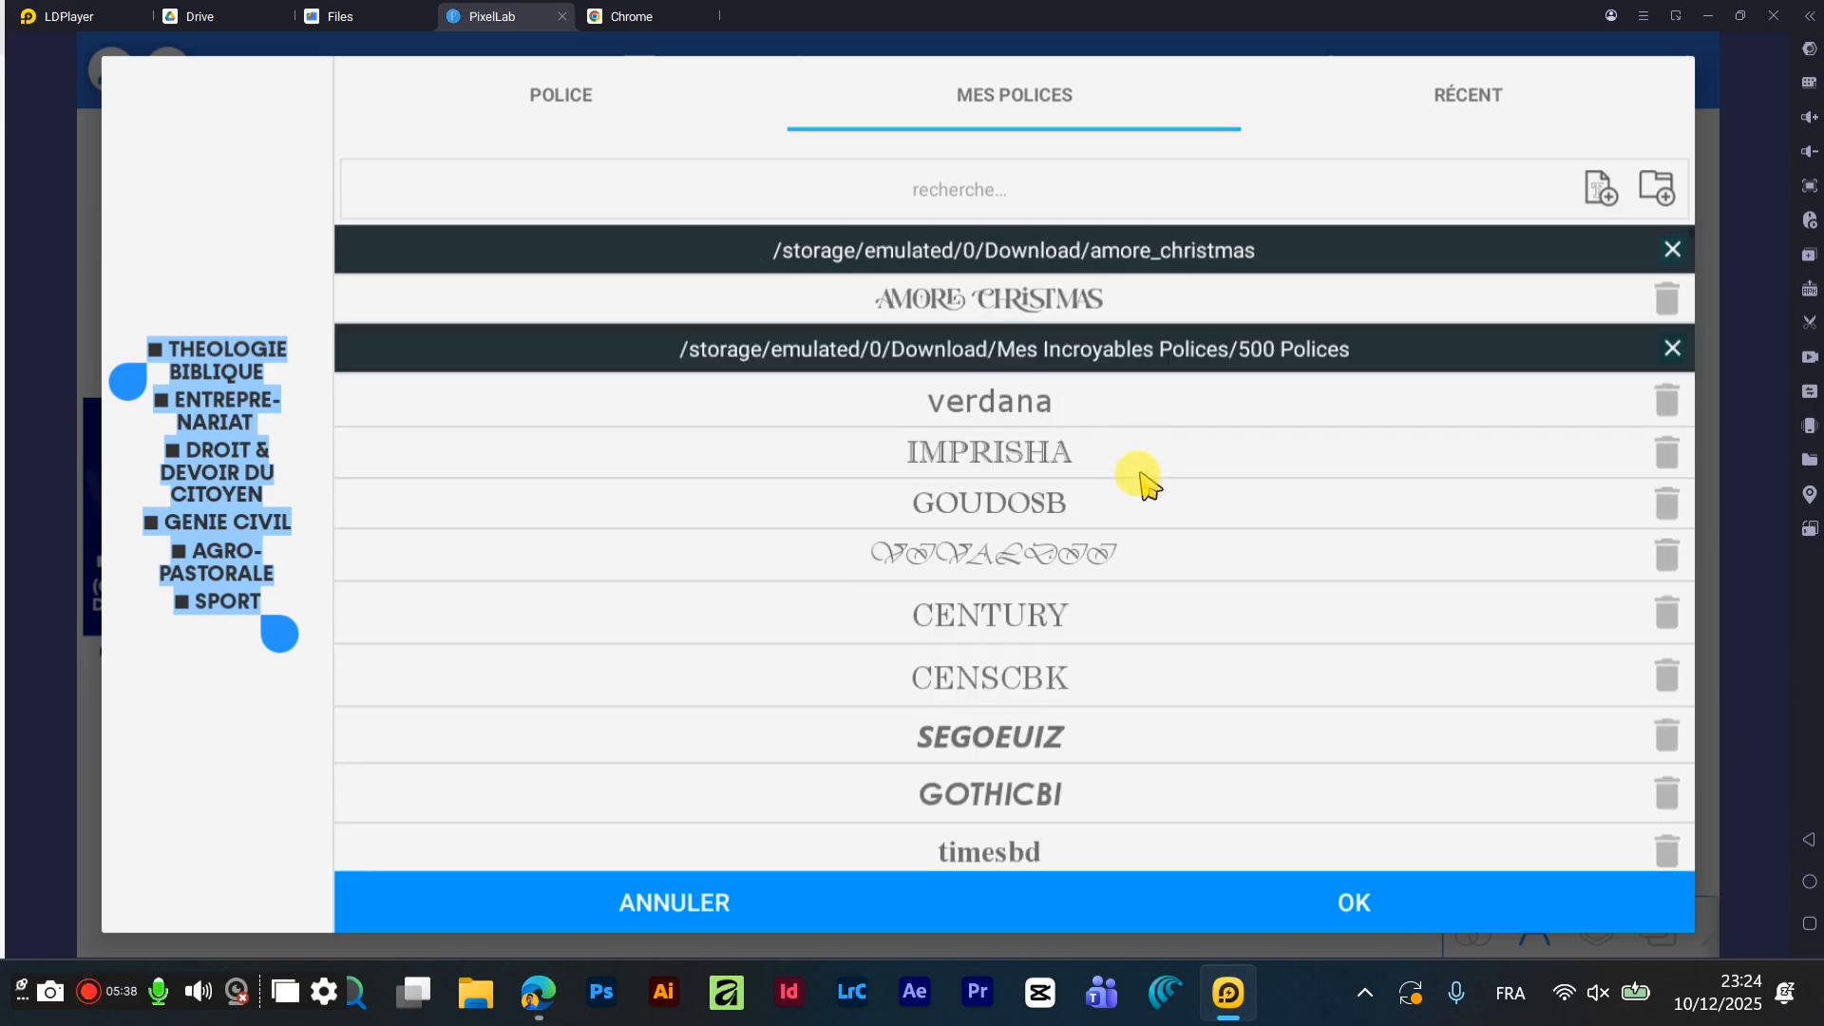
left_click(978, 300)
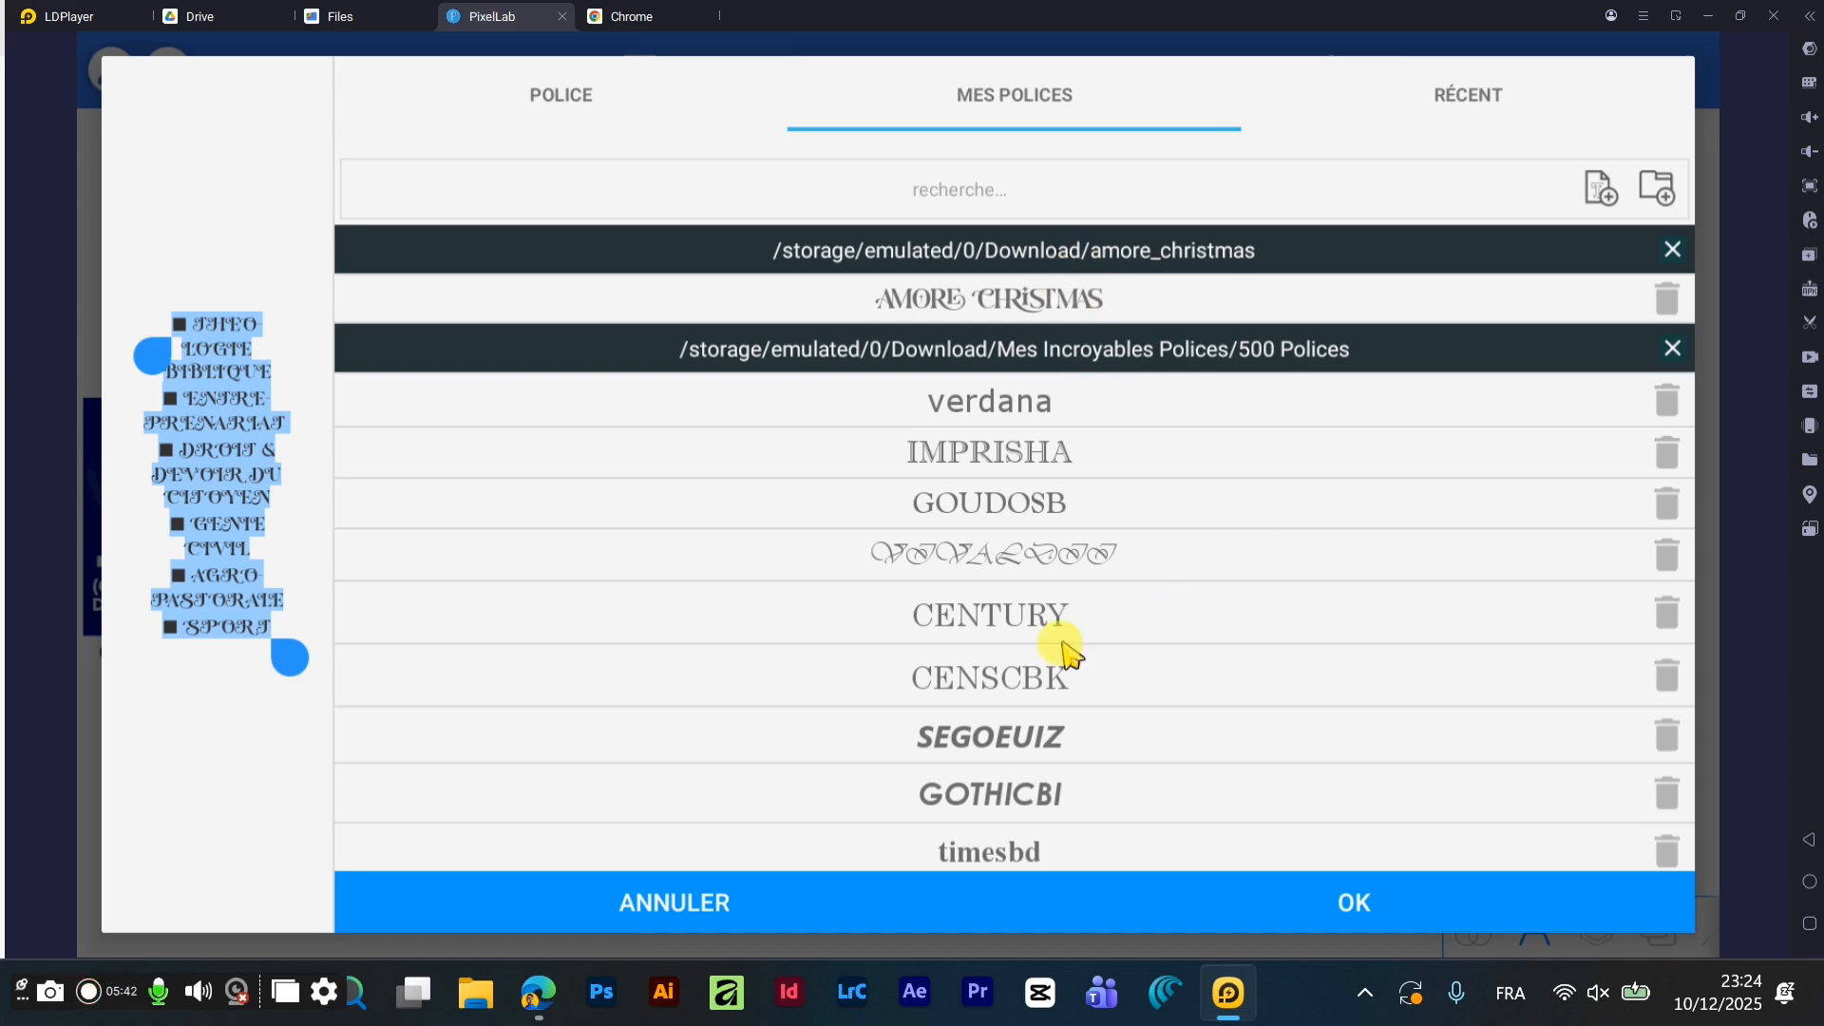
left_click(669, 908)
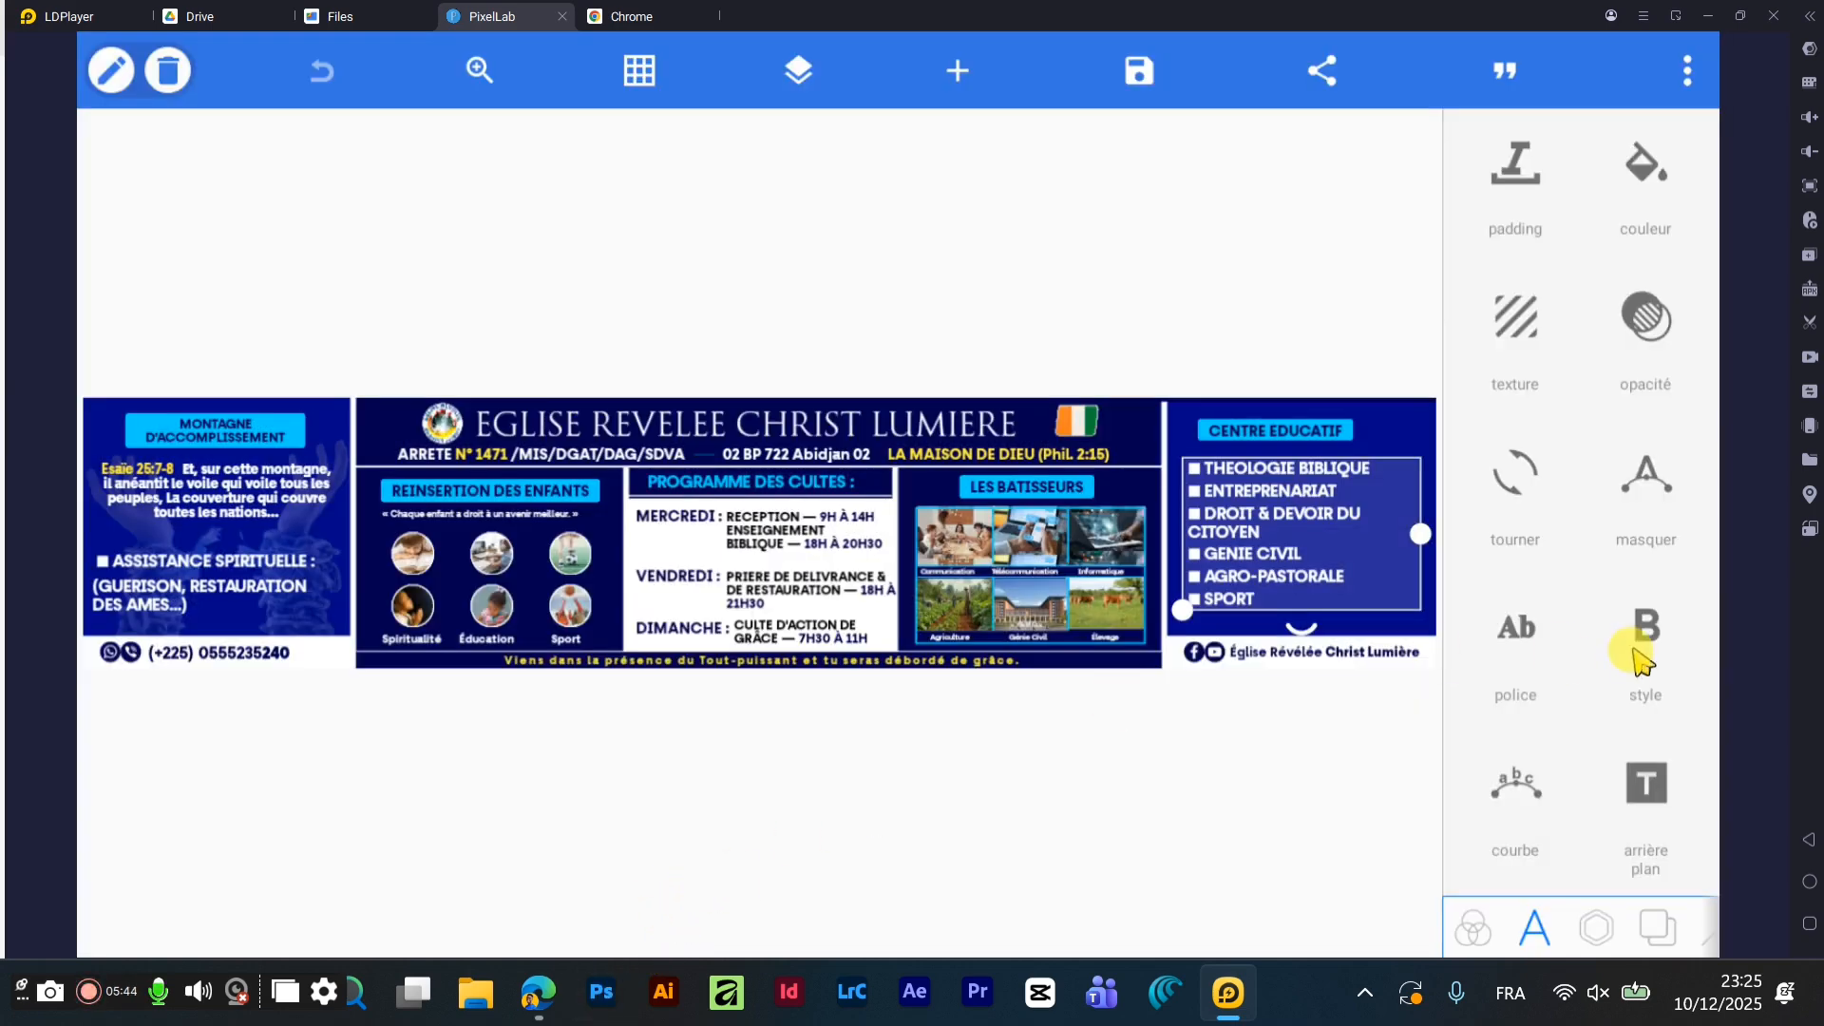
- Load the Default preset template onto the canvas and browse the other presets
left_click(1473, 928)
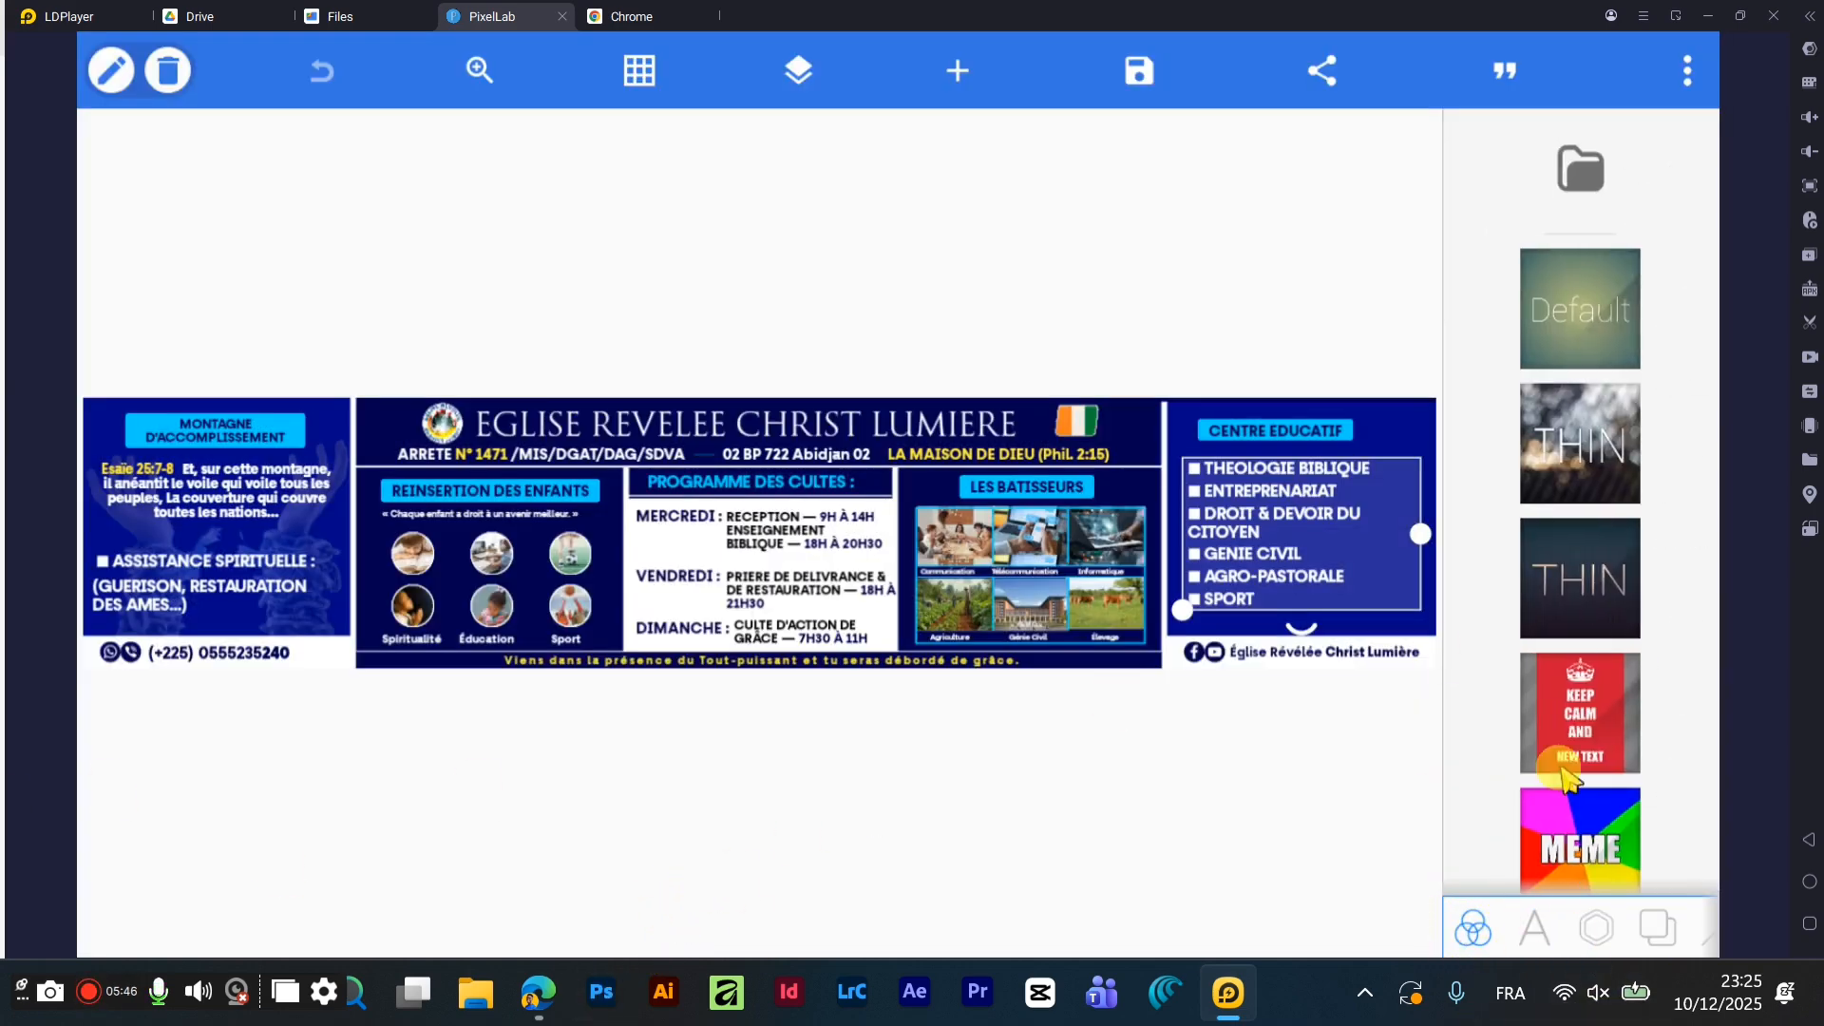
left_click(1610, 302)
scroll(1568, 808, "down", 5)
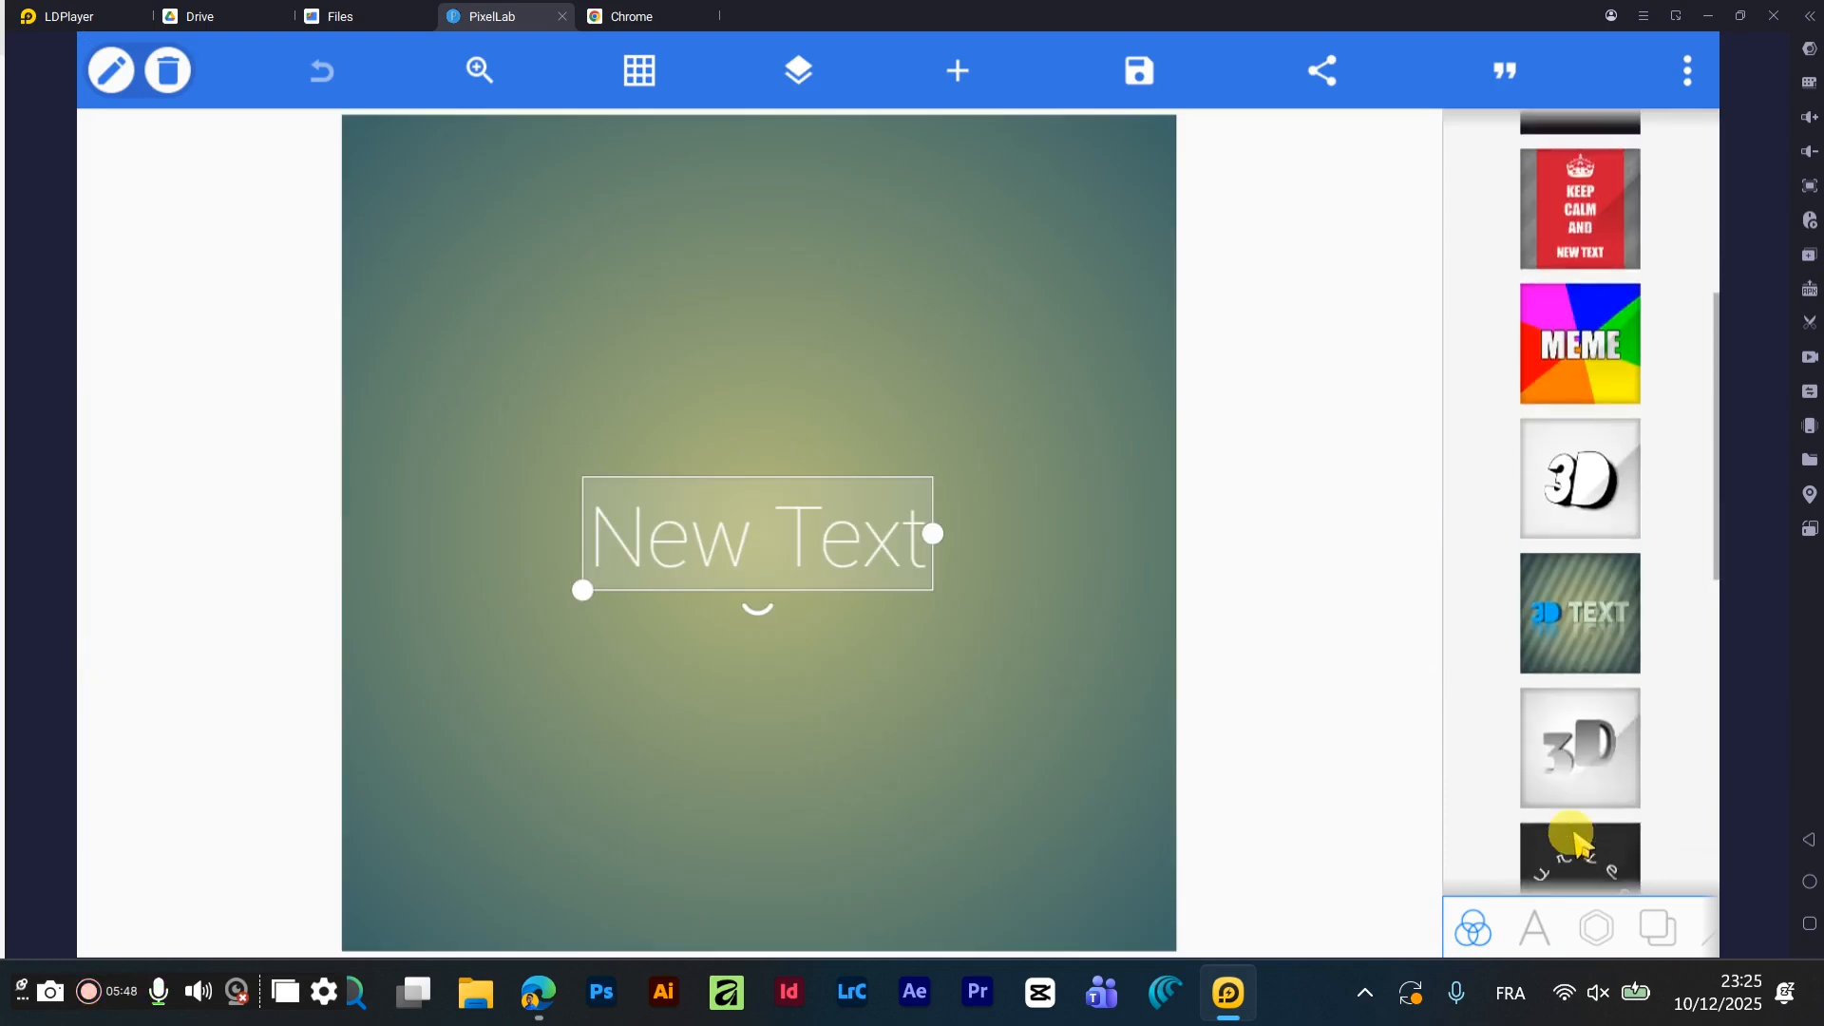
- Load the blank white preset from the end of the preset list onto the canvas
scroll(1572, 836, "down", 6)
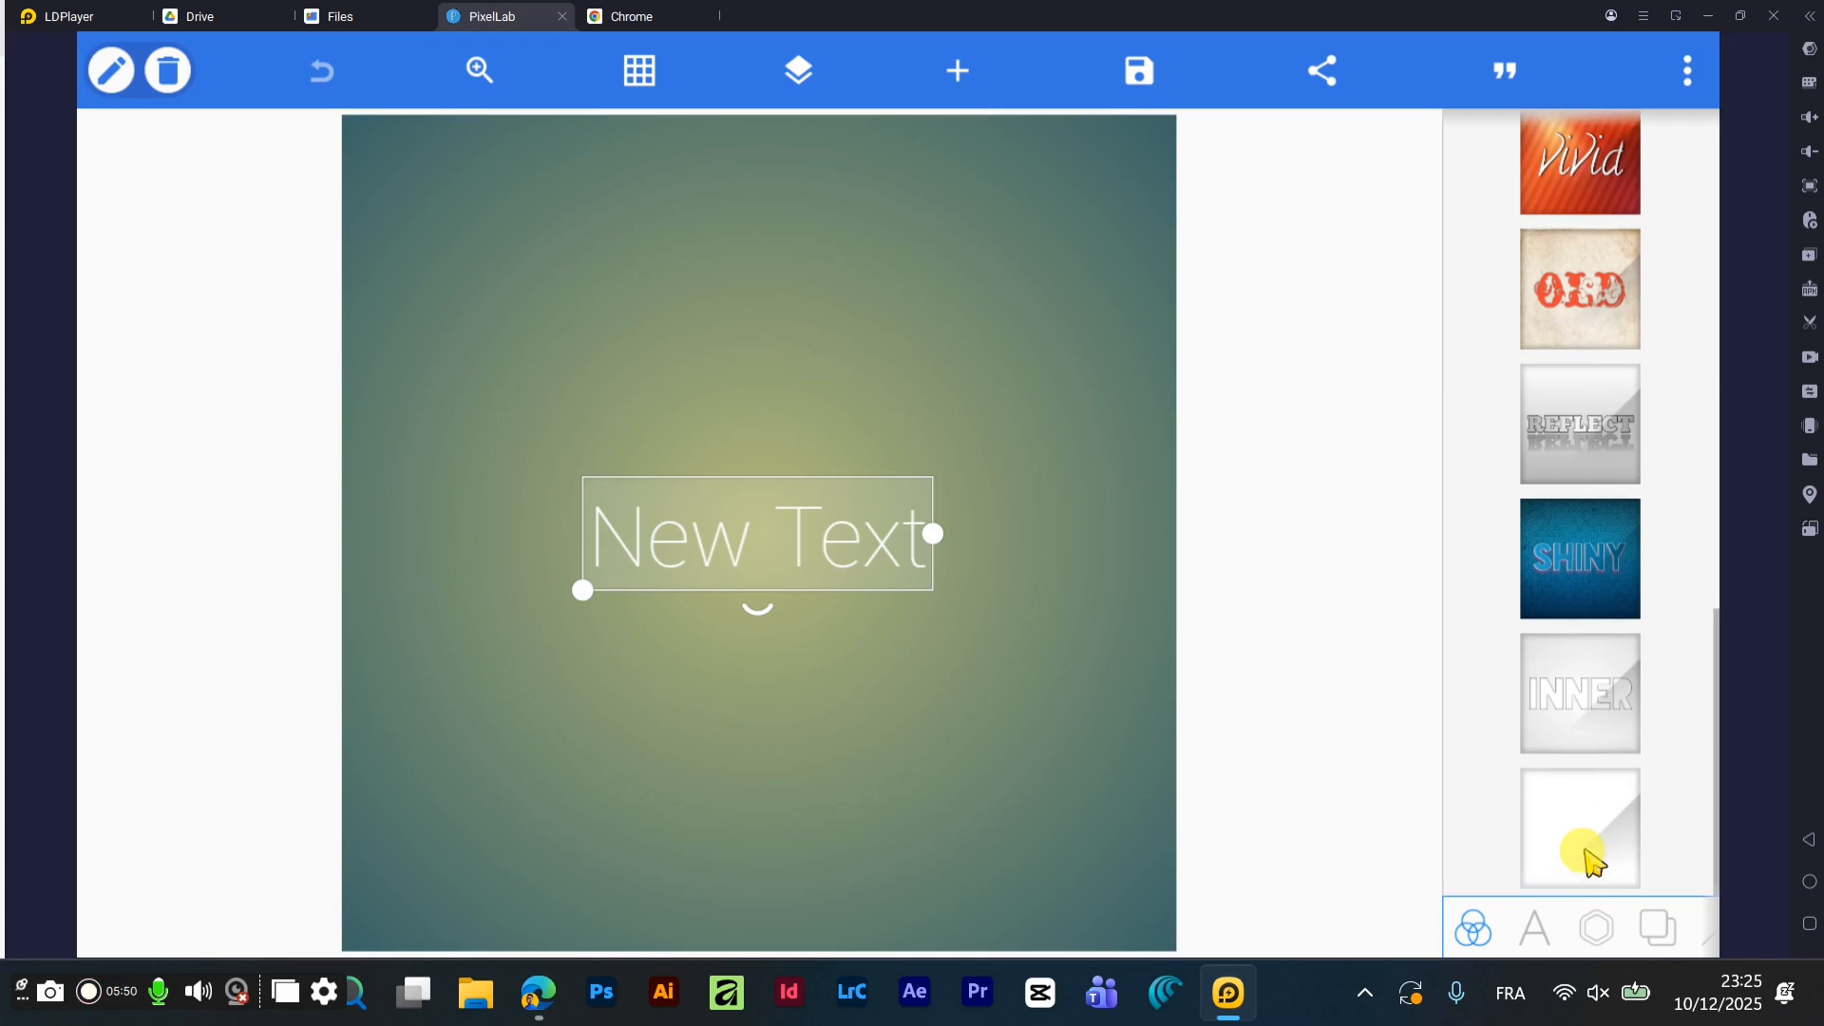
left_click(1596, 845)
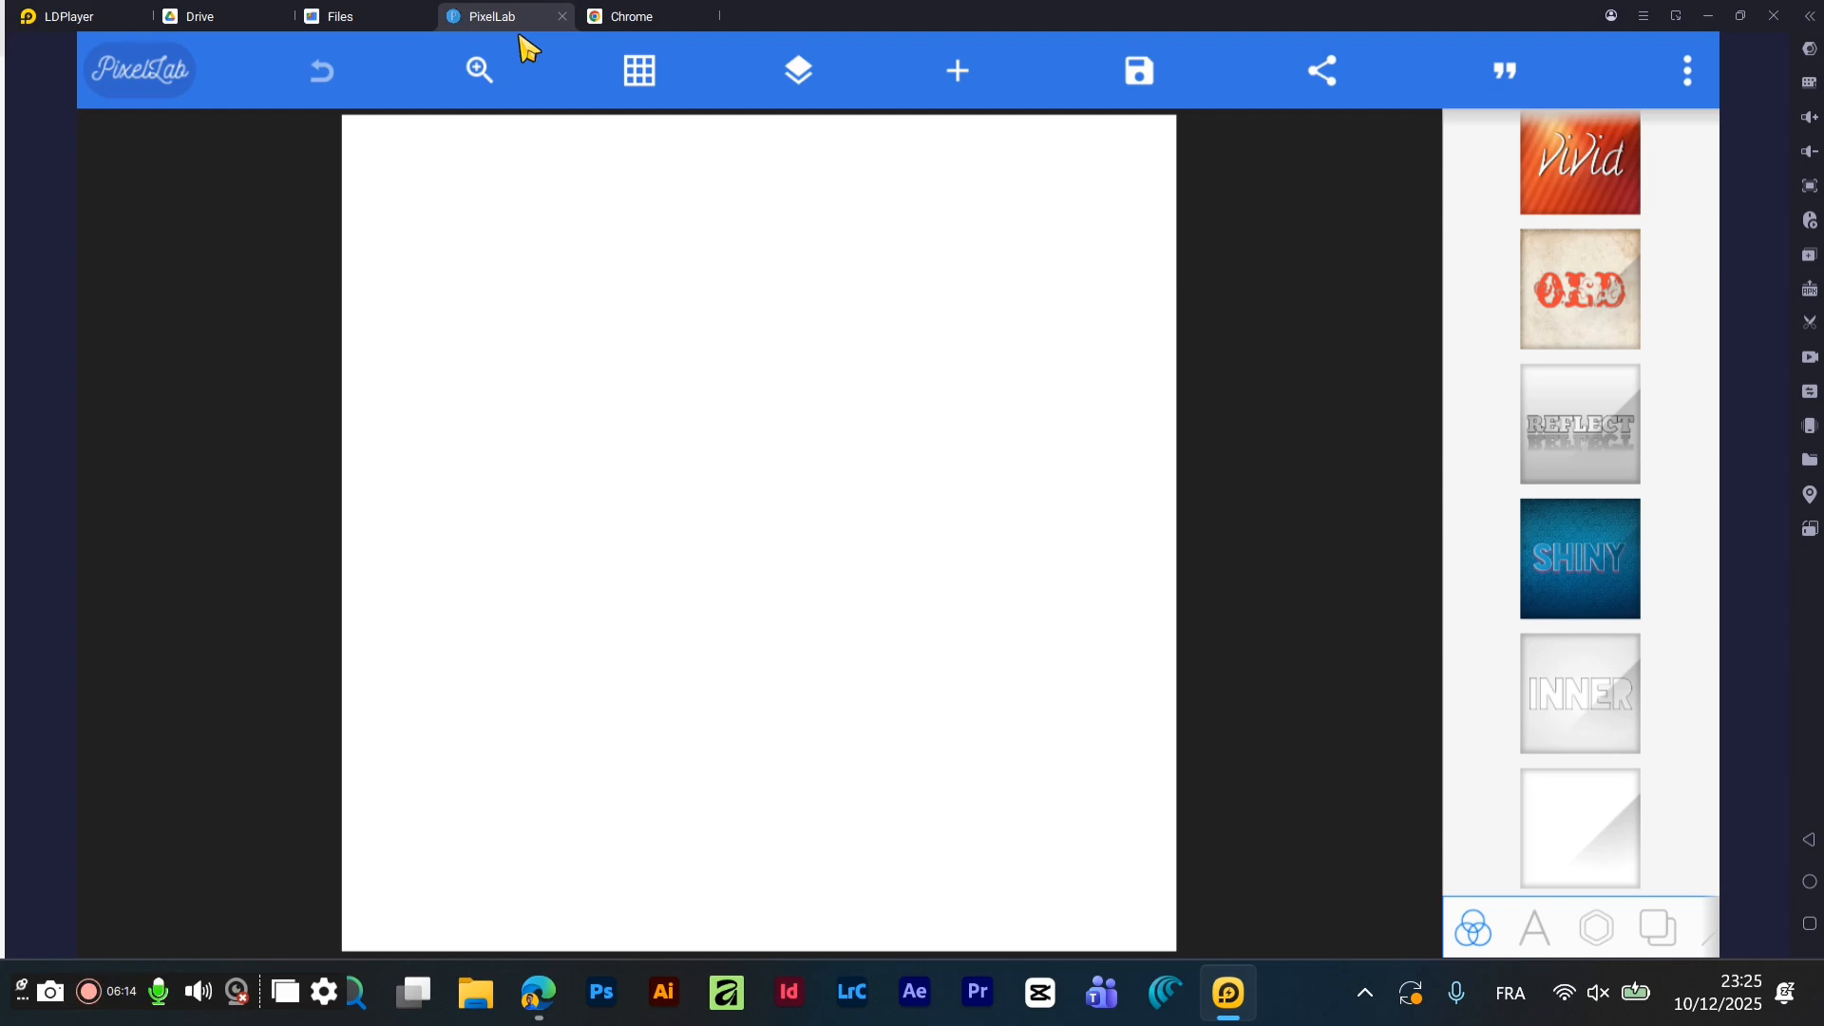
left_click(619, 19)
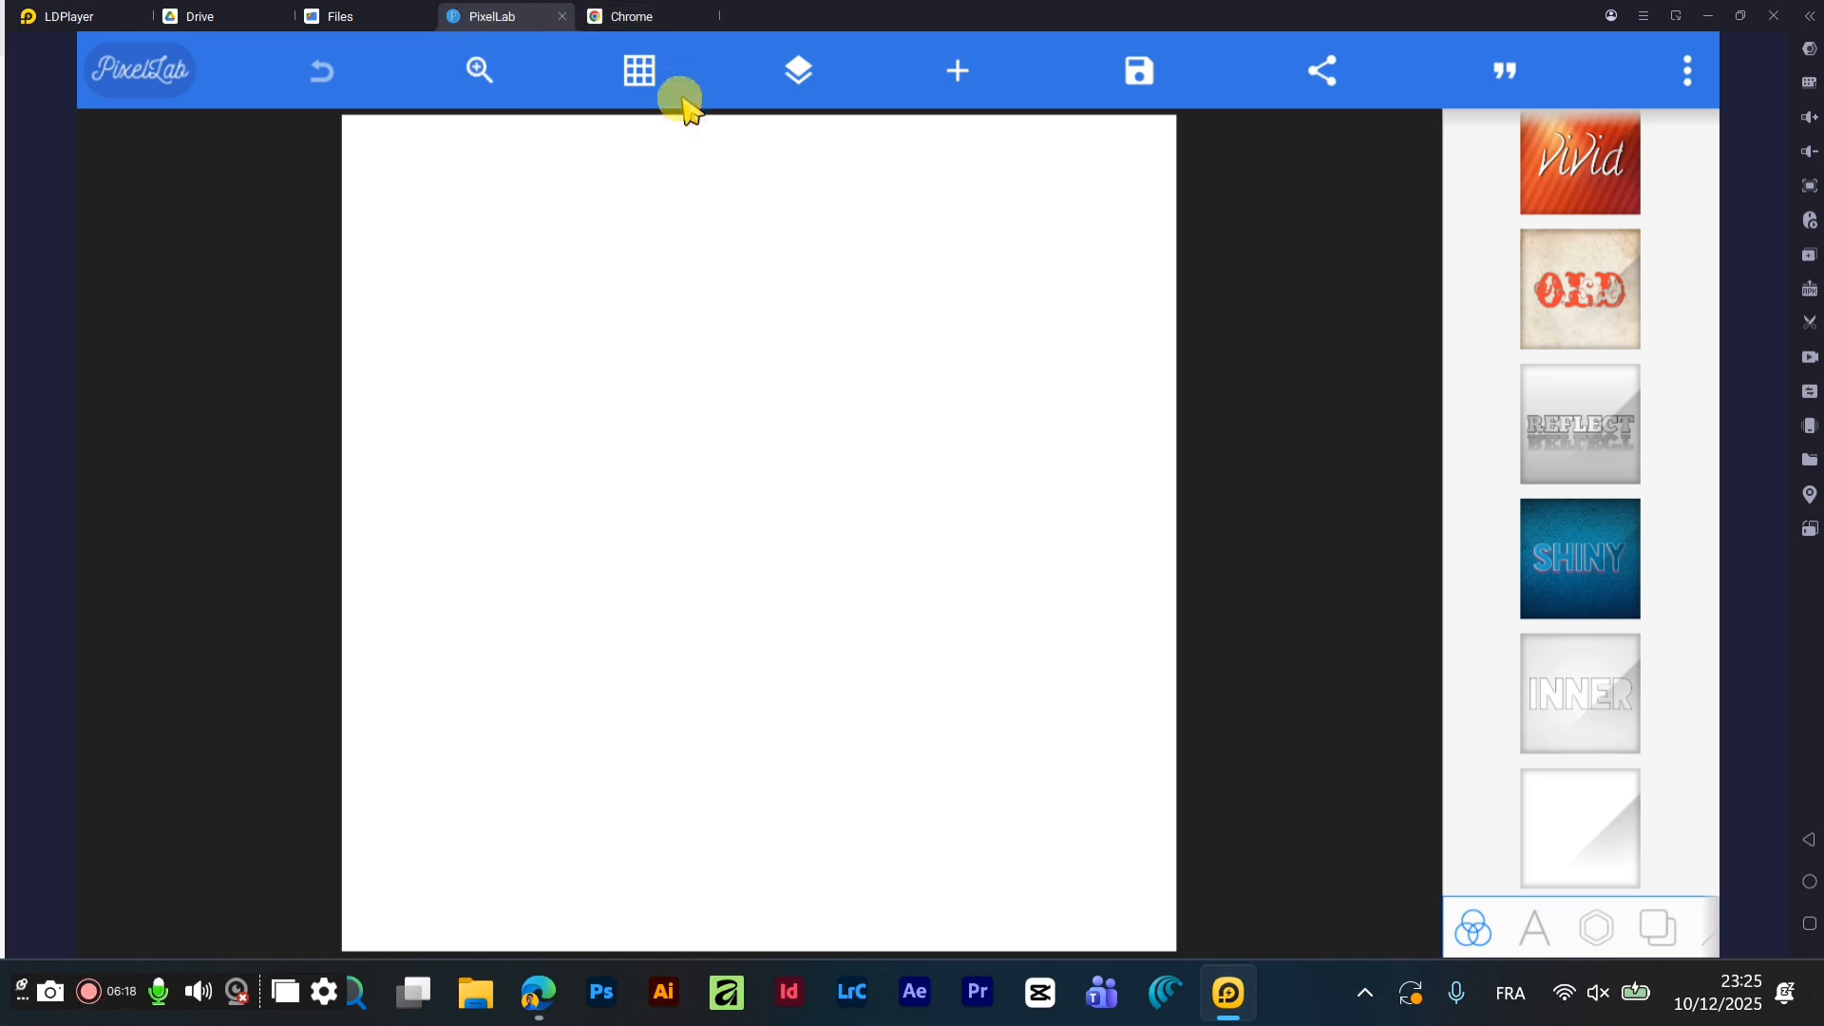
- Add a text object to the upper part of the blank canvas and change its wording to CHRISTMAS
left_click(1530, 929)
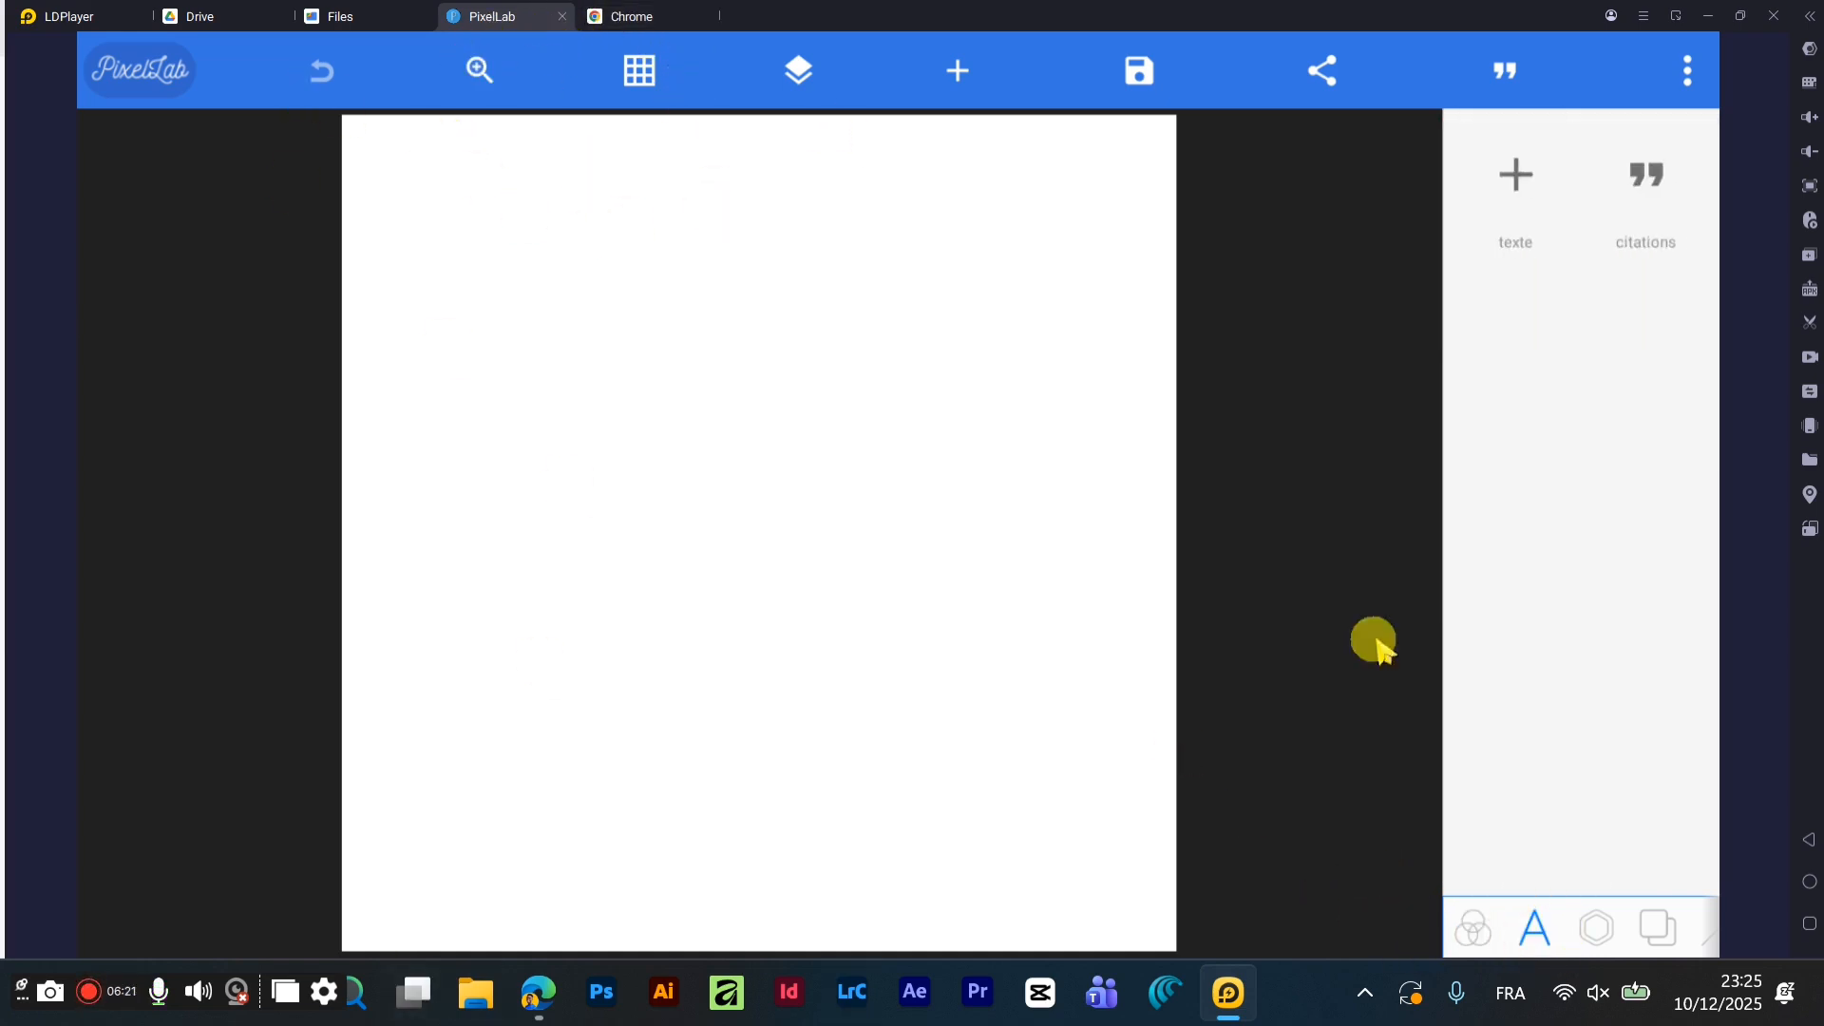
left_click(1518, 182)
left_click_drag(433, 139, 604, 418)
double_click(599, 415)
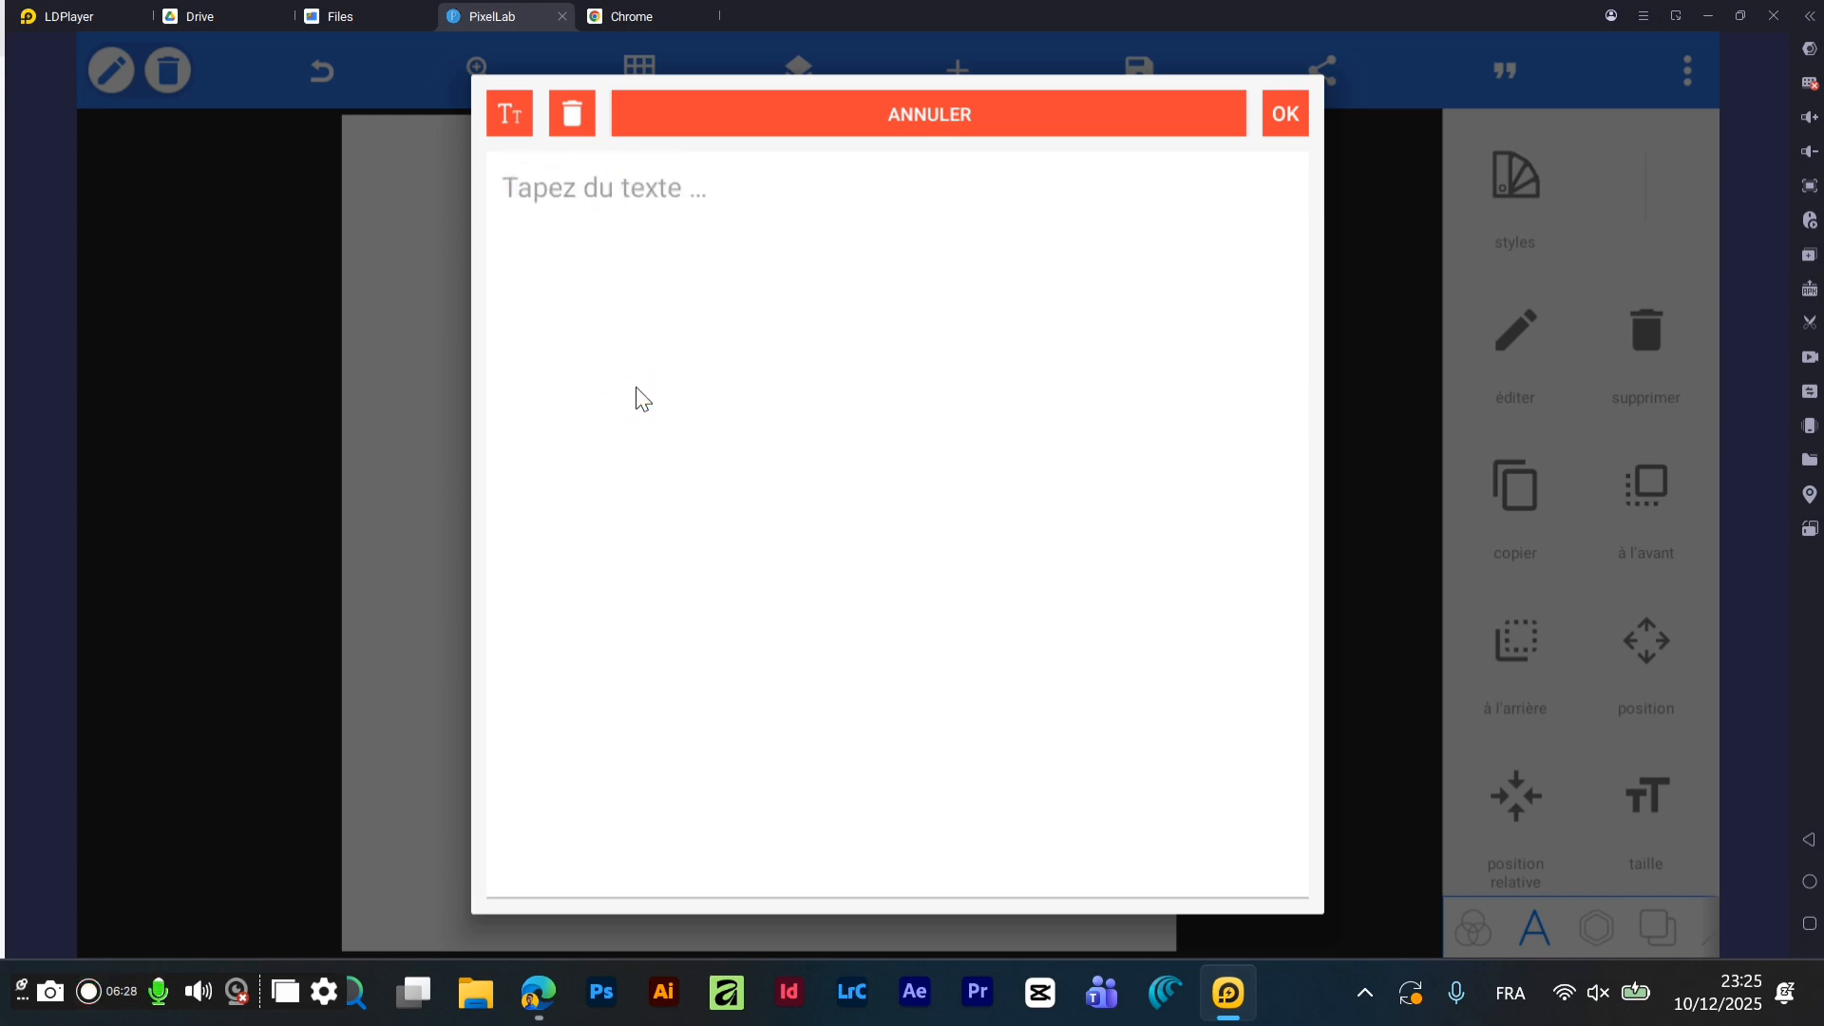
type("CHRIS")
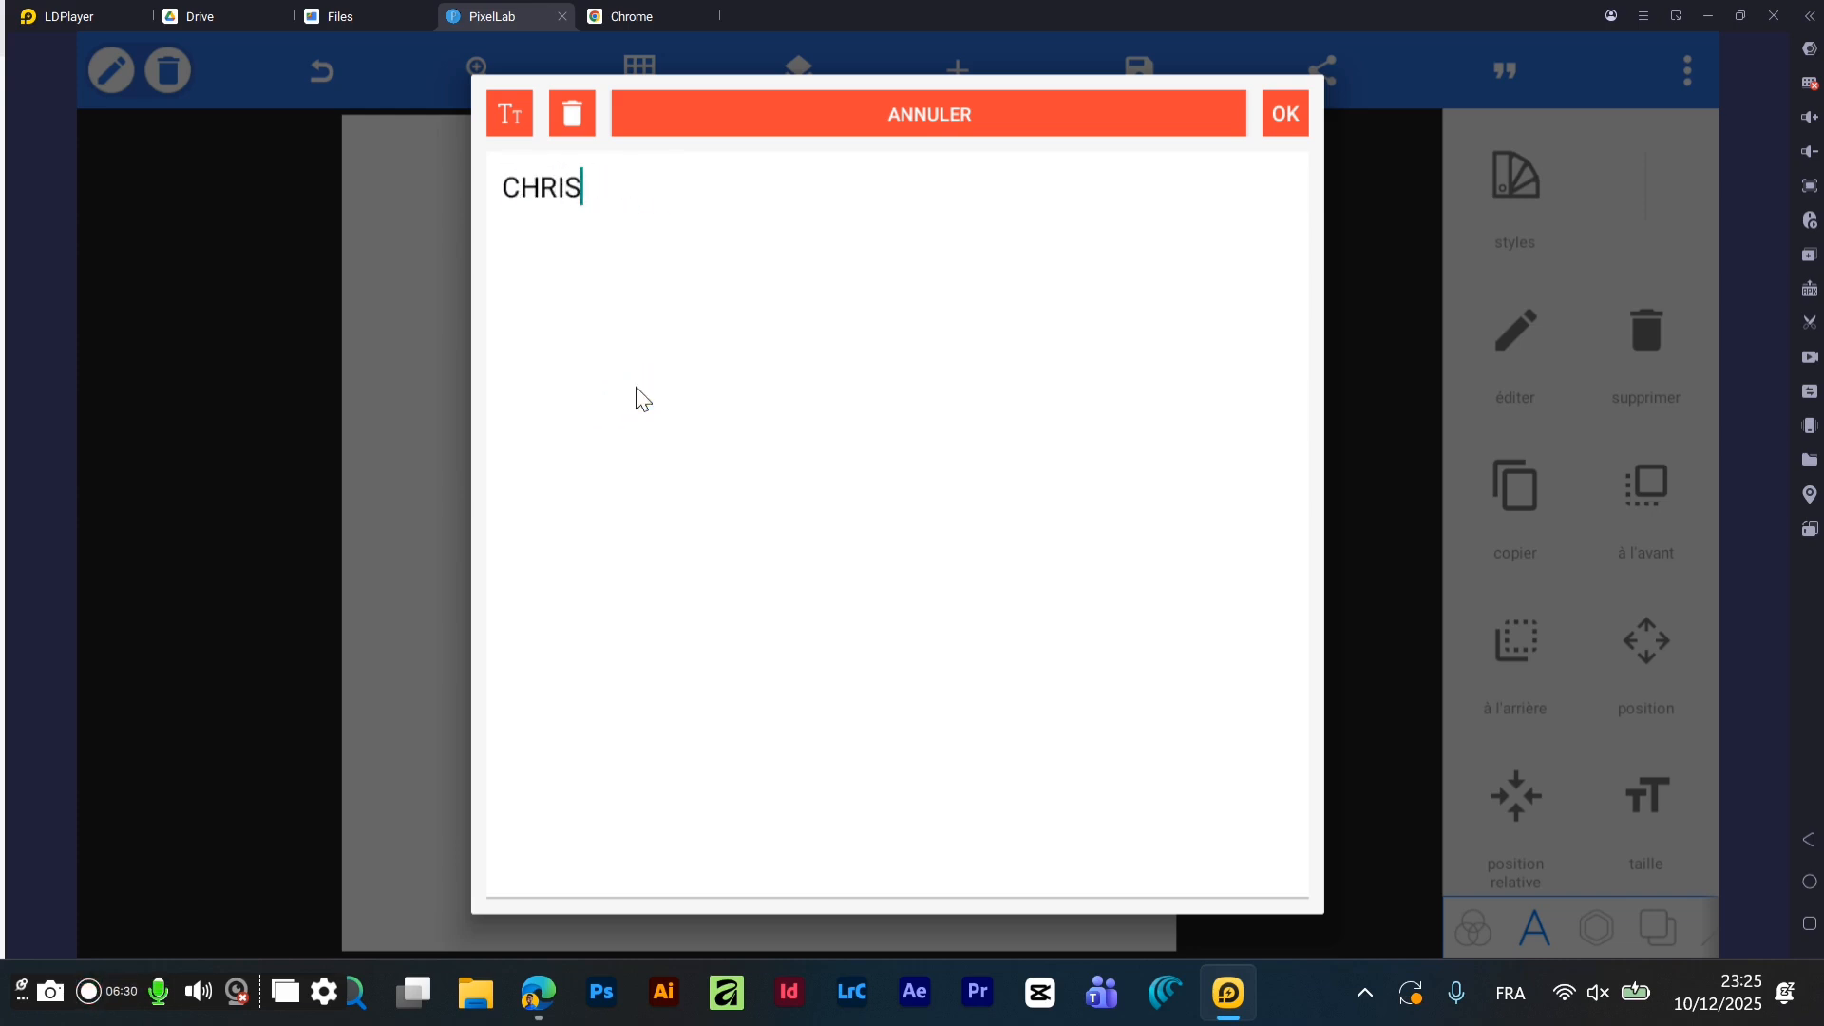
type("TMAS")
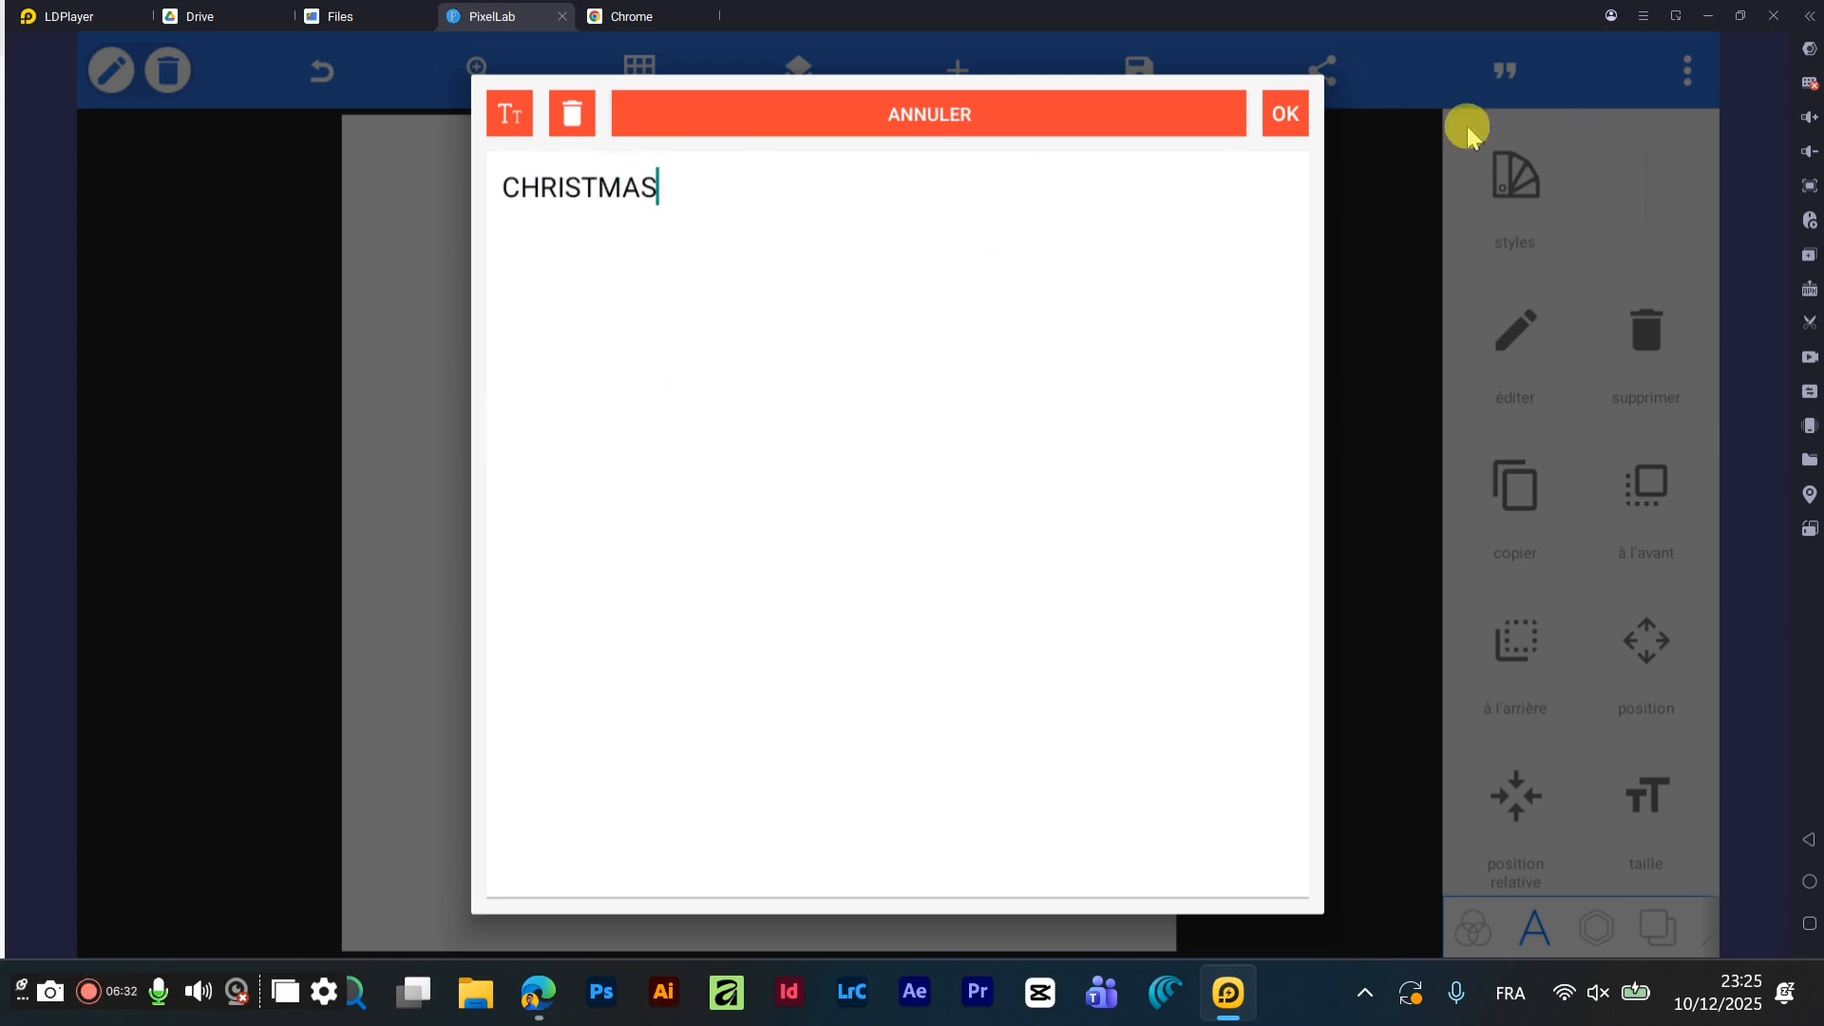
left_click(1286, 112)
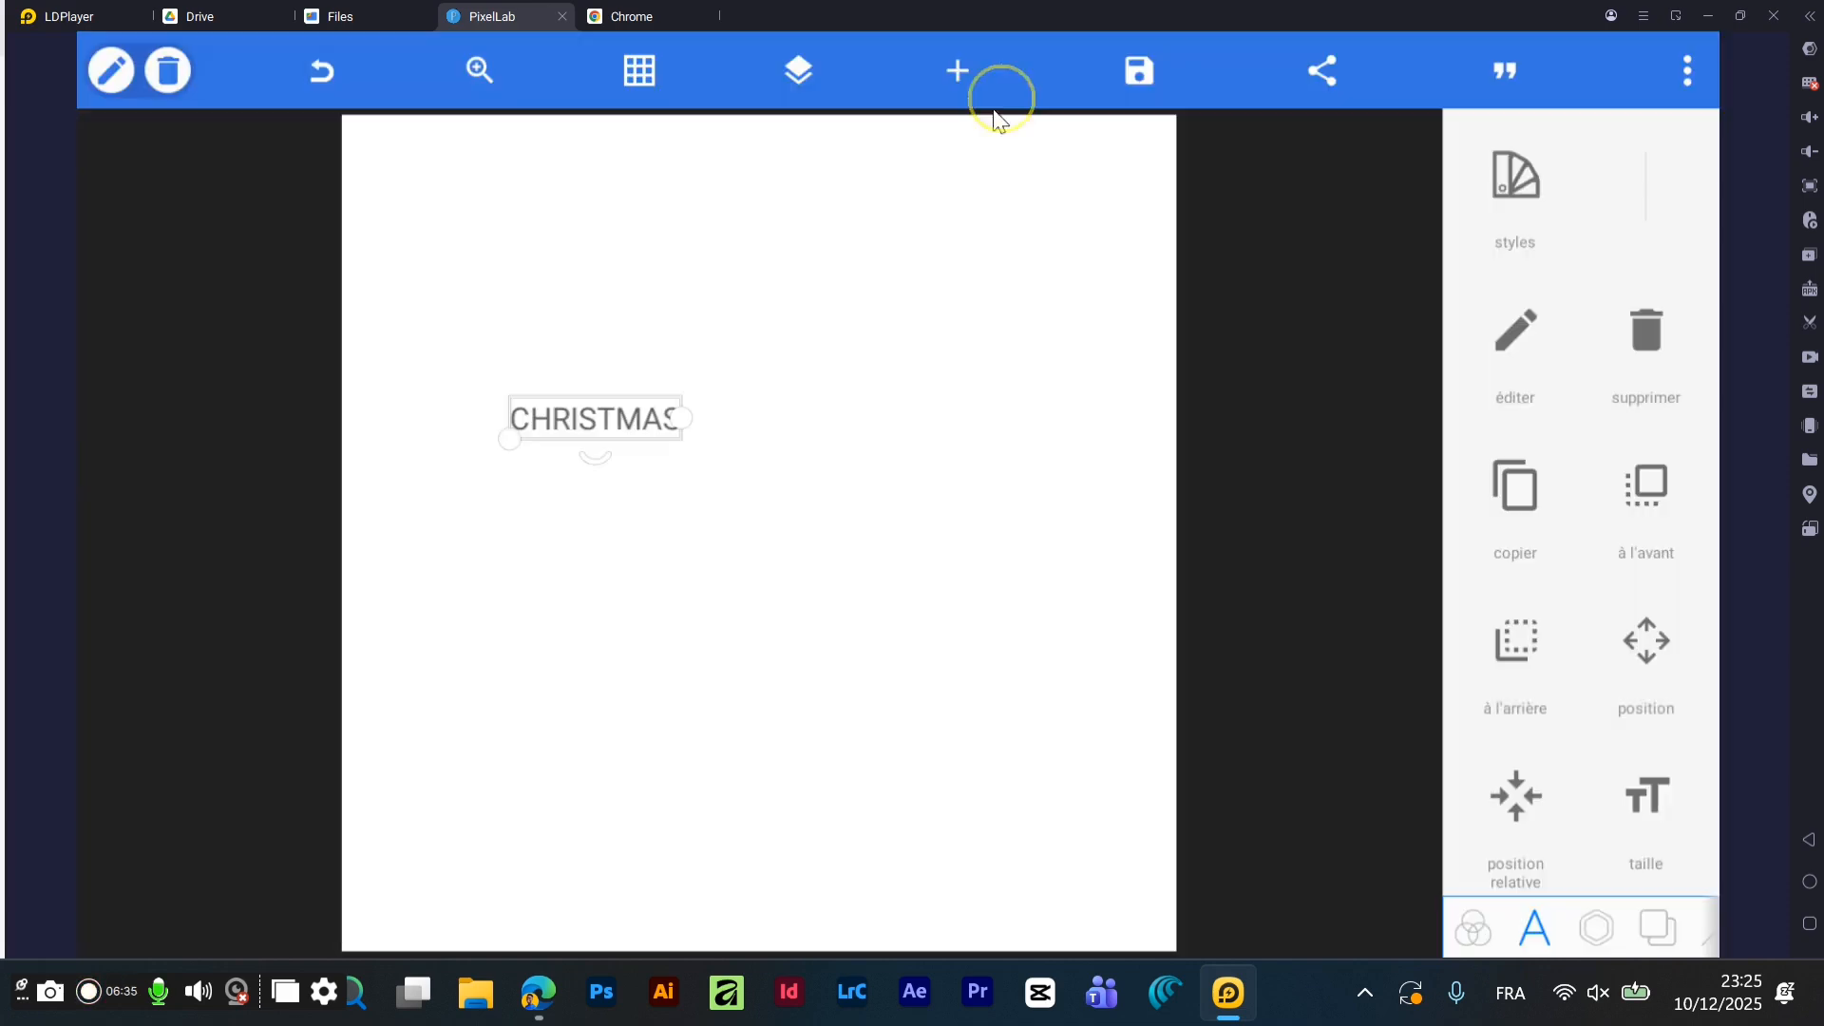
- Enlarge the CHRISTMAS text to a little over half the canvas width and move it near the canvas centre
left_click(584, 404)
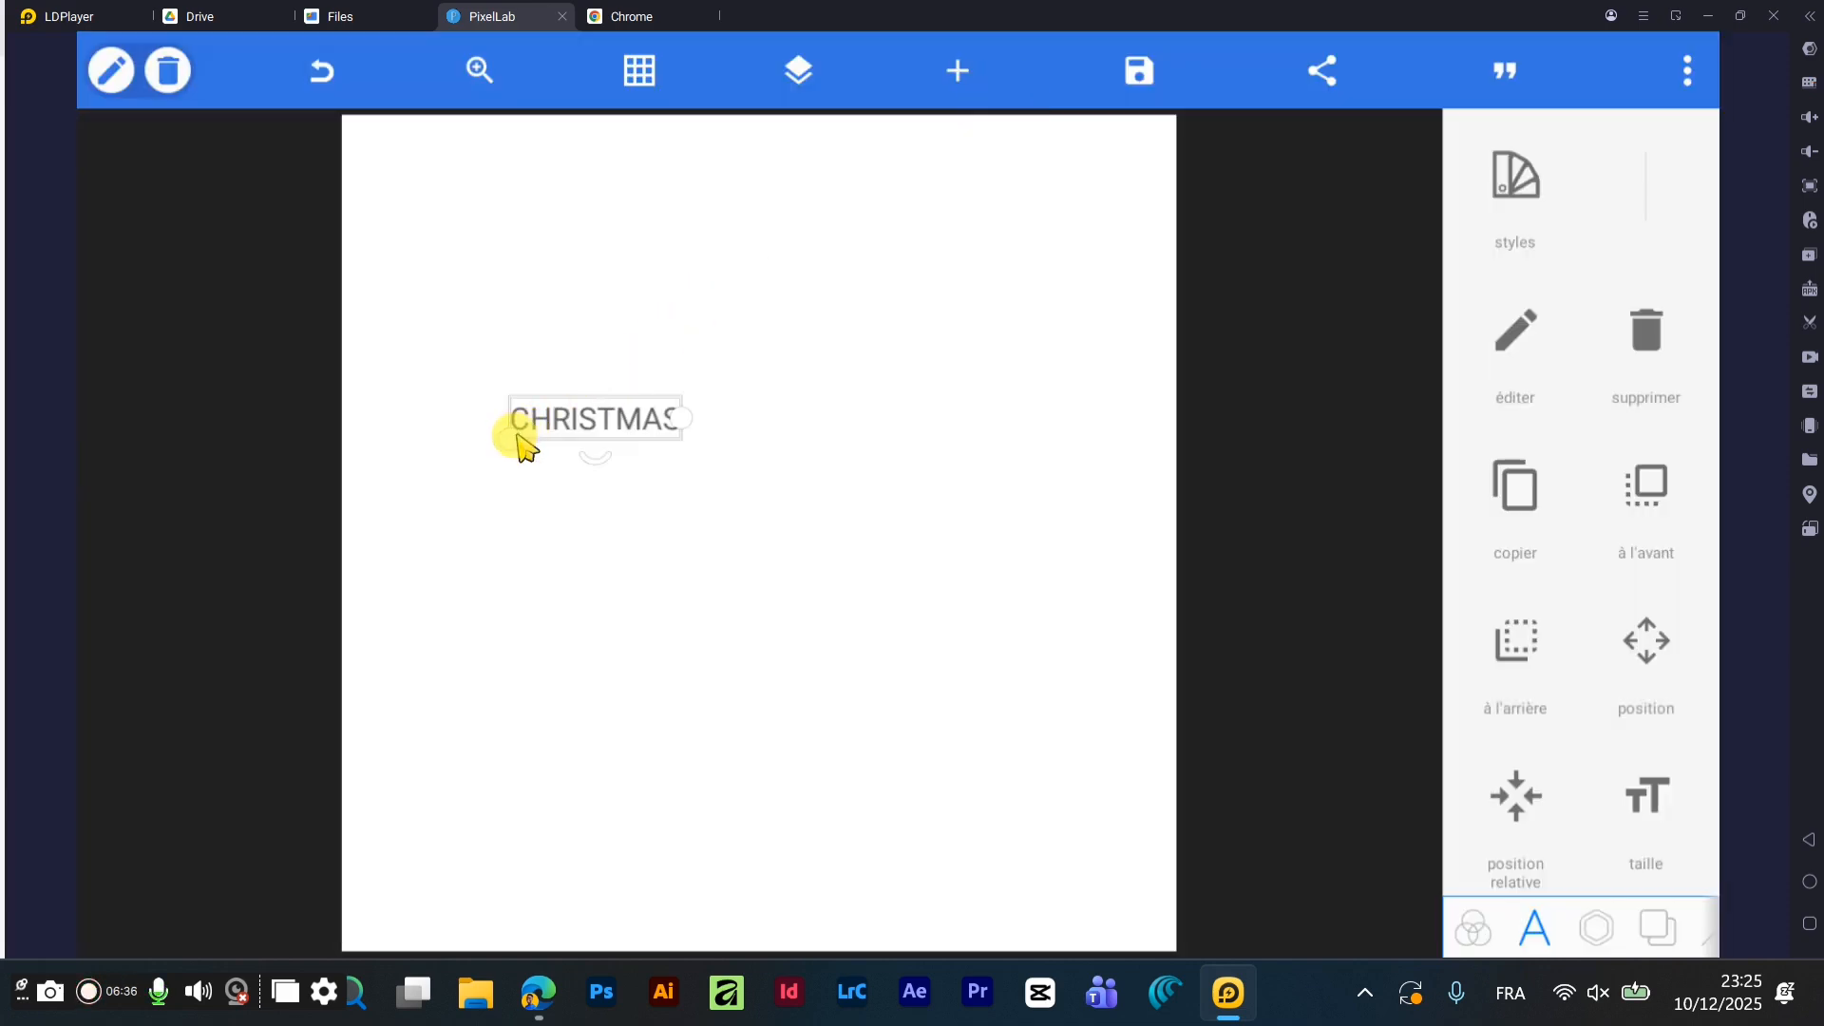
left_click_drag(522, 441, 211, 757)
left_click_drag(447, 456, 740, 505)
- Fill the canvas background with a custom dark red, #AB0707, and apply the colour
left_click(1487, 934)
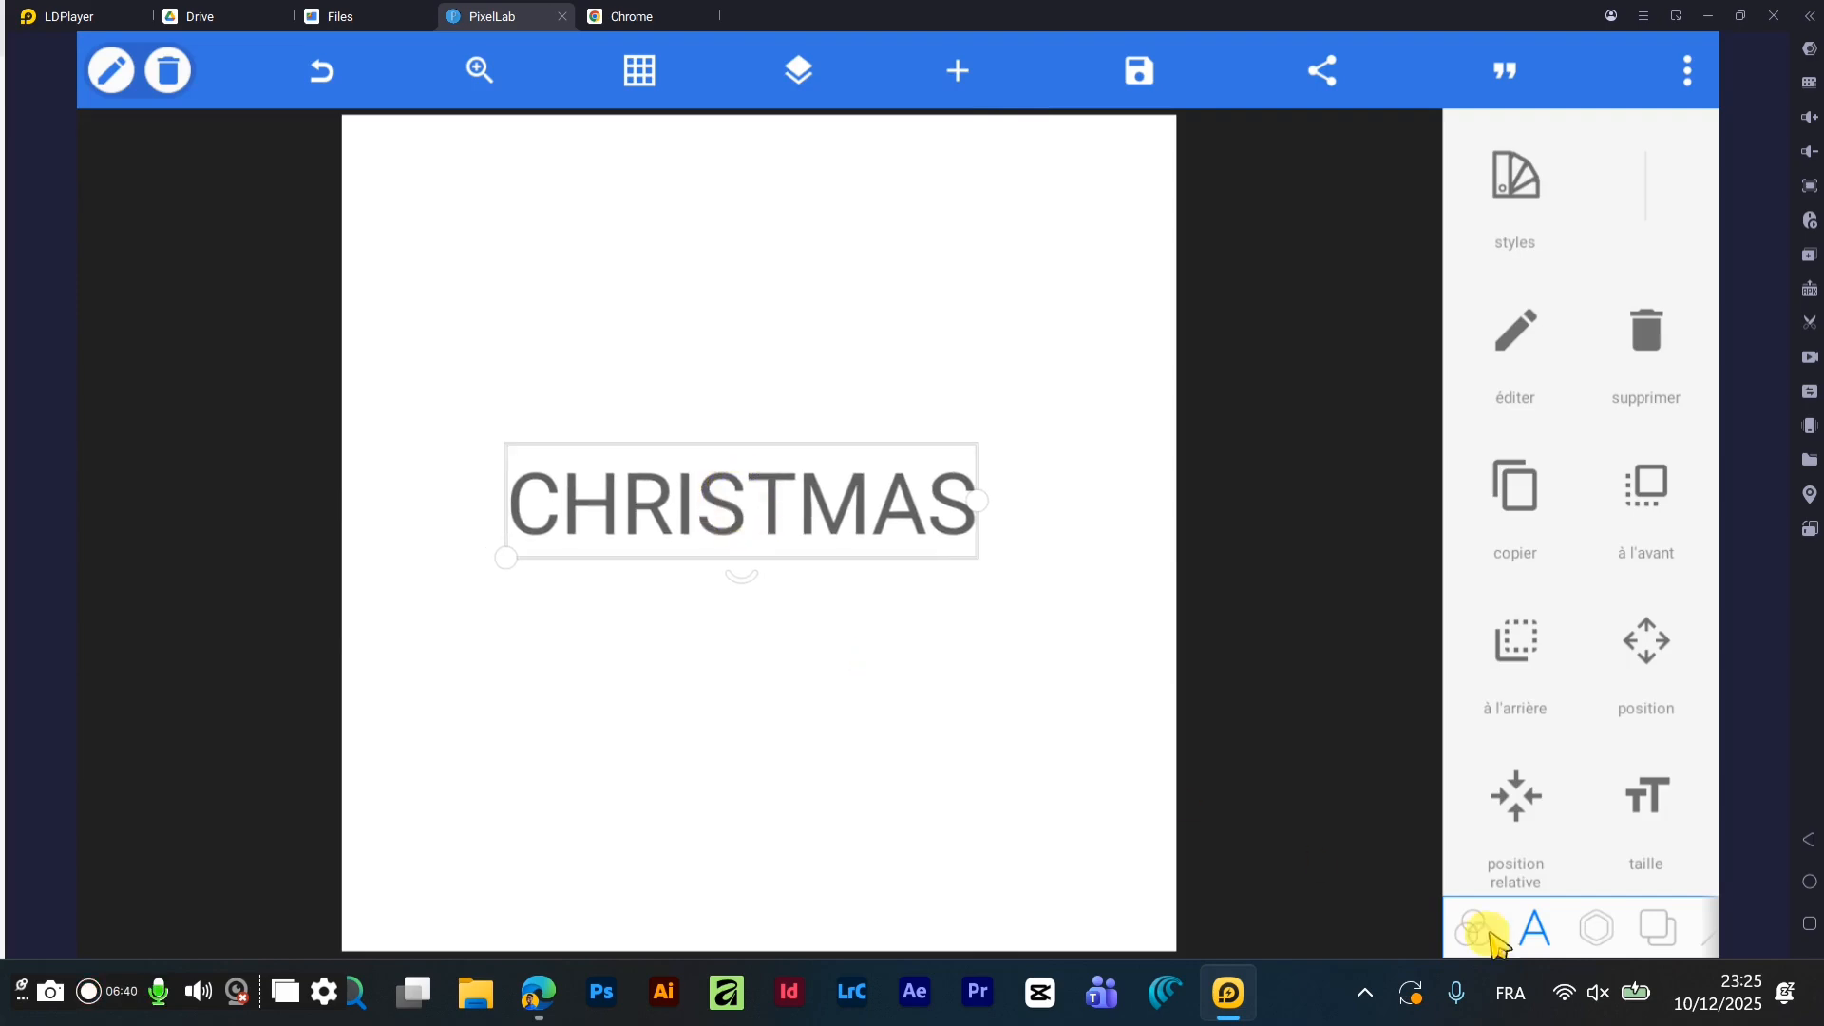
left_click(1653, 931)
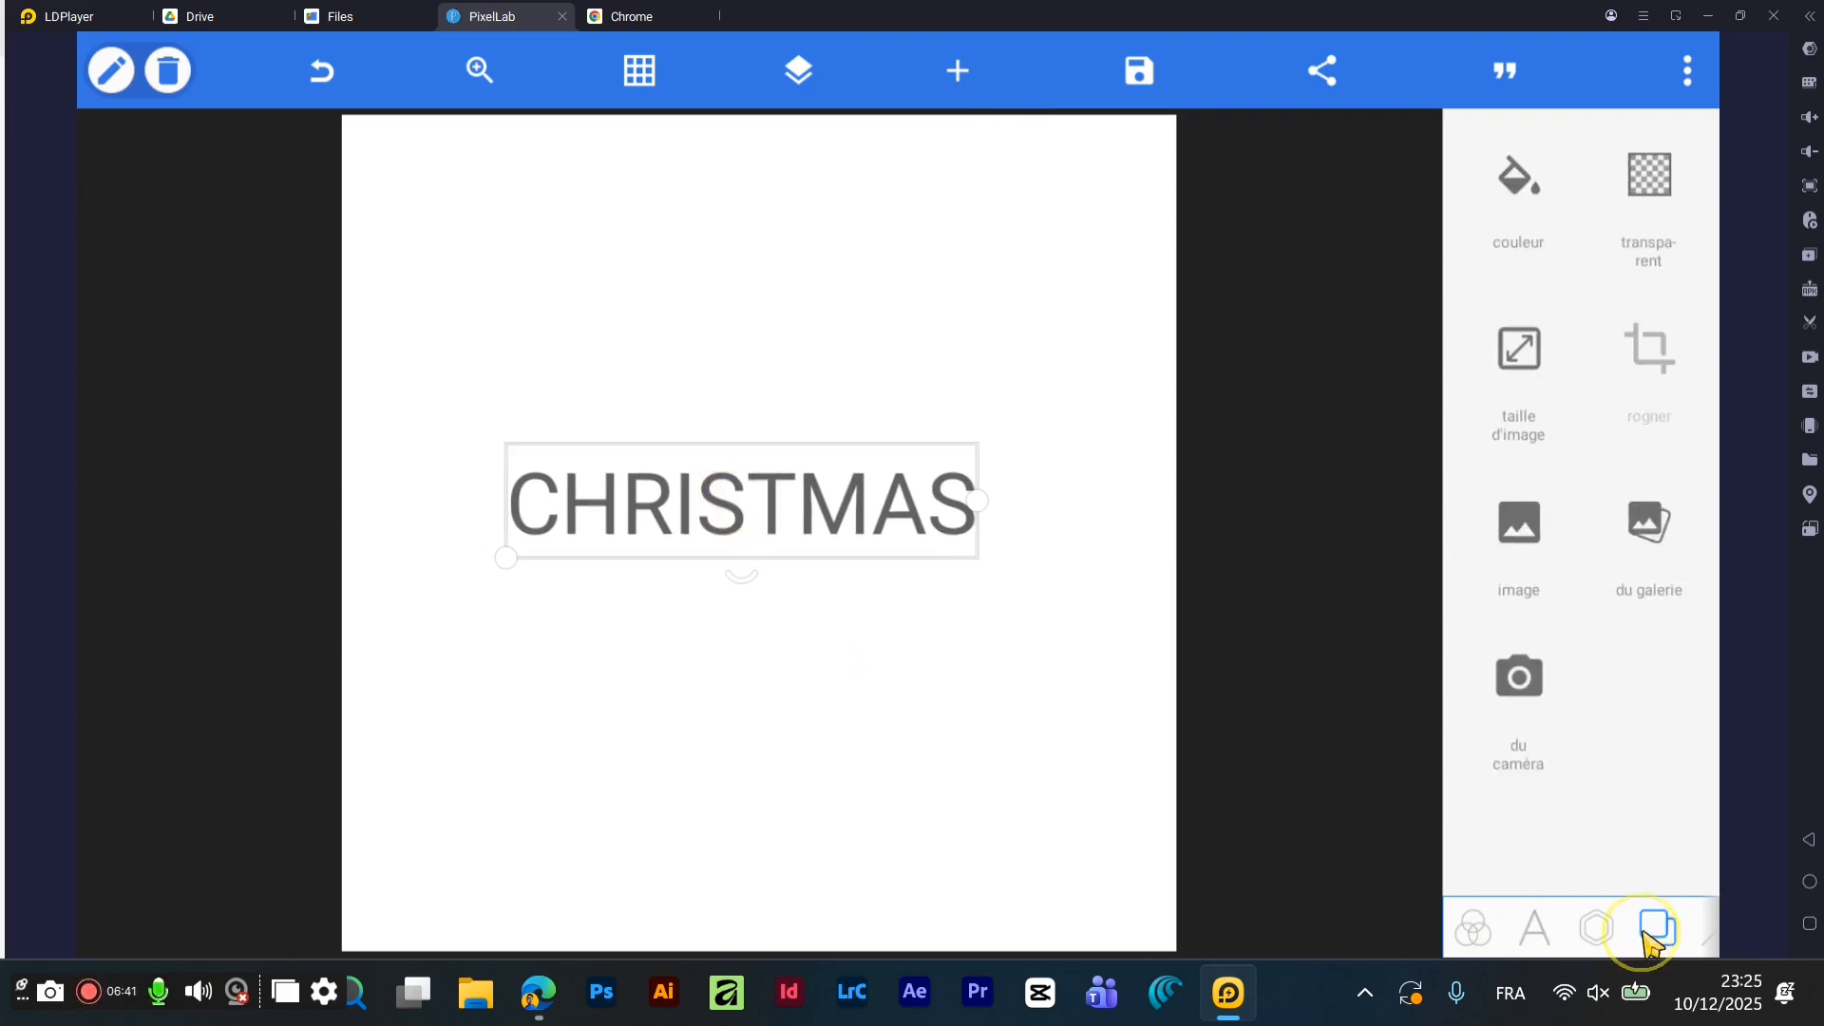
left_click(1519, 179)
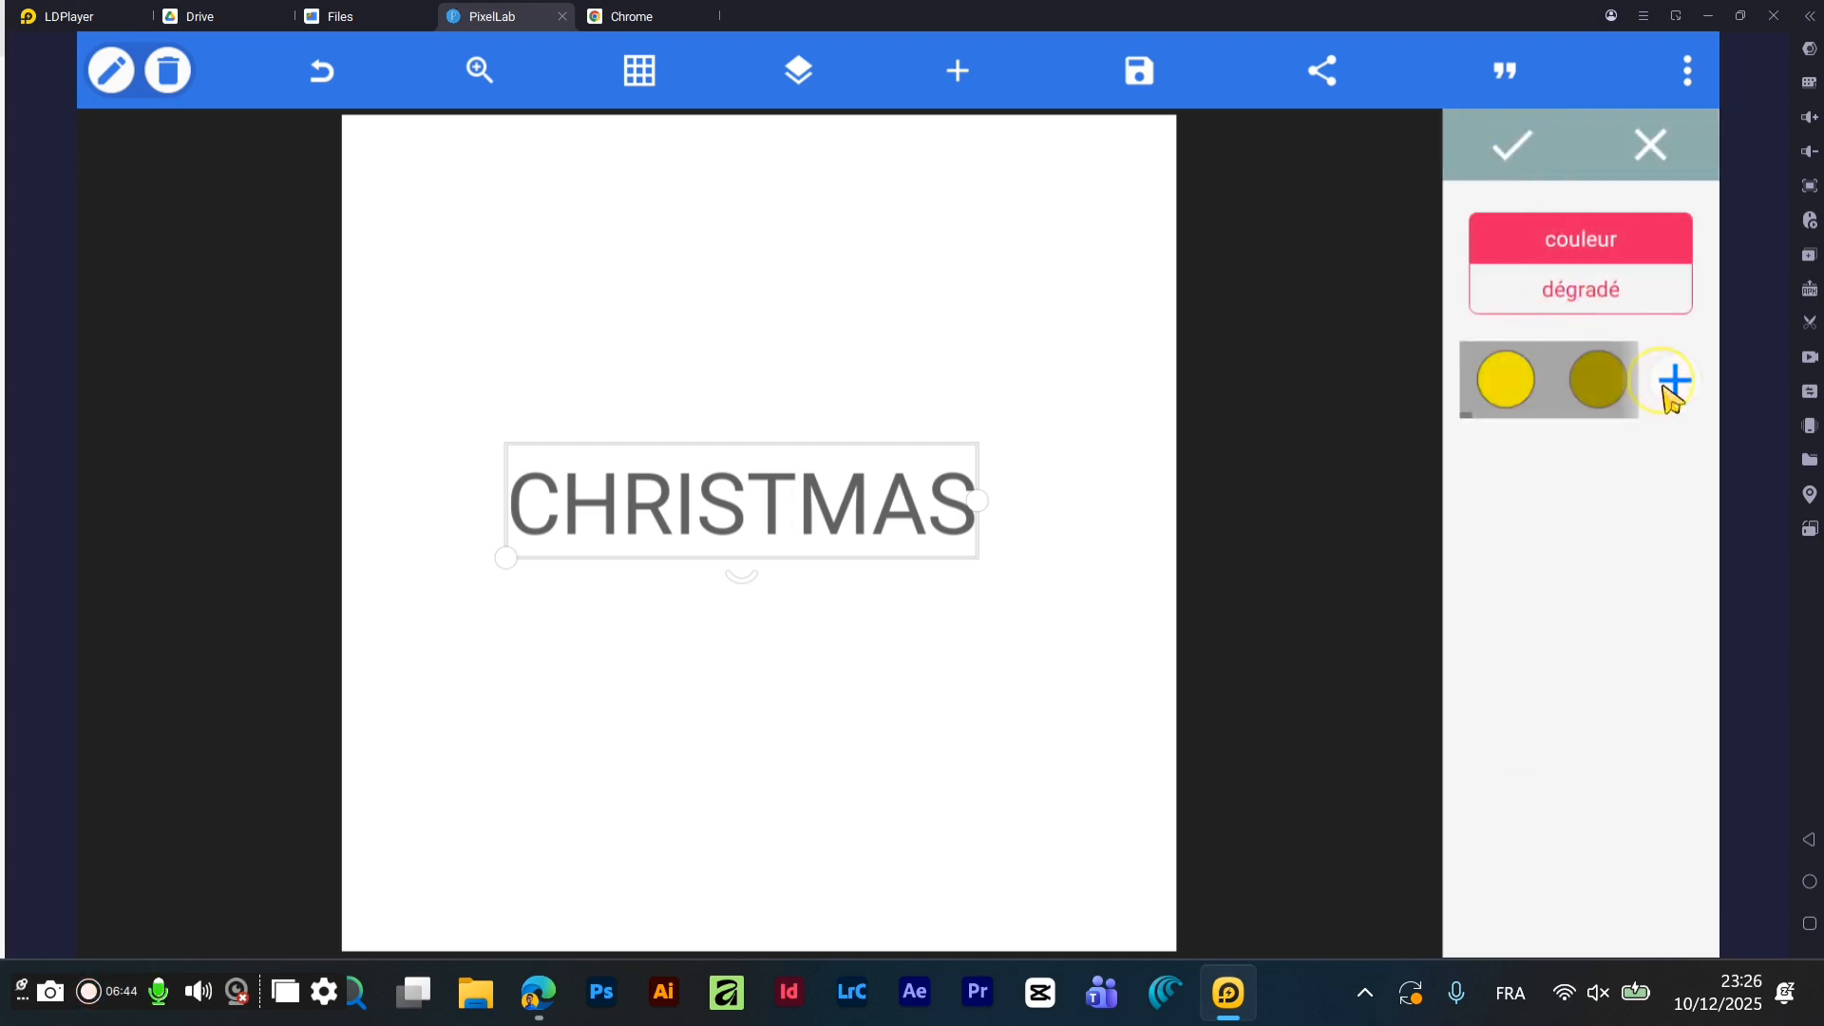
left_click(1669, 389)
left_click_drag(1563, 438, 1416, 554)
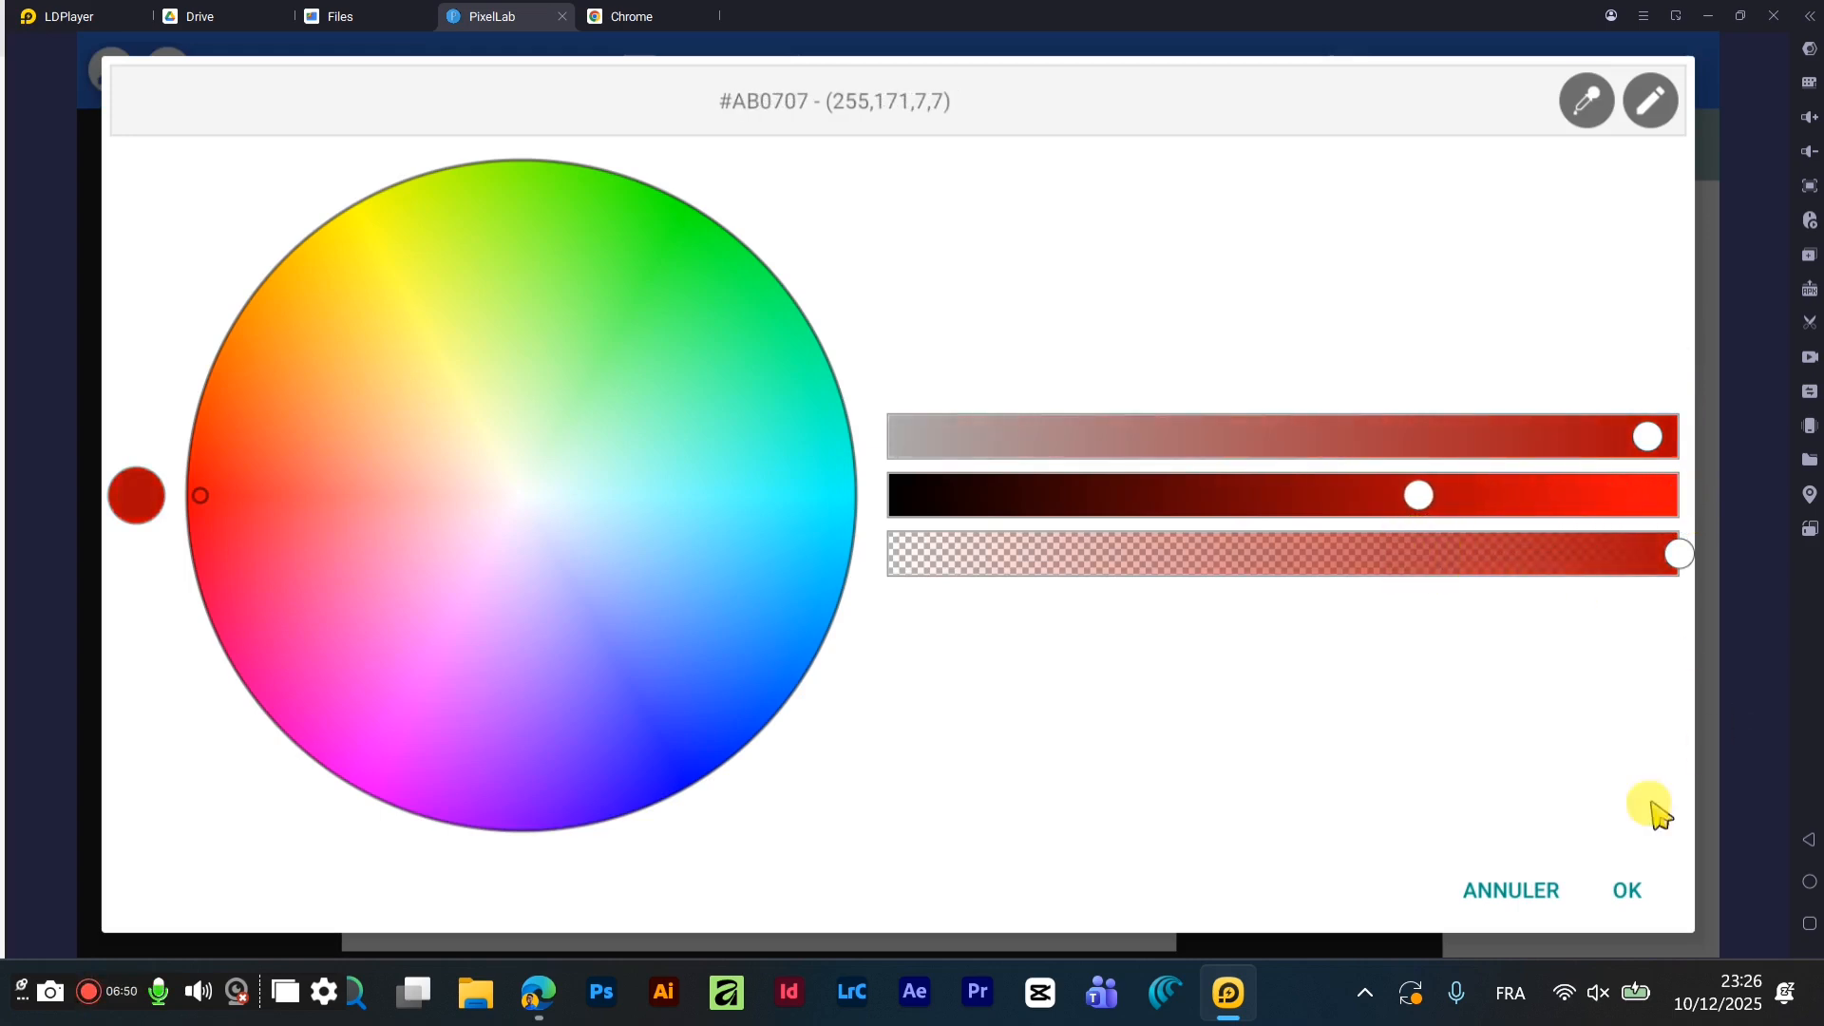
left_click(1625, 890)
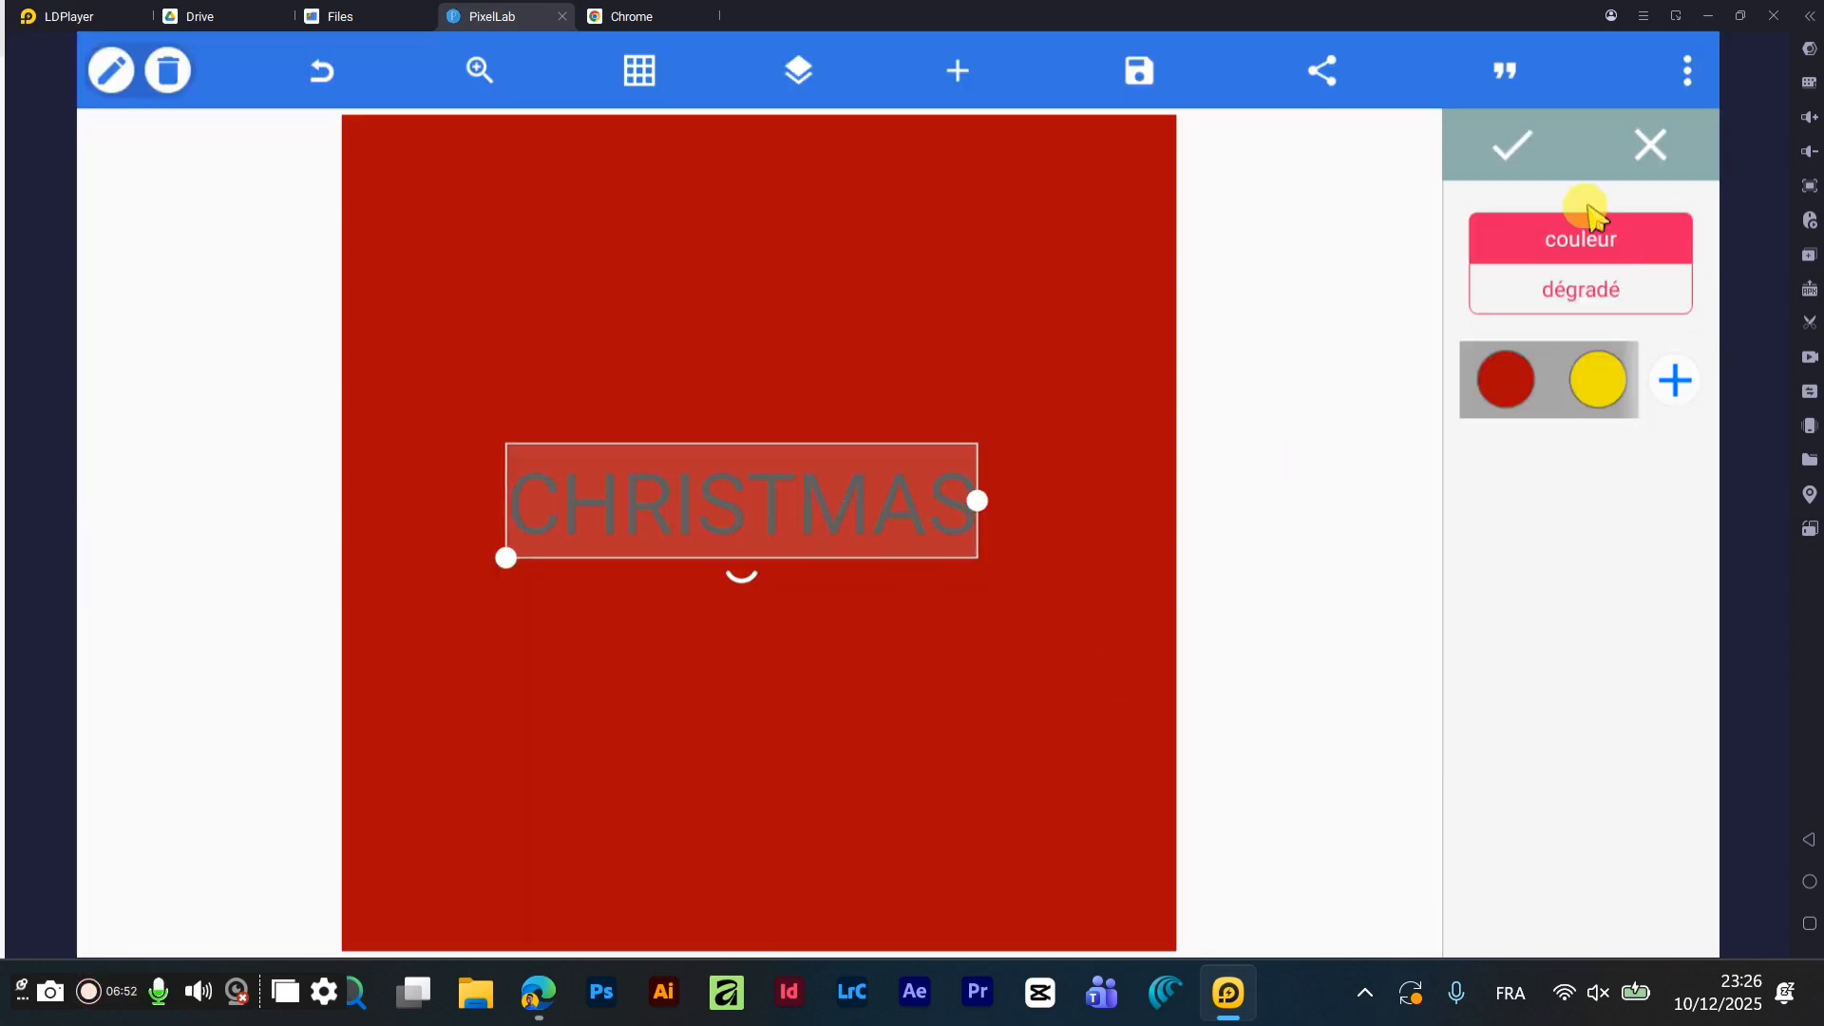
left_click(1508, 148)
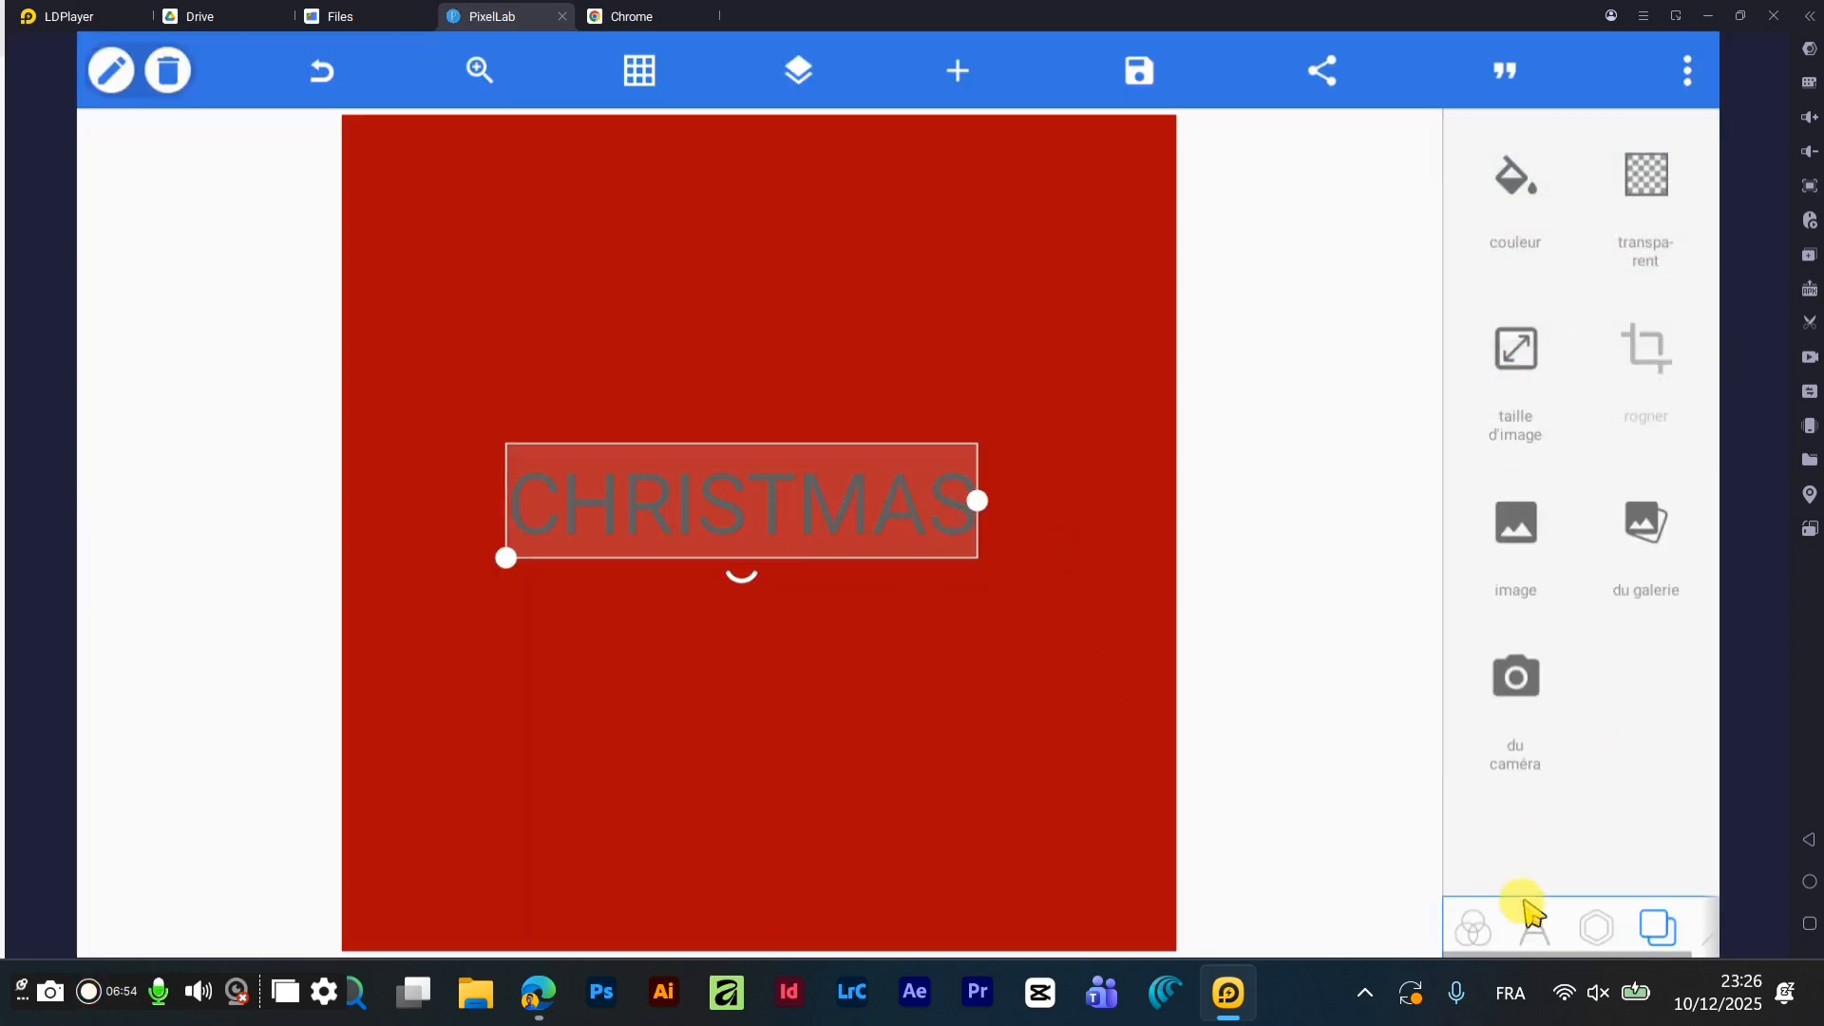
- Set the colour of the whole CHRISTMAS text to white and apply it
left_click(1535, 928)
scroll(1581, 713, "down", 3)
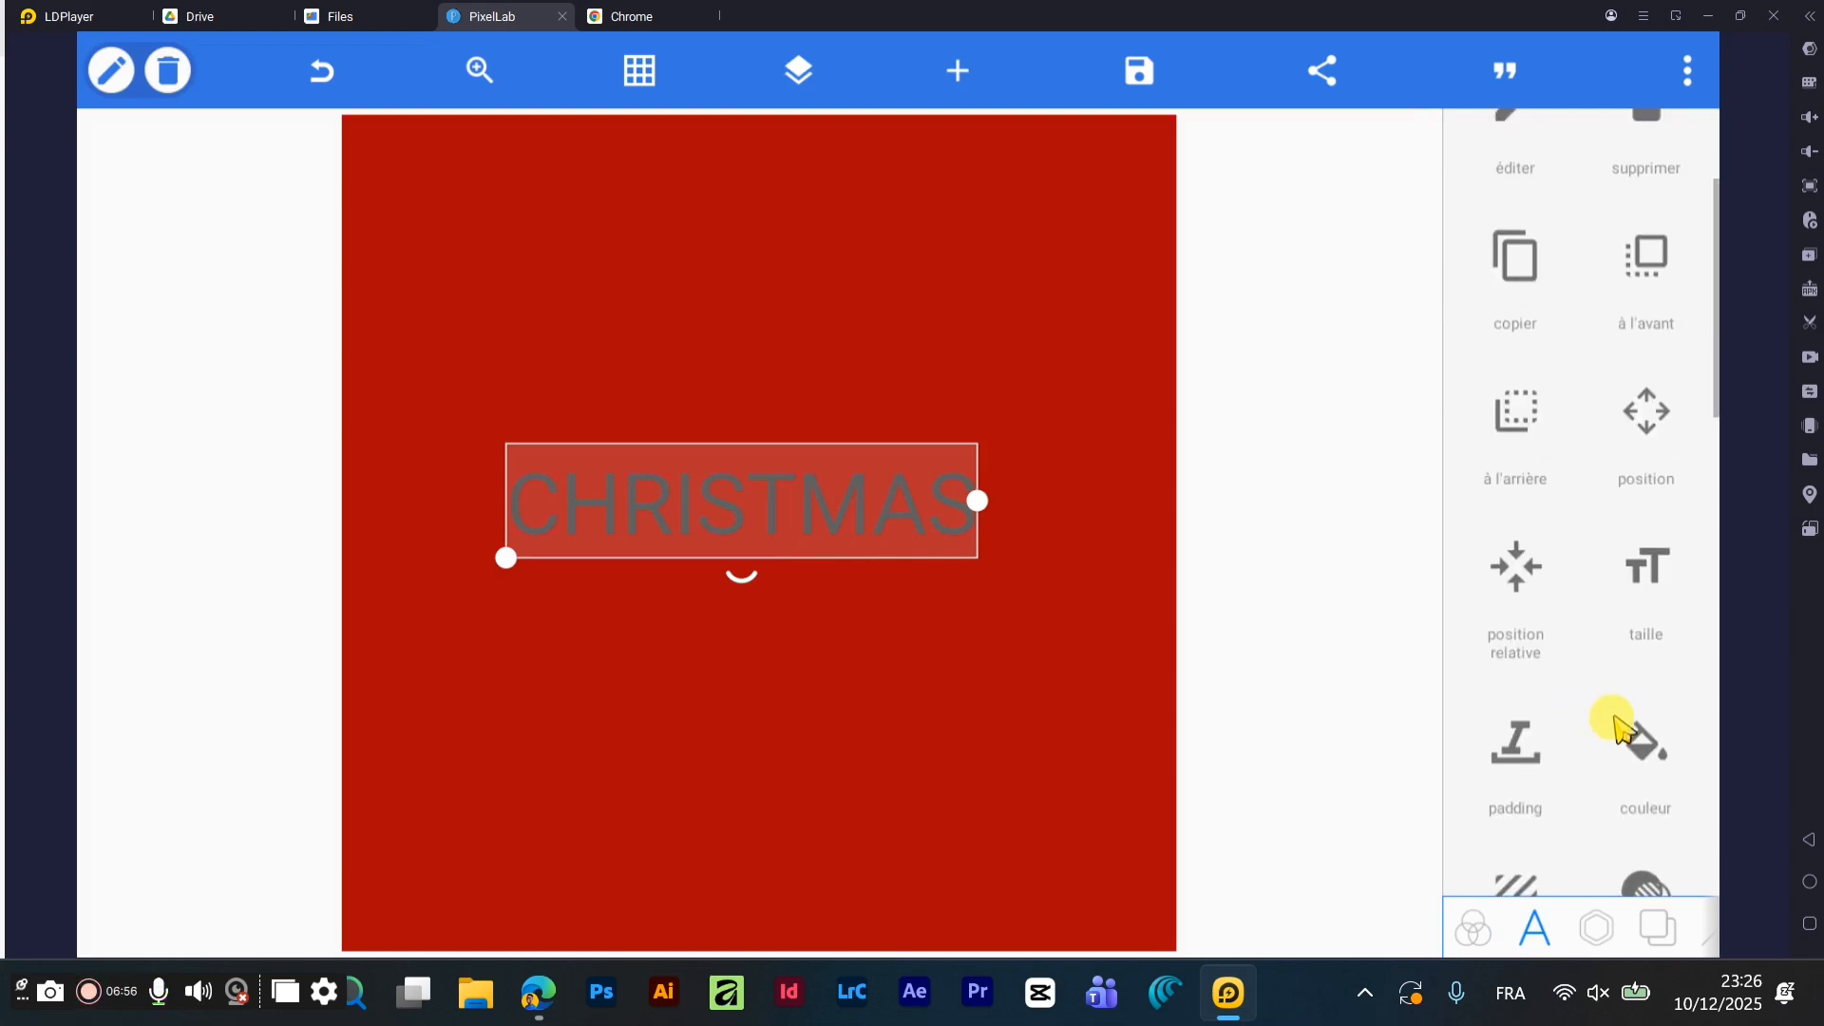
left_click(1635, 741)
left_click_drag(1499, 391, 1410, 409)
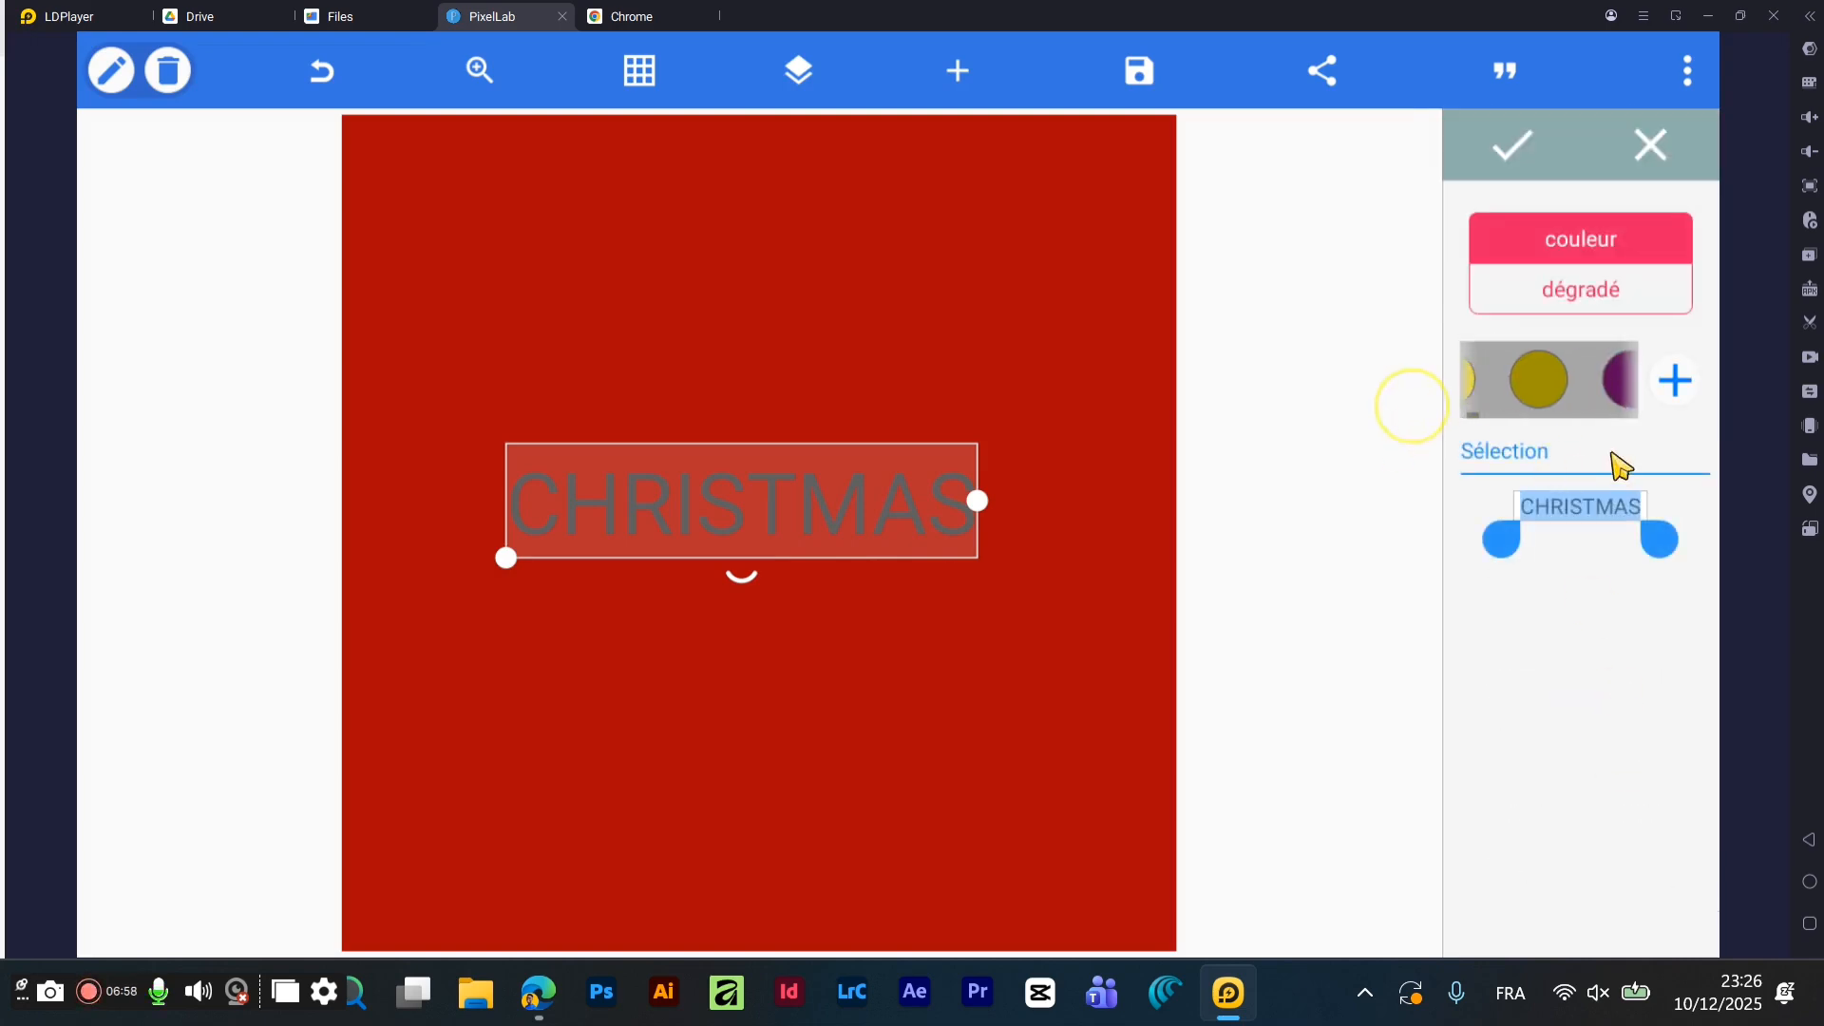
left_click_drag(1527, 395, 1372, 457)
left_click_drag(1556, 382, 1365, 414)
left_click(1517, 371)
left_click(1520, 142)
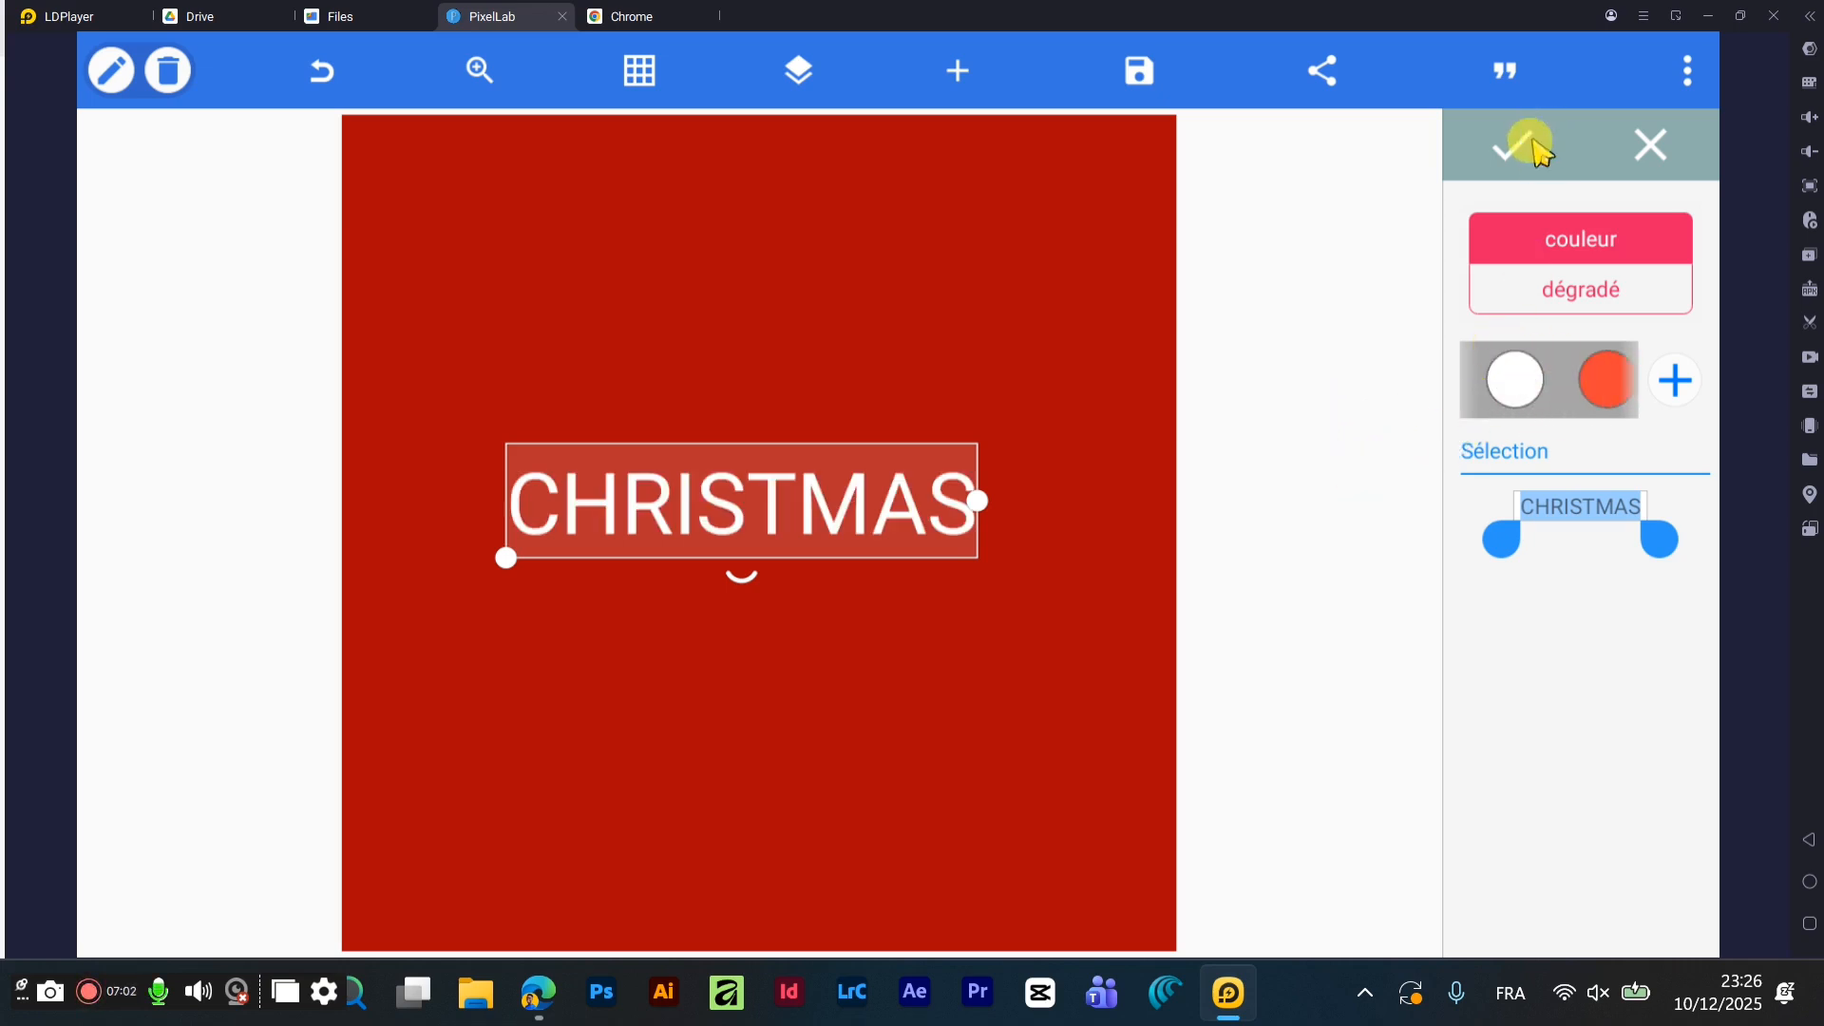